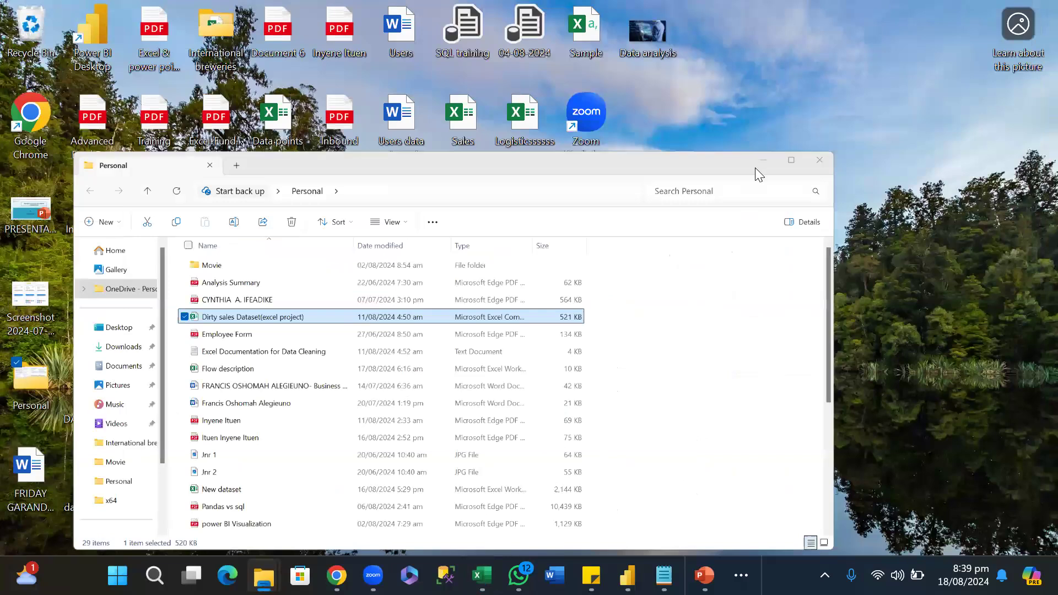
Open the text file "Excel Documentation for Data Cleaning" from the Personal folder and enlarge it to full screen.
{"action": "left_click", "coordinate": [756, 168]}
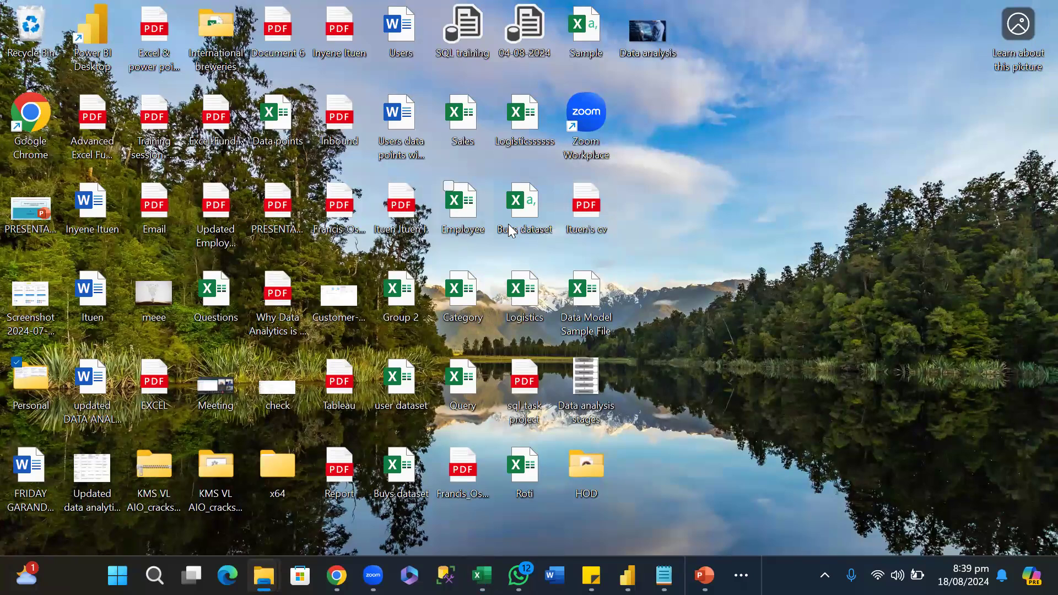
{"action": "double_click", "coordinate": [32, 386]}
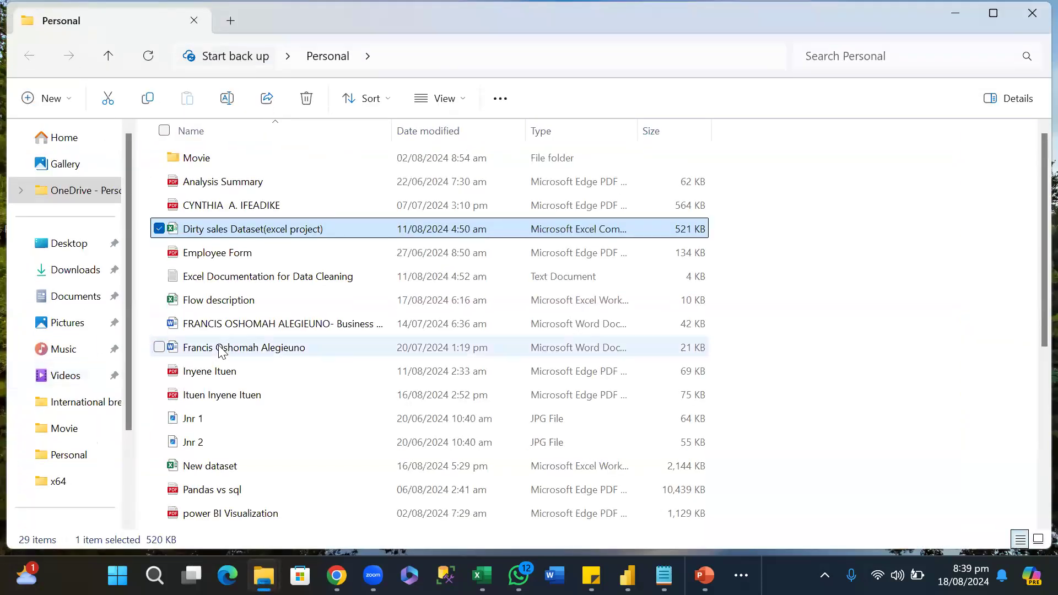
{"action": "double_click", "coordinate": [282, 277]}
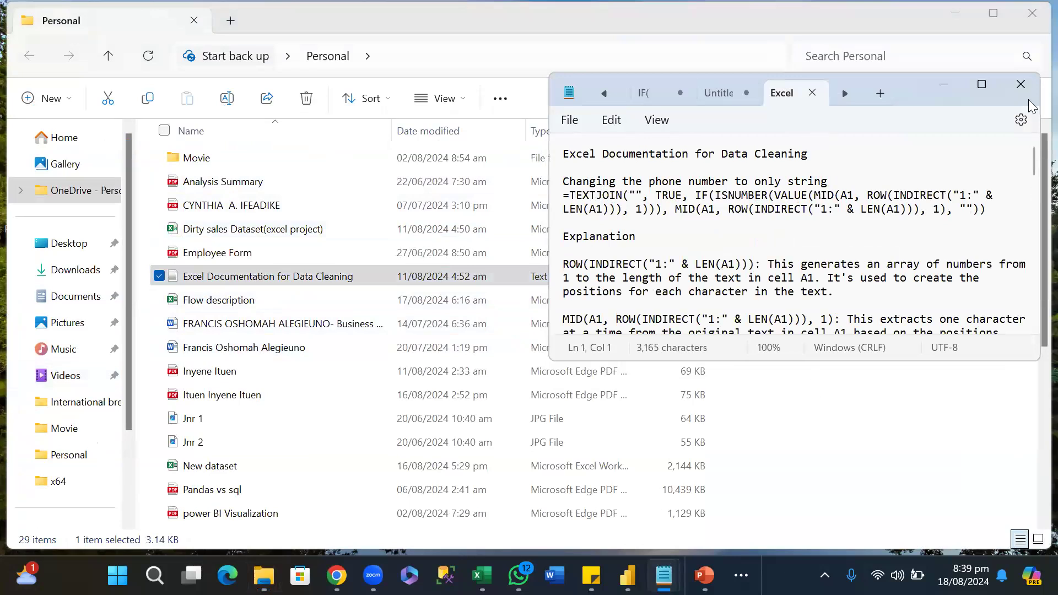
{"action": "left_click", "coordinate": [983, 83]}
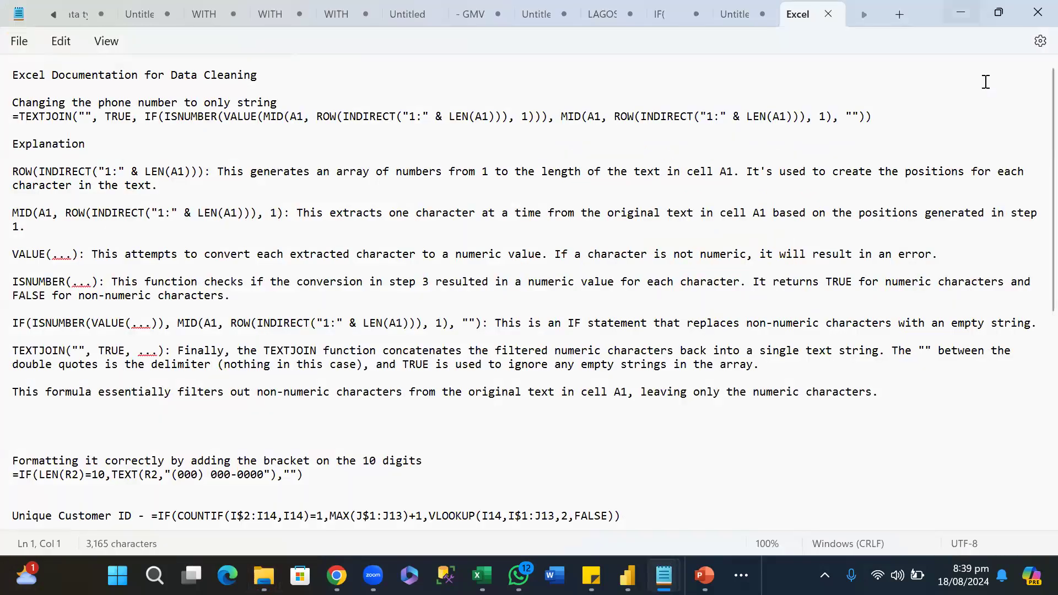
Clear the notes and folder windows out of the way and switch to the "Dirty sales Dataset(excel project)" workbook in Excel.
{"action": "key", "text": "alt+Tab"}
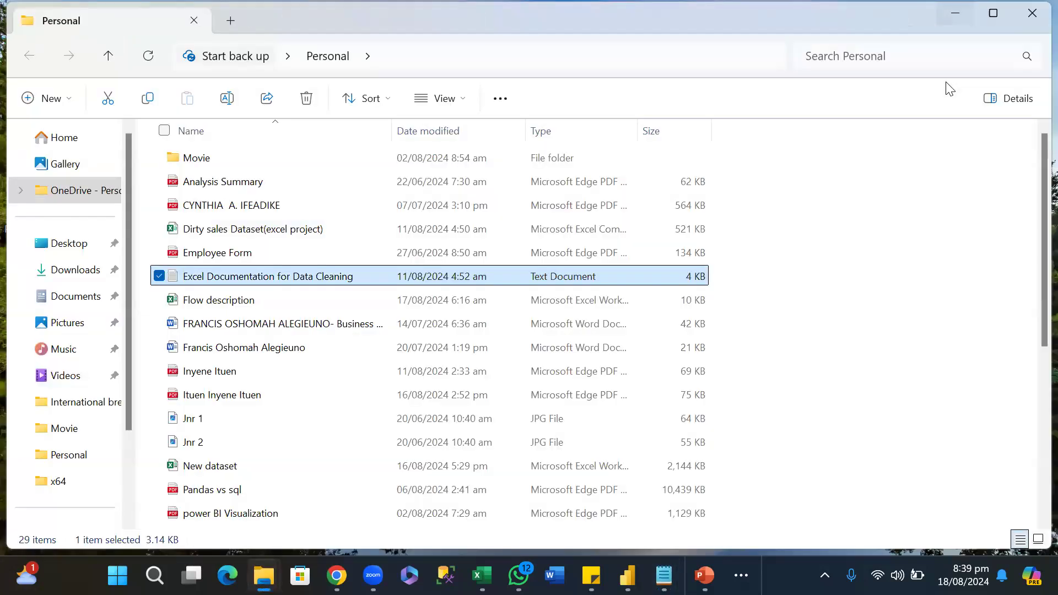
{"action": "left_click", "coordinate": [955, 13]}
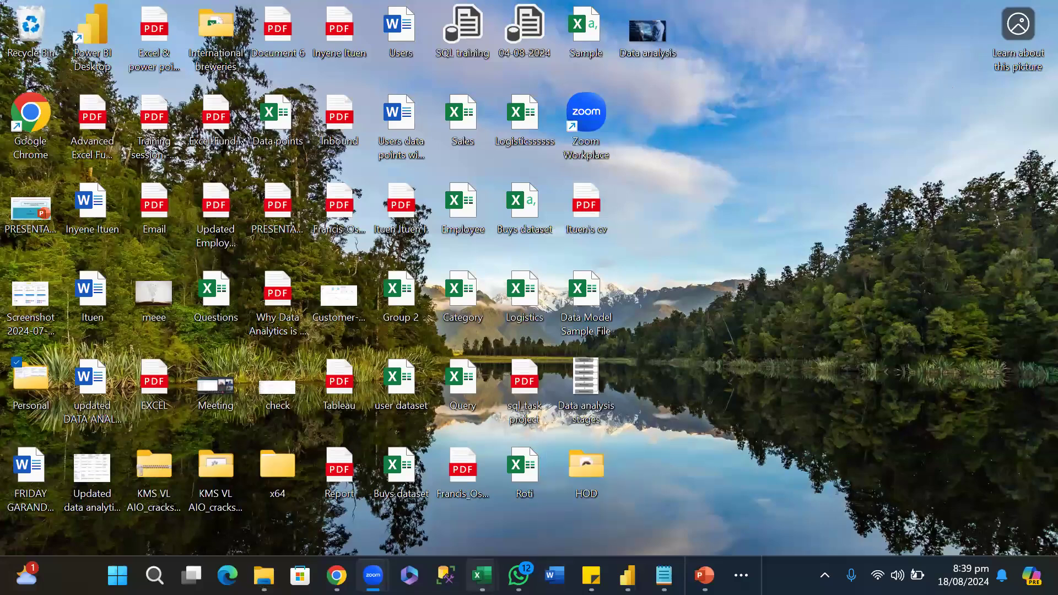
{"action": "left_click", "coordinate": [481, 575]}
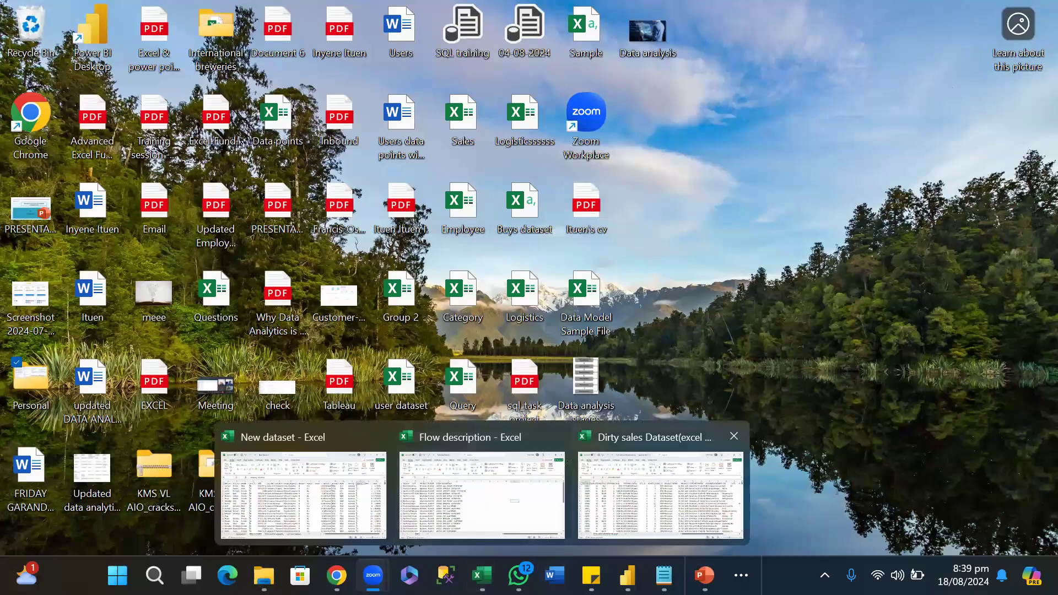
{"action": "left_click", "coordinate": [639, 501]}
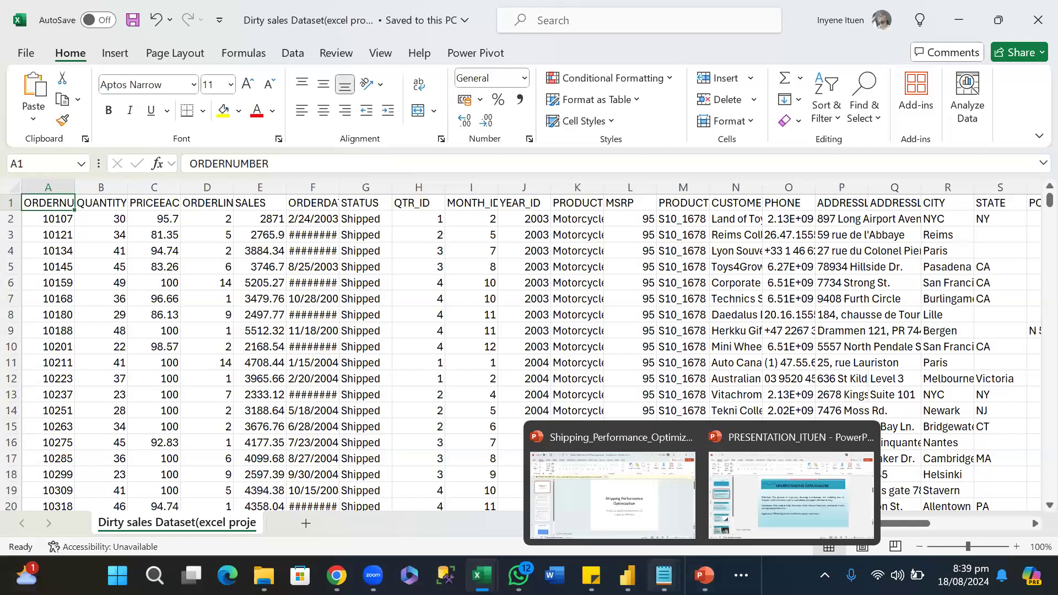
Bring the data cleaning notes back in Notepad and shrink them to a smaller window over the workbook.
{"action": "mouse_move", "coordinate": [667, 570]}
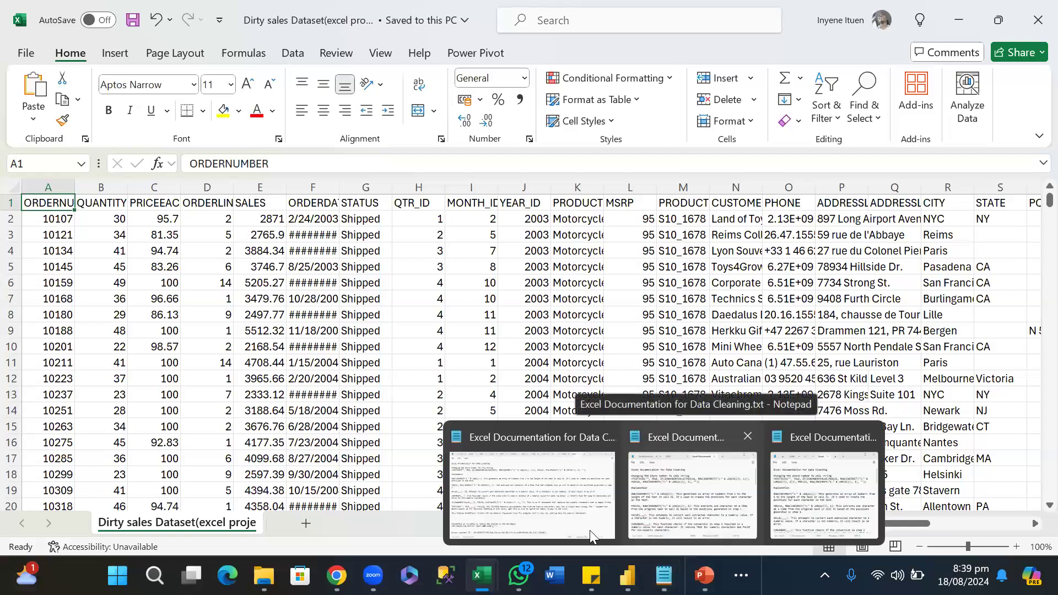
{"action": "left_click", "coordinate": [573, 511]}
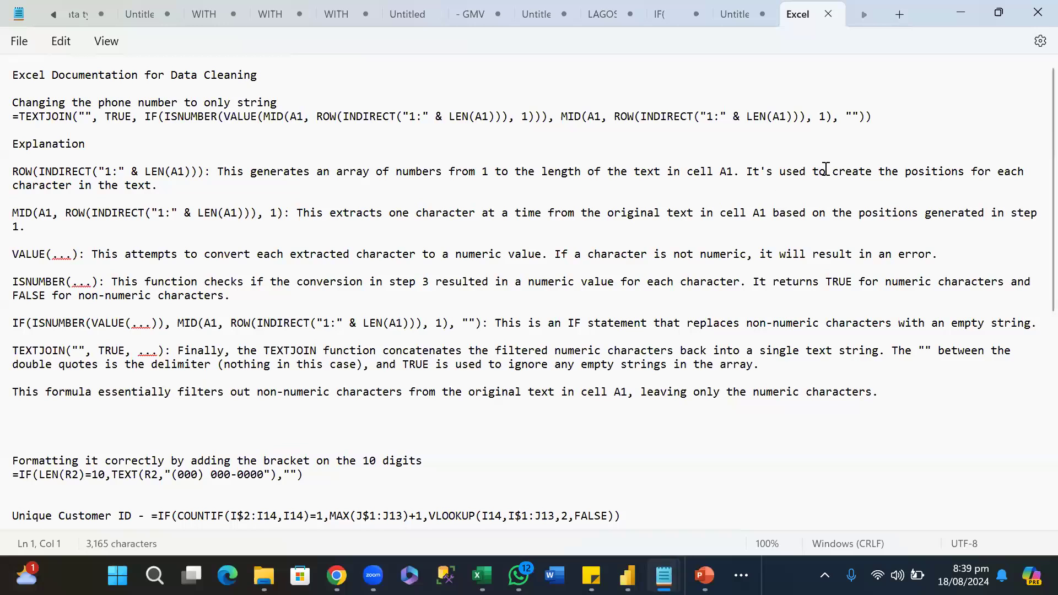
{"action": "mouse_move", "coordinate": [999, 12]}
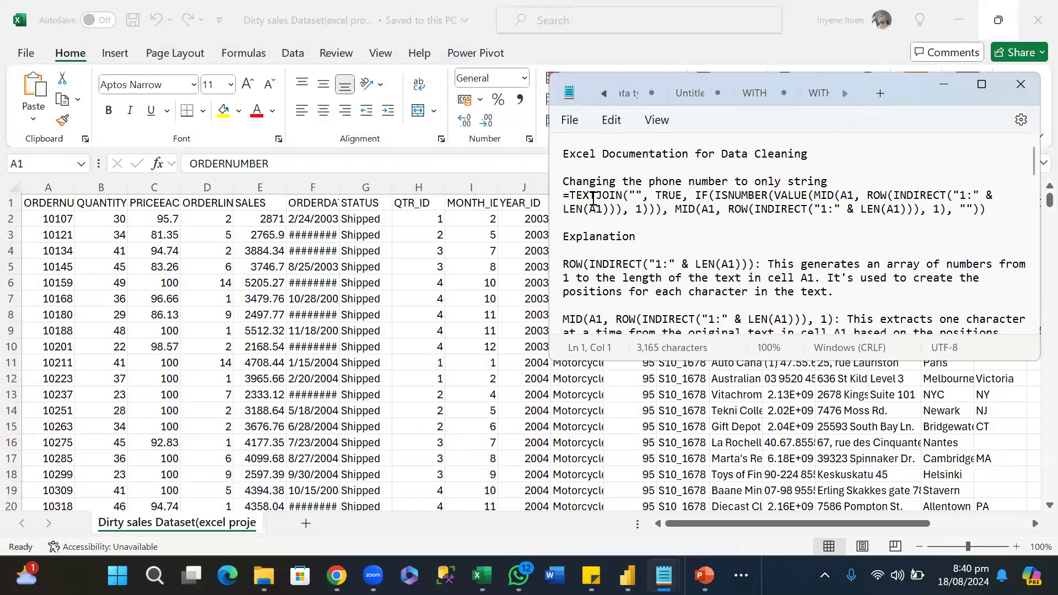
Read through the data cleaning notes, covering the phone number TEXTJOIN formula, the bracket formatting formula and the unique customer ID formula.
{"action": "left_click", "coordinate": [649, 198]}
{"action": "left_click", "coordinate": [635, 227]}
{"action": "scroll", "coordinate": [758, 268], "scroll_direction": "down", "scroll_amount": 3}
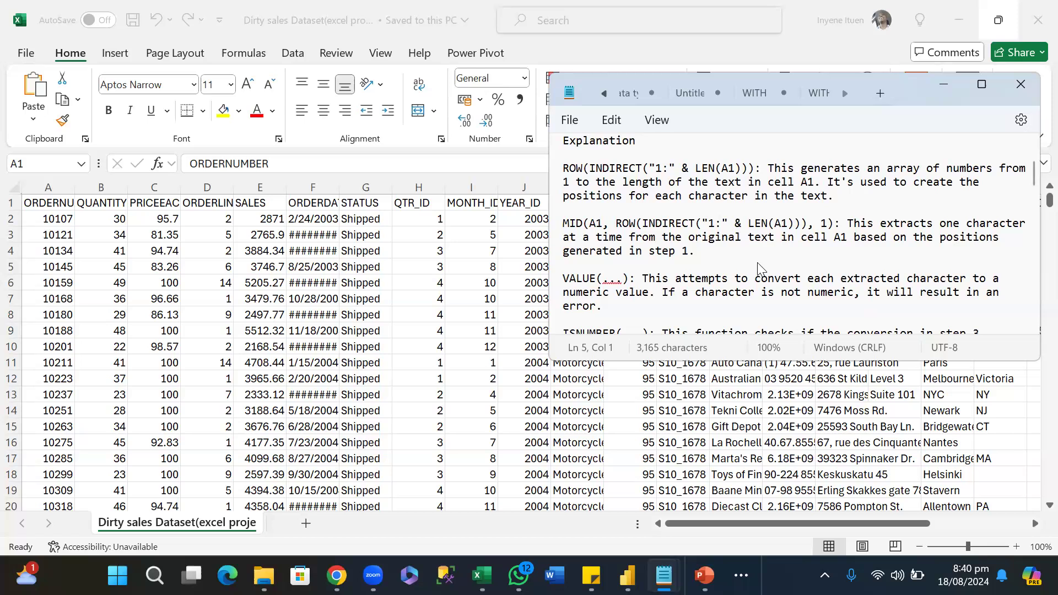
{"action": "scroll", "coordinate": [758, 268], "scroll_direction": "down", "scroll_amount": 2}
{"action": "scroll", "coordinate": [760, 270], "scroll_direction": "down", "scroll_amount": 3}
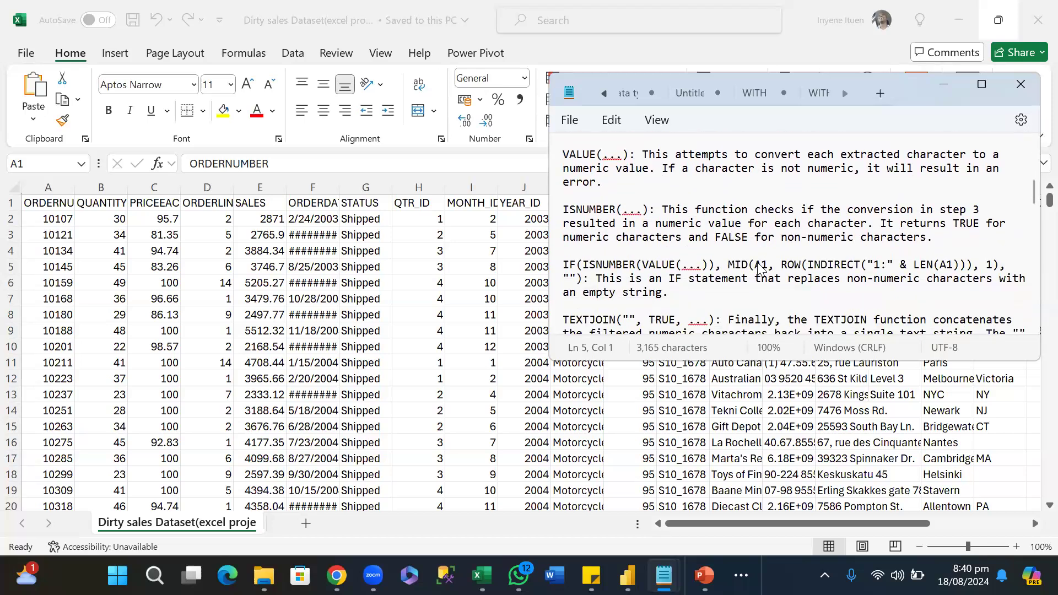
{"action": "scroll", "coordinate": [760, 269], "scroll_direction": "down", "scroll_amount": 2}
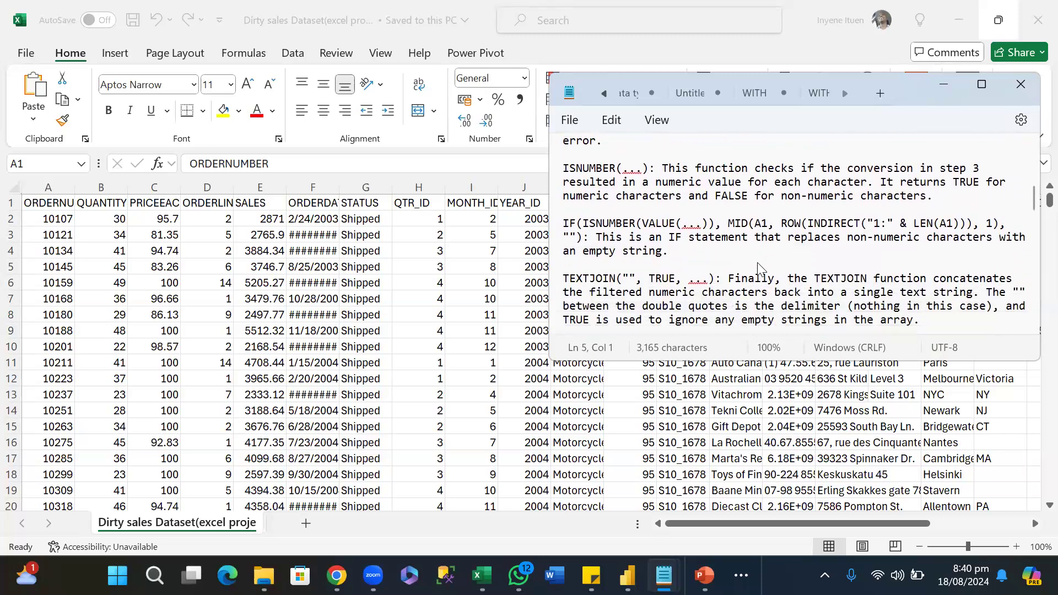
{"action": "scroll", "coordinate": [758, 269], "scroll_direction": "down", "scroll_amount": 3}
{"action": "scroll", "coordinate": [760, 270], "scroll_direction": "down", "scroll_amount": 5}
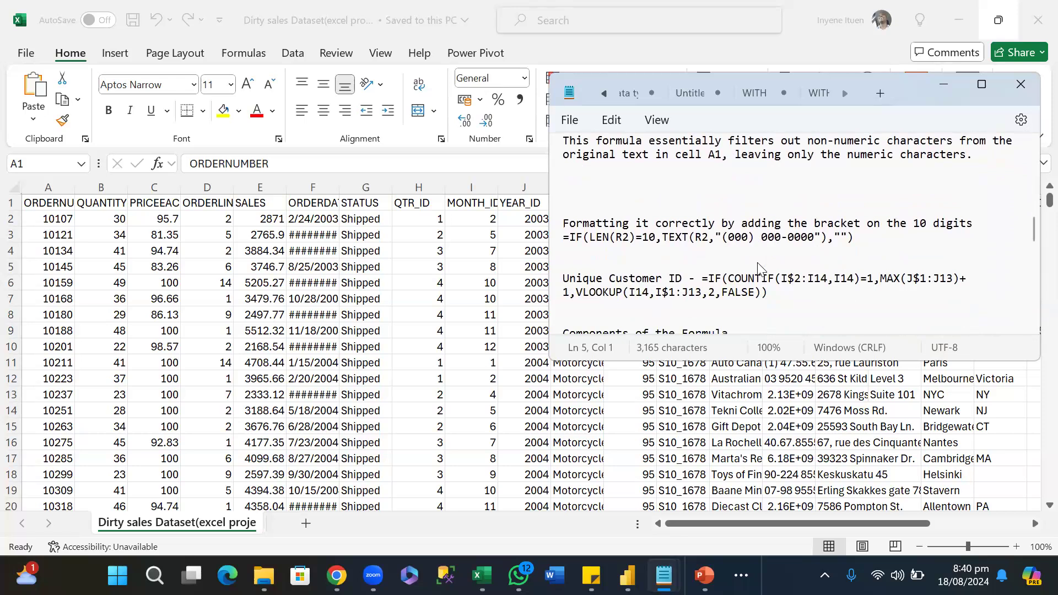
{"action": "scroll", "coordinate": [759, 268], "scroll_direction": "down", "scroll_amount": 6}
{"action": "scroll", "coordinate": [760, 268], "scroll_direction": "down", "scroll_amount": 6}
{"action": "scroll", "coordinate": [759, 269], "scroll_direction": "down", "scroll_amount": 3}
{"action": "scroll", "coordinate": [761, 269], "scroll_direction": "down", "scroll_amount": 4}
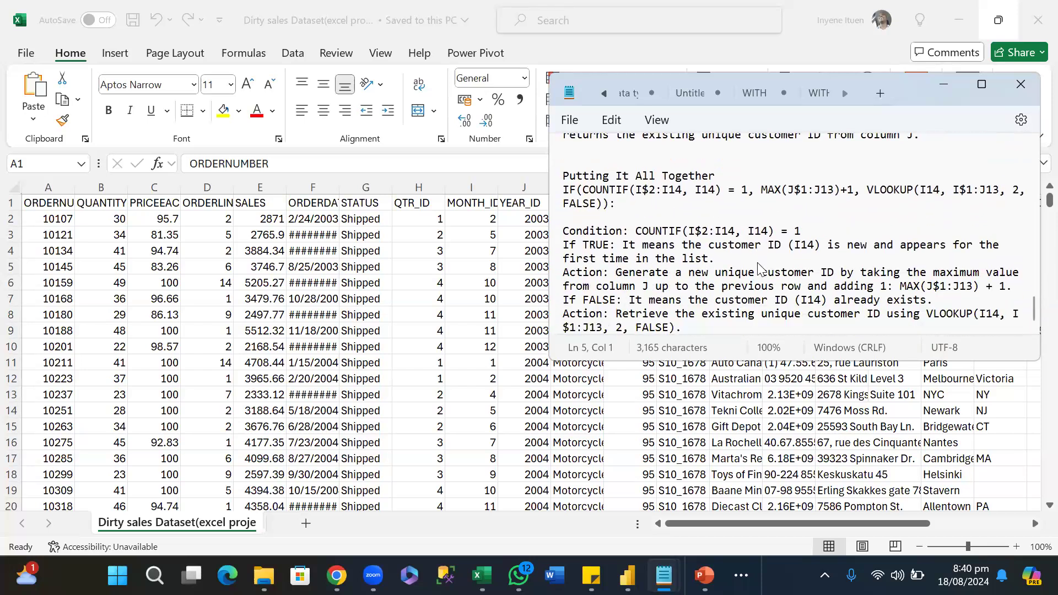
{"action": "scroll", "coordinate": [760, 269], "scroll_direction": "up", "scroll_amount": 20}
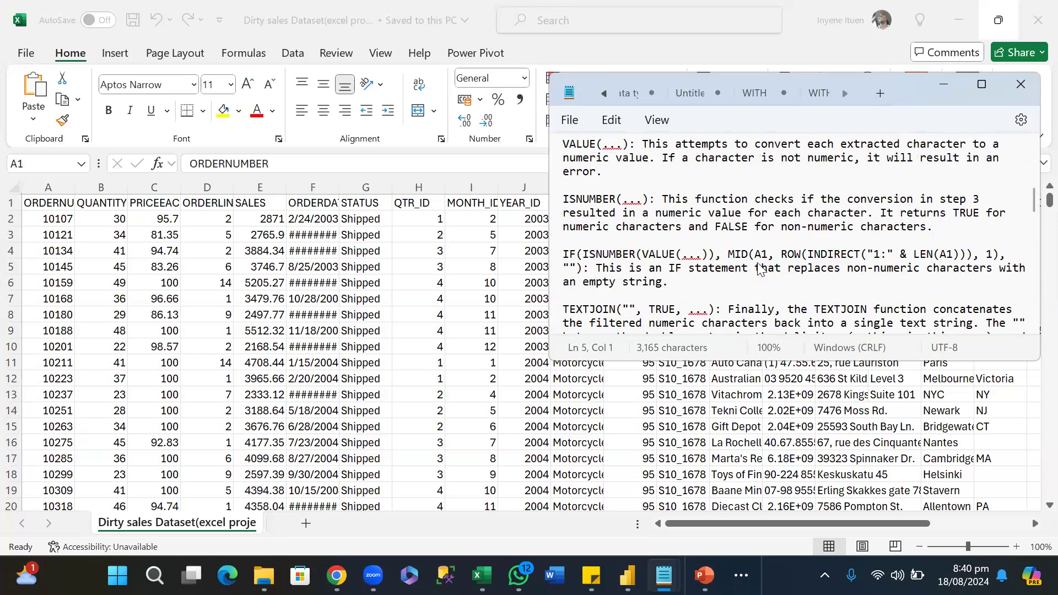
{"action": "scroll", "coordinate": [759, 269], "scroll_direction": "up", "scroll_amount": 5}
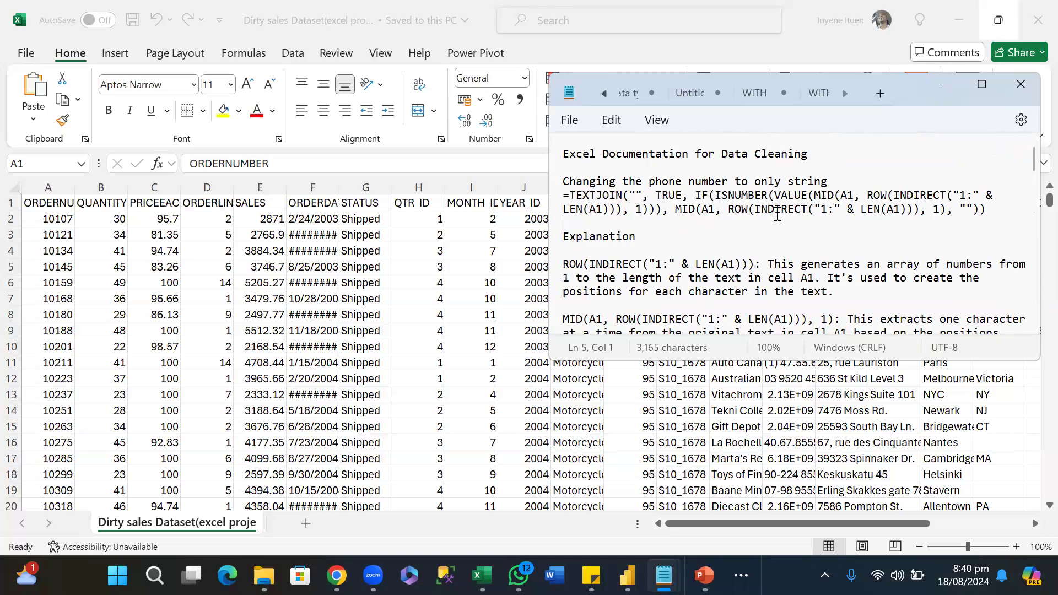
Return to the sales workbook, go along the headers from ORDERNUMBER to PHONE, and fit the PHONE column's width to its contents.
{"action": "left_click", "coordinate": [49, 200]}
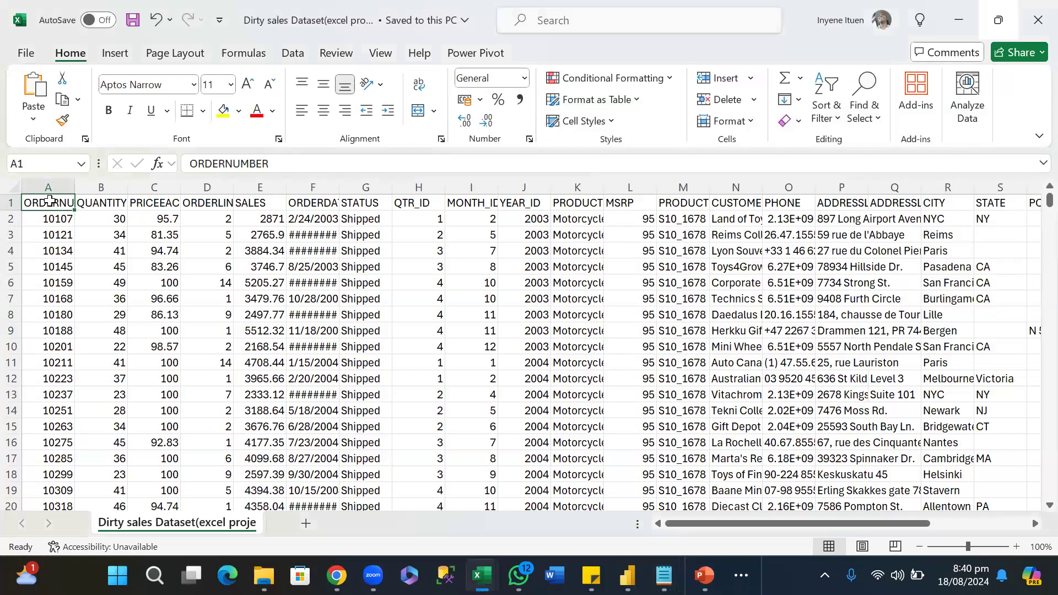
{"action": "key", "text": "Right"}
{"action": "key", "text": "Right"}
{"action": "key", "text": "Right"}
{"action": "key", "text": "Right"}
{"action": "key", "text": "Right"}
{"action": "key", "text": "Right"}
{"action": "key", "text": "Right"}
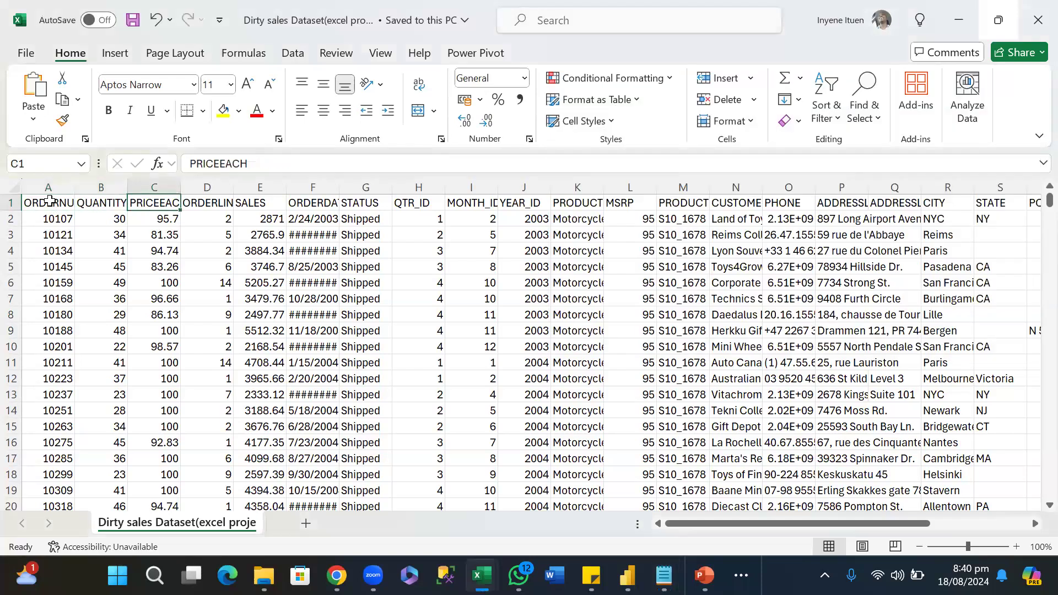
{"action": "key", "text": "Right"}
{"action": "key", "text": "Right"}
{"action": "key", "text": "Right"}
{"action": "key", "text": "Right"}
{"action": "key", "text": "Right"}
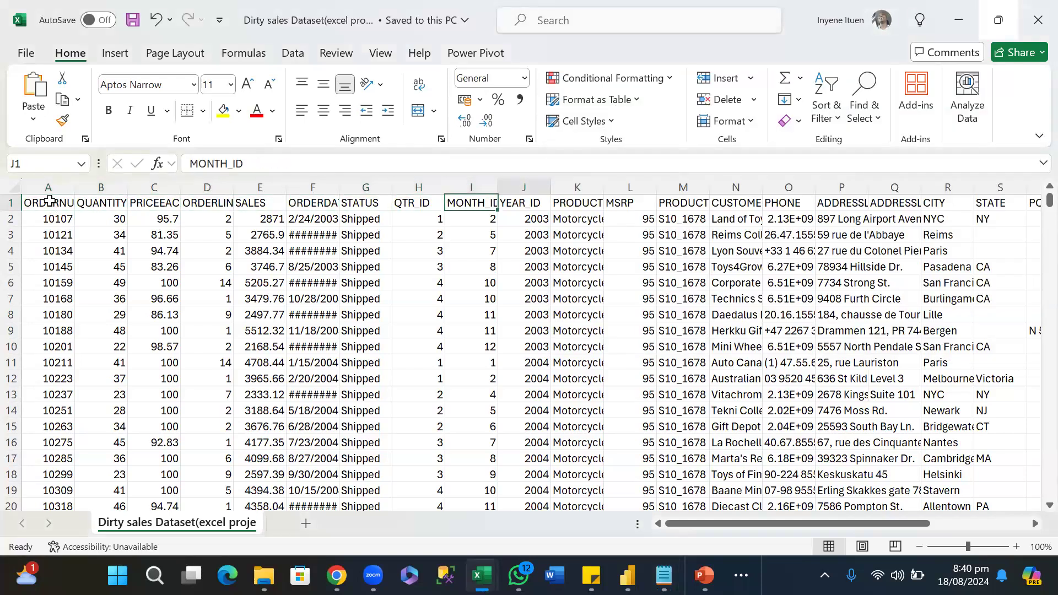
{"action": "key", "text": "Right"}
{"action": "key", "text": "Right"}
{"action": "key", "text": "Right"}
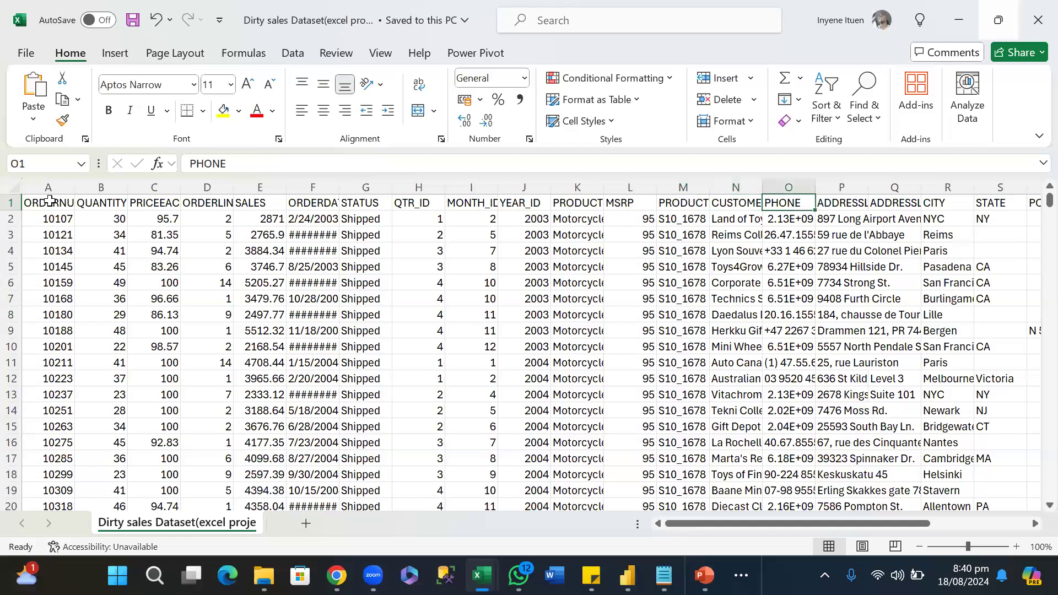
{"action": "key", "text": "Left"}
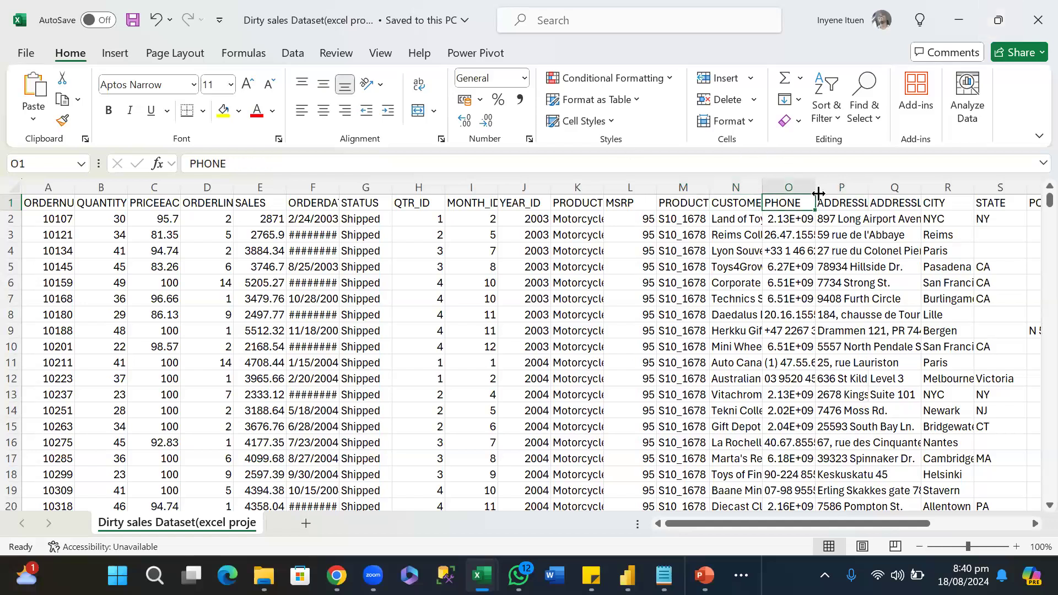
{"action": "left_click_drag", "start_coordinate": [816, 186], "coordinate": [816, 184]}
{"action": "double_click", "coordinate": [816, 185]}
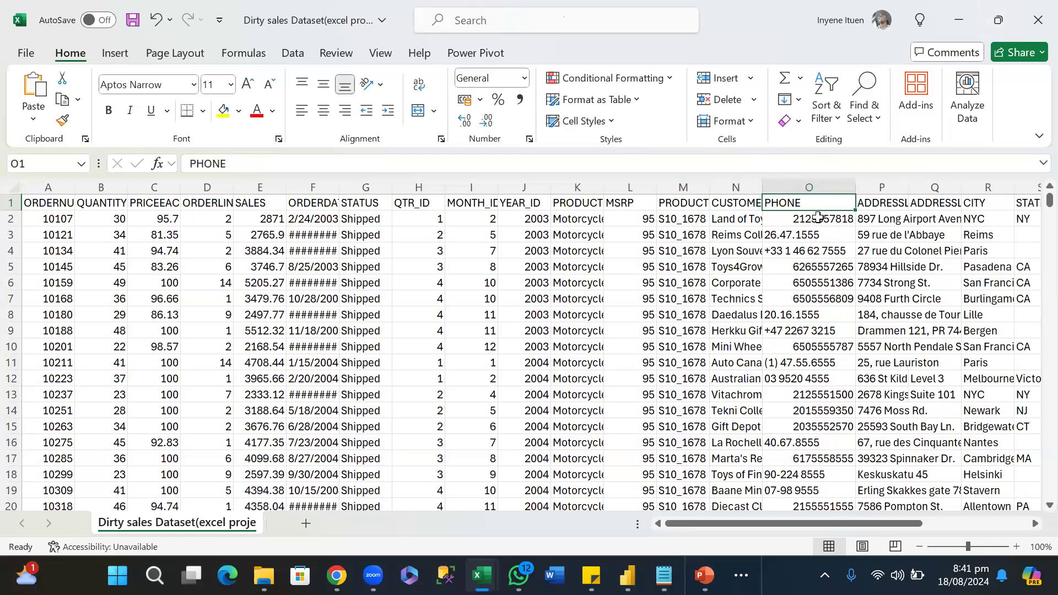
Examine how the phone numbers are formatted in the PHONE column, starting at cell O2 and continuing down the rows.
{"action": "left_click", "coordinate": [819, 218]}
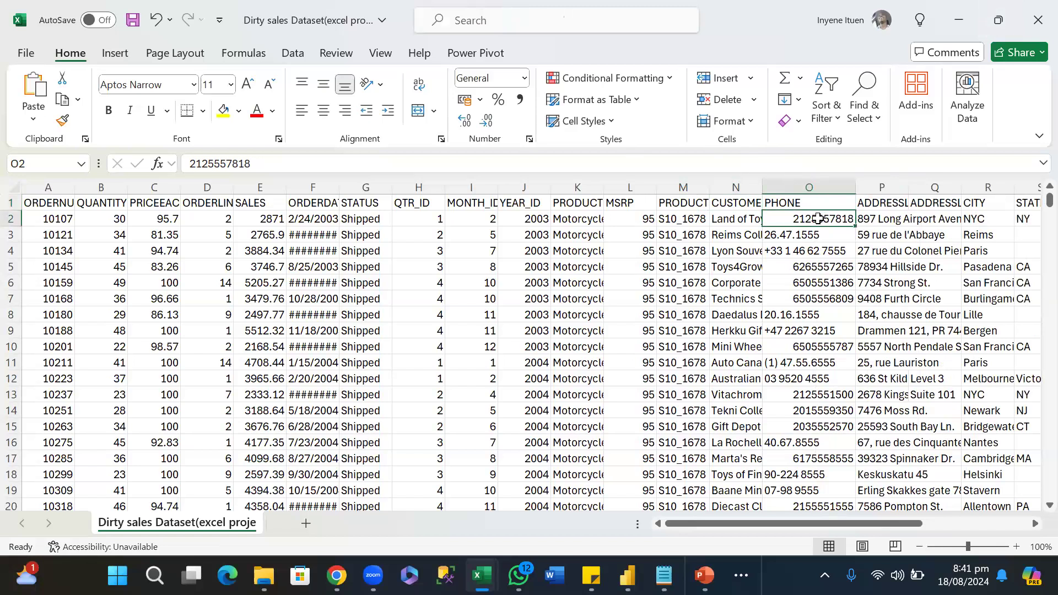
{"action": "key", "text": "Down"}
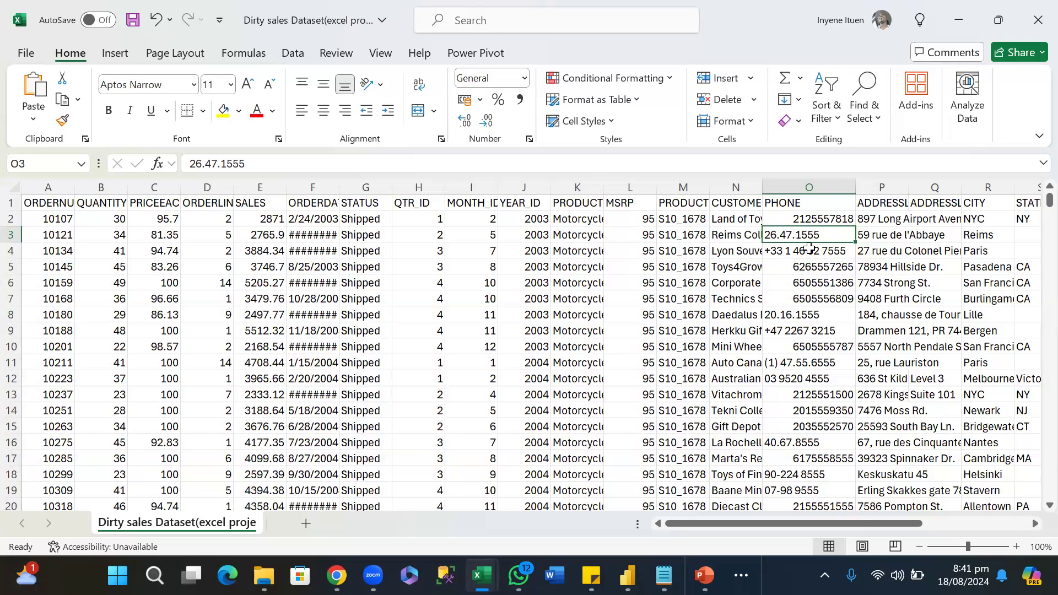
{"action": "scroll", "coordinate": [808, 326], "scroll_direction": "down", "scroll_amount": 7}
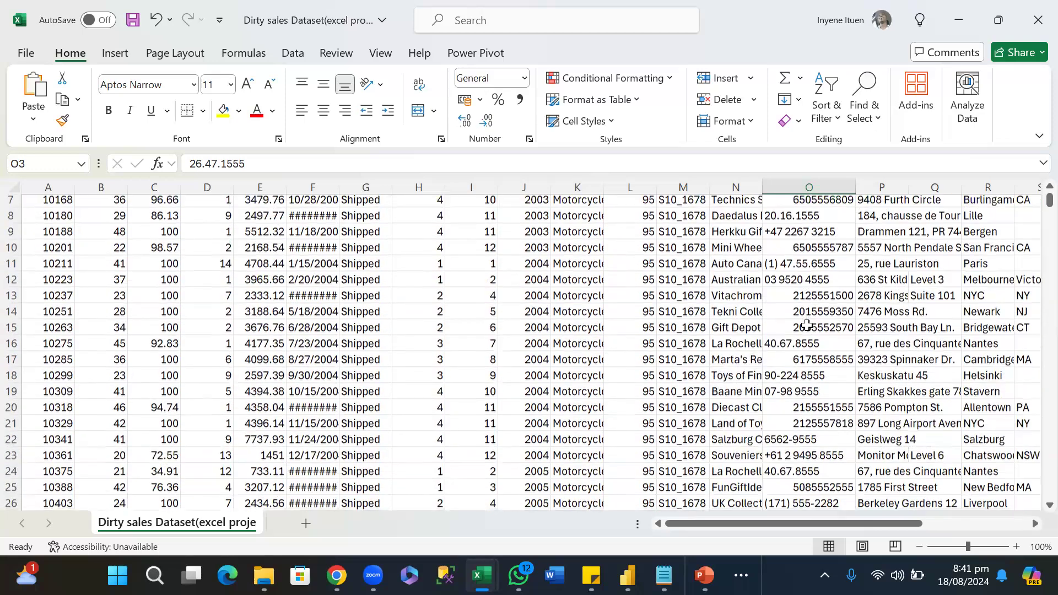
{"action": "scroll", "coordinate": [807, 325], "scroll_direction": "down", "scroll_amount": 2}
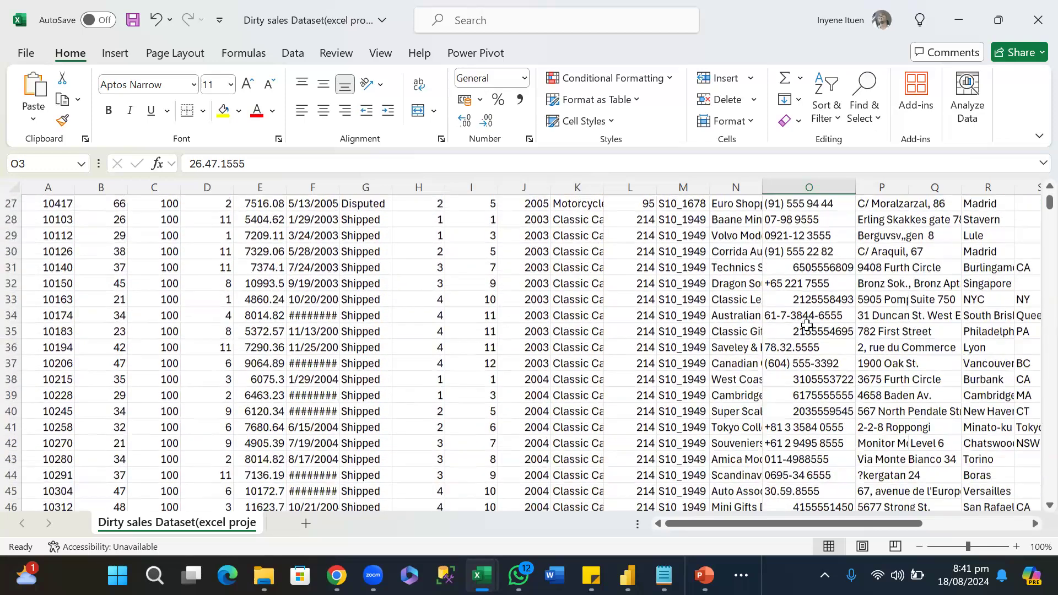
{"action": "scroll", "coordinate": [808, 325], "scroll_direction": "up", "scroll_amount": 2}
{"action": "scroll", "coordinate": [808, 325], "scroll_direction": "up", "scroll_amount": 7}
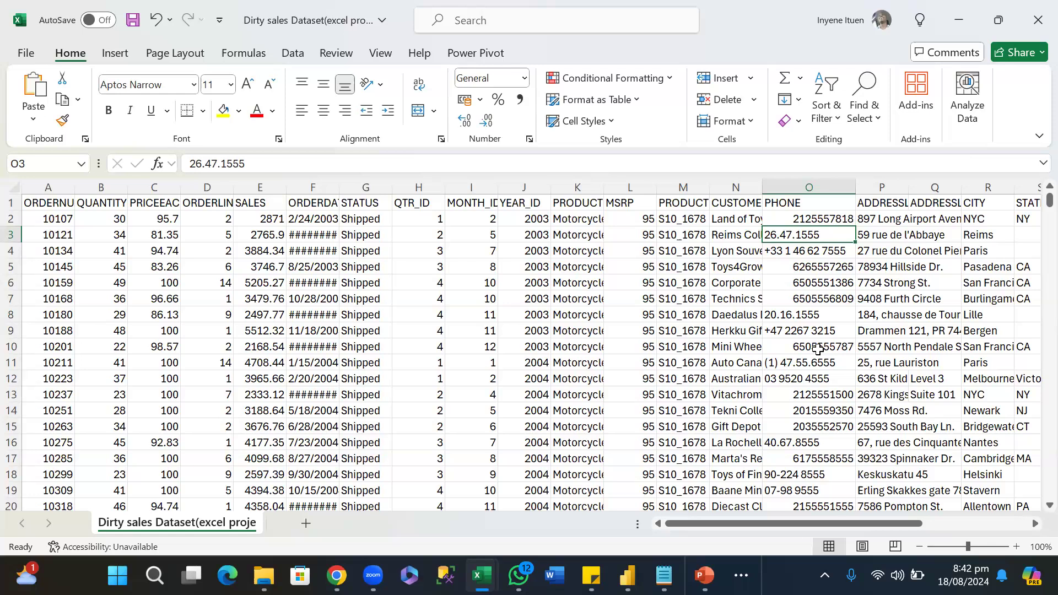
{"action": "scroll", "coordinate": [818, 350], "scroll_direction": "down", "scroll_amount": 1}
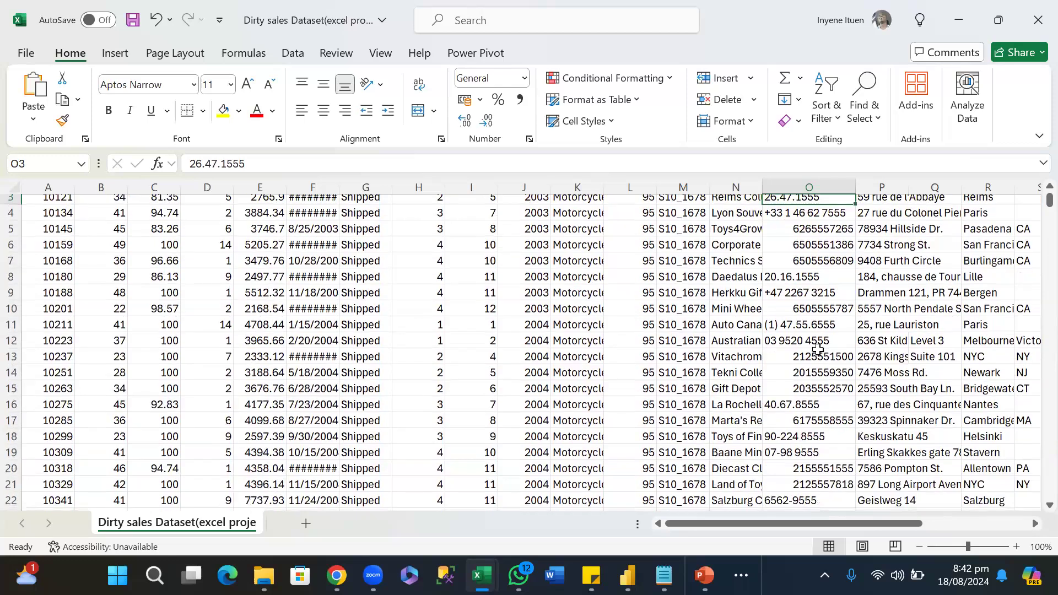
{"action": "scroll", "coordinate": [818, 349], "scroll_direction": "down", "scroll_amount": 6}
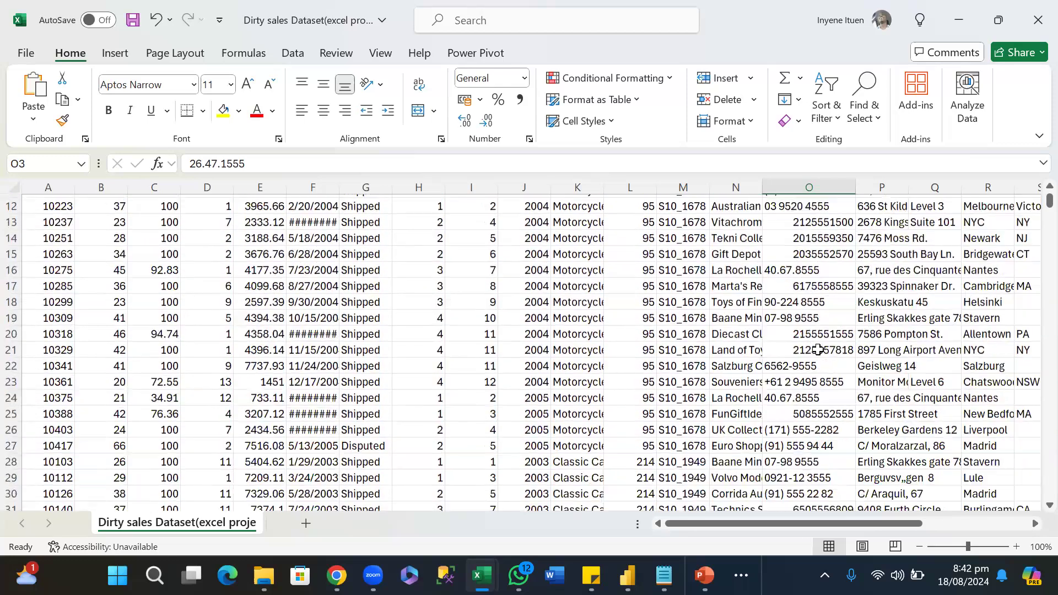
{"action": "scroll", "coordinate": [818, 349], "scroll_direction": "down", "scroll_amount": 5}
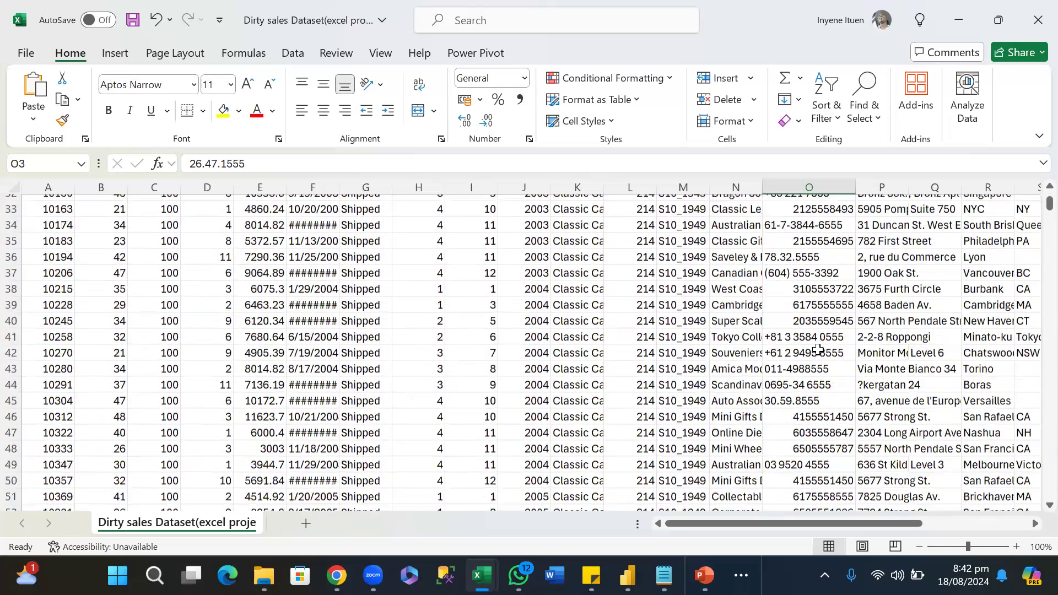
{"action": "scroll", "coordinate": [818, 350], "scroll_direction": "down", "scroll_amount": 5}
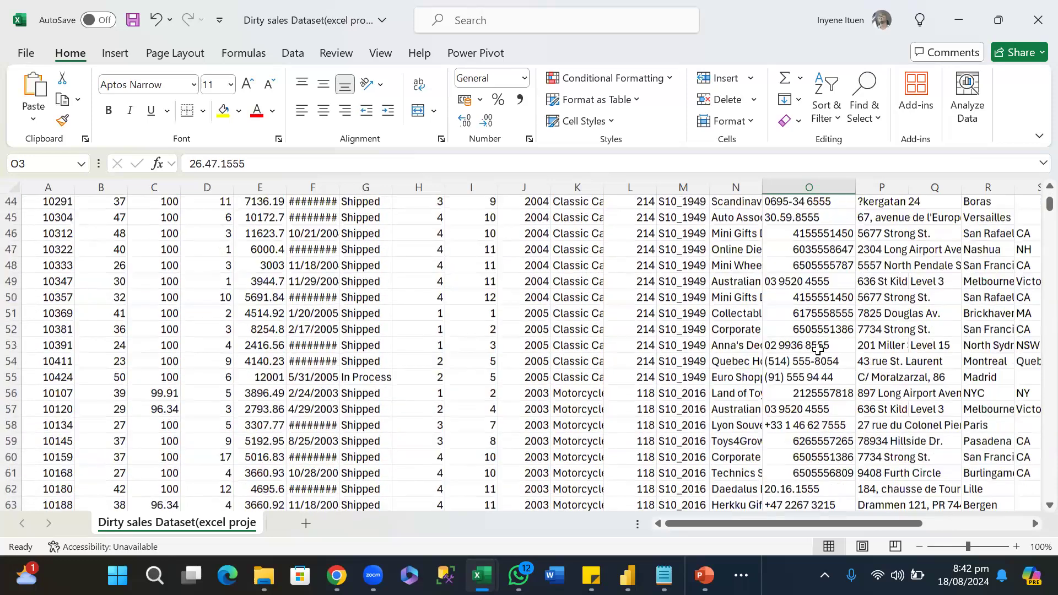
{"action": "scroll", "coordinate": [818, 350], "scroll_direction": "down", "scroll_amount": 5}
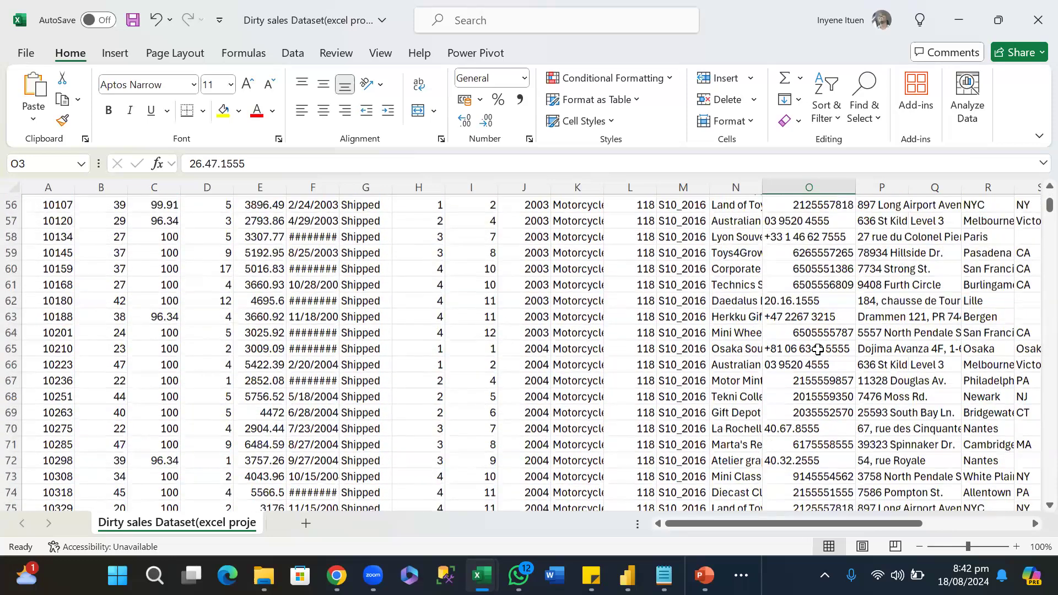
{"action": "scroll", "coordinate": [818, 350], "scroll_direction": "down", "scroll_amount": 1}
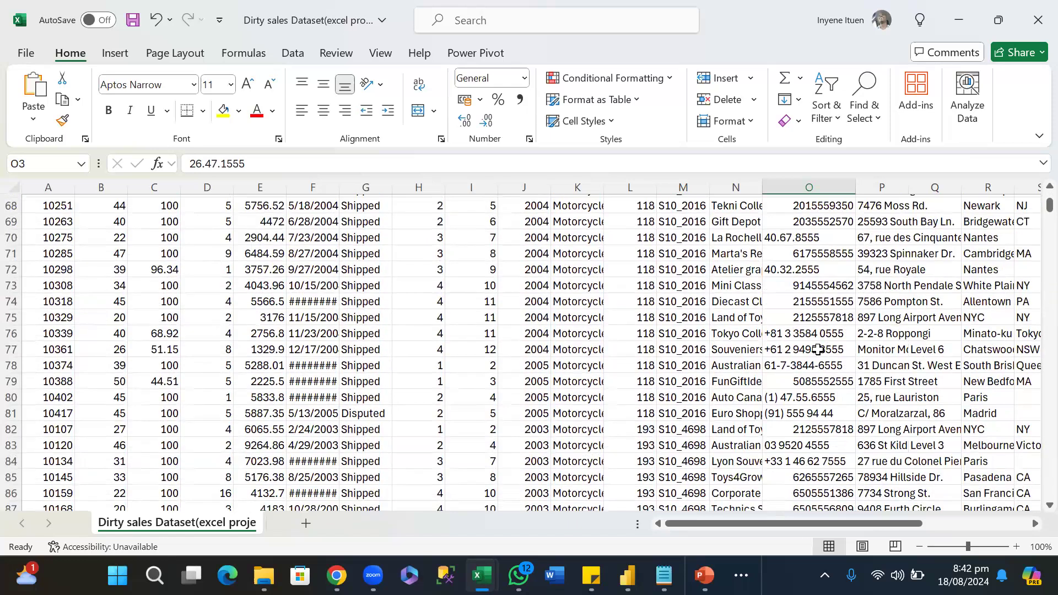
Switch to the data cleaning notes in Notepad and read the explanation of each part of the phone number TEXTJOIN formula.
{"action": "scroll", "coordinate": [818, 349], "scroll_direction": "up", "scroll_amount": 10}
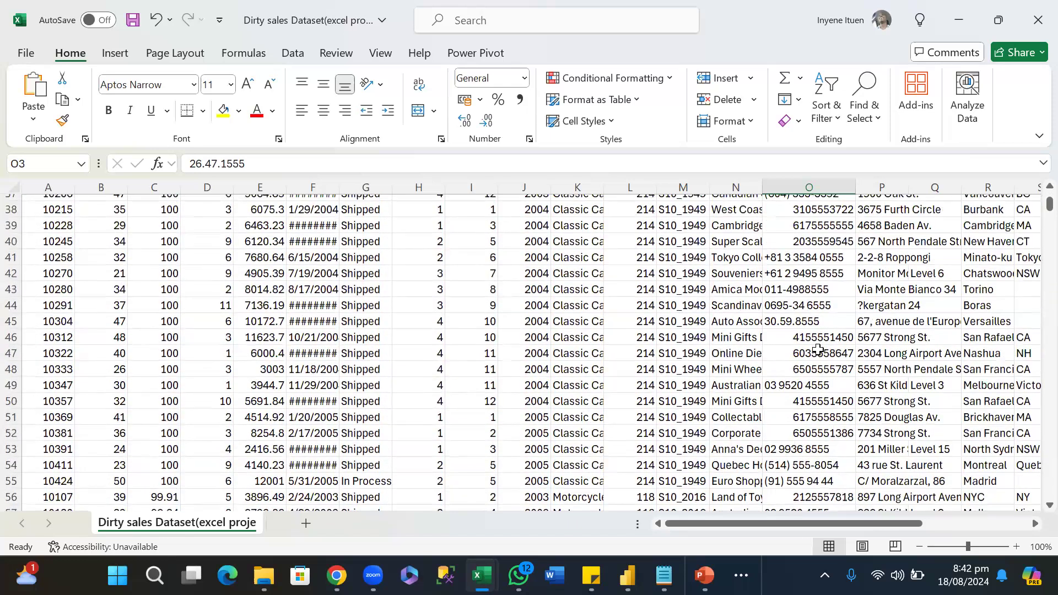
{"action": "mouse_move", "coordinate": [664, 575]}
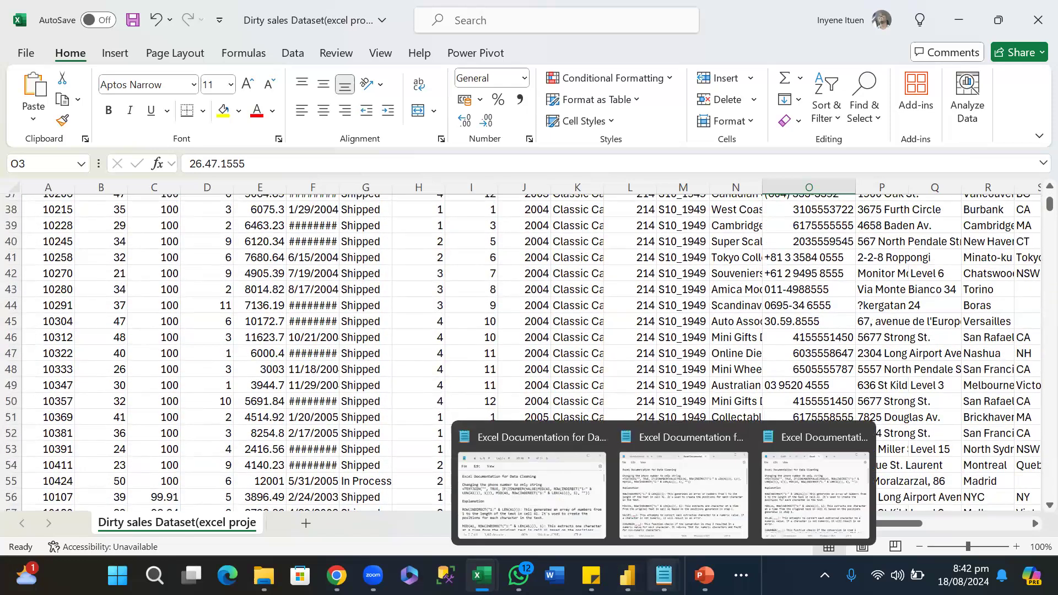
{"action": "left_click", "coordinate": [545, 512]}
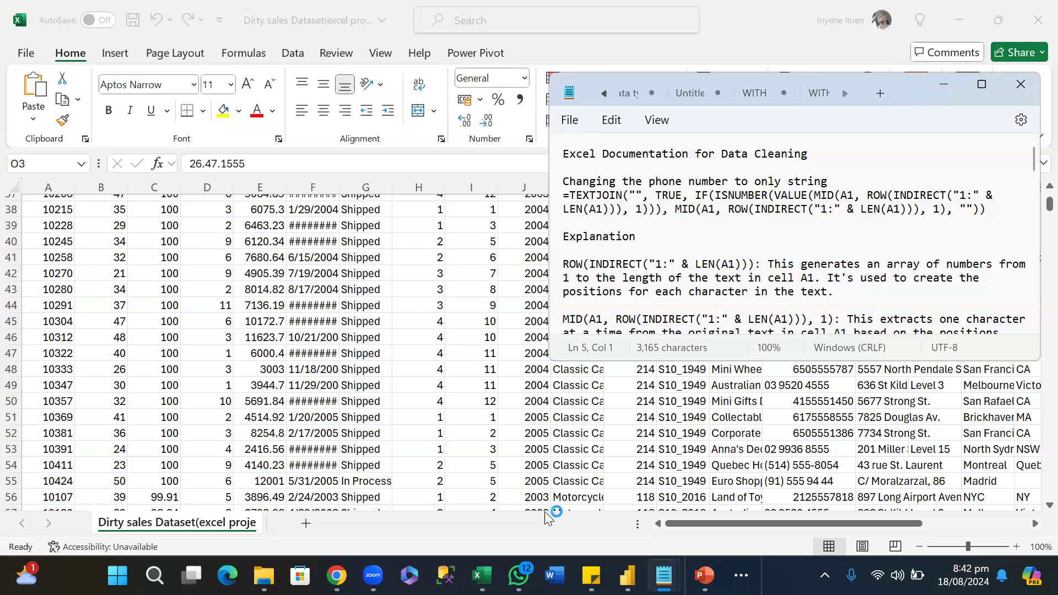
{"action": "scroll", "coordinate": [547, 507], "scroll_direction": "down", "scroll_amount": 3}
{"action": "scroll", "coordinate": [547, 507], "scroll_direction": "up", "scroll_amount": 2}
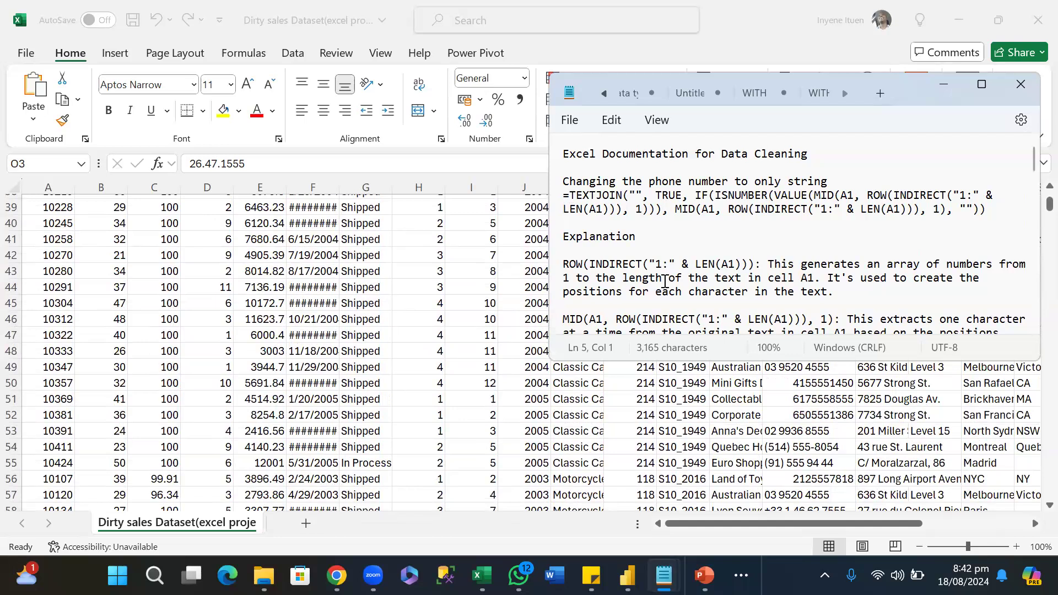
{"action": "scroll", "coordinate": [666, 287], "scroll_direction": "down", "scroll_amount": 2}
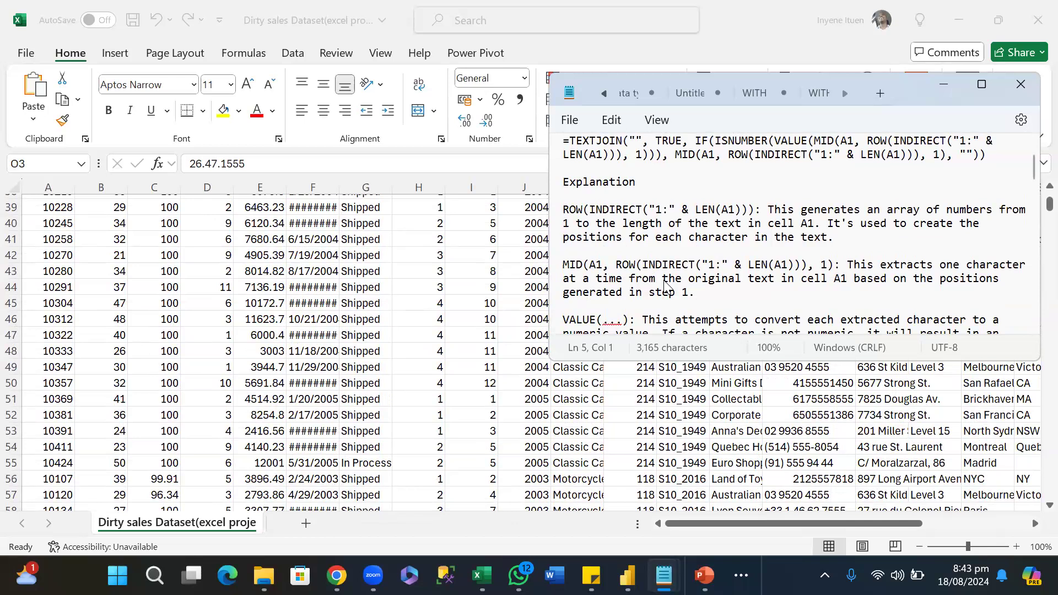
{"action": "scroll", "coordinate": [665, 287], "scroll_direction": "down", "scroll_amount": 1}
{"action": "scroll", "coordinate": [666, 287], "scroll_direction": "down", "scroll_amount": 2}
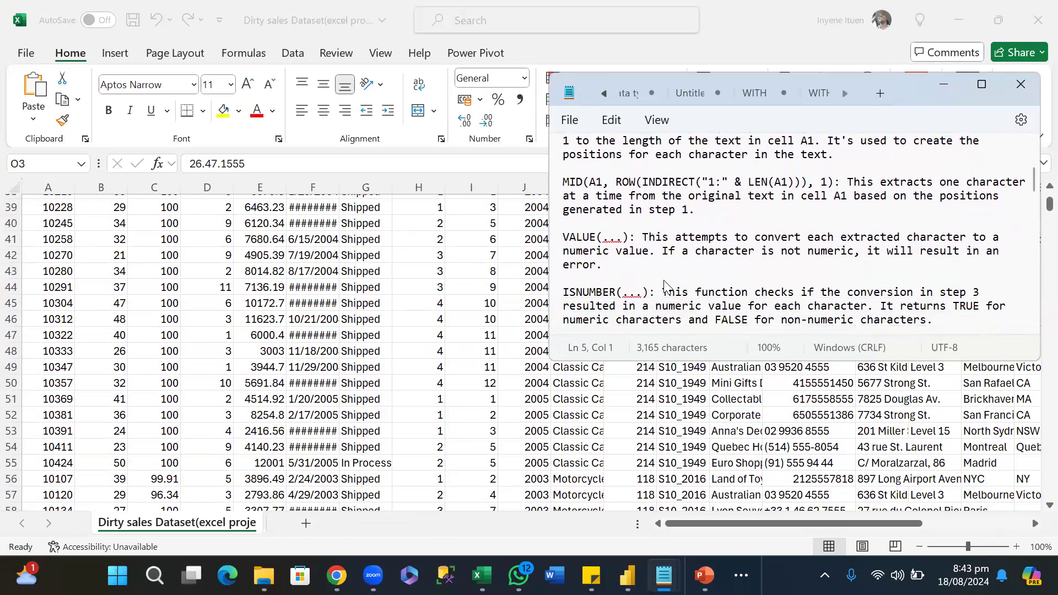
{"action": "scroll", "coordinate": [665, 287], "scroll_direction": "down", "scroll_amount": 1}
{"action": "scroll", "coordinate": [666, 285], "scroll_direction": "down", "scroll_amount": 3}
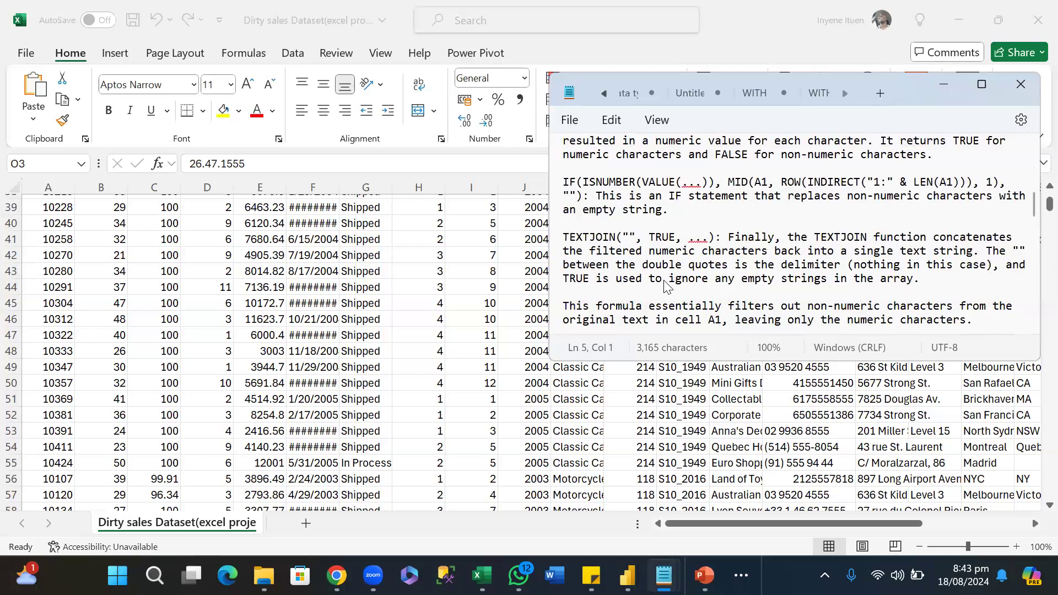
{"action": "scroll", "coordinate": [666, 287], "scroll_direction": "up", "scroll_amount": 2}
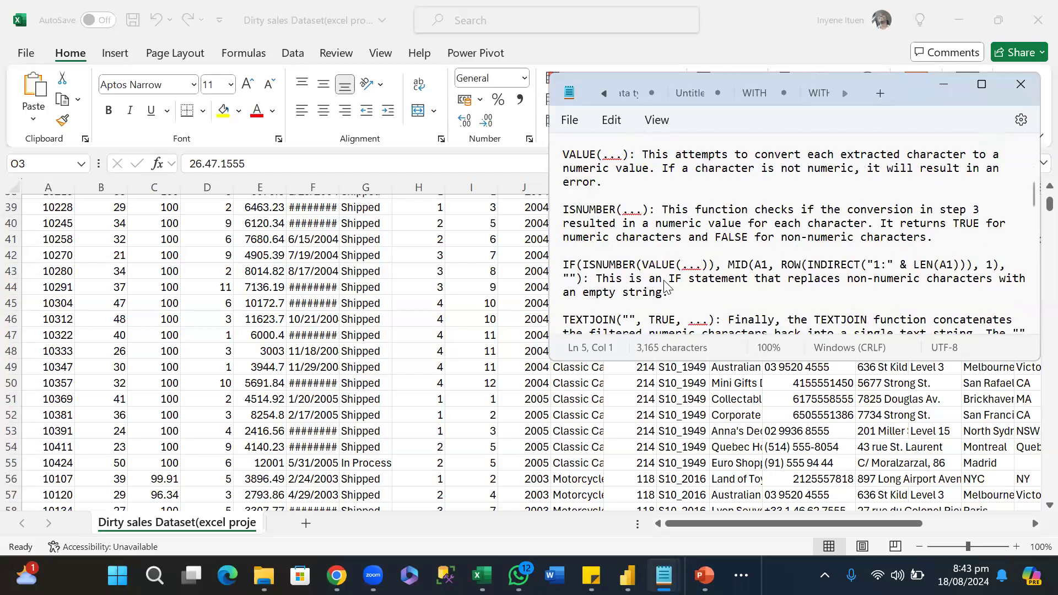
{"action": "scroll", "coordinate": [666, 287], "scroll_direction": "up", "scroll_amount": 2}
{"action": "scroll", "coordinate": [666, 285], "scroll_direction": "up", "scroll_amount": 3}
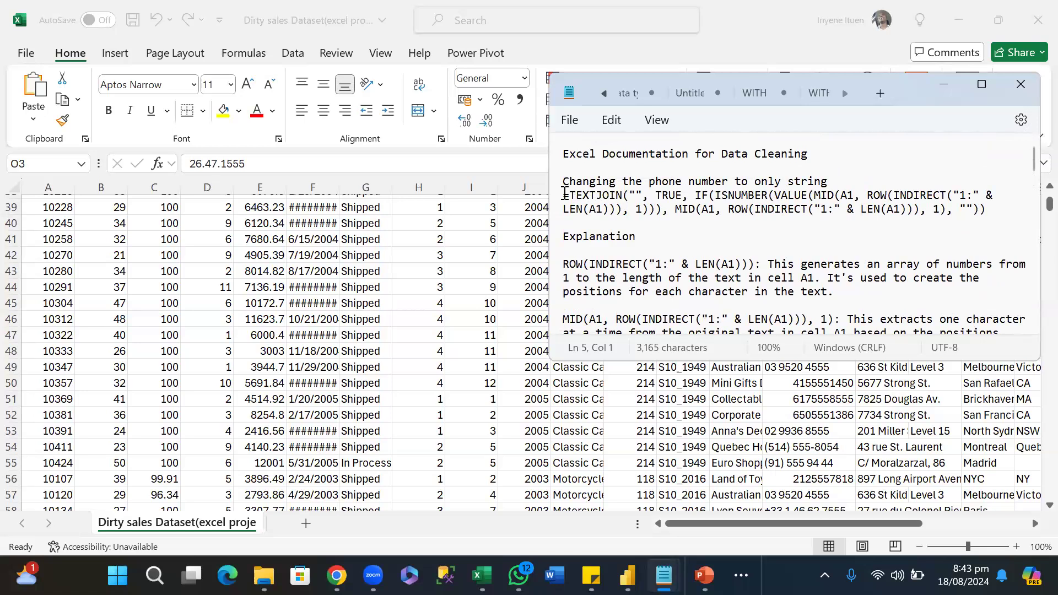
Copy the phone number TEXTJOIN formula from the notes and return to the sales workbook in Excel.
{"action": "left_click_drag", "start_coordinate": [565, 193], "coordinate": [1000, 207]}
{"action": "key", "text": "ctrl+c"}
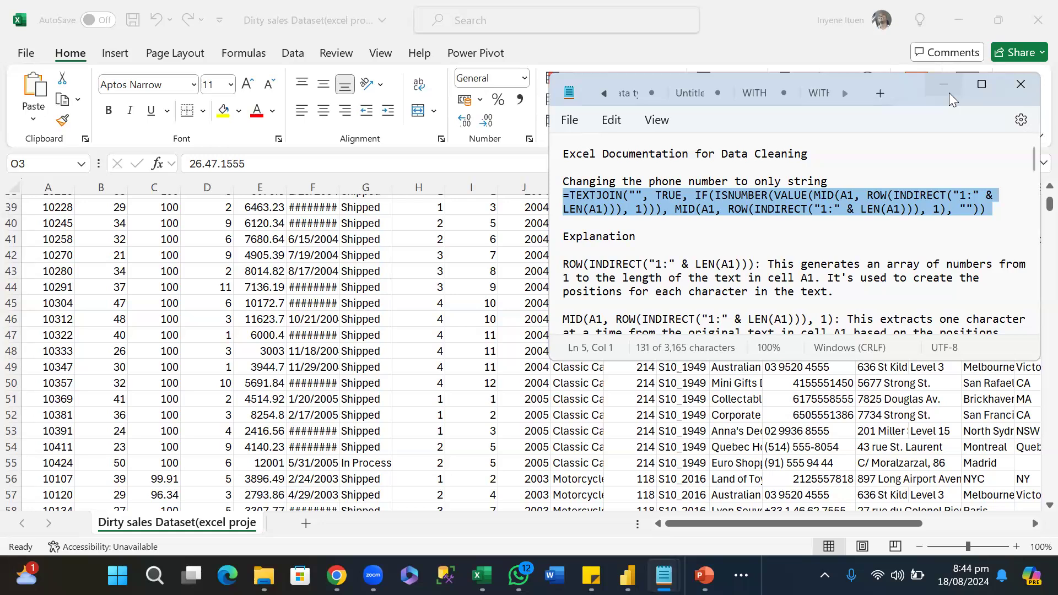
{"action": "left_click", "coordinate": [520, 213]}
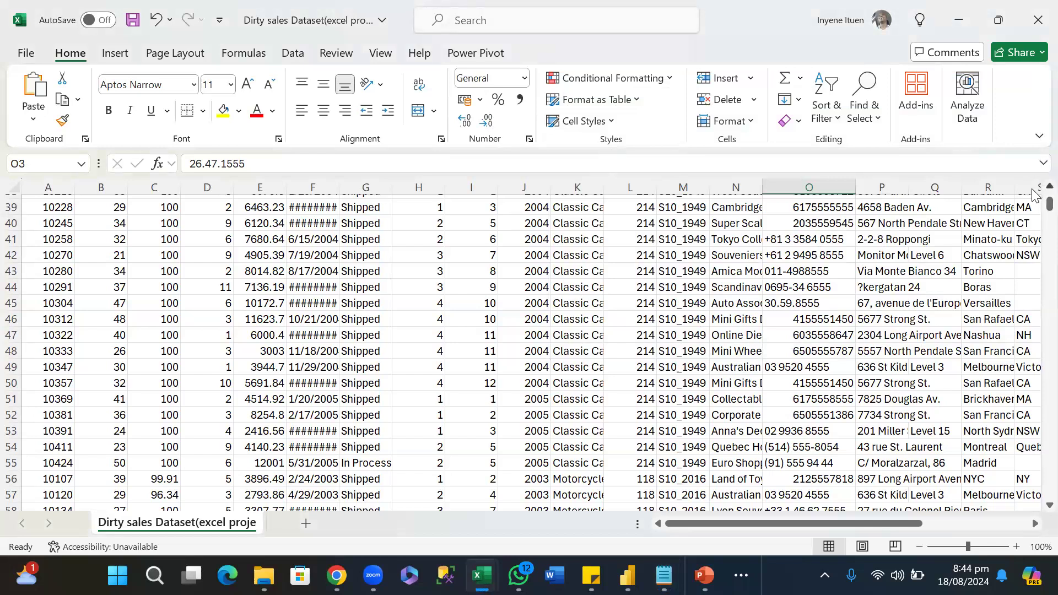
Insert an empty column between the PHONE and ADDRESSLINE1 columns.
{"action": "scroll", "coordinate": [1033, 193], "scroll_direction": "up", "scroll_amount": 6}
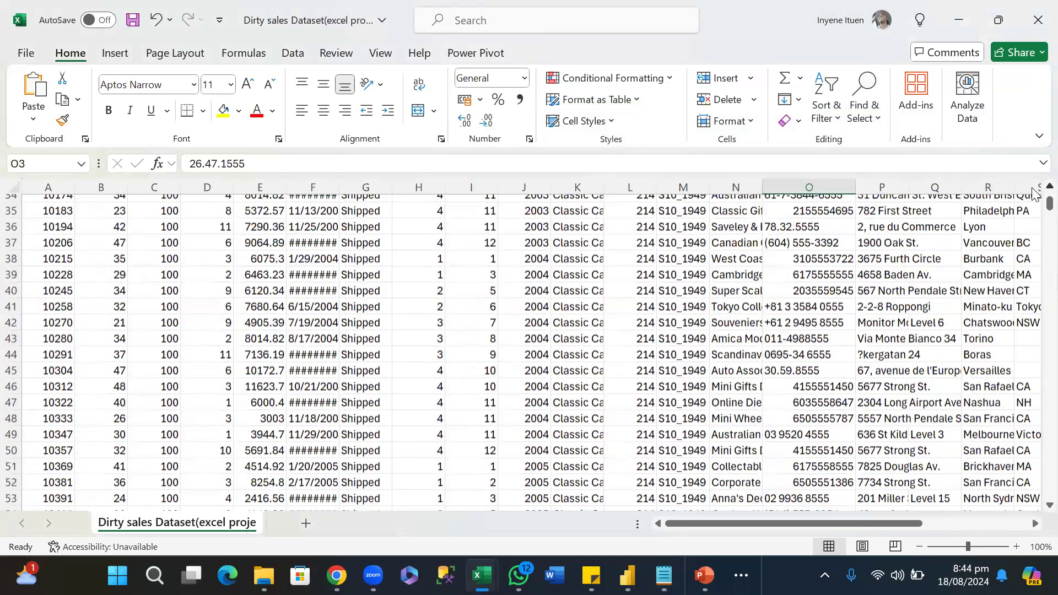
{"action": "scroll", "coordinate": [1035, 184], "scroll_direction": "up", "scroll_amount": 3}
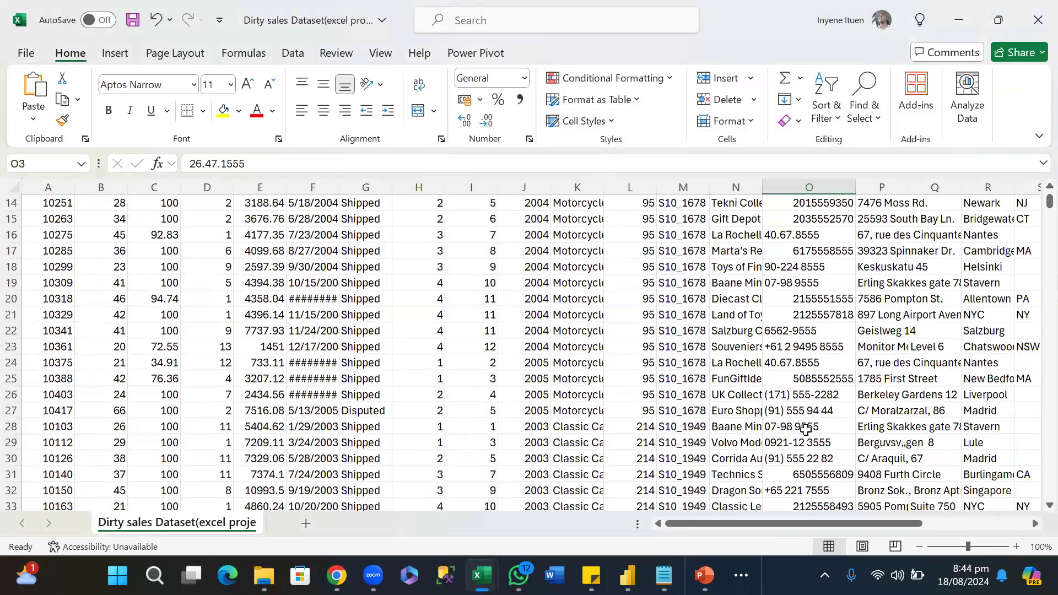
{"action": "scroll", "coordinate": [849, 338], "scroll_direction": "down", "scroll_amount": 4}
{"action": "scroll", "coordinate": [848, 339], "scroll_direction": "up", "scroll_amount": 9}
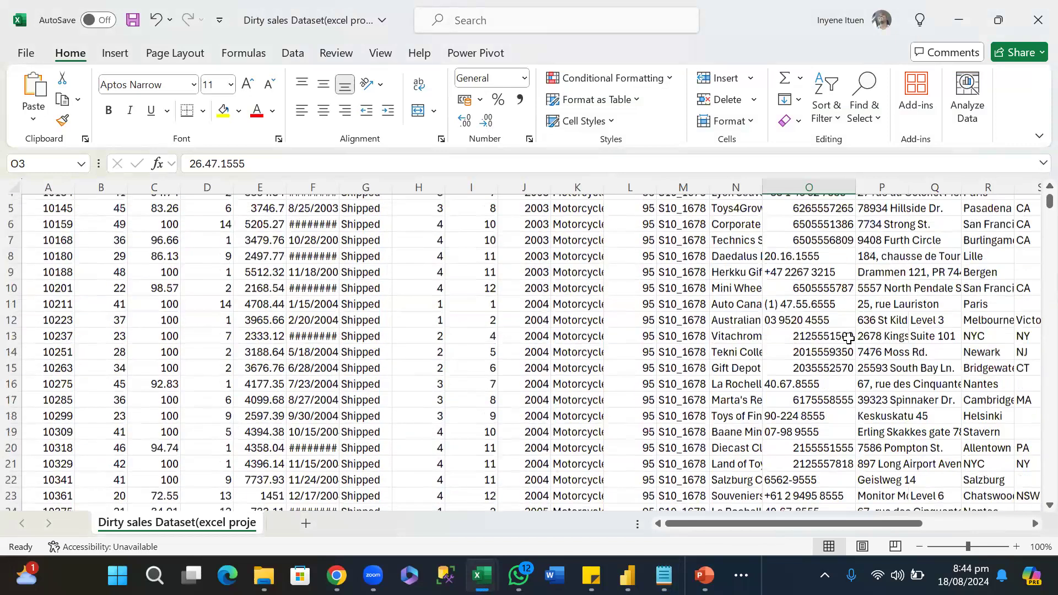
{"action": "left_click", "coordinate": [888, 182]}
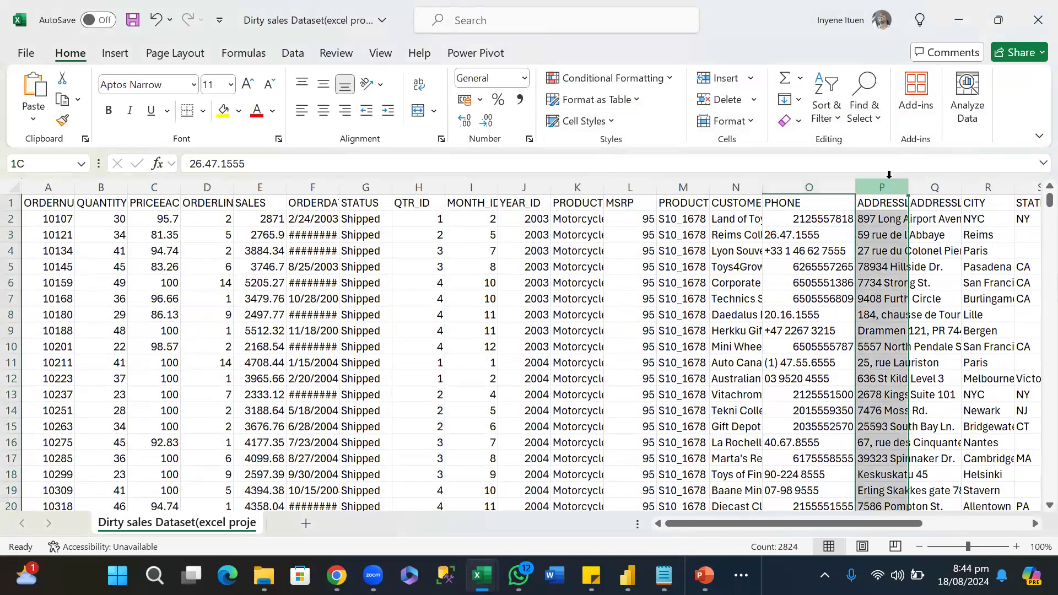
{"action": "right_click", "coordinate": [889, 175]}
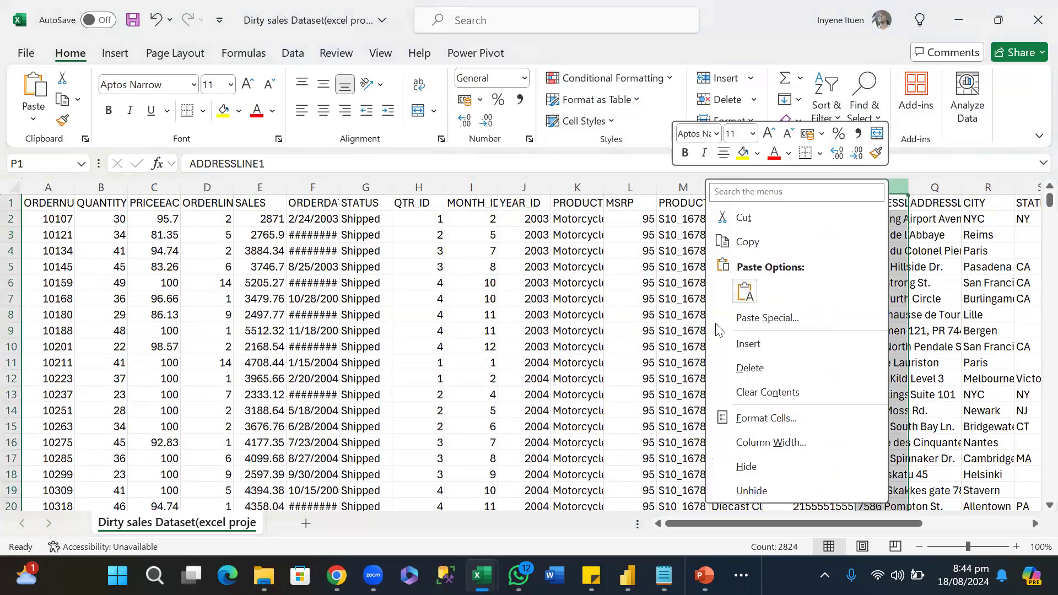
{"action": "left_click", "coordinate": [749, 344]}
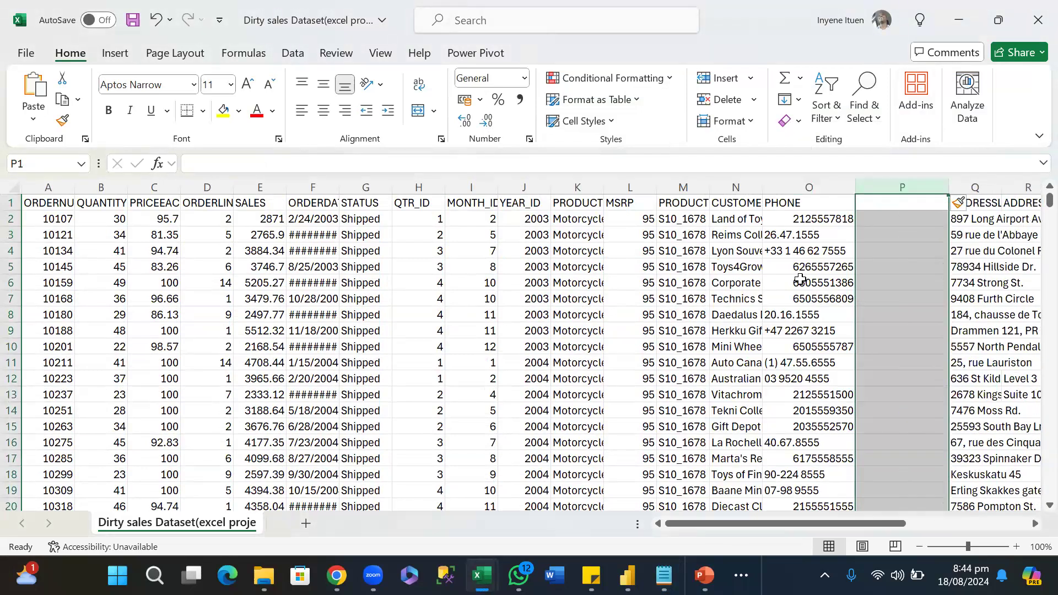
Enter the header "Phone number" in cell P1 of the new column.
{"action": "left_click", "coordinate": [892, 202]}
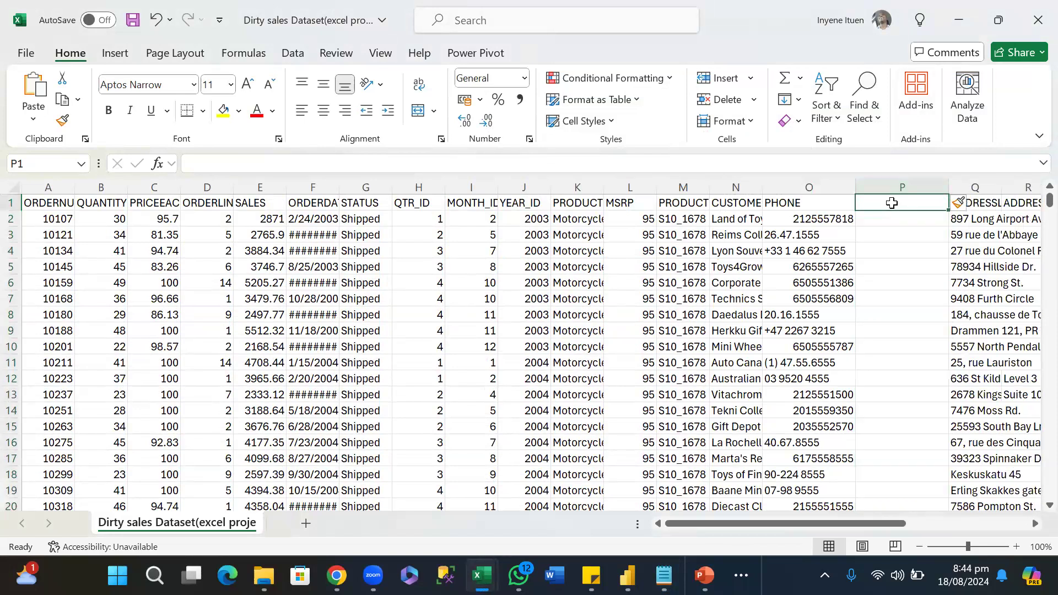
{"action": "type", "text": "P"}
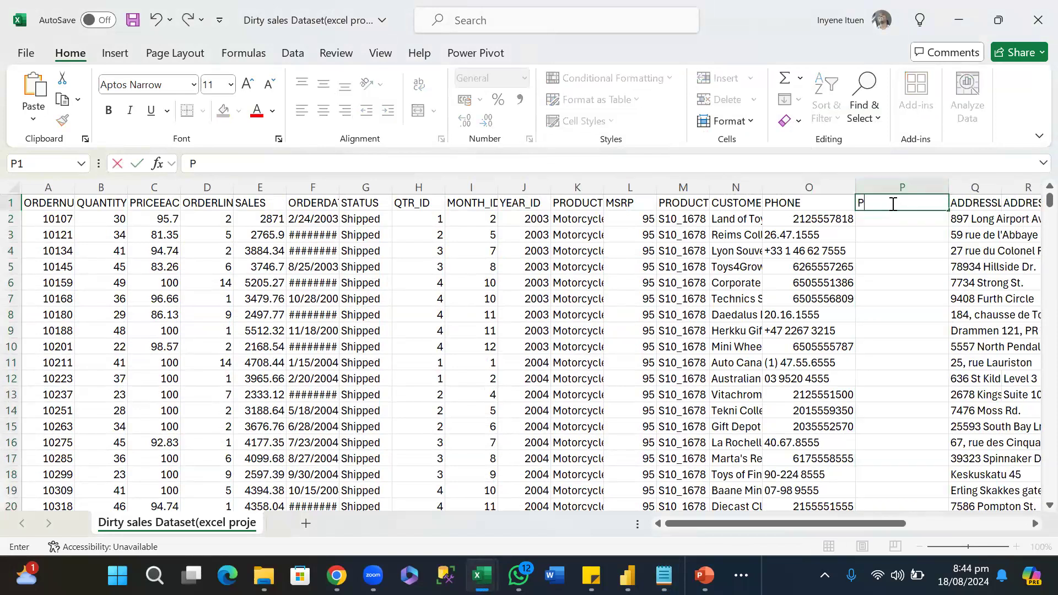
{"action": "type", "text": "hone number"}
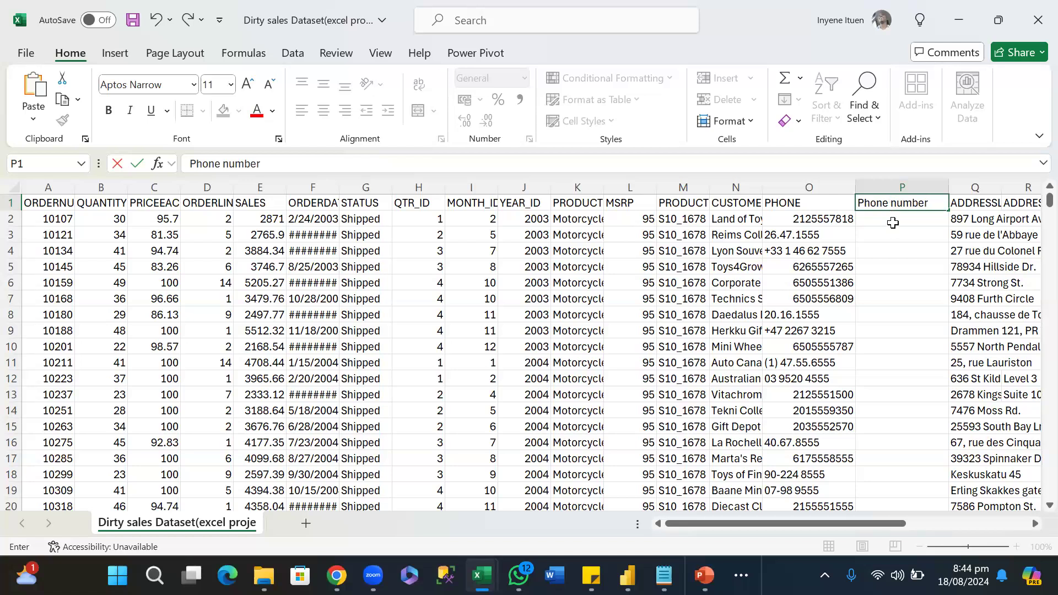
{"action": "key", "text": "Return"}
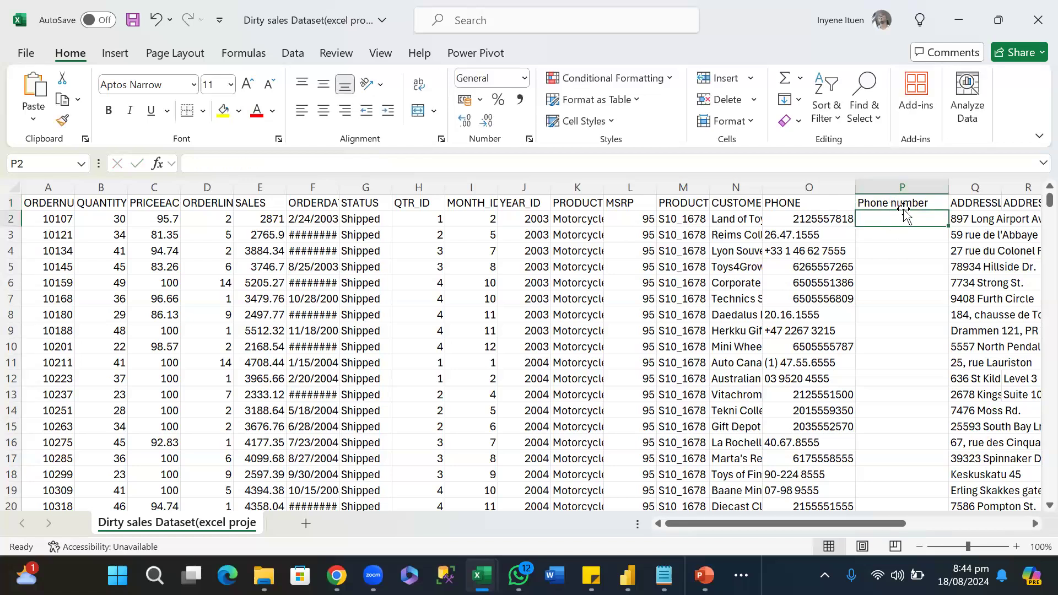
Paste the copied TEXTJOIN formula into P2 and change its first LEN reference to O1.
{"action": "left_click", "coordinate": [816, 225]}
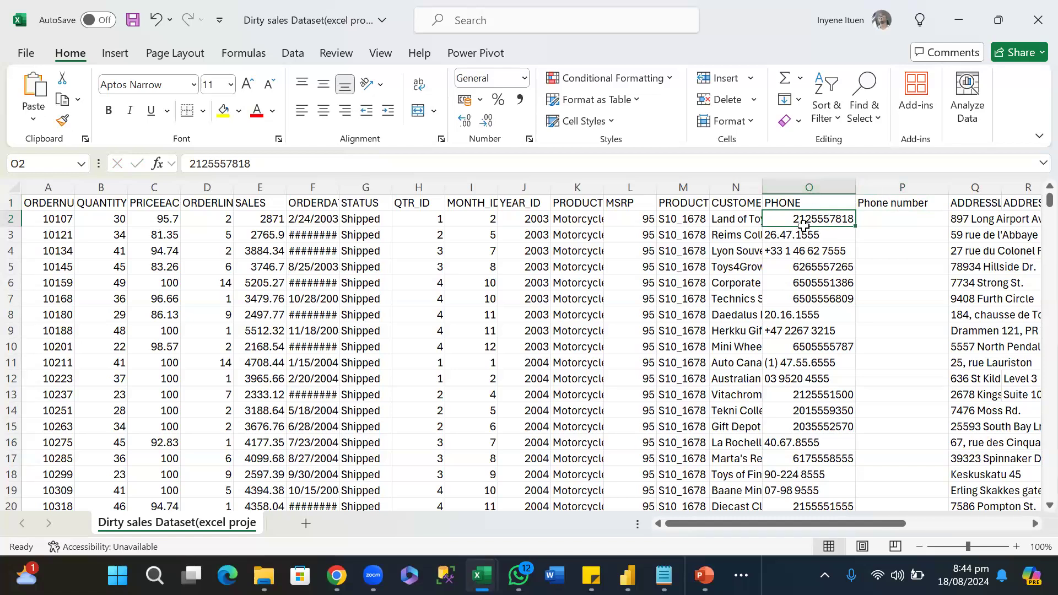
{"action": "left_click", "coordinate": [868, 217]}
{"action": "key", "text": "ctrl+v"}
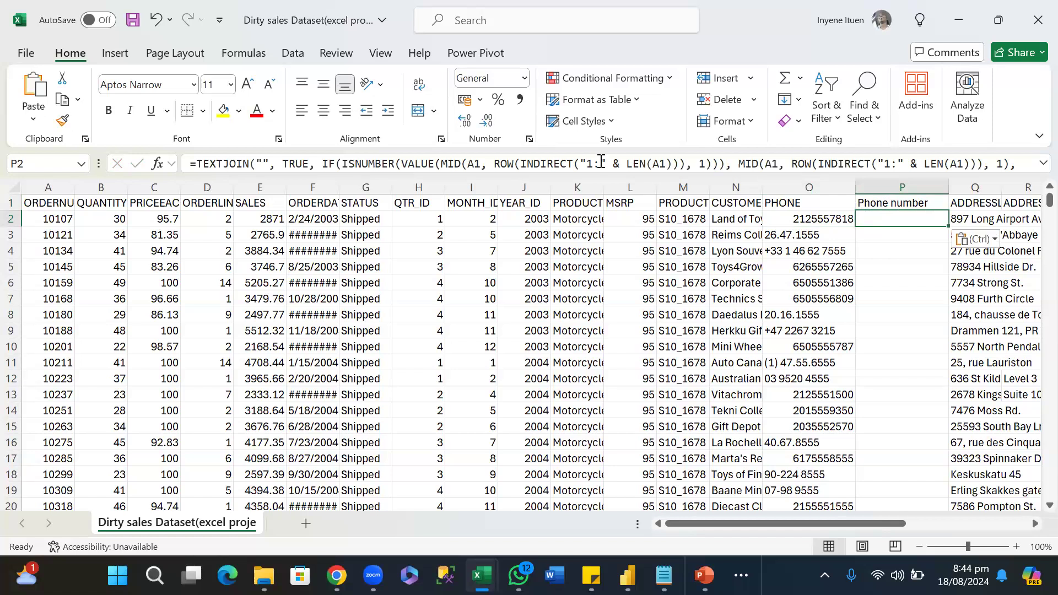
{"action": "left_click", "coordinate": [661, 164]}
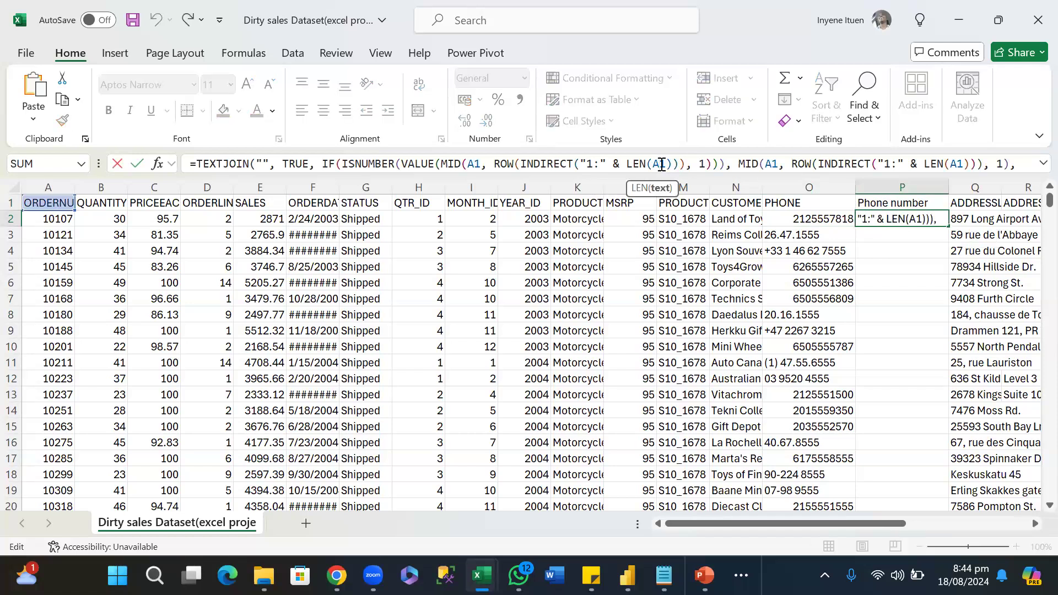
{"action": "key", "text": "BackSpace"}
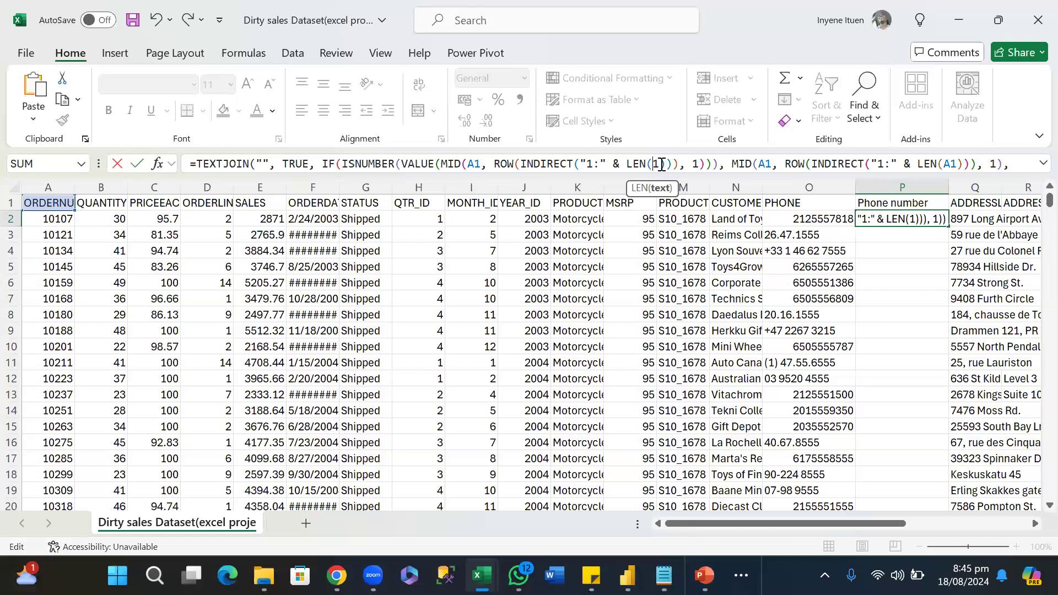
{"action": "type", "text": "O"}
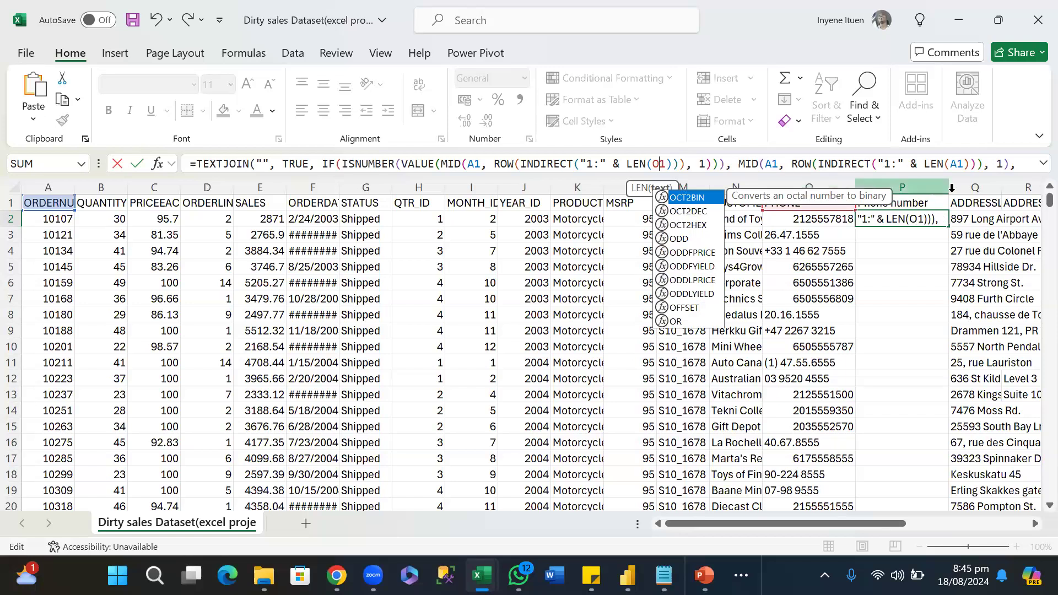
Expand the formula bar to show P2's whole formula and change the first MID reference to O2.
{"action": "left_click", "coordinate": [1034, 163]}
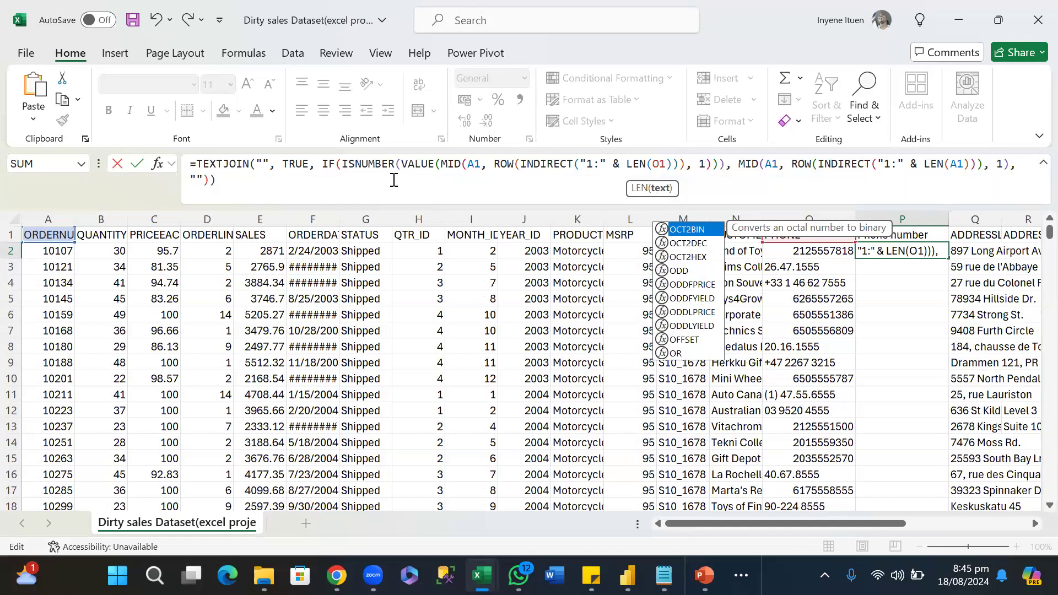
{"action": "left_click", "coordinate": [475, 163]}
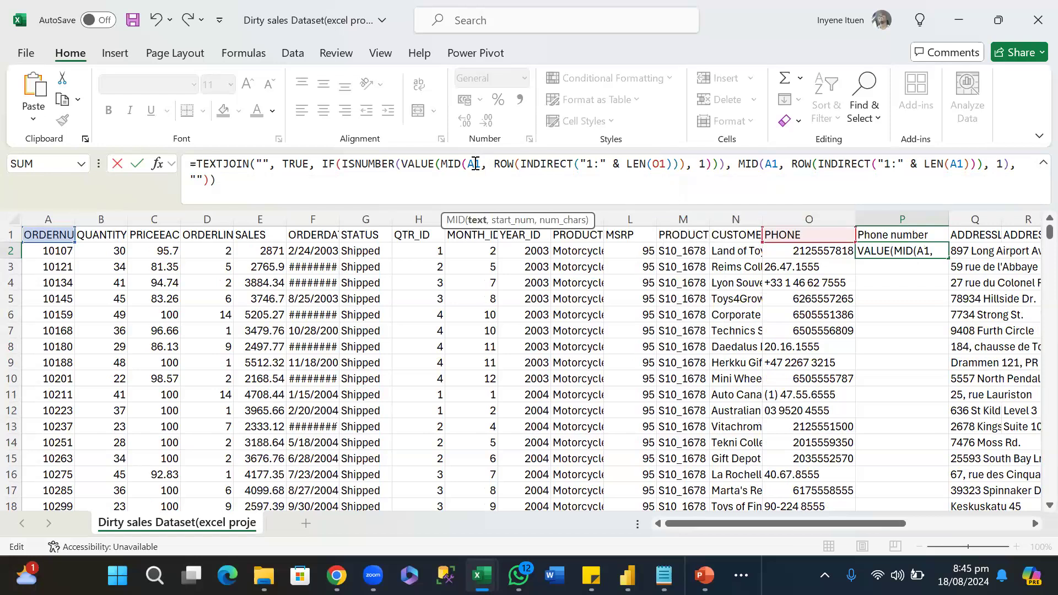
{"action": "key", "text": "BackSpace"}
{"action": "type", "text": "O"}
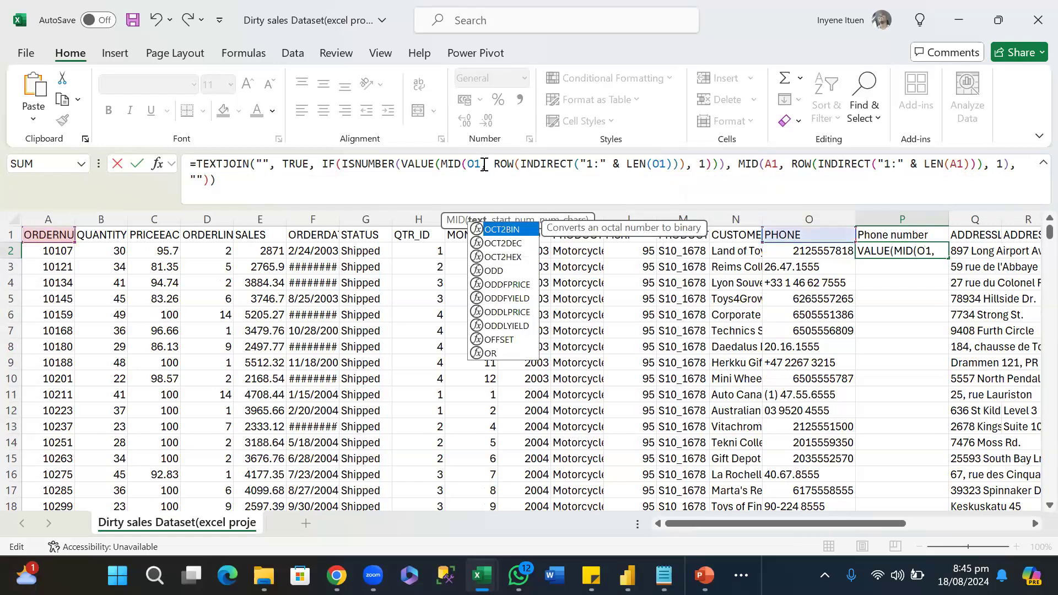
{"action": "left_click", "coordinate": [481, 163]}
{"action": "key", "text": "BackSpace"}
{"action": "type", "text": "2"}
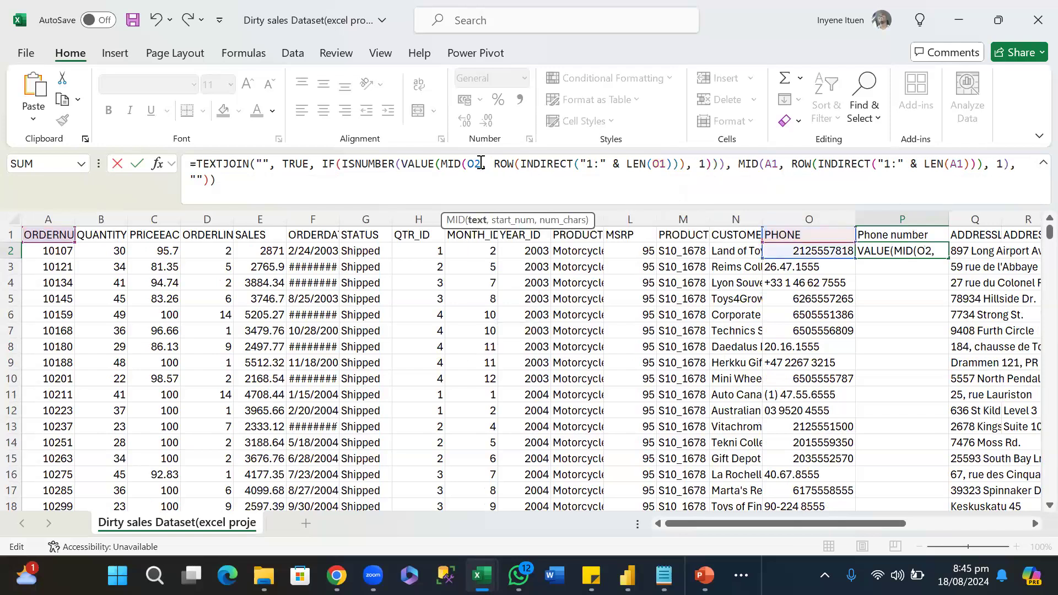
Change the second MID function's text reference in P2's formula to O2.
{"action": "left_click", "coordinate": [773, 164]}
{"action": "key", "text": "BackSpace"}
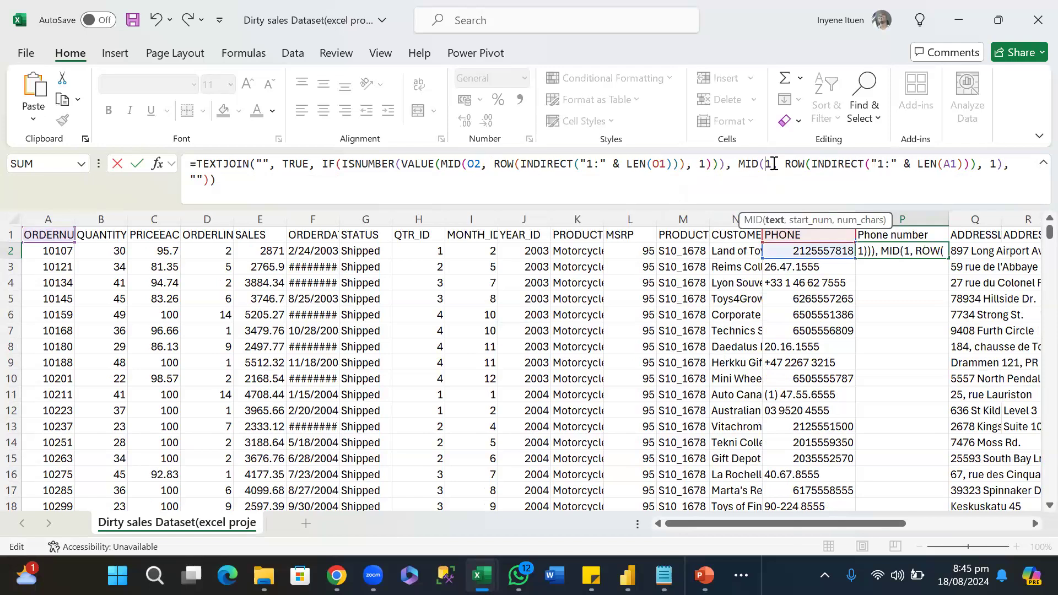
{"action": "type", "text": "O"}
{"action": "key", "text": "Right"}
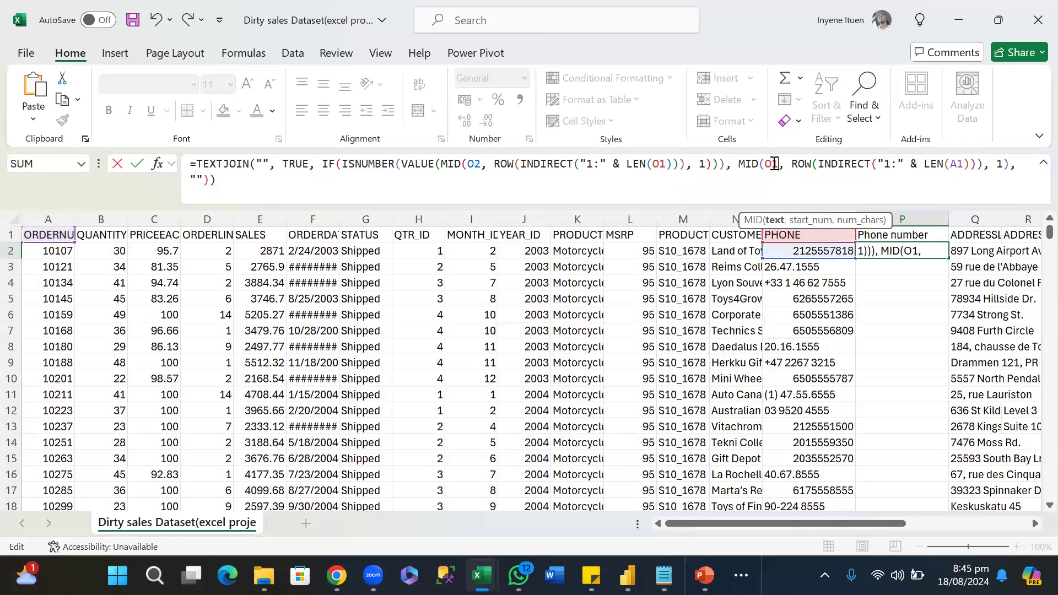
{"action": "key", "text": "BackSpace"}
{"action": "type", "text": "2"}
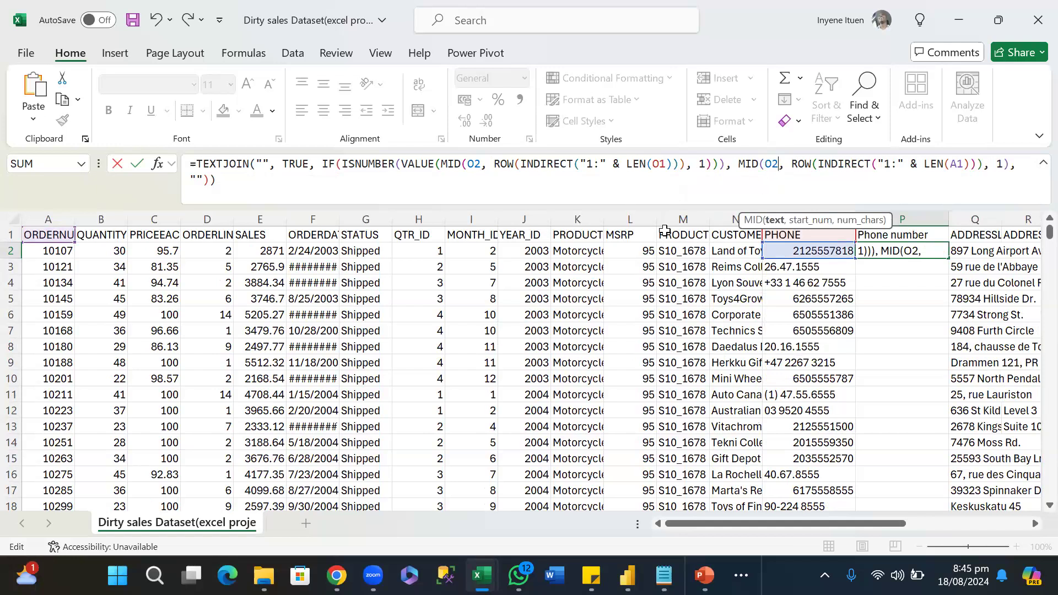
Change the first LEN function's reference in P2's formula to O2.
{"action": "left_click", "coordinate": [665, 164]}
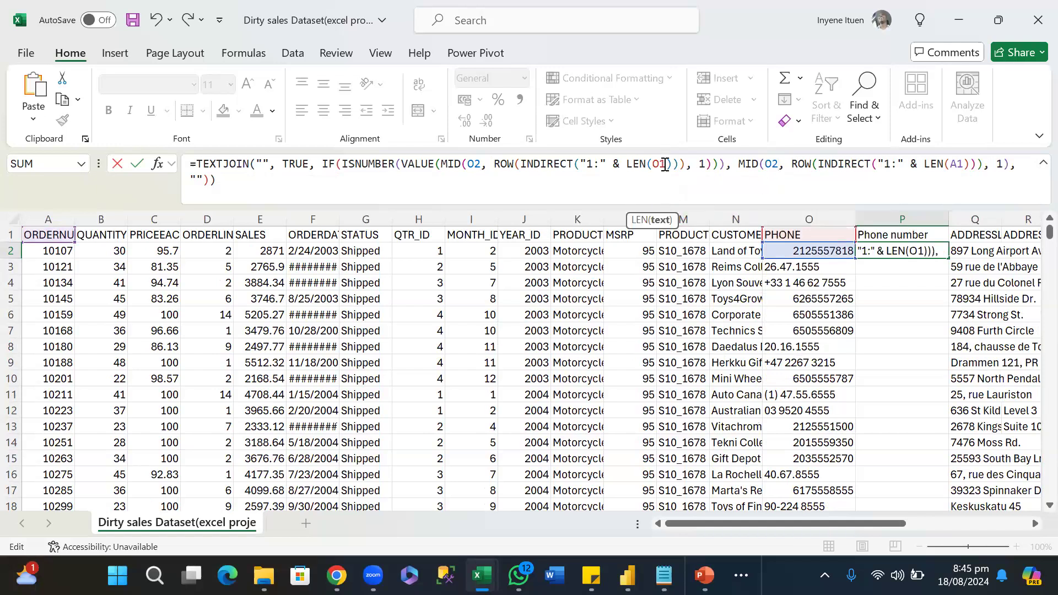
{"action": "key", "text": "BackSpace"}
{"action": "type", "text": "2"}
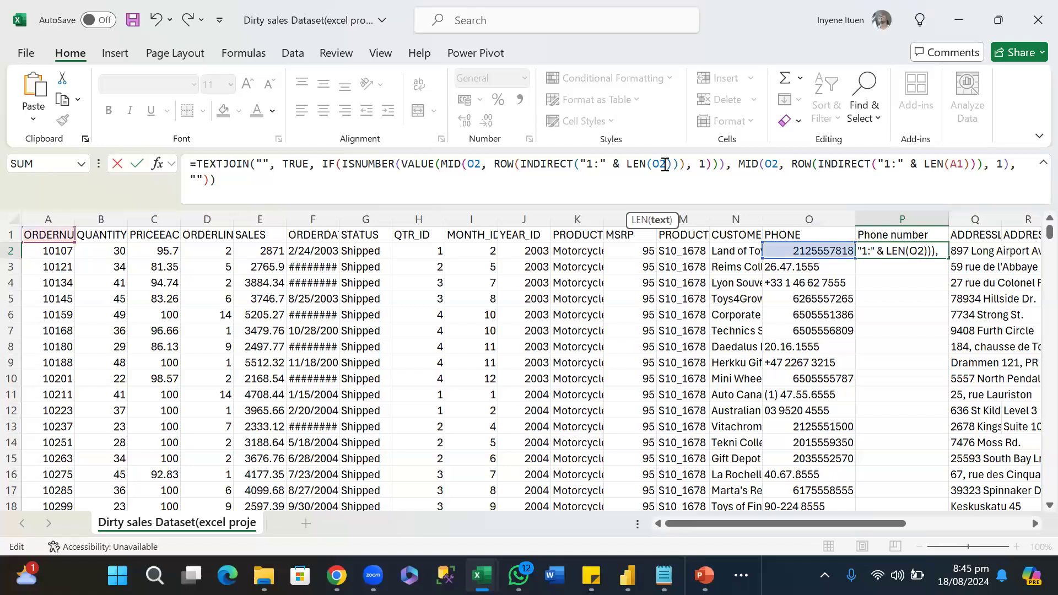
Change the second LEN function's reference in P2's TEXTJOIN formula to O2 and commit the formula.
{"action": "left_click", "coordinate": [964, 164]}
{"action": "key", "text": "BackSpace"}
{"action": "key", "text": "BackSpace"}
{"action": "type", "text": "O2"}
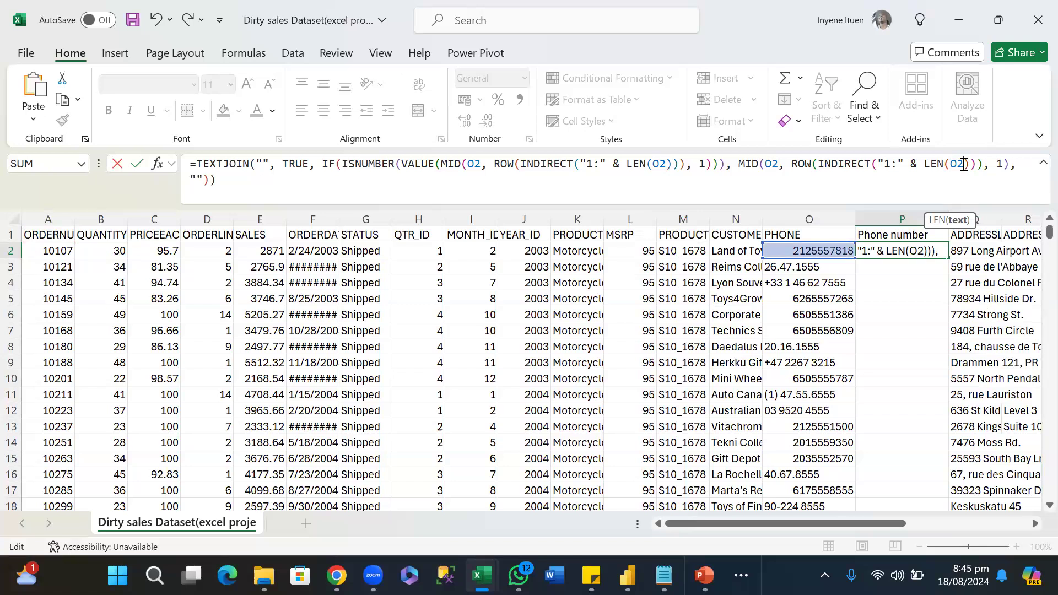
{"action": "key", "text": "Return"}
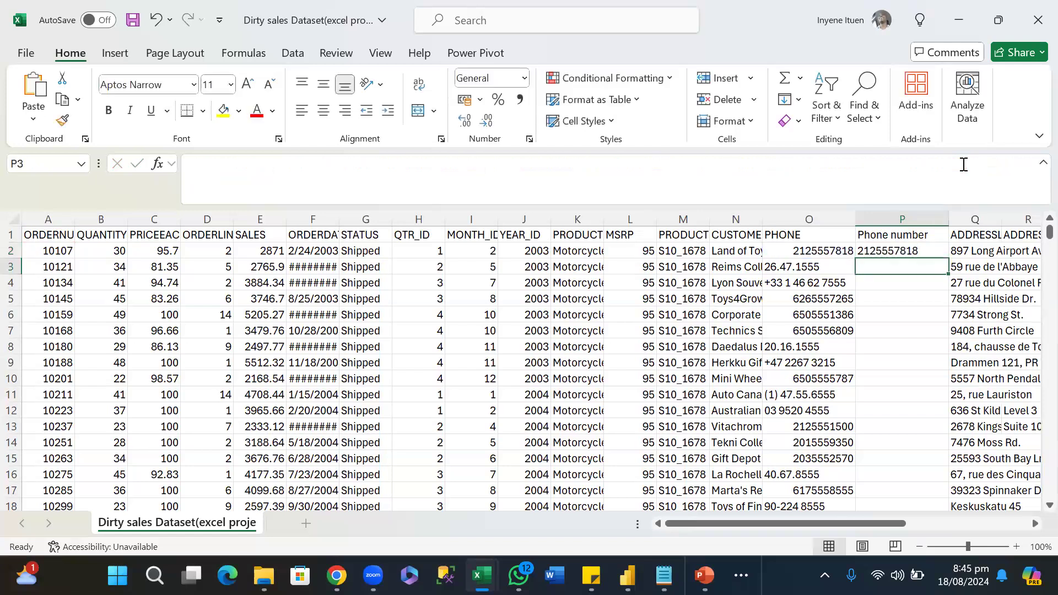
Fill the Phone number formula from P2 down the column to the last data row, P2824.
{"action": "left_click", "coordinate": [900, 249]}
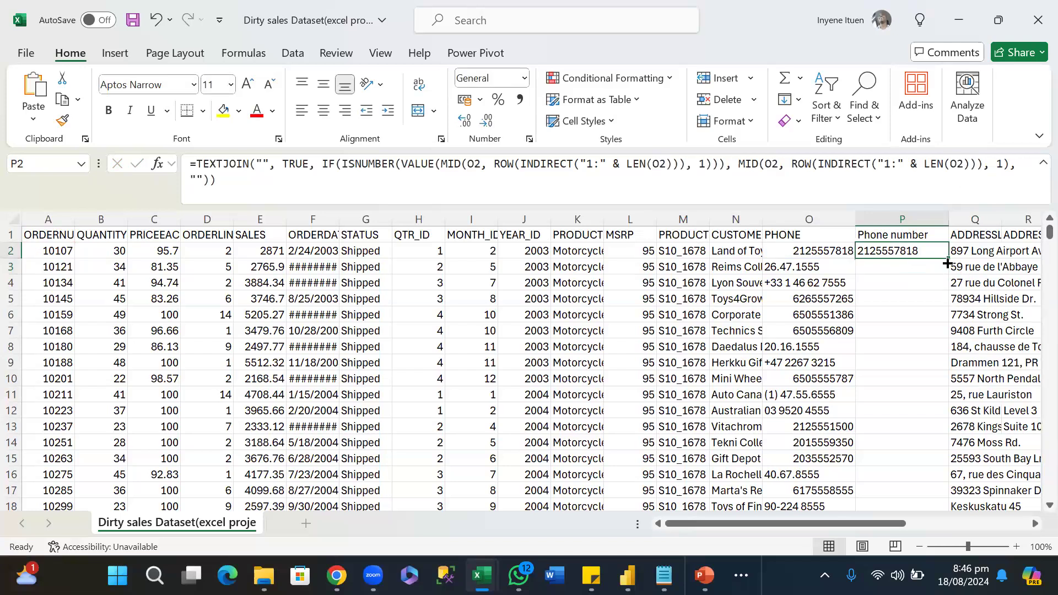
{"action": "left_click_drag", "start_coordinate": [948, 258], "coordinate": [968, 435]}
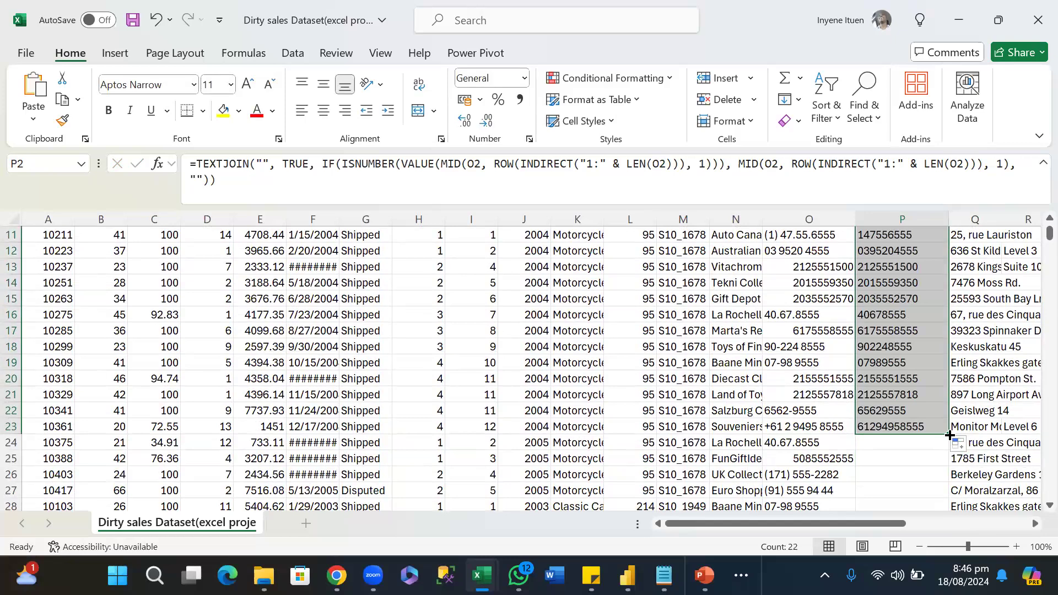
{"action": "left_click_drag", "start_coordinate": [949, 435], "coordinate": [951, 483]}
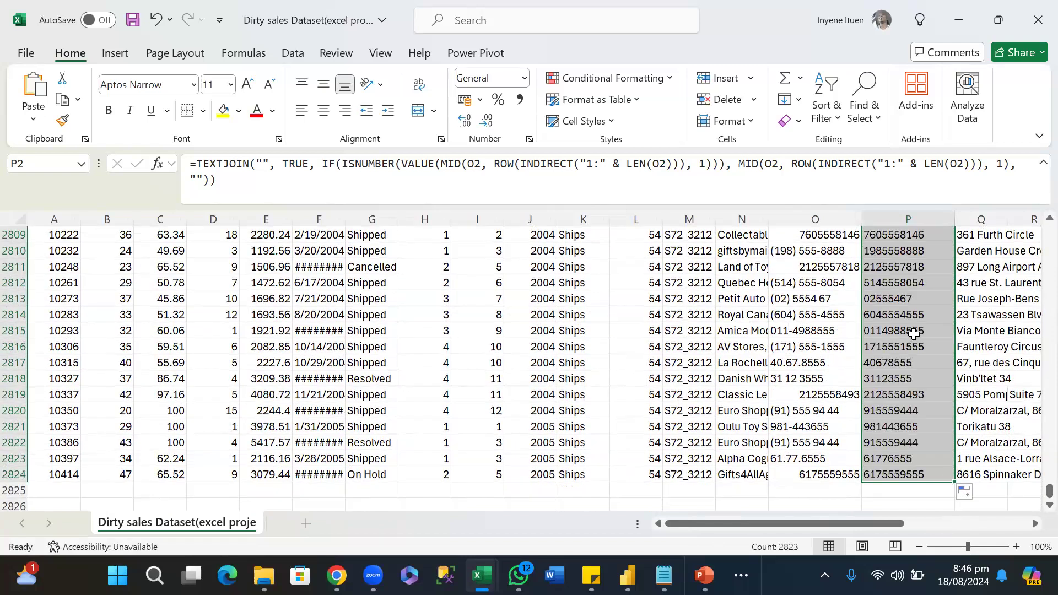
Compare the extracted values in the Phone number column with the original PHONE entries, checking O2662 against P2662.
{"action": "scroll", "coordinate": [899, 368], "scroll_direction": "down", "scroll_amount": 5}
{"action": "scroll", "coordinate": [899, 369], "scroll_direction": "up", "scroll_amount": 15}
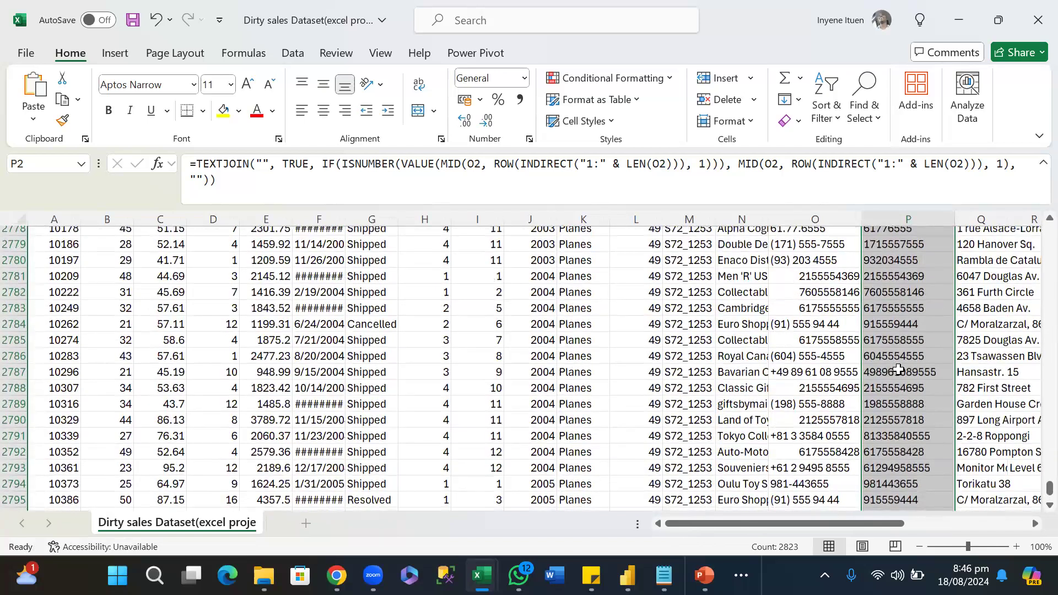
{"action": "scroll", "coordinate": [899, 370], "scroll_direction": "up", "scroll_amount": 1}
{"action": "scroll", "coordinate": [899, 369], "scroll_direction": "up", "scroll_amount": 4}
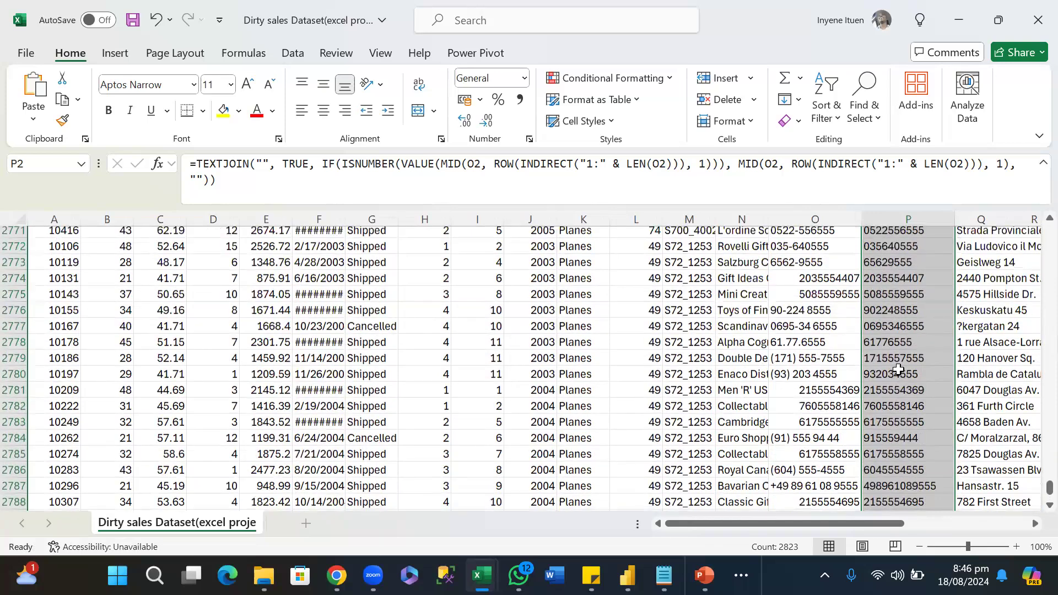
{"action": "scroll", "coordinate": [899, 370], "scroll_direction": "up", "scroll_amount": 7}
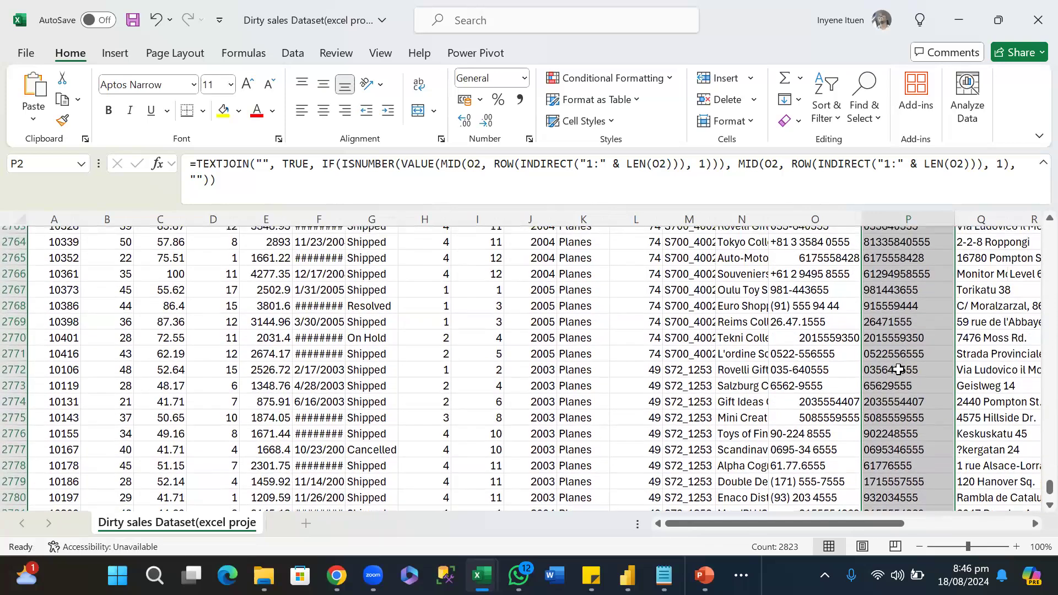
{"action": "scroll", "coordinate": [899, 369], "scroll_direction": "up", "scroll_amount": 17}
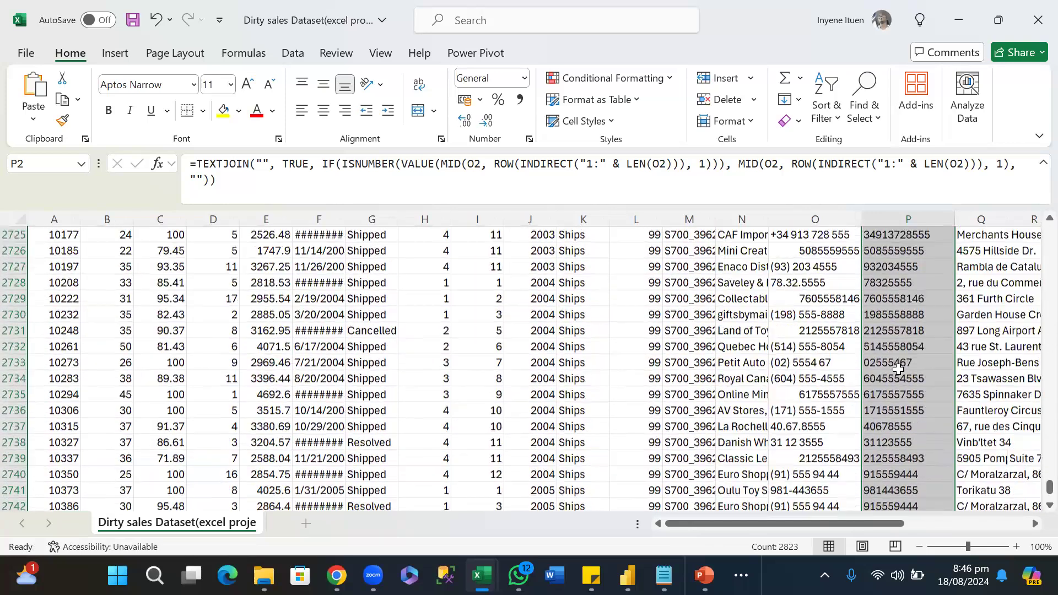
{"action": "scroll", "coordinate": [899, 370], "scroll_direction": "up", "scroll_amount": 11}
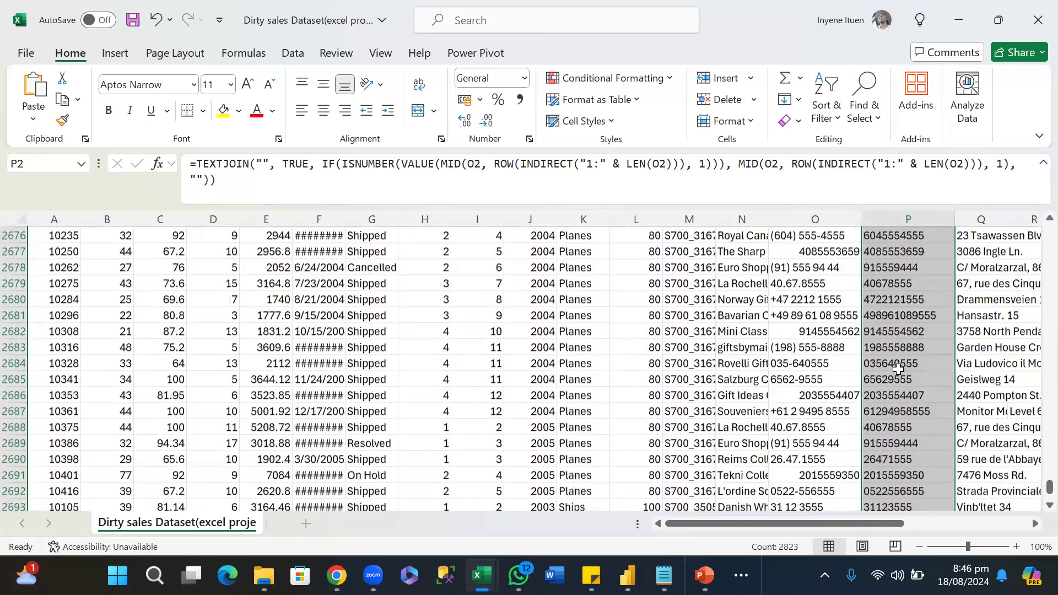
{"action": "scroll", "coordinate": [899, 369], "scroll_direction": "up", "scroll_amount": 2}
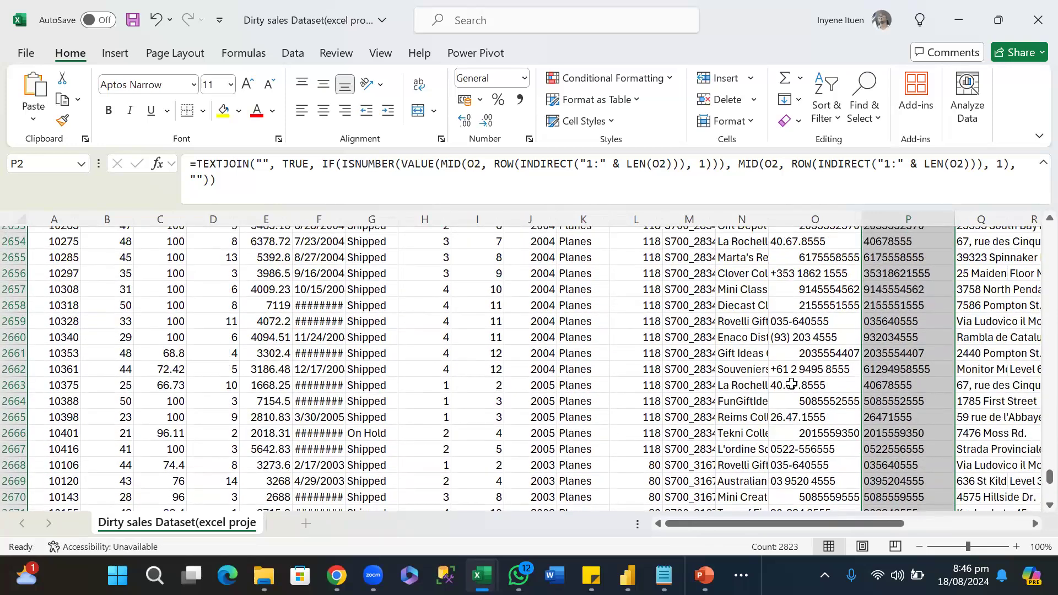
{"action": "left_click", "coordinate": [797, 367]}
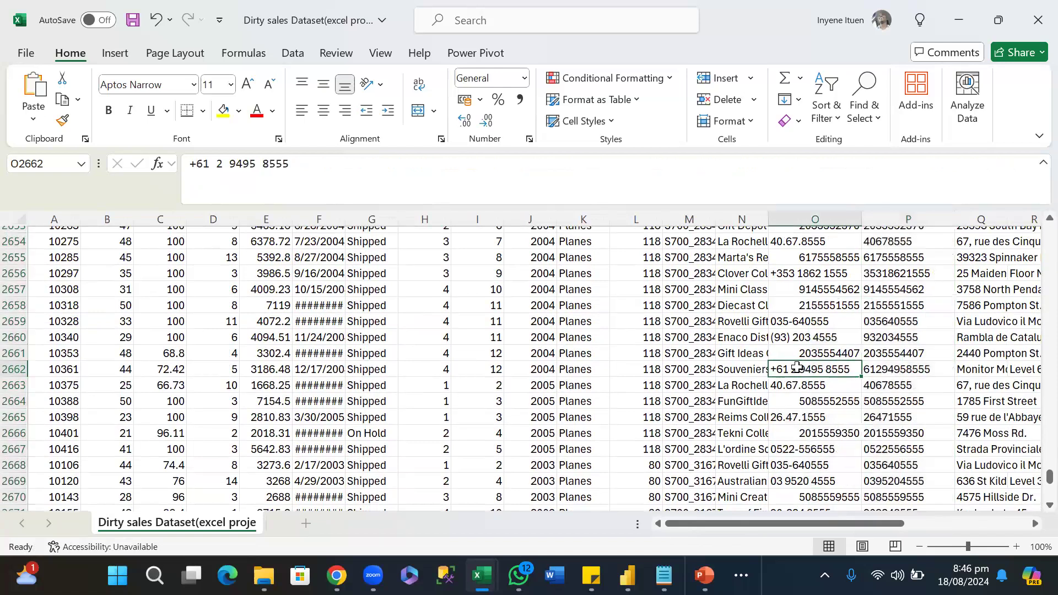
{"action": "left_click", "coordinate": [897, 366]}
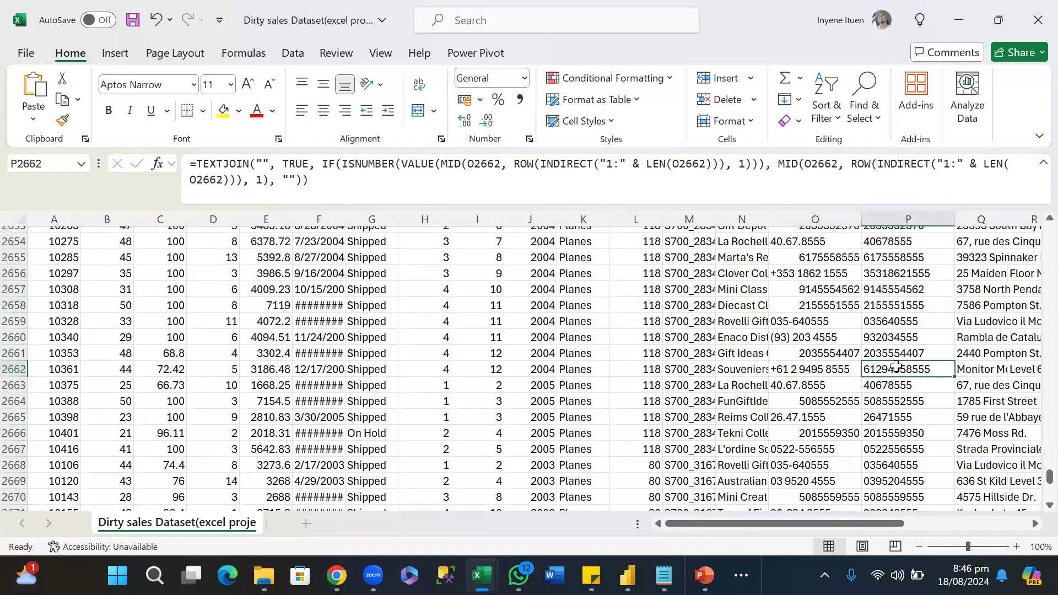
{"action": "scroll", "coordinate": [895, 325], "scroll_direction": "up", "scroll_amount": 5}
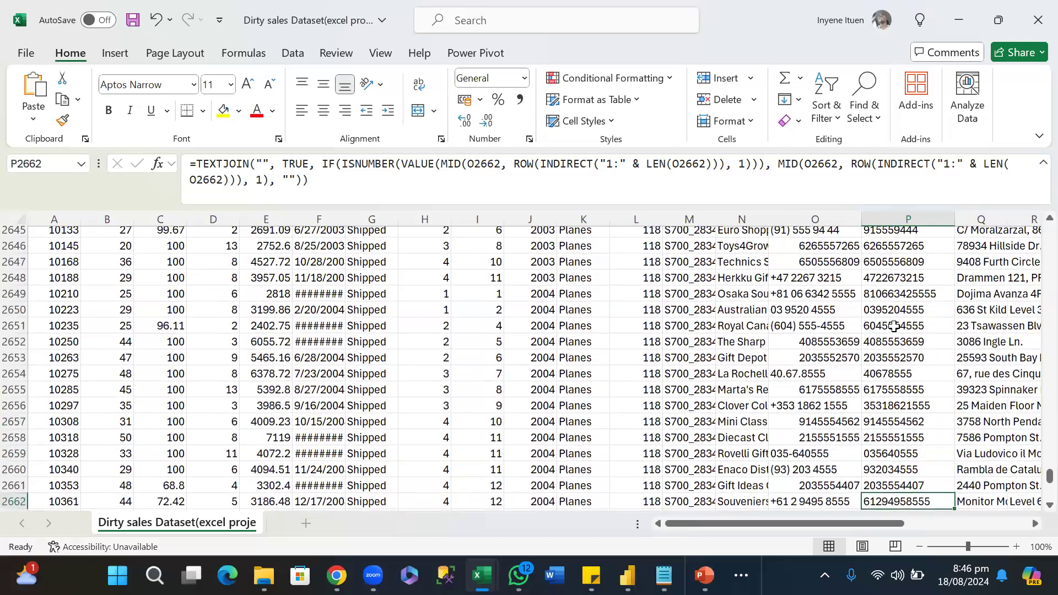
{"action": "scroll", "coordinate": [894, 326], "scroll_direction": "down", "scroll_amount": 1}
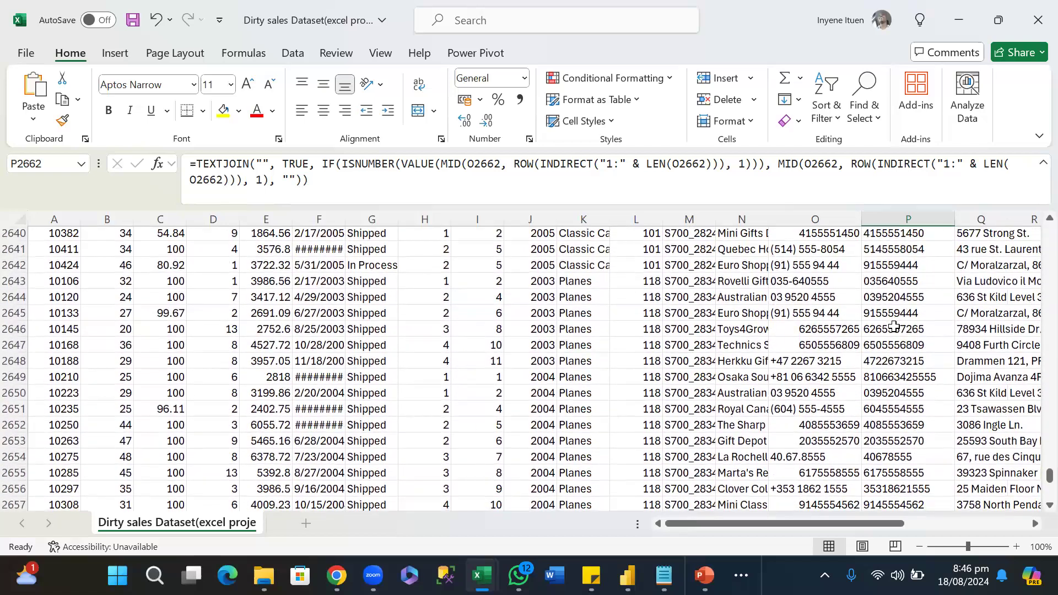
{"action": "scroll", "coordinate": [894, 327], "scroll_direction": "up", "scroll_amount": 1}
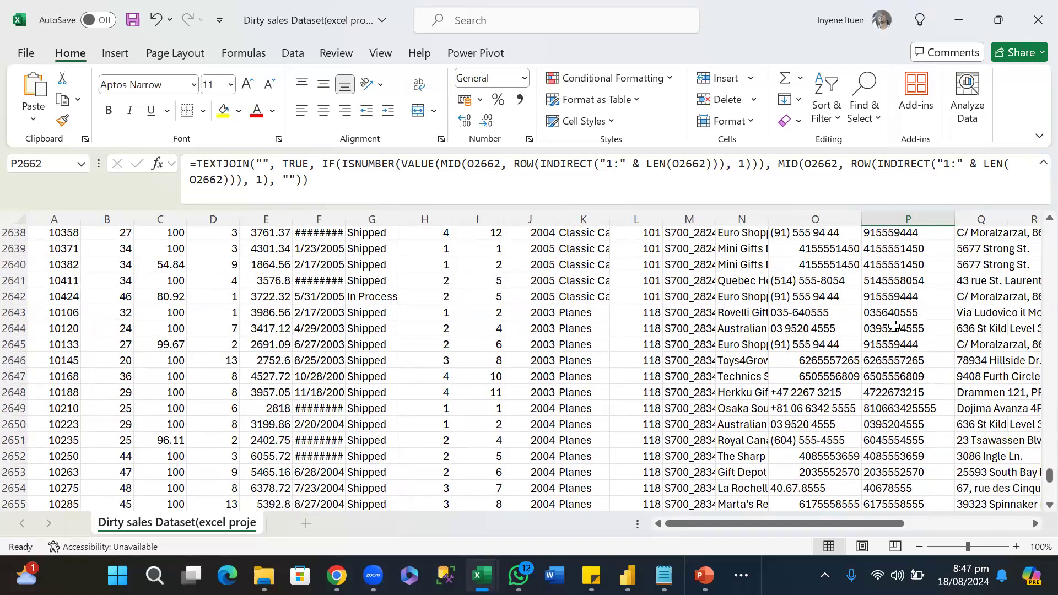
Switch to the Excel Documentation for Data Cleaning note in Notepad and read the explanation of each part of the TEXTJOIN formula.
{"action": "mouse_move", "coordinate": [664, 576]}
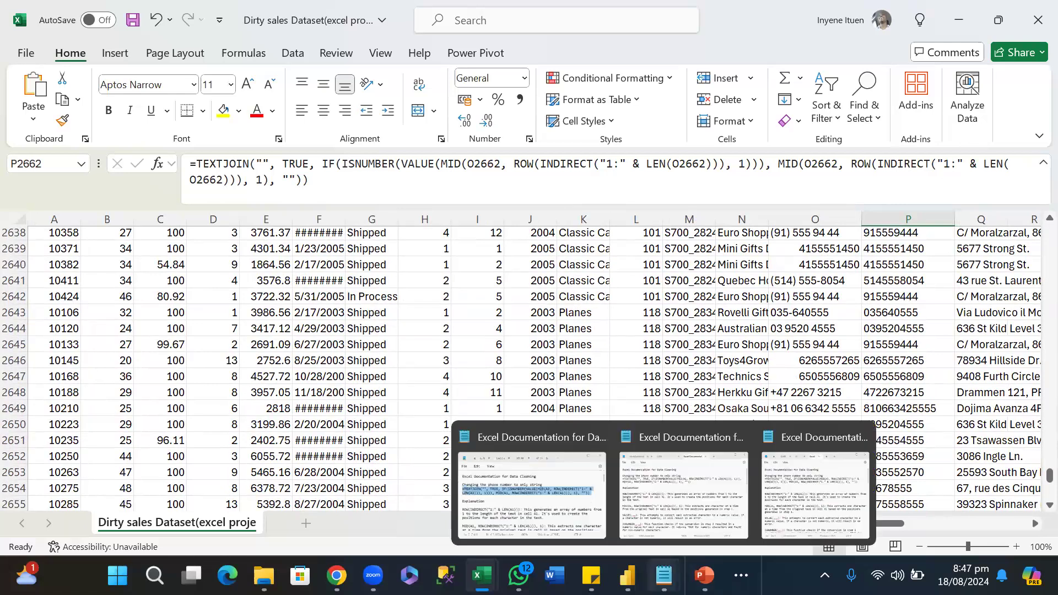
{"action": "left_click", "coordinate": [535, 512]}
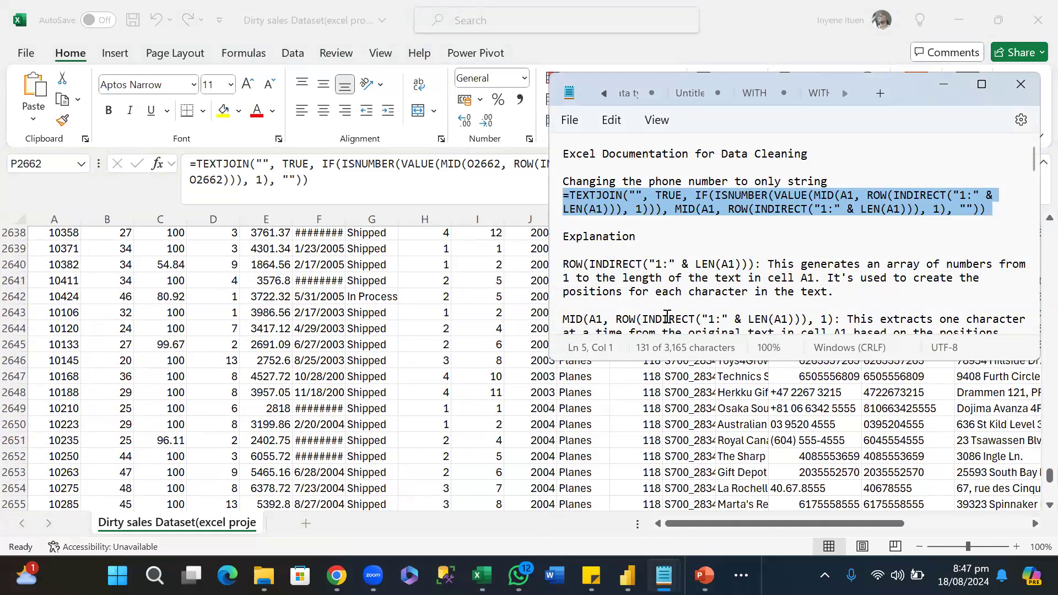
{"action": "scroll", "coordinate": [710, 294], "scroll_direction": "down", "scroll_amount": 1}
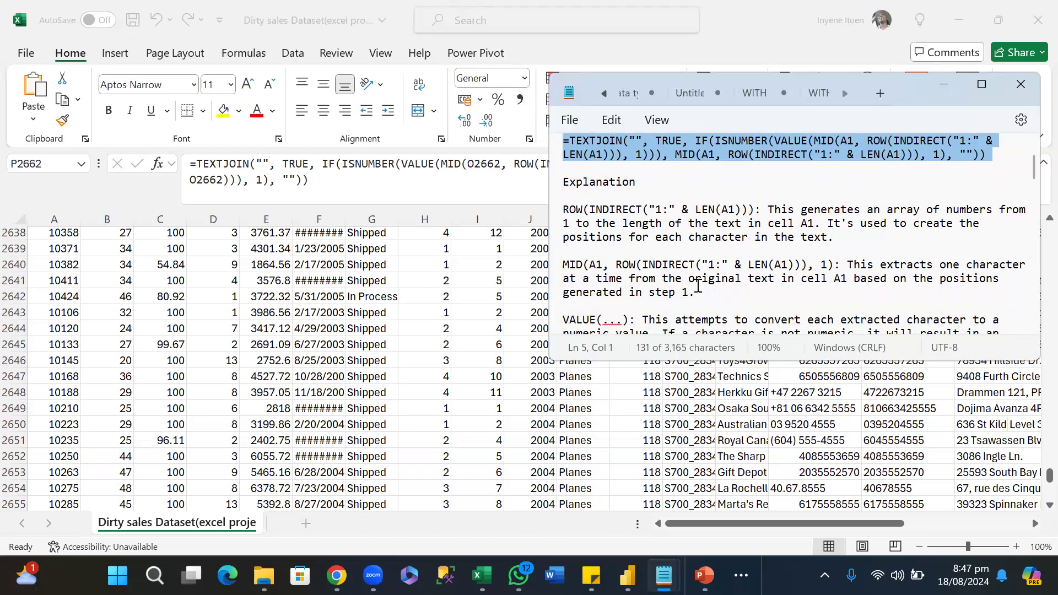
{"action": "scroll", "coordinate": [697, 285], "scroll_direction": "down", "scroll_amount": 1}
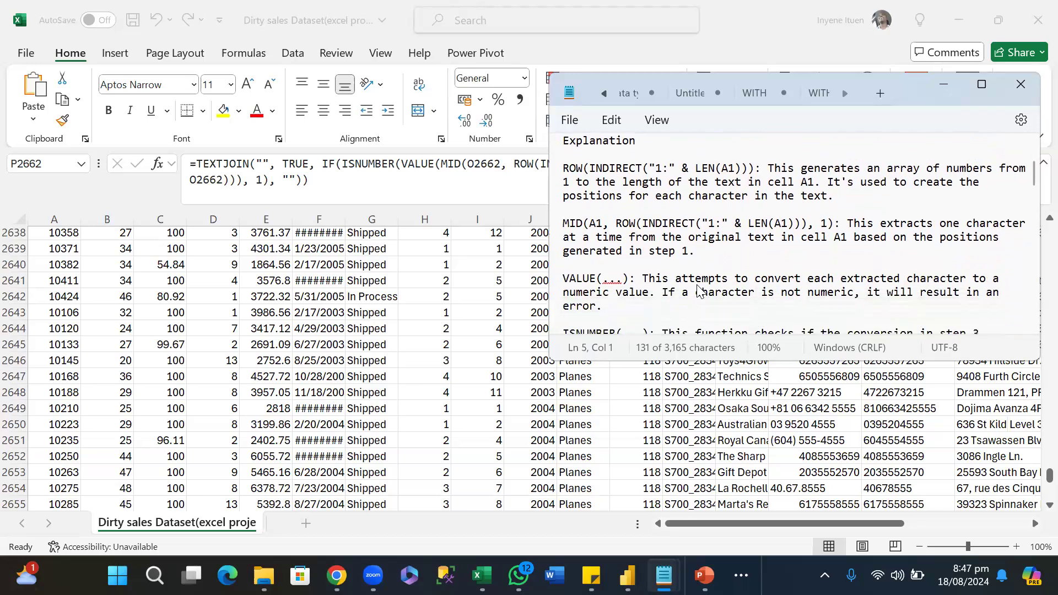
{"action": "scroll", "coordinate": [699, 291], "scroll_direction": "down", "scroll_amount": 1}
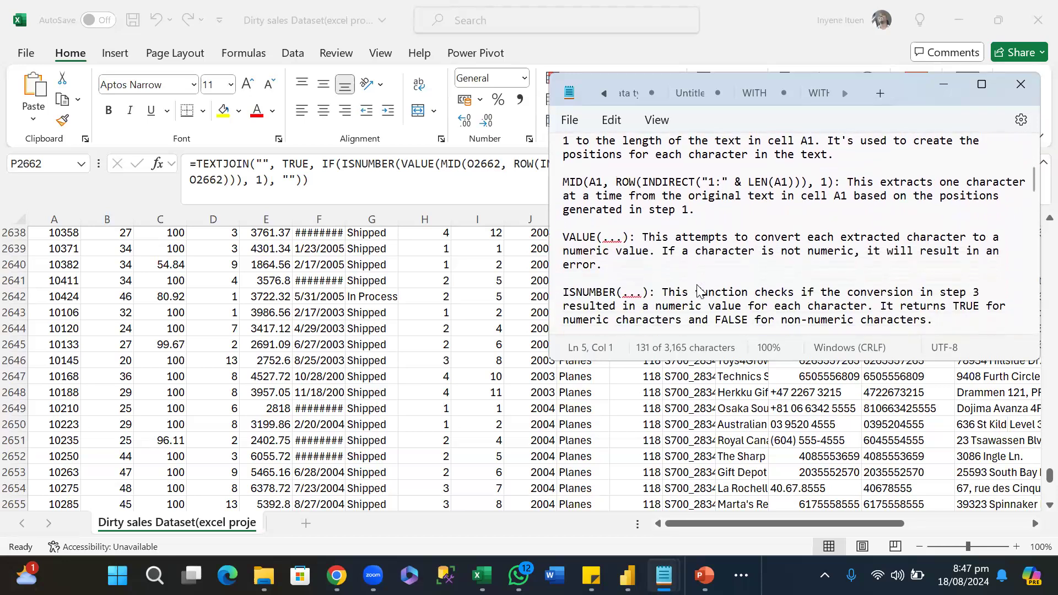
{"action": "scroll", "coordinate": [699, 291], "scroll_direction": "down", "scroll_amount": 1}
{"action": "scroll", "coordinate": [699, 291], "scroll_direction": "down", "scroll_amount": 1}
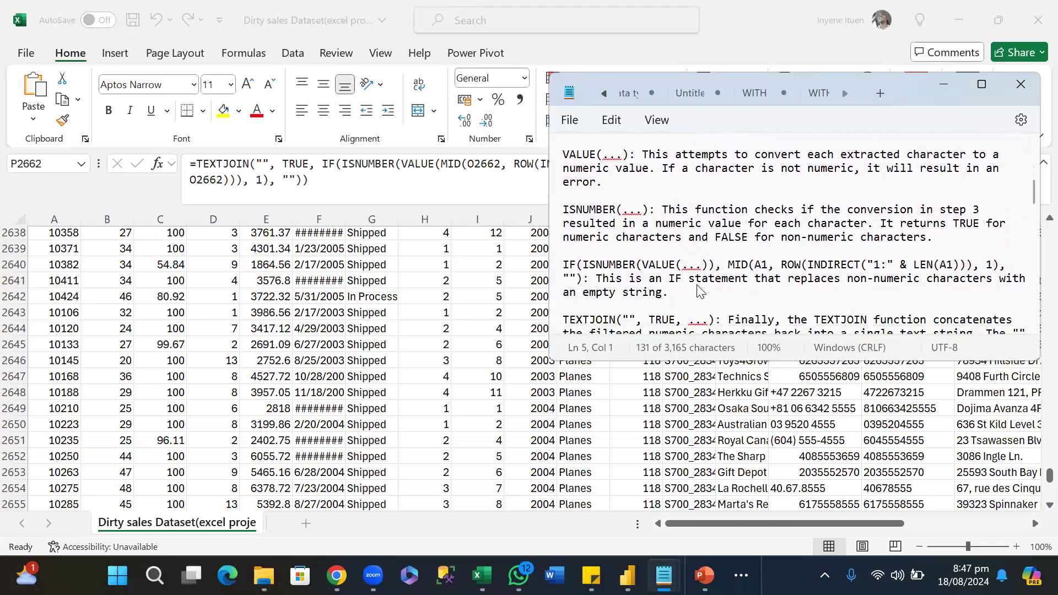
{"action": "scroll", "coordinate": [699, 290], "scroll_direction": "down", "scroll_amount": 1}
{"action": "scroll", "coordinate": [699, 290], "scroll_direction": "down", "scroll_amount": 1}
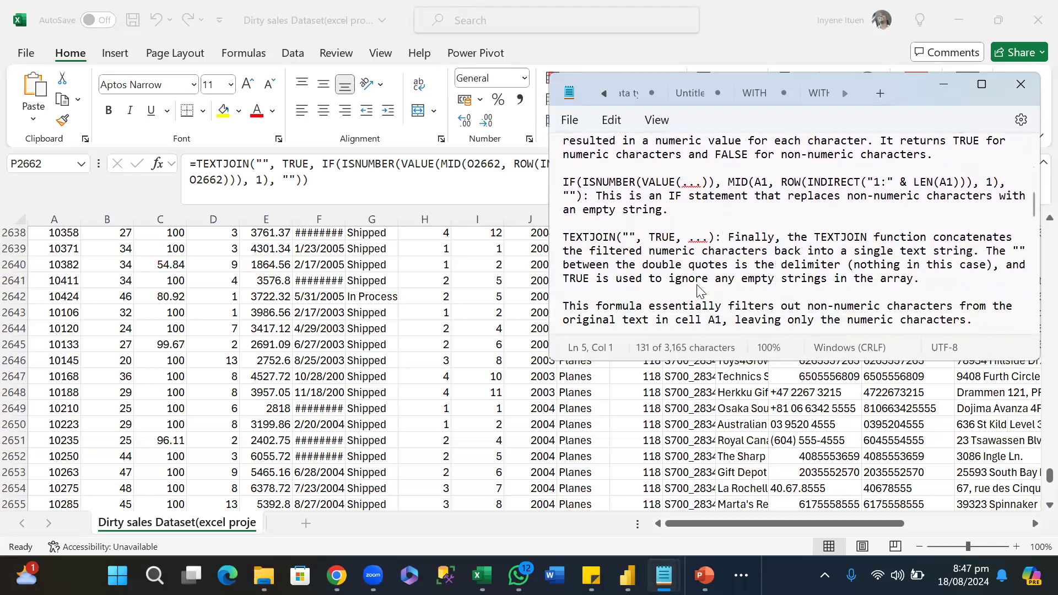
{"action": "scroll", "coordinate": [699, 291], "scroll_direction": "down", "scroll_amount": 3}
{"action": "scroll", "coordinate": [699, 291], "scroll_direction": "down", "scroll_amount": 2}
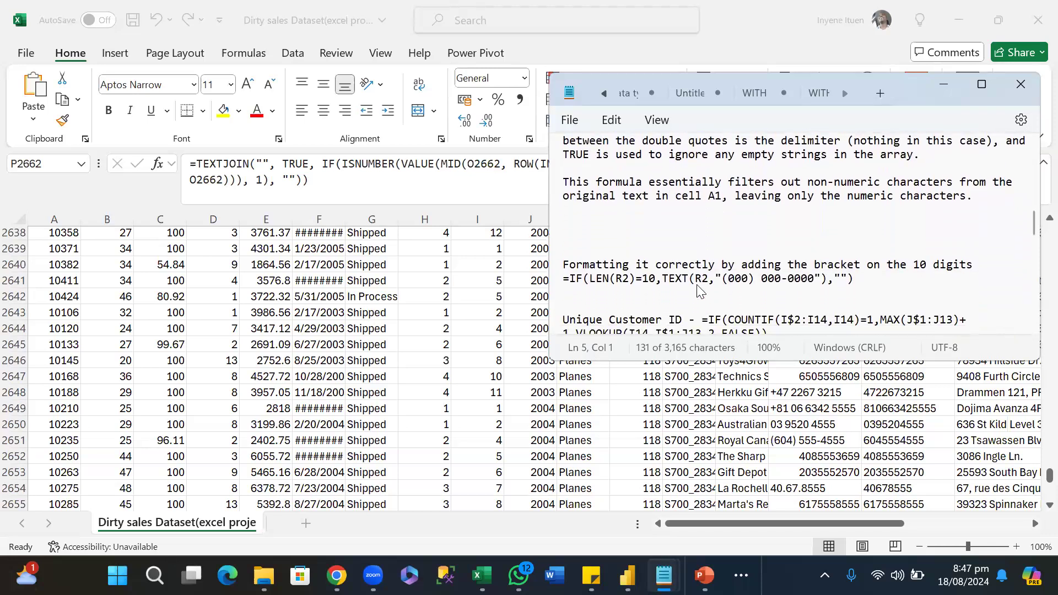
{"action": "scroll", "coordinate": [699, 290], "scroll_direction": "down", "scroll_amount": 1}
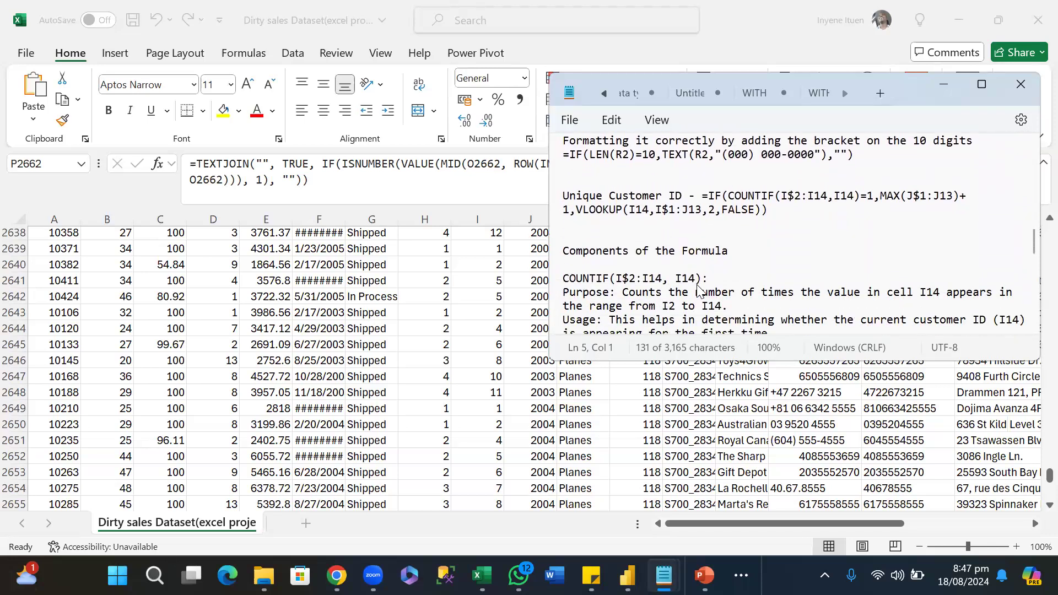
{"action": "scroll", "coordinate": [699, 291], "scroll_direction": "up", "scroll_amount": 5}
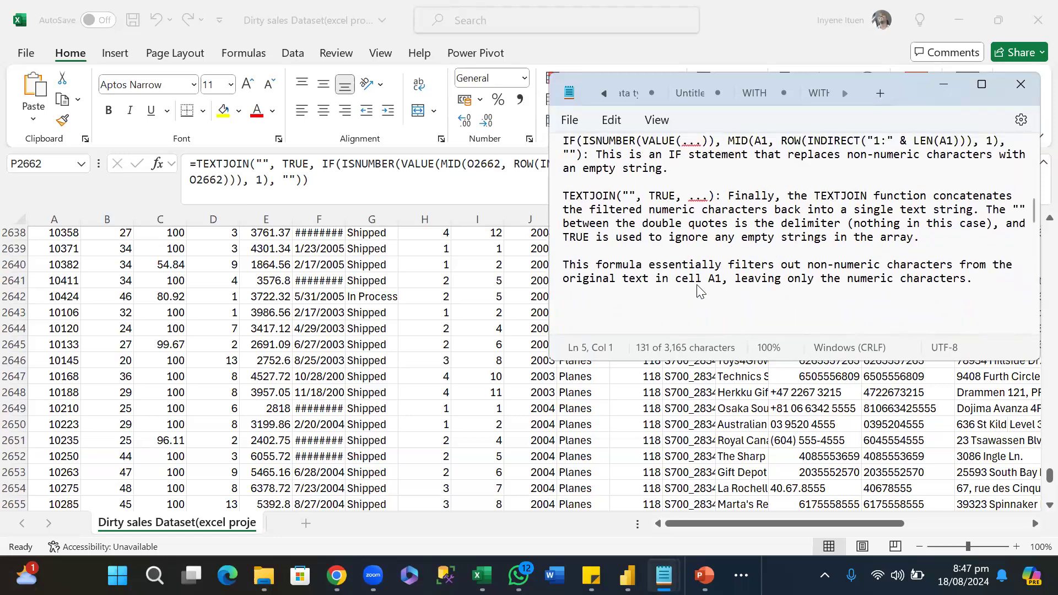
{"action": "scroll", "coordinate": [699, 290], "scroll_direction": "up", "scroll_amount": 3}
{"action": "scroll", "coordinate": [698, 290], "scroll_direction": "up", "scroll_amount": 5}
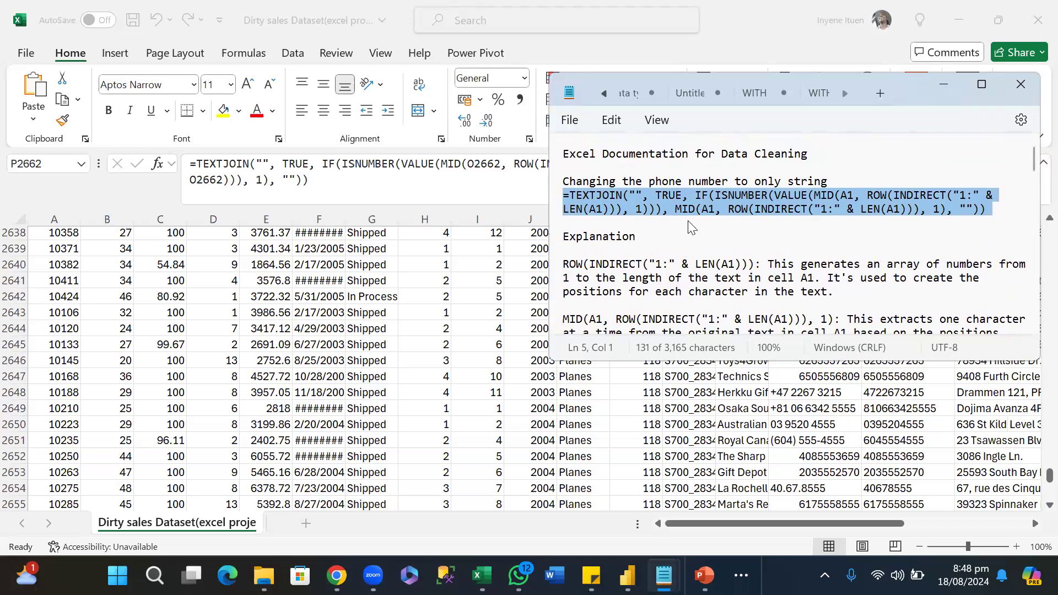
Read how the note explains the MID, VALUE, ISNUMBER, IF and TEXTJOIN parts of the digits-only phone number formula.
{"action": "scroll", "coordinate": [689, 221], "scroll_direction": "down", "scroll_amount": 3}
{"action": "scroll", "coordinate": [690, 226], "scroll_direction": "down", "scroll_amount": 1}
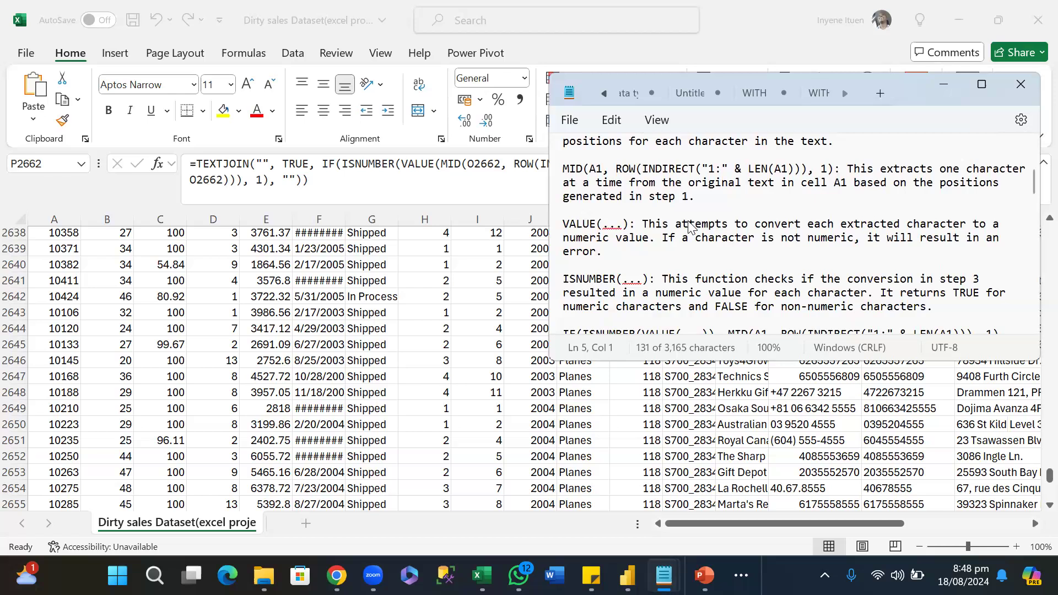
{"action": "scroll", "coordinate": [690, 226], "scroll_direction": "down", "scroll_amount": 3}
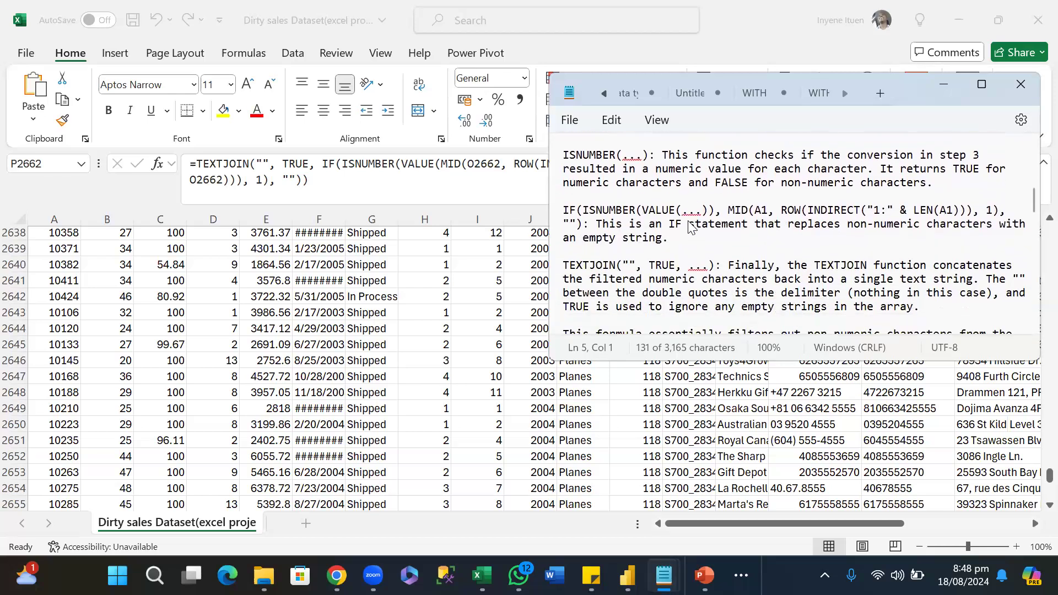
{"action": "scroll", "coordinate": [690, 226], "scroll_direction": "down", "scroll_amount": 2}
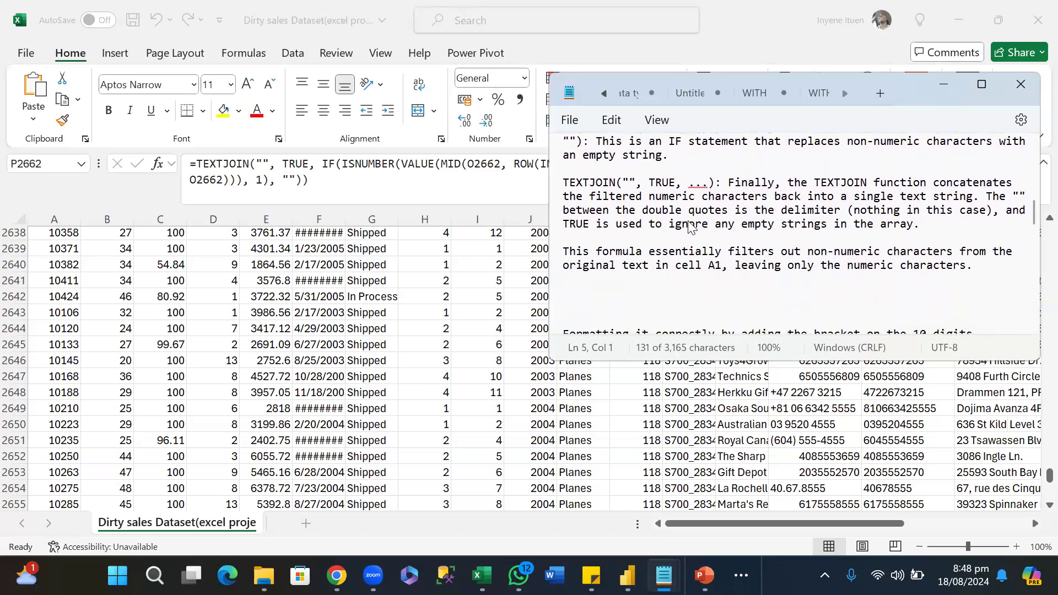
{"action": "scroll", "coordinate": [691, 226], "scroll_direction": "down", "scroll_amount": 2}
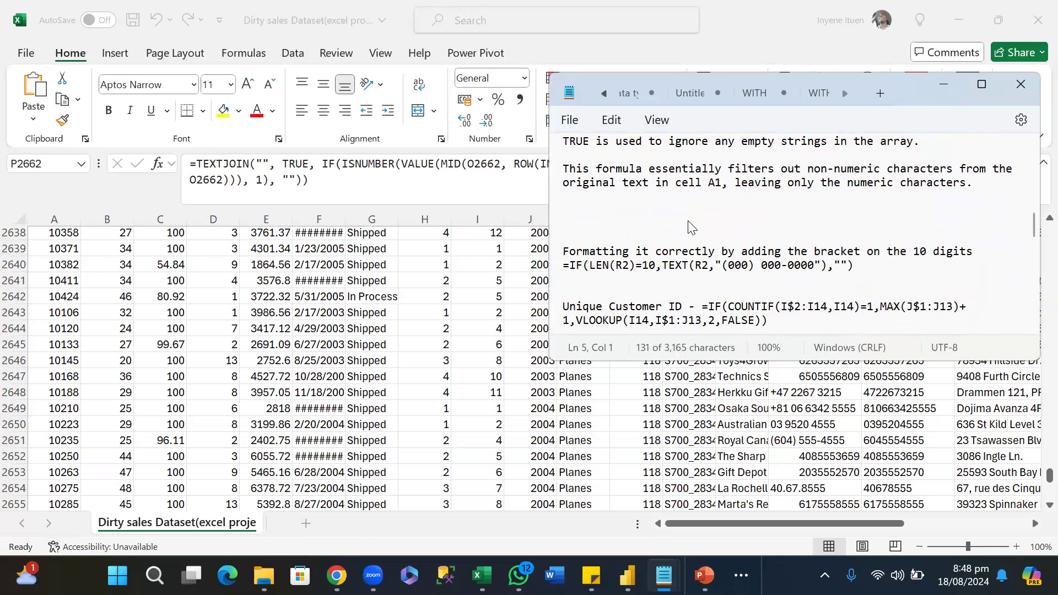
Examine the 10-digit phone formatting formula and the Unique Customer ID formula, including its component explanations and the Putting It All Together section.
{"action": "scroll", "coordinate": [692, 227], "scroll_direction": "down", "scroll_amount": 1}
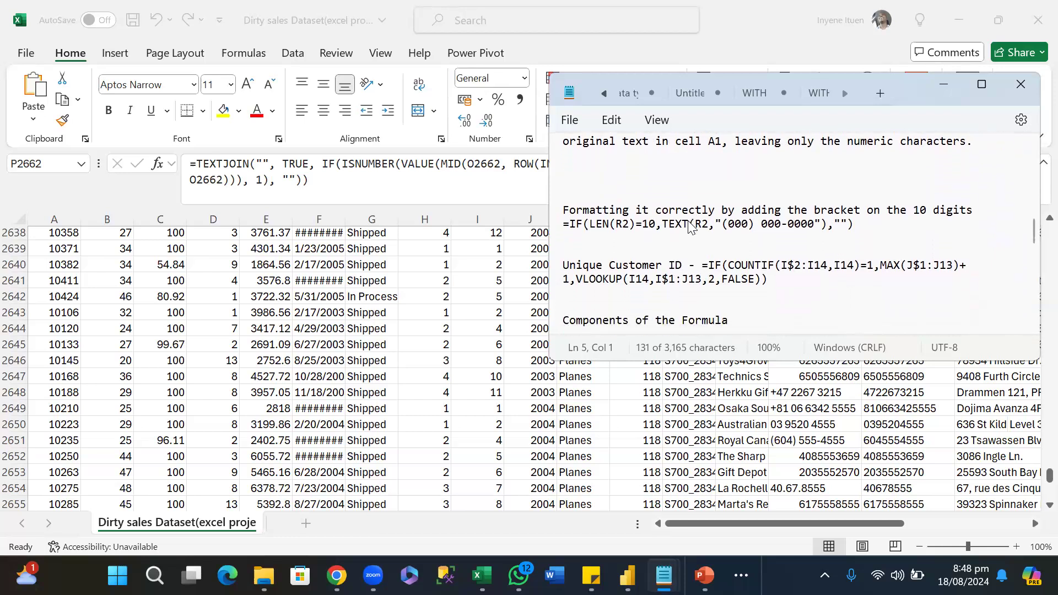
{"action": "scroll", "coordinate": [692, 227], "scroll_direction": "down", "scroll_amount": 1}
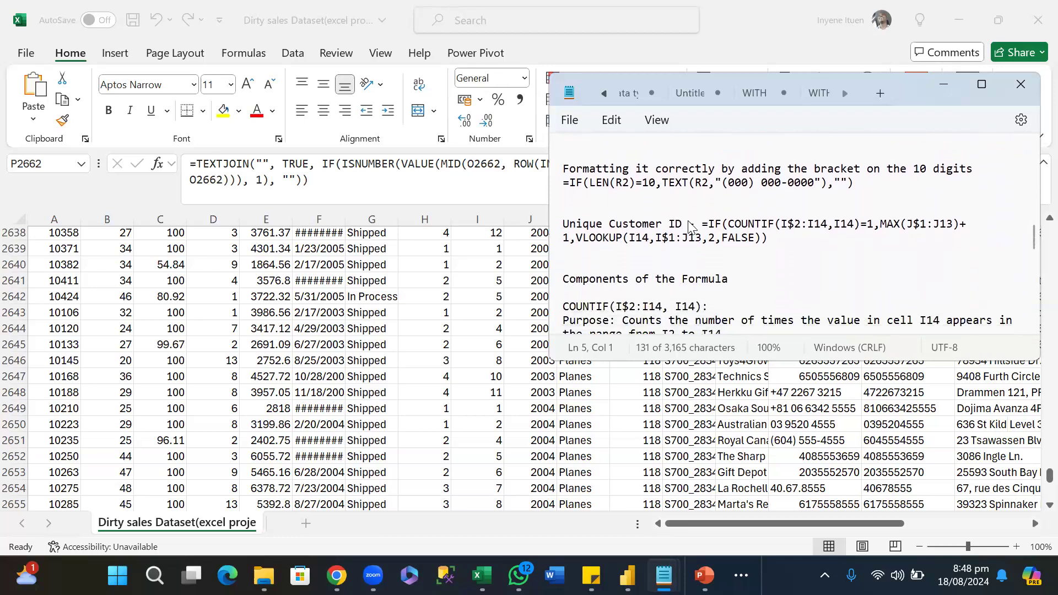
{"action": "scroll", "coordinate": [690, 226], "scroll_direction": "down", "scroll_amount": 1}
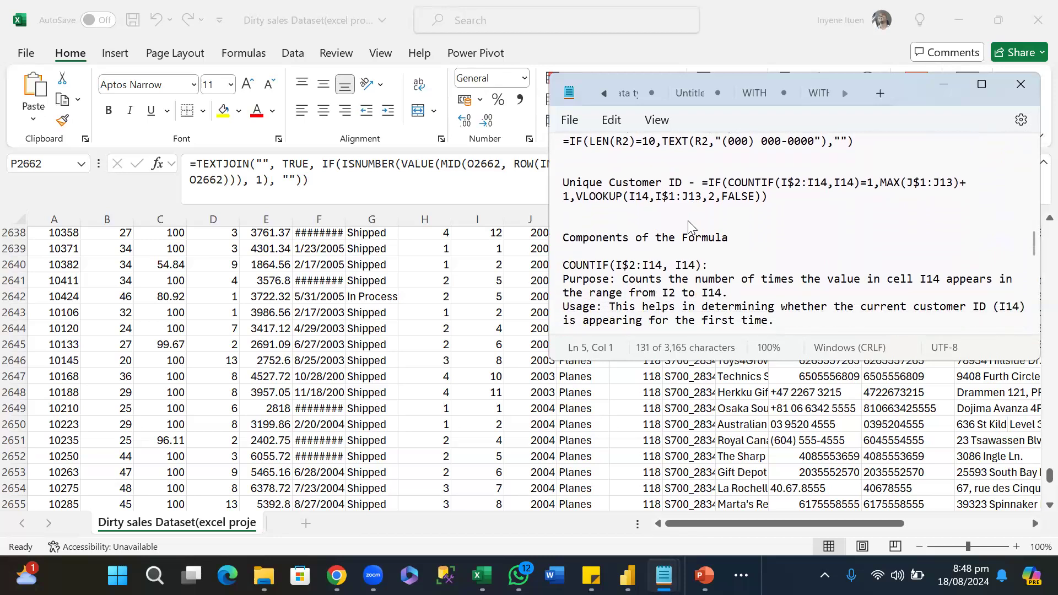
{"action": "scroll", "coordinate": [687, 220], "scroll_direction": "down", "scroll_amount": 2}
{"action": "scroll", "coordinate": [691, 227], "scroll_direction": "down", "scroll_amount": 1}
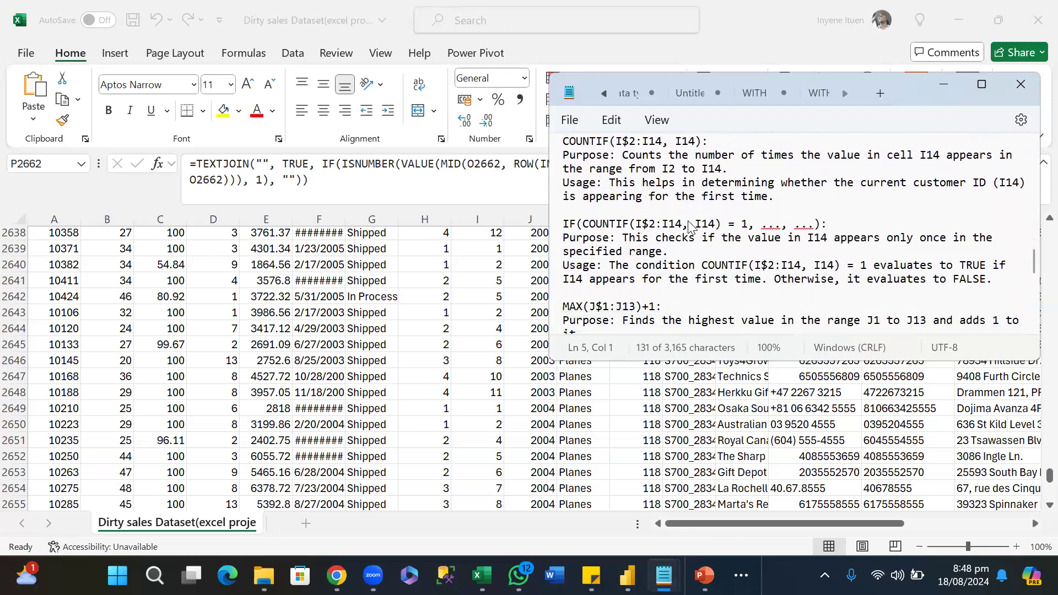
{"action": "scroll", "coordinate": [690, 226], "scroll_direction": "down", "scroll_amount": 2}
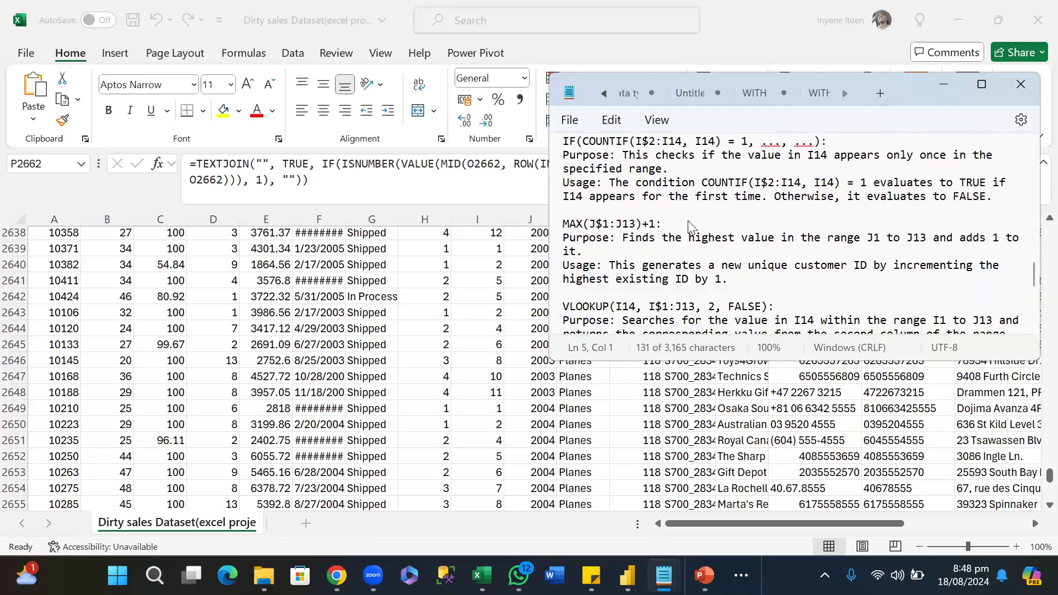
{"action": "scroll", "coordinate": [690, 226], "scroll_direction": "down", "scroll_amount": 1}
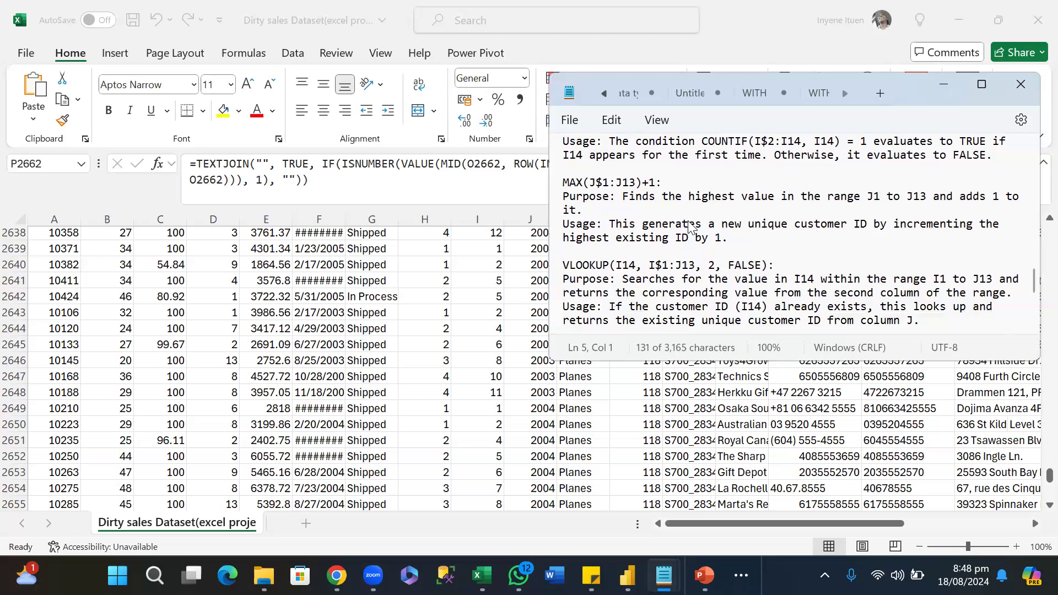
{"action": "scroll", "coordinate": [690, 226], "scroll_direction": "down", "scroll_amount": 1}
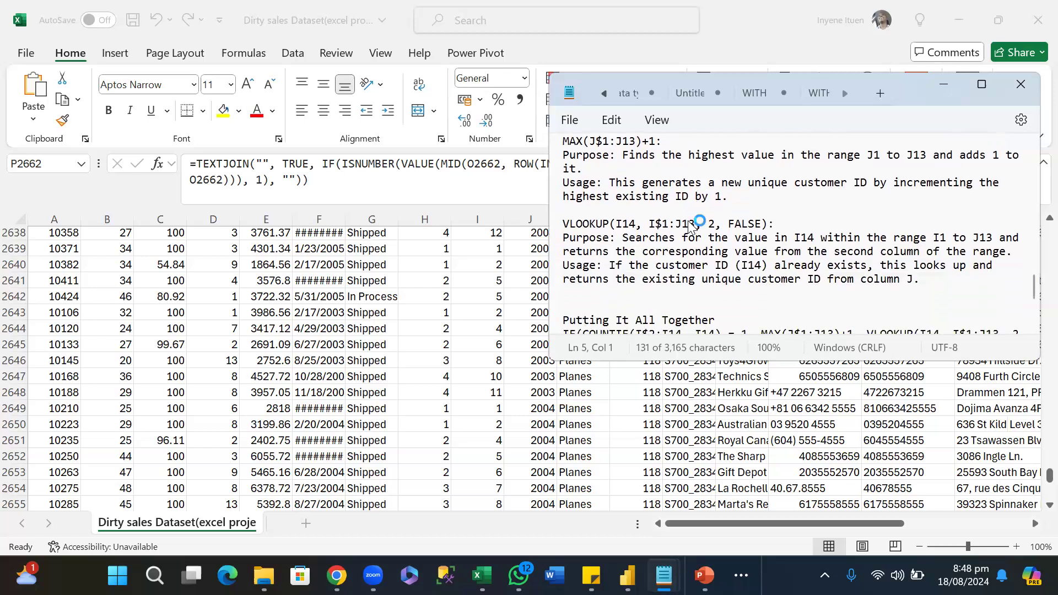
{"action": "scroll", "coordinate": [690, 226], "scroll_direction": "down", "scroll_amount": 3}
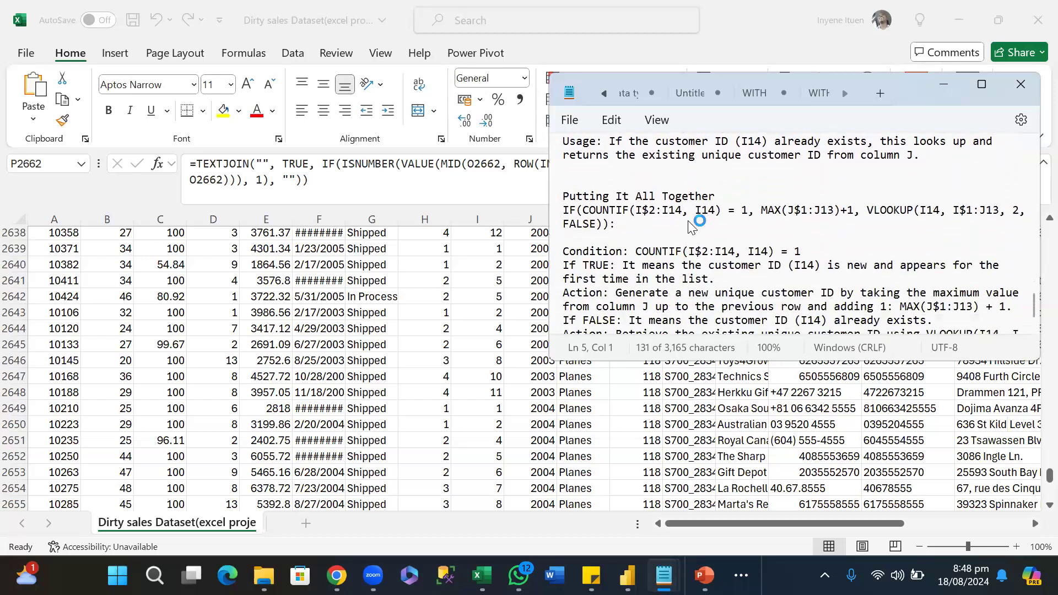
{"action": "scroll", "coordinate": [691, 226], "scroll_direction": "down", "scroll_amount": 1}
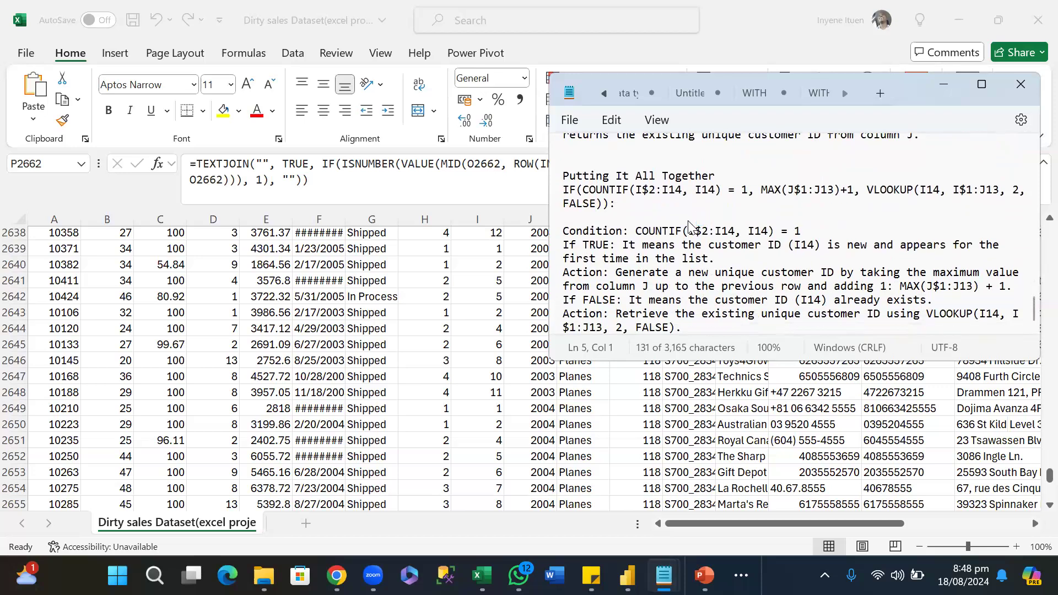
Review the note backwards from the Unique Customer ID explanation to the TEXTJOIN formula at its beginning.
{"action": "scroll", "coordinate": [690, 226], "scroll_direction": "up", "scroll_amount": 3}
{"action": "scroll", "coordinate": [690, 226], "scroll_direction": "up", "scroll_amount": 3}
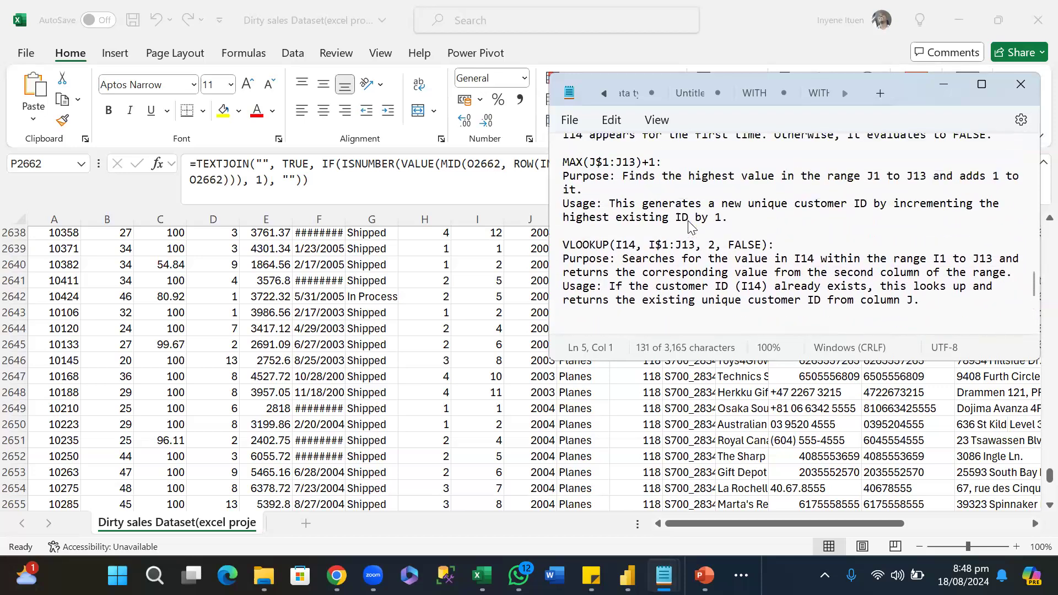
{"action": "scroll", "coordinate": [691, 225], "scroll_direction": "up", "scroll_amount": 6}
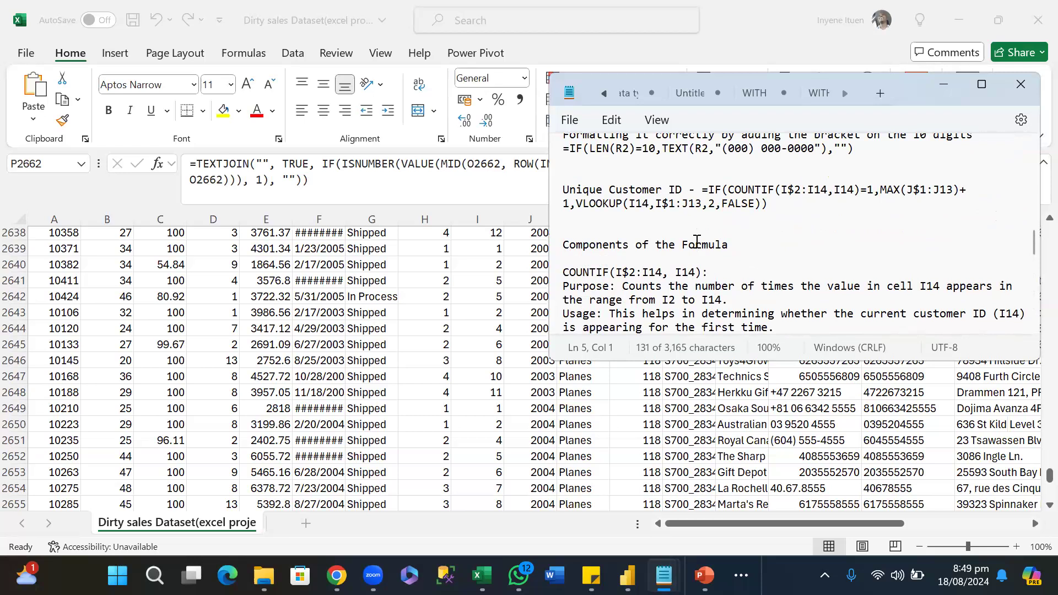
{"action": "scroll", "coordinate": [697, 242], "scroll_direction": "up", "scroll_amount": 1}
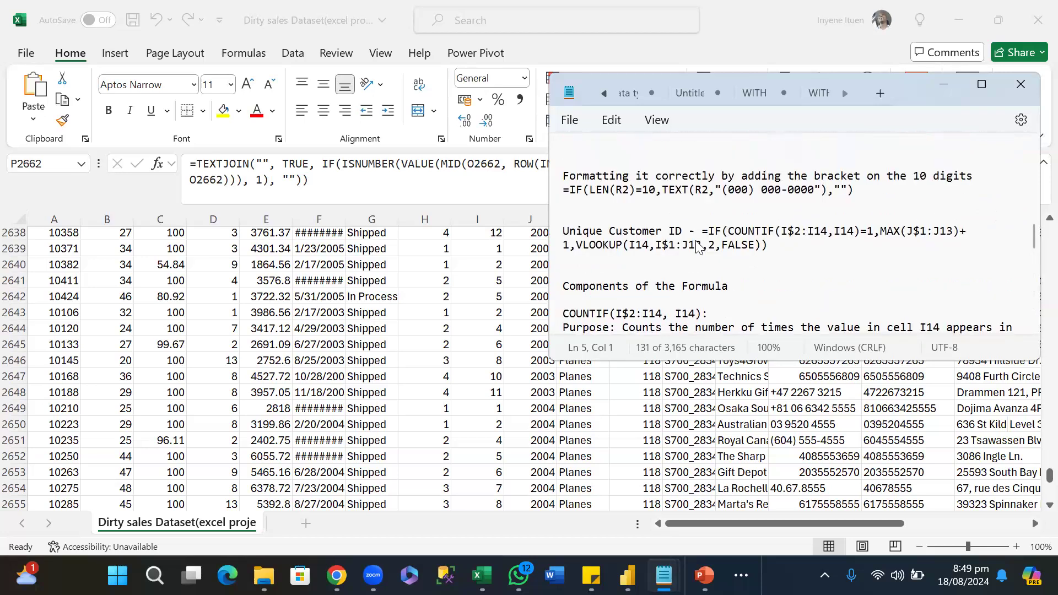
{"action": "scroll", "coordinate": [699, 246], "scroll_direction": "up", "scroll_amount": 2}
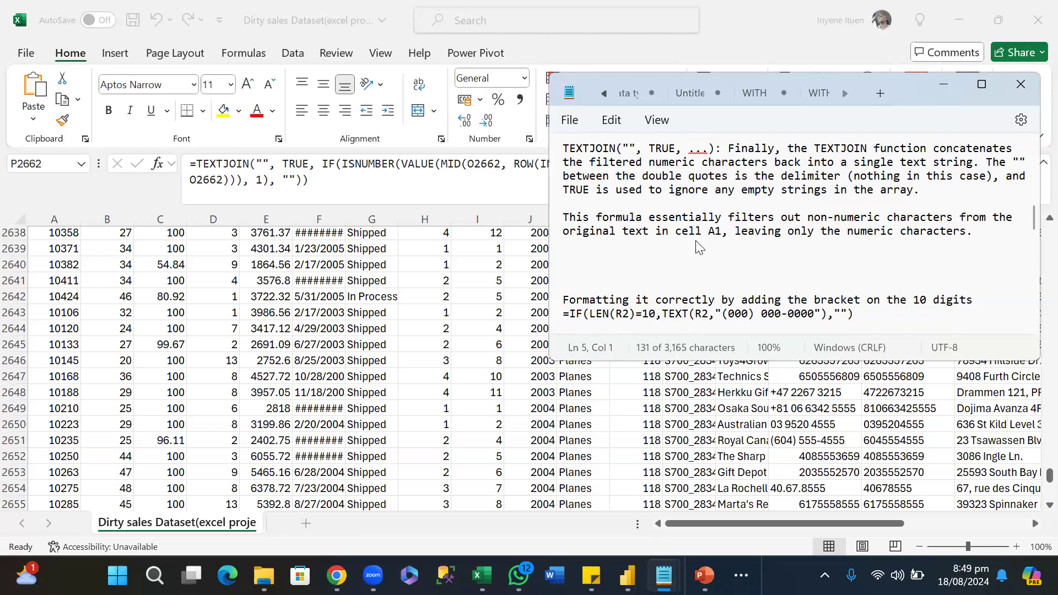
{"action": "scroll", "coordinate": [699, 247], "scroll_direction": "up", "scroll_amount": 6}
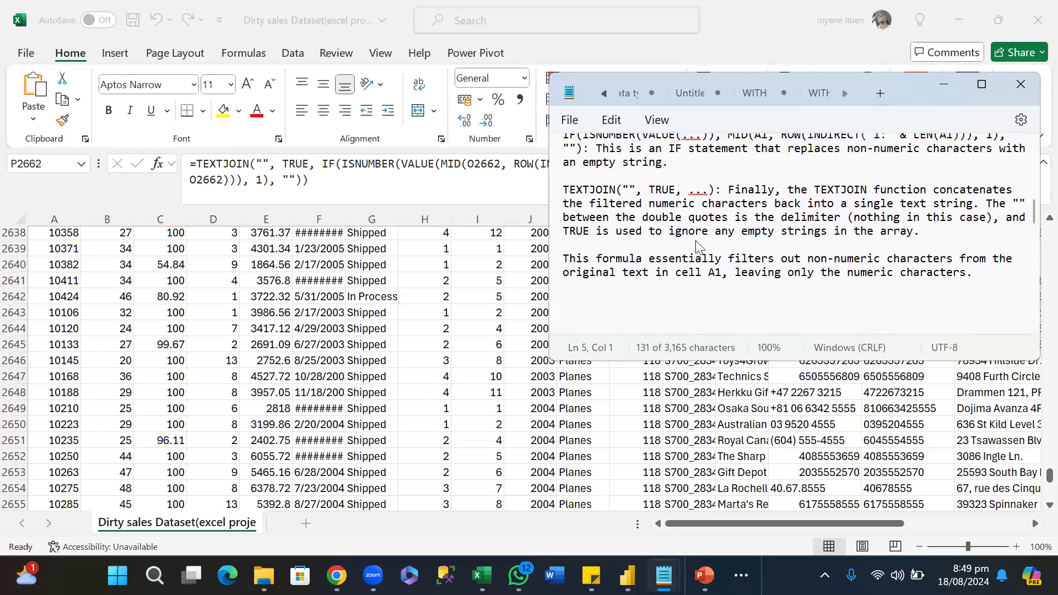
{"action": "scroll", "coordinate": [698, 247], "scroll_direction": "up", "scroll_amount": 2}
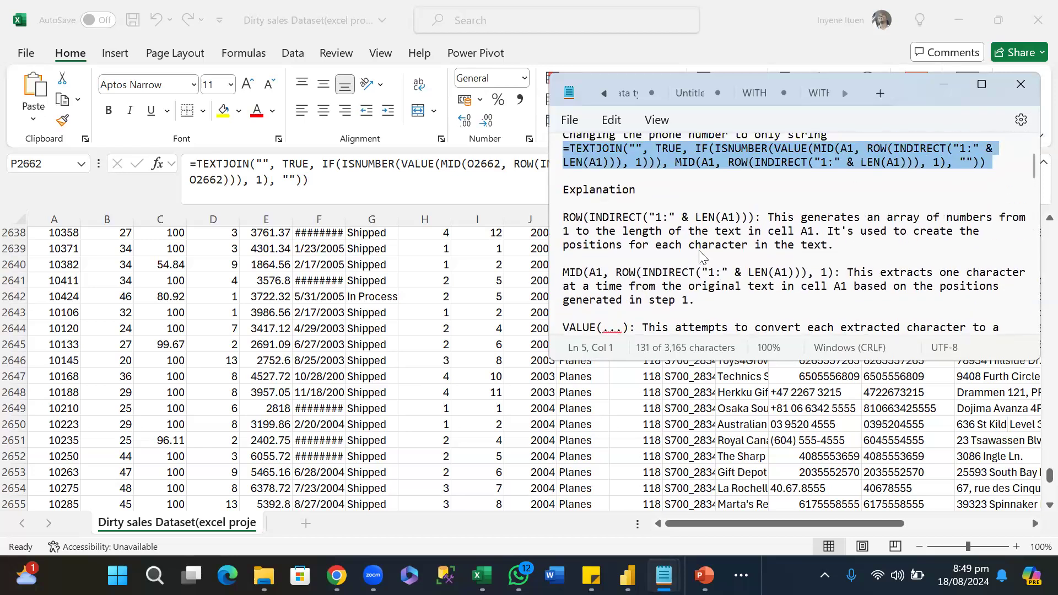
{"action": "scroll", "coordinate": [700, 254], "scroll_direction": "up", "scroll_amount": 1}
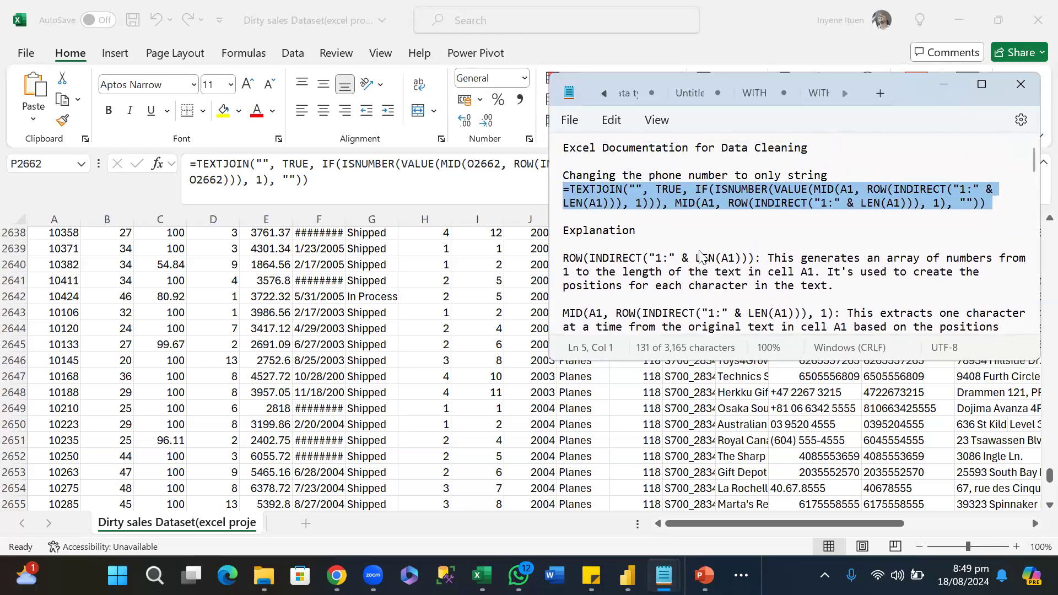
{"action": "scroll", "coordinate": [700, 254], "scroll_direction": "down", "scroll_amount": 1}
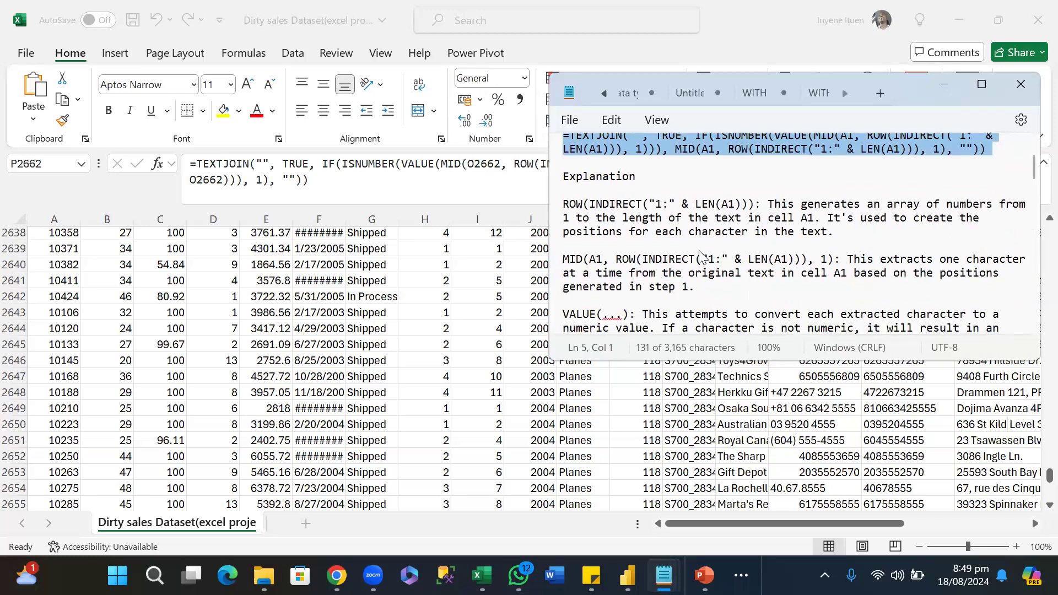
{"action": "scroll", "coordinate": [700, 255], "scroll_direction": "down", "scroll_amount": 2}
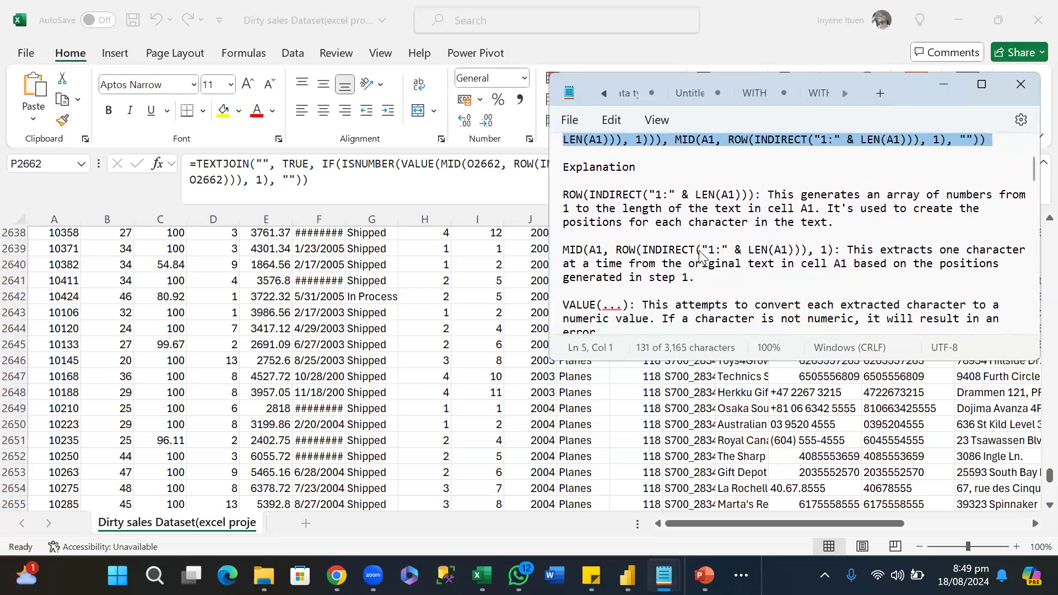
{"action": "scroll", "coordinate": [700, 254], "scroll_direction": "up", "scroll_amount": 2}
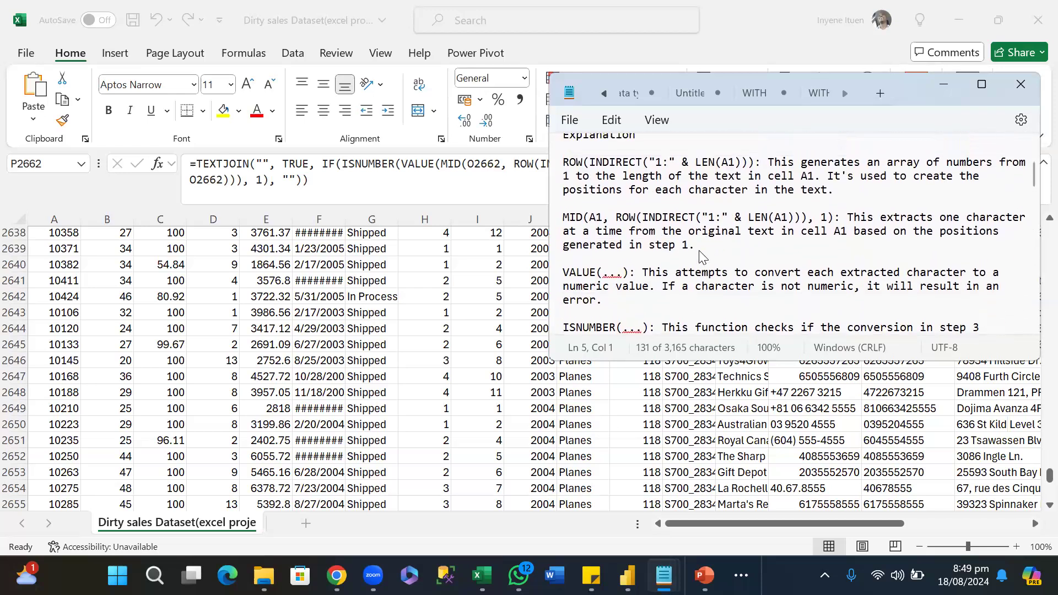
{"action": "scroll", "coordinate": [700, 254], "scroll_direction": "up", "scroll_amount": 2}
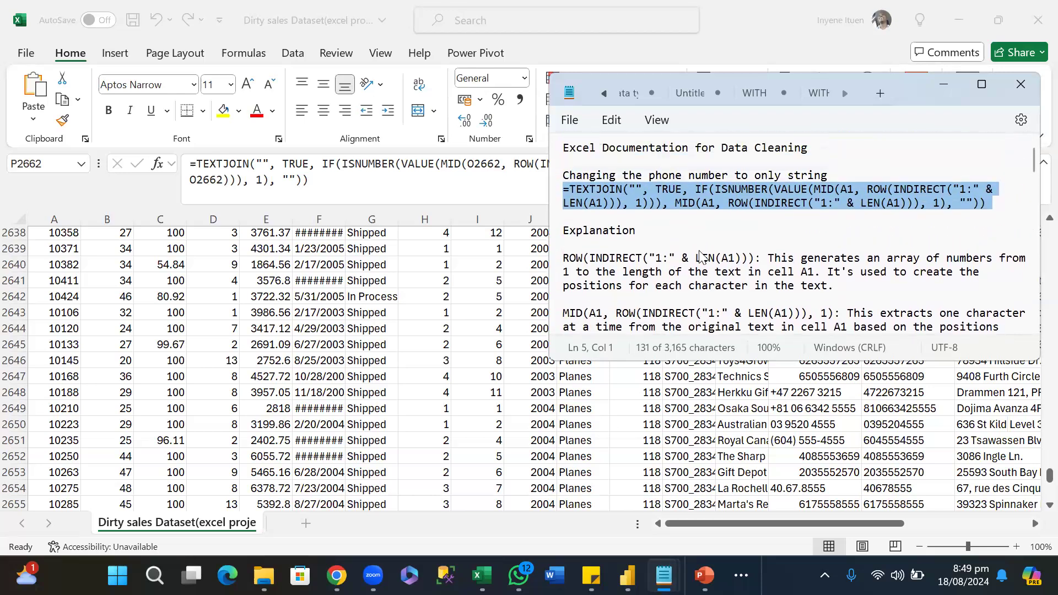
{"action": "scroll", "coordinate": [701, 255], "scroll_direction": "down", "scroll_amount": 2}
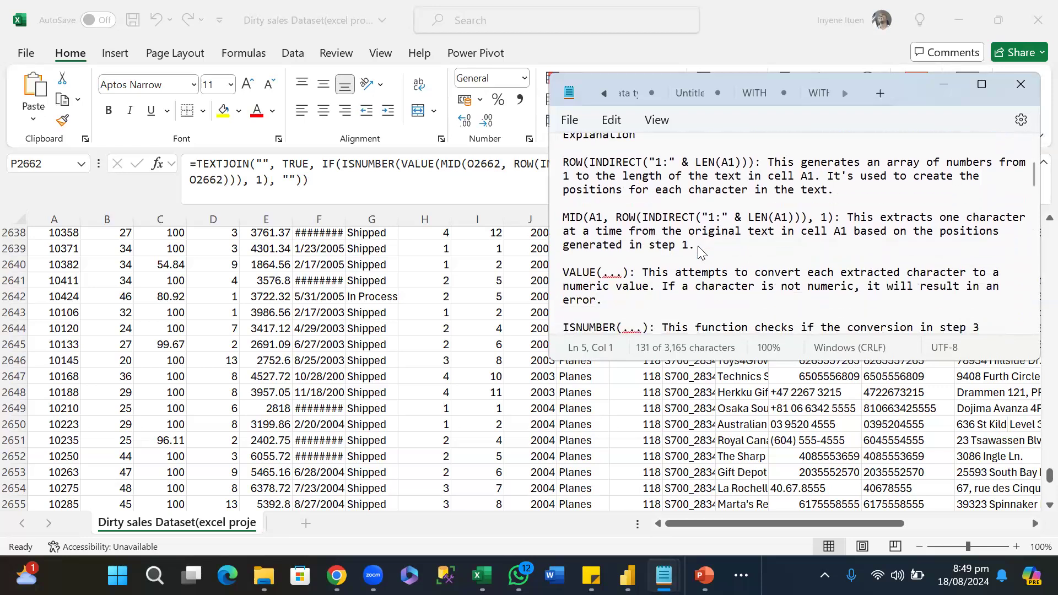
{"action": "scroll", "coordinate": [699, 247], "scroll_direction": "up", "scroll_amount": 2}
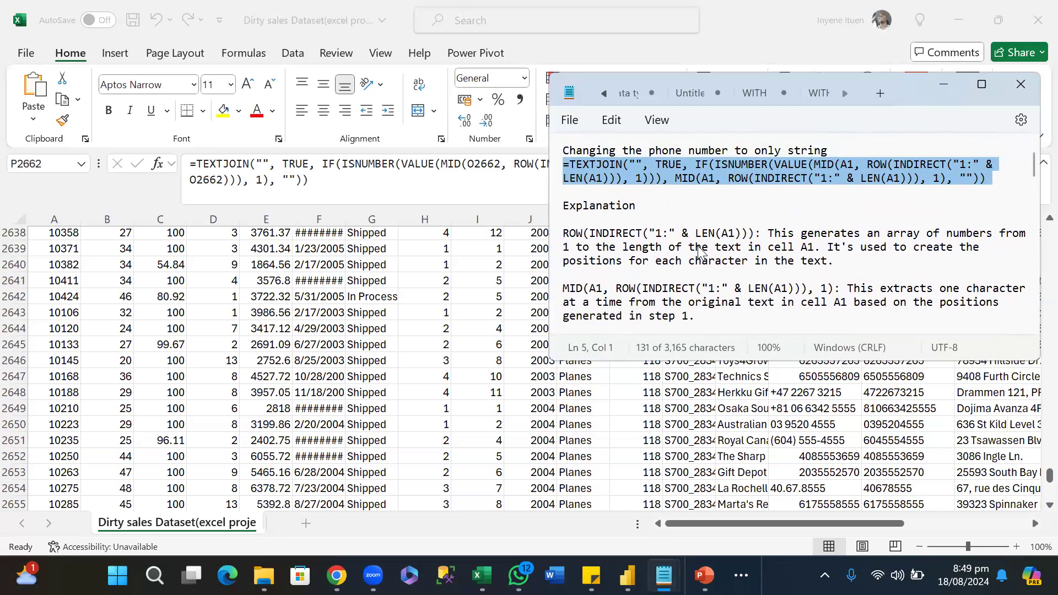
{"action": "scroll", "coordinate": [699, 248], "scroll_direction": "up", "scroll_amount": 1}
Reread the note from the TEXTJOIN explanation through the bracketed 10-digit phone formatting formula to the start of the Unique Customer ID components.
{"action": "scroll", "coordinate": [699, 252], "scroll_direction": "down", "scroll_amount": 3}
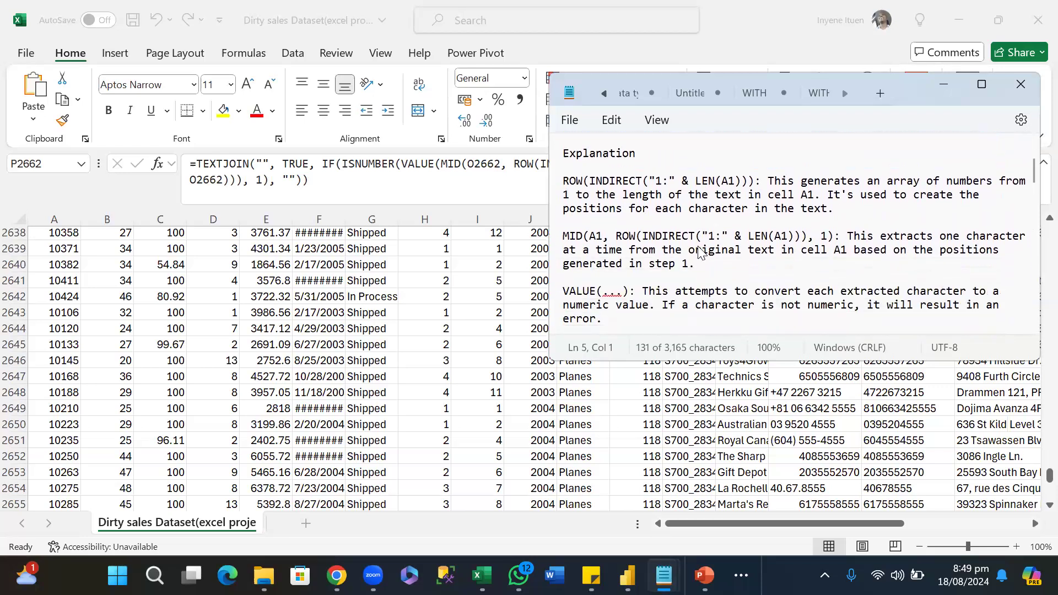
{"action": "scroll", "coordinate": [699, 252], "scroll_direction": "down", "scroll_amount": 2}
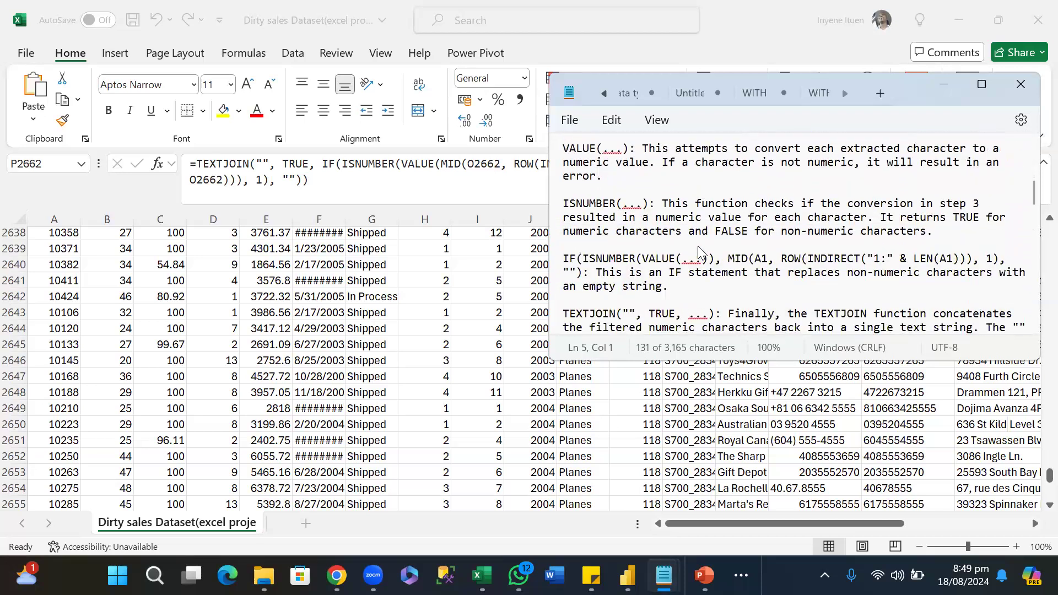
{"action": "scroll", "coordinate": [699, 252], "scroll_direction": "down", "scroll_amount": 1}
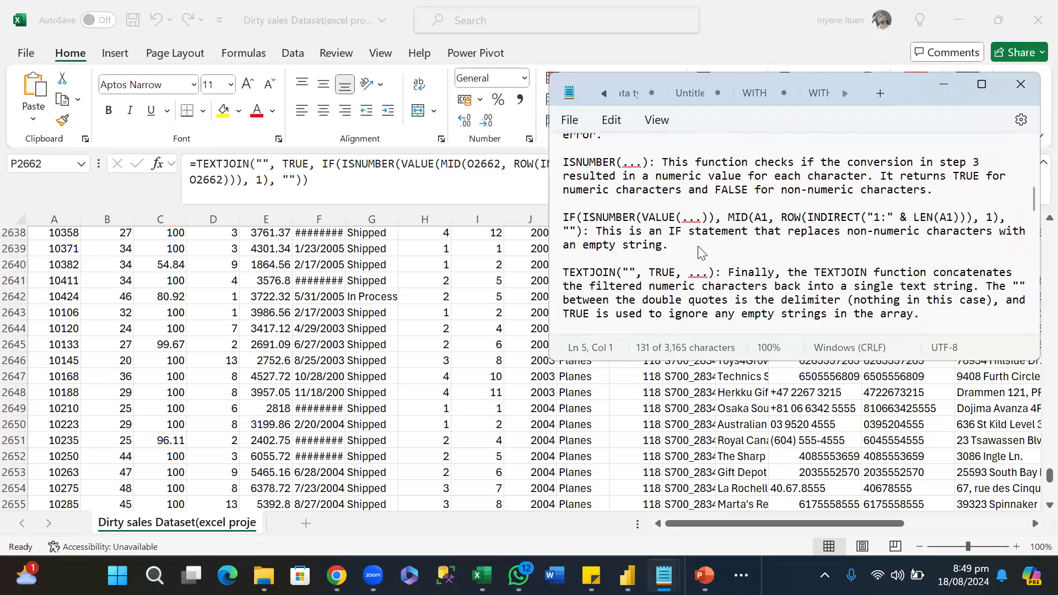
{"action": "scroll", "coordinate": [699, 252], "scroll_direction": "down", "scroll_amount": 1}
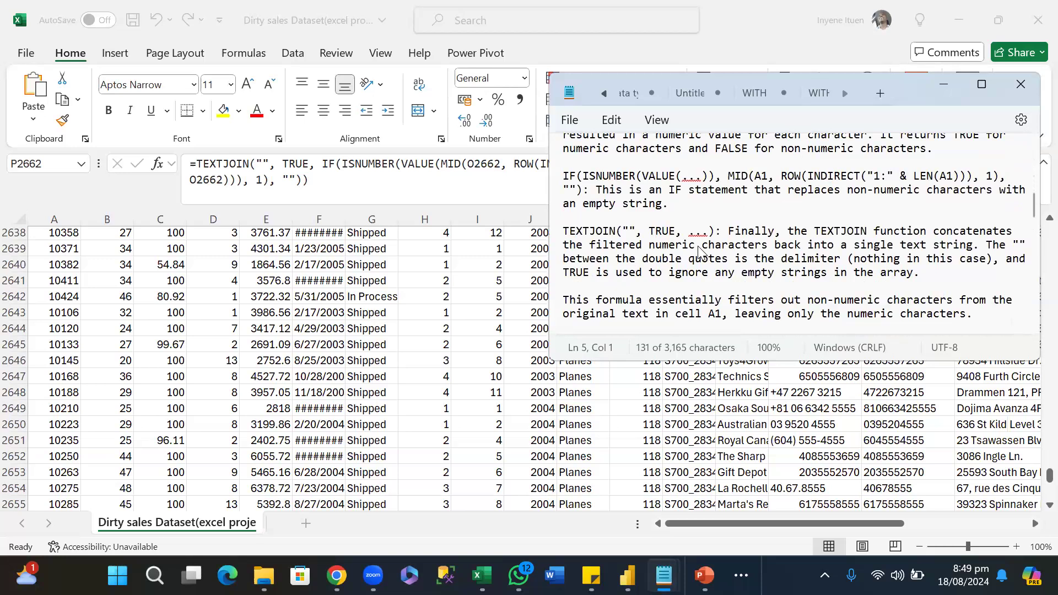
{"action": "scroll", "coordinate": [699, 252], "scroll_direction": "down", "scroll_amount": 1}
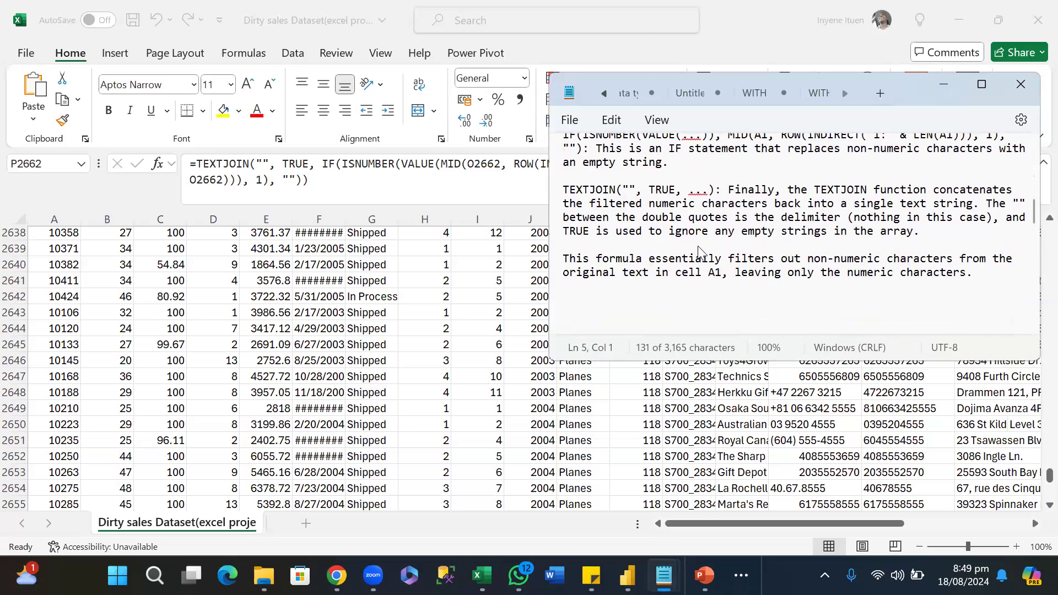
{"action": "scroll", "coordinate": [699, 252], "scroll_direction": "down", "scroll_amount": 1}
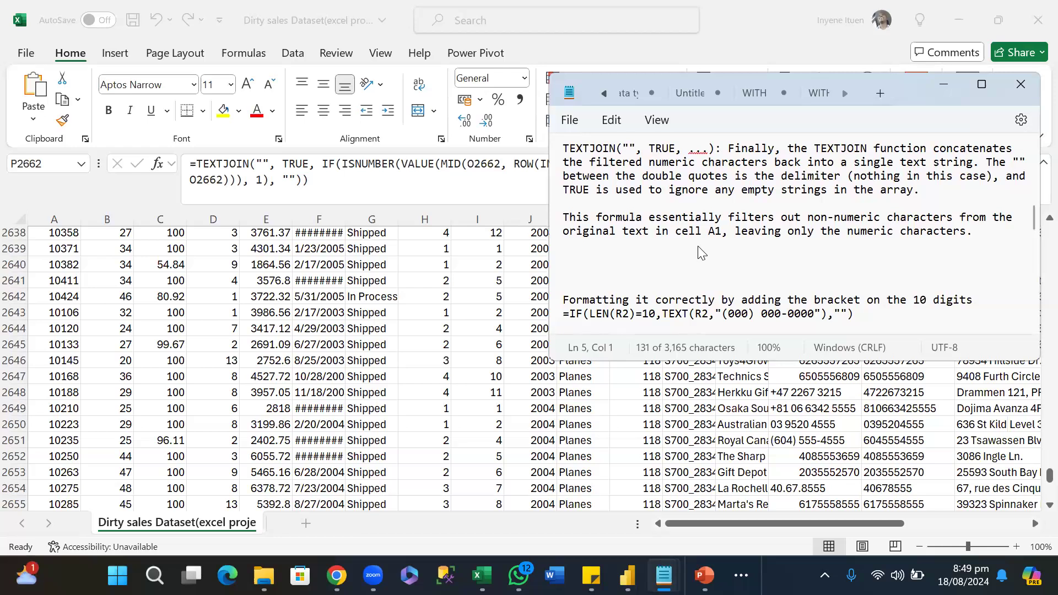
{"action": "scroll", "coordinate": [699, 252], "scroll_direction": "down", "scroll_amount": 1}
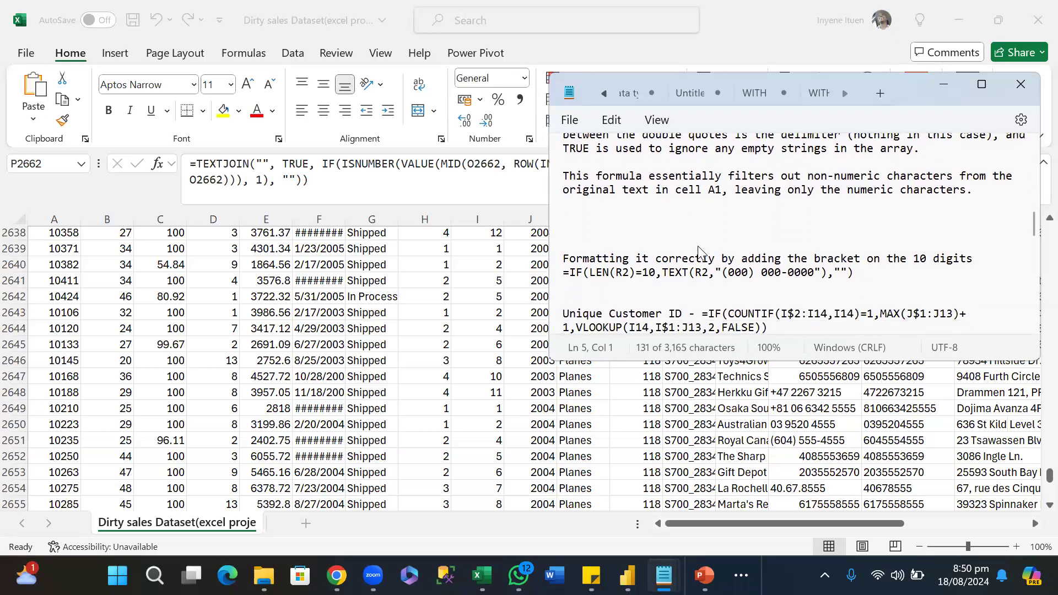
{"action": "scroll", "coordinate": [698, 249], "scroll_direction": "down", "scroll_amount": 1}
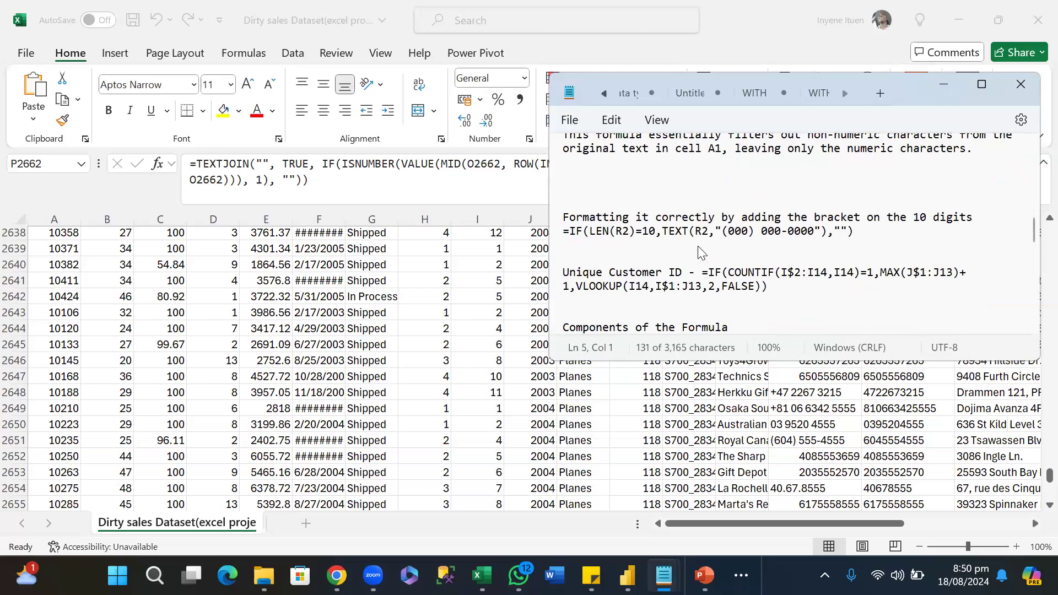
{"action": "scroll", "coordinate": [697, 252], "scroll_direction": "down", "scroll_amount": 2}
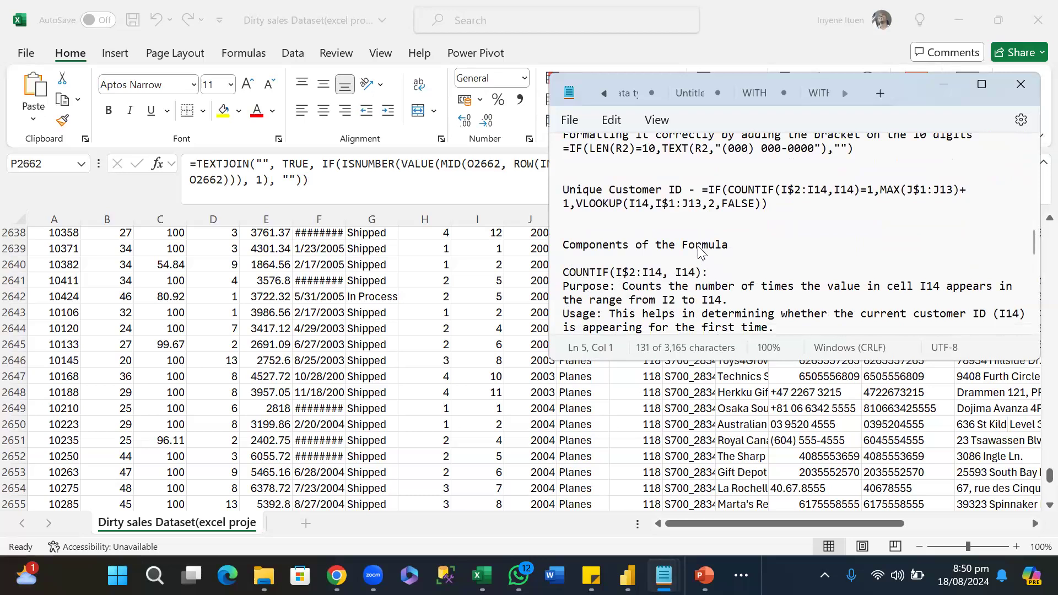
Read the note's explanations of COUNTIF, IF, MAX and VLOOKUP in the Unique Customer ID formula, through the TRUE and FALSE cases of Putting It All Together.
{"action": "left_click", "coordinate": [699, 247]}
{"action": "scroll", "coordinate": [700, 251], "scroll_direction": "down", "scroll_amount": 3}
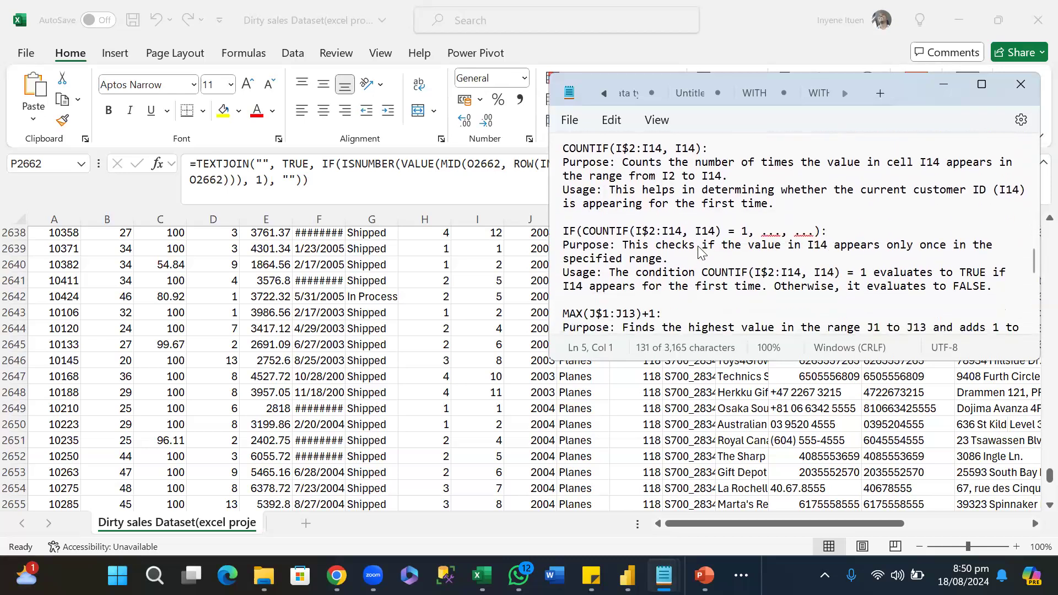
{"action": "scroll", "coordinate": [700, 252], "scroll_direction": "down", "scroll_amount": 1}
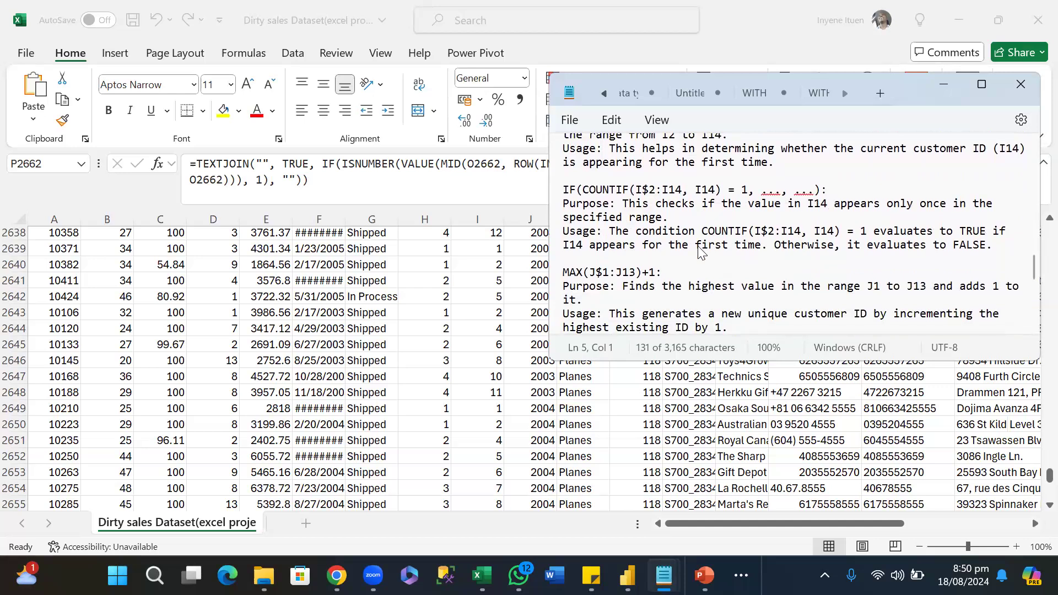
{"action": "scroll", "coordinate": [700, 252], "scroll_direction": "down", "scroll_amount": 1}
{"action": "scroll", "coordinate": [700, 251], "scroll_direction": "up", "scroll_amount": 2}
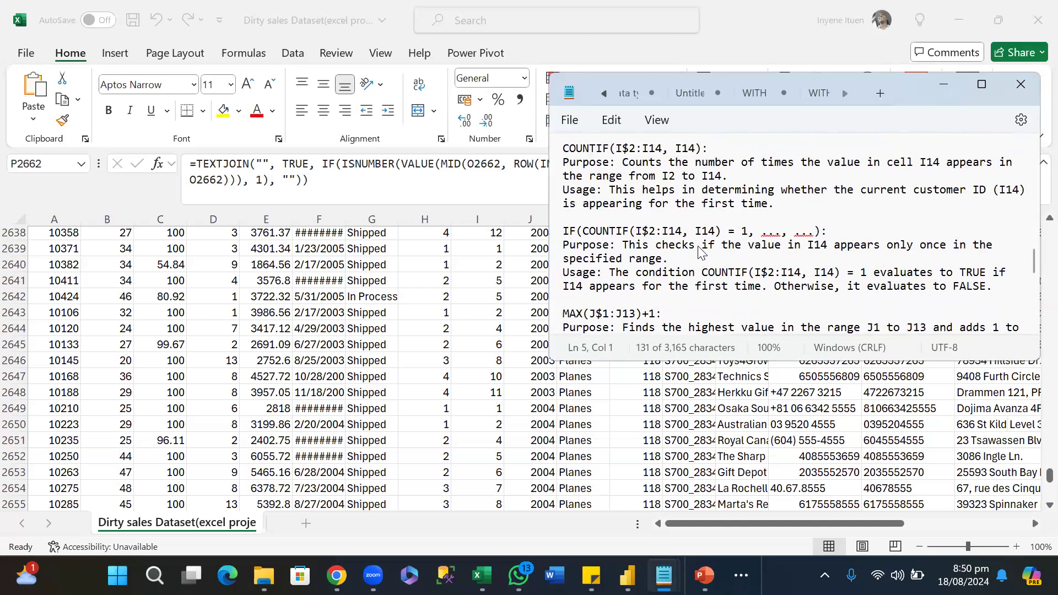
{"action": "scroll", "coordinate": [700, 251], "scroll_direction": "down", "scroll_amount": 2}
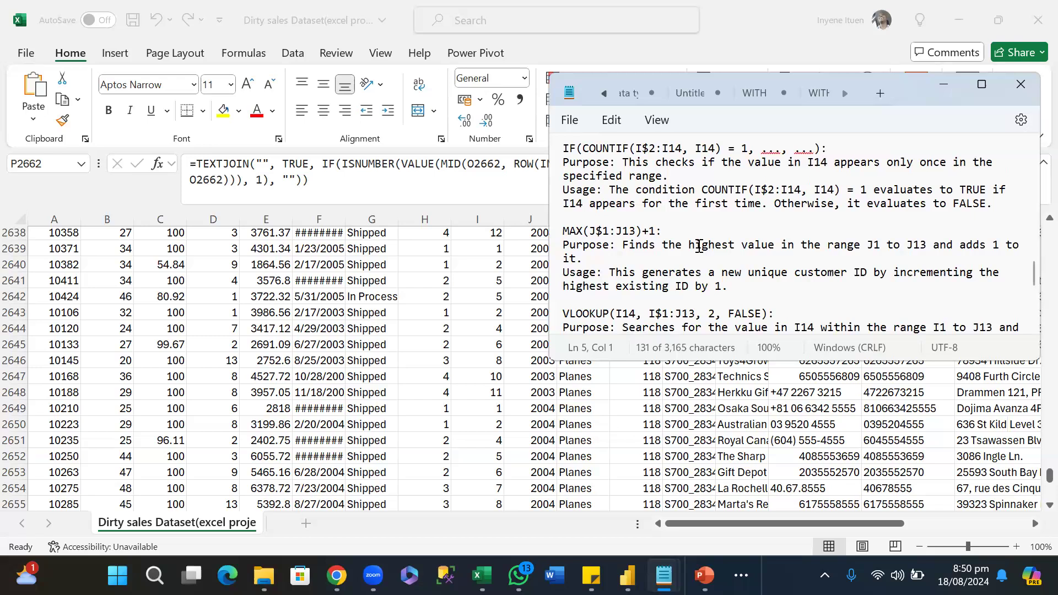
{"action": "scroll", "coordinate": [700, 252], "scroll_direction": "down", "scroll_amount": 1}
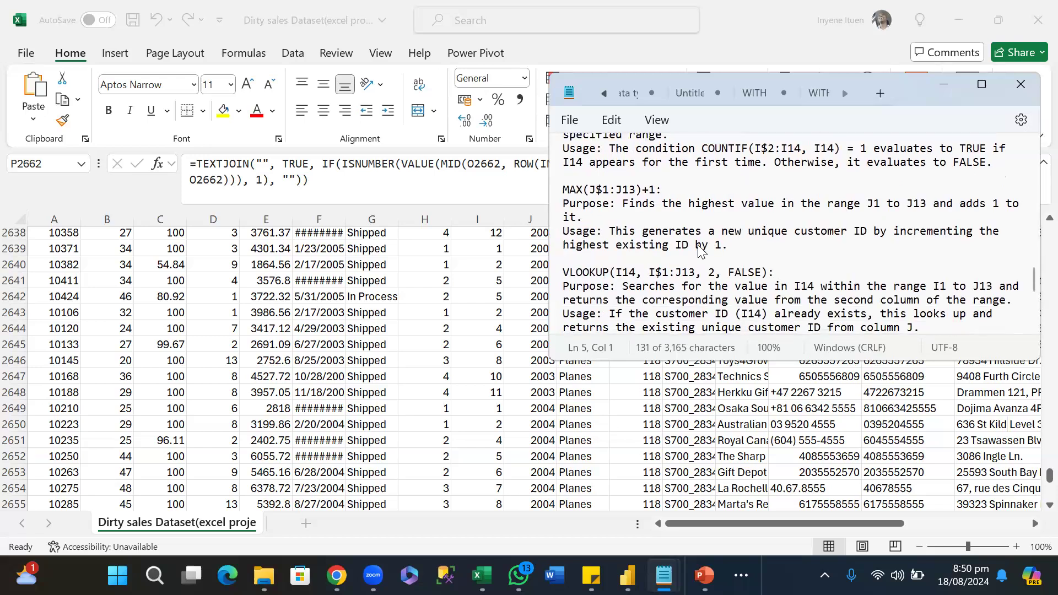
{"action": "scroll", "coordinate": [700, 251], "scroll_direction": "down", "scroll_amount": 2}
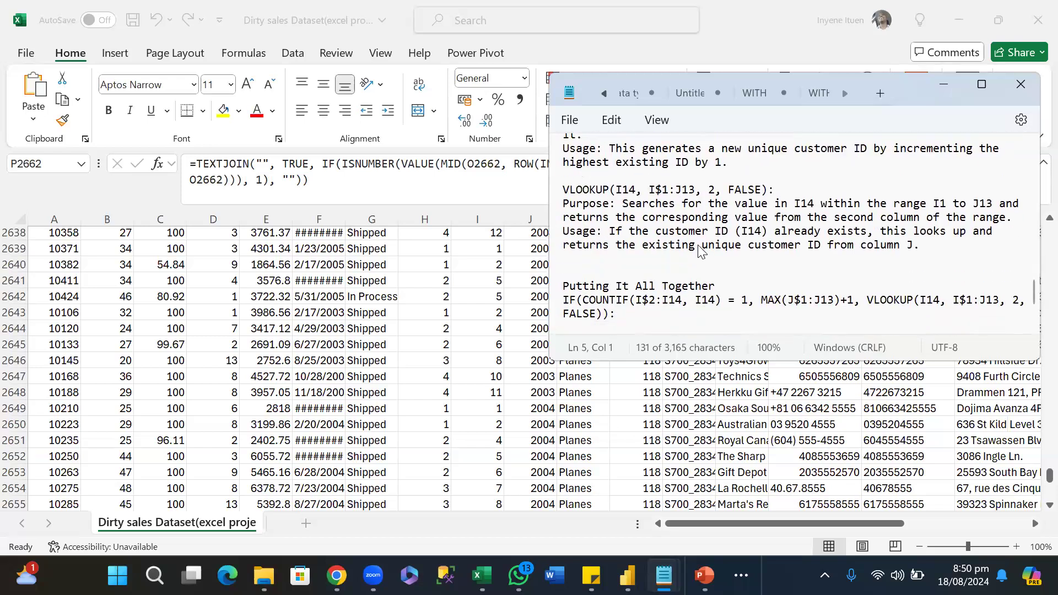
{"action": "scroll", "coordinate": [700, 250], "scroll_direction": "down", "scroll_amount": 1}
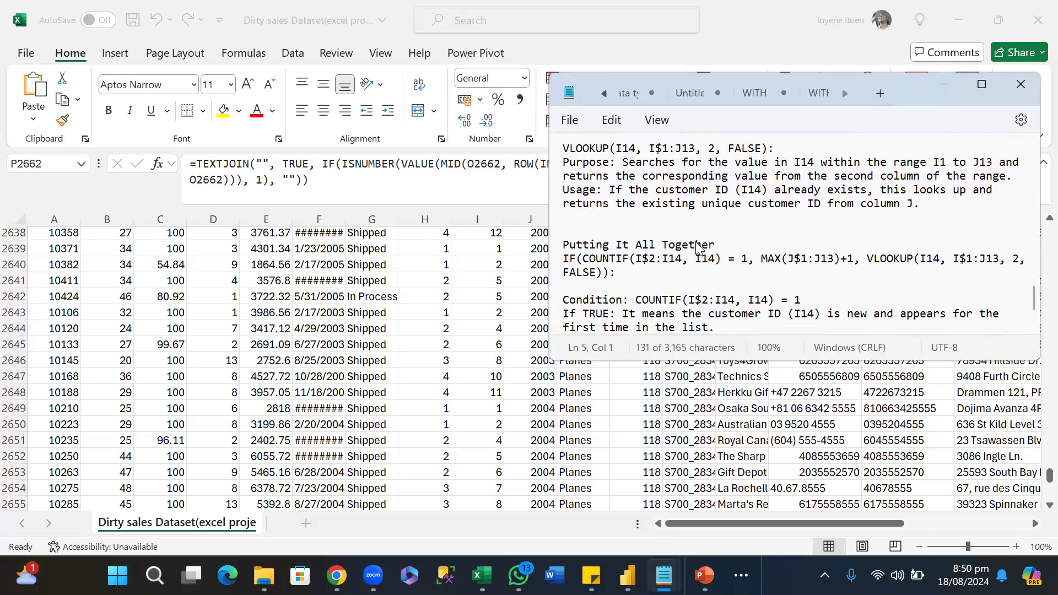
{"action": "scroll", "coordinate": [699, 247], "scroll_direction": "down", "scroll_amount": 1}
{"action": "scroll", "coordinate": [697, 246], "scroll_direction": "up", "scroll_amount": 2}
{"action": "scroll", "coordinate": [698, 246], "scroll_direction": "down", "scroll_amount": 2}
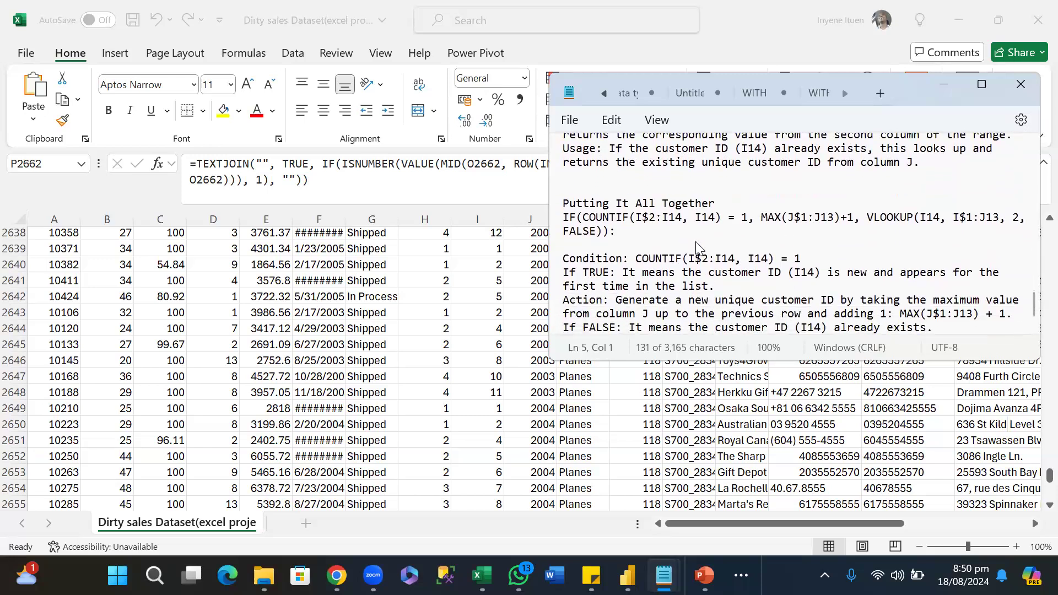
{"action": "scroll", "coordinate": [699, 247], "scroll_direction": "down", "scroll_amount": 1}
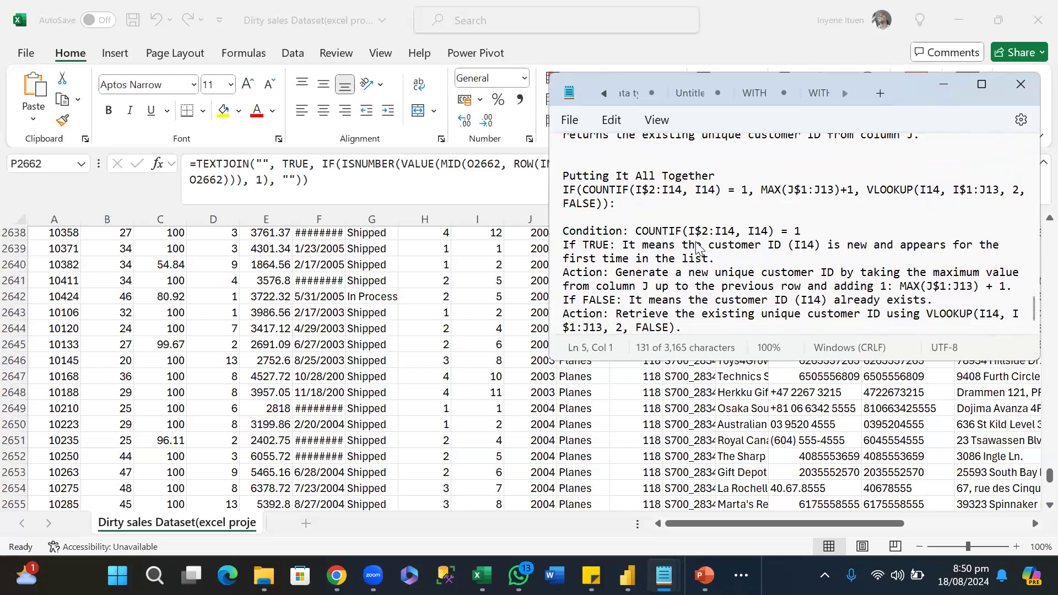
Switch to the Excel workbook and compare the PHONE and Phone number columns from the lower rows back up to the header row.
{"action": "left_click", "coordinate": [454, 381]}
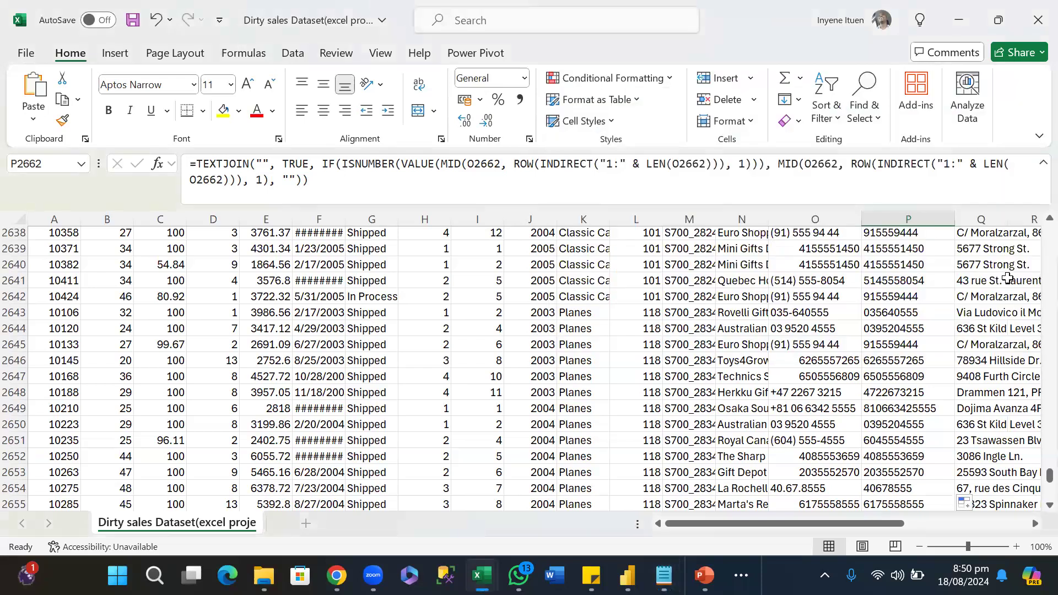
{"action": "scroll", "coordinate": [850, 323], "scroll_direction": "down", "scroll_amount": 1}
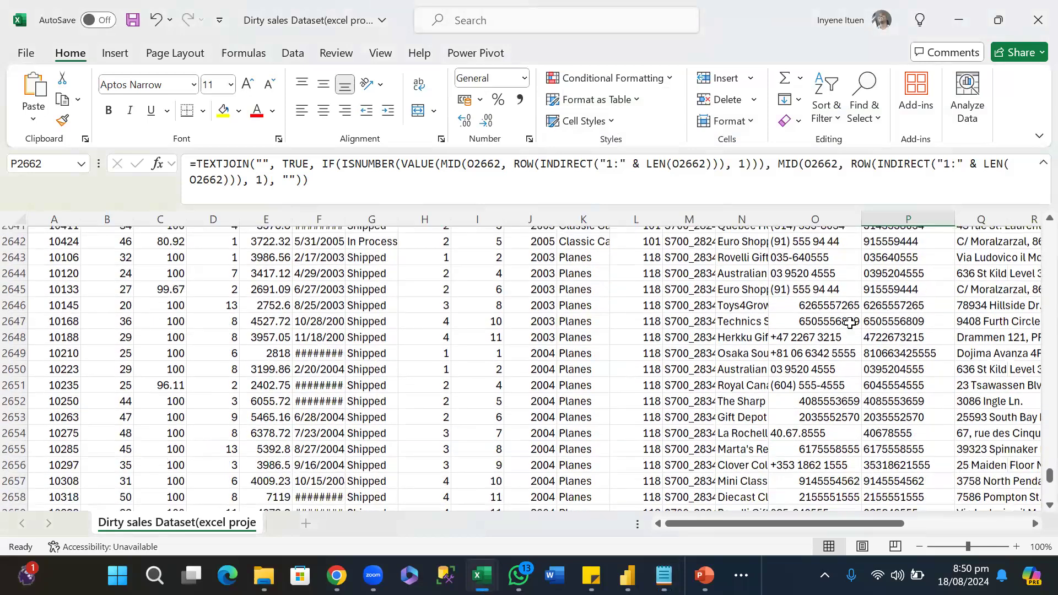
{"action": "scroll", "coordinate": [850, 323], "scroll_direction": "up", "scroll_amount": 10}
{"action": "scroll", "coordinate": [850, 323], "scroll_direction": "up", "scroll_amount": 3}
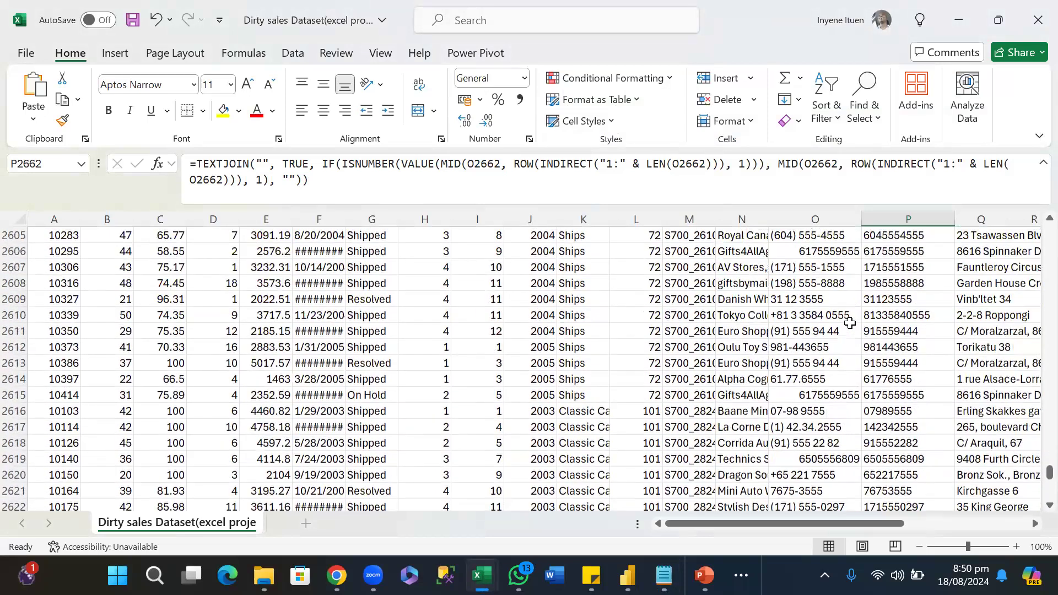
{"action": "scroll", "coordinate": [850, 323], "scroll_direction": "up", "scroll_amount": 8}
{"action": "scroll", "coordinate": [850, 323], "scroll_direction": "up", "scroll_amount": 7}
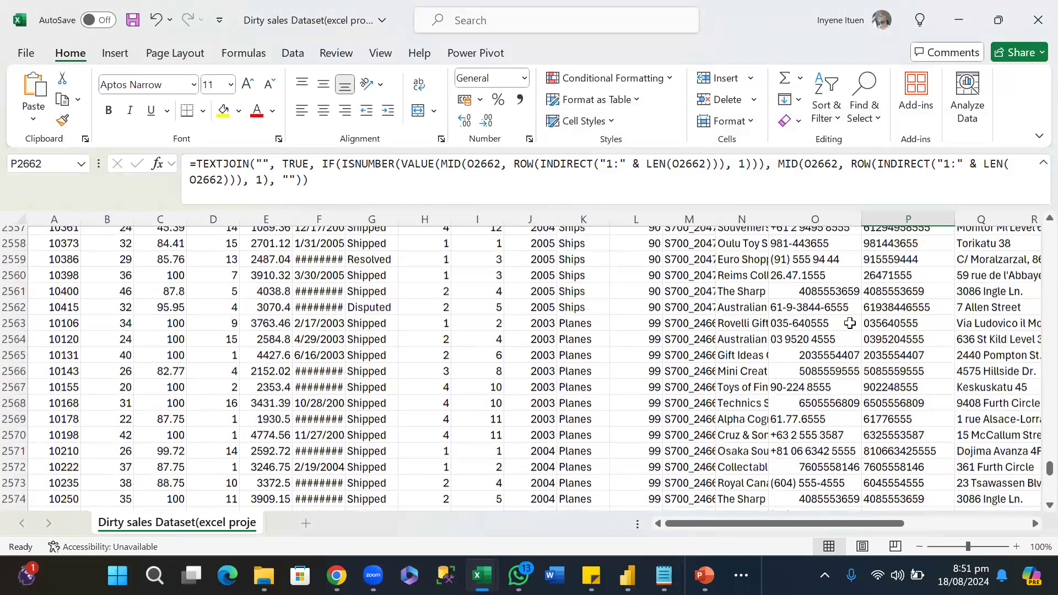
{"action": "scroll", "coordinate": [850, 323], "scroll_direction": "up", "scroll_amount": 20}
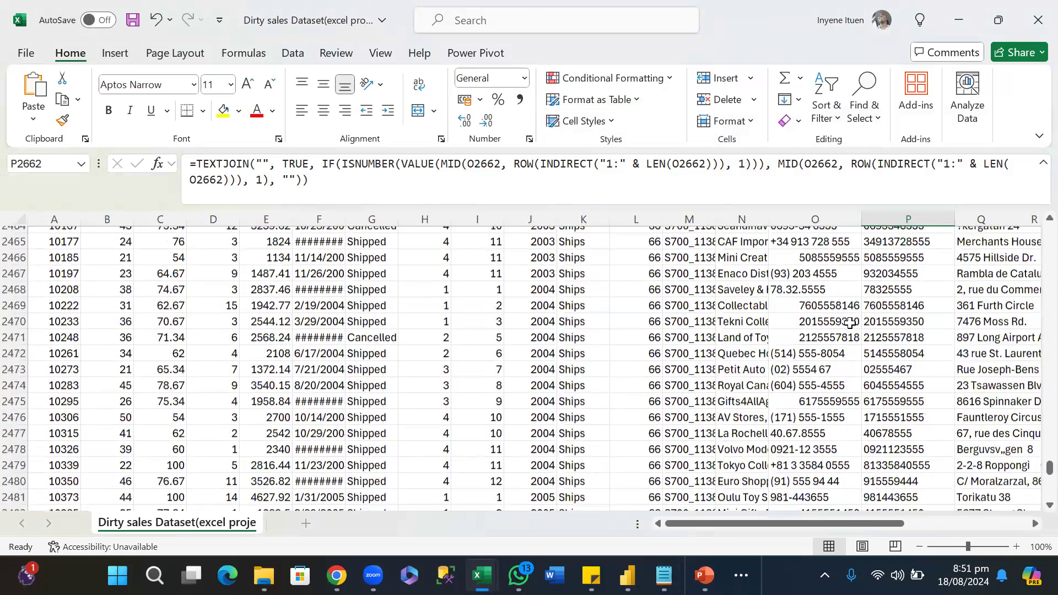
{"action": "scroll", "coordinate": [849, 323], "scroll_direction": "up", "scroll_amount": 20}
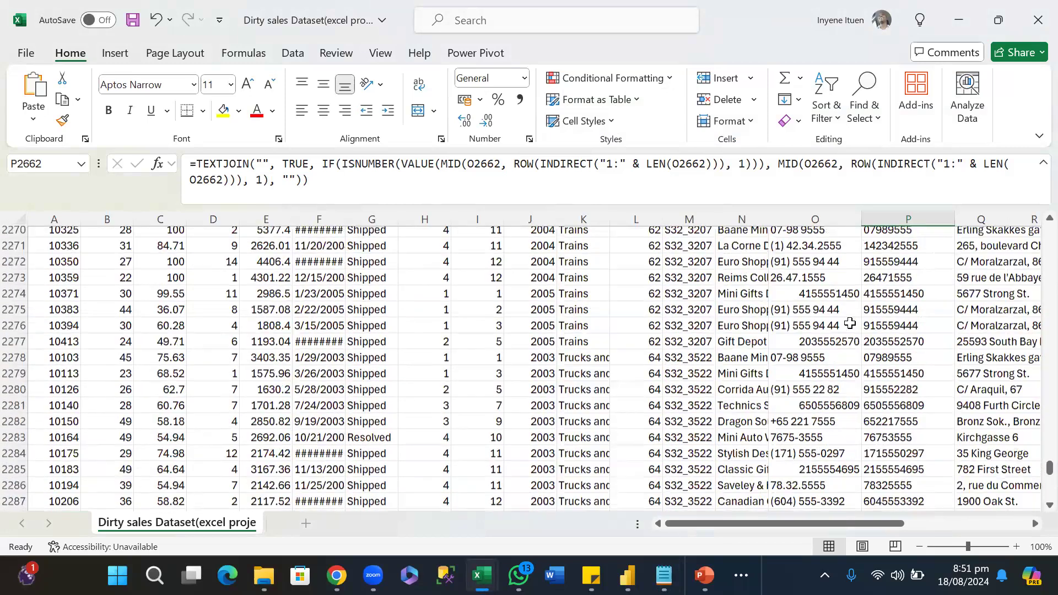
{"action": "scroll", "coordinate": [850, 323], "scroll_direction": "up", "scroll_amount": 20}
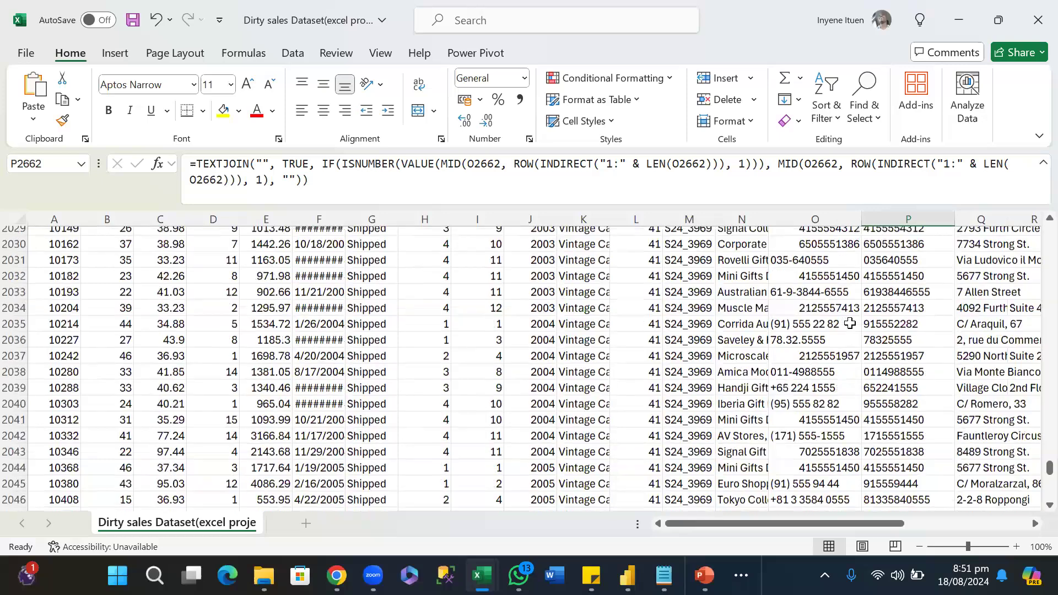
{"action": "scroll", "coordinate": [850, 323], "scroll_direction": "up", "scroll_amount": 20}
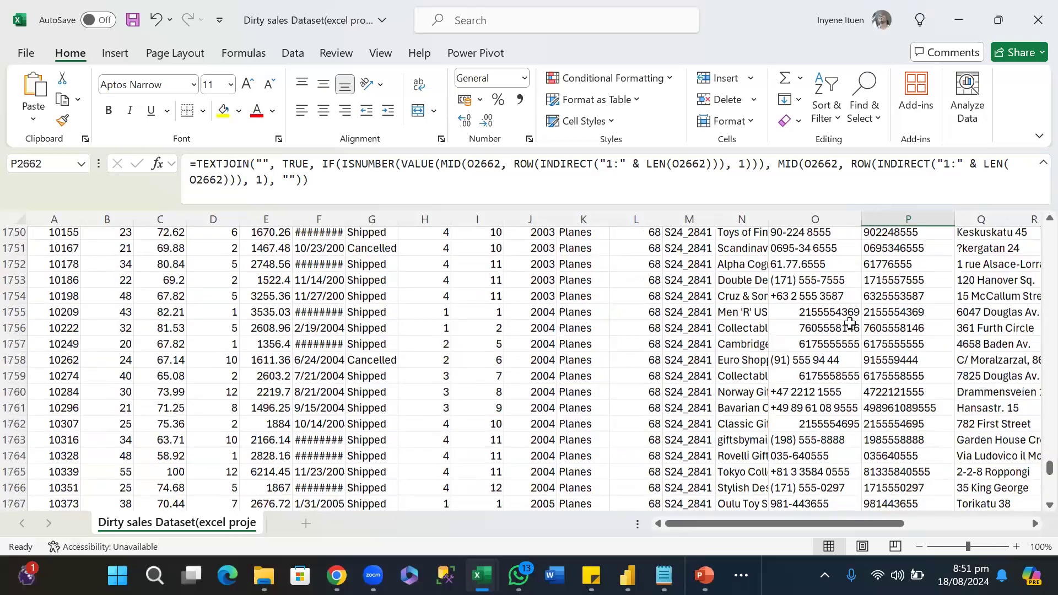
{"action": "scroll", "coordinate": [850, 323], "scroll_direction": "up", "scroll_amount": 20}
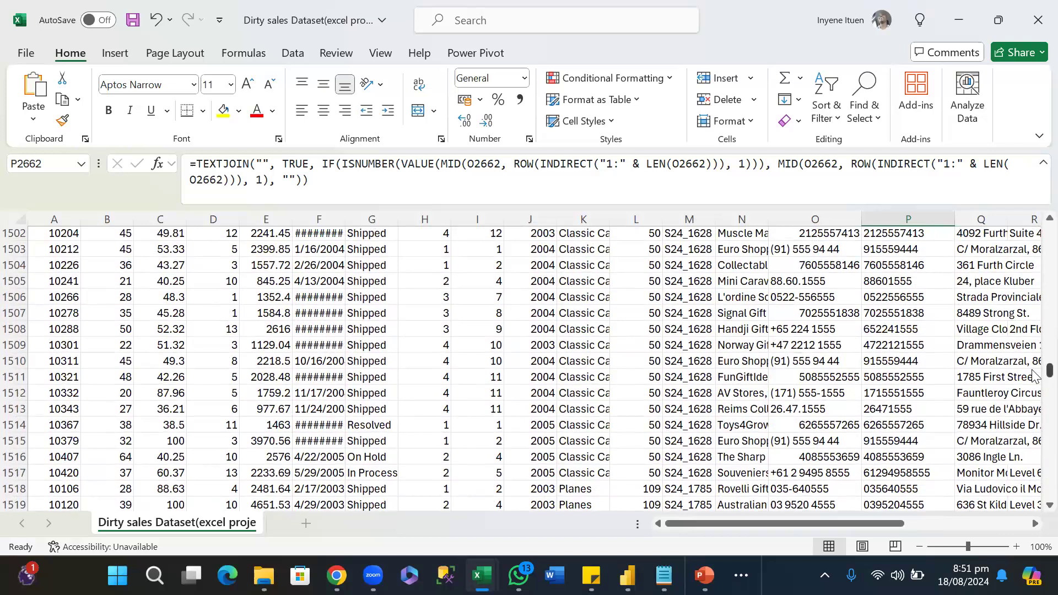
{"action": "scroll", "coordinate": [1035, 376], "scroll_direction": "up", "scroll_amount": 13}
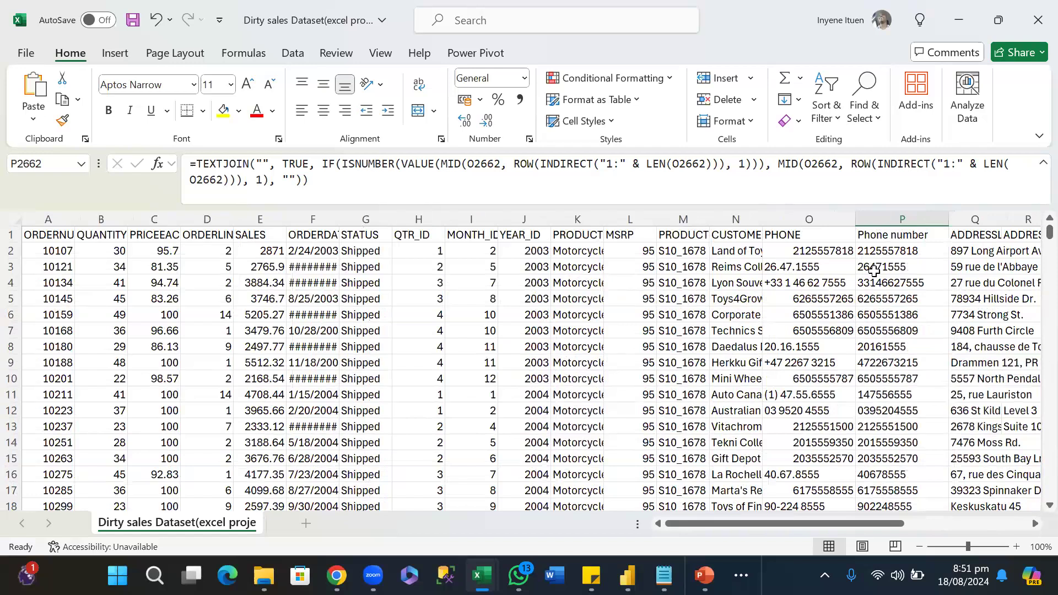
Go through the header row from CUSTOMERNAME back to ORDERNUMBER in A1.
{"action": "left_click", "coordinate": [725, 241]}
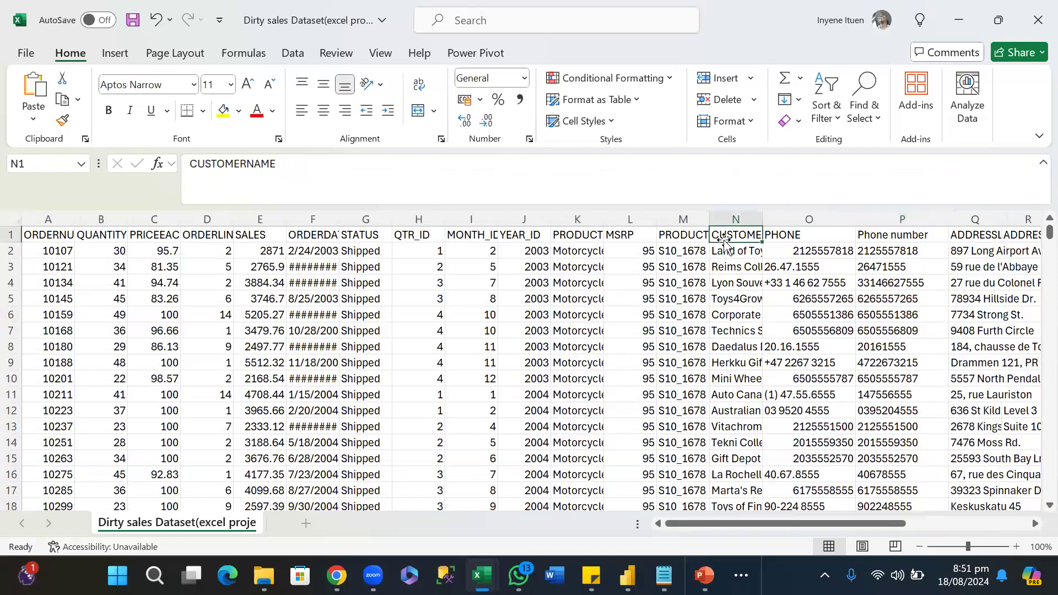
{"action": "key", "text": "Left"}
{"action": "key", "text": "Left"}
{"action": "key", "text": "Left"}
{"action": "key", "text": "Left"}
{"action": "key", "text": "Left"}
{"action": "key", "text": "Left"}
{"action": "key", "text": "Left"}
{"action": "key", "text": "Left"}
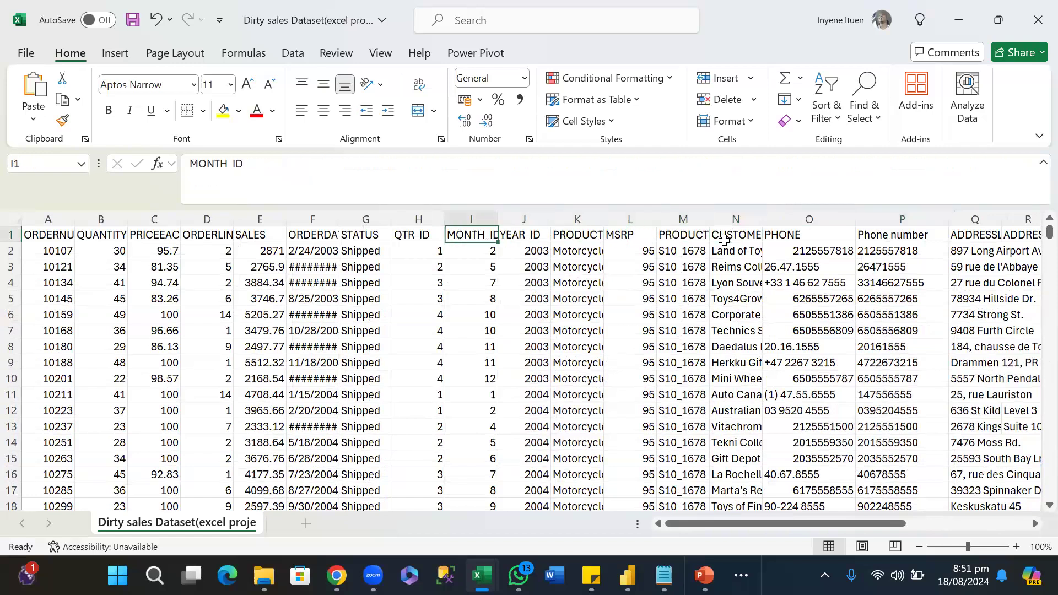
{"action": "key", "text": "Left"}
{"action": "key", "text": "Left"}
{"action": "key", "text": "Left"}
{"action": "key", "text": "Left"}
{"action": "key", "text": "Left"}
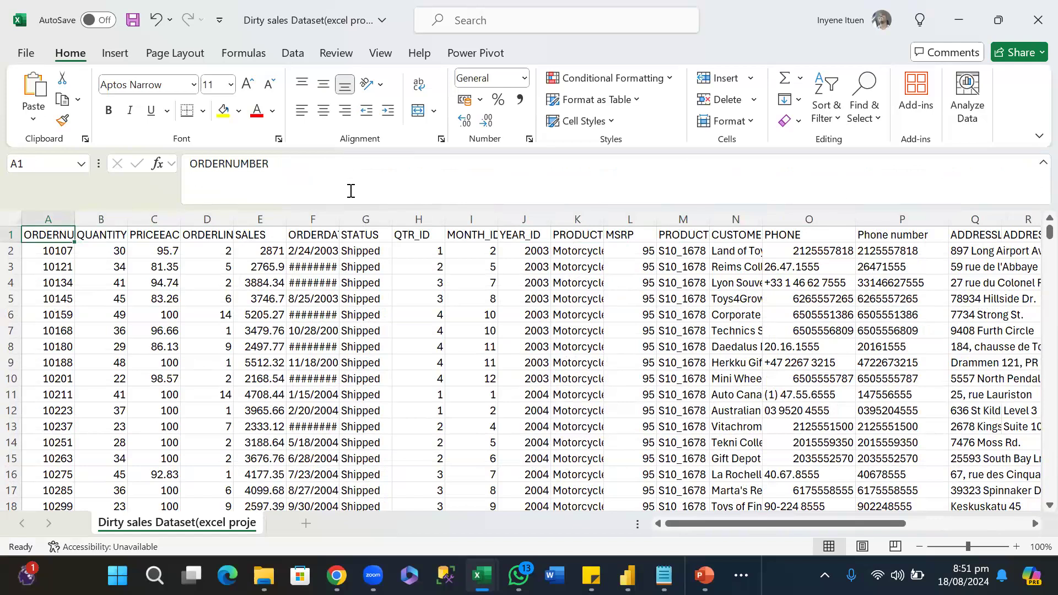
Autofit the widths of the ORDERDATE and PRODUCTLINE columns to their contents.
{"action": "double_click", "coordinate": [343, 219]}
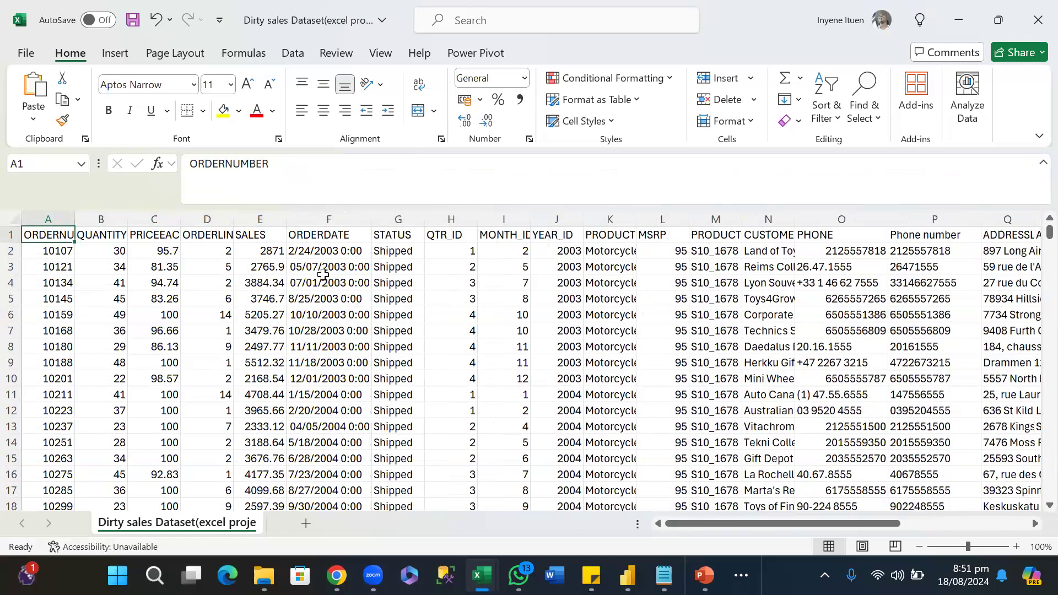
{"action": "left_click", "coordinate": [325, 234]}
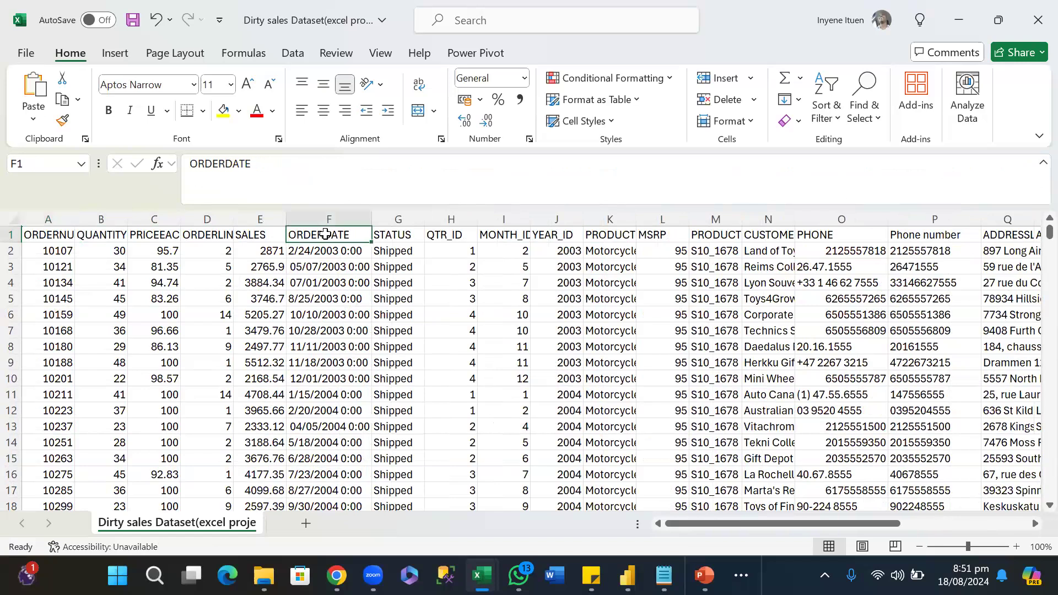
{"action": "left_click", "coordinate": [323, 253]}
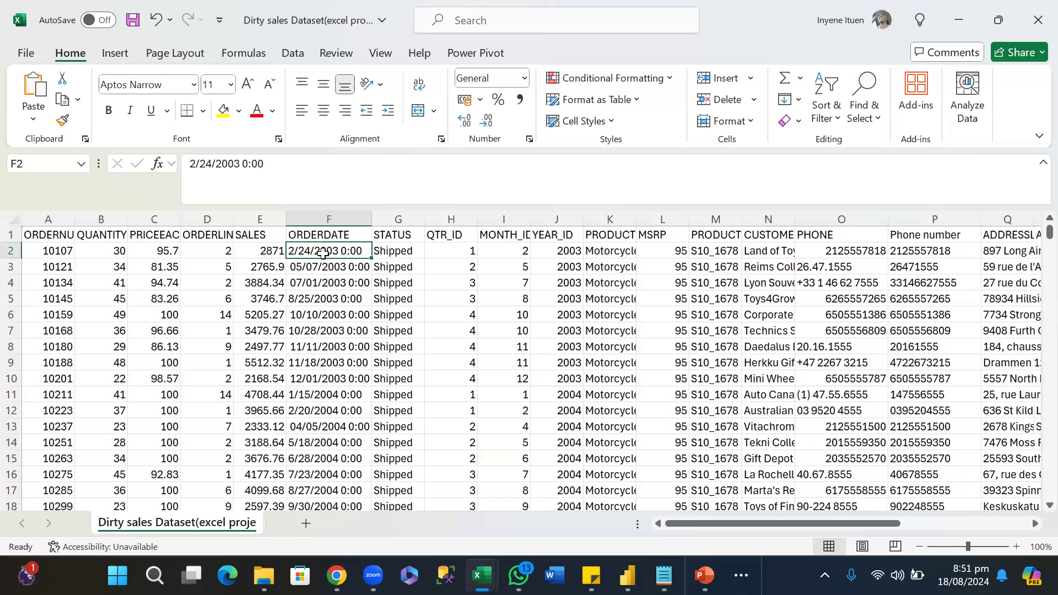
{"action": "left_click", "coordinate": [266, 253]}
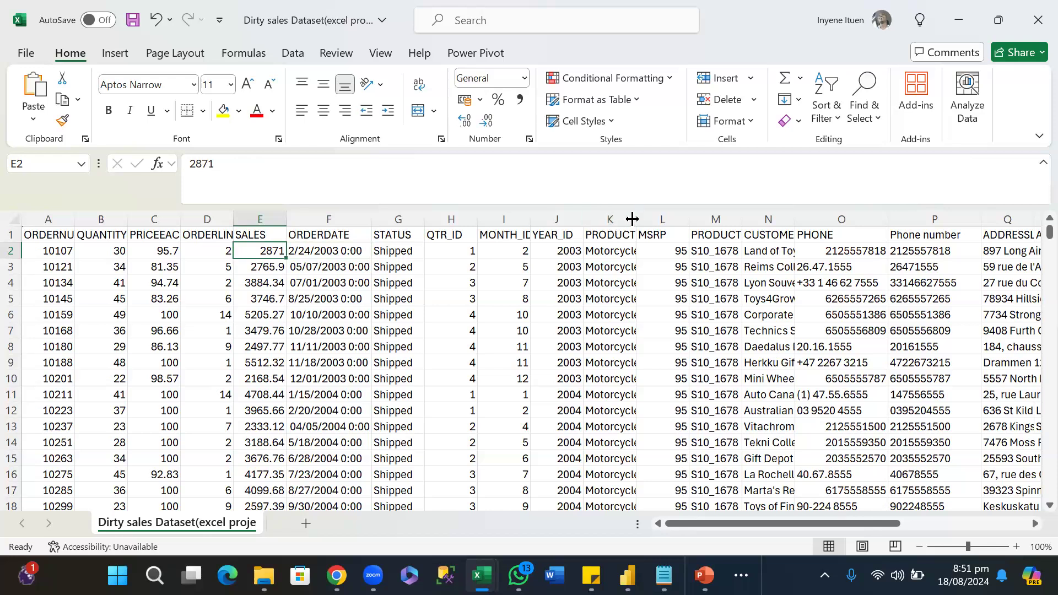
{"action": "double_click", "coordinate": [633, 219]}
{"action": "left_click", "coordinate": [316, 234]}
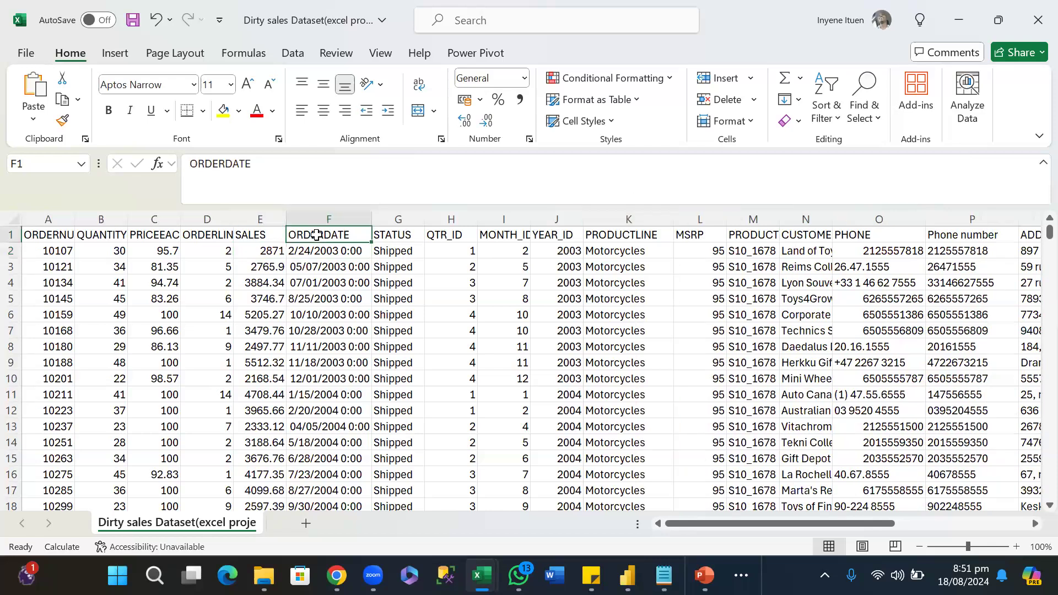
{"action": "left_click", "coordinate": [398, 219]}
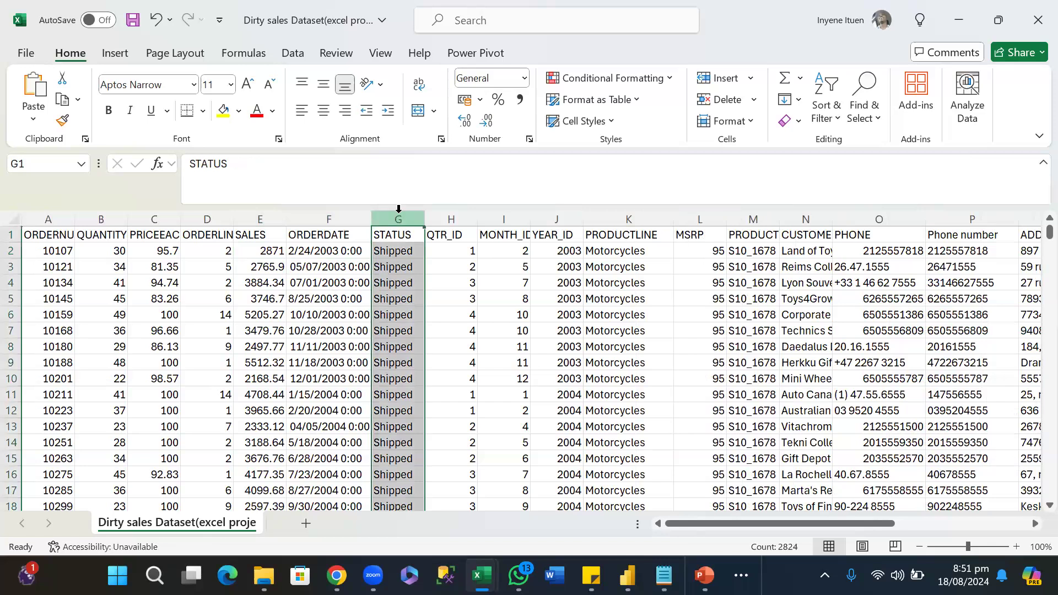
{"action": "right_click", "coordinate": [399, 212]}
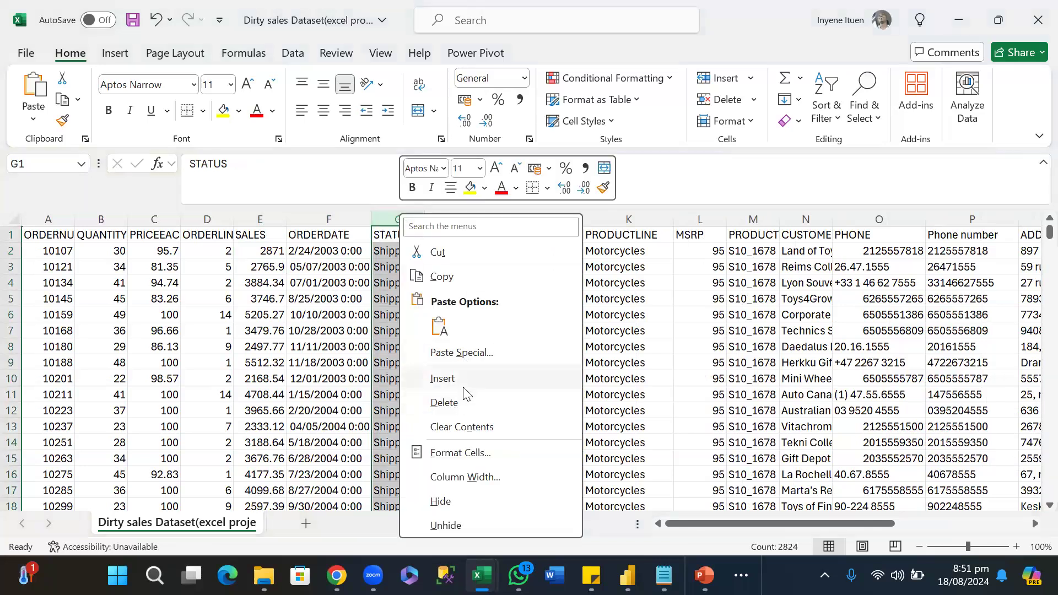
{"action": "left_click", "coordinate": [317, 217]}
{"action": "left_click", "coordinate": [317, 219]}
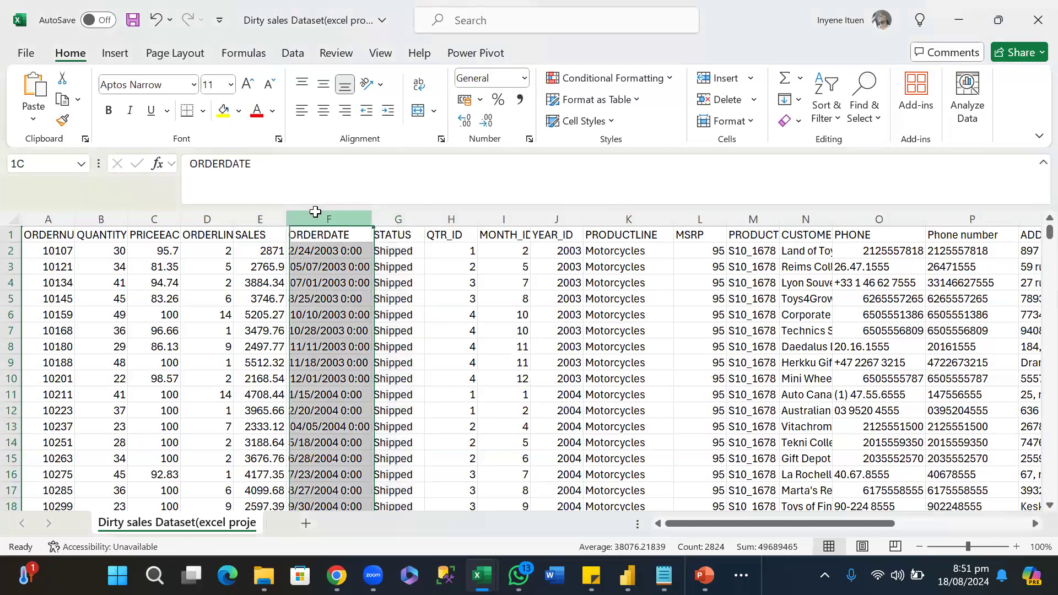
{"action": "left_click", "coordinate": [326, 289]}
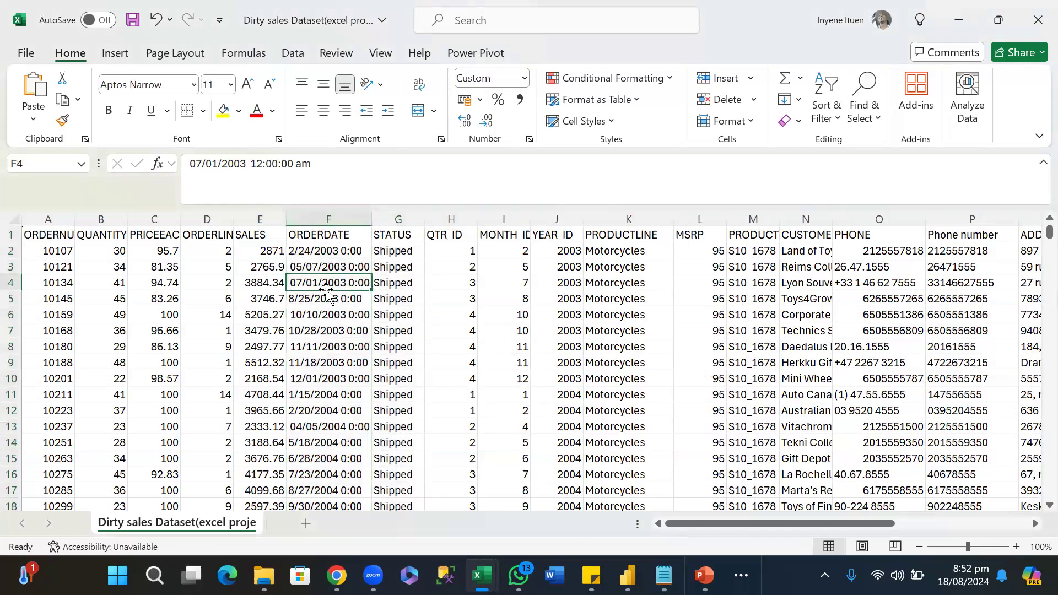
Try to format all ORDERDATE values from F2 to the last row as dates of type 2012-03-14.
{"action": "left_click", "coordinate": [330, 252]}
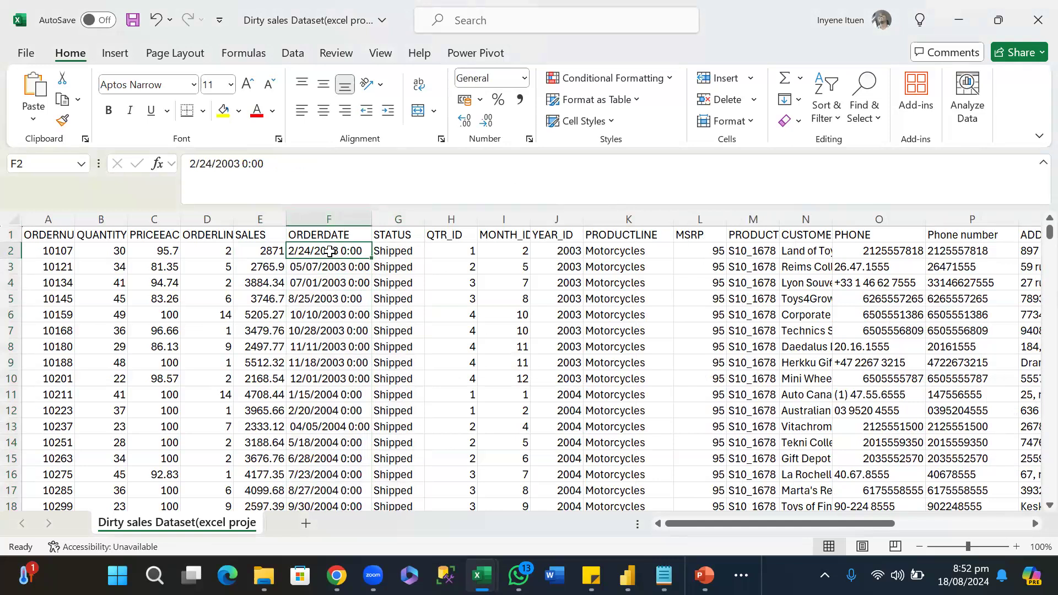
{"action": "key", "text": "ctrl+shift+Down"}
{"action": "right_click", "coordinate": [330, 252]}
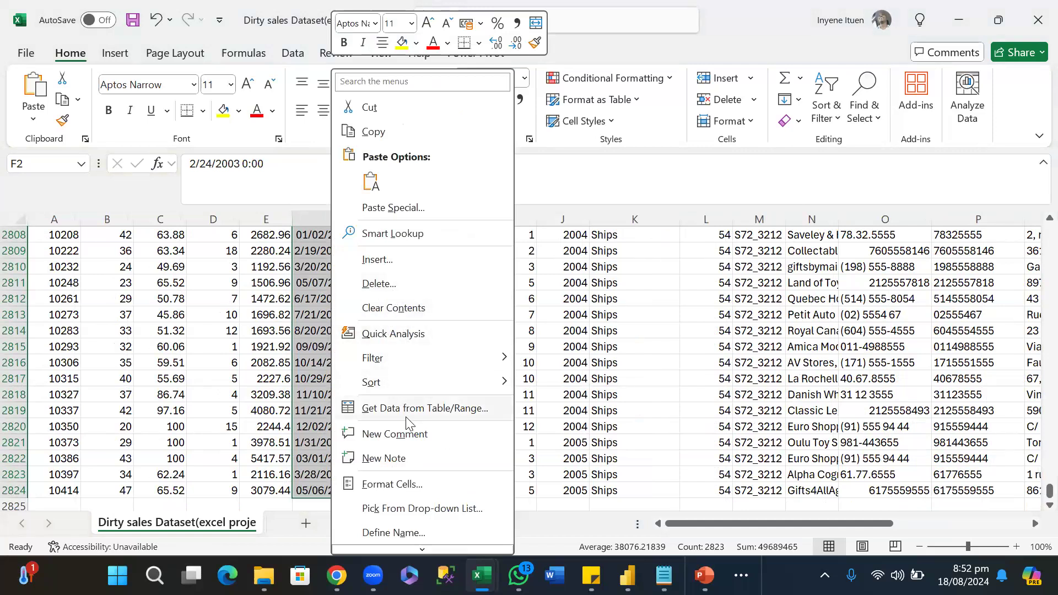
{"action": "left_click", "coordinate": [419, 485]}
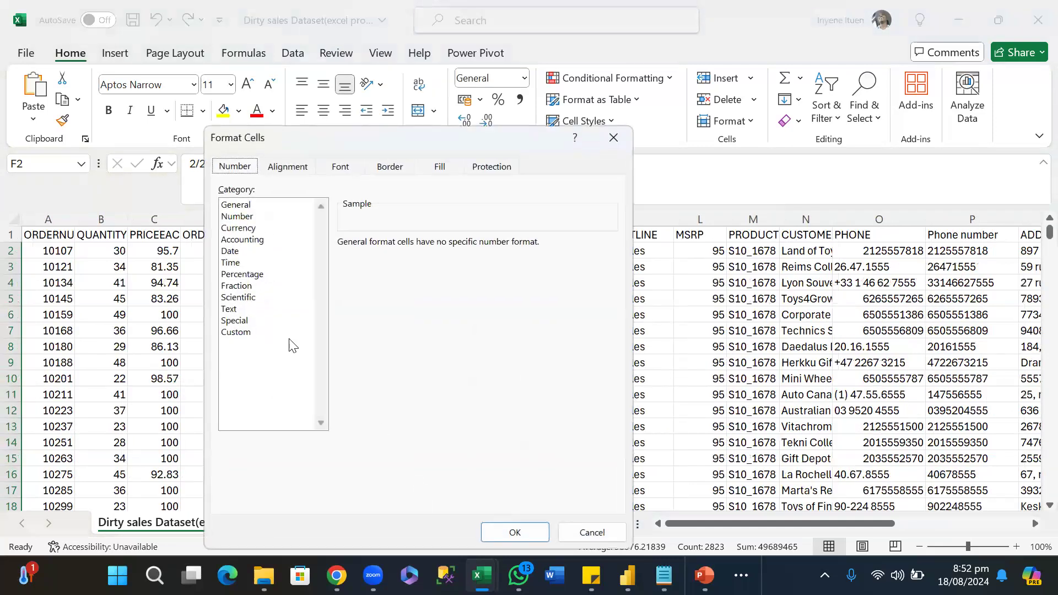
{"action": "left_click", "coordinate": [231, 252]}
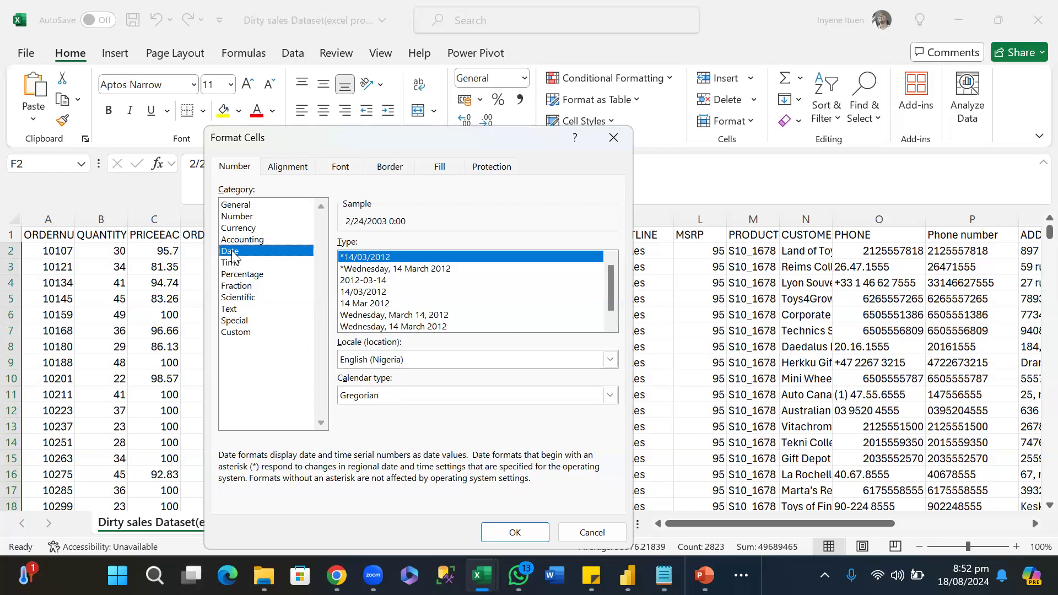
{"action": "left_click", "coordinate": [376, 282]}
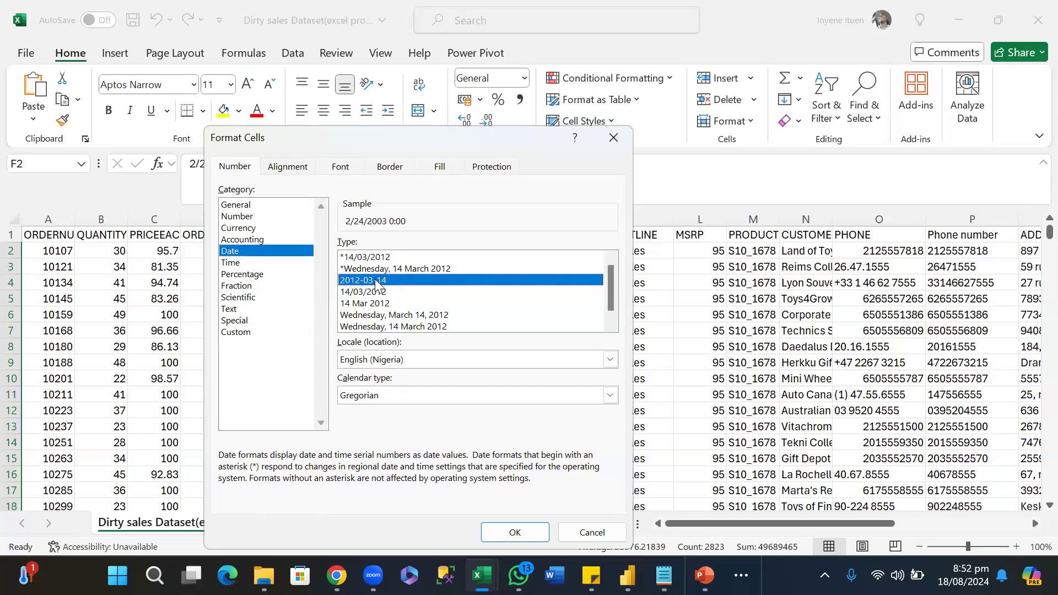
{"action": "left_click", "coordinate": [498, 531]}
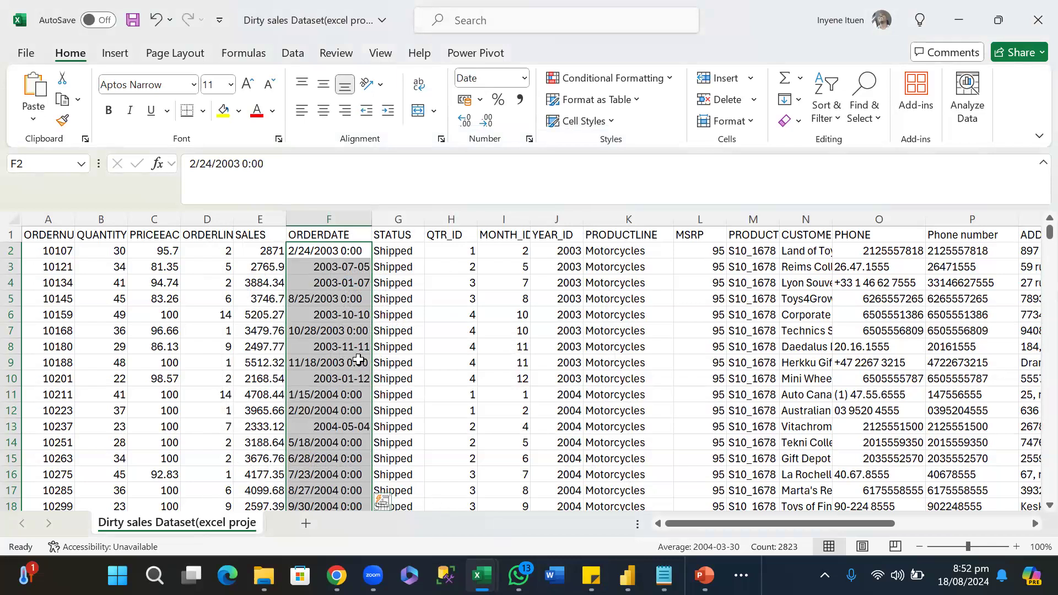
Check the ORDERDATE entries in F2 and F3, undo the last date formatting and autofit the column width.
{"action": "left_click", "coordinate": [359, 361]}
{"action": "left_click", "coordinate": [331, 249]}
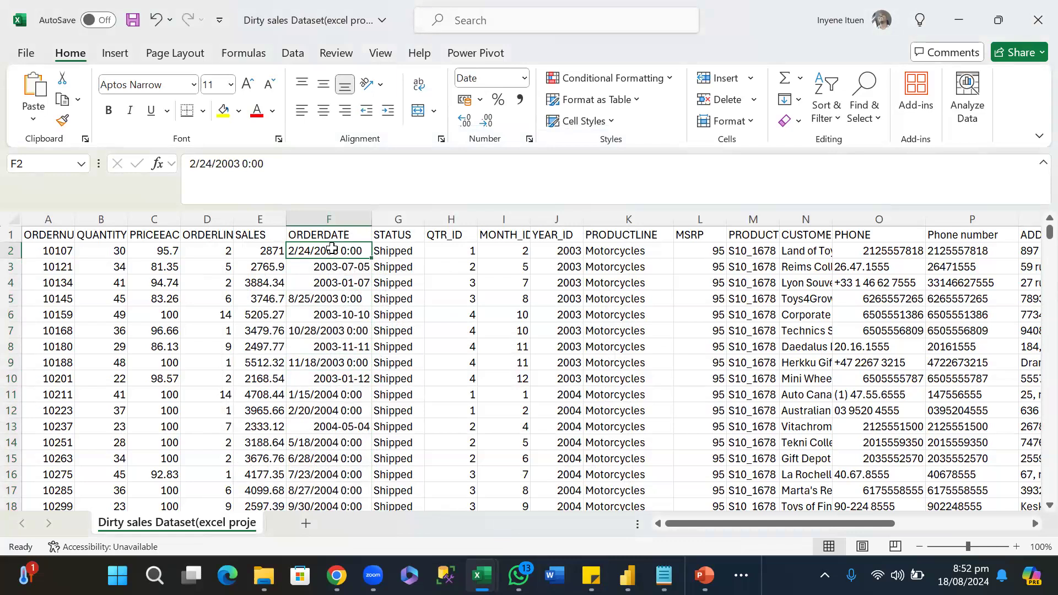
{"action": "left_click", "coordinate": [333, 268]}
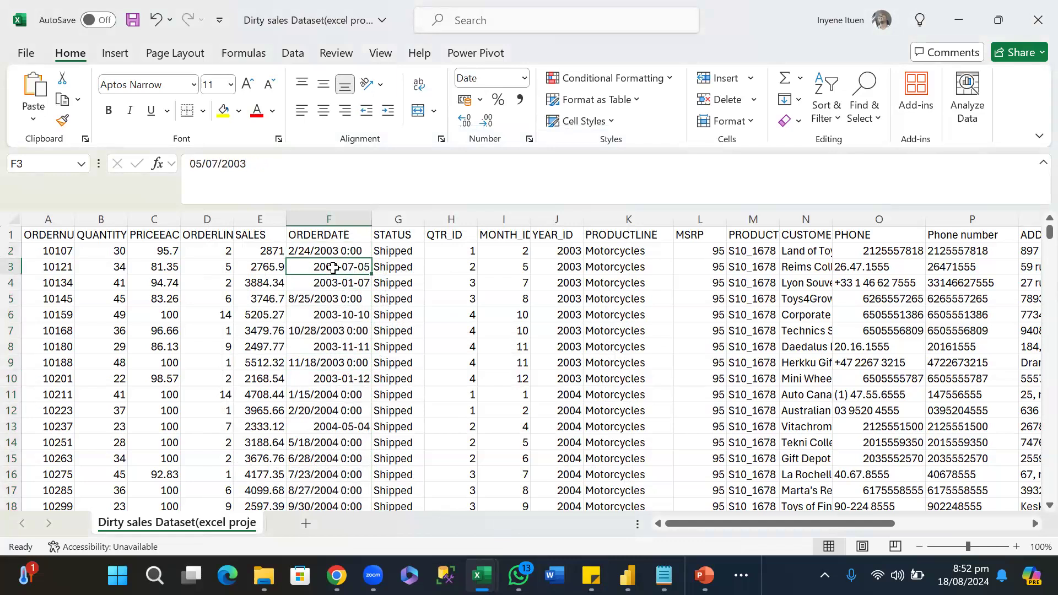
{"action": "key", "text": "ctrl+z"}
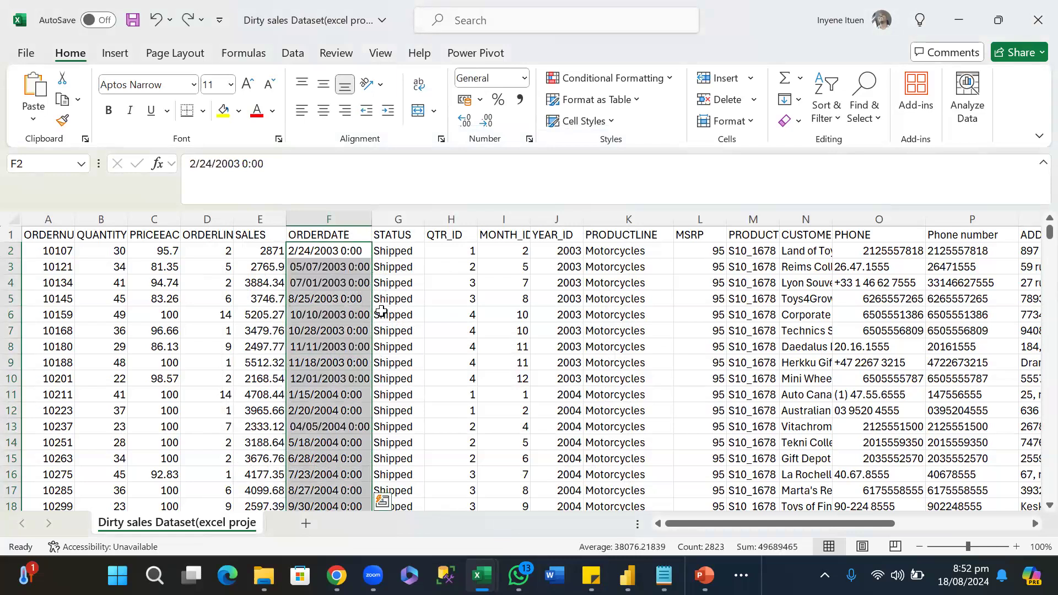
{"action": "left_click", "coordinate": [399, 296]}
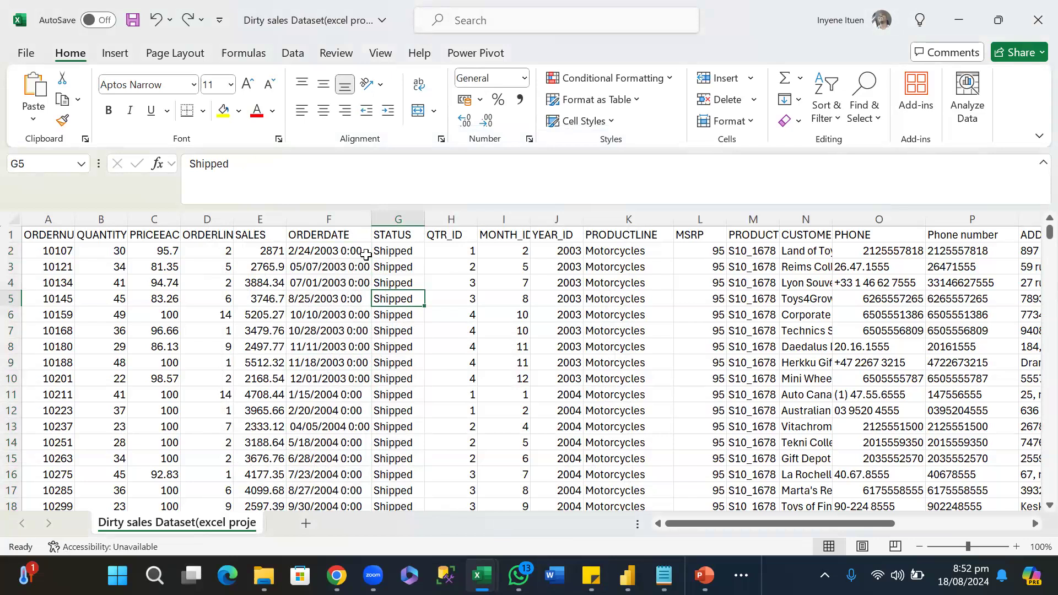
{"action": "double_click", "coordinate": [371, 216]}
Go through the ORDERDATE values from the header down to row 69 and back to F1, comparing how the dates are written.
{"action": "left_click", "coordinate": [338, 236]}
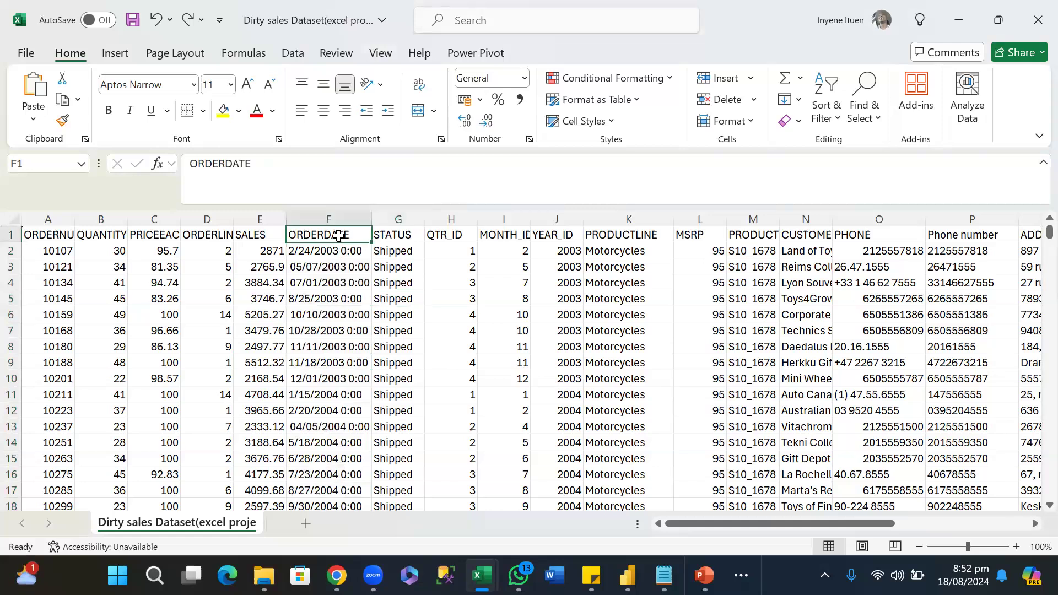
{"action": "key", "text": "Down"}
{"action": "key", "text": "Down"}
{"action": "key", "text": "Down"}
{"action": "key", "text": "Down"}
{"action": "key", "text": "Down"}
{"action": "key", "text": "Down"}
{"action": "key", "text": "Down"}
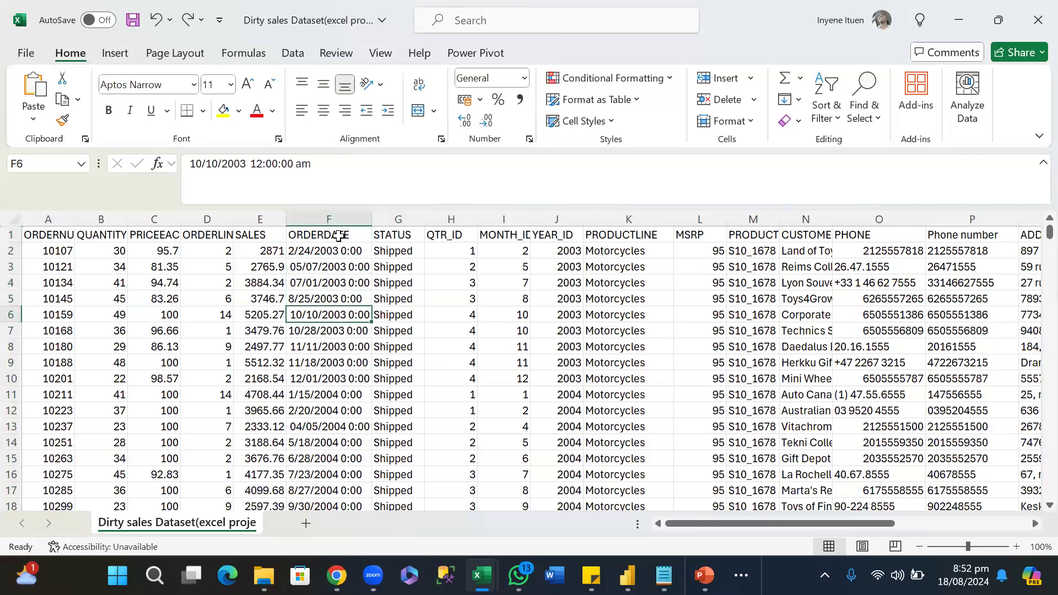
{"action": "key", "text": "Down"}
{"action": "key", "text": "Down"}
{"action": "key", "text": "Down"}
{"action": "key", "text": "Down"}
{"action": "key", "text": "Down"}
{"action": "key", "text": "Down"}
{"action": "key", "text": "Down"}
{"action": "key", "text": "Down"}
{"action": "key", "text": "Down"}
{"action": "key", "text": "Down"}
{"action": "key", "text": "Down"}
{"action": "key", "text": "Down"}
{"action": "key", "text": "Down"}
{"action": "key", "text": "Down"}
{"action": "key", "text": "Down"}
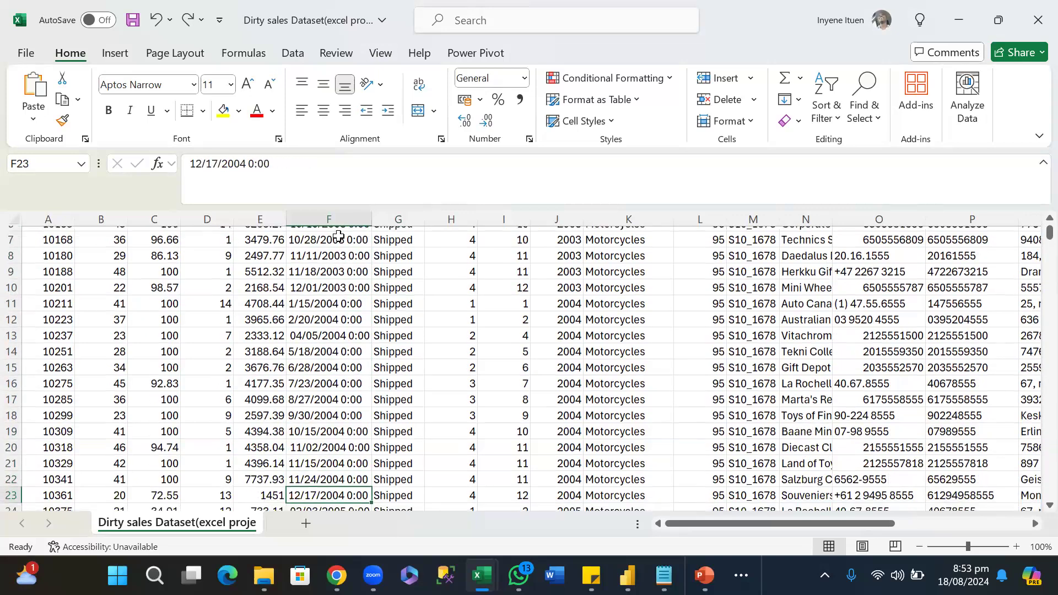
{"action": "key", "text": "Down"}
{"action": "key", "text": "Down"}
{"action": "key", "text": "Down"}
{"action": "key", "text": "Down"}
{"action": "key", "text": "Down"}
{"action": "key", "text": "Down"}
{"action": "key", "text": "Down"}
{"action": "key", "text": "Down"}
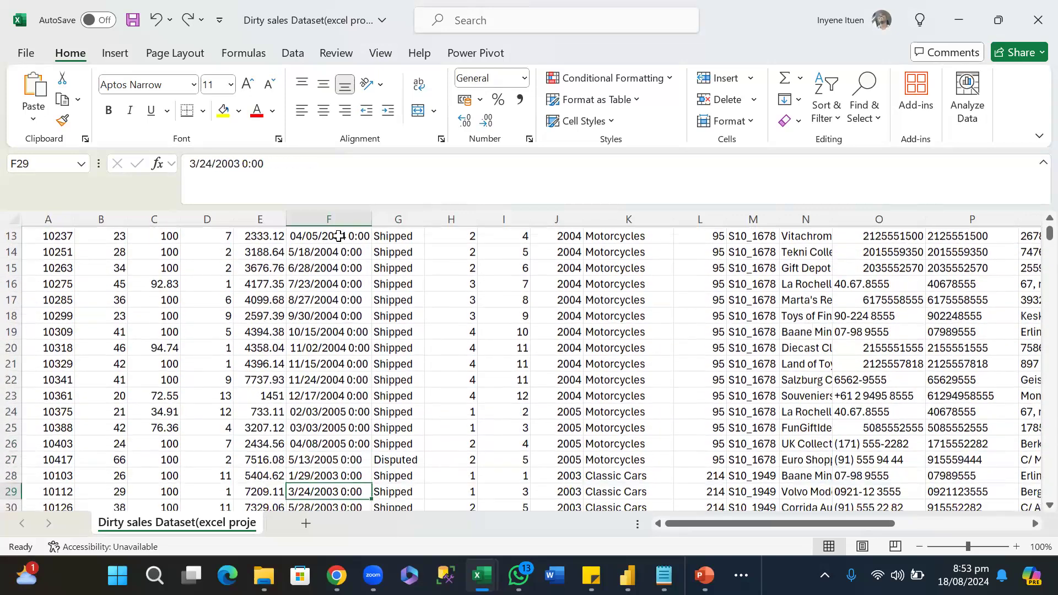
{"action": "key", "text": "Down"}
{"action": "key", "text": "Down"}
{"action": "key", "text": "Down"}
{"action": "key", "text": "Down"}
{"action": "key", "text": "Down"}
{"action": "key", "text": "Down"}
{"action": "key", "text": "Down"}
{"action": "key", "text": "Down"}
{"action": "key", "text": "Down"}
{"action": "key", "text": "Down"}
{"action": "key", "text": "Down"}
{"action": "key", "text": "Down"}
{"action": "key", "text": "Down"}
{"action": "key", "text": "Down"}
{"action": "key", "text": "Down"}
{"action": "key", "text": "Down"}
{"action": "key", "text": "Down"}
{"action": "key", "text": "Down"}
{"action": "key", "text": "Down"}
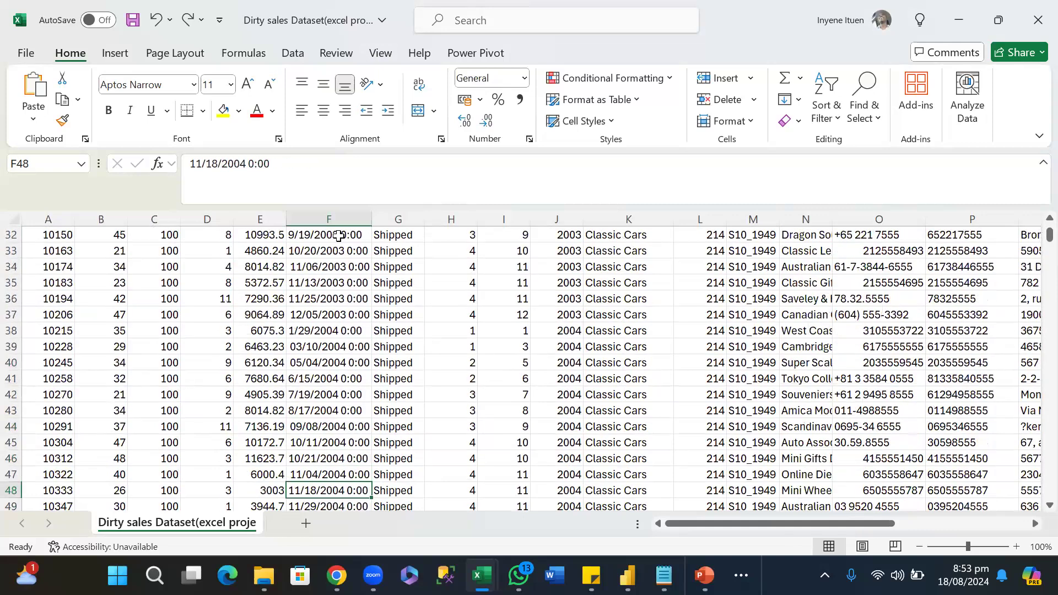
{"action": "key", "text": "Down"}
{"action": "key", "text": "Down"}
{"action": "key", "text": "Down"}
{"action": "key", "text": "Down"}
{"action": "key", "text": "Down"}
{"action": "key", "text": "Down"}
{"action": "key", "text": "Down"}
{"action": "key", "text": "Down"}
{"action": "key", "text": "Down"}
{"action": "key", "text": "Down"}
{"action": "key", "text": "Down"}
{"action": "key", "text": "Down"}
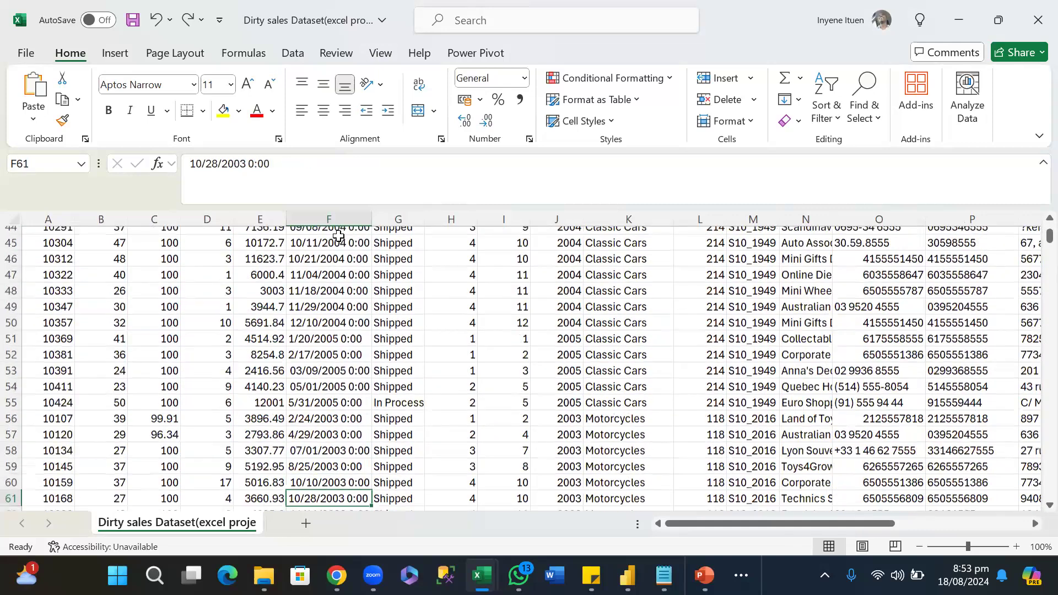
{"action": "key", "text": "Down"}
{"action": "key", "text": "Down"}
{"action": "key", "text": "Down"}
{"action": "key", "text": "Down"}
{"action": "key", "text": "Down"}
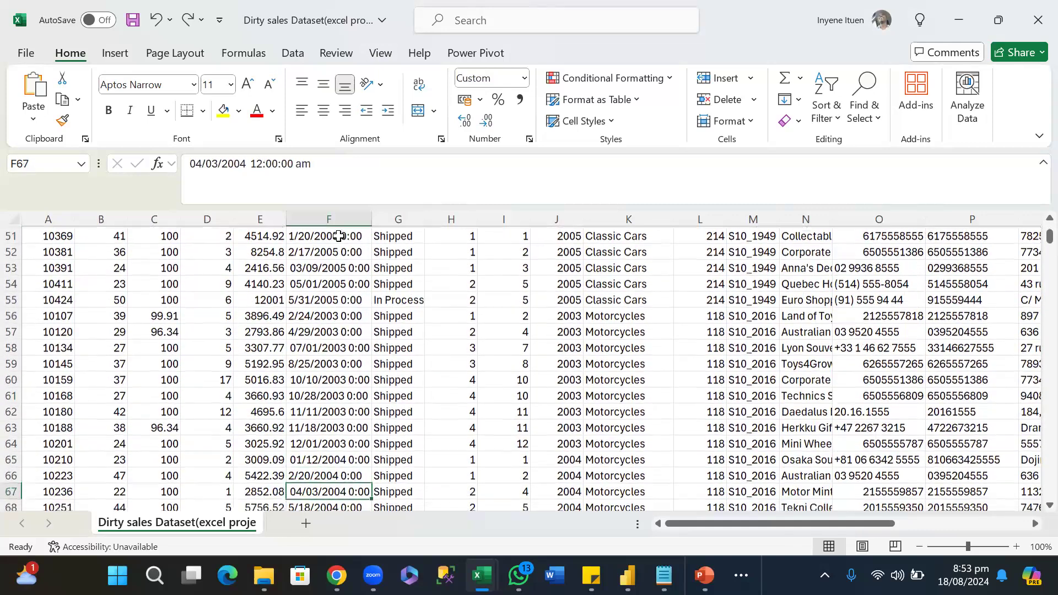
{"action": "key", "text": "Down"}
{"action": "key", "text": "Down"}
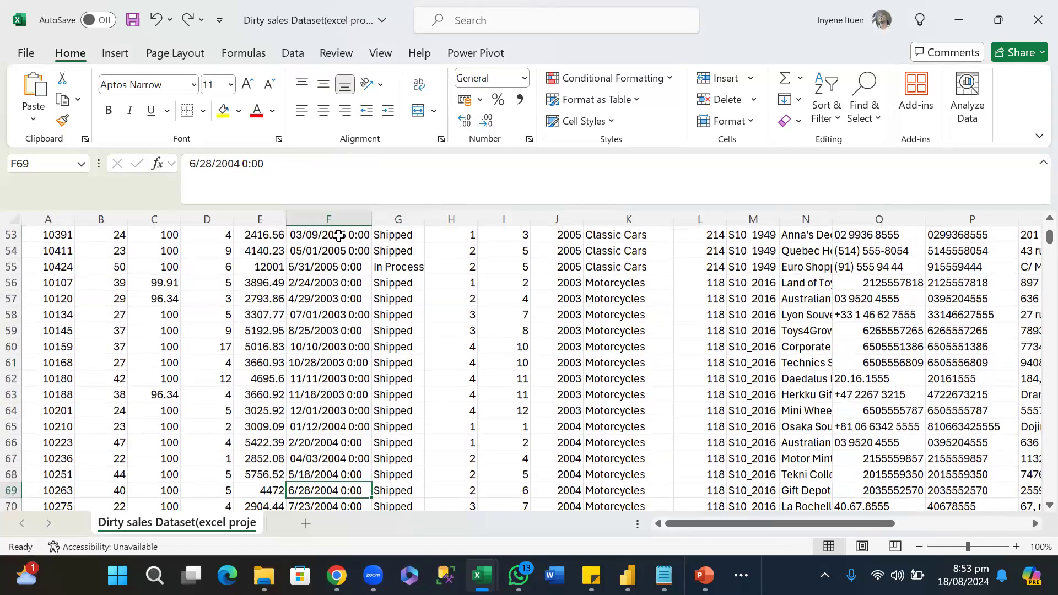
{"action": "key", "text": "Up"}
{"action": "key", "text": "Up"}
{"action": "key", "text": "Up"}
{"action": "key", "text": "Up"}
{"action": "key", "text": "Up"}
{"action": "key", "text": "Up"}
{"action": "key", "text": "Up"}
{"action": "key", "text": "Up"}
{"action": "key", "text": "Up"}
{"action": "key", "text": "Up"}
{"action": "key", "text": "Up"}
{"action": "key", "text": "Up"}
{"action": "key", "text": "Up"}
{"action": "key", "text": "Up"}
{"action": "key", "text": "Up"}
{"action": "key", "text": "Up"}
{"action": "key", "text": "Up"}
{"action": "key", "text": "Up"}
{"action": "key", "text": "Up"}
{"action": "key", "text": "Up"}
{"action": "key", "text": "Up"}
{"action": "key", "text": "Up"}
{"action": "key", "text": "Up"}
{"action": "key", "text": "Up"}
{"action": "key", "text": "Up"}
{"action": "key", "text": "Up"}
{"action": "key", "text": "Up"}
{"action": "key", "text": "Up"}
{"action": "key", "text": "Up"}
{"action": "key", "text": "Up"}
{"action": "key", "text": "Up"}
{"action": "key", "text": "Up"}
{"action": "key", "text": "Up"}
{"action": "key", "text": "Up"}
{"action": "key", "text": "Up"}
{"action": "key", "text": "Up"}
{"action": "key", "text": "Up"}
{"action": "key", "text": "Up"}
{"action": "key", "text": "Up"}
{"action": "key", "text": "Up"}
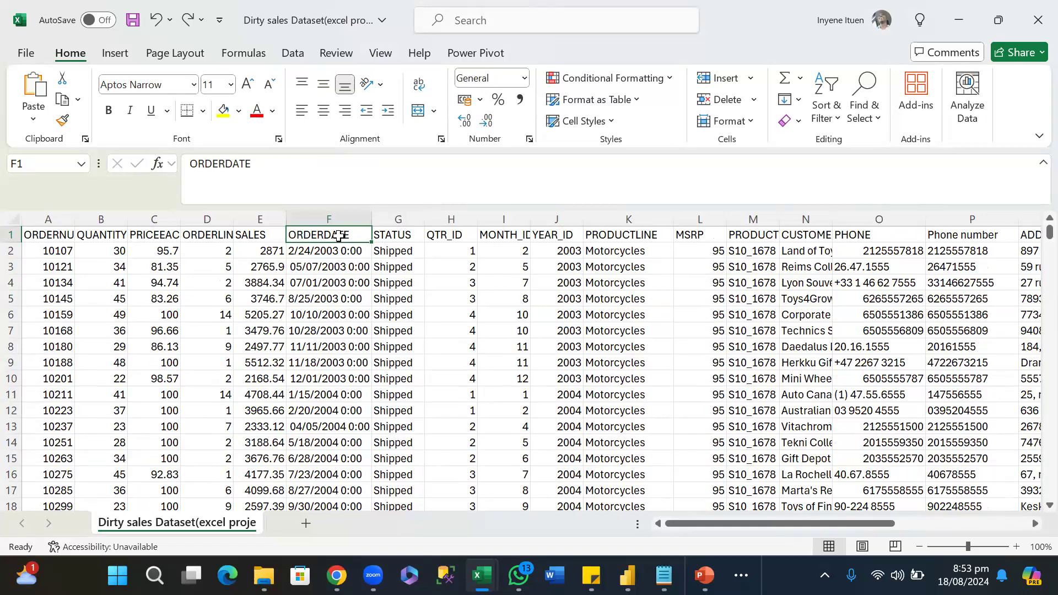
Compare the stored contents of the first few ORDERDATE entries below the header, ending back at F1.
{"action": "key", "text": "Down"}
{"action": "key", "text": "Down"}
{"action": "key", "text": "Down"}
{"action": "key", "text": "Down"}
{"action": "key", "text": "Down"}
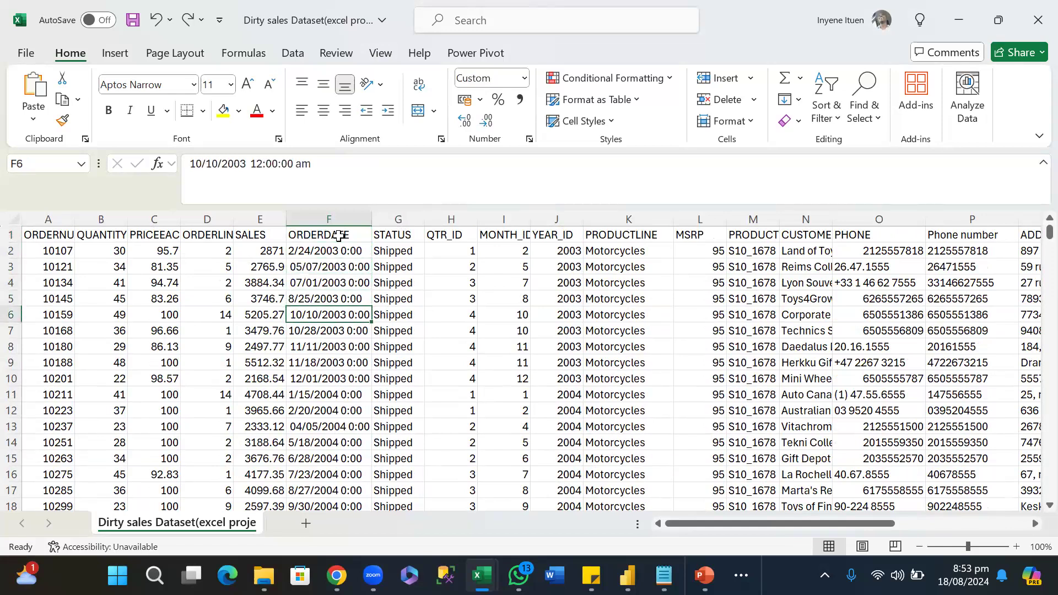
{"action": "key", "text": "Down"}
{"action": "key", "text": "Down"}
{"action": "key", "text": "Down"}
{"action": "key", "text": "Down"}
{"action": "key", "text": "Down"}
{"action": "key", "text": "Down"}
{"action": "key", "text": "Down"}
{"action": "key", "text": "Up"}
{"action": "key", "text": "Up"}
{"action": "key", "text": "Up"}
{"action": "key", "text": "Up"}
{"action": "key", "text": "Up"}
{"action": "key", "text": "Up"}
{"action": "key", "text": "Up"}
{"action": "key", "text": "Up"}
{"action": "key", "text": "Up"}
{"action": "key", "text": "Up"}
{"action": "key", "text": "Up"}
{"action": "key", "text": "Down"}
{"action": "key", "text": "Down"}
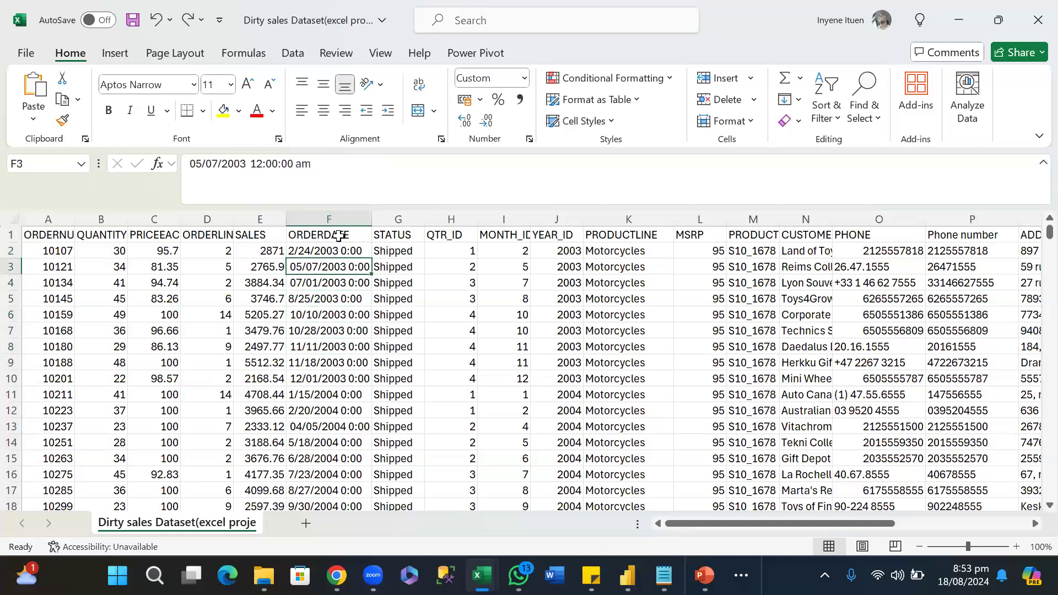
{"action": "key", "text": "Down"}
{"action": "key", "text": "Down"}
{"action": "key", "text": "Down"}
{"action": "key", "text": "Down"}
{"action": "key", "text": "Down"}
{"action": "key", "text": "Down"}
{"action": "key", "text": "Down"}
{"action": "key", "text": "Up"}
{"action": "key", "text": "Up"}
{"action": "key", "text": "Up"}
{"action": "key", "text": "Up"}
{"action": "key", "text": "Up"}
{"action": "key", "text": "Up"}
{"action": "key", "text": "Up"}
{"action": "key", "text": "Up"}
{"action": "key", "text": "Up"}
{"action": "key", "text": "Up"}
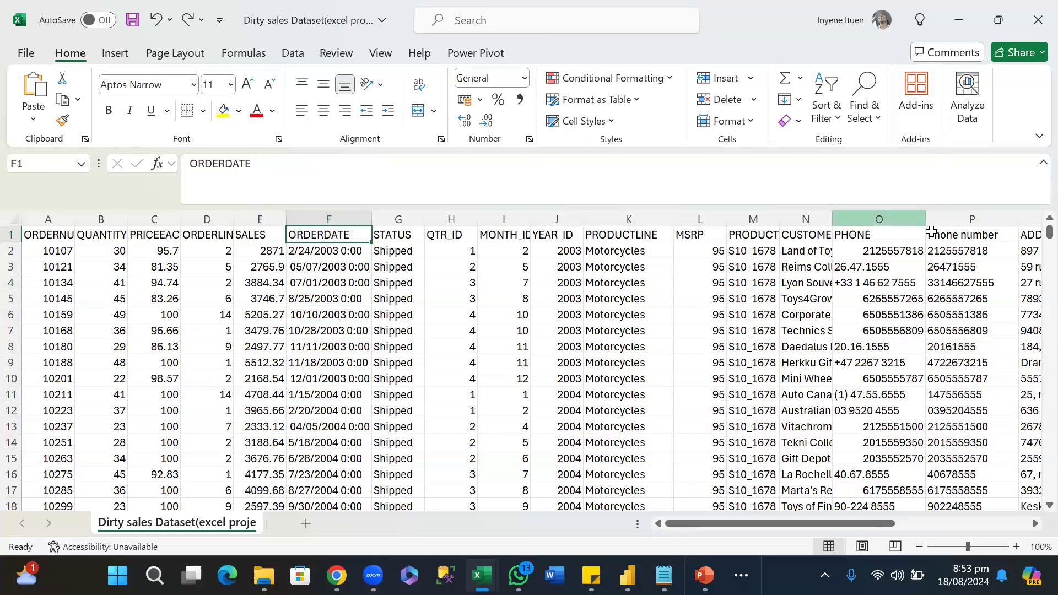
Hide the original PHONE column O, leaving the Phone number column in view.
{"action": "left_click", "coordinate": [878, 211]}
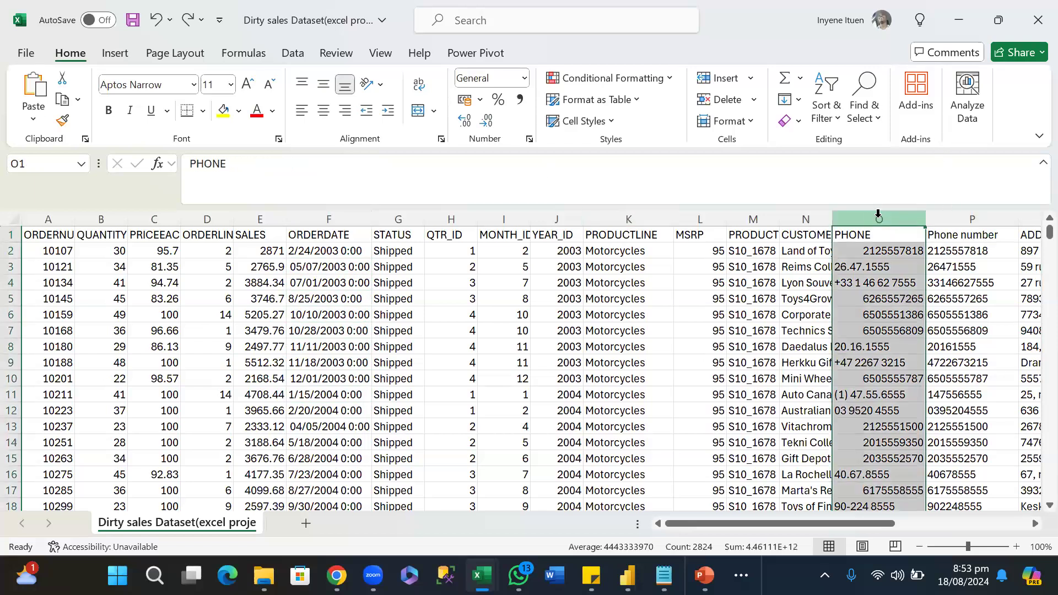
{"action": "right_click", "coordinate": [880, 219]}
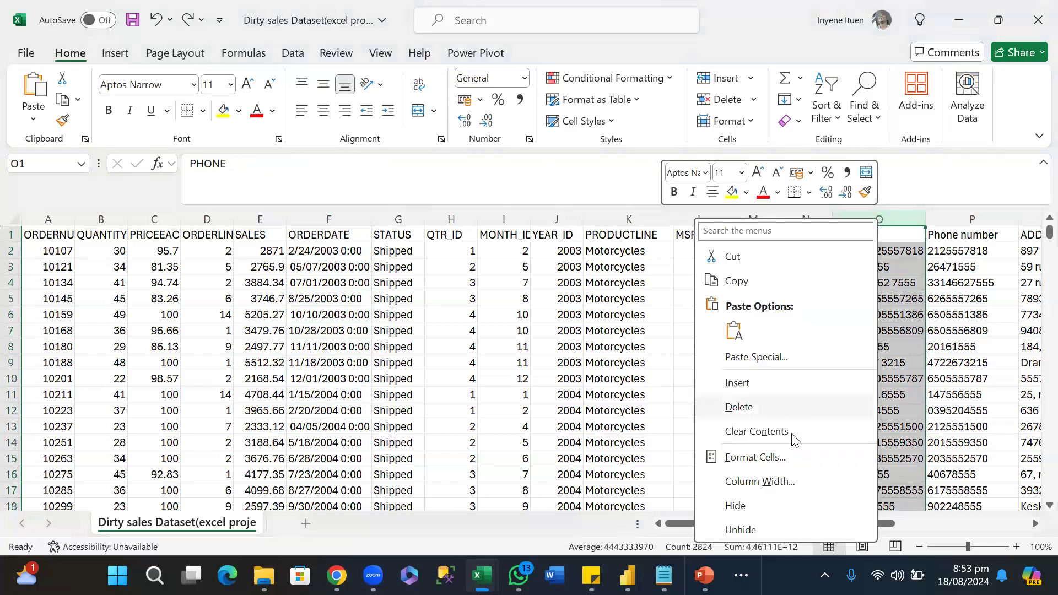
{"action": "left_click", "coordinate": [774, 512]}
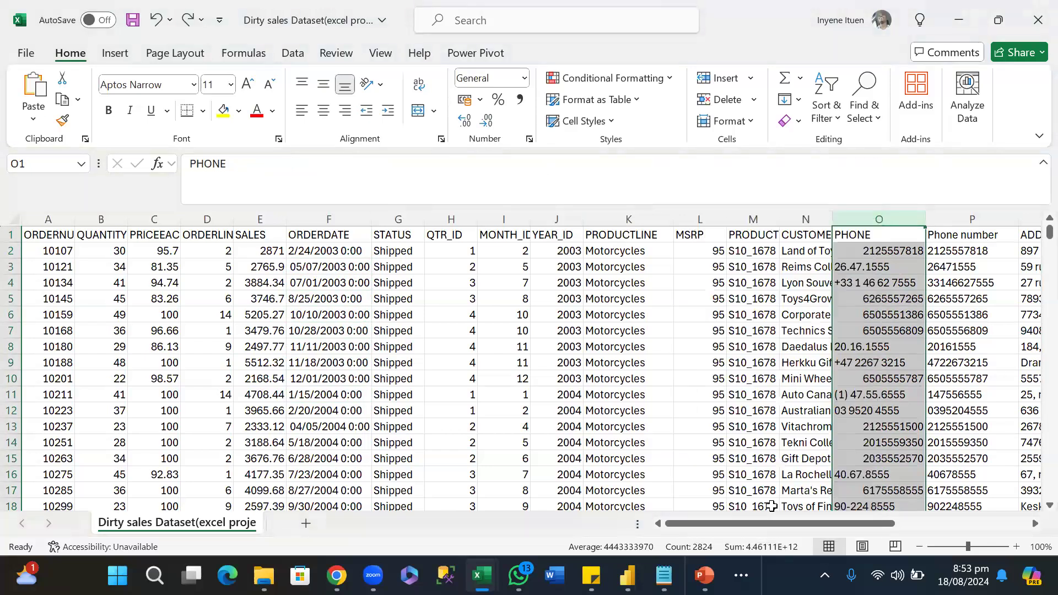
{"action": "left_click", "coordinate": [867, 271]}
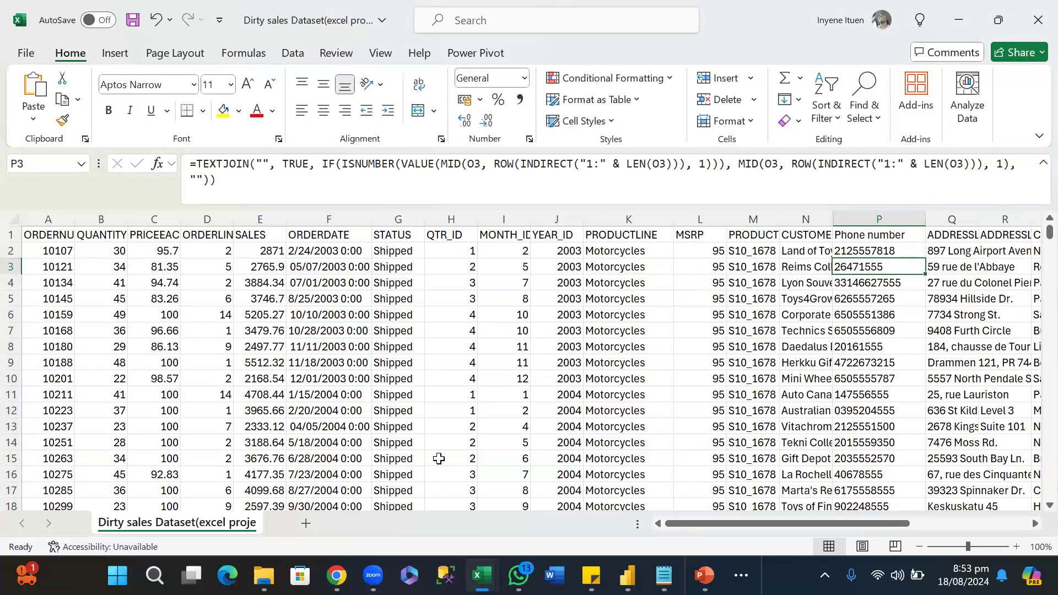
Examine the ORDERDATE entries from F2 to F9 once more for differences in date and time format.
{"action": "left_click", "coordinate": [327, 252]}
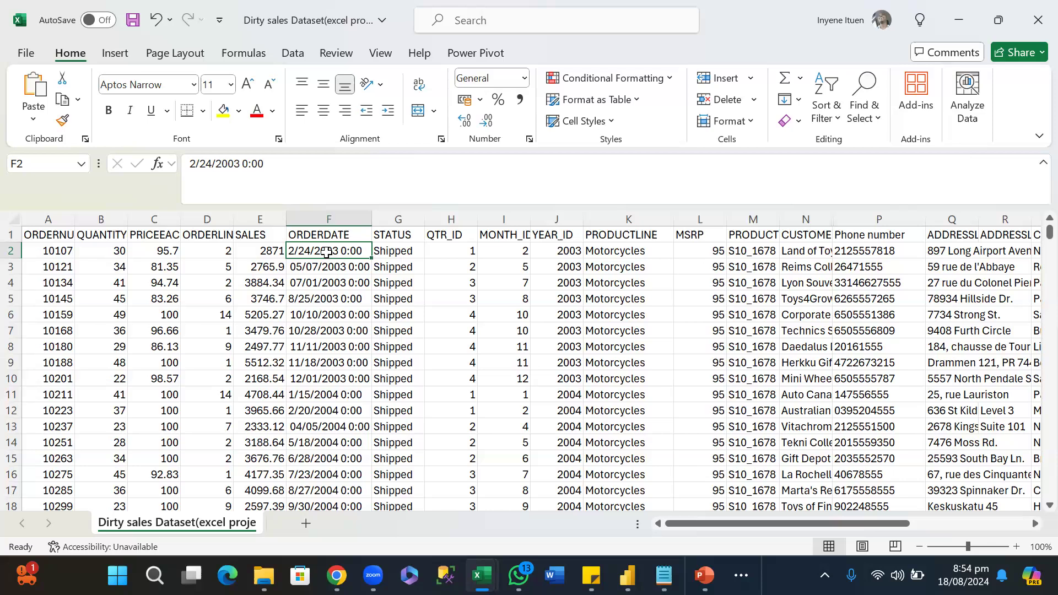
{"action": "key", "text": "Down"}
{"action": "key", "text": "Down"}
{"action": "key", "text": "Down"}
{"action": "key", "text": "Down"}
{"action": "key", "text": "Down"}
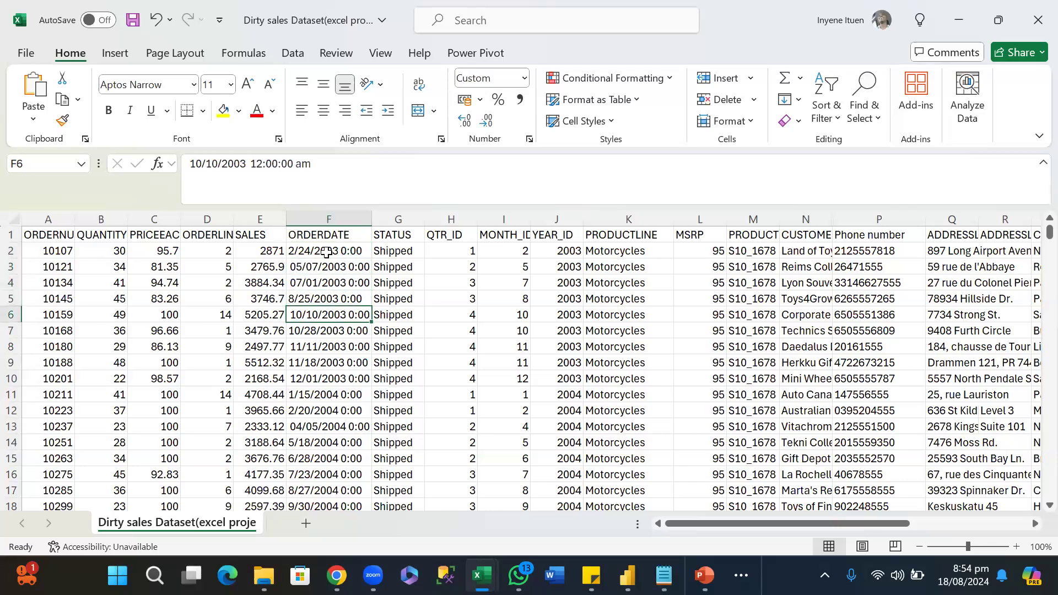
{"action": "key", "text": "Down"}
{"action": "key", "text": "Down"}
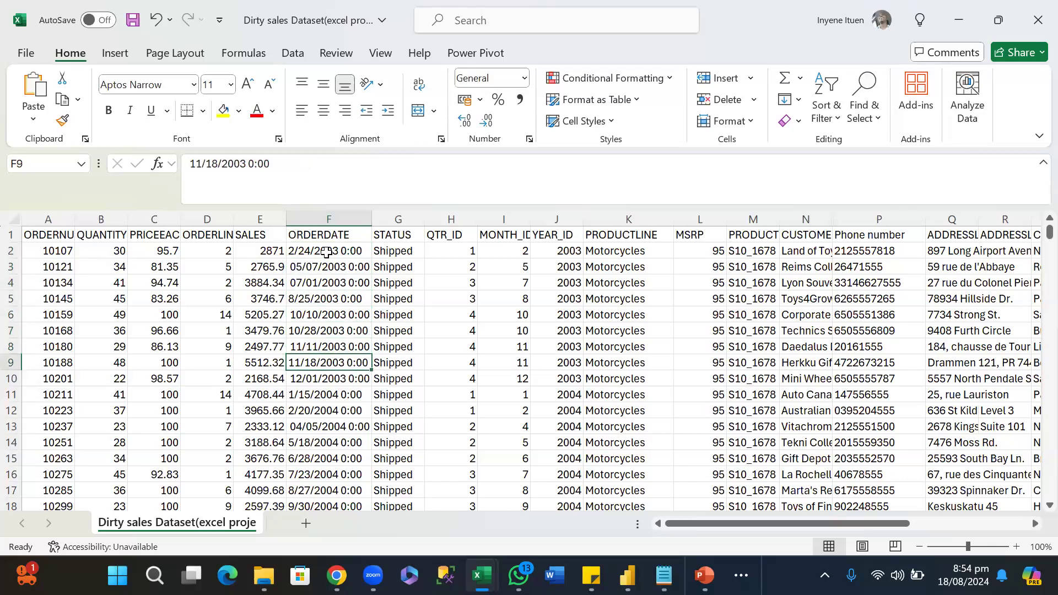
{"action": "key", "text": "Up"}
{"action": "key", "text": "Up"}
{"action": "key", "text": "Up"}
{"action": "key", "text": "Up"}
{"action": "key", "text": "Up"}
{"action": "key", "text": "Up"}
{"action": "key", "text": "Up"}
{"action": "key", "text": "Up"}
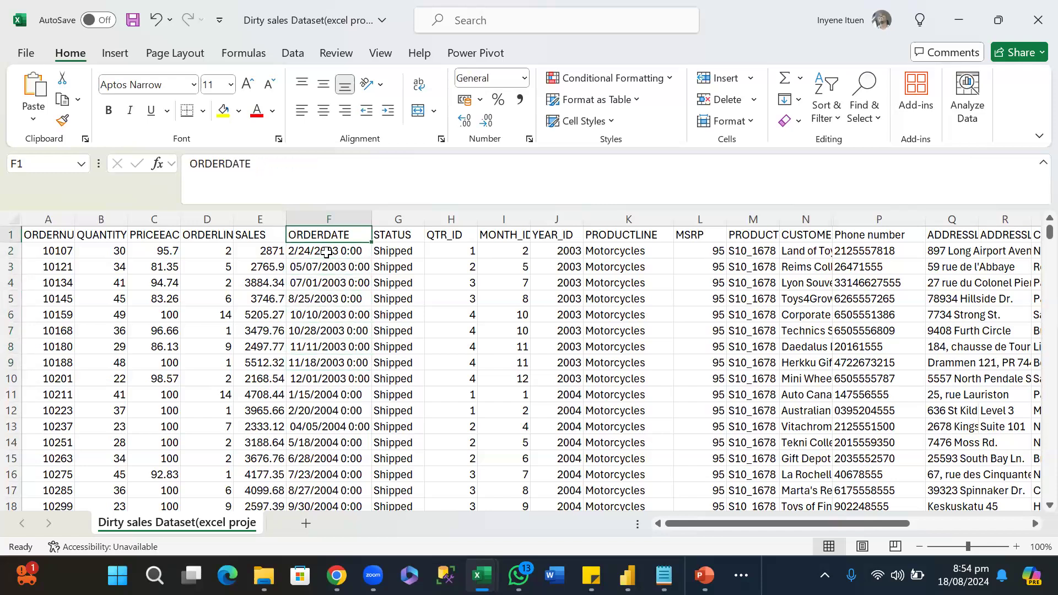
{"action": "key", "text": "Down"}
{"action": "key", "text": "Down"}
{"action": "key", "text": "Down"}
{"action": "key", "text": "Down"}
{"action": "key", "text": "Down"}
{"action": "key", "text": "Down"}
{"action": "key", "text": "Down"}
{"action": "key", "text": "Down"}
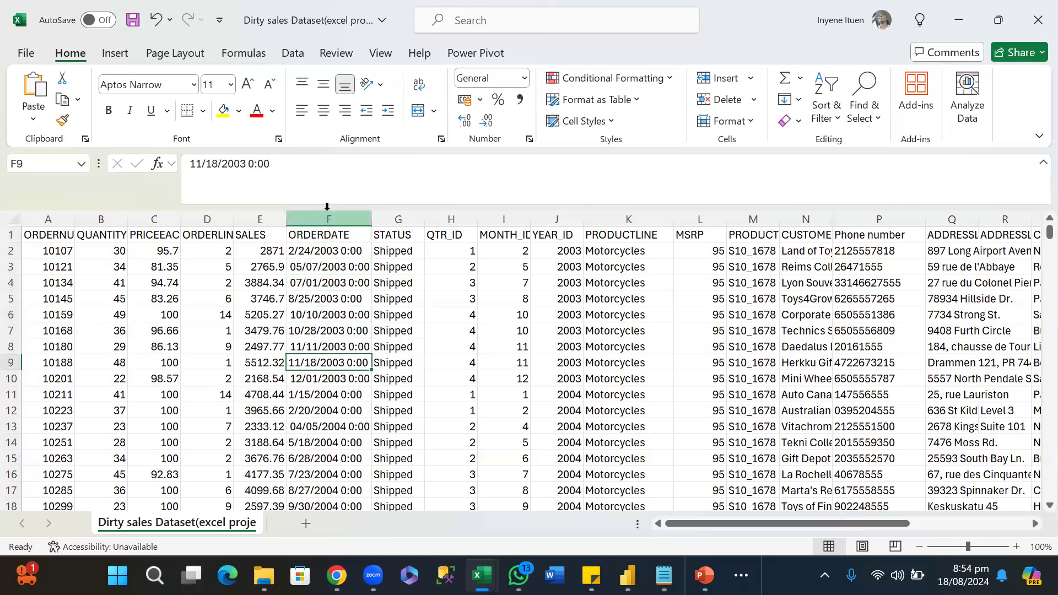
Format all ORDERDATE values from F2 to the last row as dates of type 14/03/2012 with the English (Nigeria) locale.
{"action": "left_click", "coordinate": [325, 252]}
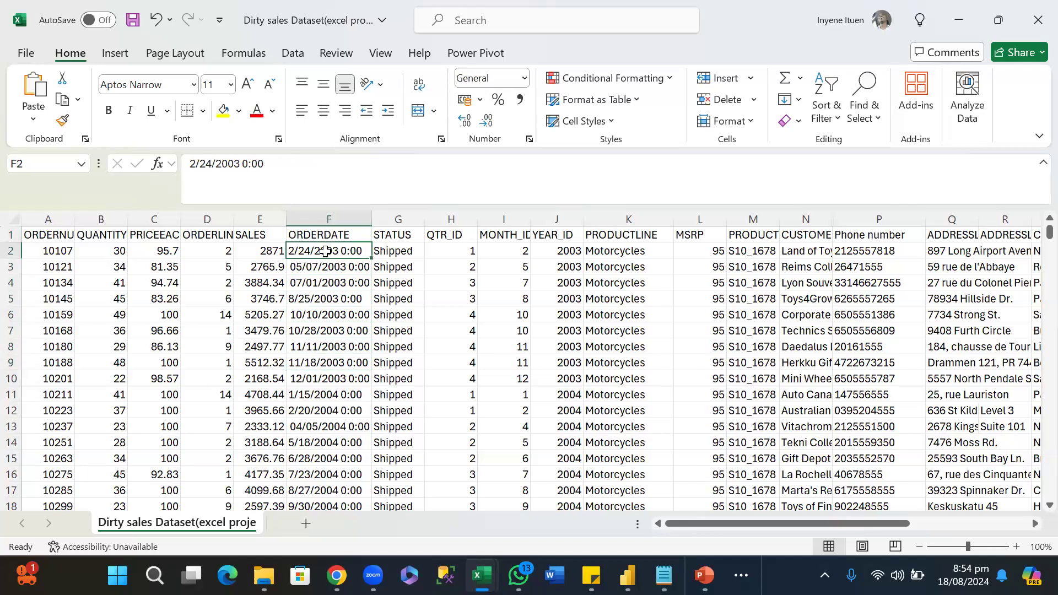
{"action": "key", "text": "ctrl+shift+Down"}
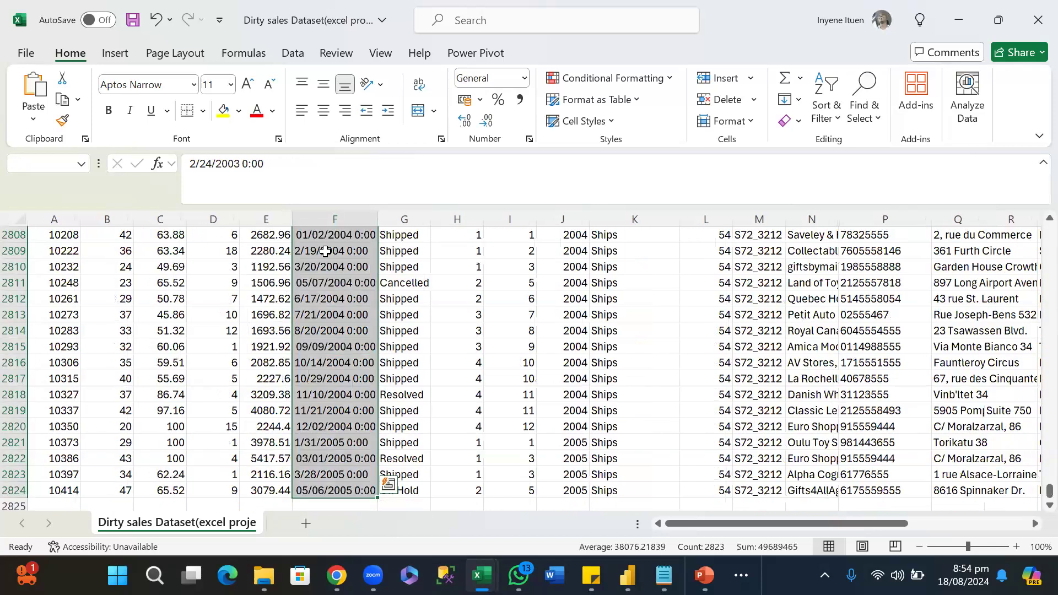
{"action": "right_click", "coordinate": [326, 278]}
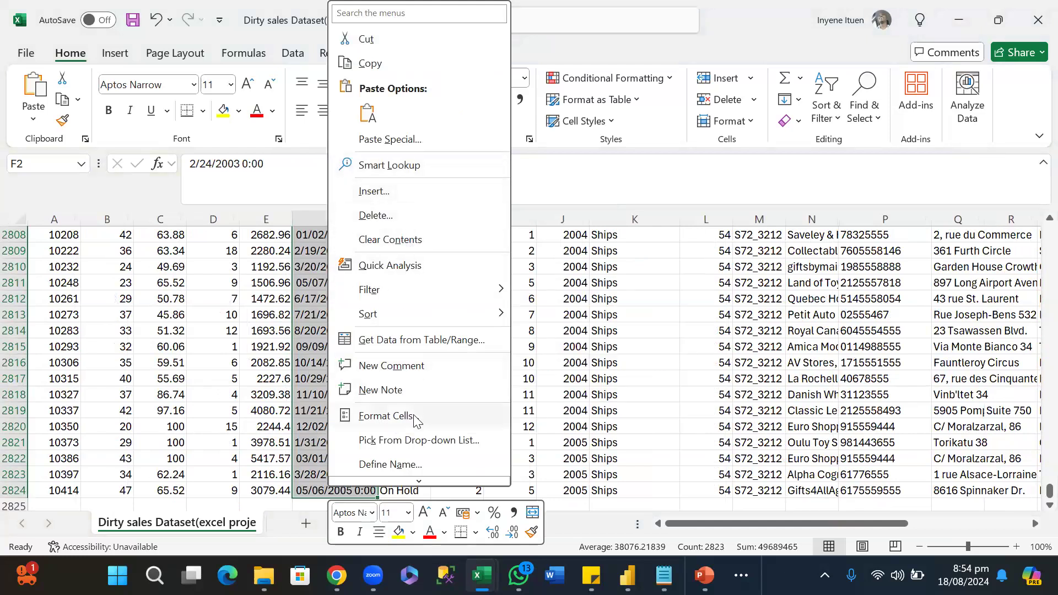
{"action": "left_click", "coordinate": [386, 416]}
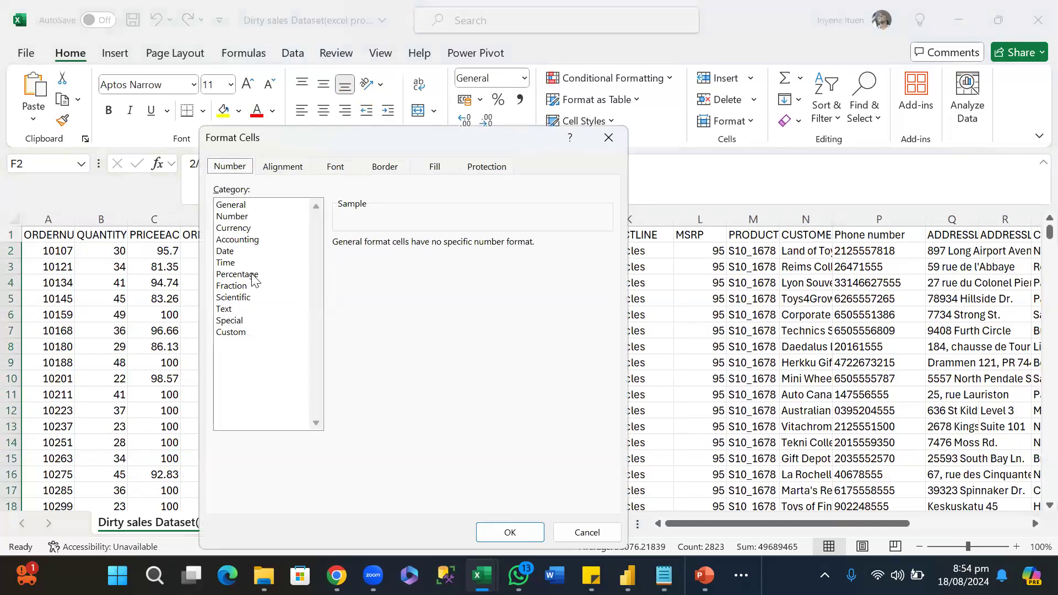
{"action": "left_click", "coordinate": [227, 252]}
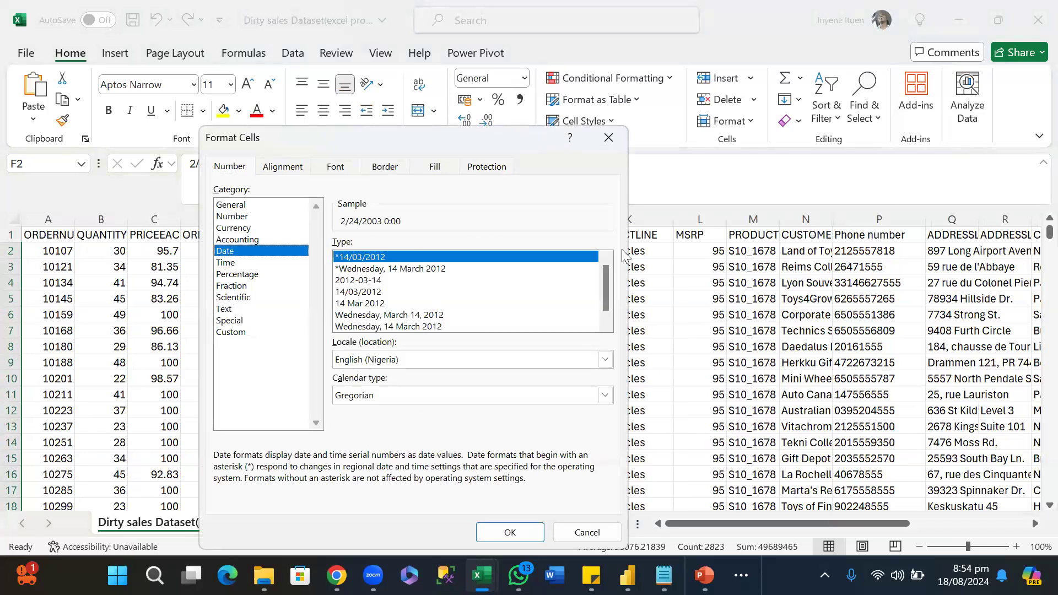
{"action": "left_click_drag", "start_coordinate": [608, 280], "coordinate": [609, 301]}
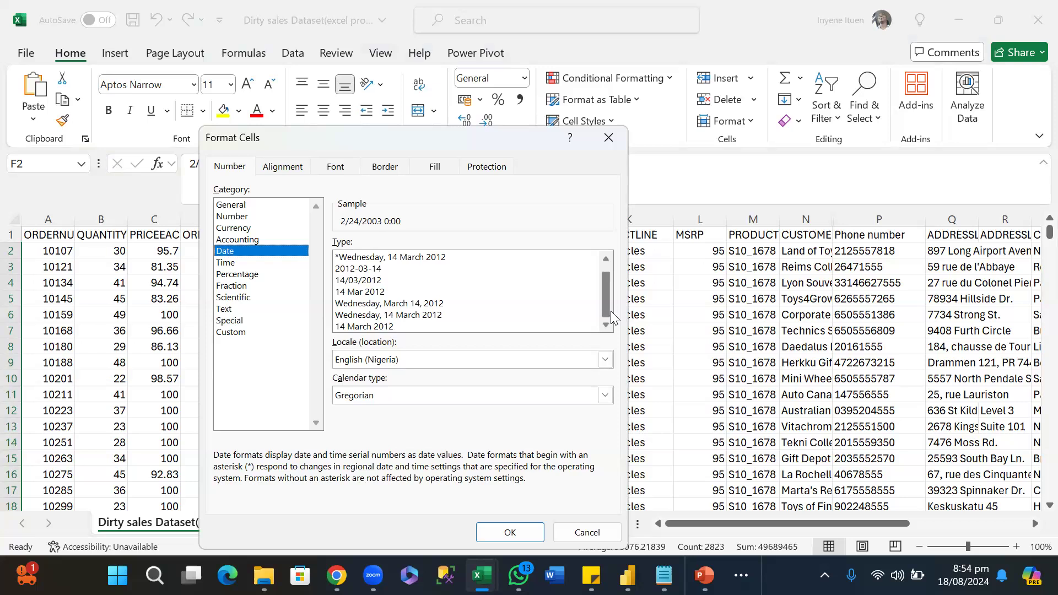
{"action": "left_click", "coordinate": [606, 360]}
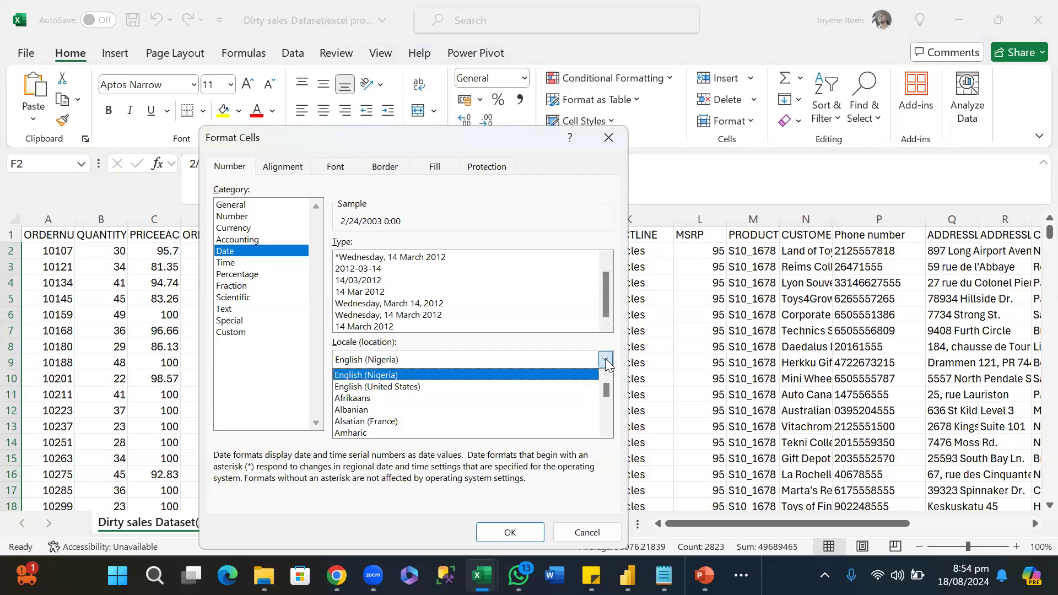
{"action": "left_click", "coordinate": [605, 360]}
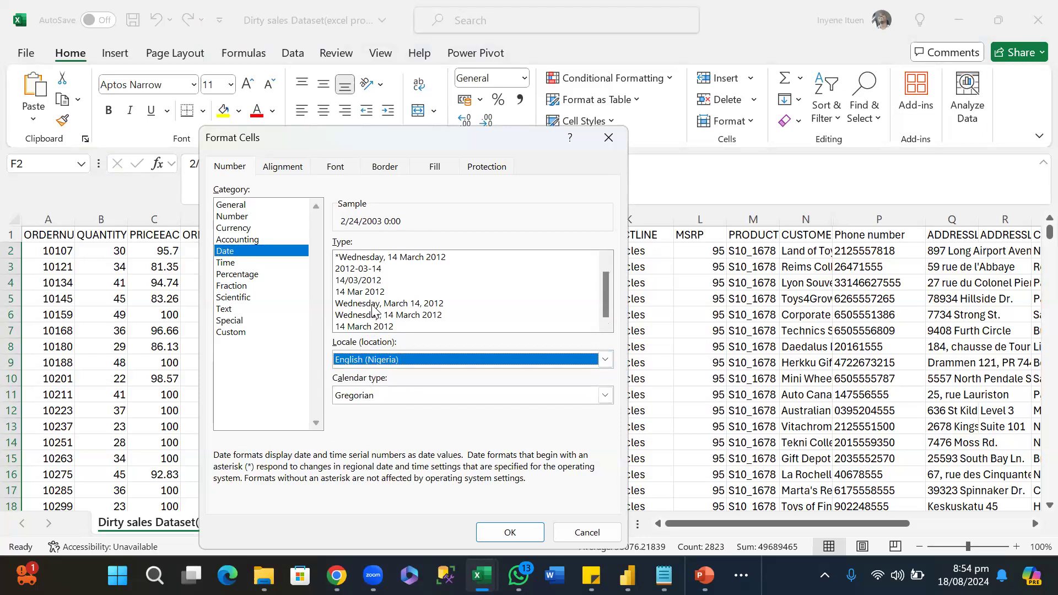
{"action": "left_click", "coordinate": [366, 281]}
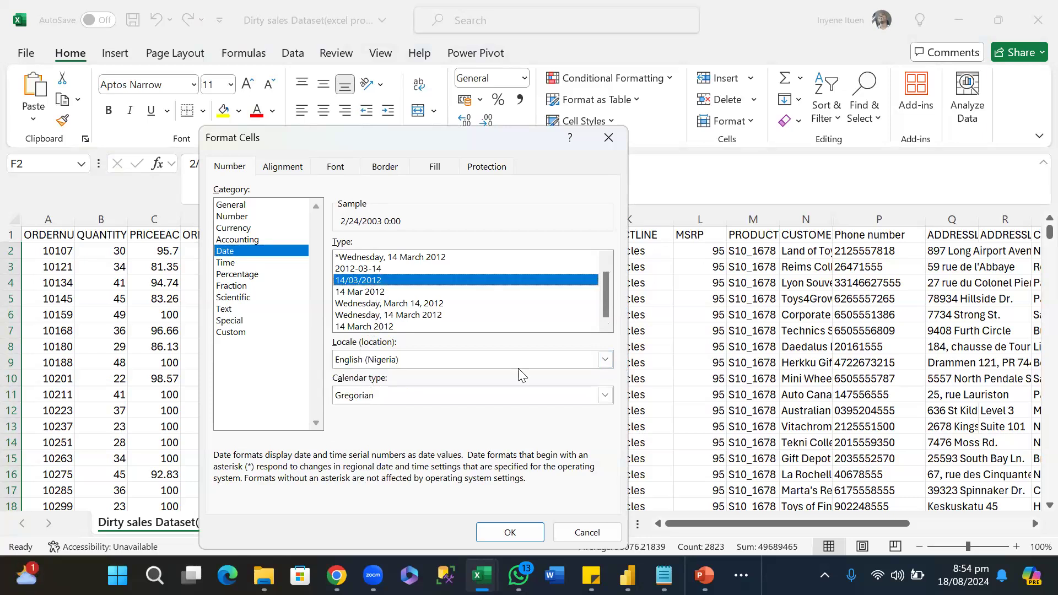
{"action": "left_click", "coordinate": [511, 533]}
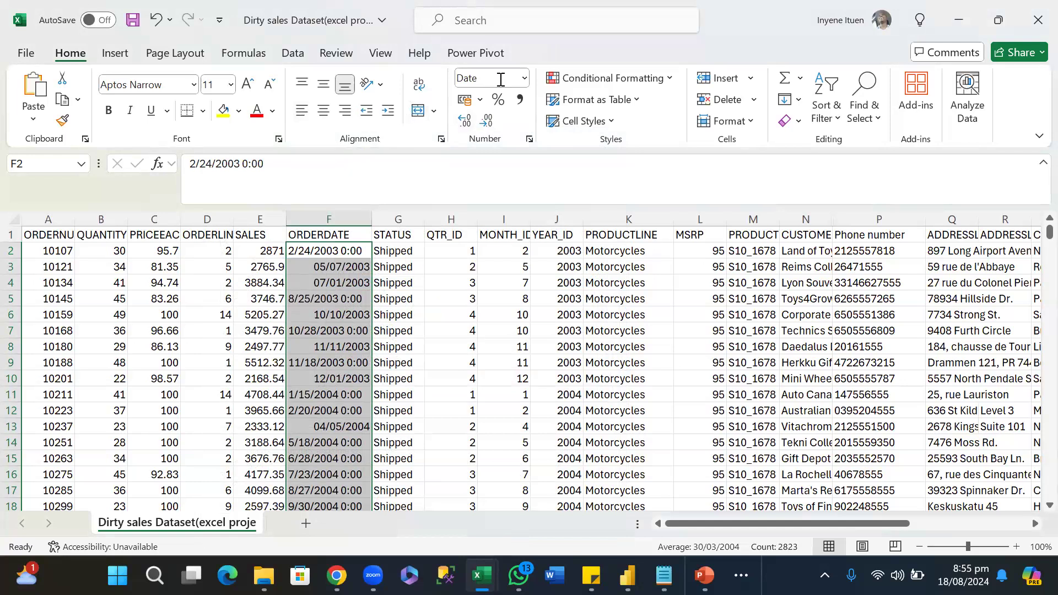
Try the Short Date and Text number formats on the selected ORDERDATE values.
{"action": "left_click", "coordinate": [525, 79]}
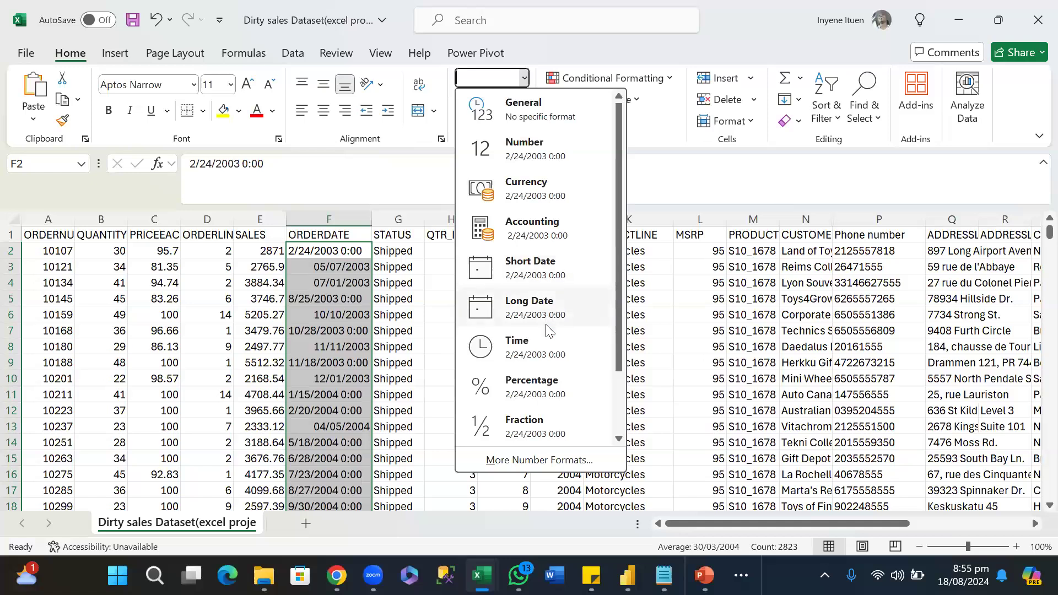
{"action": "left_click", "coordinate": [545, 276]}
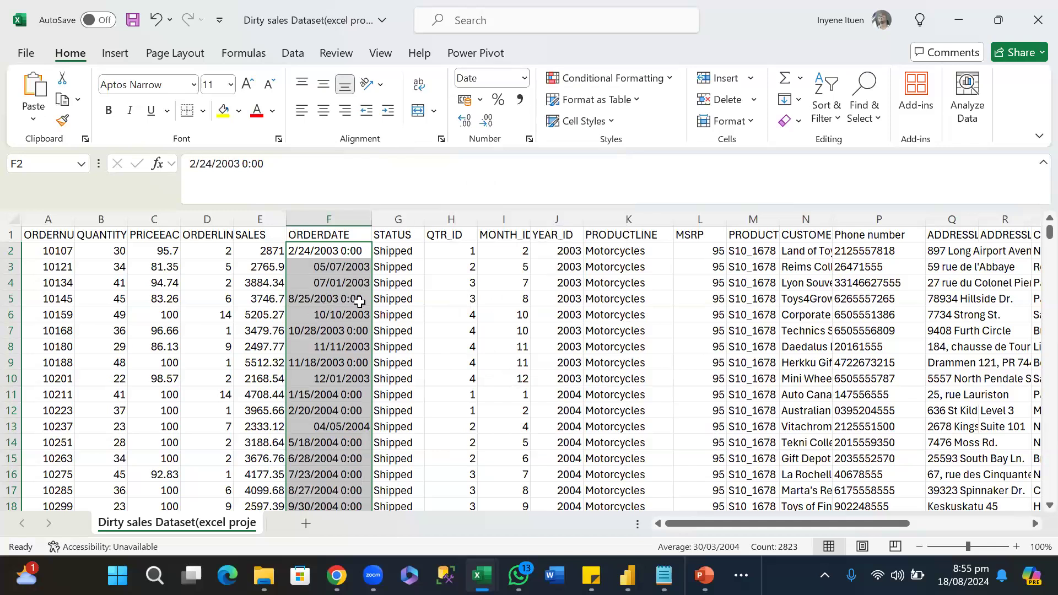
{"action": "left_click", "coordinate": [523, 81]}
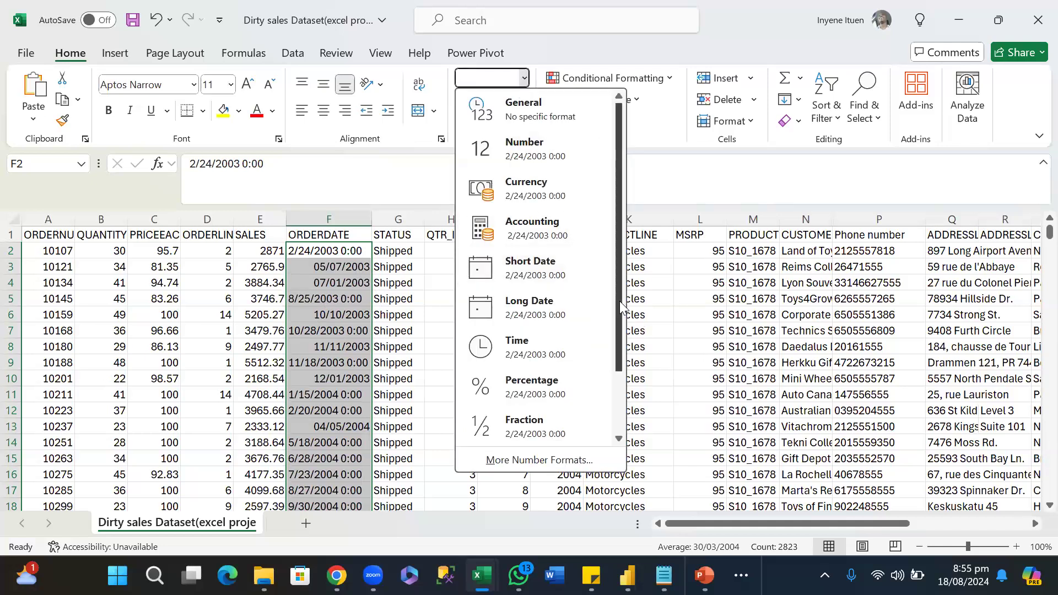
{"action": "mouse_move", "coordinate": [619, 299]}
{"action": "left_mouse_down"}
{"action": "mouse_move", "coordinate": [633, 405]}
{"action": "mouse_move", "coordinate": [625, 280]}
{"action": "left_mouse_up"}
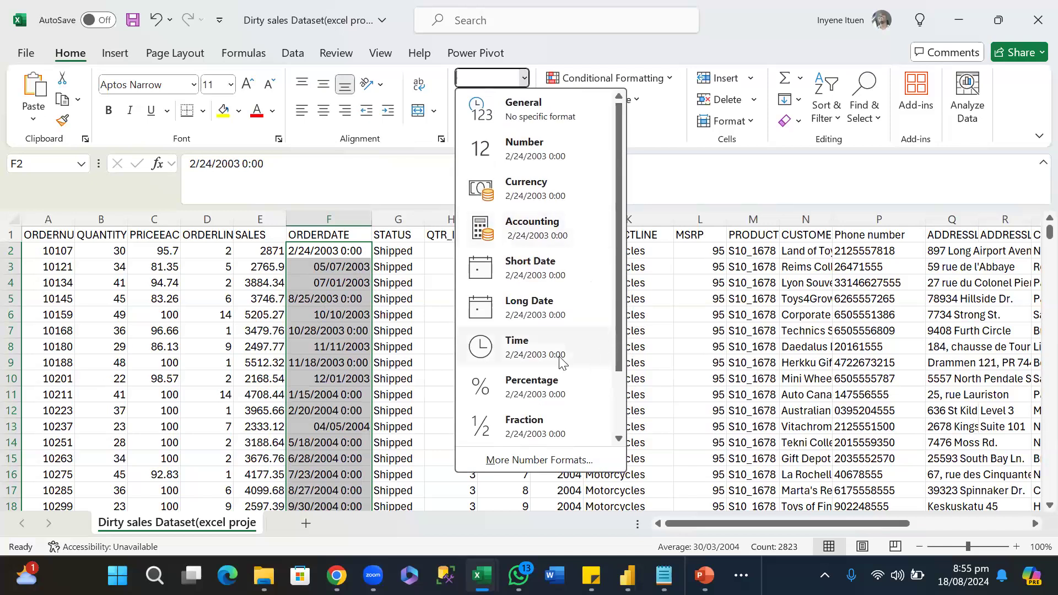
{"action": "left_click_drag", "start_coordinate": [623, 369], "coordinate": [629, 425]}
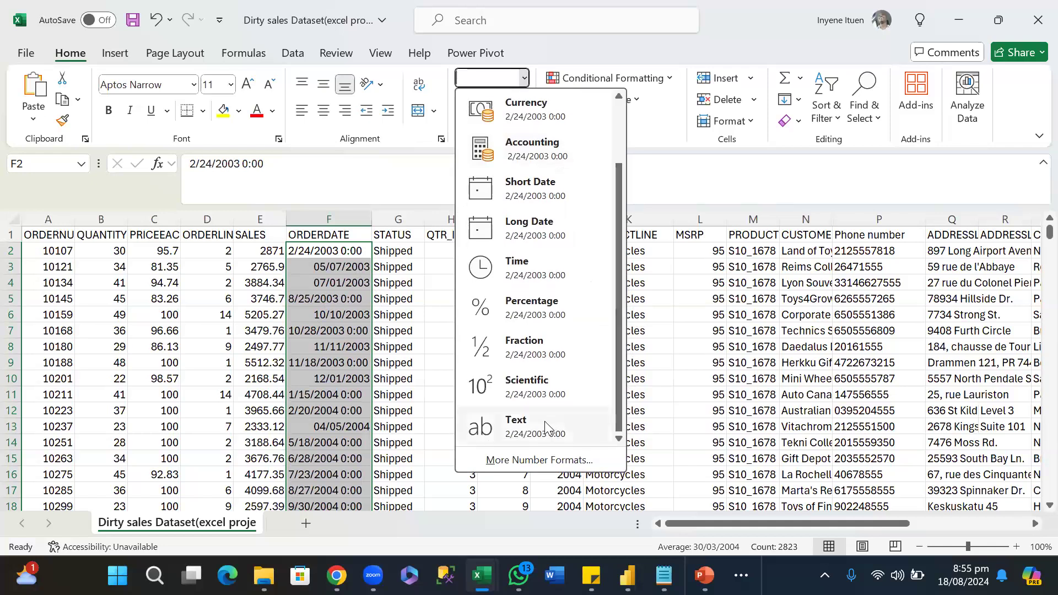
{"action": "left_click", "coordinate": [544, 428]}
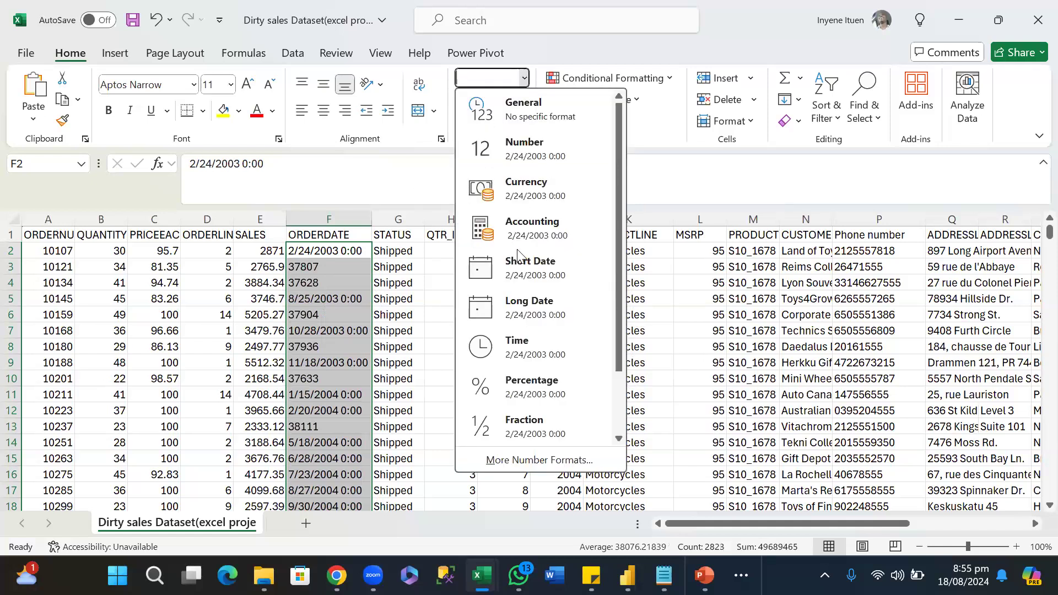
Apply the Short Date format to the selected ORDERDATE values and align them left.
{"action": "left_click", "coordinate": [553, 275]}
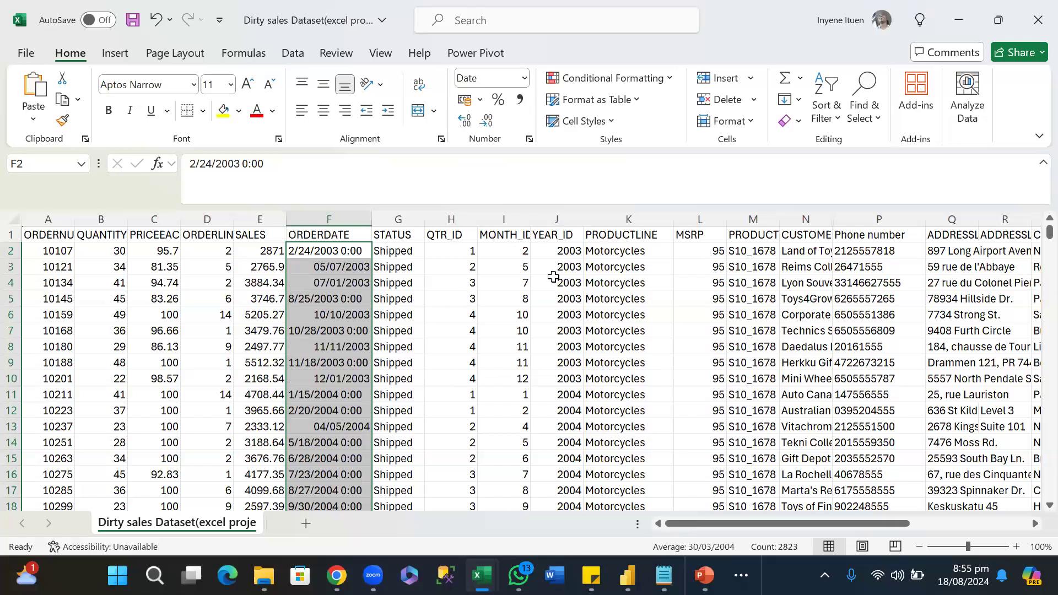
{"action": "left_click", "coordinate": [307, 116]}
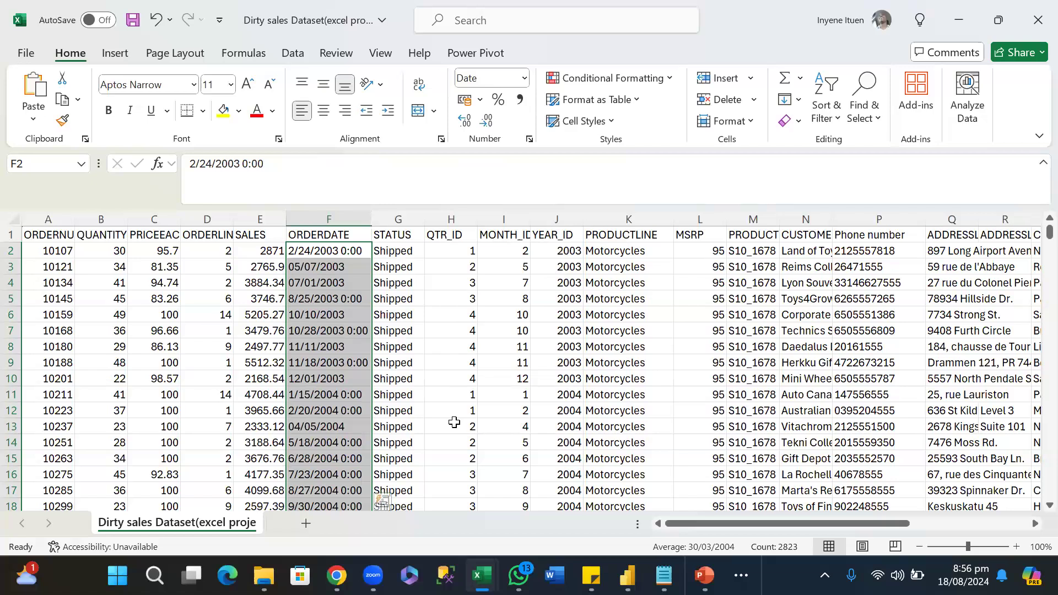
{"action": "left_click", "coordinate": [418, 415]}
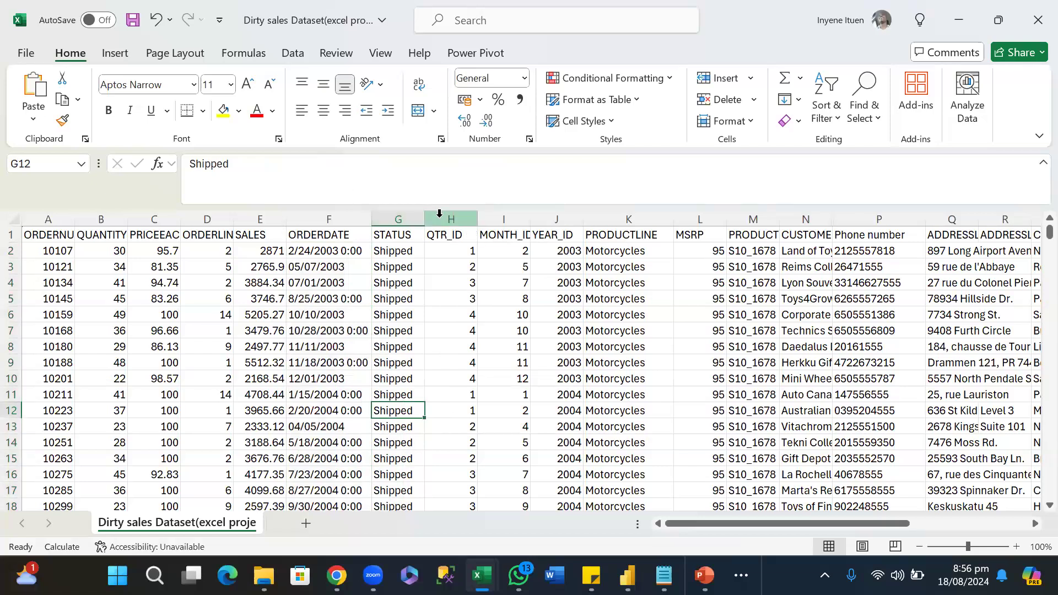
Insert an empty column between ORDERDATE and STATUS.
{"action": "left_click", "coordinate": [410, 215]}
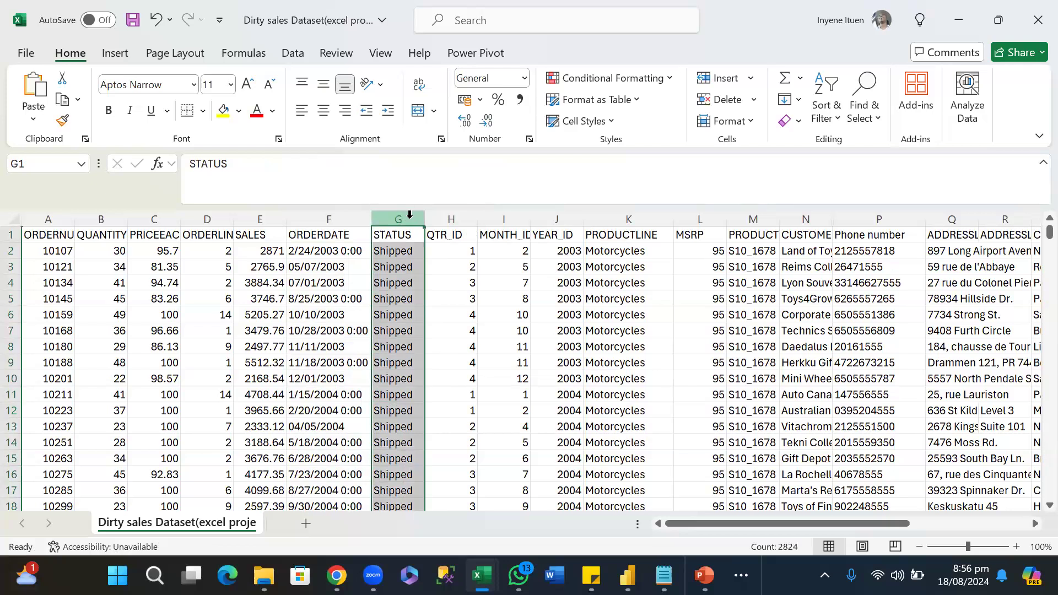
{"action": "right_click", "coordinate": [410, 217]}
{"action": "left_click", "coordinate": [496, 385]}
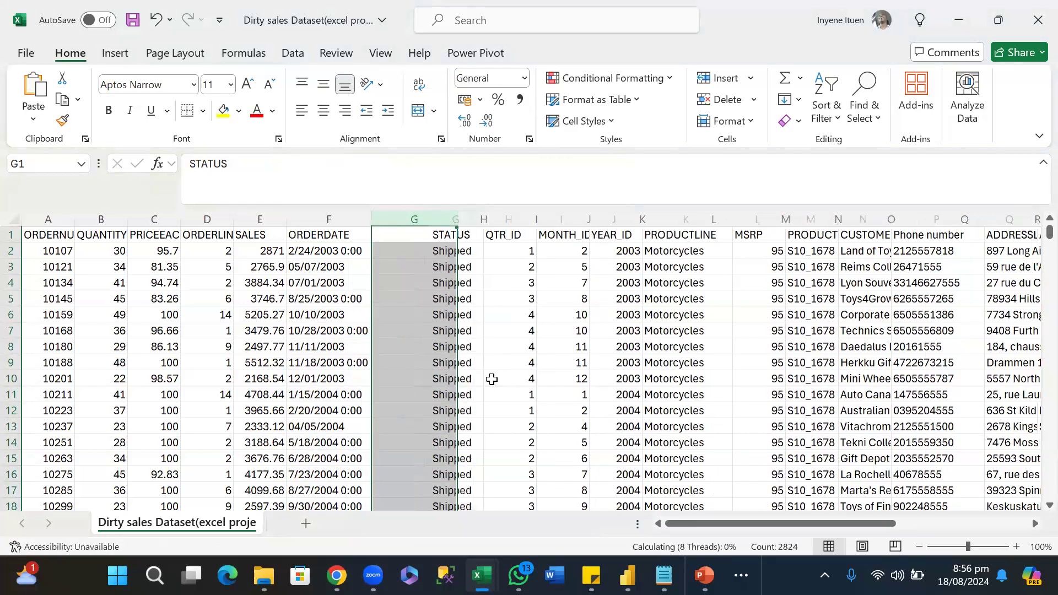
Try to convert the first order date with the formula =DATE(F2) in G2.
{"action": "left_click", "coordinate": [410, 246]}
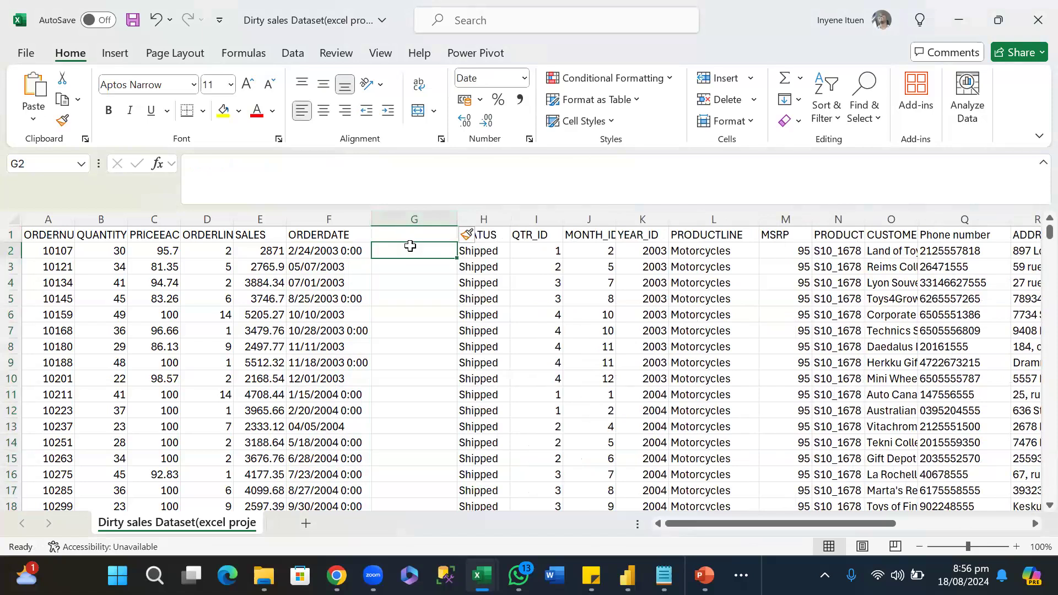
{"action": "type", "text": "="}
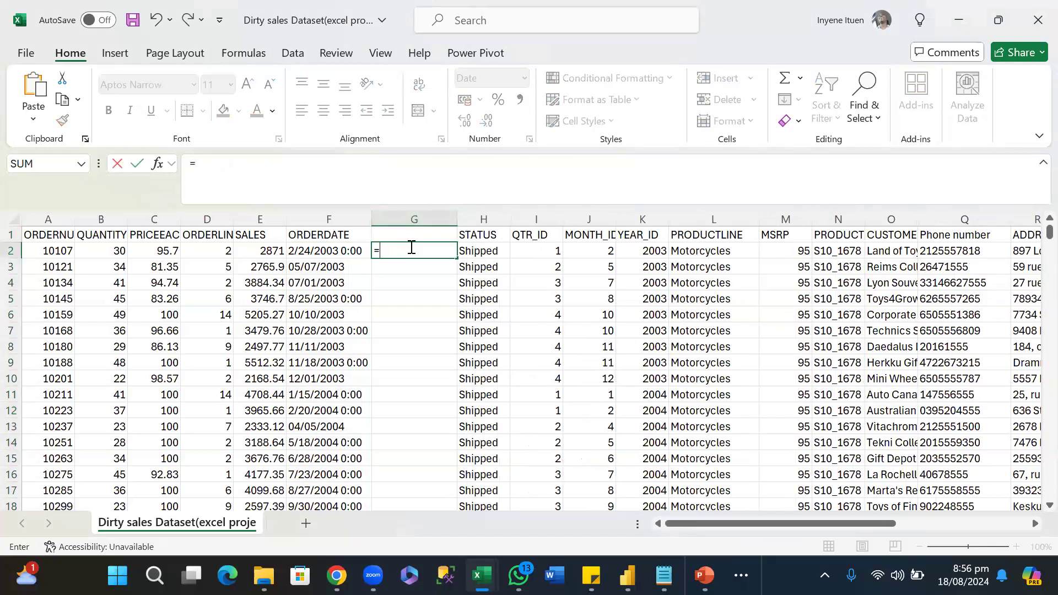
{"action": "type", "text": "D"}
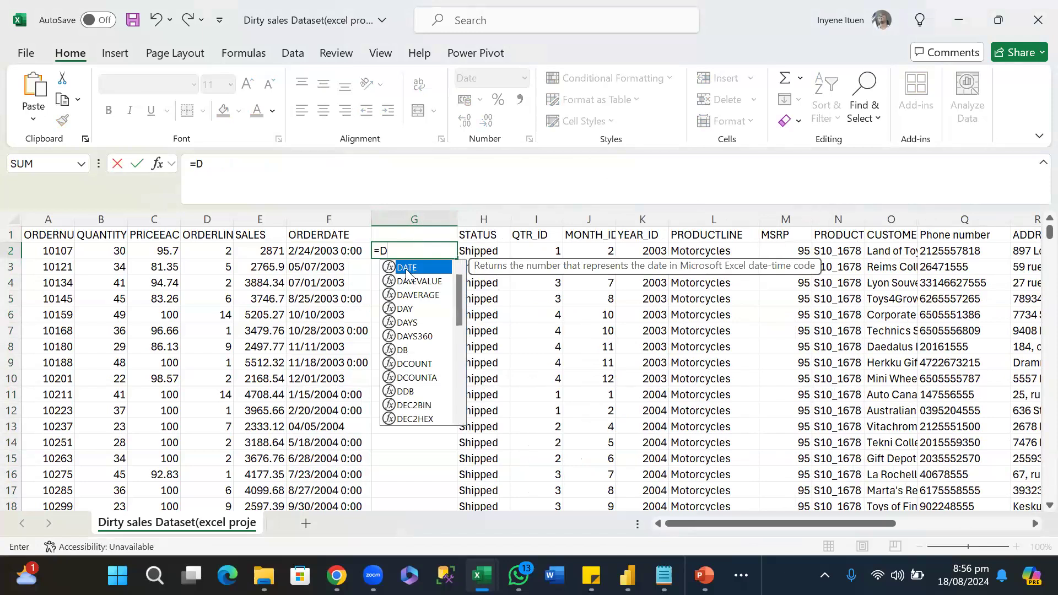
{"action": "double_click", "coordinate": [407, 269]}
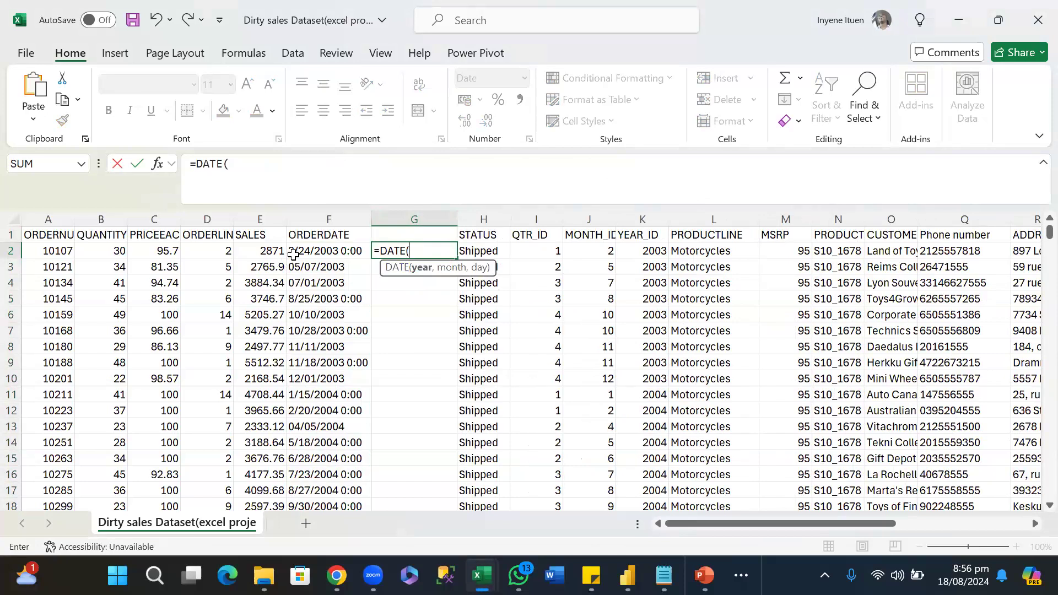
{"action": "left_click", "coordinate": [310, 249]}
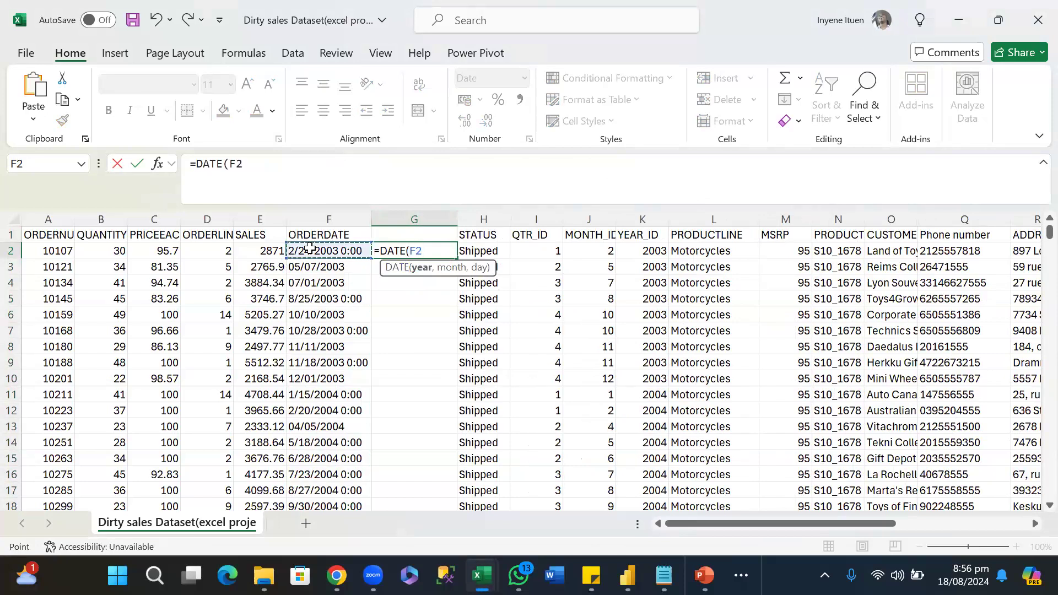
{"action": "type", "text": ")"}
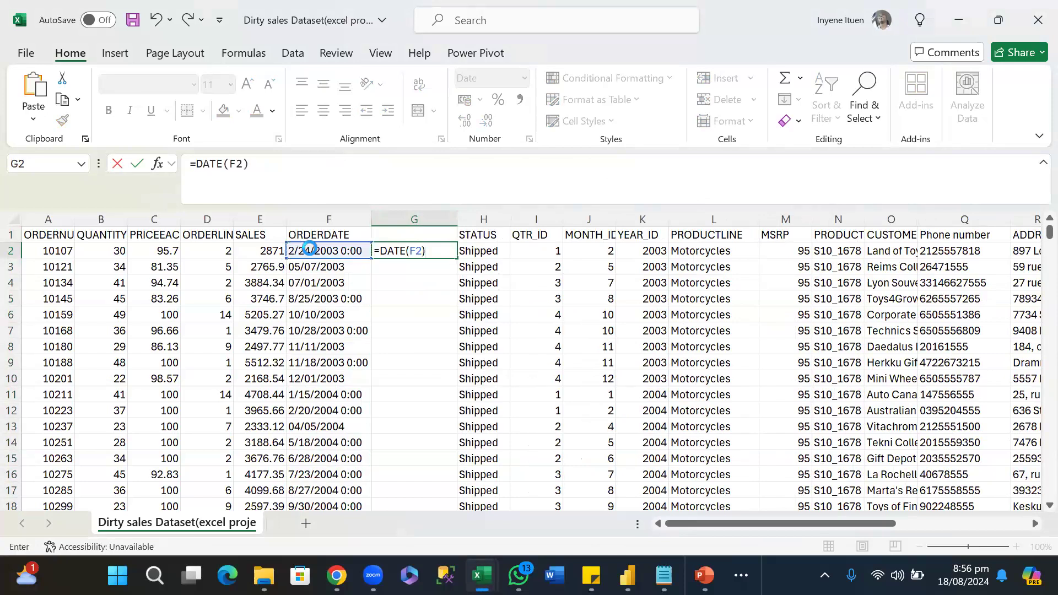
{"action": "key", "text": "Return"}
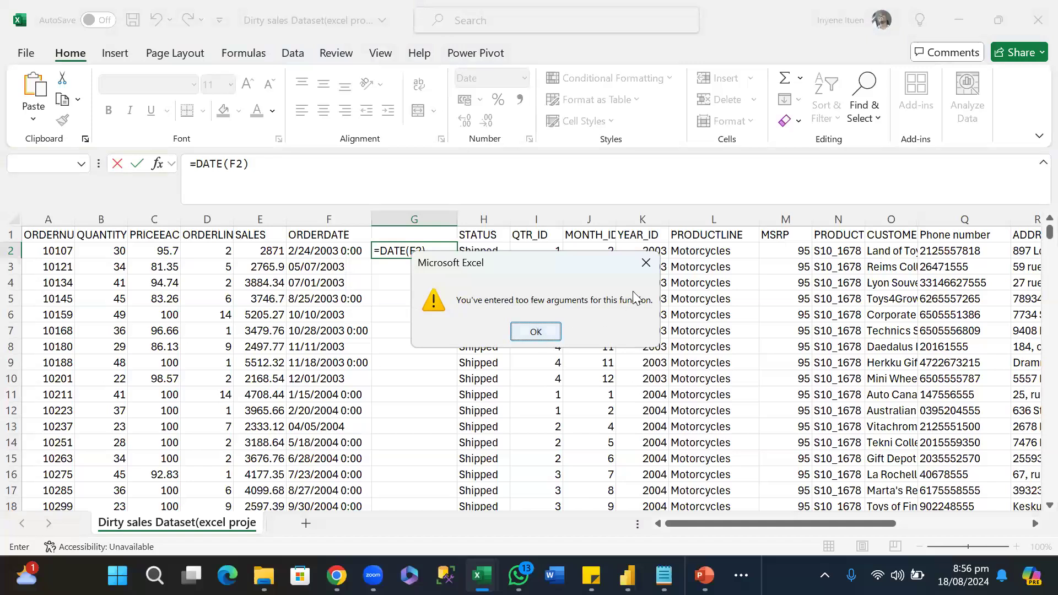
{"action": "left_click", "coordinate": [646, 264]}
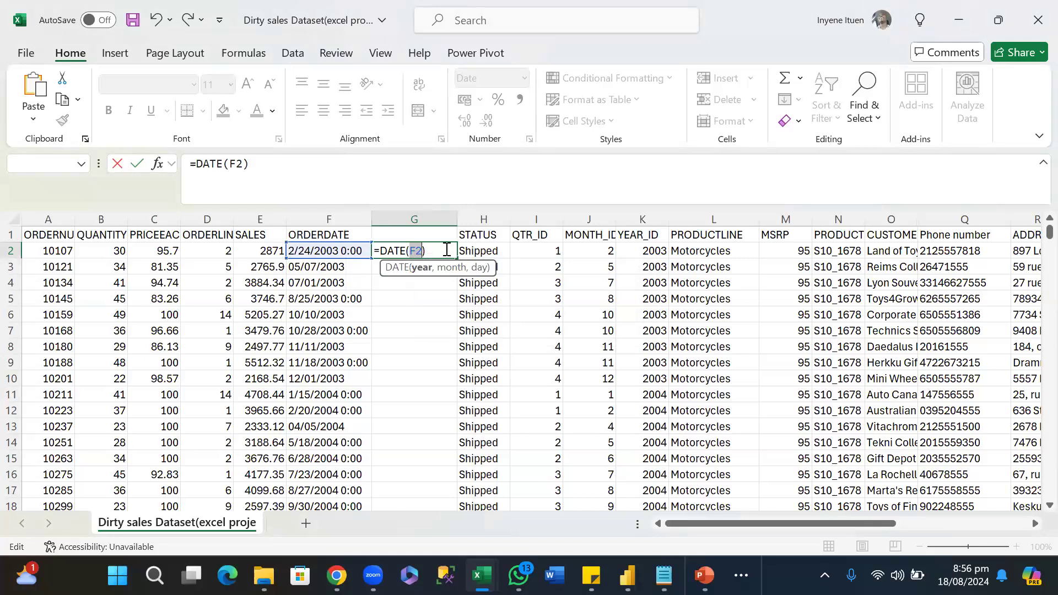
Replace the formula in G2 with =DATEVALUE(F2).
{"action": "key", "text": "BackSpace"}
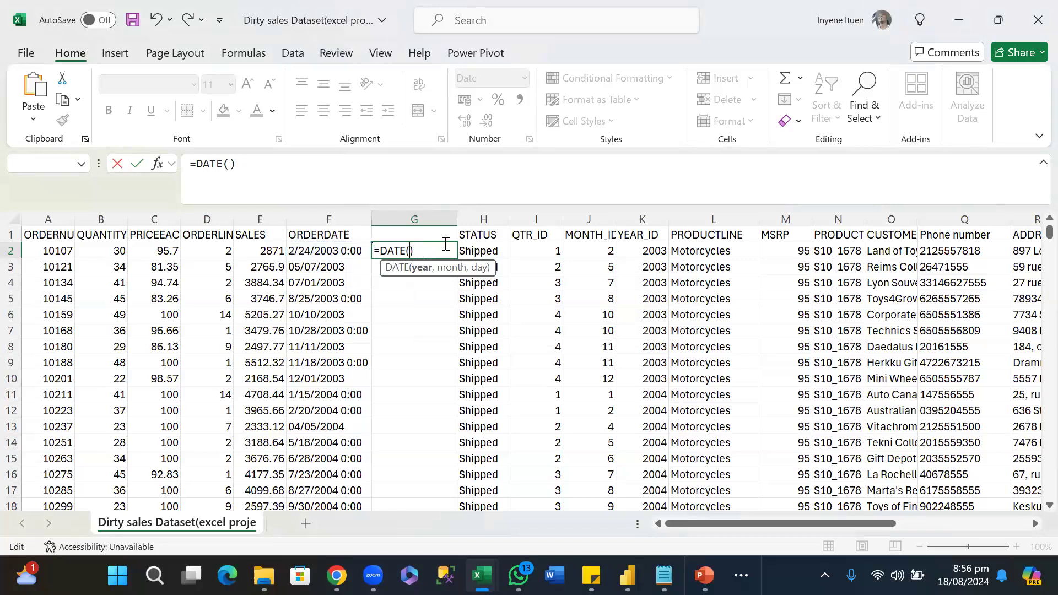
{"action": "key", "text": "BackSpace"}
{"action": "key", "text": "BackSpace"}
{"action": "key", "text": "BackSpace"}
{"action": "key", "text": "BackSpace"}
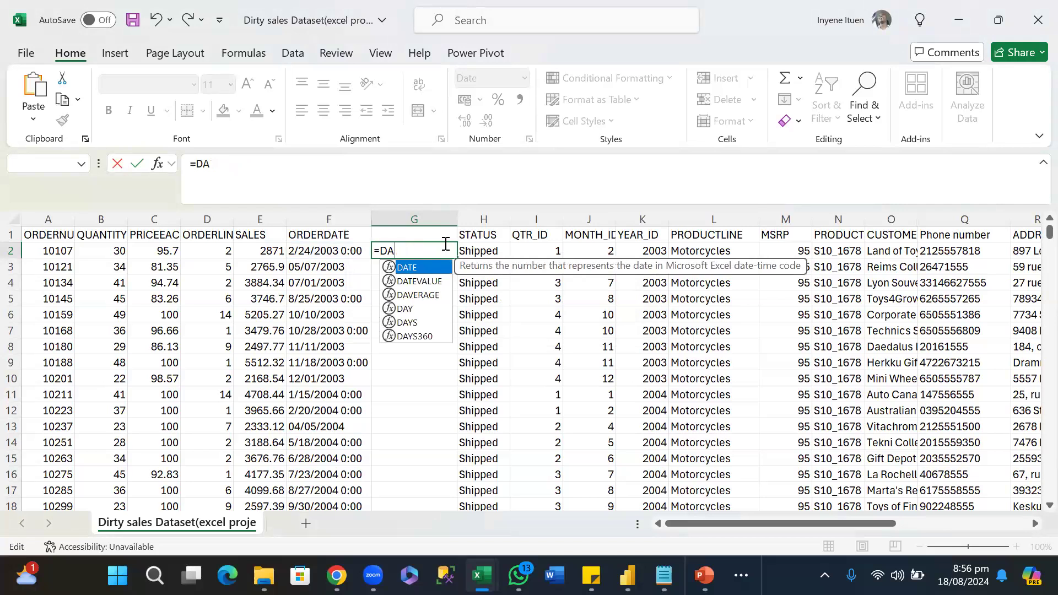
{"action": "key", "text": "BackSpace"}
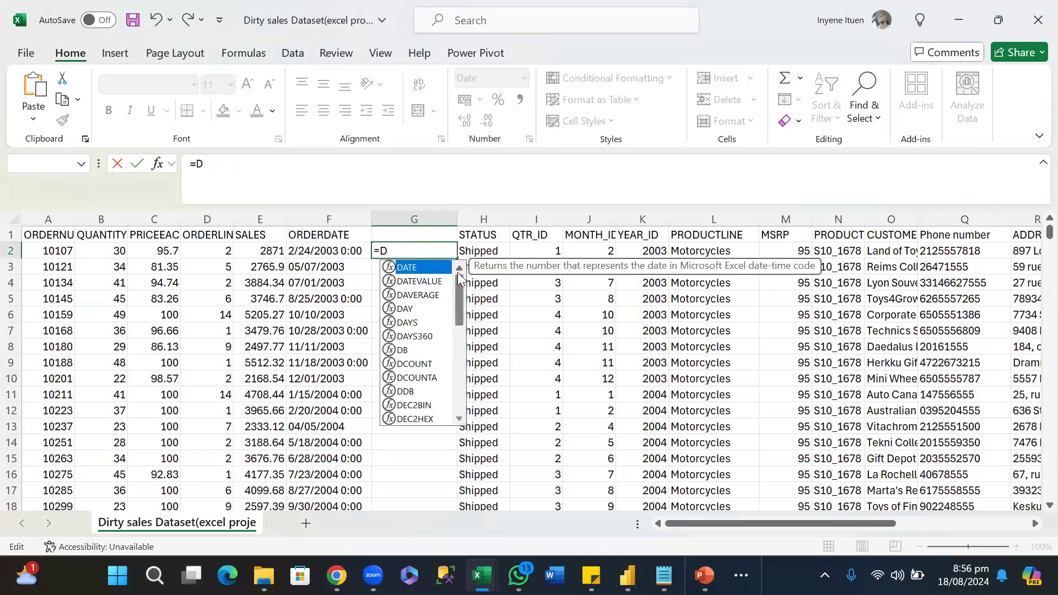
{"action": "double_click", "coordinate": [435, 280]}
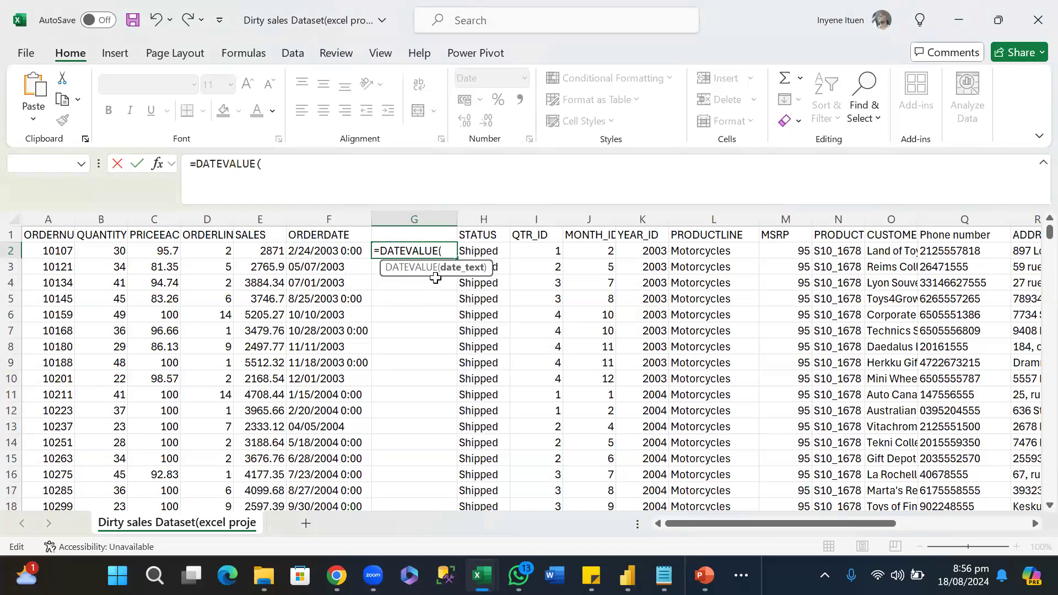
{"action": "left_click", "coordinate": [322, 255]}
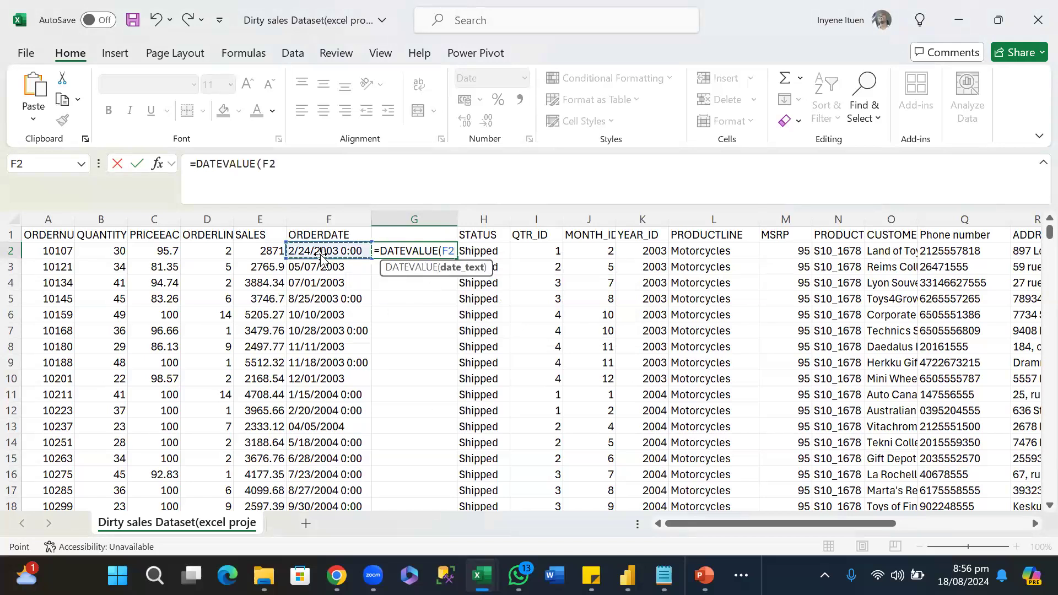
{"action": "type", "text": ")"}
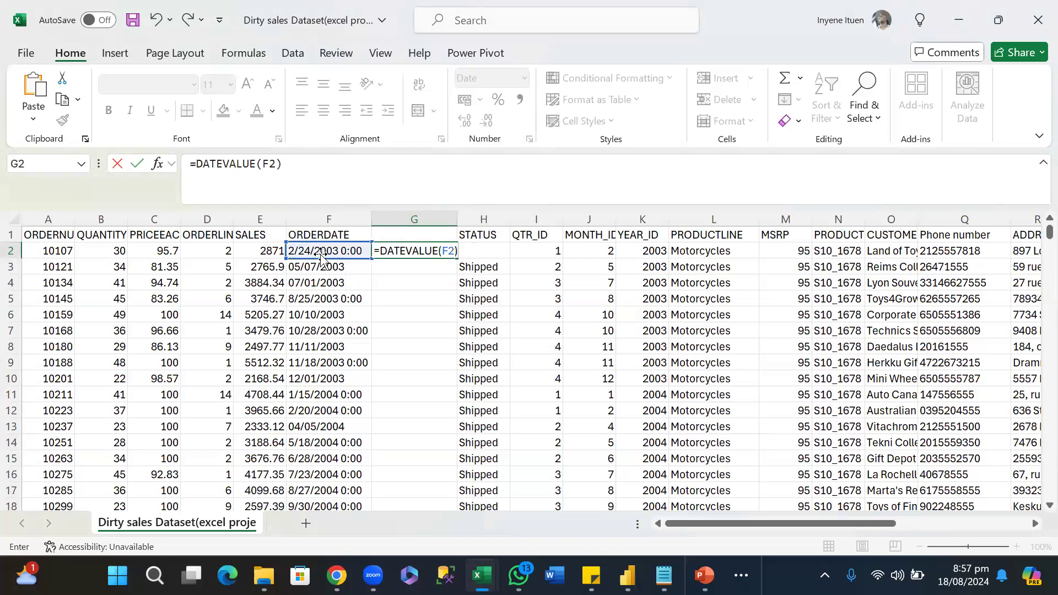
{"action": "key", "text": "Return"}
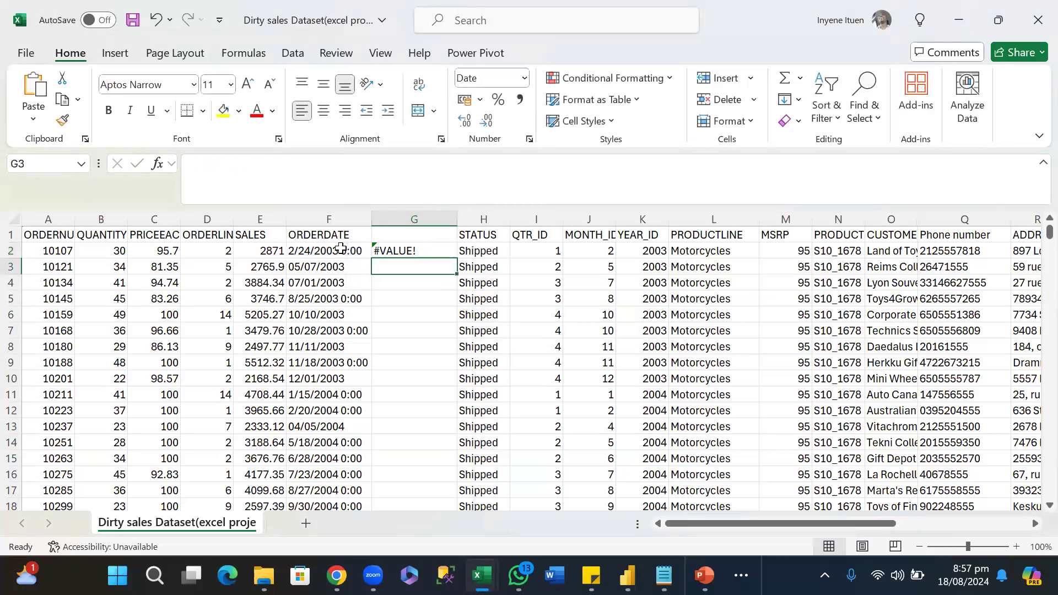
Clear the DATEVALUE formula from G2 and return to the first ORDERDATE entry in F2.
{"action": "left_click", "coordinate": [398, 253]}
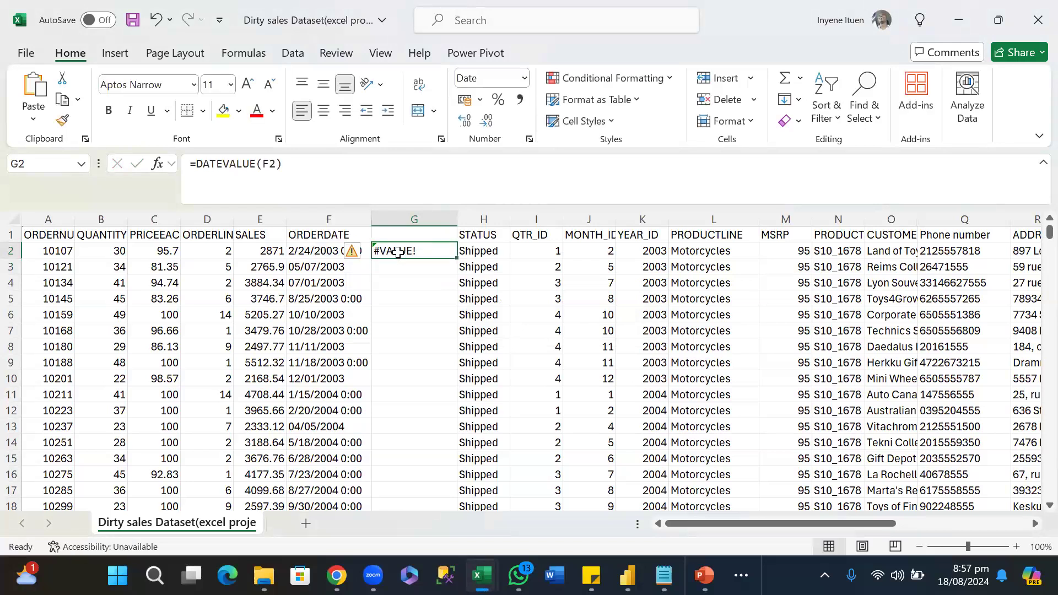
{"action": "key", "text": "Delete"}
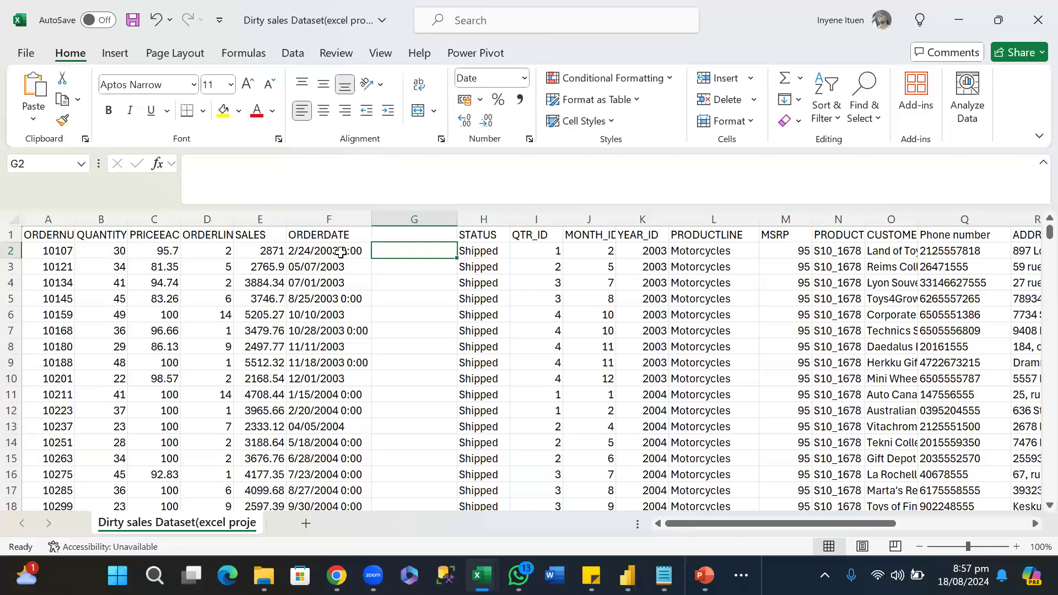
{"action": "left_click", "coordinate": [347, 250]}
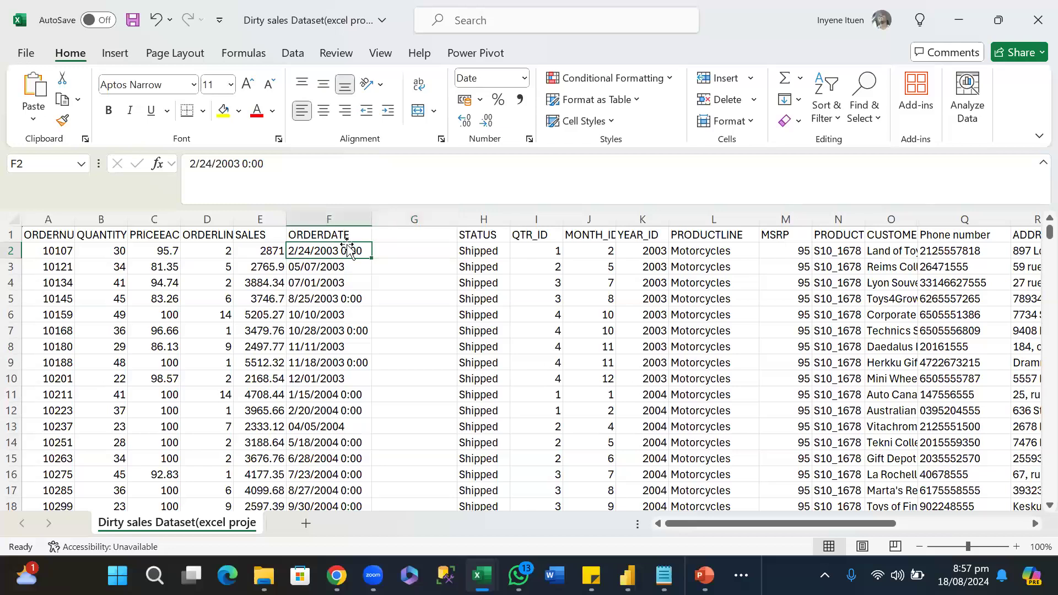
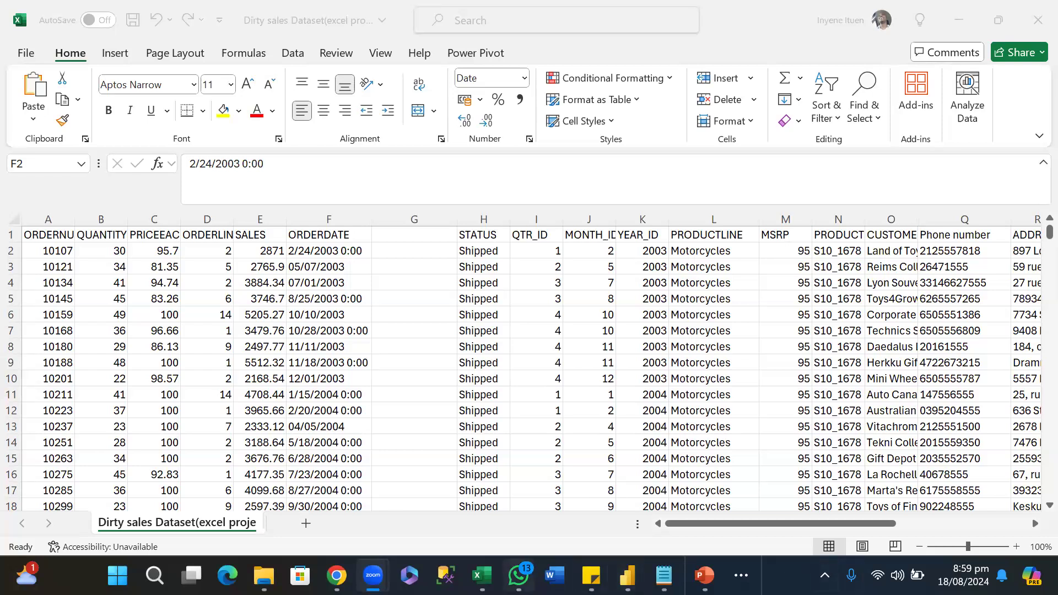
Bring the Dirty sales Dataset workbook to the front in Excel and view its columns through DEALSIZE.
{"action": "mouse_move", "coordinate": [518, 575]}
{"action": "mouse_move", "coordinate": [480, 575]}
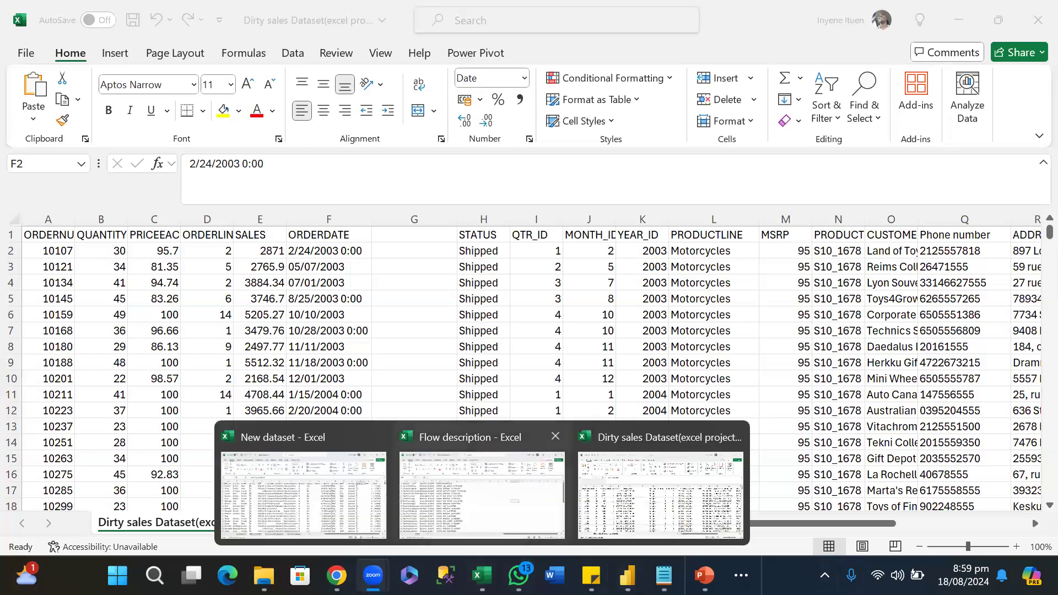
{"action": "left_click", "coordinate": [661, 495]}
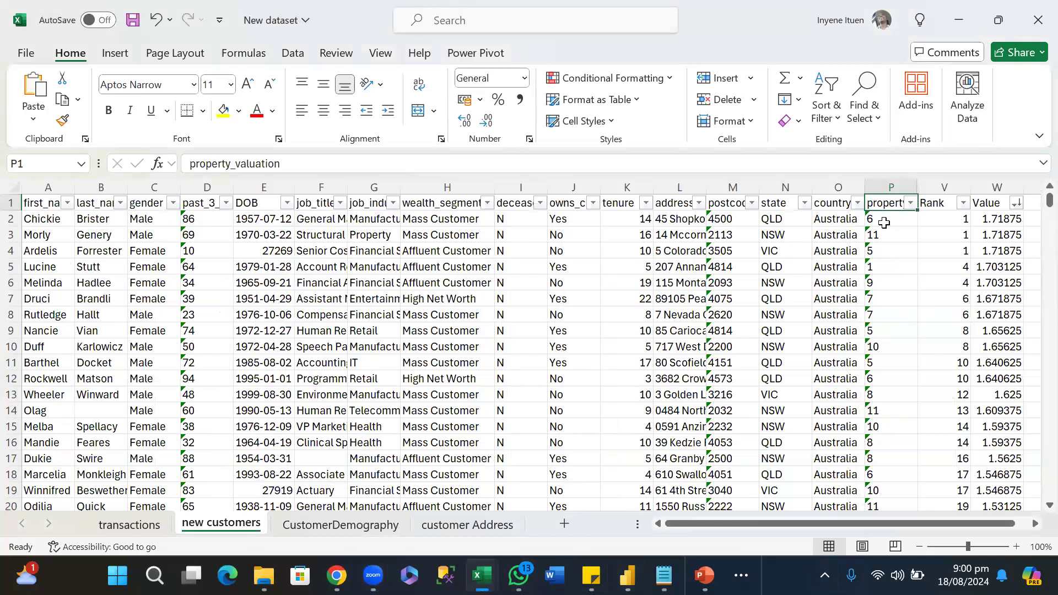
{"action": "mouse_move", "coordinate": [513, 548]}
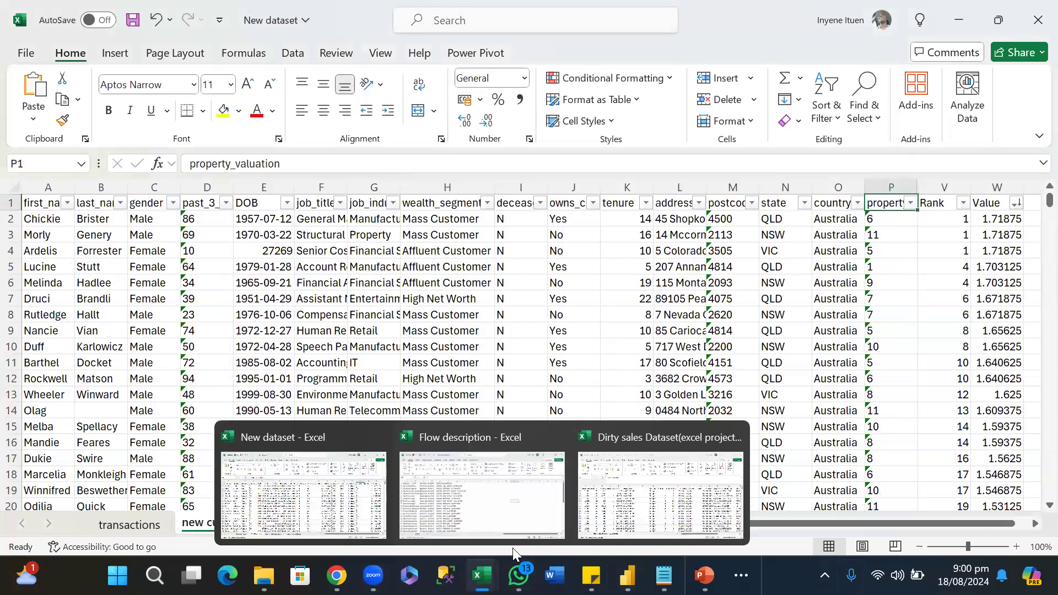
{"action": "left_click", "coordinate": [638, 505]}
{"action": "left_click_drag", "start_coordinate": [807, 524], "coordinate": [959, 516]}
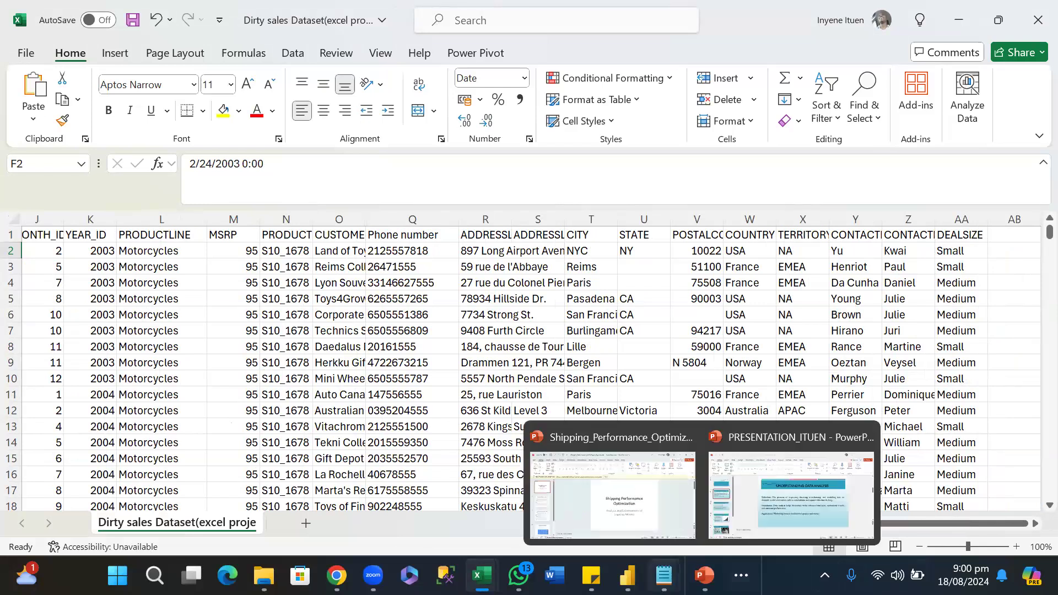
Switch to the Excel Documentation for Data Cleaning notes in Notepad and review the TEXTJOIN formula for digits-only phone numbers.
{"action": "mouse_move", "coordinate": [664, 575]}
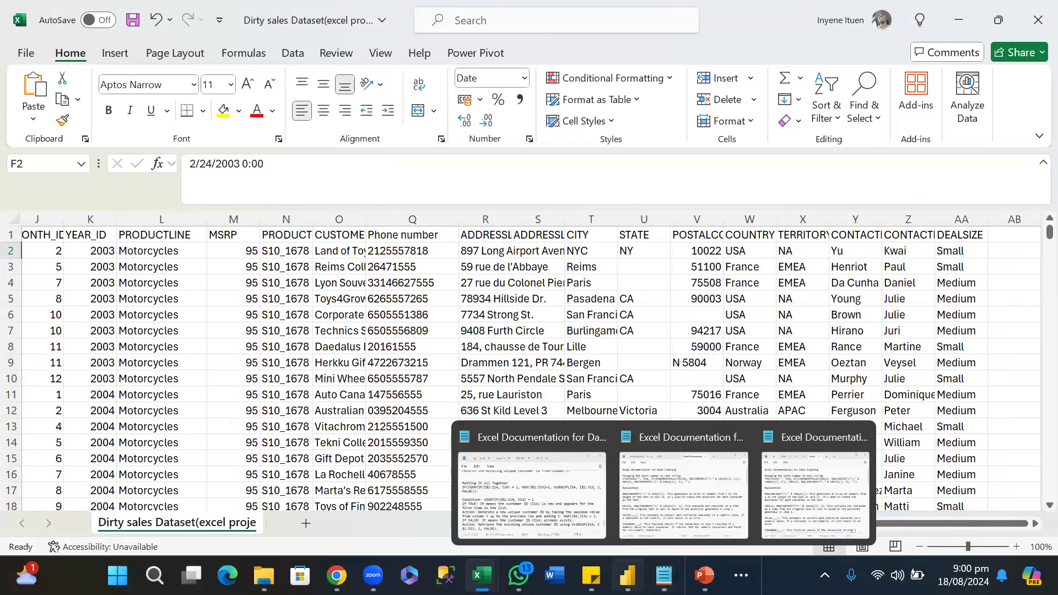
{"action": "left_click", "coordinate": [533, 502]}
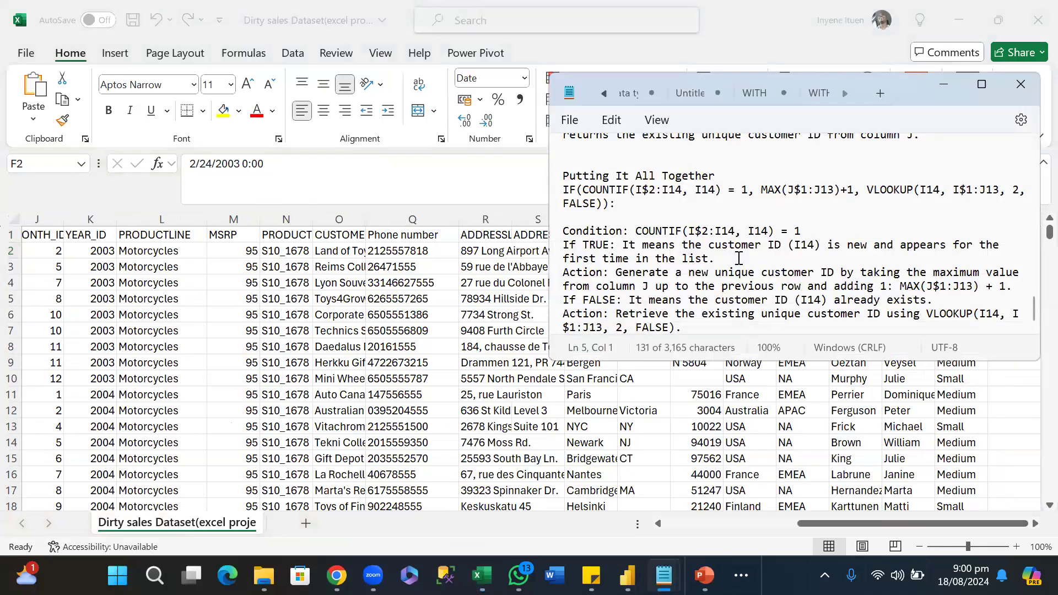
{"action": "scroll", "coordinate": [739, 258], "scroll_direction": "up", "scroll_amount": 6}
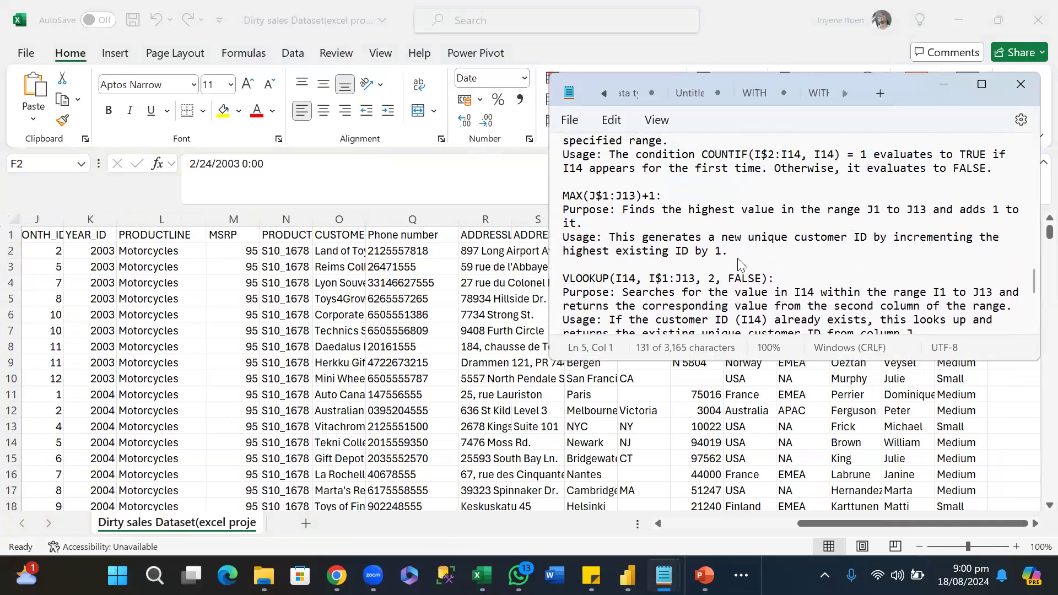
{"action": "scroll", "coordinate": [740, 265], "scroll_direction": "up", "scroll_amount": 10}
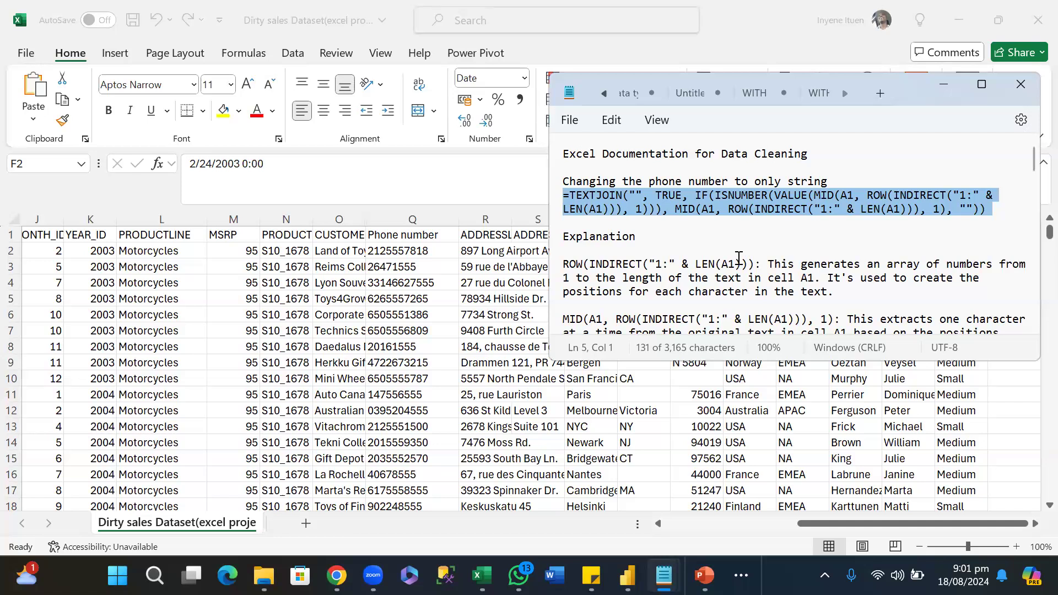
{"action": "scroll", "coordinate": [739, 259], "scroll_direction": "down", "scroll_amount": 1}
{"action": "scroll", "coordinate": [714, 168], "scroll_direction": "down", "scroll_amount": 1}
{"action": "scroll", "coordinate": [709, 161], "scroll_direction": "up", "scroll_amount": 2}
{"action": "scroll", "coordinate": [709, 161], "scroll_direction": "up", "scroll_amount": 1}
{"action": "left_click", "coordinate": [697, 200]}
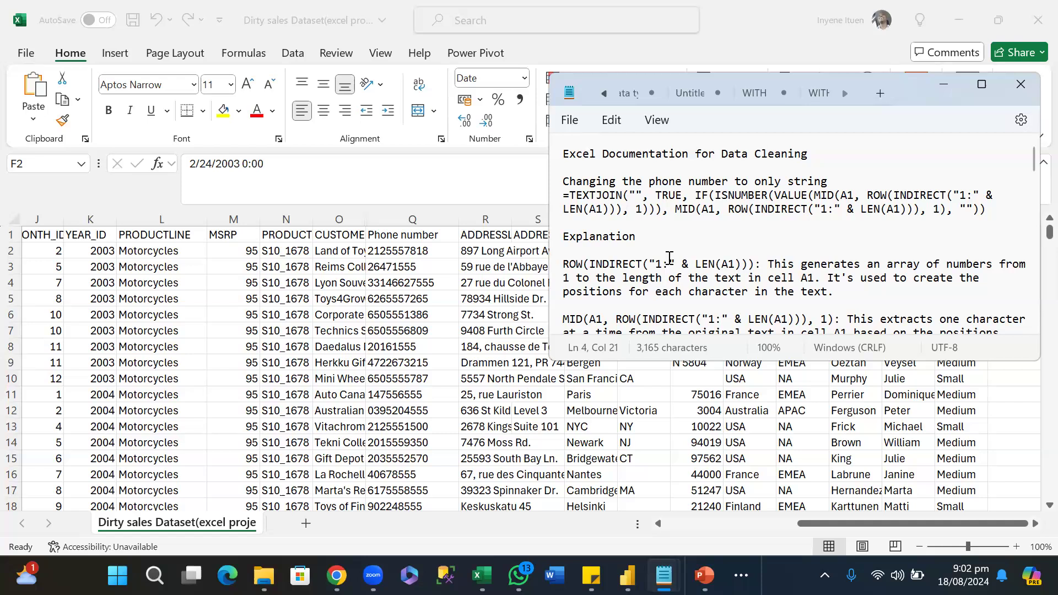
Read the explanations of each phone formula function, the 10-digit bracket formatting formula and the Unique Customer ID formula in the notes.
{"action": "scroll", "coordinate": [670, 259], "scroll_direction": "down", "scroll_amount": 4}
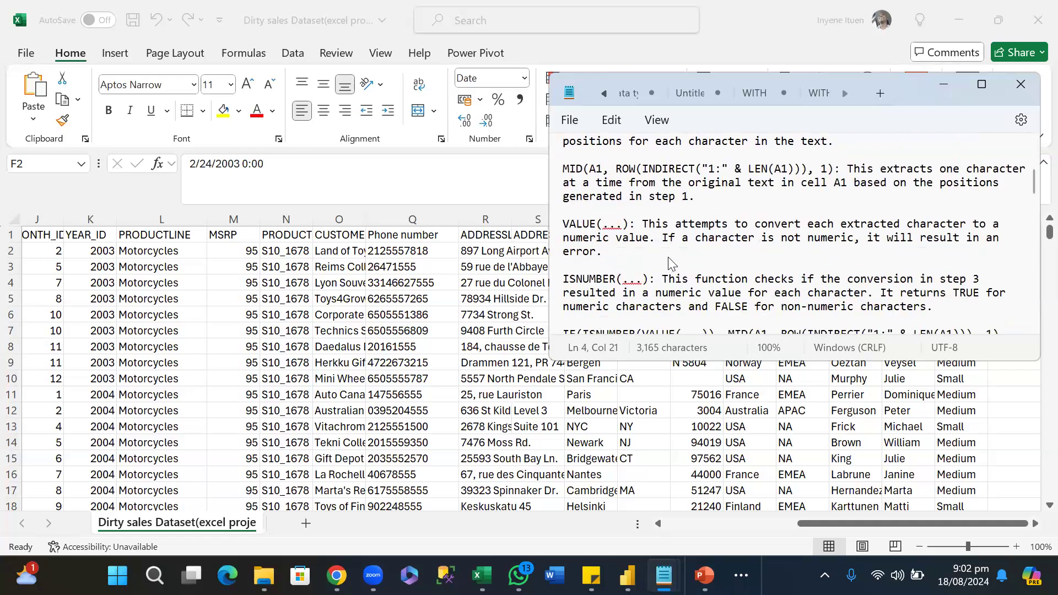
{"action": "scroll", "coordinate": [670, 291], "scroll_direction": "up", "scroll_amount": 2}
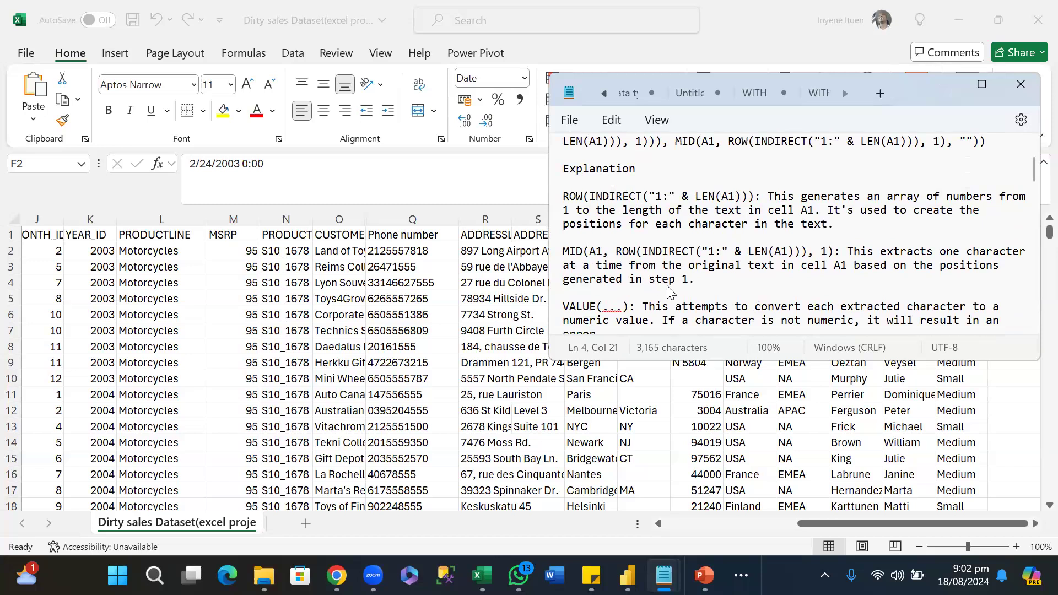
{"action": "scroll", "coordinate": [669, 293], "scroll_direction": "down", "scroll_amount": 3}
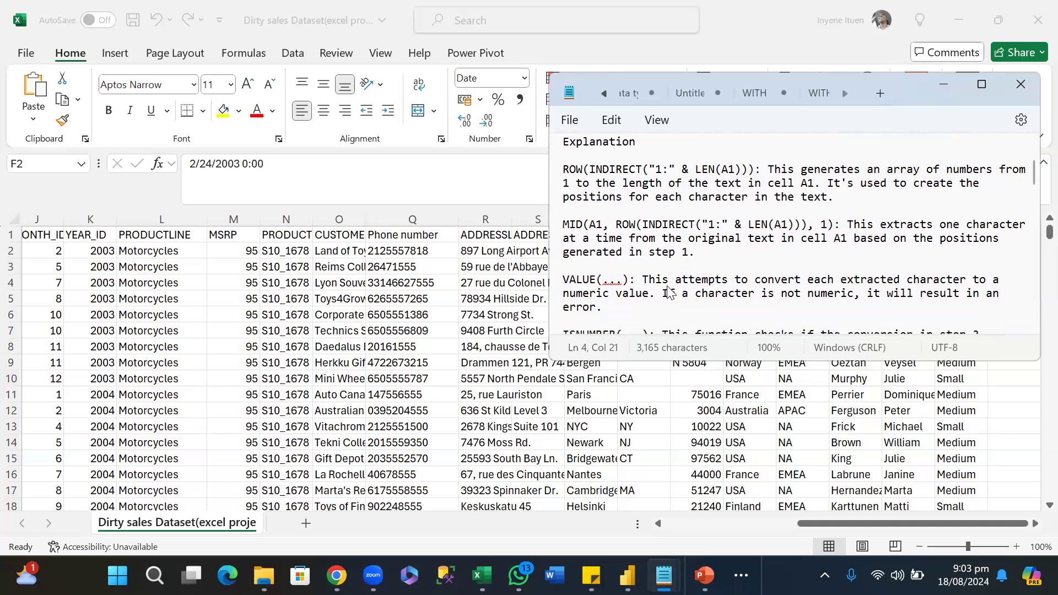
{"action": "scroll", "coordinate": [669, 292], "scroll_direction": "down", "scroll_amount": 2}
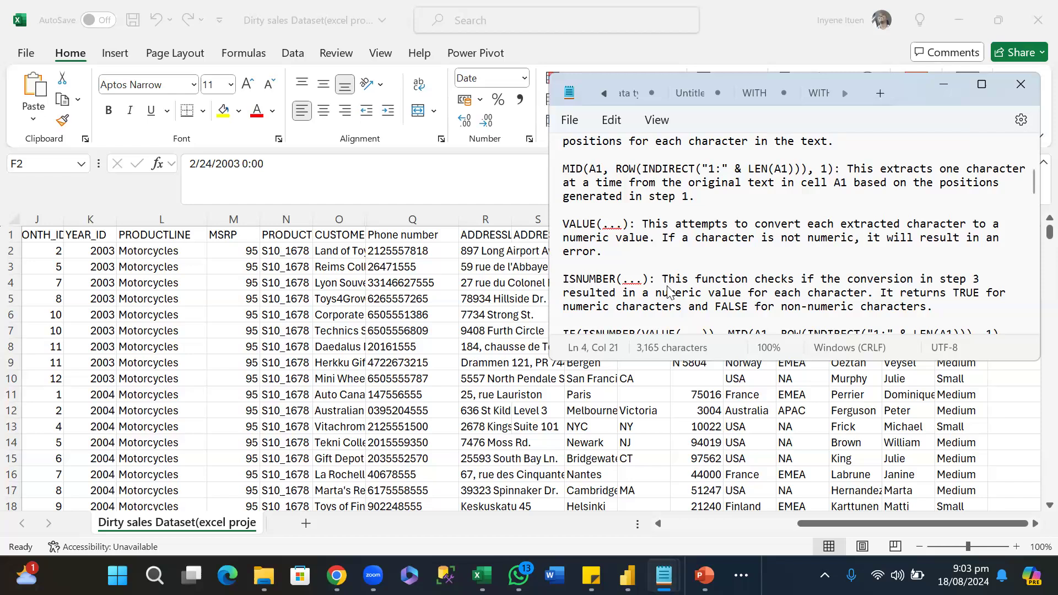
{"action": "scroll", "coordinate": [669, 292], "scroll_direction": "down", "scroll_amount": 1}
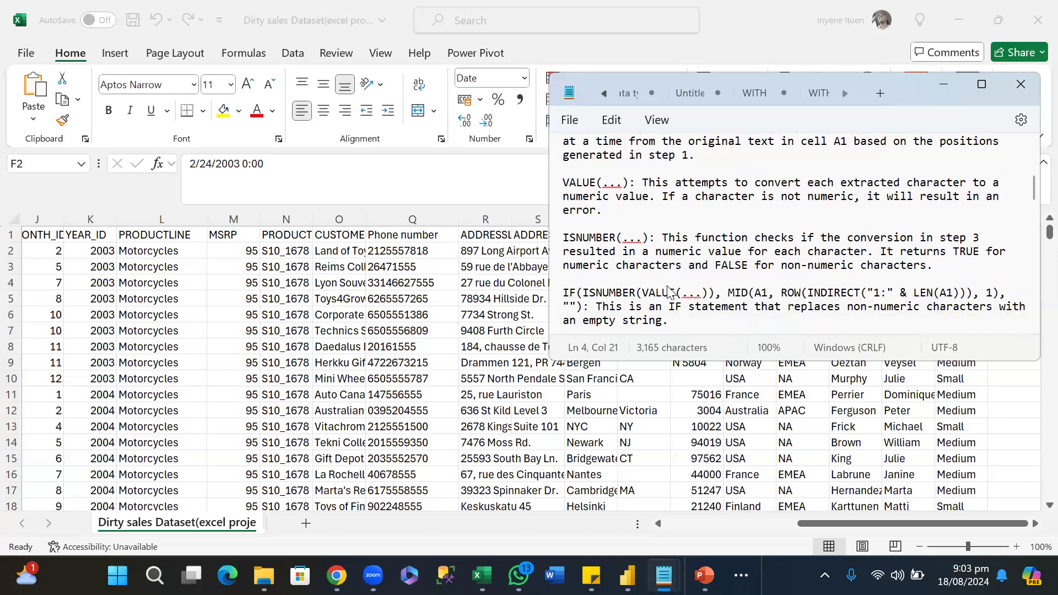
{"action": "scroll", "coordinate": [669, 292], "scroll_direction": "down", "scroll_amount": 1}
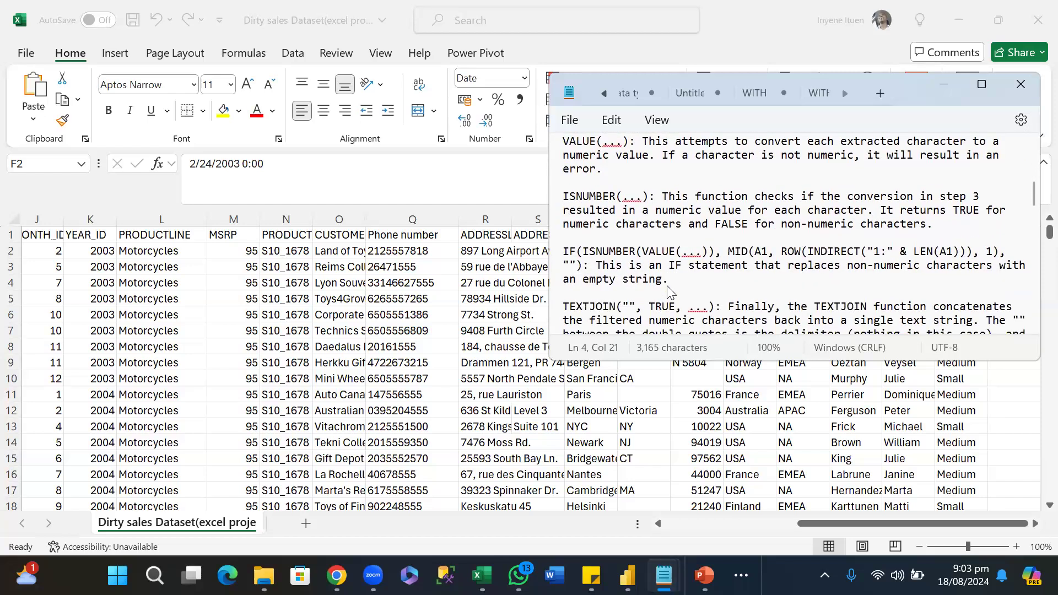
{"action": "scroll", "coordinate": [669, 292], "scroll_direction": "down", "scroll_amount": 1}
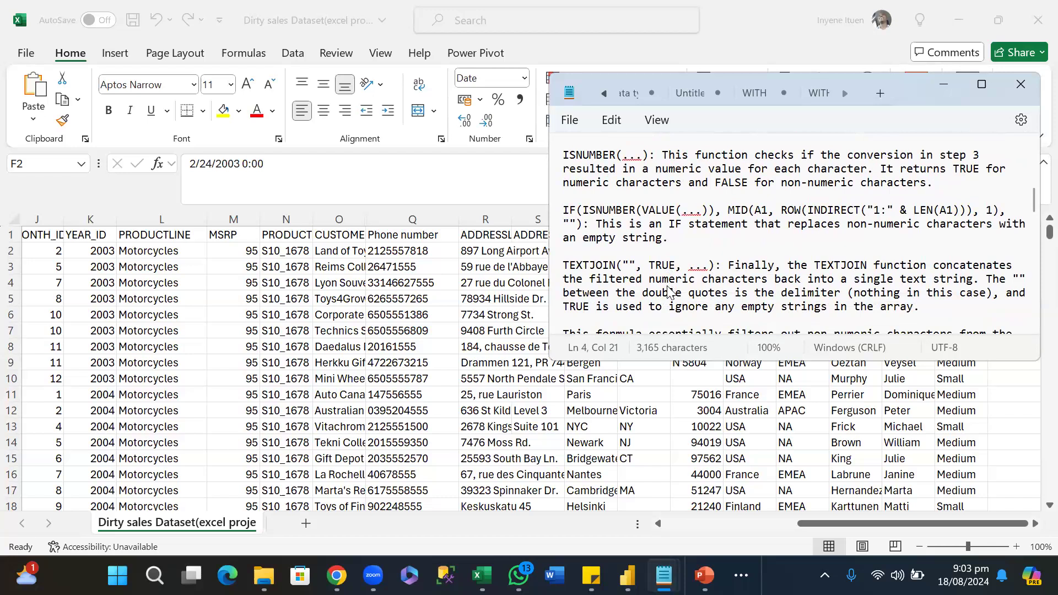
{"action": "scroll", "coordinate": [670, 292], "scroll_direction": "down", "scroll_amount": 4}
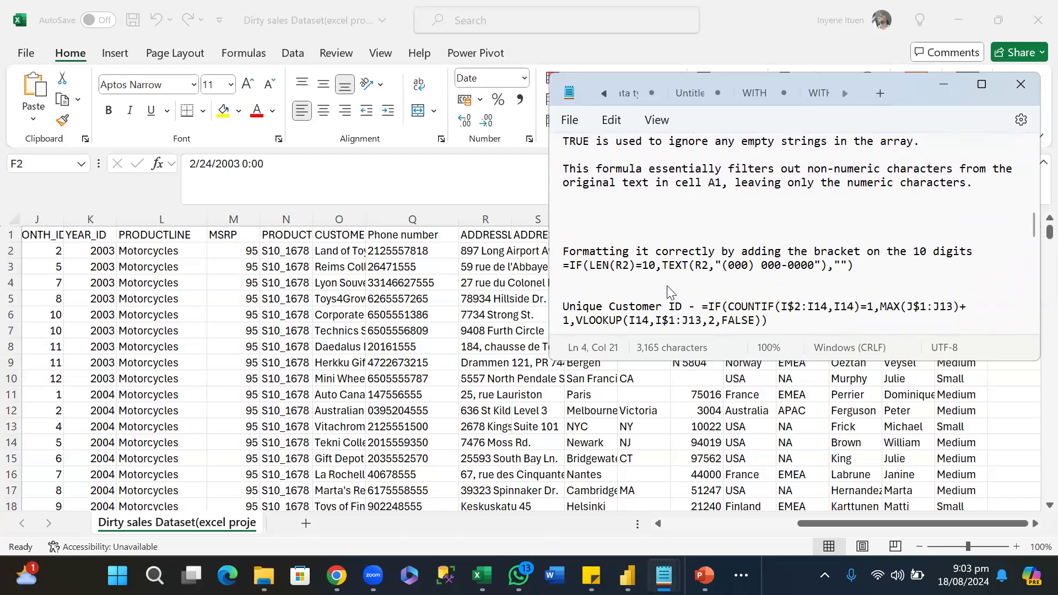
{"action": "scroll", "coordinate": [670, 292], "scroll_direction": "down", "scroll_amount": 2}
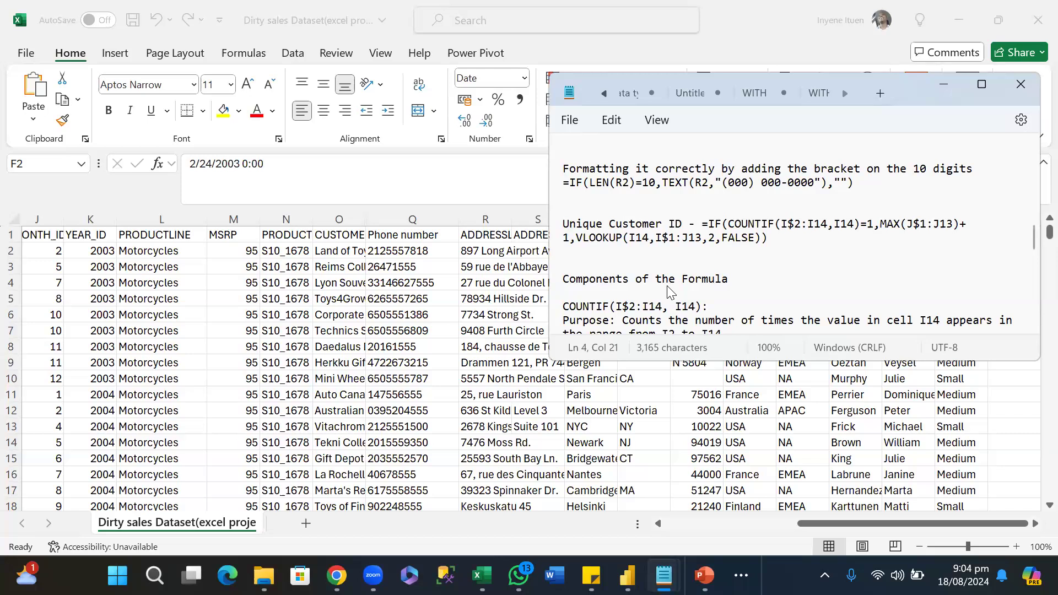
{"action": "scroll", "coordinate": [668, 293], "scroll_direction": "up", "scroll_amount": 1}
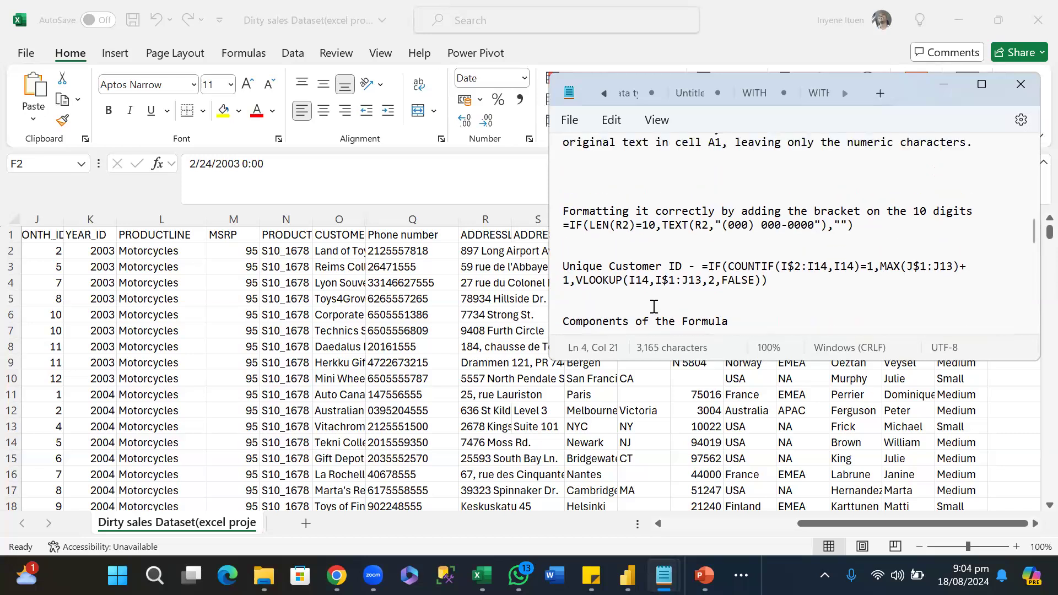
Switch back to the Dirty sales Dataset workbook in Excel and examine the mixed date entries in the ORDERDATE column.
{"action": "key", "text": "alt+Tab"}
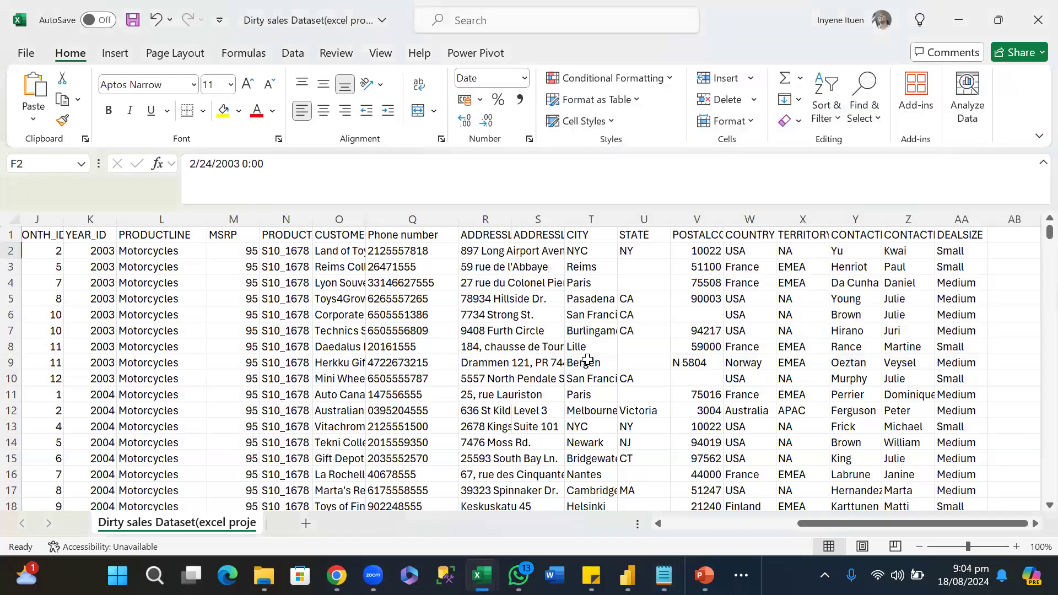
{"action": "scroll", "coordinate": [604, 359], "scroll_direction": "down", "scroll_amount": 1}
{"action": "scroll", "coordinate": [604, 359], "scroll_direction": "up", "scroll_amount": 1}
{"action": "scroll", "coordinate": [720, 307], "scroll_direction": "up", "scroll_amount": 2}
{"action": "scroll", "coordinate": [719, 307], "scroll_direction": "left", "scroll_amount": 1}
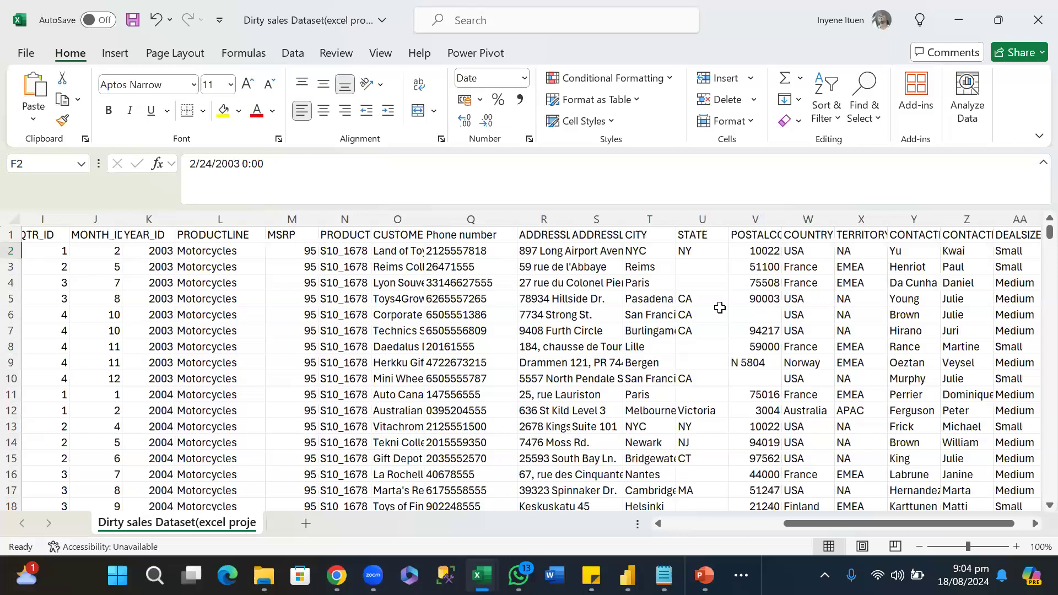
{"action": "scroll", "coordinate": [719, 307], "scroll_direction": "left", "scroll_amount": 3}
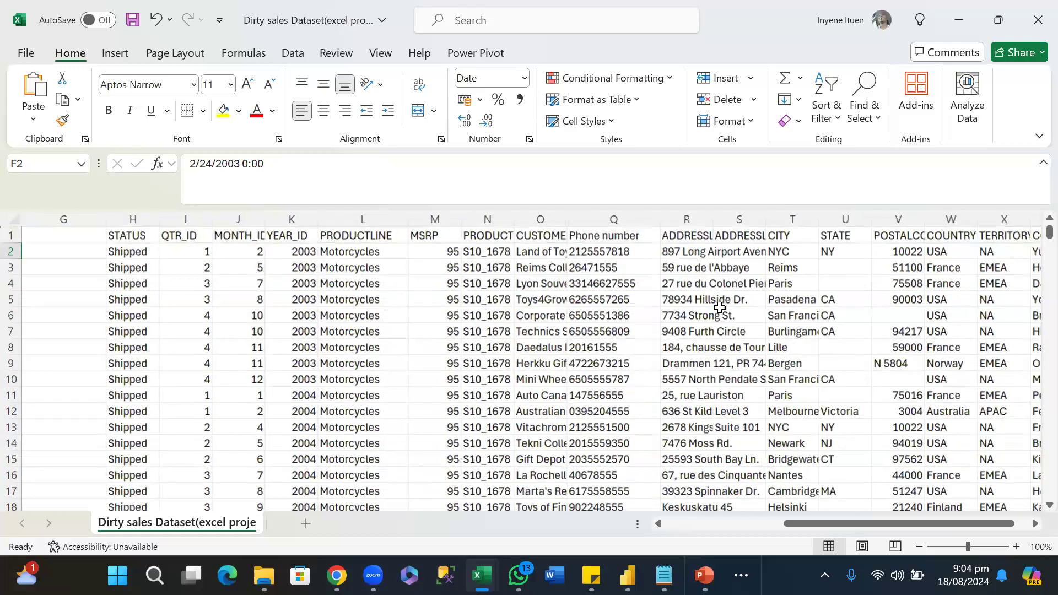
{"action": "scroll", "coordinate": [720, 307], "scroll_direction": "left", "scroll_amount": 5}
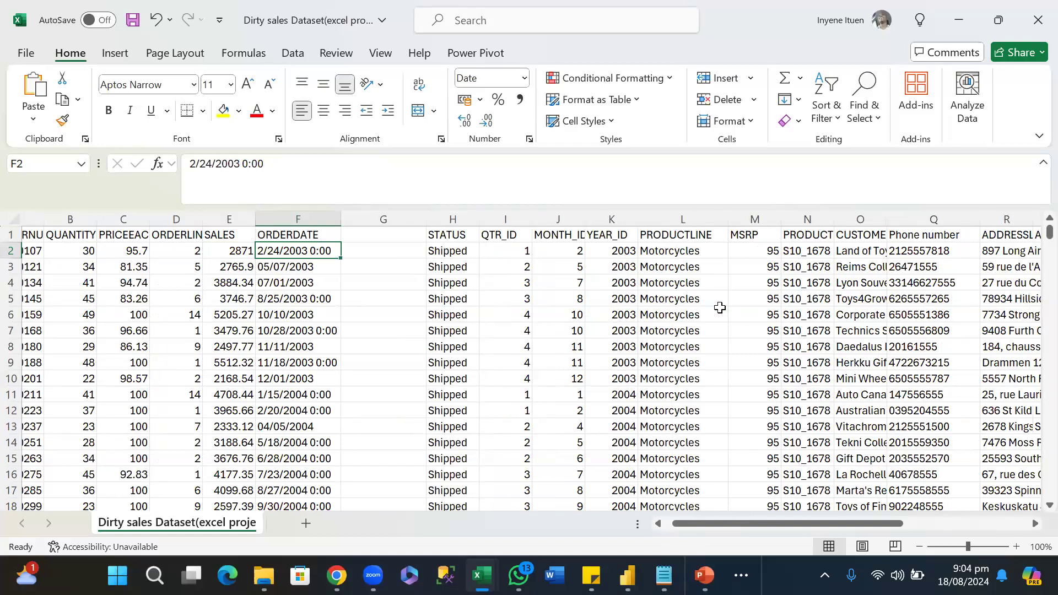
{"action": "scroll", "coordinate": [720, 308], "scroll_direction": "left", "scroll_amount": 2}
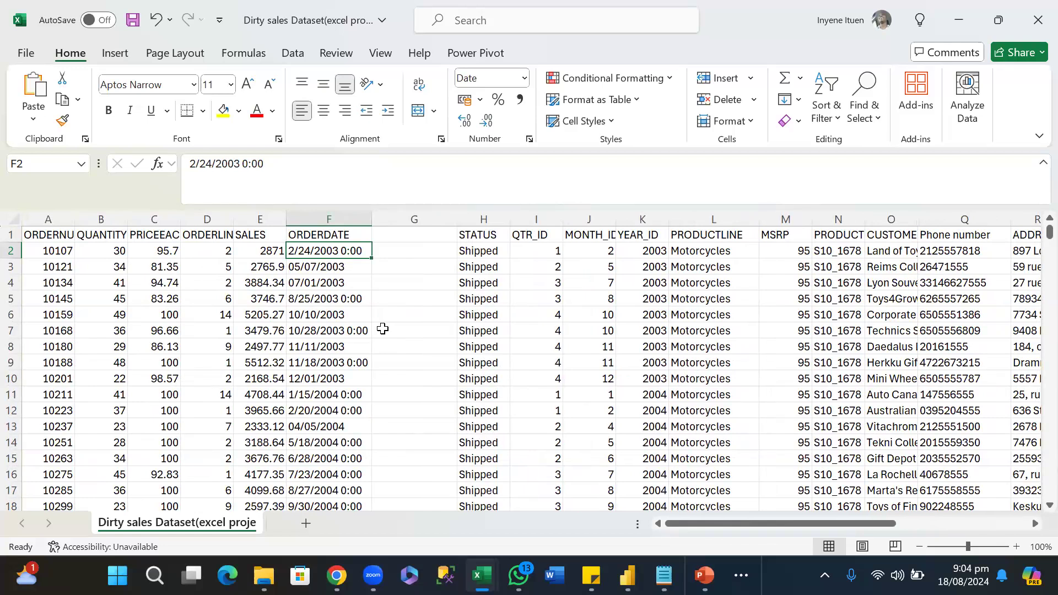
{"action": "scroll", "coordinate": [448, 303], "scroll_direction": "down", "scroll_amount": 4}
{"action": "scroll", "coordinate": [448, 303], "scroll_direction": "up", "scroll_amount": 4}
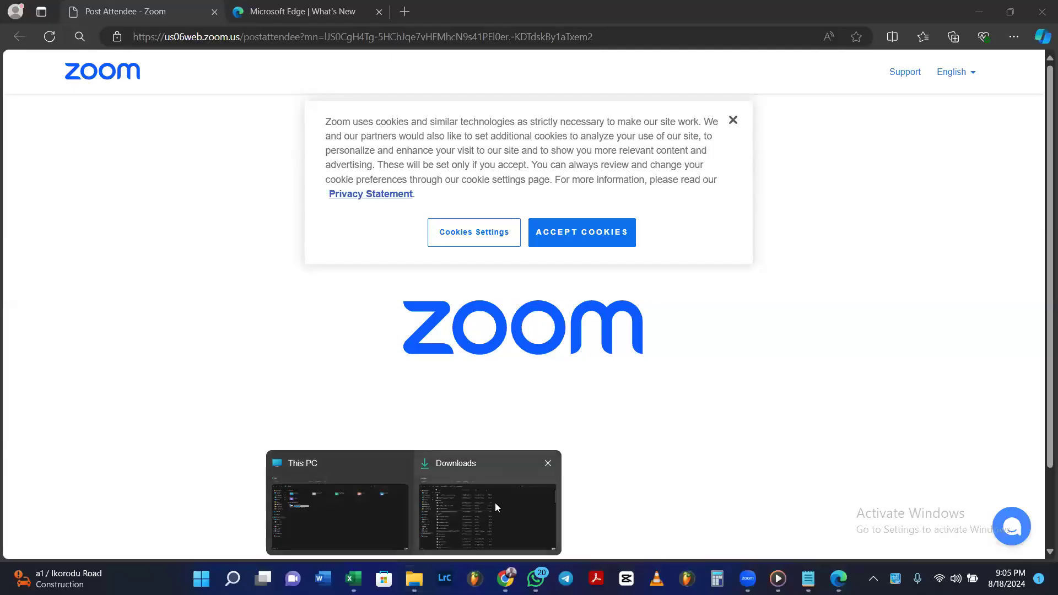
Locate and select the Dirty sales Dataset(excel project) file in the Downloads folder.
{"action": "left_click", "coordinate": [495, 503]}
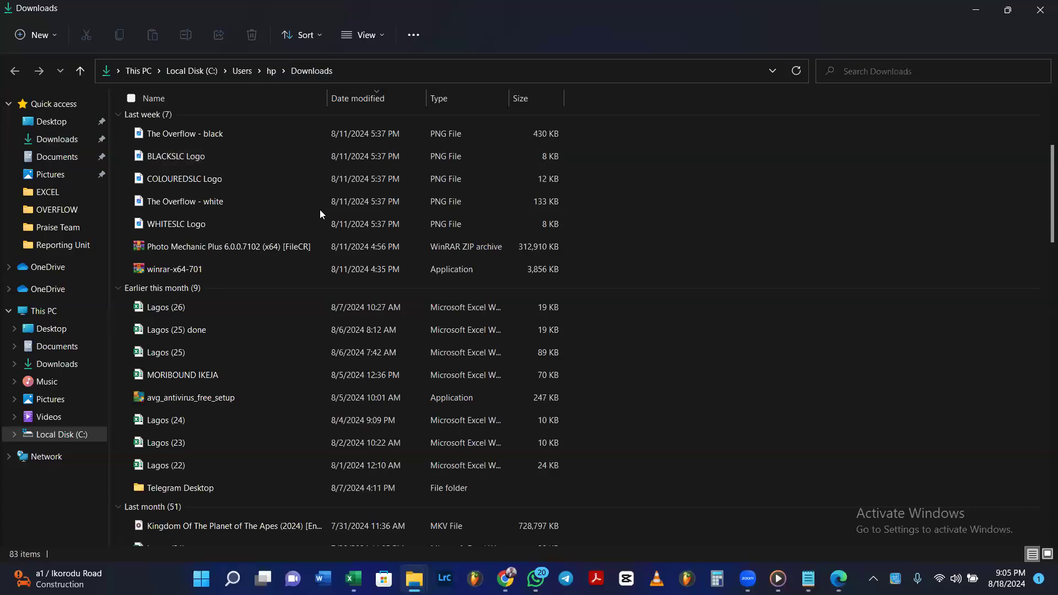
{"action": "scroll", "coordinate": [1043, 155], "scroll_direction": "up", "scroll_amount": 3}
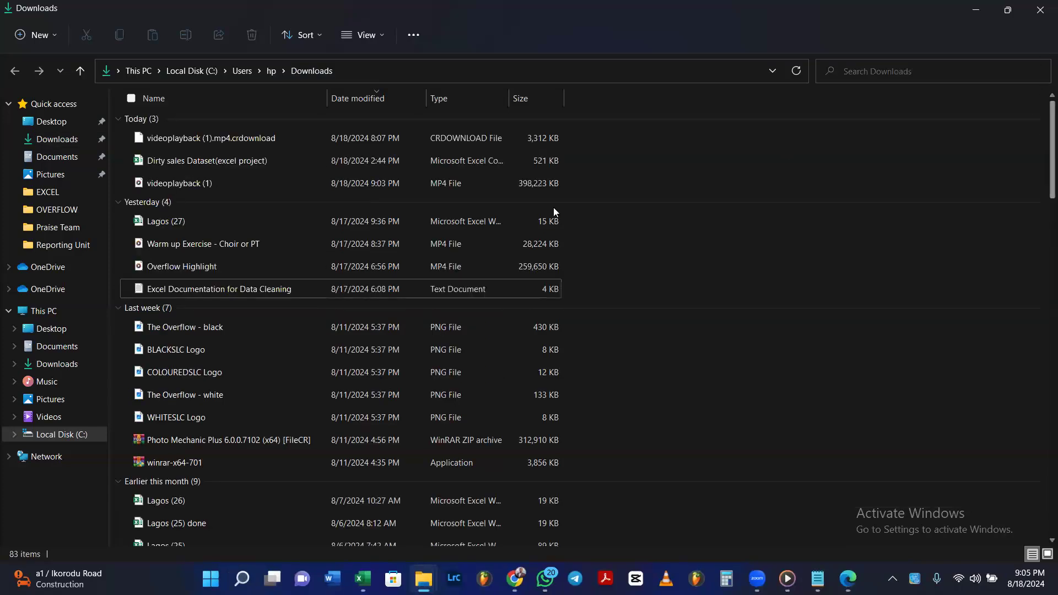
{"action": "left_click", "coordinate": [228, 165]}
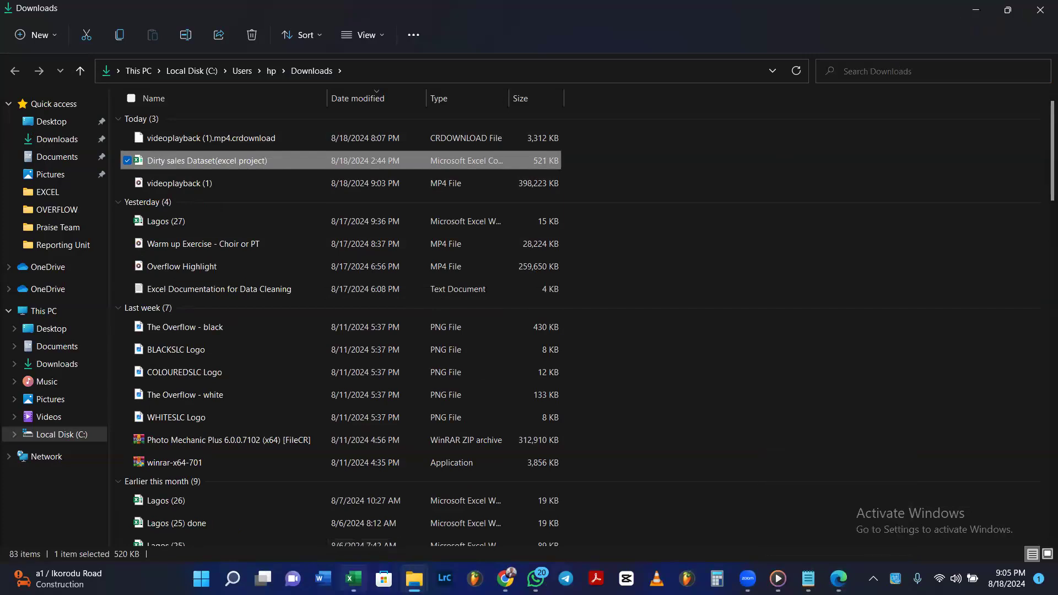
Switch to the already open Dirty sales Dataset(excel project) workbook in Excel and close it.
{"action": "mouse_move", "coordinate": [353, 579]}
{"action": "left_click", "coordinate": [369, 501]}
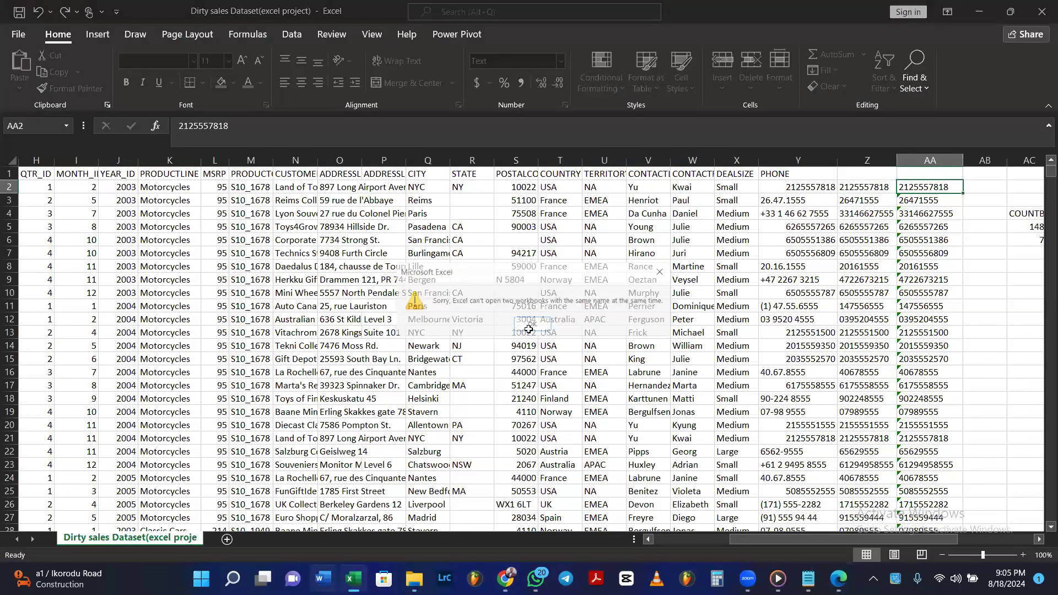
{"action": "left_click", "coordinate": [974, 237]}
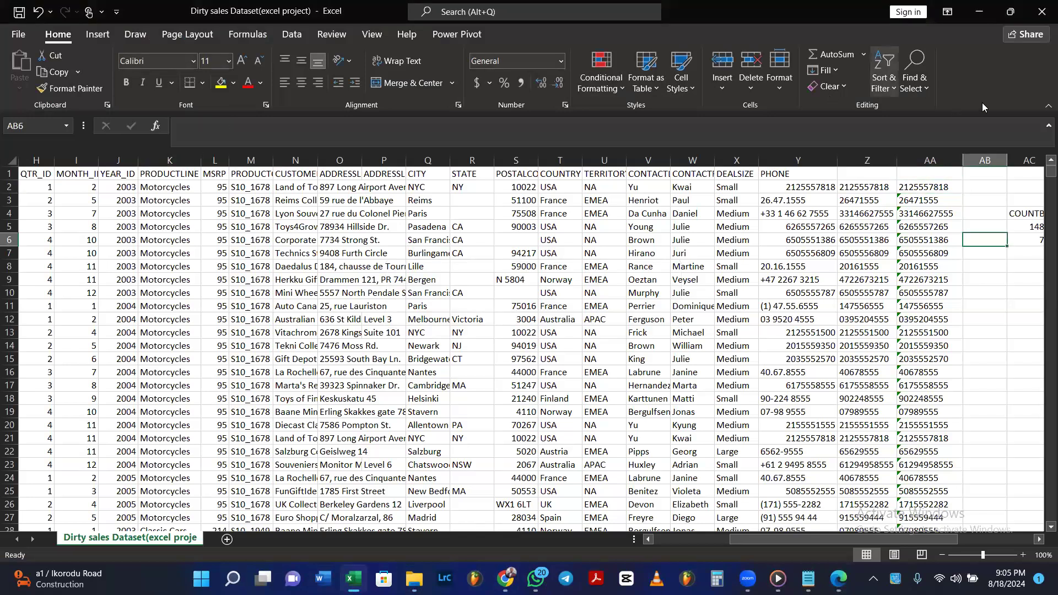
{"action": "left_click", "coordinate": [1042, 11]}
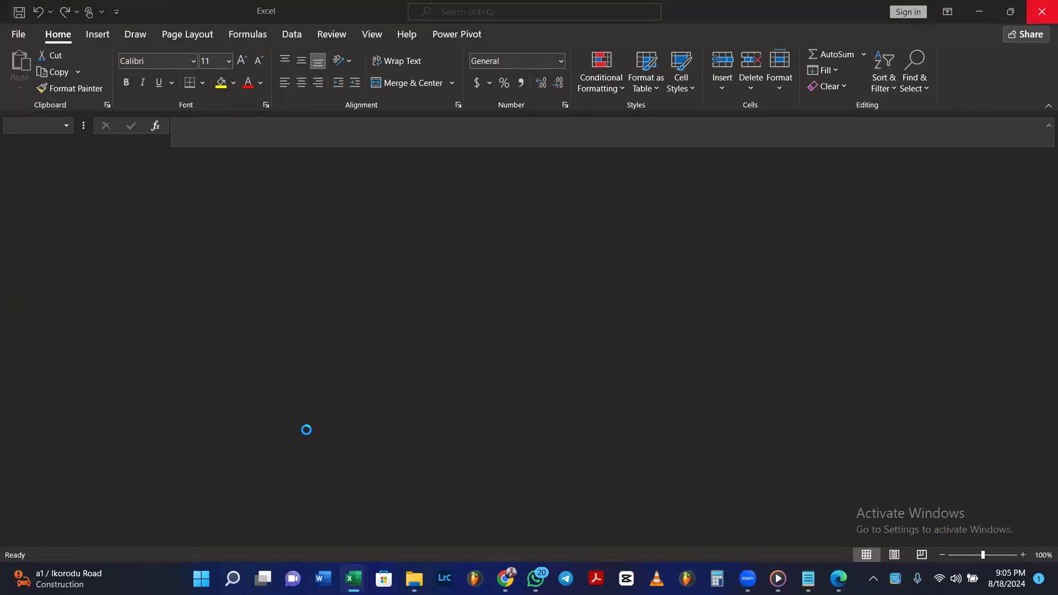
Reopen the Dirty sales Dataset(excel project) file from the Downloads folder and widen the ORDERDATE column to show its full dates.
{"action": "key", "text": "super+Tab"}
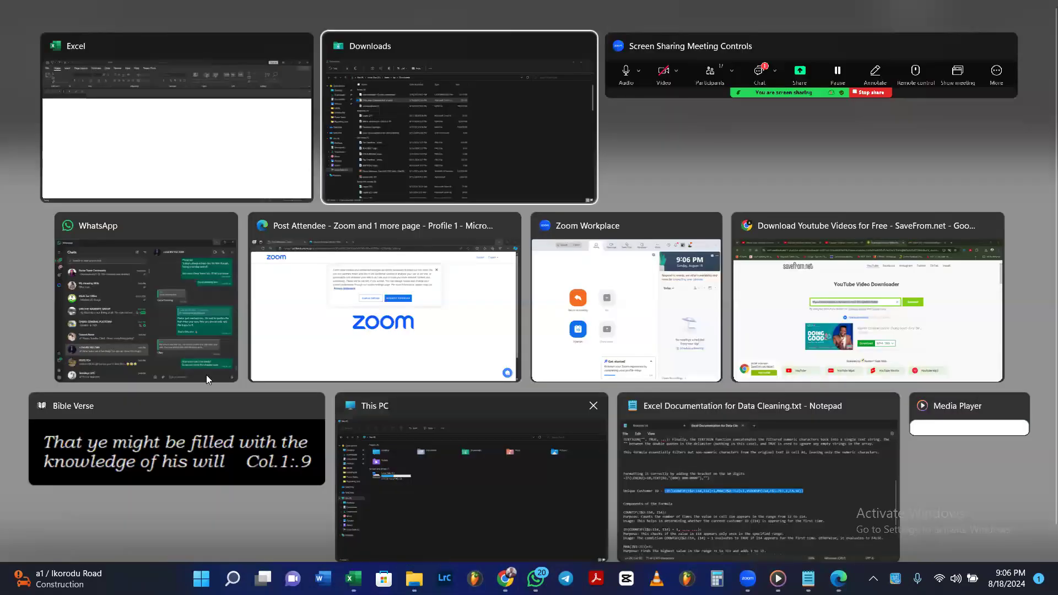
{"action": "key", "text": "Return"}
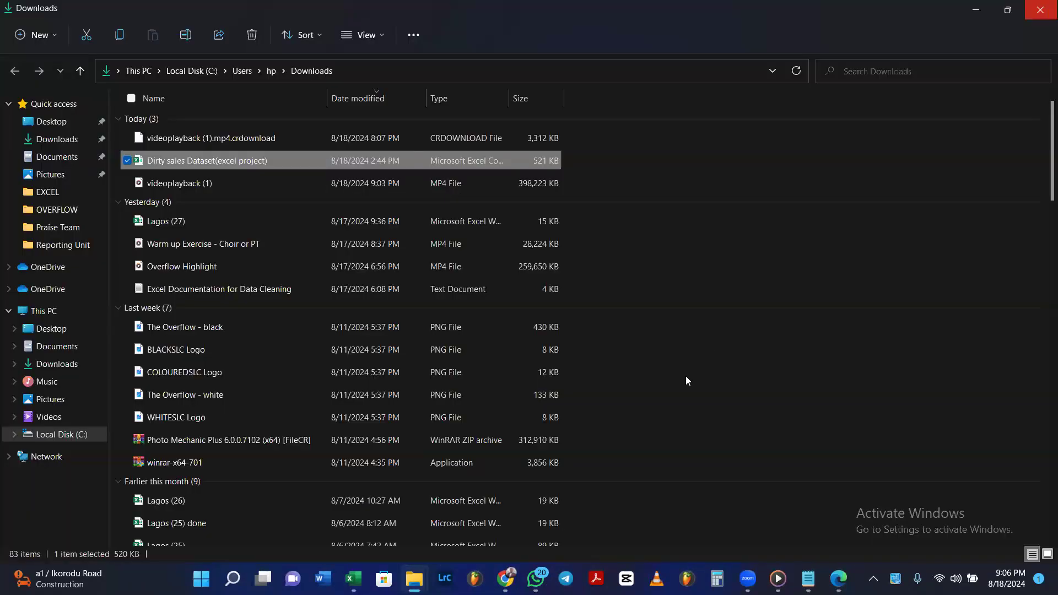
{"action": "key", "text": "Return"}
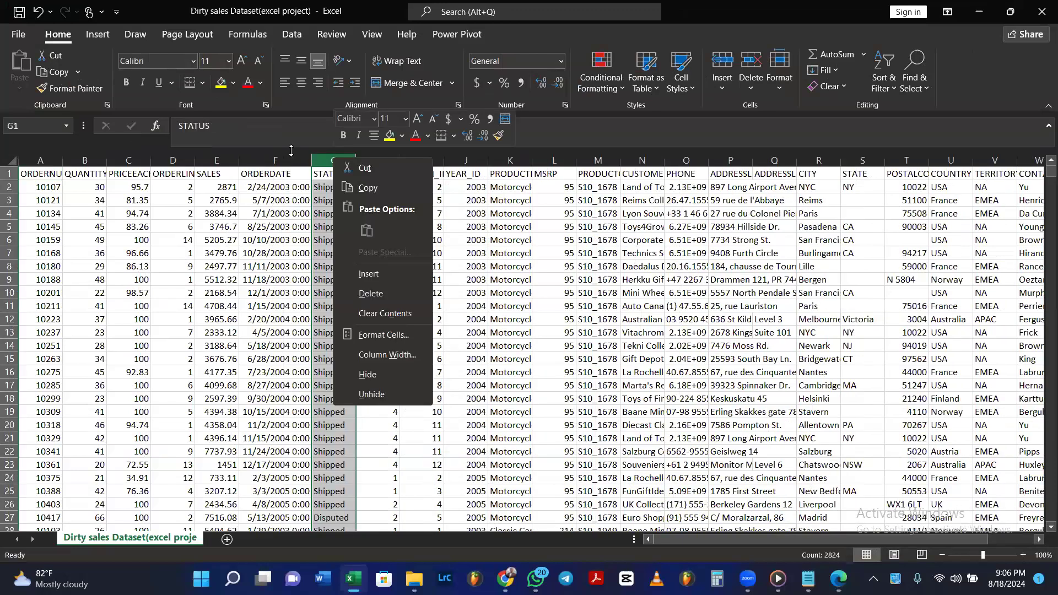
{"action": "left_click", "coordinate": [292, 155]}
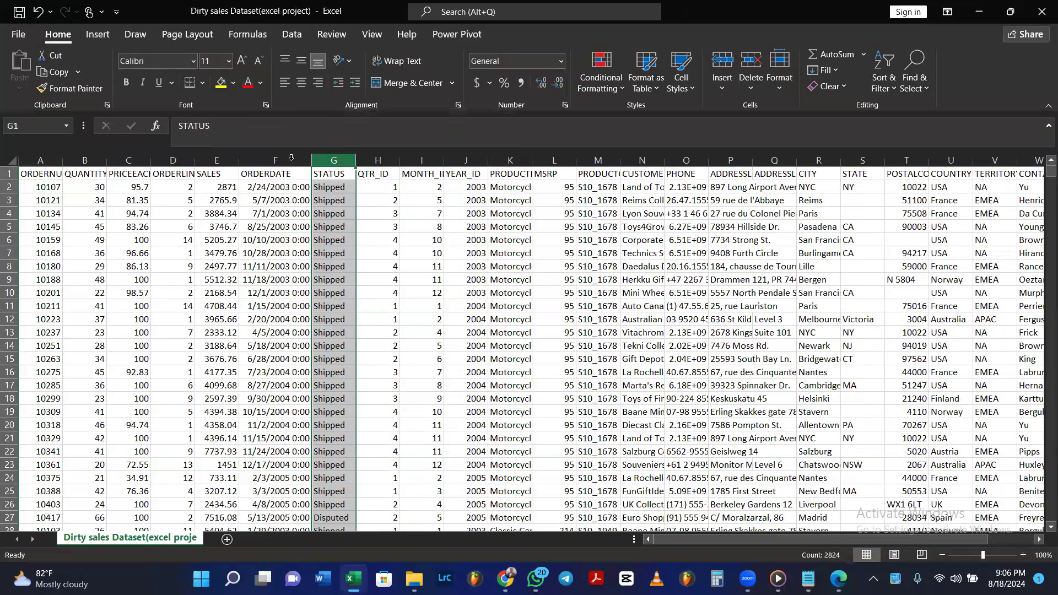
Move the whole ORDERDATE column to directly after the DEALSIZE column.
{"action": "left_click", "coordinate": [291, 158]}
{"action": "key", "text": "ctrl+c"}
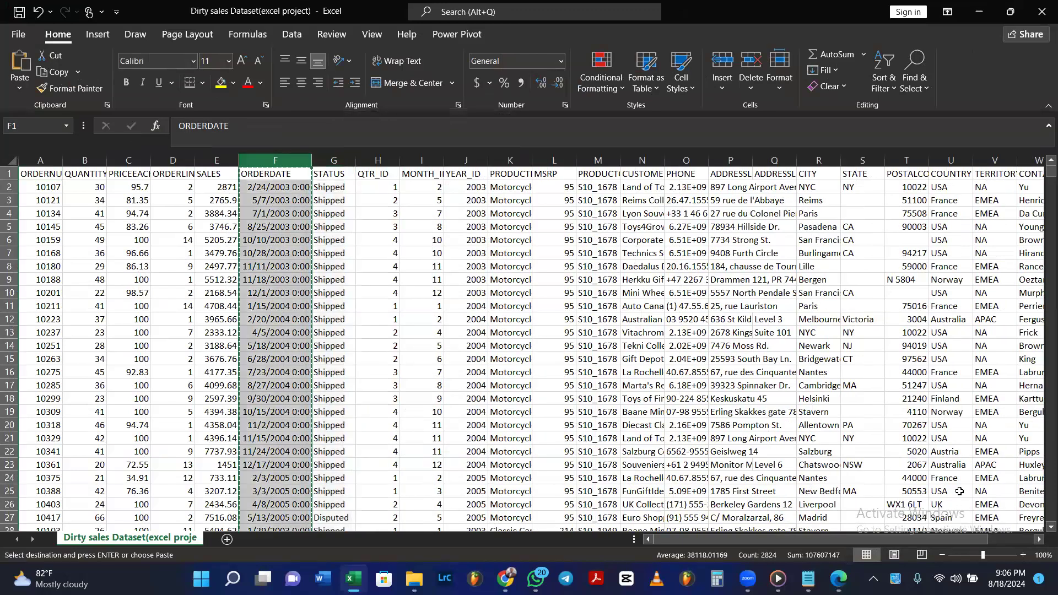
{"action": "key", "text": "ctrl+Right"}
{"action": "left_click", "coordinate": [1039, 540]}
{"action": "left_click", "coordinate": [1039, 540]}
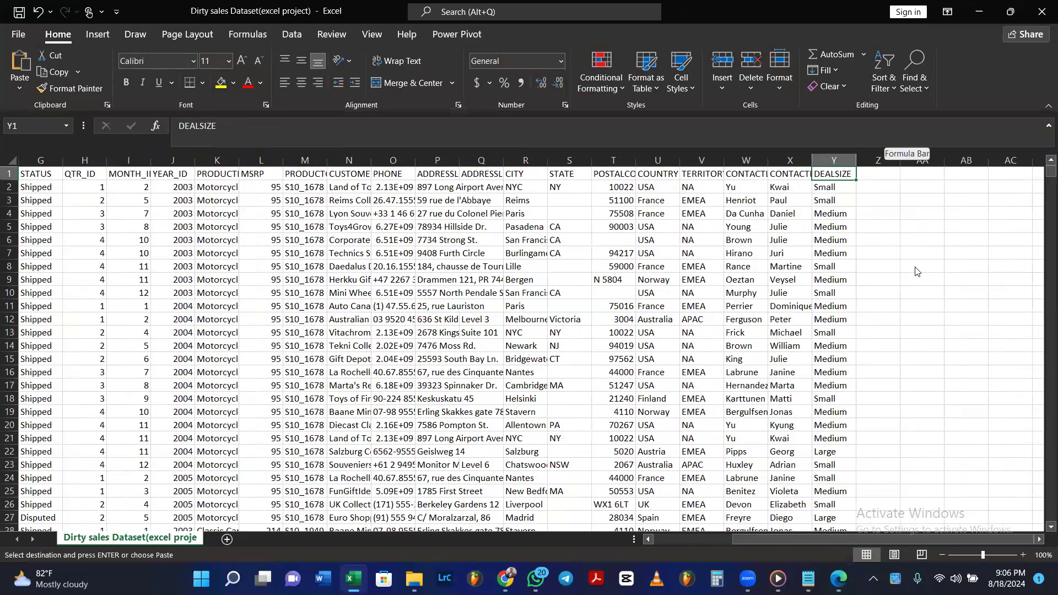
{"action": "right_click", "coordinate": [879, 161]}
{"action": "left_click", "coordinate": [920, 278]}
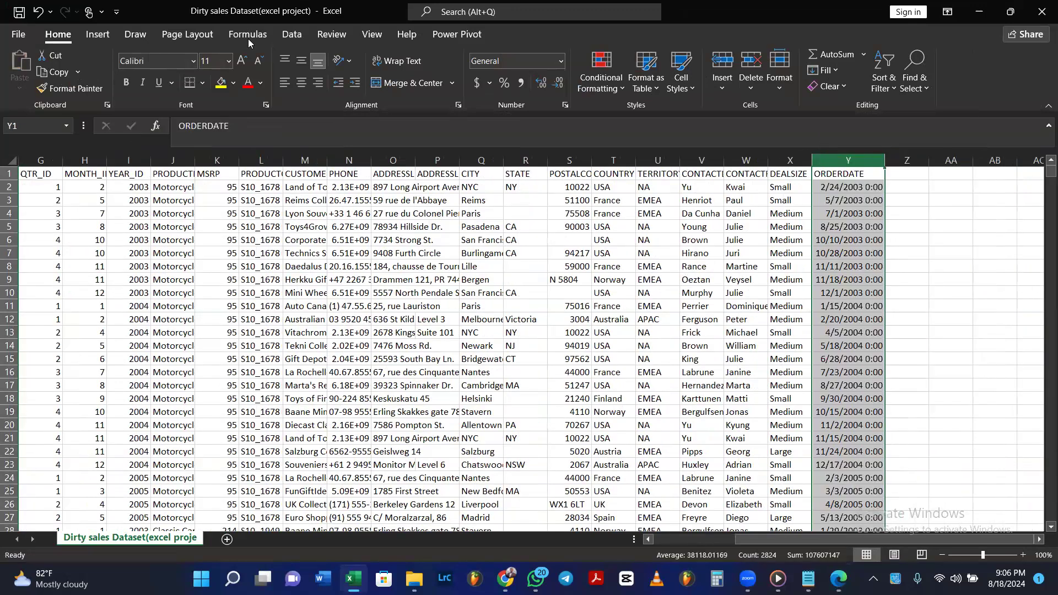
Split the ORDERDATE column with Text to Columns, using tab and space delimiters and treating consecutive delimiters as one.
{"action": "key", "text": "F2"}
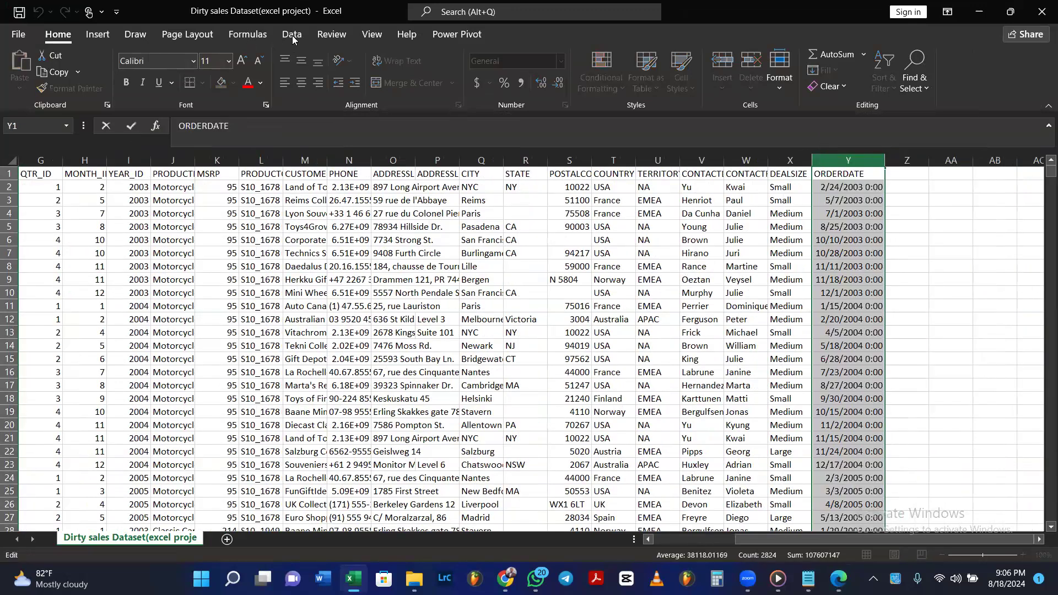
{"action": "left_click", "coordinate": [292, 35]}
{"action": "double_click", "coordinate": [861, 219]}
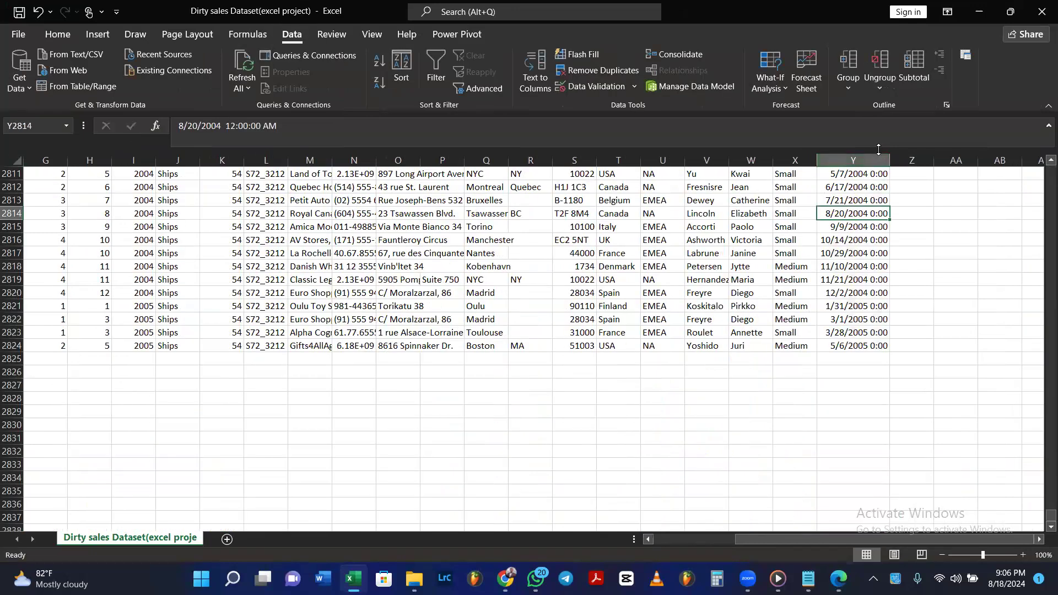
{"action": "key", "text": "ctrl+Home"}
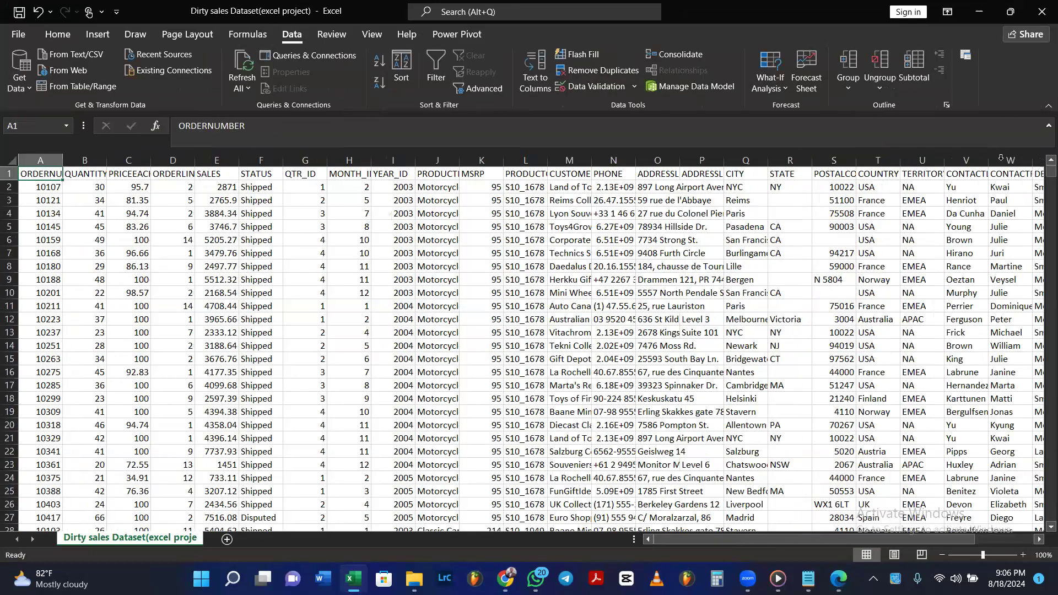
{"action": "key", "text": "ctrl+Right"}
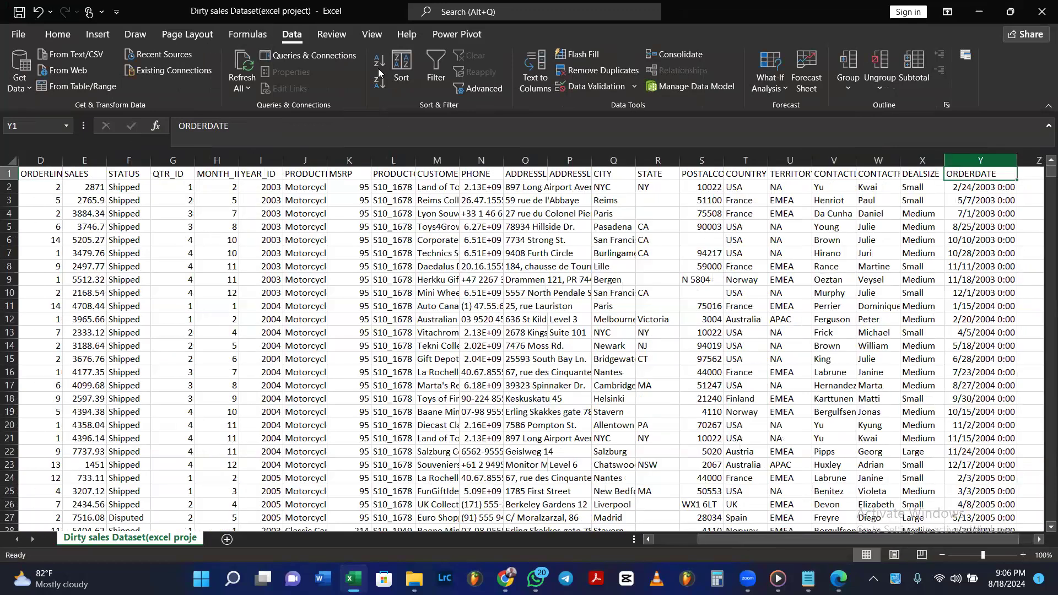
{"action": "key", "text": "ctrl+shift+Down"}
{"action": "left_click", "coordinate": [532, 80]}
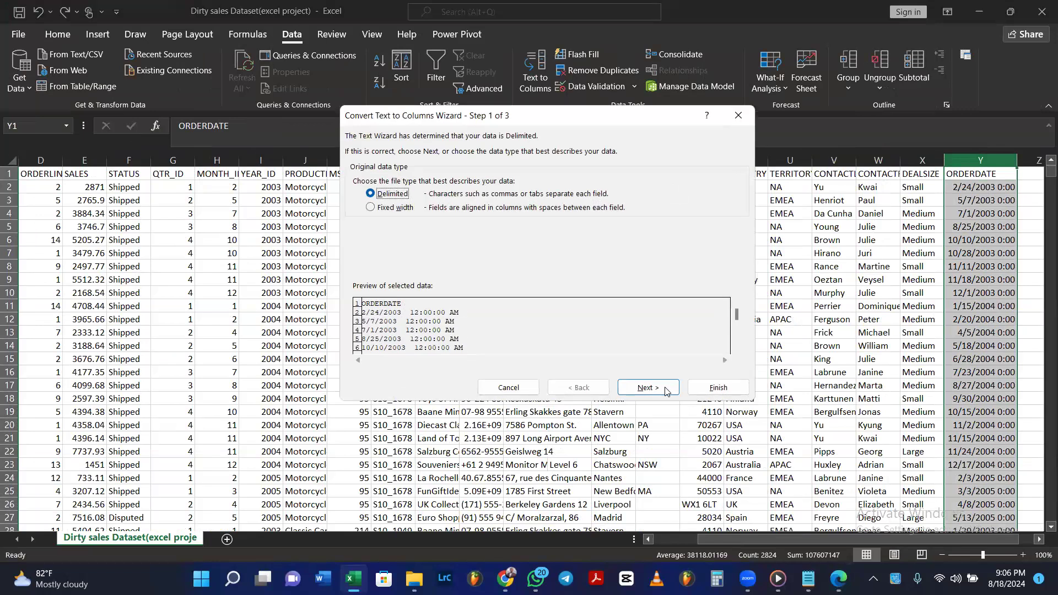
{"action": "left_click", "coordinate": [666, 389]}
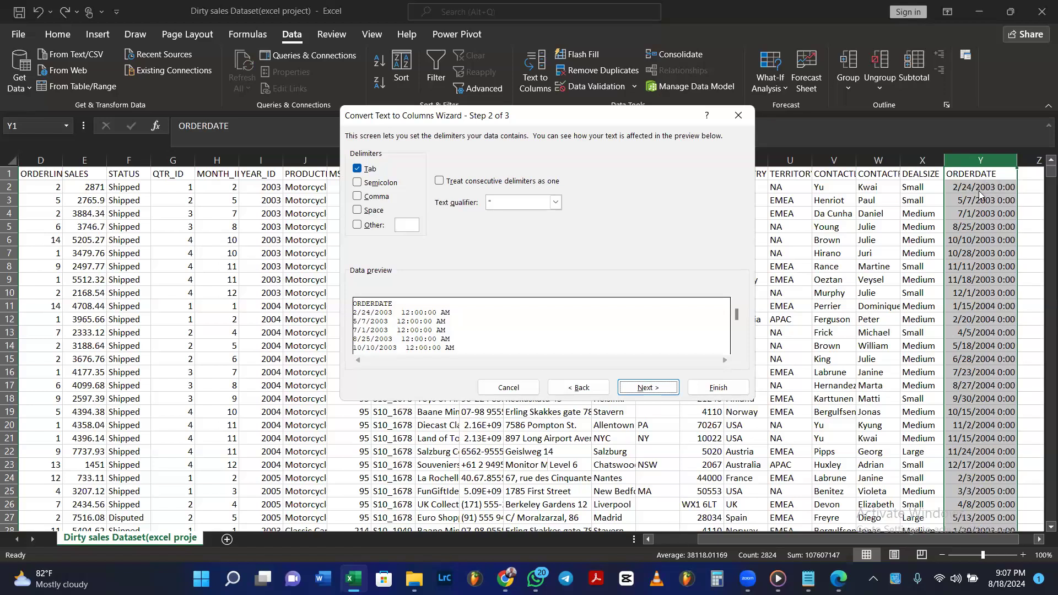
{"action": "key", "text": "alt+s"}
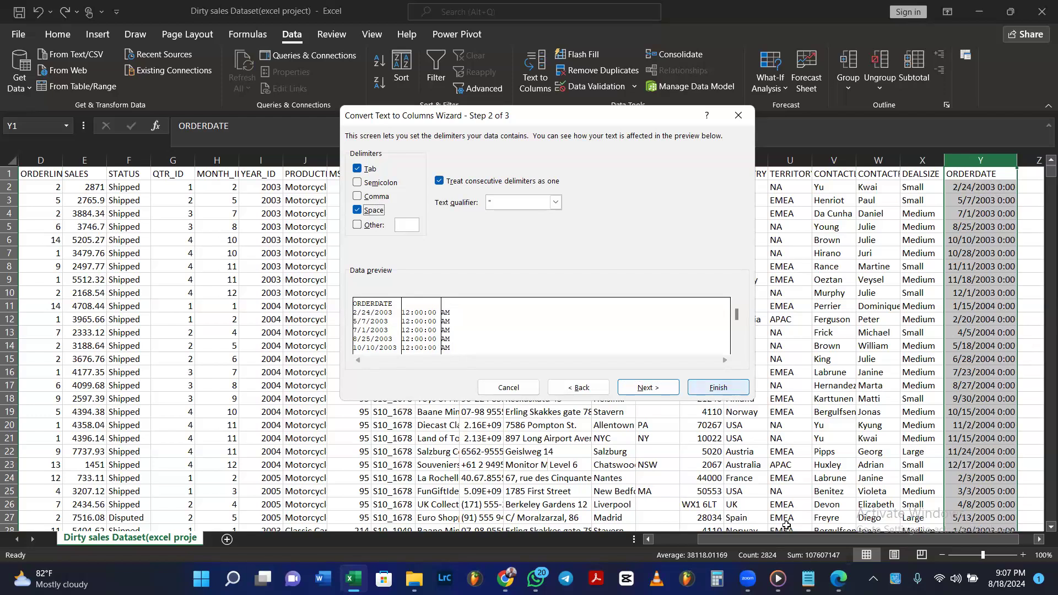
{"action": "left_click", "coordinate": [719, 388]}
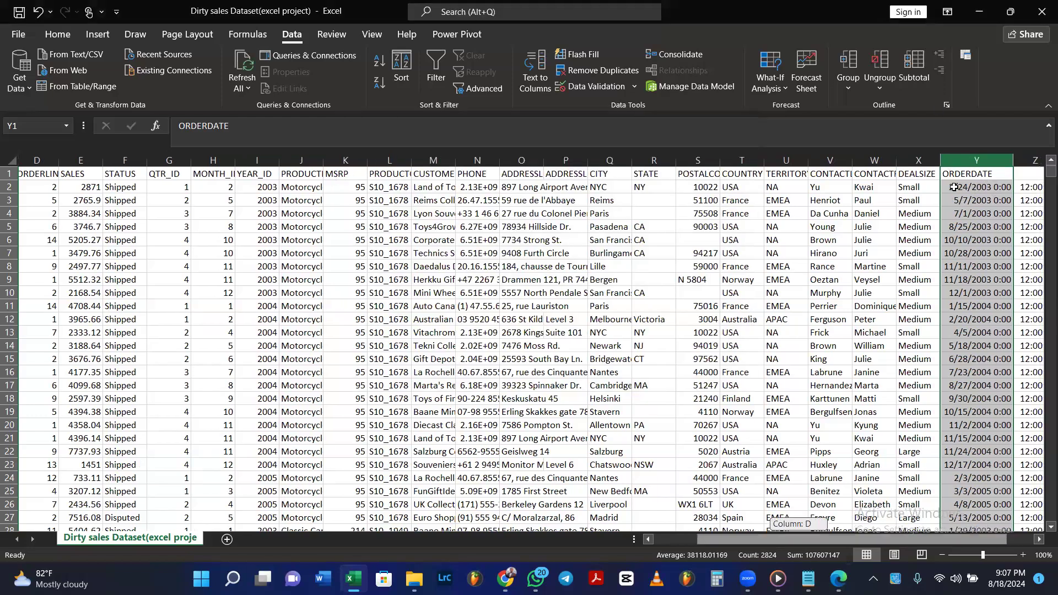
Format the moved ORDERDATE values, from the first date to the last row, as short dates without the time.
{"action": "scroll", "coordinate": [894, 162], "scroll_direction": "right", "scroll_amount": 2}
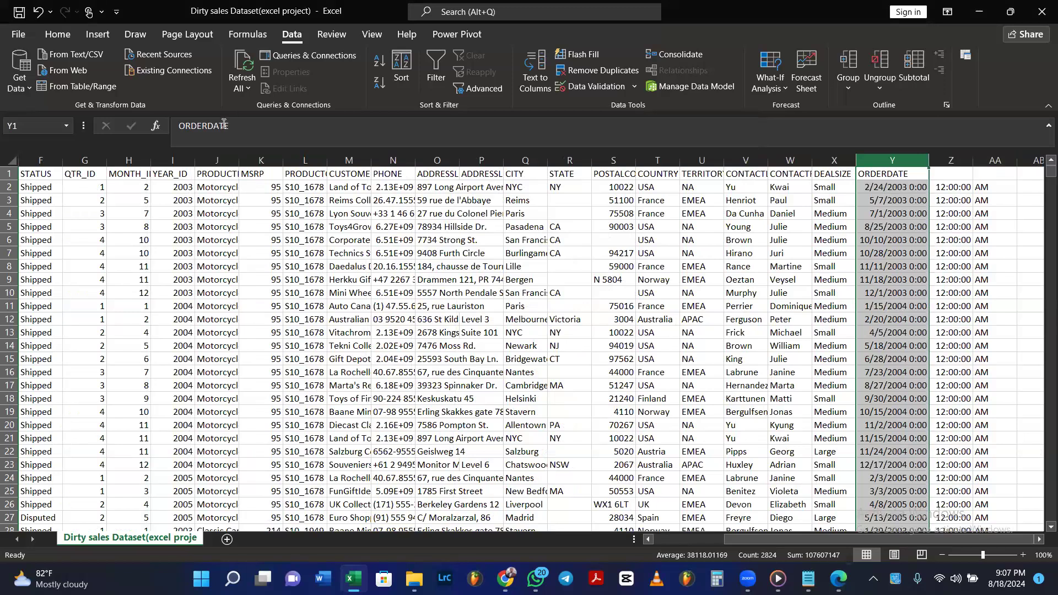
{"action": "key", "text": "Down"}
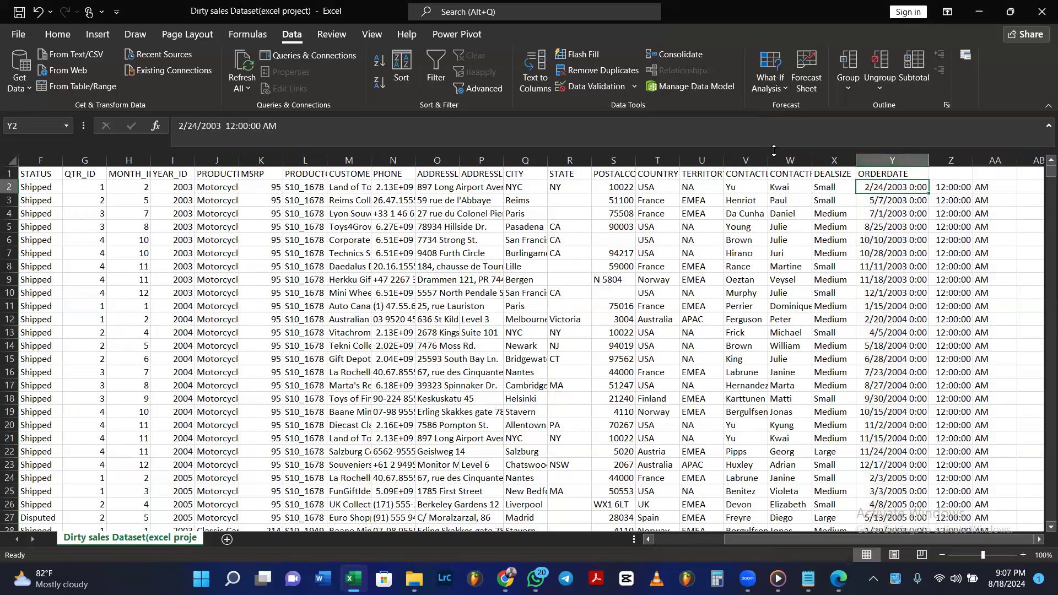
{"action": "left_click", "coordinate": [912, 159]}
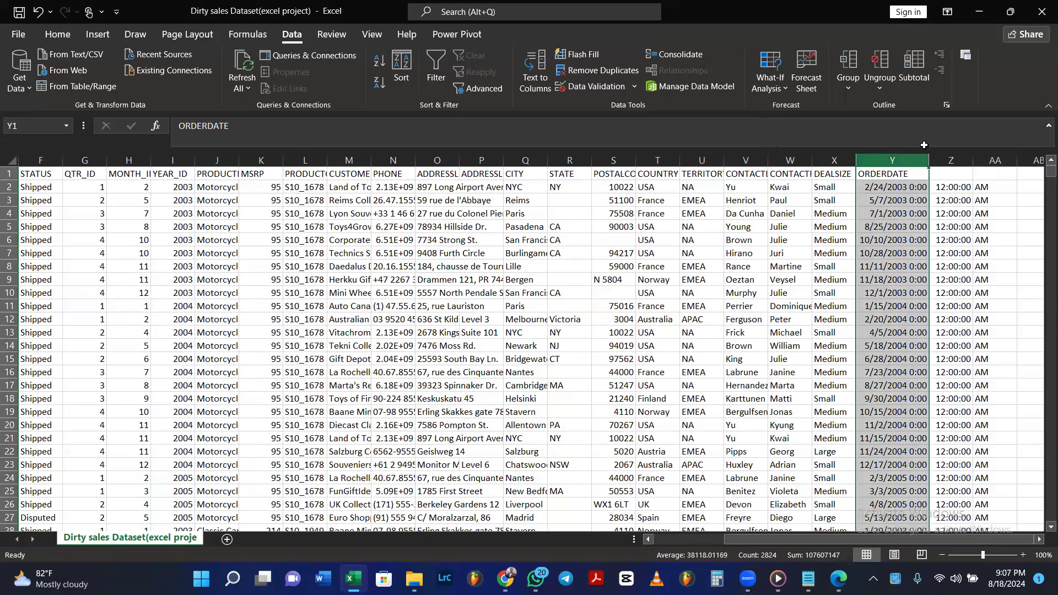
{"action": "key", "text": "ctrl+F1"}
{"action": "left_click", "coordinate": [65, 35]}
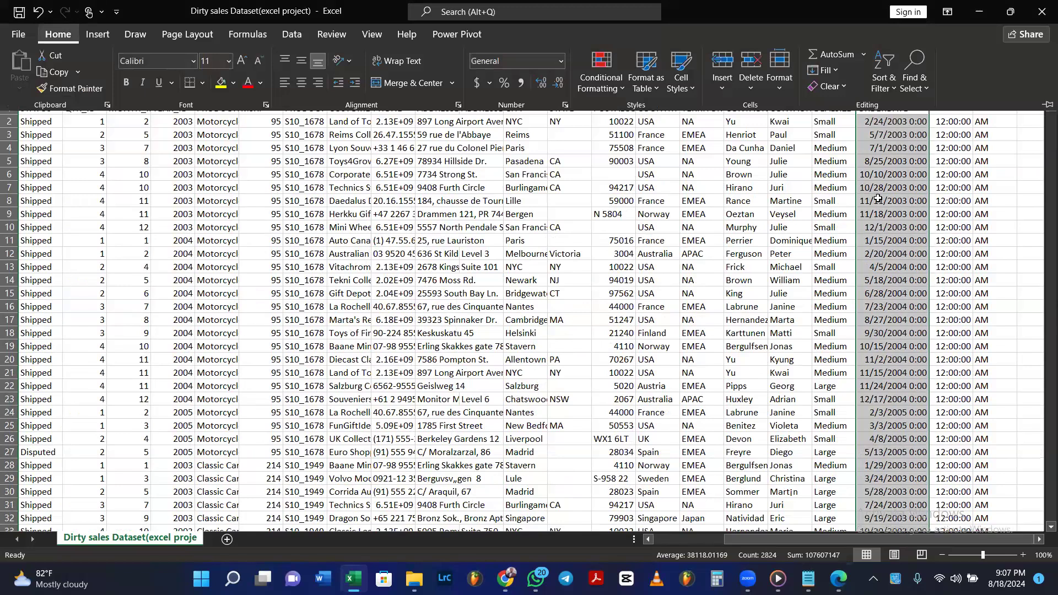
{"action": "left_click", "coordinate": [899, 186]}
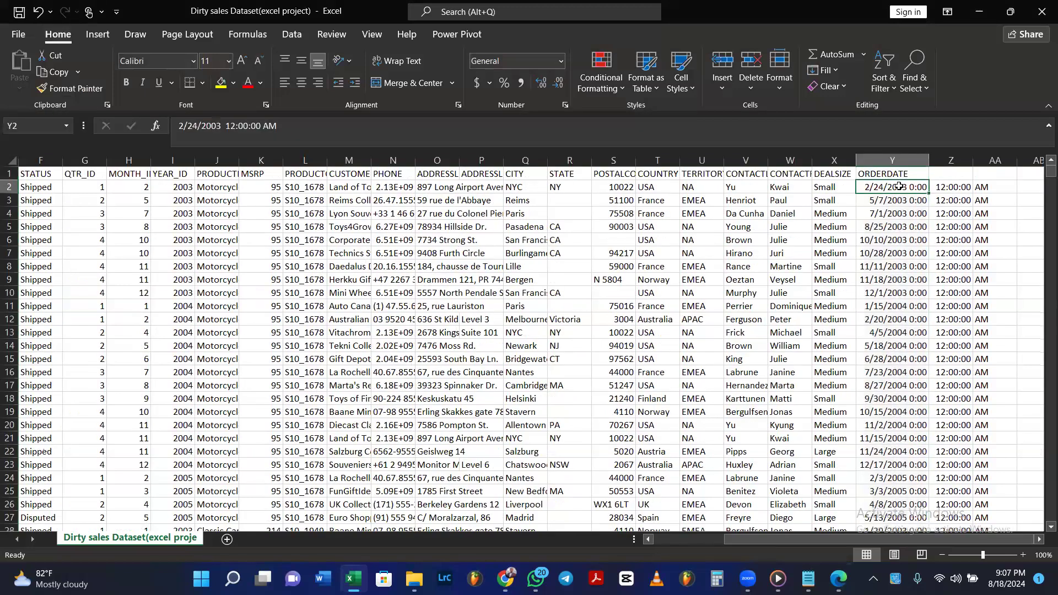
{"action": "key", "text": "ctrl+shift+Down"}
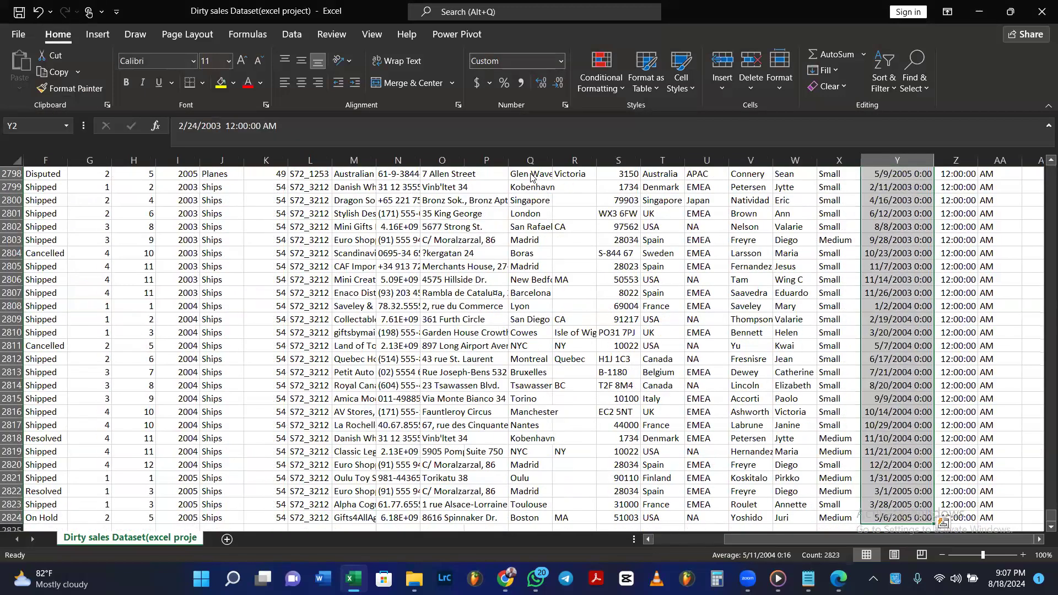
{"action": "left_click", "coordinate": [561, 60]}
{"action": "left_click_drag", "start_coordinate": [1030, 251], "coordinate": [1049, 164]}
{"action": "left_click", "coordinate": [888, 186]}
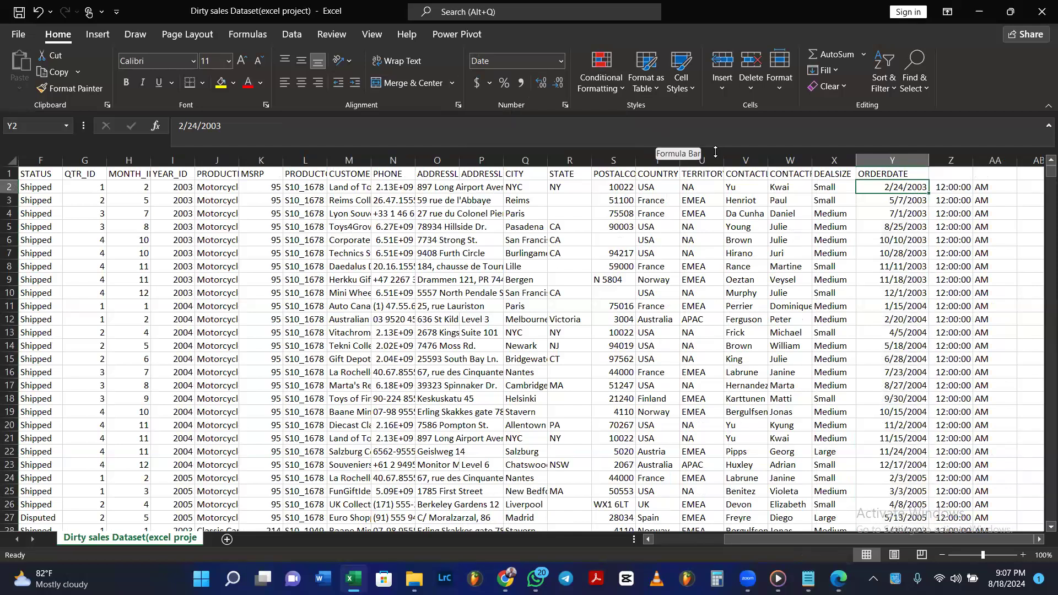
Examine the first formatted ORDERDATE cell and the split-off time value beside it.
{"action": "double_click", "coordinate": [920, 188]}
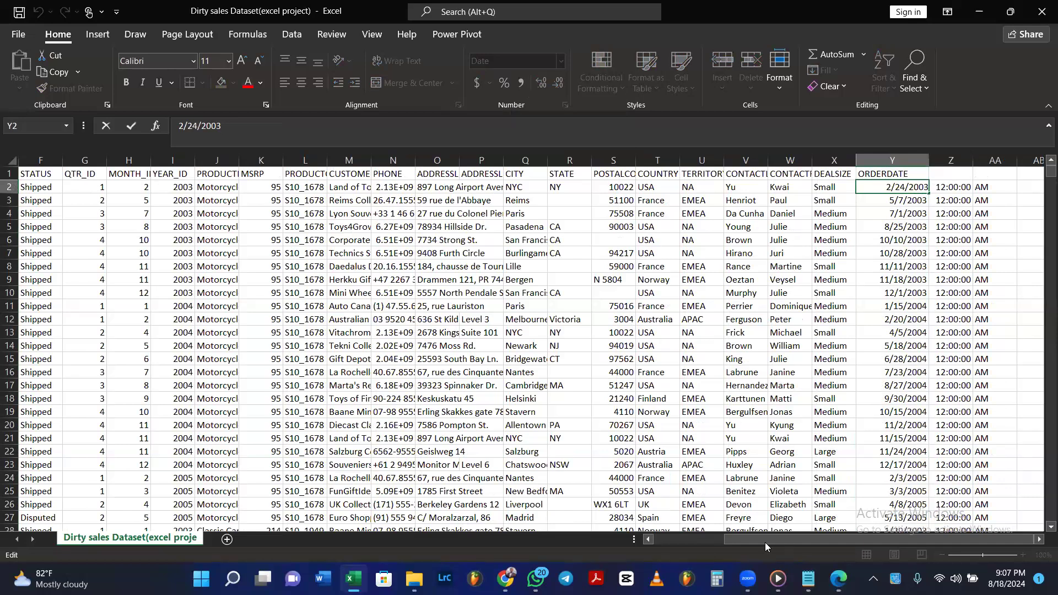
{"action": "left_click_drag", "start_coordinate": [765, 542], "coordinate": [597, 546]}
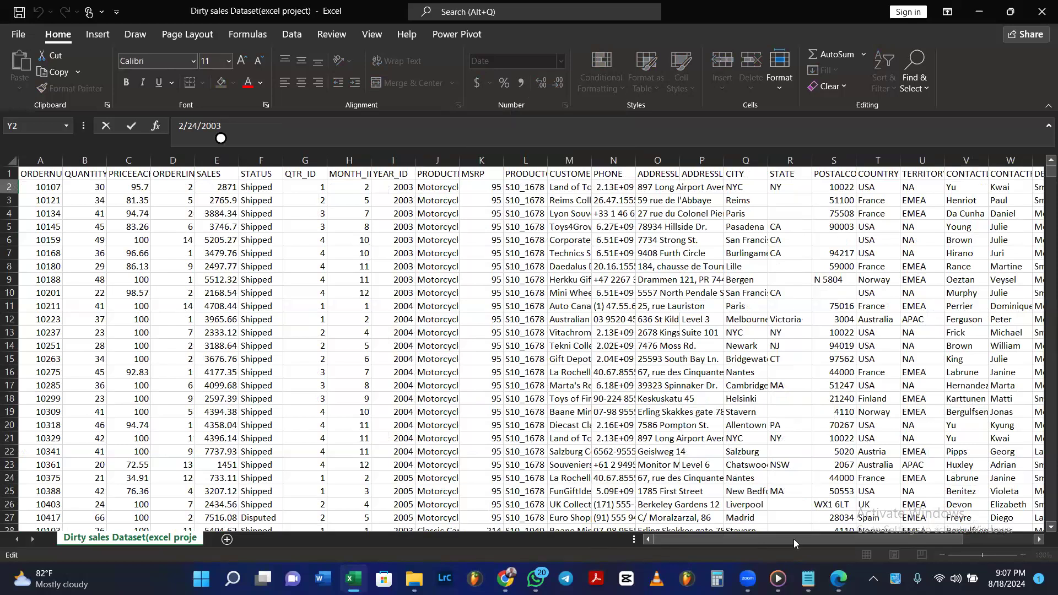
{"action": "left_click_drag", "start_coordinate": [794, 540], "coordinate": [931, 540]}
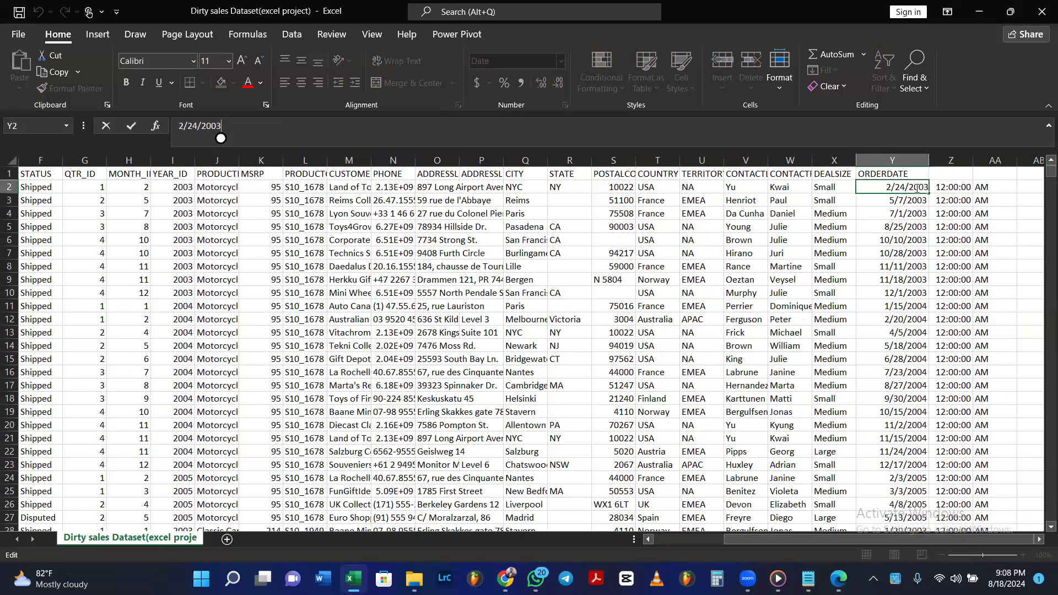
{"action": "left_click", "coordinate": [953, 189]}
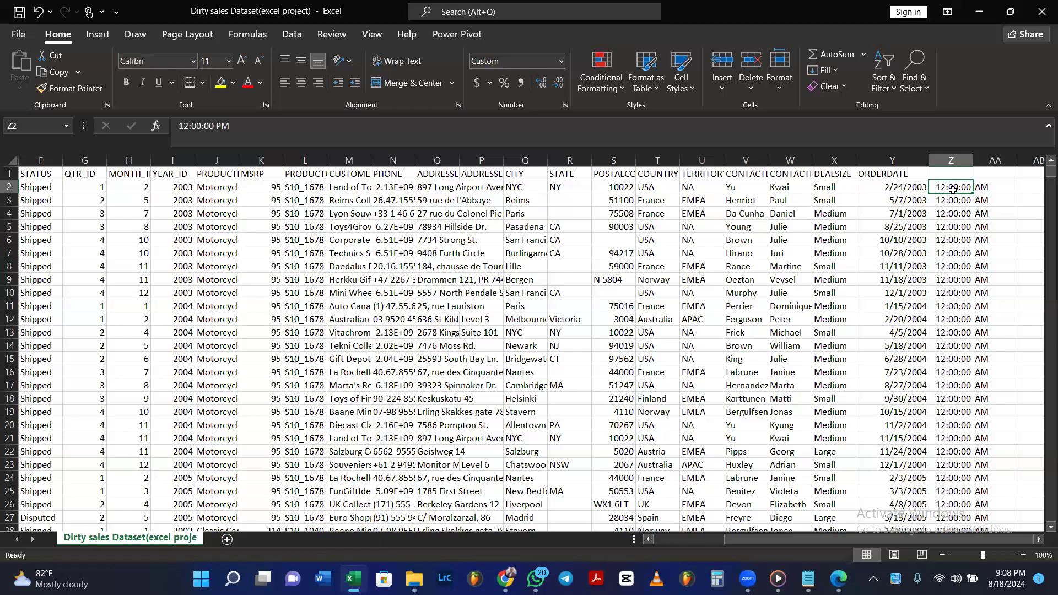
Undo the date formatting, column split and column move, keeping ORDERDATE widened in its original place.
{"action": "key", "text": "ctrl+z"}
{"action": "key", "text": "ctrl+z"}
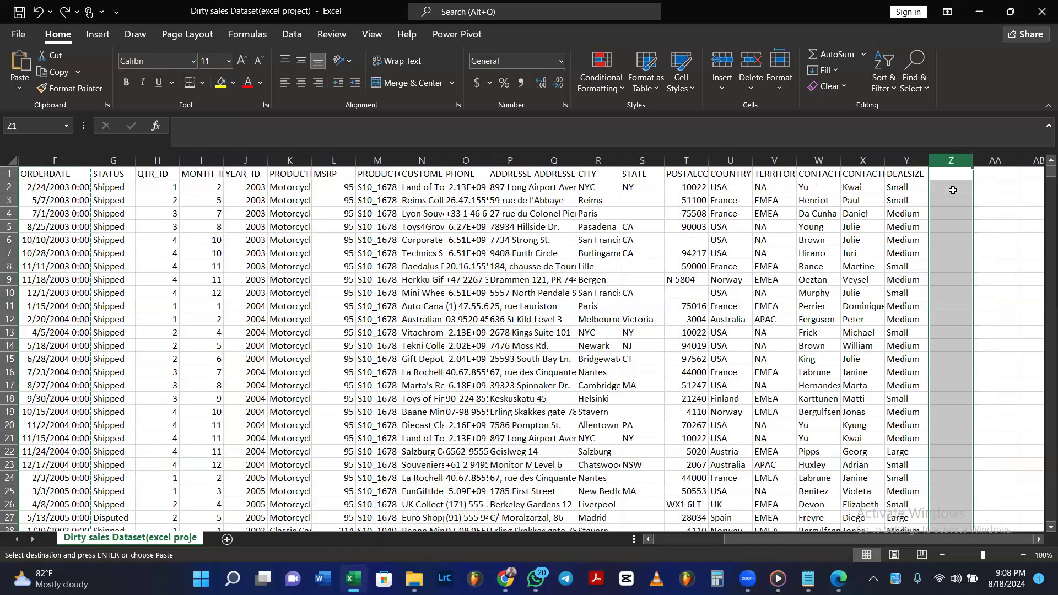
{"action": "key", "text": "ctrl+z"}
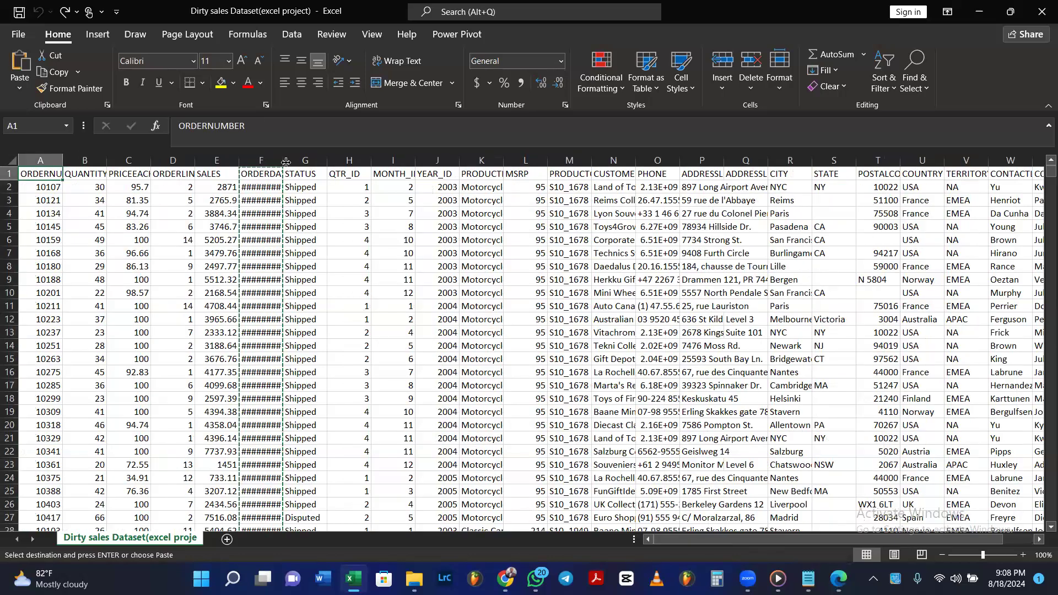
{"action": "key", "text": "ctrl+y"}
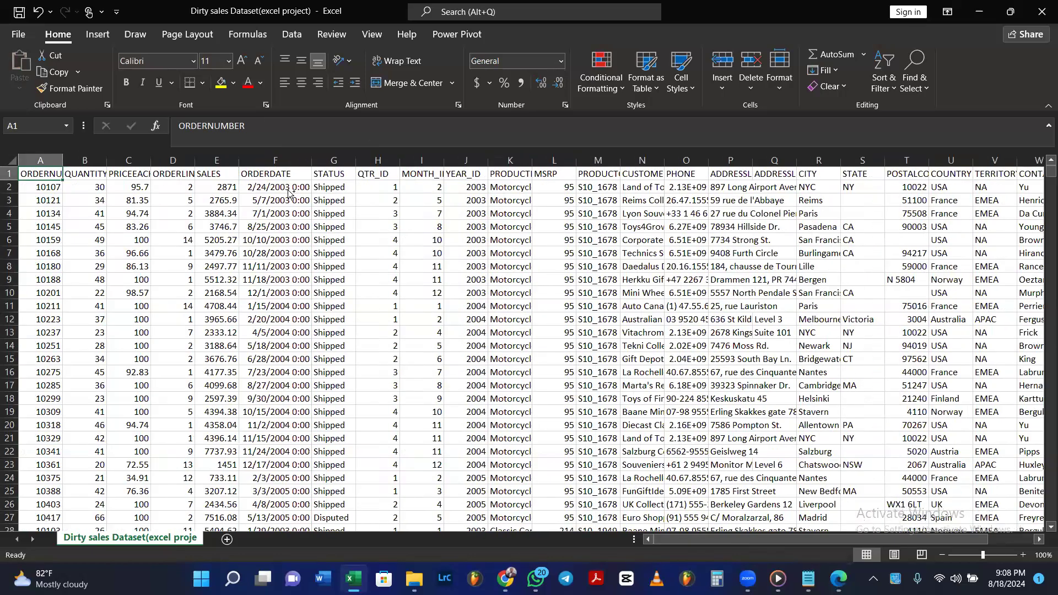
Format all dates in the original ORDERDATE column as short dates without the time, and check the first entry.
{"action": "left_click", "coordinate": [288, 192]}
{"action": "key", "text": "ctrl+shift+Down"}
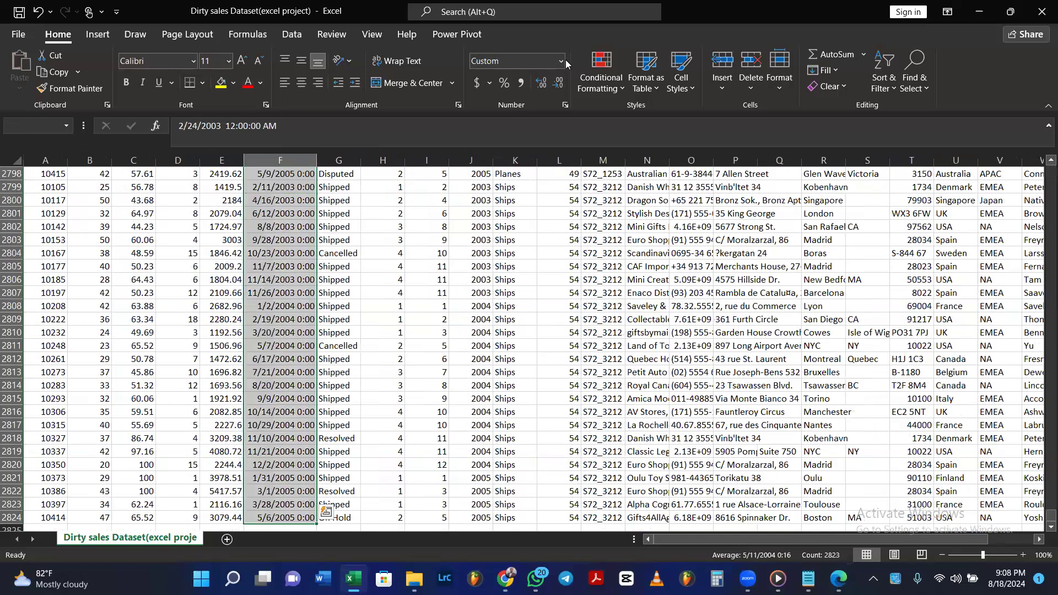
{"action": "left_click", "coordinate": [562, 61]}
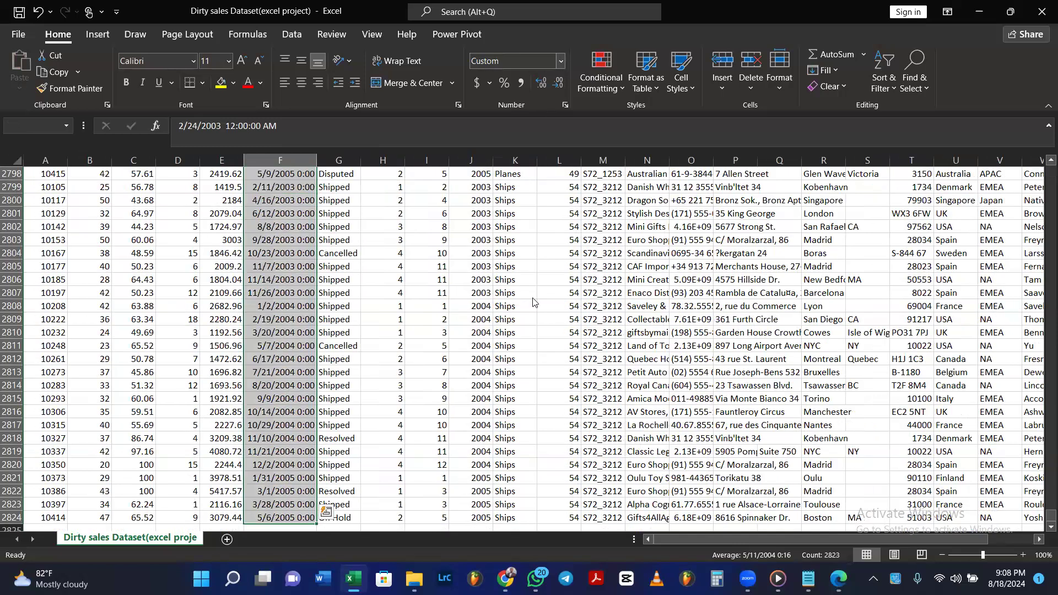
{"action": "left_click", "coordinate": [581, 221]}
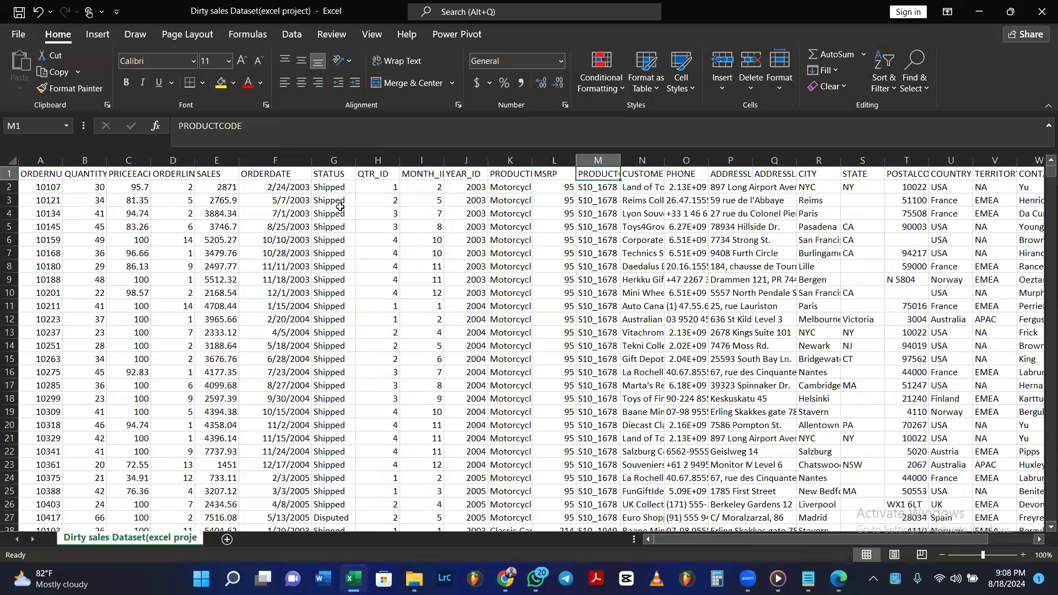
{"action": "left_click", "coordinate": [263, 186]}
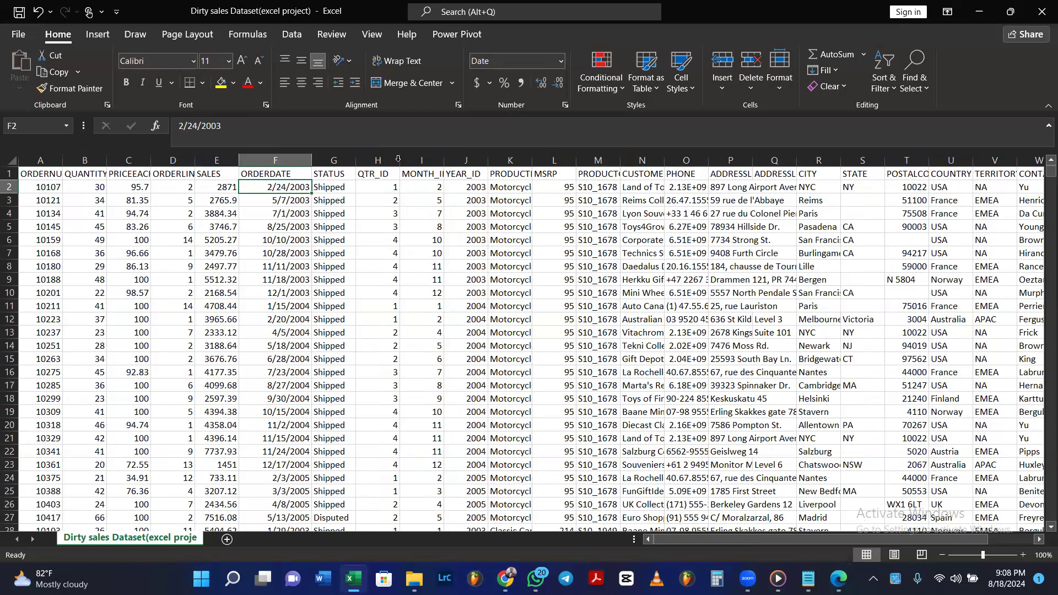
{"action": "double_click", "coordinate": [409, 161]}
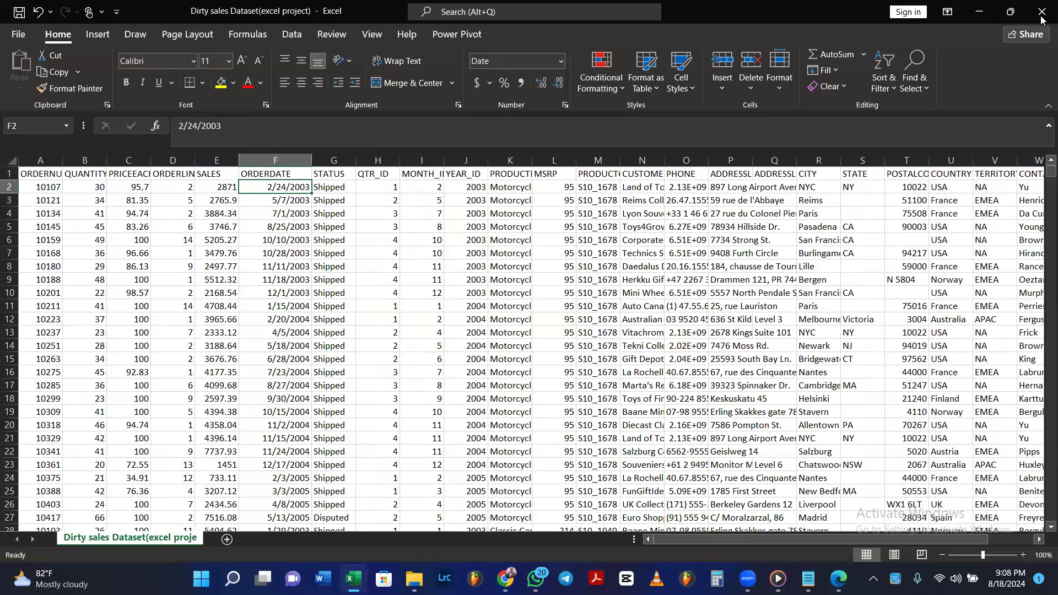
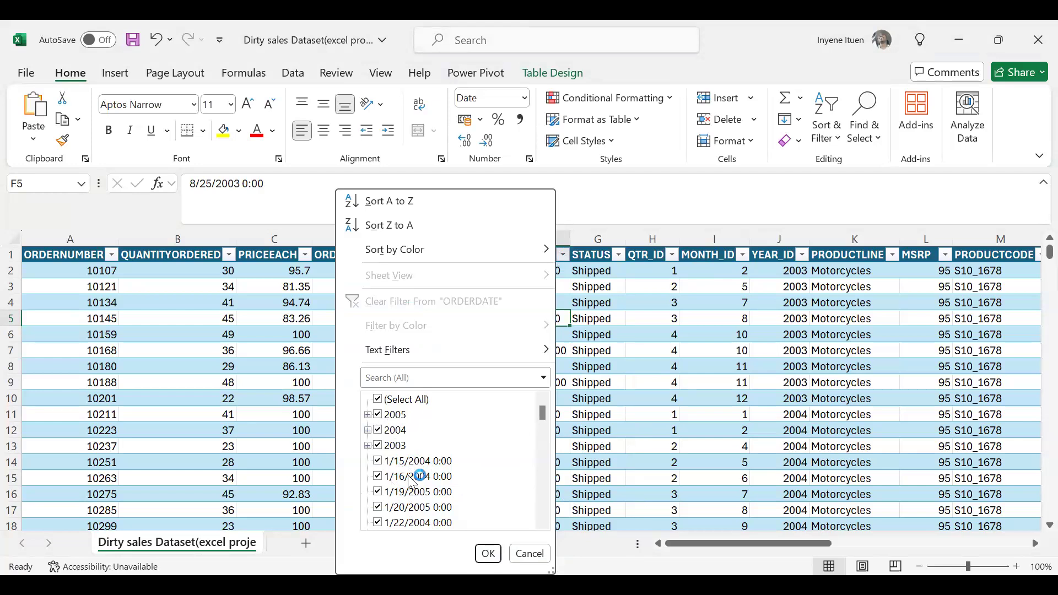
Examine the ORDERDATE filter list from start to end for entries that still carry a time.
{"action": "scroll", "coordinate": [408, 475], "scroll_direction": "down", "scroll_amount": 2}
{"action": "scroll", "coordinate": [408, 475], "scroll_direction": "down", "scroll_amount": 2}
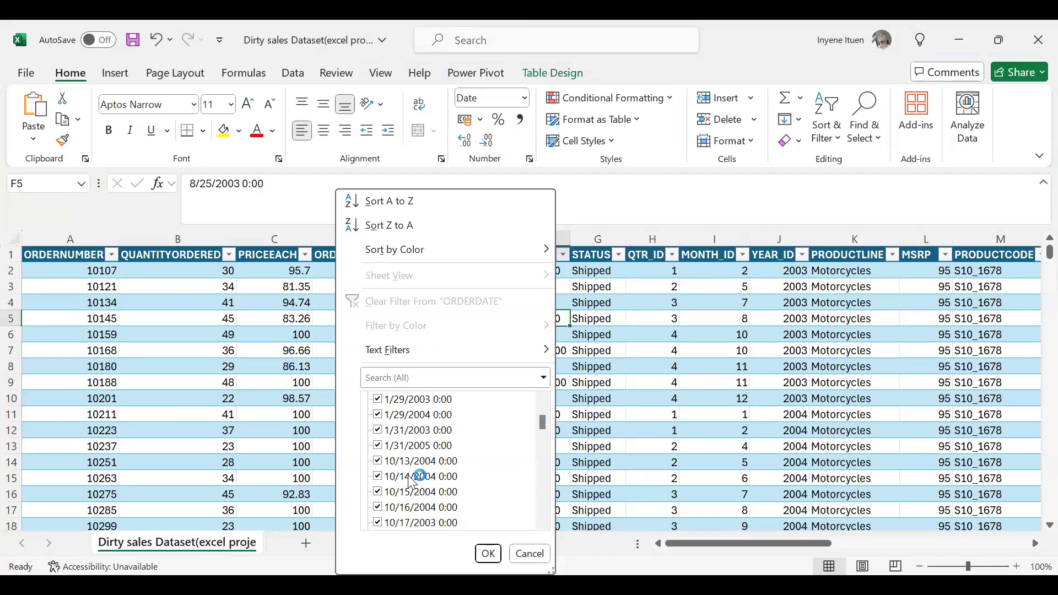
{"action": "scroll", "coordinate": [407, 476], "scroll_direction": "down", "scroll_amount": 12}
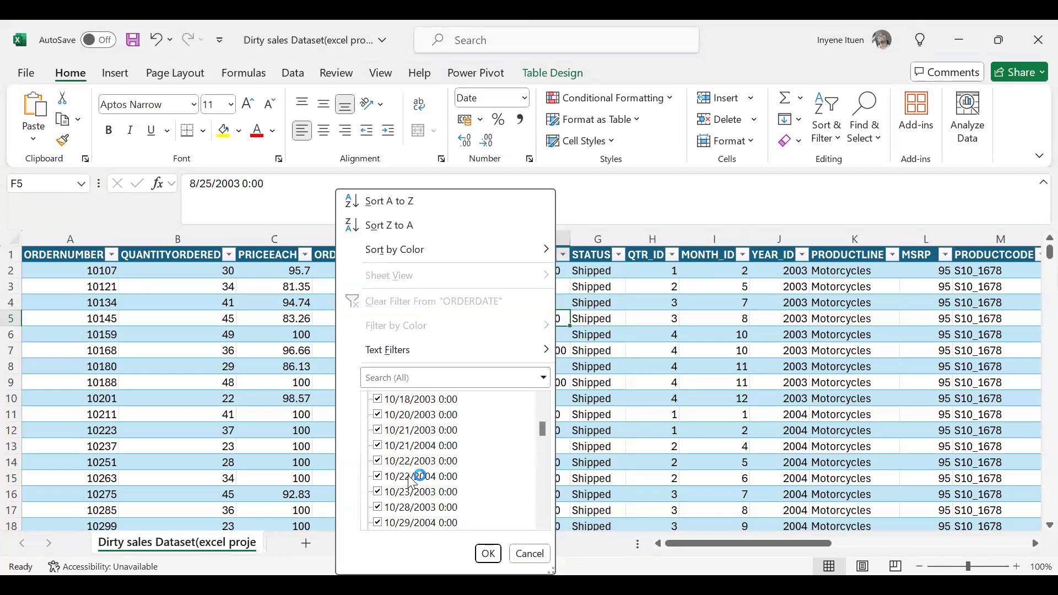
{"action": "scroll", "coordinate": [408, 475], "scroll_direction": "down", "scroll_amount": 12}
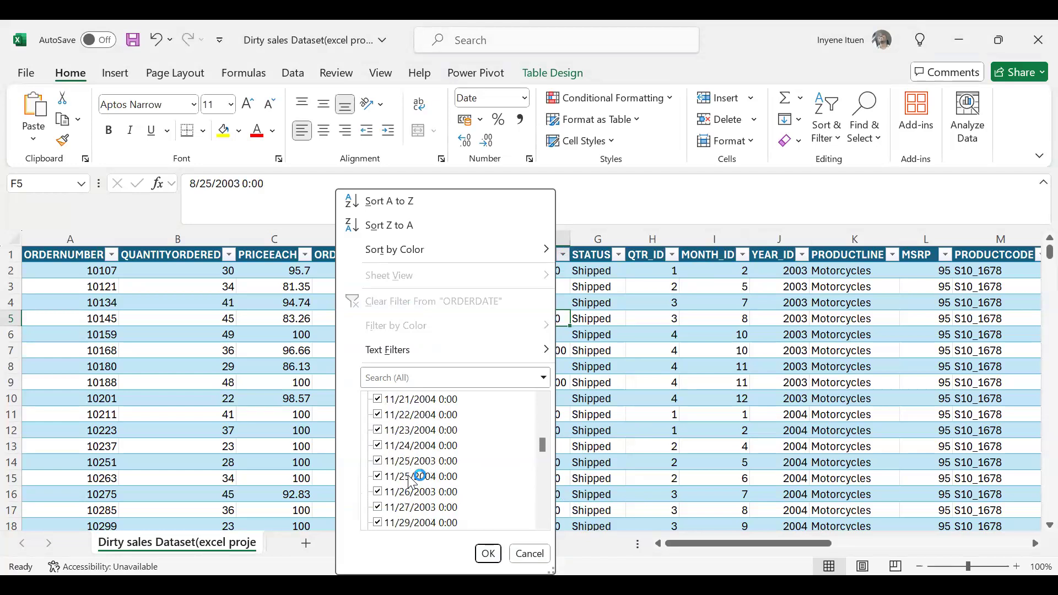
{"action": "scroll", "coordinate": [412, 481], "scroll_direction": "down", "scroll_amount": 6}
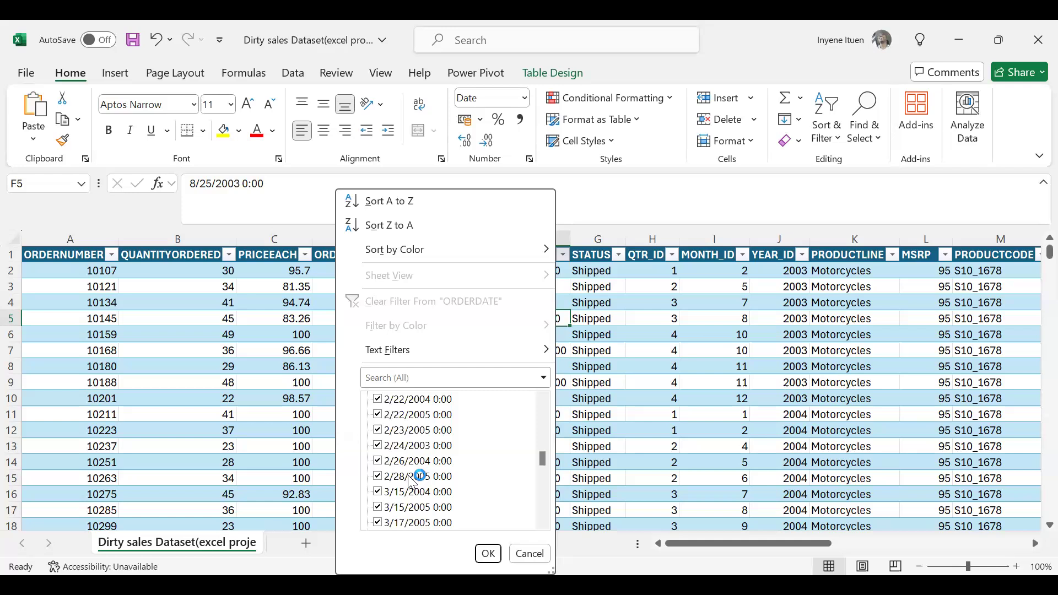
{"action": "scroll", "coordinate": [412, 481], "scroll_direction": "down", "scroll_amount": 3}
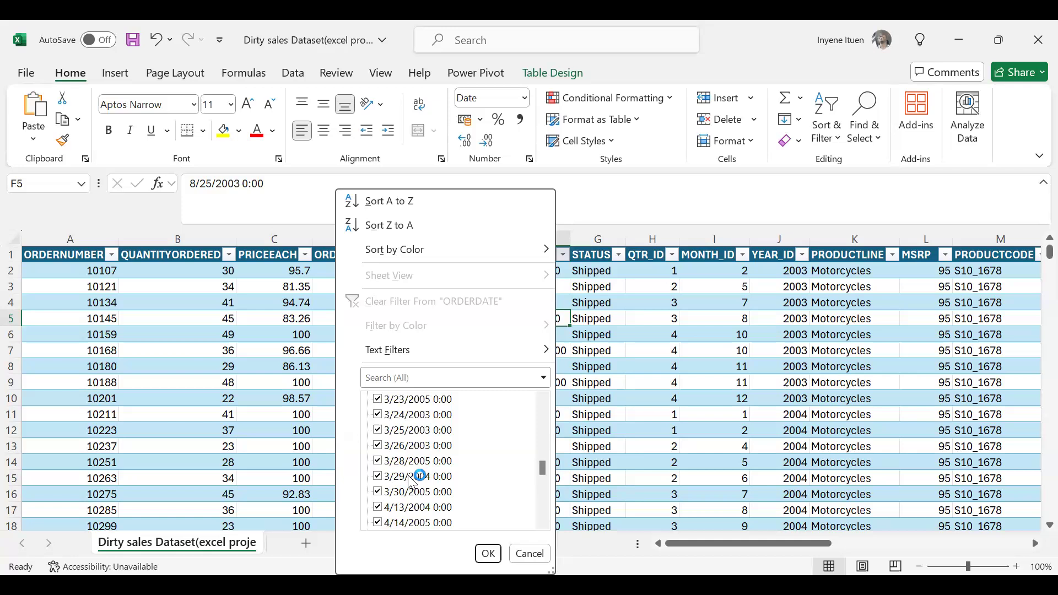
{"action": "scroll", "coordinate": [412, 480], "scroll_direction": "down", "scroll_amount": 1}
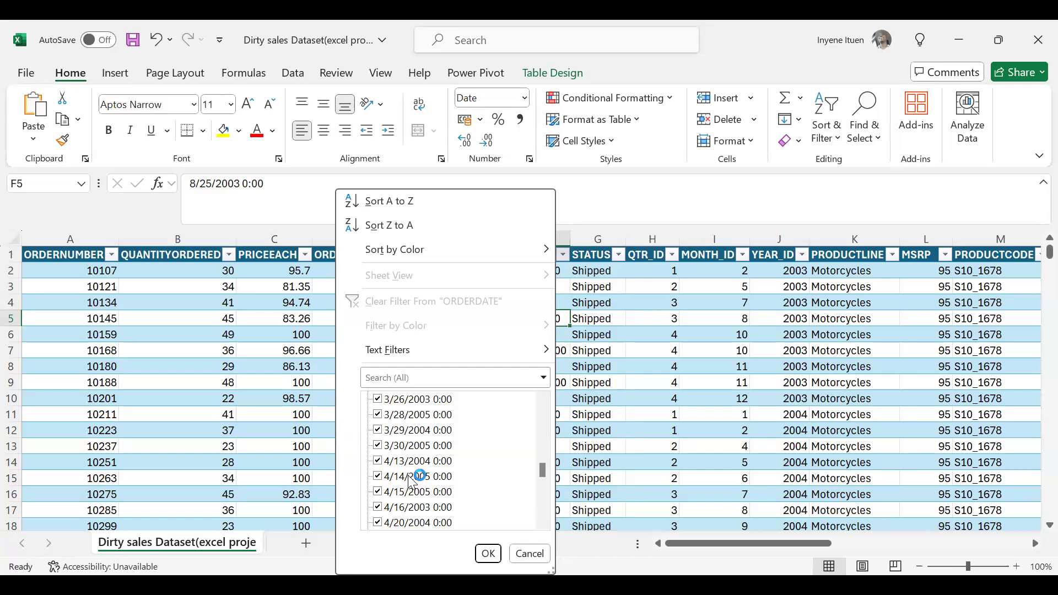
{"action": "scroll", "coordinate": [412, 481], "scroll_direction": "down", "scroll_amount": 5}
{"action": "scroll", "coordinate": [412, 480], "scroll_direction": "down", "scroll_amount": 10}
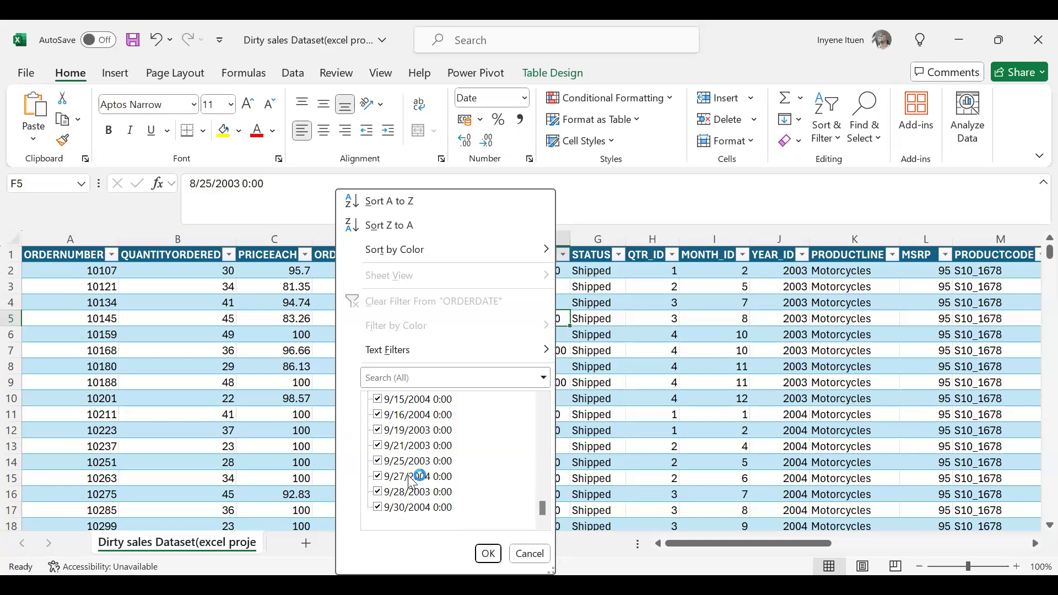
{"action": "scroll", "coordinate": [412, 480], "scroll_direction": "up", "scroll_amount": 20}
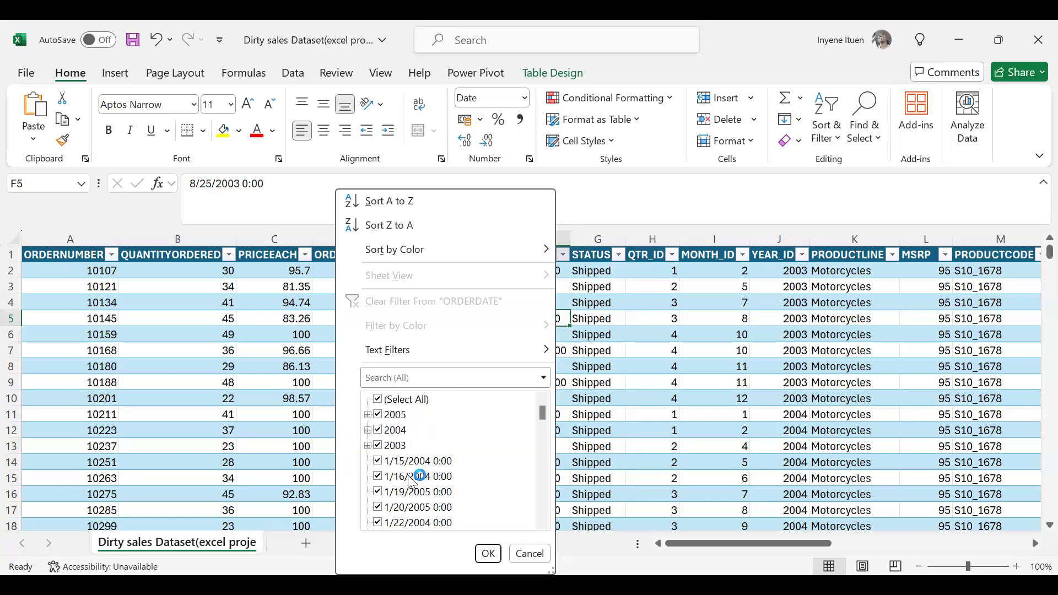
Expand the 2005 group in the ORDERDATE filter list, examine its months, and collapse it again.
{"action": "left_click", "coordinate": [367, 415]}
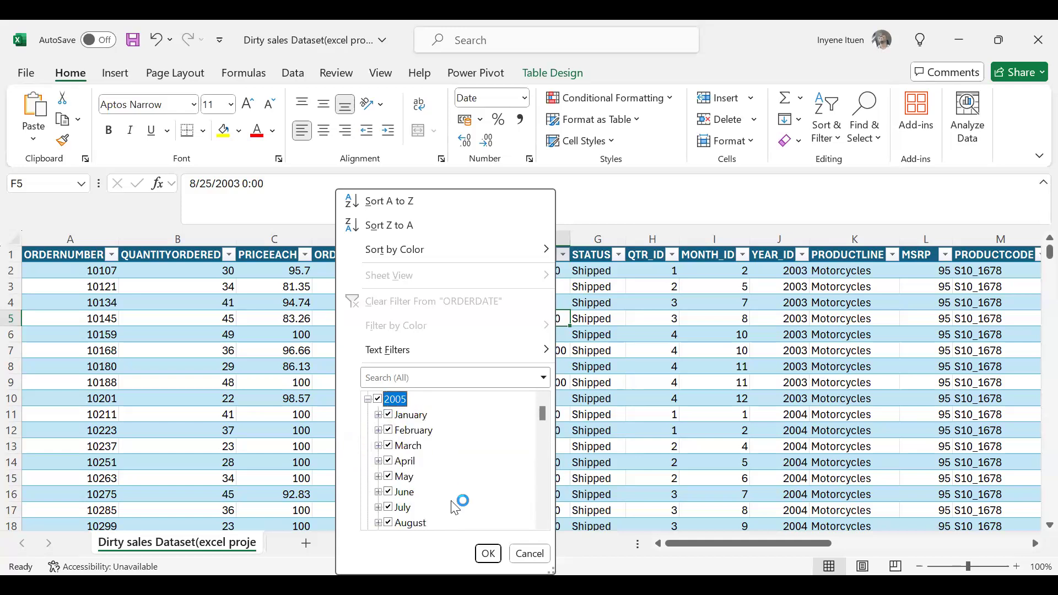
{"action": "scroll", "coordinate": [455, 506], "scroll_direction": "down", "scroll_amount": 1}
{"action": "scroll", "coordinate": [455, 506], "scroll_direction": "down", "scroll_amount": 2}
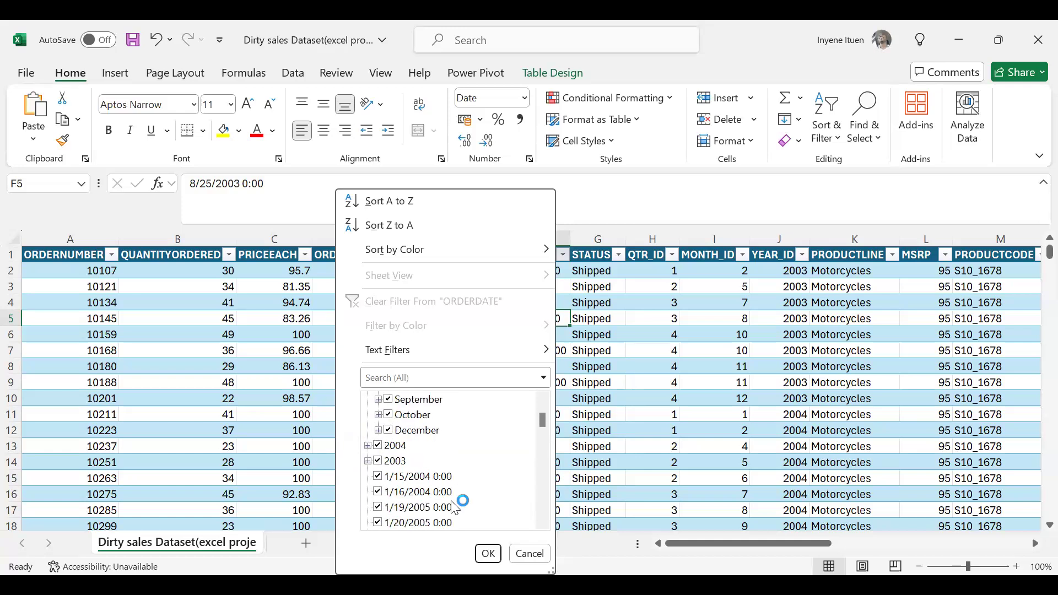
{"action": "scroll", "coordinate": [455, 506], "scroll_direction": "up", "scroll_amount": 1}
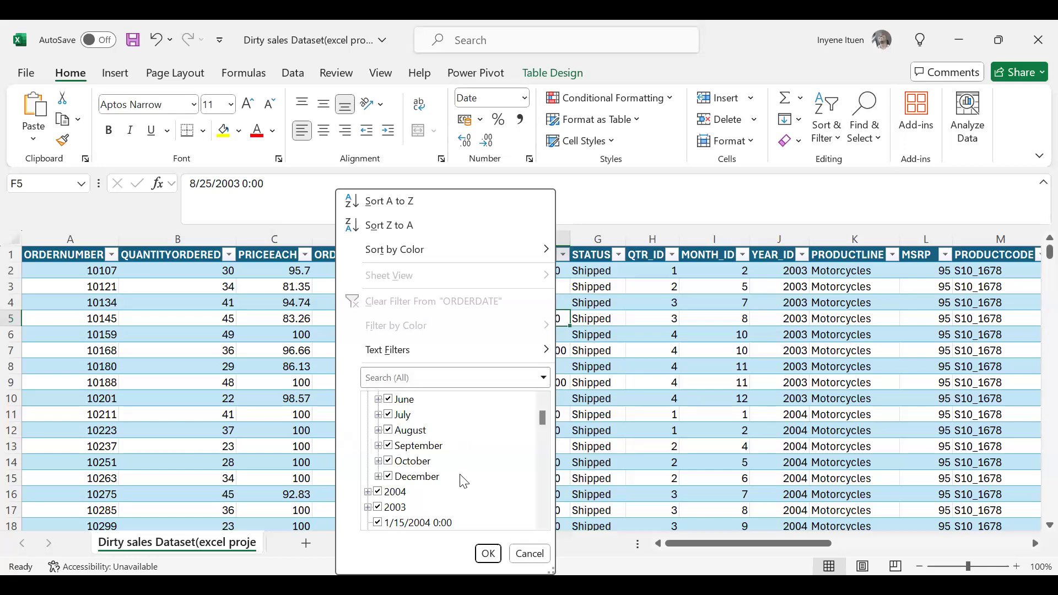
{"action": "scroll", "coordinate": [472, 450], "scroll_direction": "up", "scroll_amount": 2}
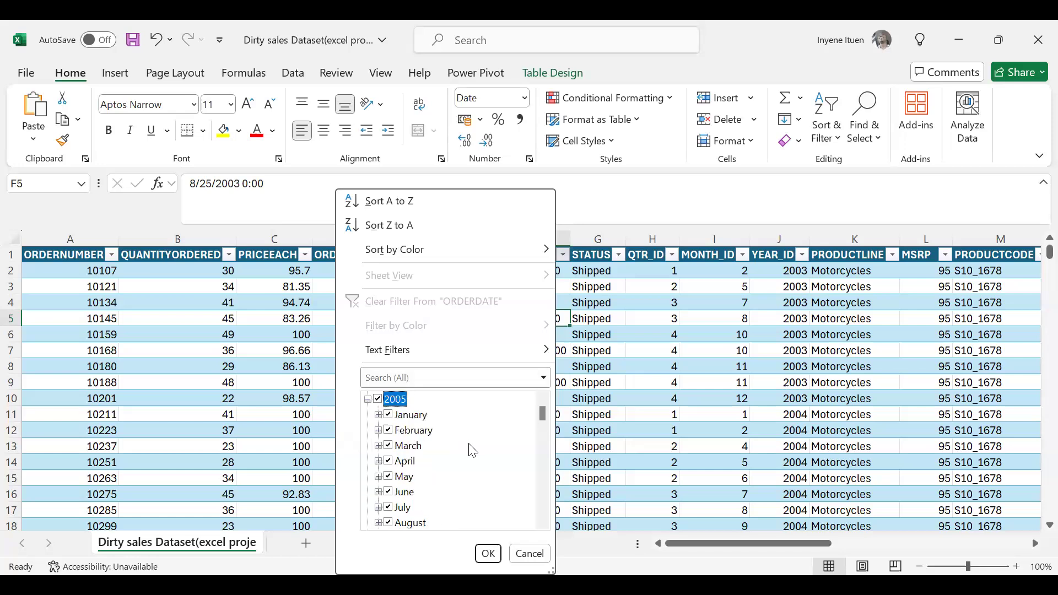
{"action": "left_click", "coordinate": [368, 398]}
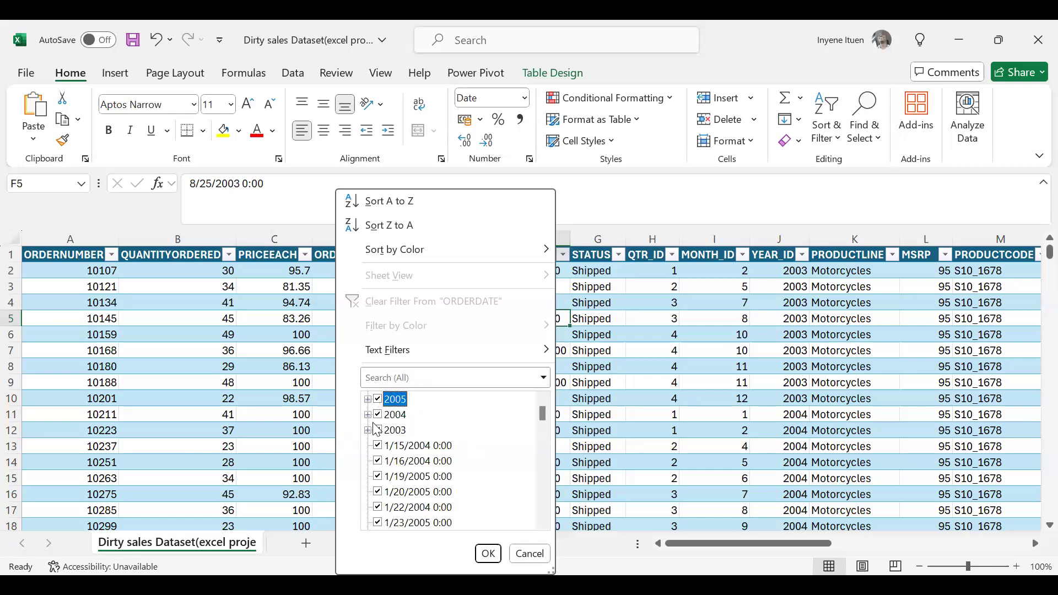
Check the months grouped under 2004 in the ORDERDATE filter list, leaving the group collapsed.
{"action": "left_click", "coordinate": [368, 414]}
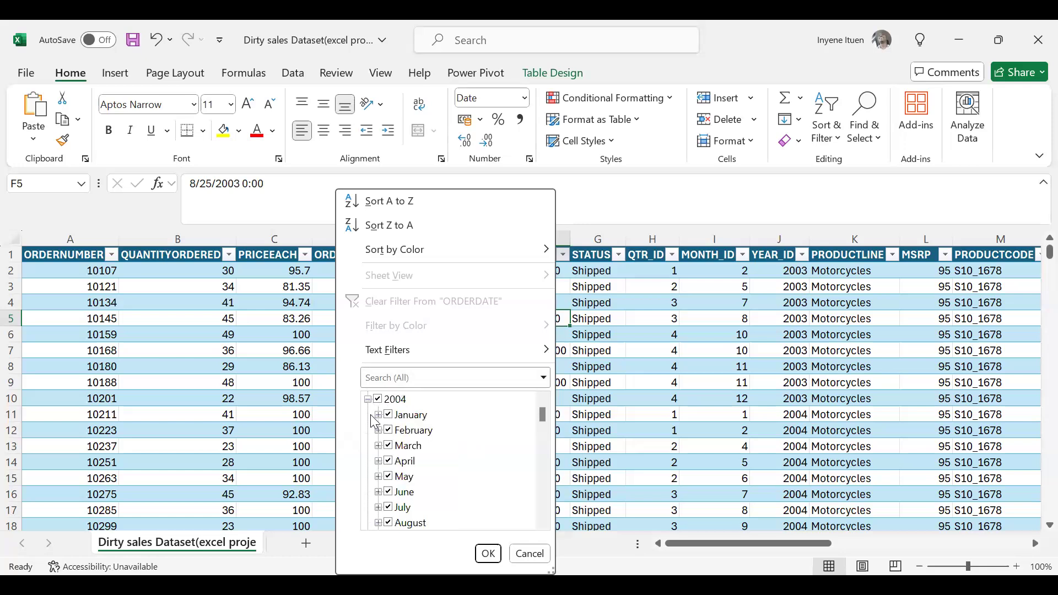
{"action": "scroll", "coordinate": [441, 484], "scroll_direction": "down", "scroll_amount": 3}
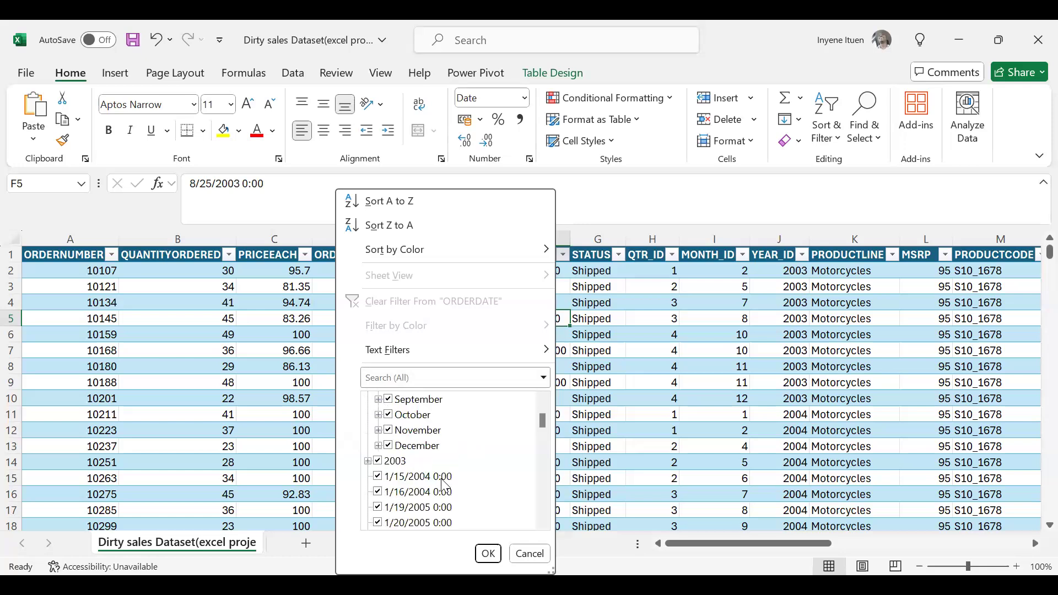
{"action": "scroll", "coordinate": [443, 485], "scroll_direction": "up", "scroll_amount": 4}
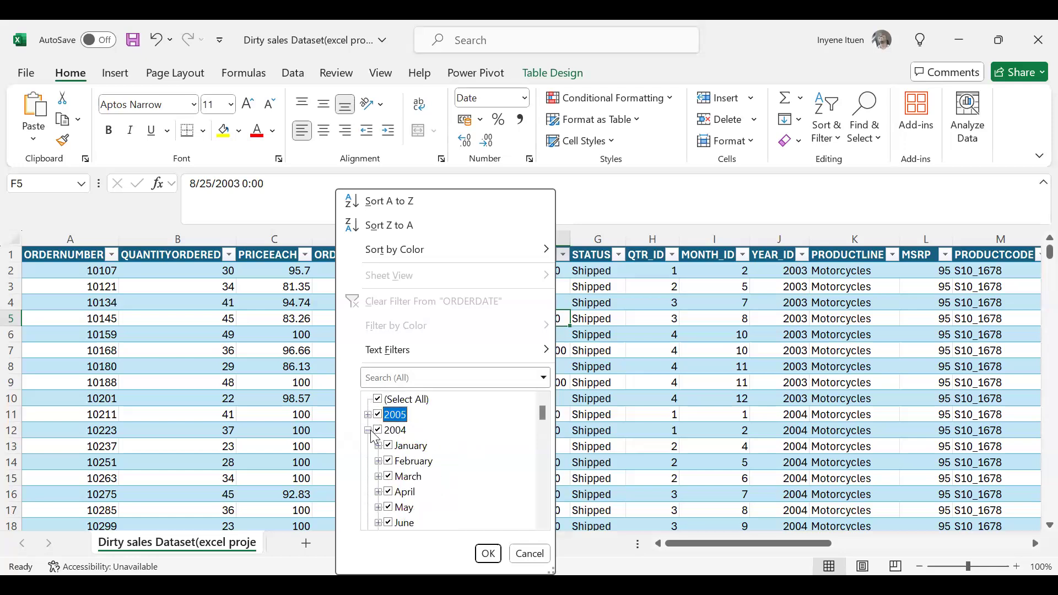
{"action": "left_click", "coordinate": [368, 431]}
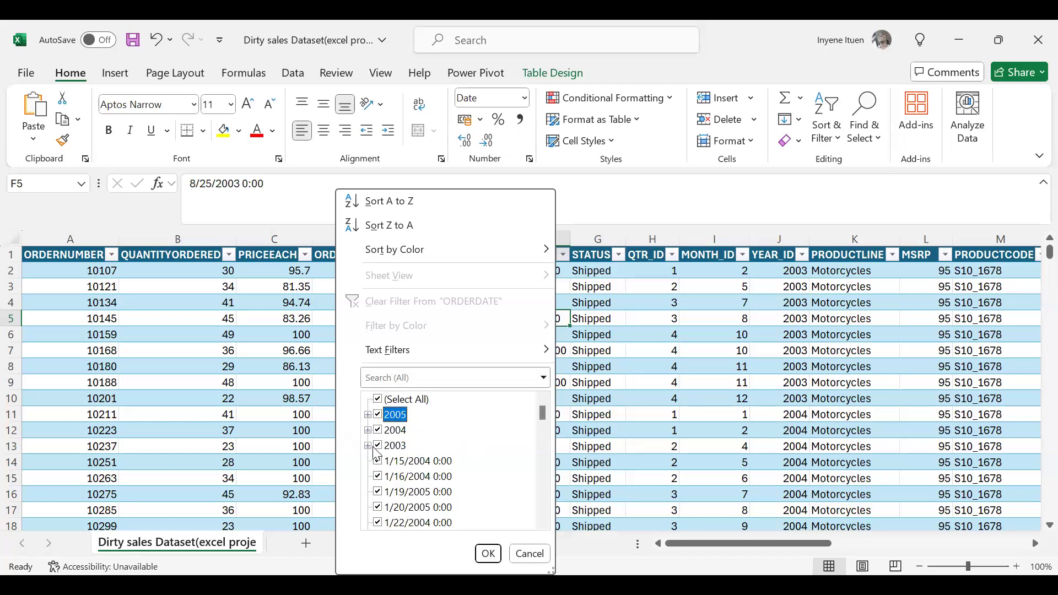
Inspect the months under 2003 and the ungrouped dates below them in the ORDERDATE filter list, then collapse 2003.
{"action": "left_click", "coordinate": [368, 445]}
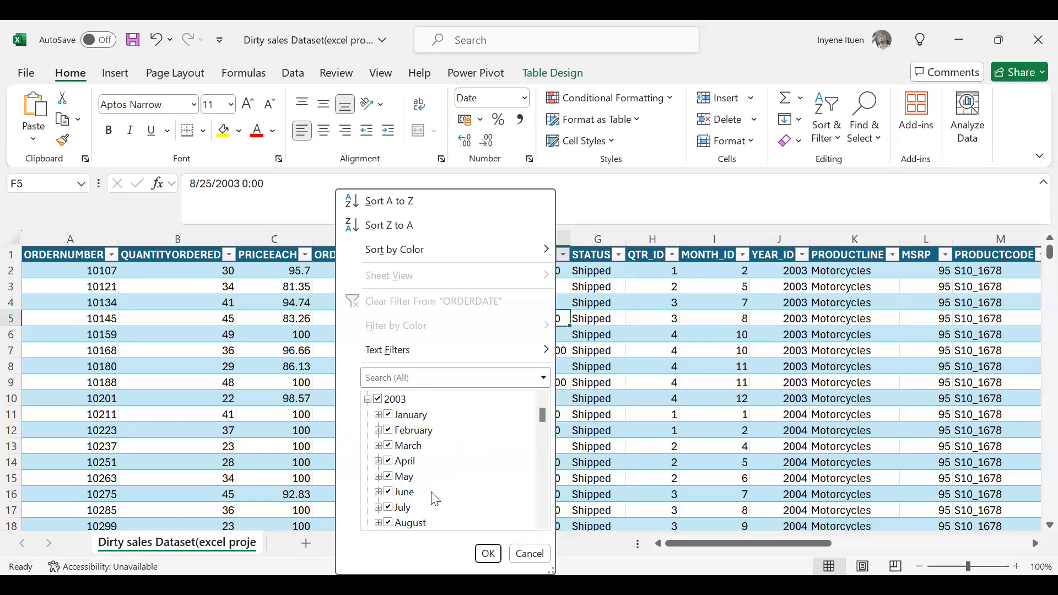
{"action": "scroll", "coordinate": [435, 498], "scroll_direction": "down", "scroll_amount": 1}
{"action": "scroll", "coordinate": [436, 499], "scroll_direction": "down", "scroll_amount": 6}
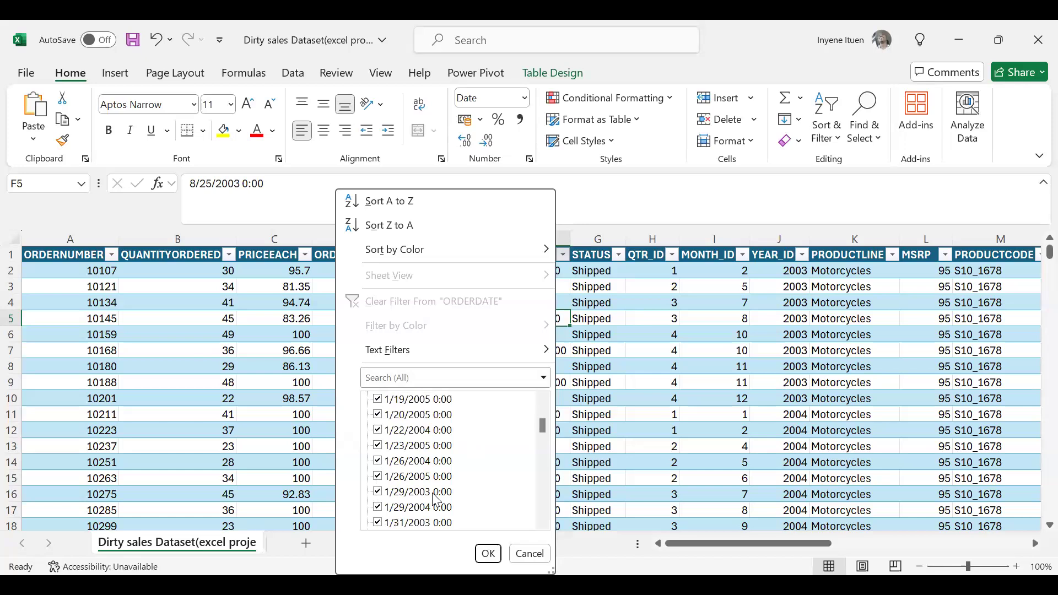
{"action": "scroll", "coordinate": [420, 429], "scroll_direction": "up", "scroll_amount": 5}
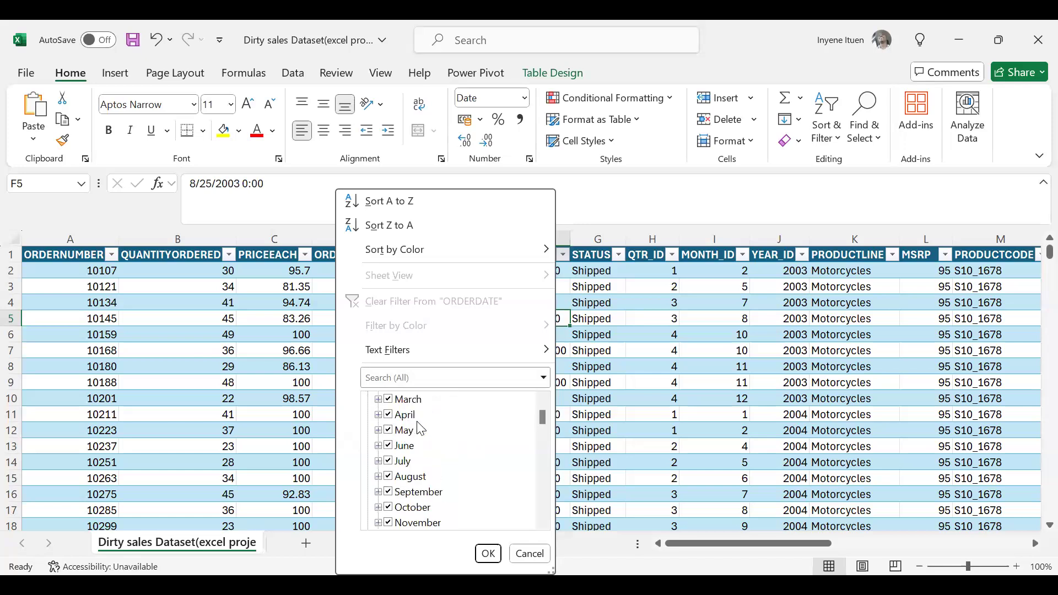
{"action": "scroll", "coordinate": [421, 429], "scroll_direction": "up", "scroll_amount": 2}
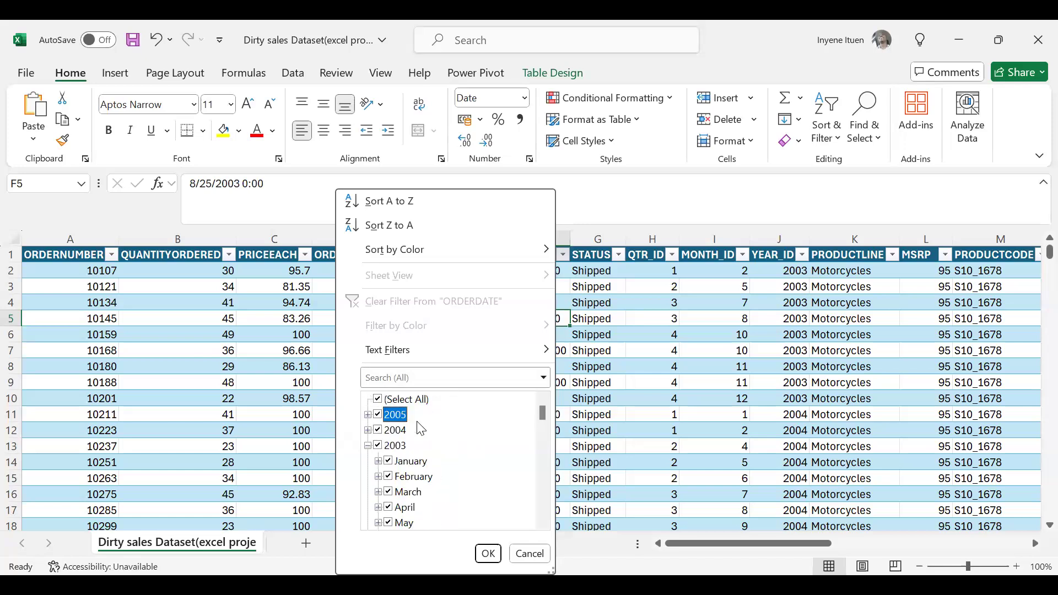
{"action": "left_click", "coordinate": [370, 447]}
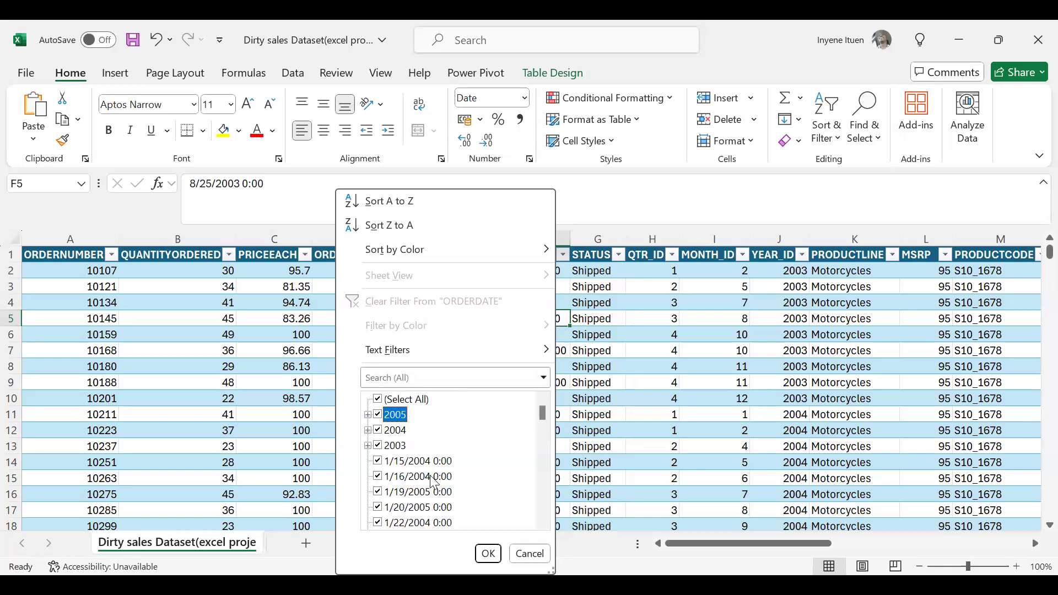
{"action": "left_click", "coordinate": [378, 462]}
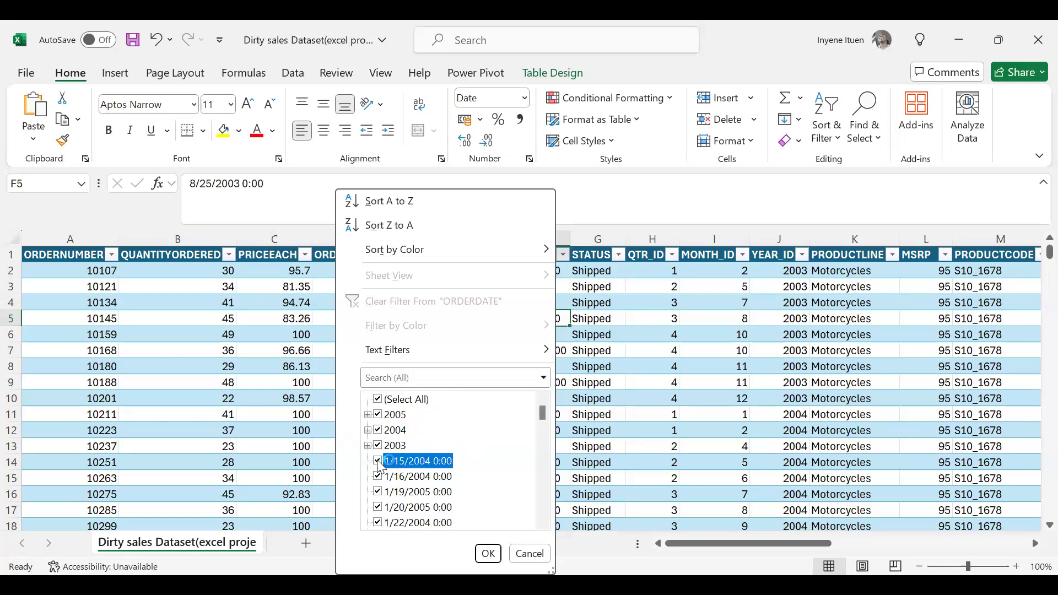
{"action": "left_click", "coordinate": [379, 477]}
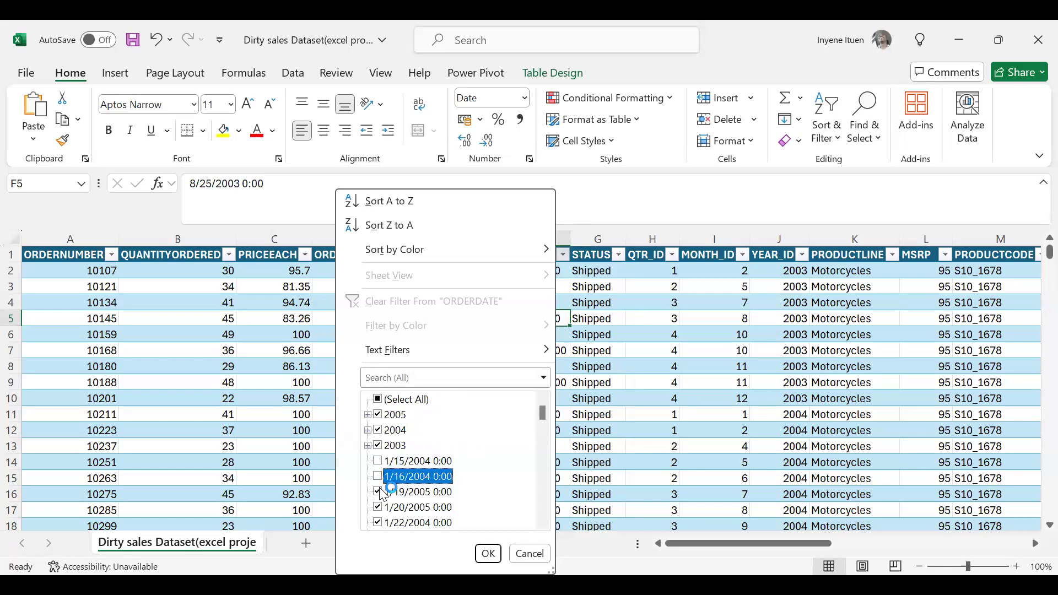
{"action": "left_click", "coordinate": [380, 492]}
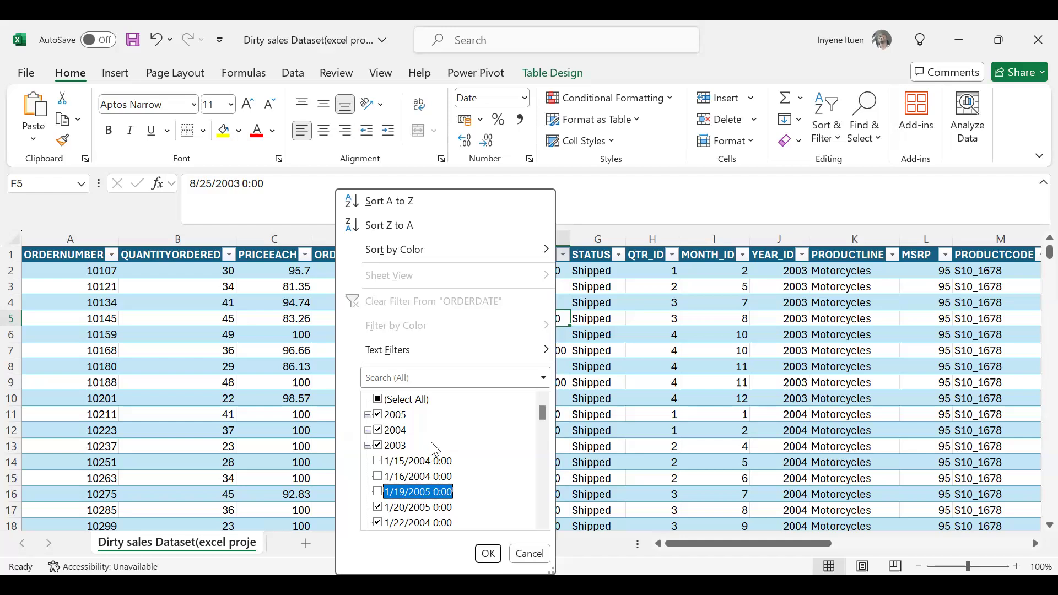
{"action": "left_click", "coordinate": [379, 490]}
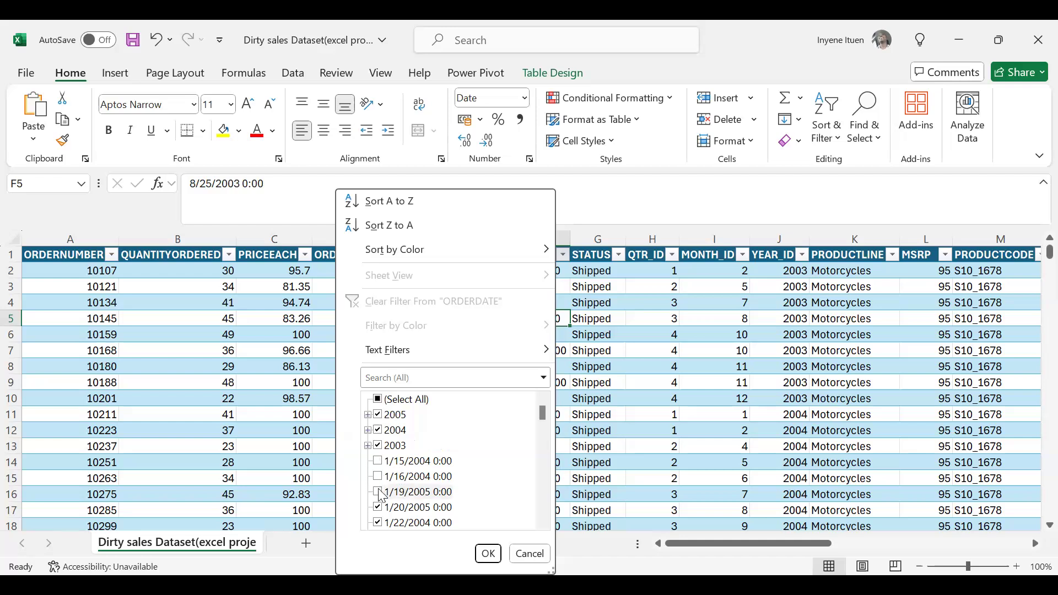
{"action": "left_click", "coordinate": [381, 478]}
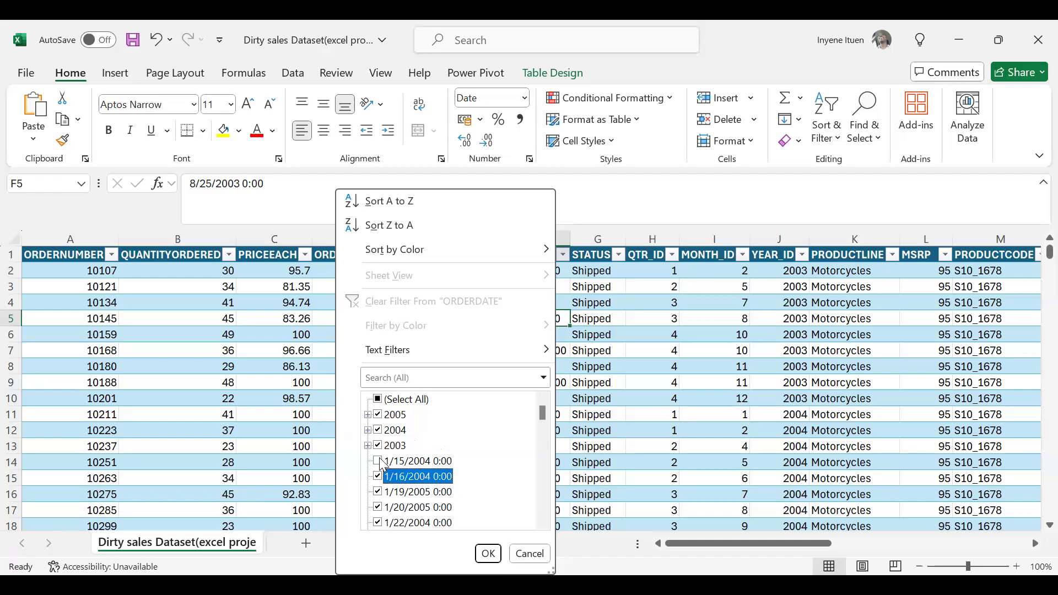
{"action": "left_click", "coordinate": [379, 462]}
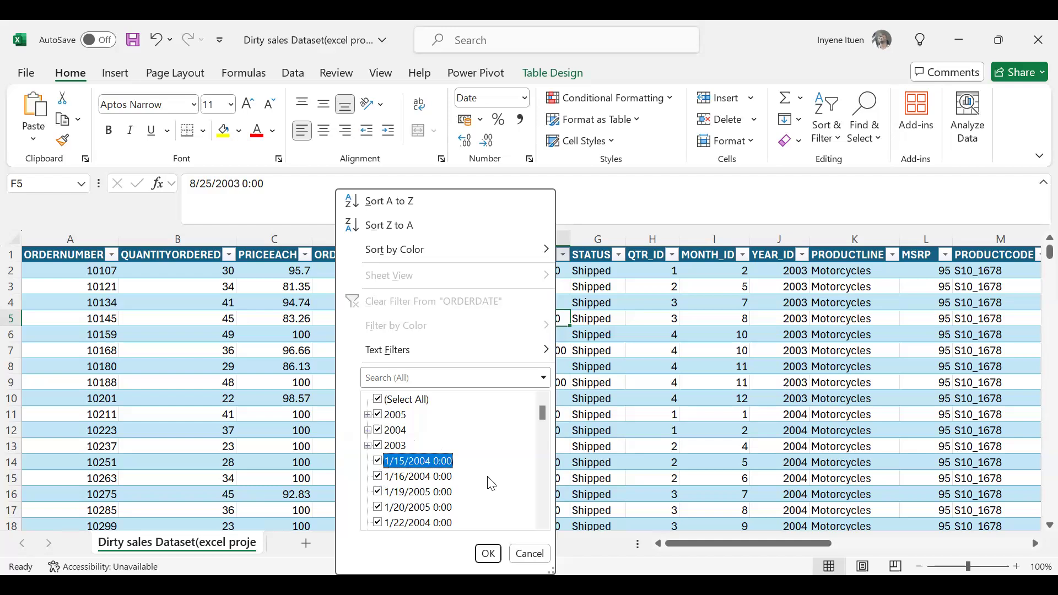
Look through the ungrouped dates with times in the ORDERDATE filter list, and close the filter with every entry included.
{"action": "scroll", "coordinate": [492, 484], "scroll_direction": "down", "scroll_amount": 1}
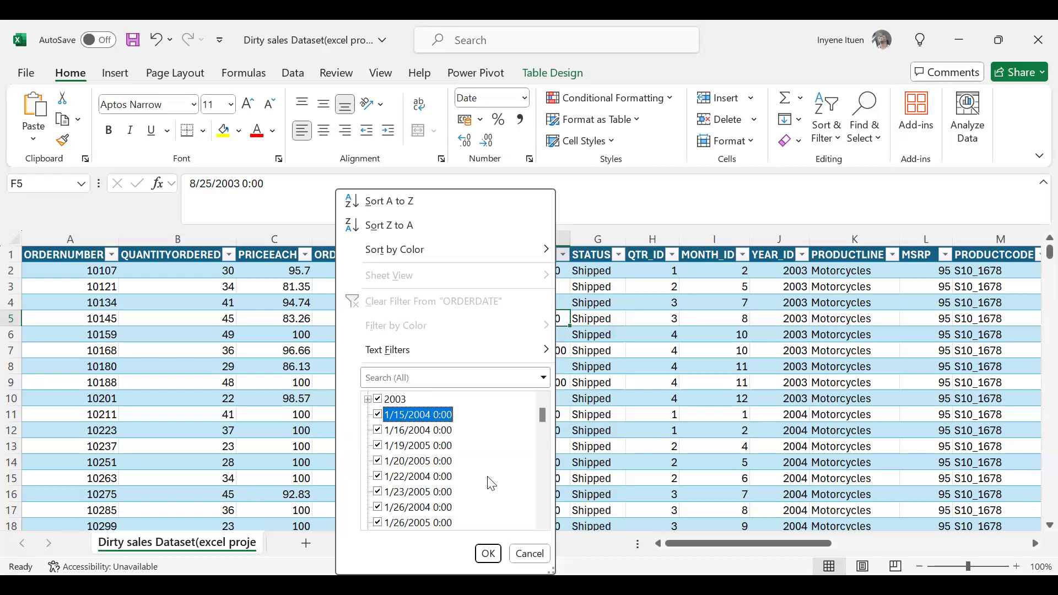
{"action": "scroll", "coordinate": [491, 484], "scroll_direction": "down", "scroll_amount": 2}
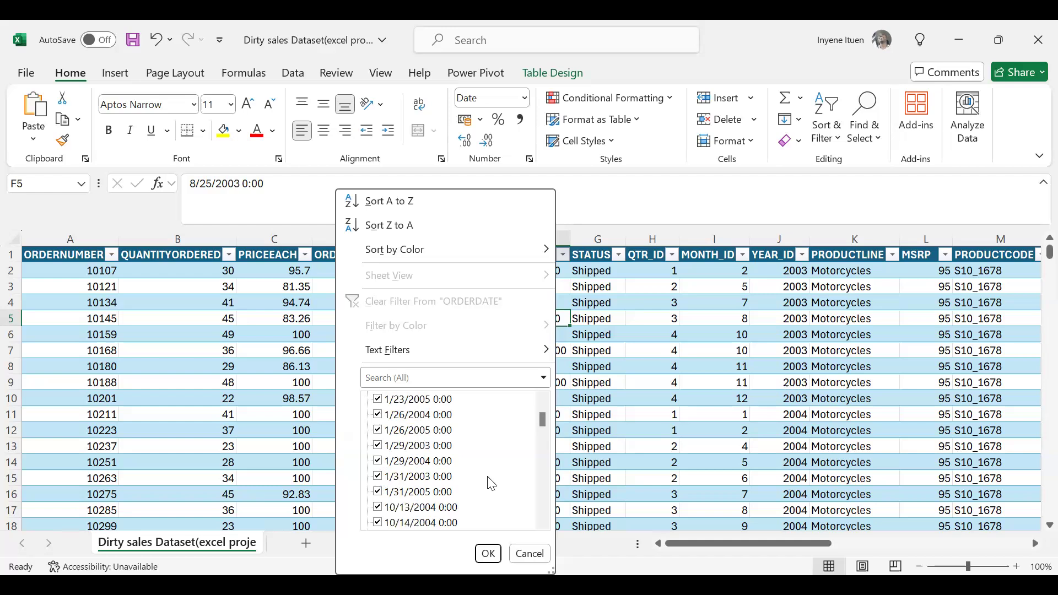
{"action": "scroll", "coordinate": [491, 484], "scroll_direction": "down", "scroll_amount": 1}
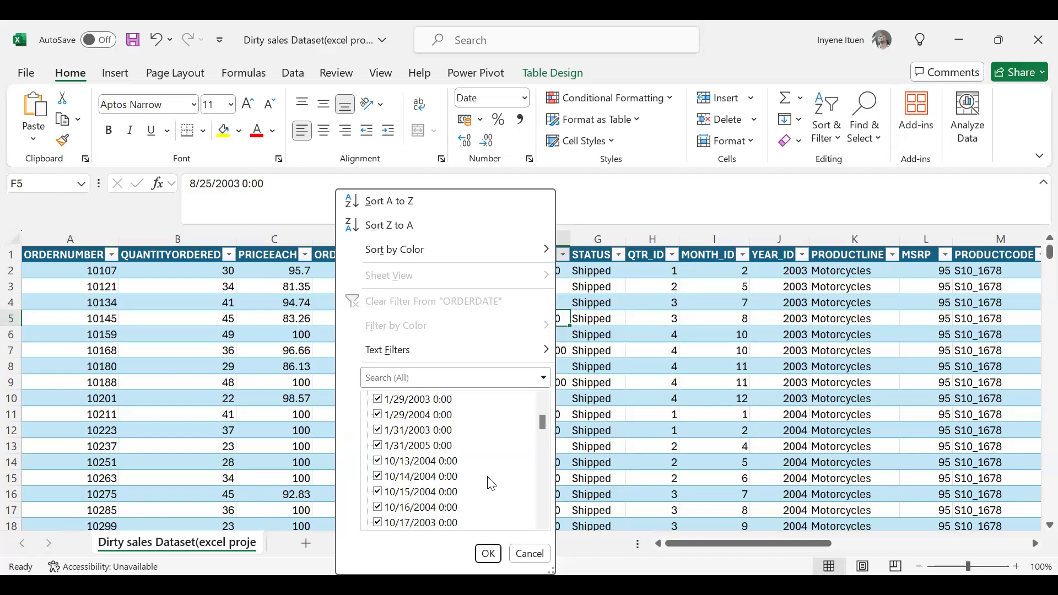
{"action": "scroll", "coordinate": [491, 484], "scroll_direction": "down", "scroll_amount": 2}
{"action": "scroll", "coordinate": [491, 484], "scroll_direction": "down", "scroll_amount": 2}
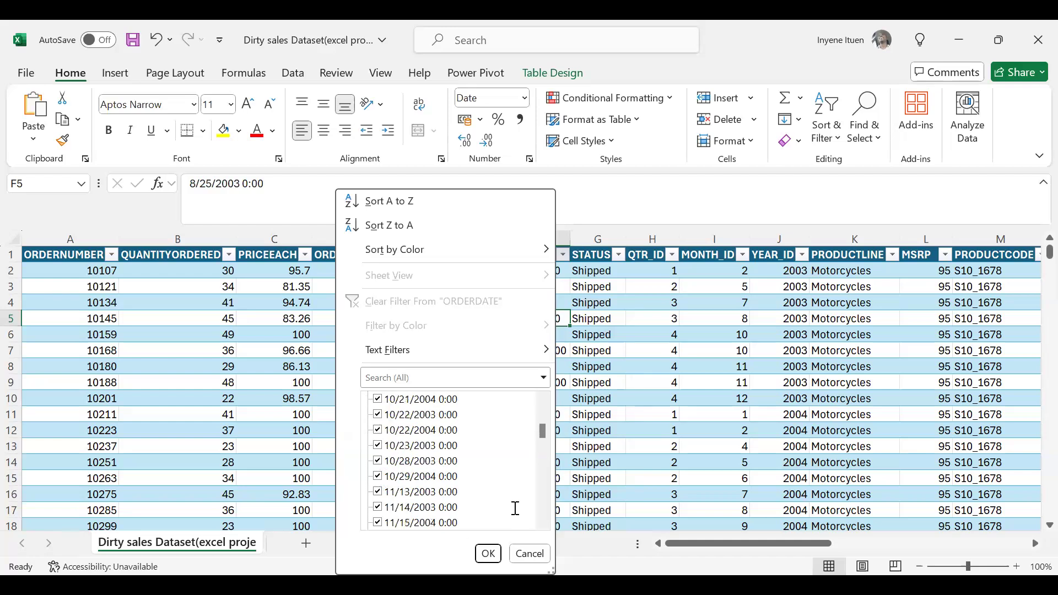
{"action": "left_click", "coordinate": [488, 553]}
Select ORDERDATE cell F11 and compare the date formats in the rows around and below it.
{"action": "left_click", "coordinate": [498, 416]}
{"action": "scroll", "coordinate": [499, 416], "scroll_direction": "down", "scroll_amount": 2}
{"action": "scroll", "coordinate": [499, 417], "scroll_direction": "down", "scroll_amount": 1}
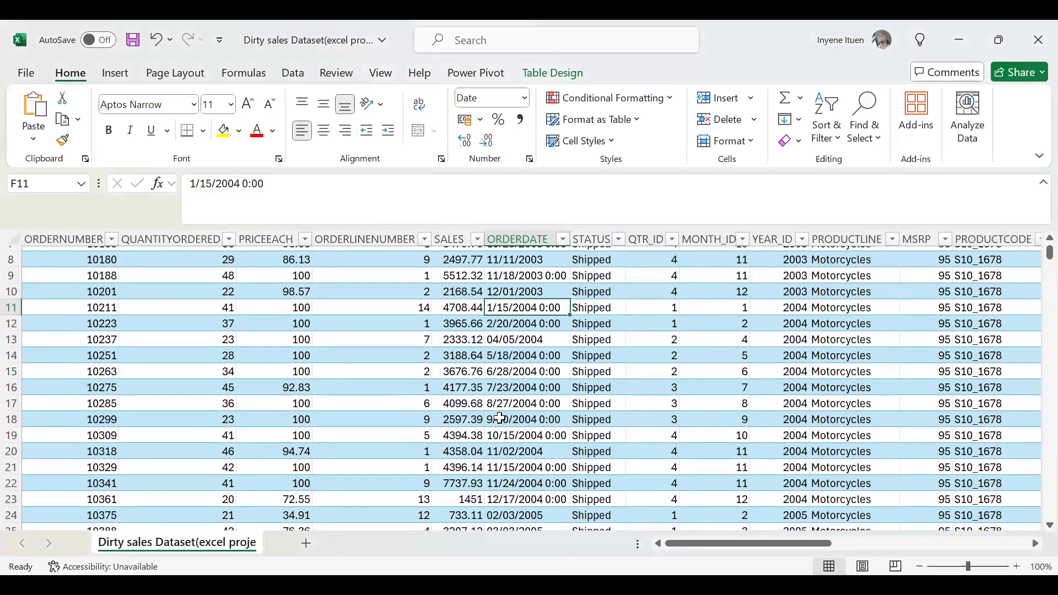
{"action": "scroll", "coordinate": [500, 418], "scroll_direction": "down", "scroll_amount": 2}
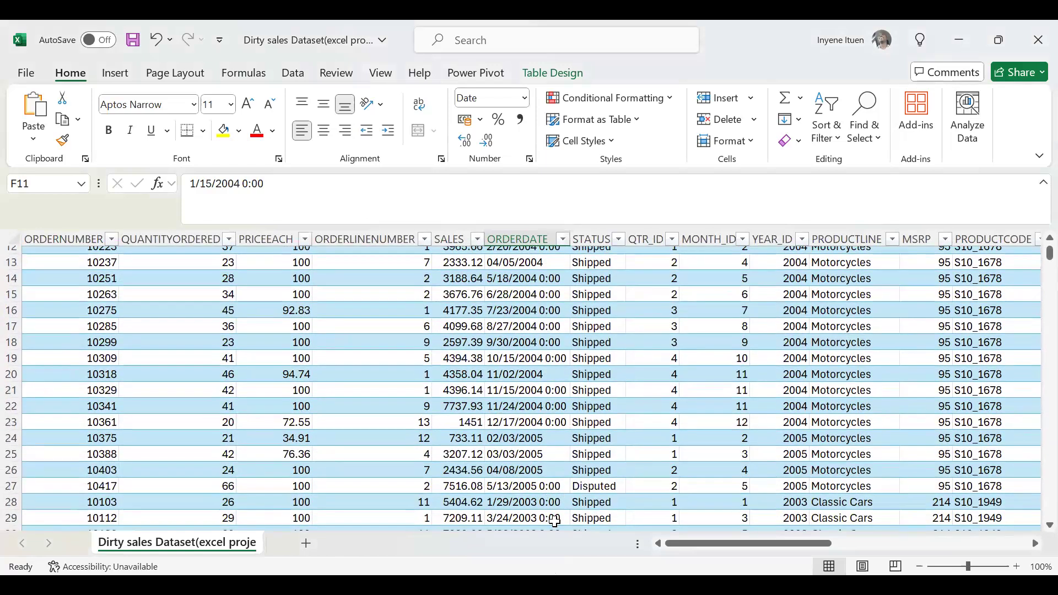
{"action": "scroll", "coordinate": [541, 424], "scroll_direction": "down", "scroll_amount": 2}
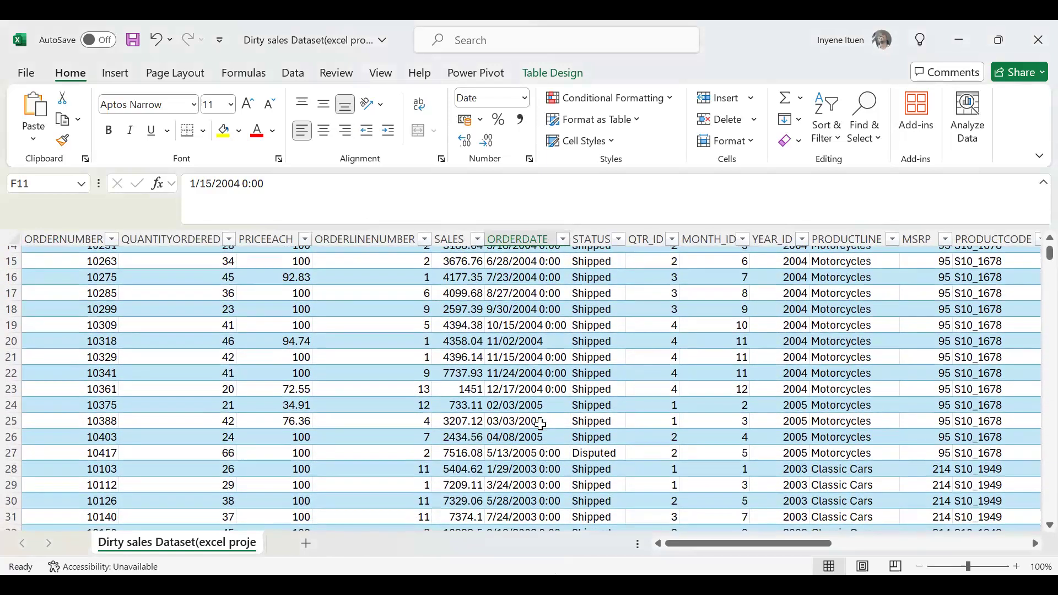
Compare the plain dates with those carrying a time across the first few dozen ORDERDATE rows.
{"action": "scroll", "coordinate": [540, 424], "scroll_direction": "down", "scroll_amount": 1}
{"action": "scroll", "coordinate": [540, 425], "scroll_direction": "up", "scroll_amount": 1}
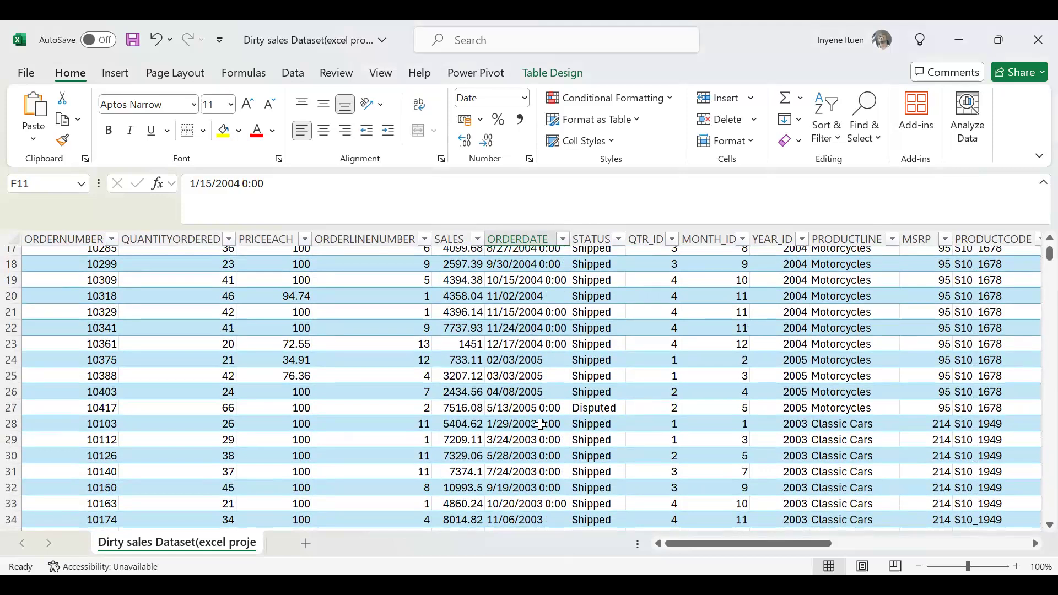
{"action": "scroll", "coordinate": [540, 424], "scroll_direction": "down", "scroll_amount": 2}
{"action": "scroll", "coordinate": [540, 424], "scroll_direction": "up", "scroll_amount": 7}
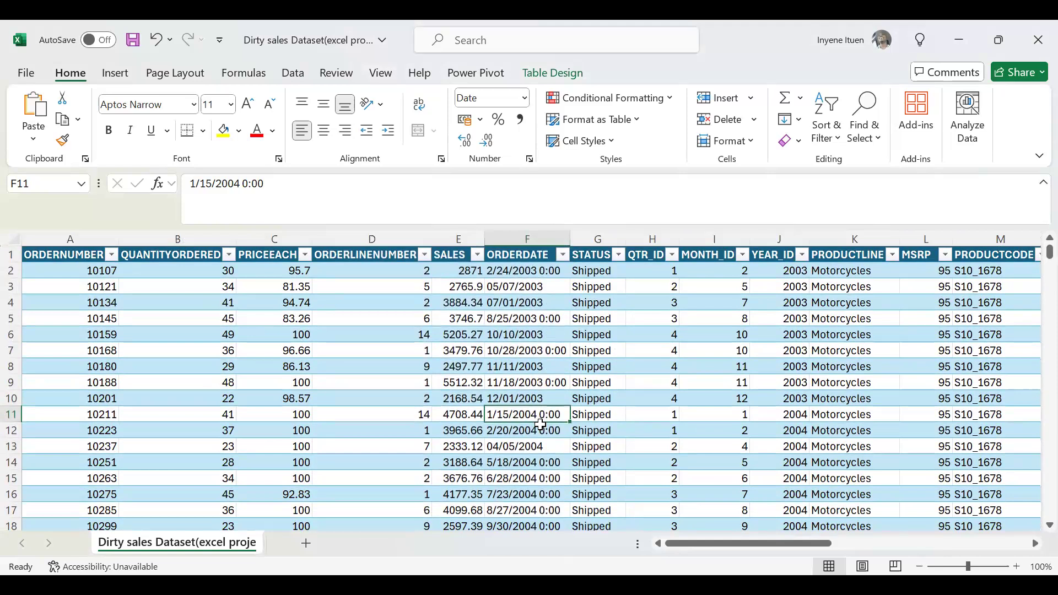
{"action": "scroll", "coordinate": [540, 424], "scroll_direction": "down", "scroll_amount": 1}
{"action": "scroll", "coordinate": [540, 424], "scroll_direction": "up", "scroll_amount": 1}
{"action": "scroll", "coordinate": [540, 425], "scroll_direction": "down", "scroll_amount": 3}
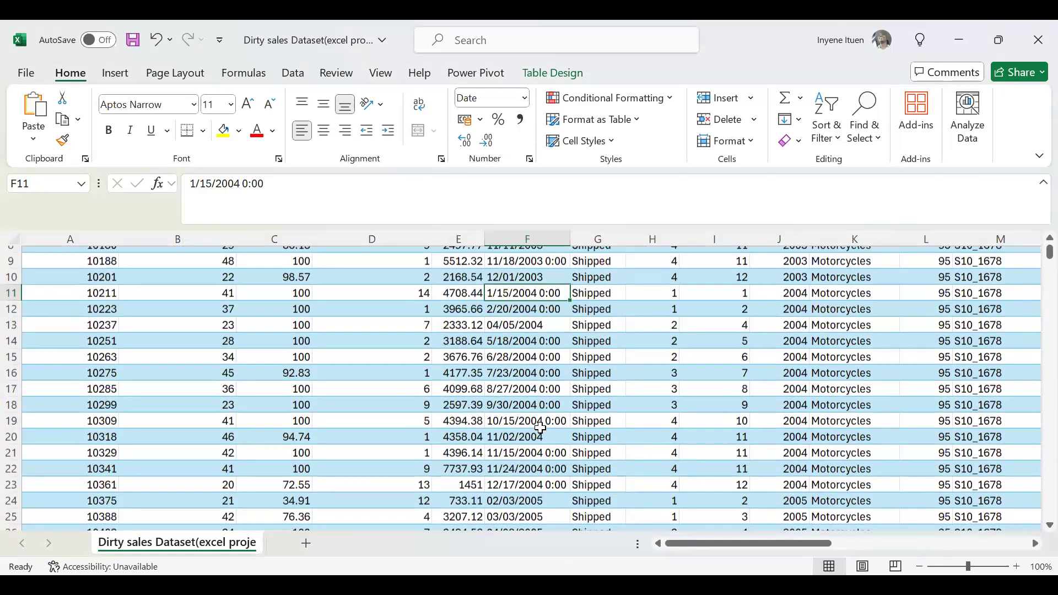
{"action": "scroll", "coordinate": [540, 428], "scroll_direction": "up", "scroll_amount": 3}
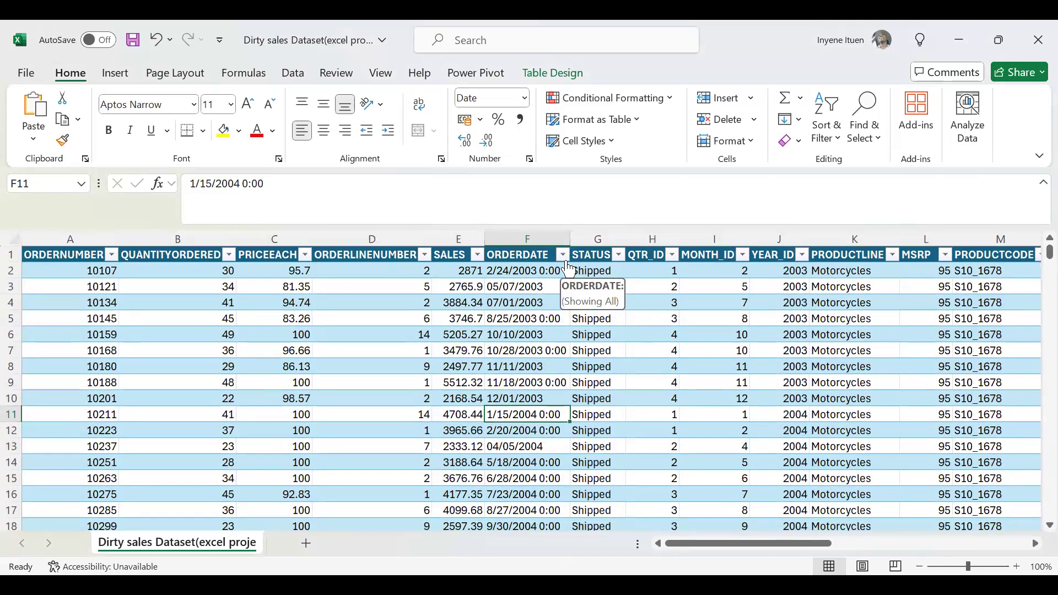
{"action": "left_click", "coordinate": [564, 257]}
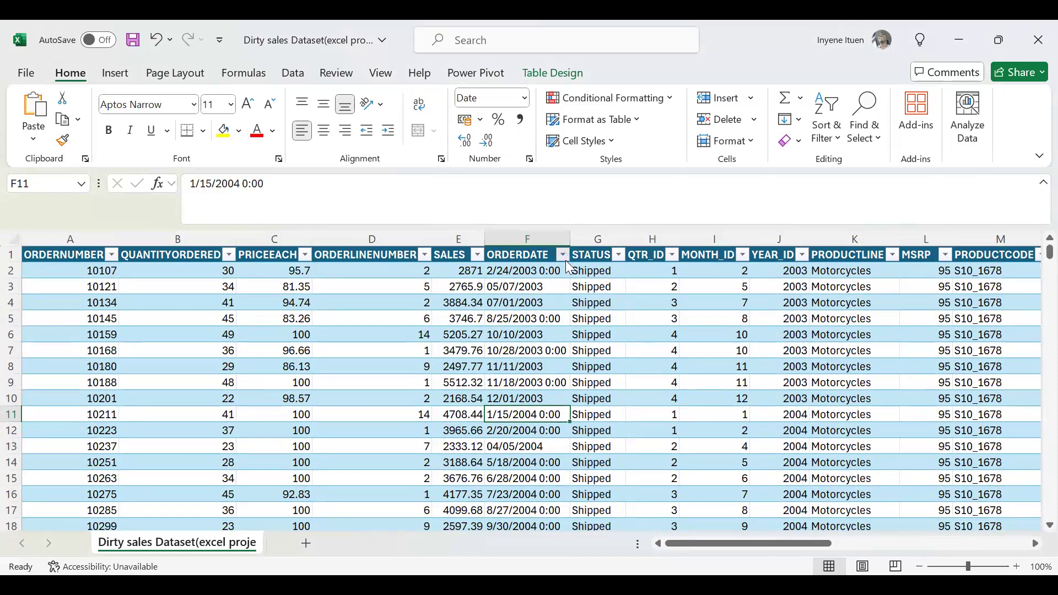
{"action": "left_click", "coordinate": [630, 368]}
{"action": "left_click", "coordinate": [505, 334]}
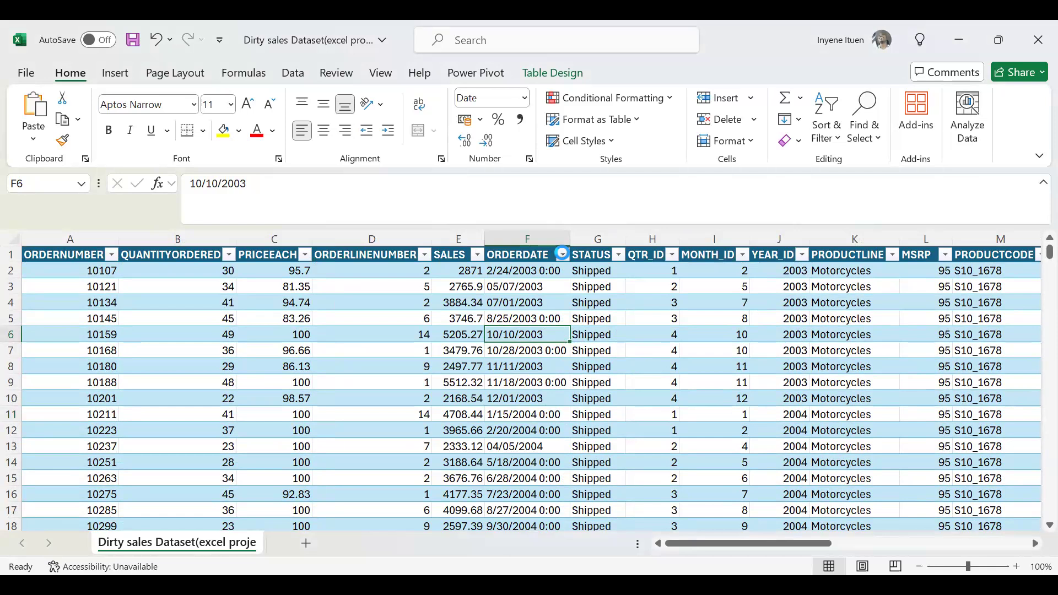
Filter ORDERDATE to exclude the 2005, 2004 and 2003 groups, keeping only the ungrouped dates with times.
{"action": "left_click", "coordinate": [562, 255]}
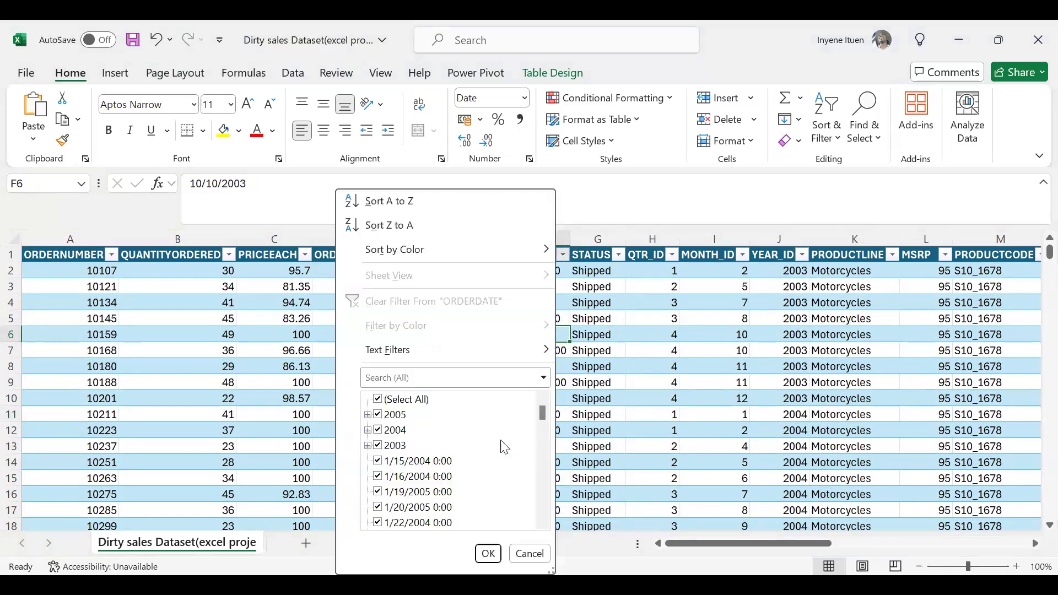
{"action": "left_click", "coordinate": [377, 400]}
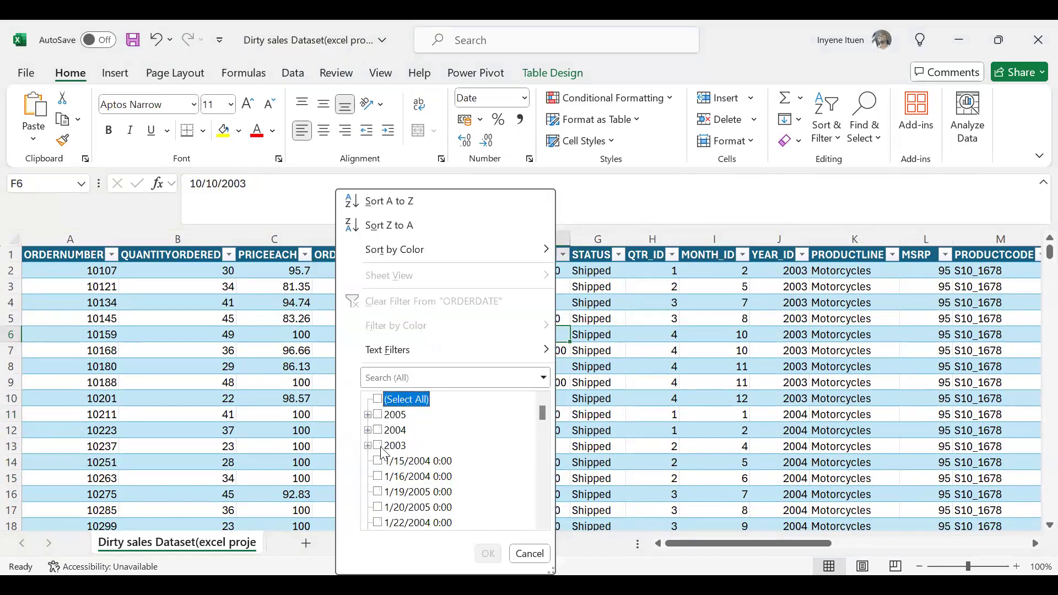
{"action": "left_click", "coordinate": [379, 398]}
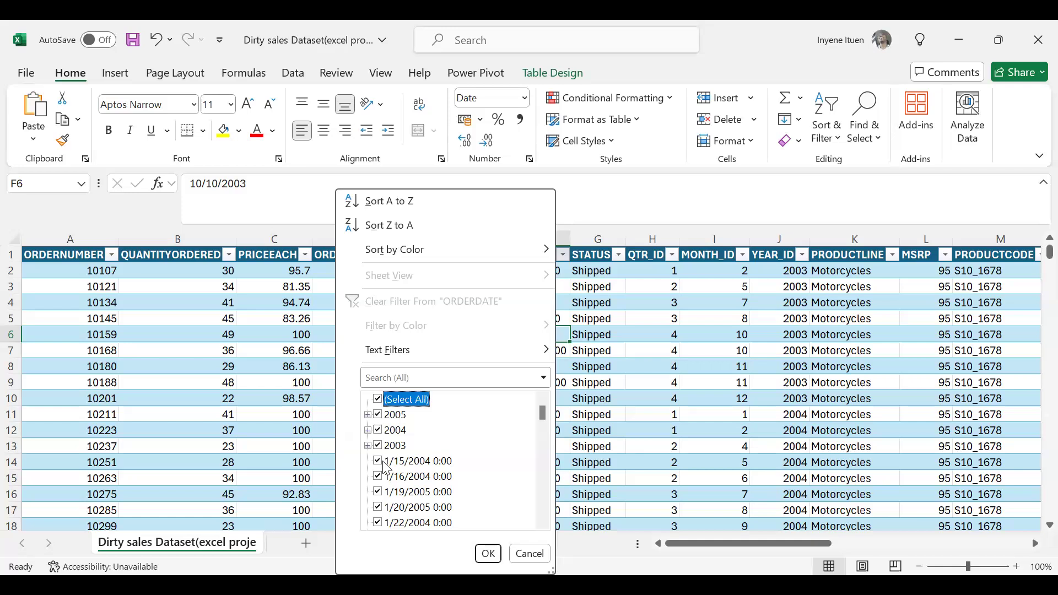
{"action": "left_click", "coordinate": [377, 445]}
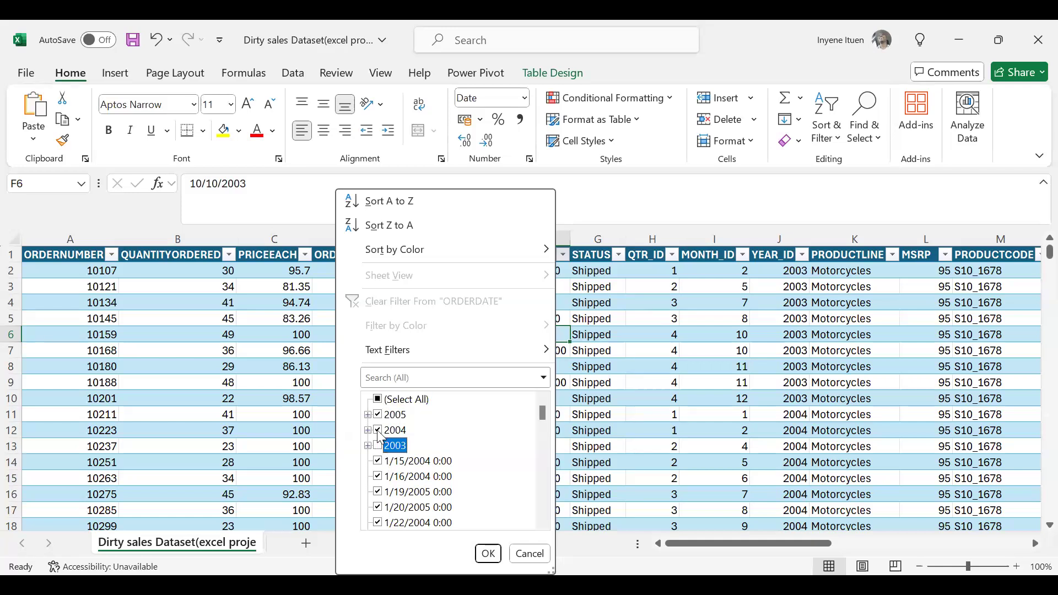
{"action": "left_click", "coordinate": [378, 430]}
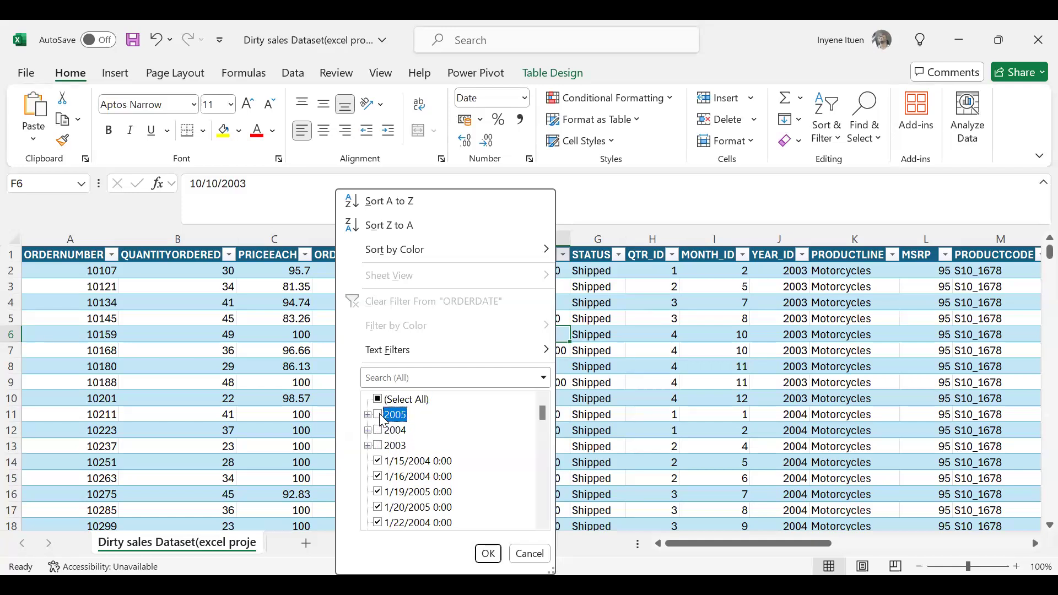
{"action": "left_click", "coordinate": [488, 548]}
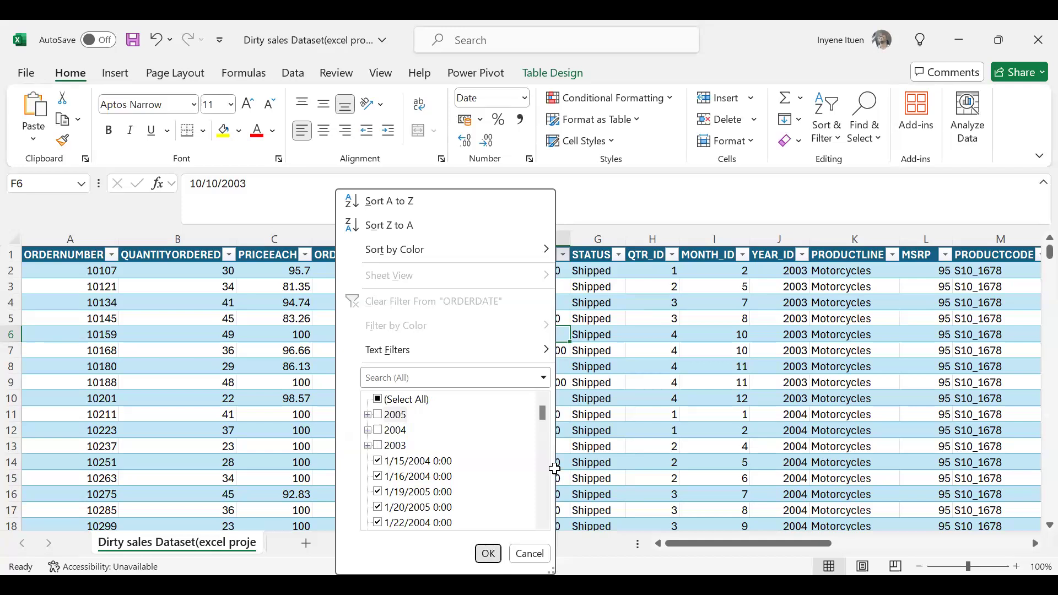
Review the date formats throughout the filtered ORDERDATE rows, then return to the first record and select cell F2.
{"action": "scroll", "coordinate": [535, 399], "scroll_direction": "down", "scroll_amount": 8}
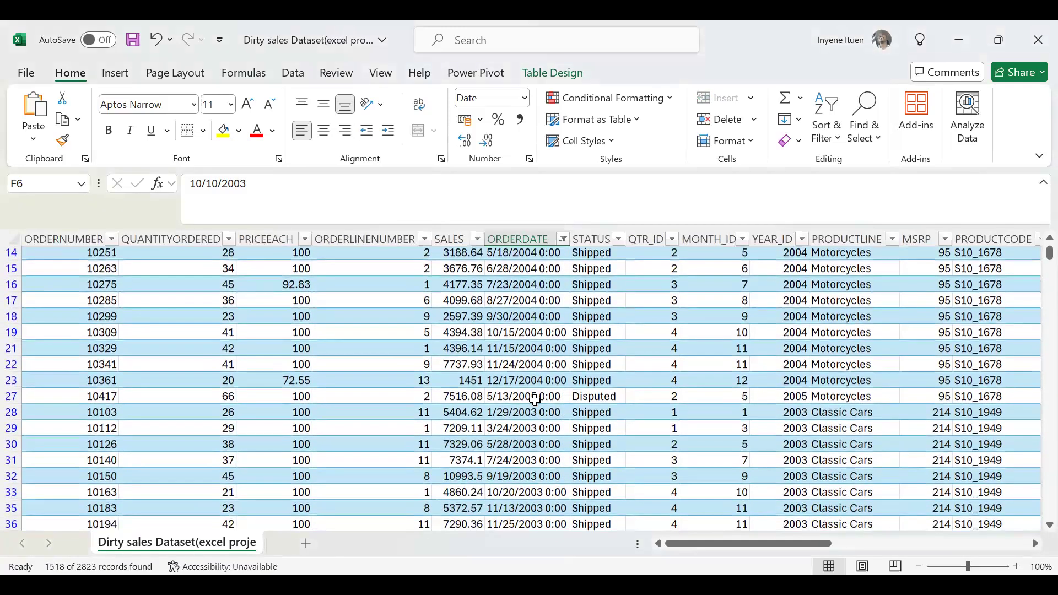
{"action": "scroll", "coordinate": [535, 401], "scroll_direction": "down", "scroll_amount": 12}
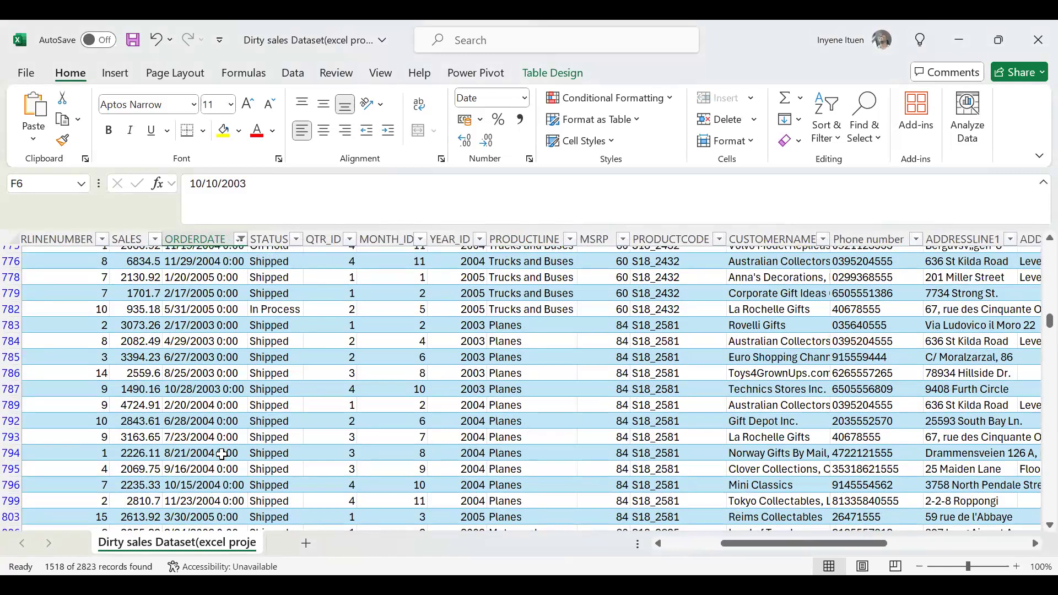
{"action": "scroll", "coordinate": [568, 320], "scroll_direction": "down", "scroll_amount": 4}
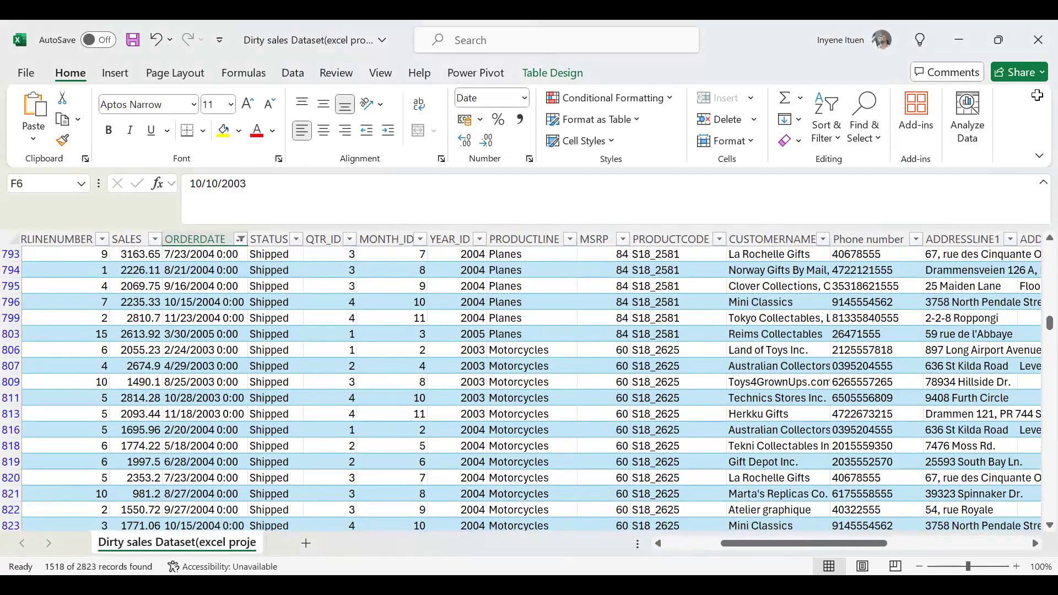
{"action": "scroll", "coordinate": [291, 283], "scroll_direction": "up", "scroll_amount": 5}
{"action": "scroll", "coordinate": [290, 284], "scroll_direction": "up", "scroll_amount": 20}
{"action": "scroll", "coordinate": [291, 283], "scroll_direction": "left", "scroll_amount": 2}
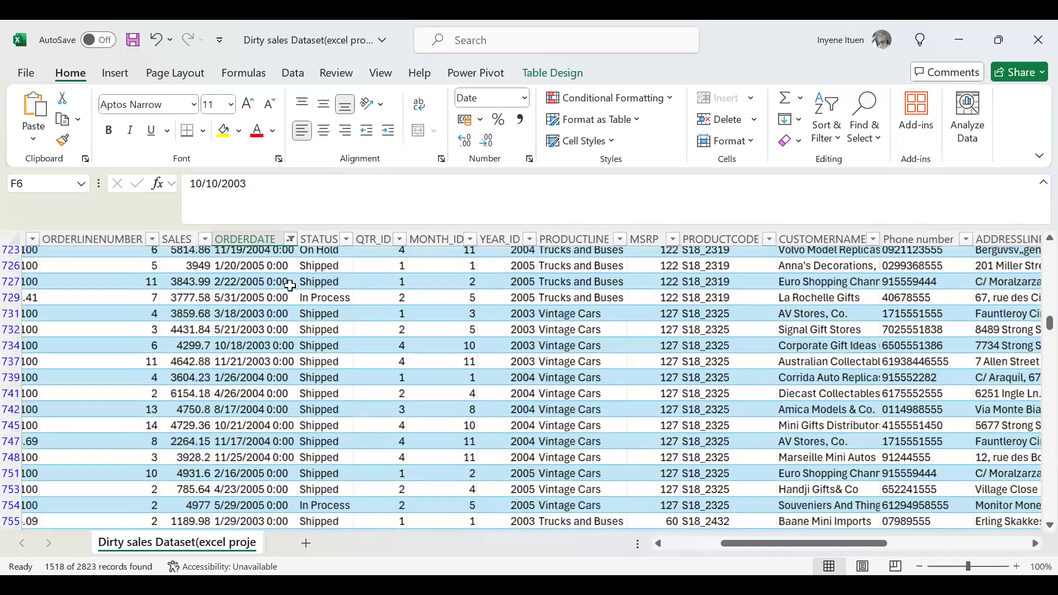
{"action": "scroll", "coordinate": [173, 342], "scroll_direction": "up", "scroll_amount": 7}
{"action": "scroll", "coordinate": [182, 346], "scroll_direction": "left", "scroll_amount": 2}
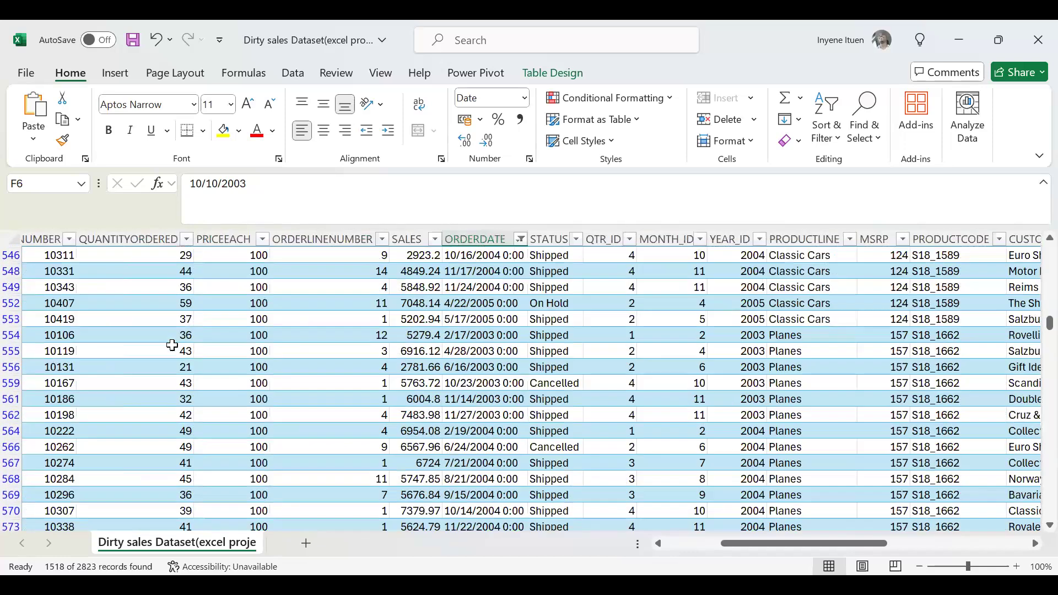
{"action": "scroll", "coordinate": [438, 376], "scroll_direction": "up", "scroll_amount": 20}
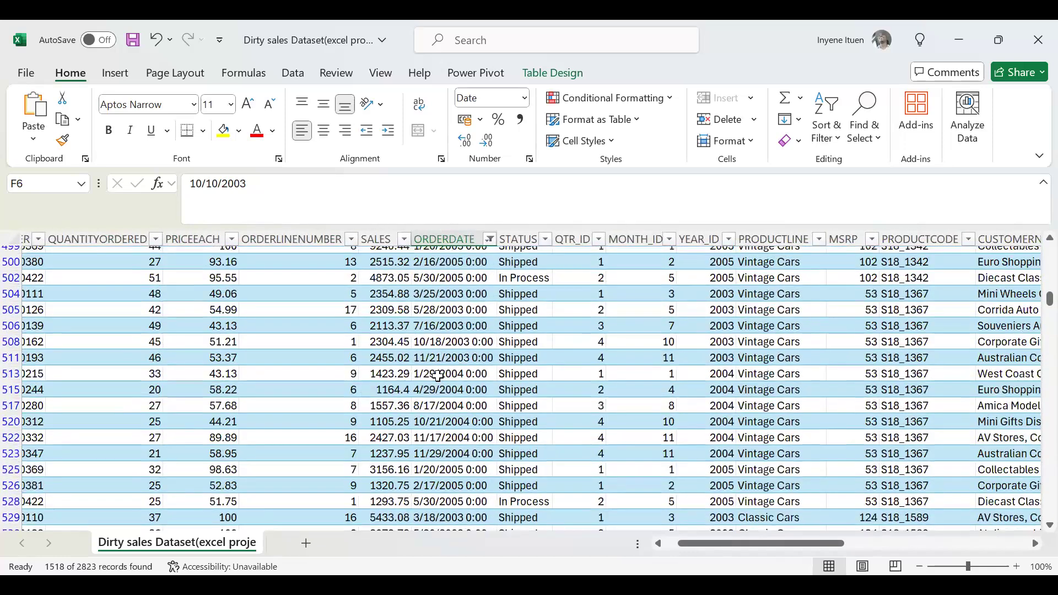
{"action": "scroll", "coordinate": [438, 376], "scroll_direction": "up", "scroll_amount": 20}
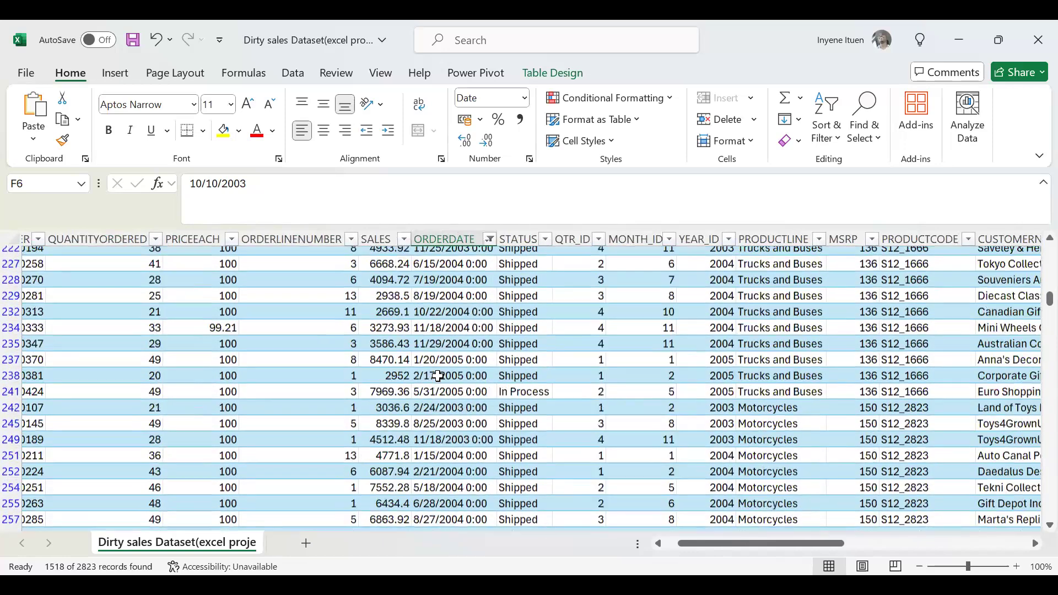
{"action": "scroll", "coordinate": [438, 376], "scroll_direction": "up", "scroll_amount": 15}
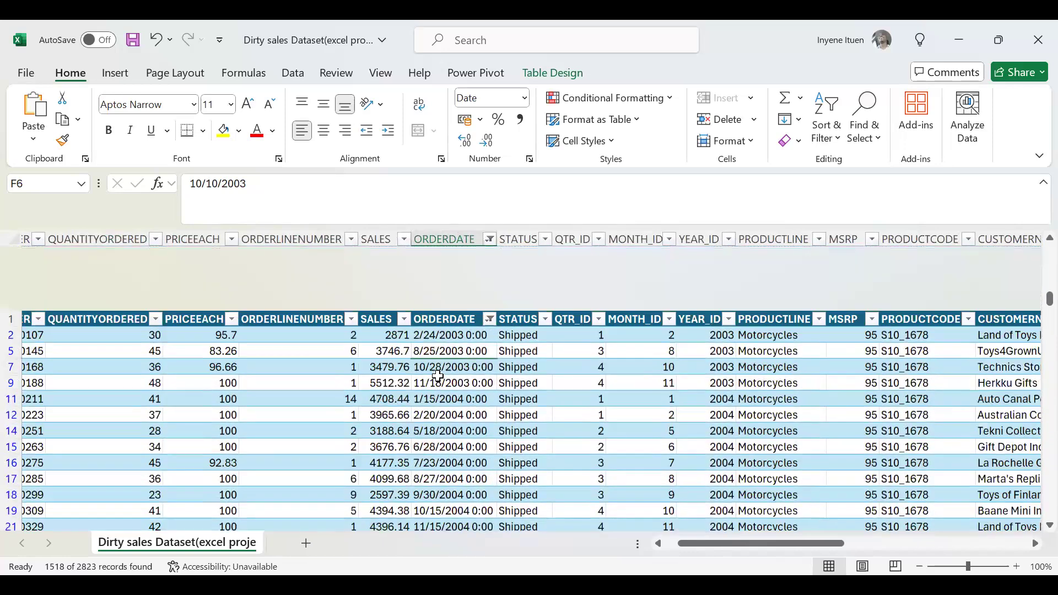
{"action": "left_click", "coordinate": [473, 271]}
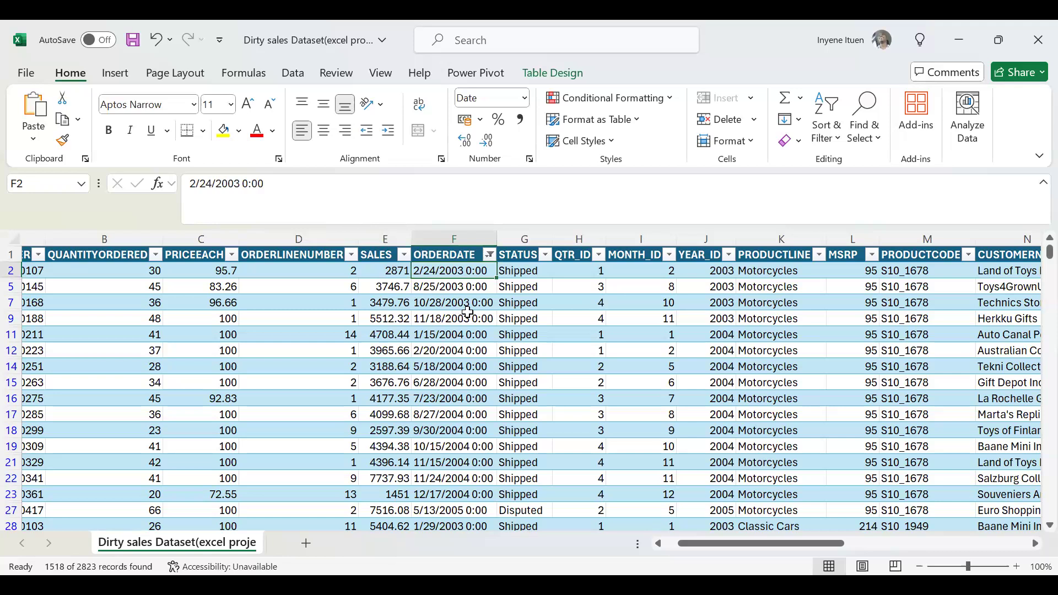
Include all entries in the ORDERDATE filter again and select date cell F5.
{"action": "left_click", "coordinate": [489, 255]}
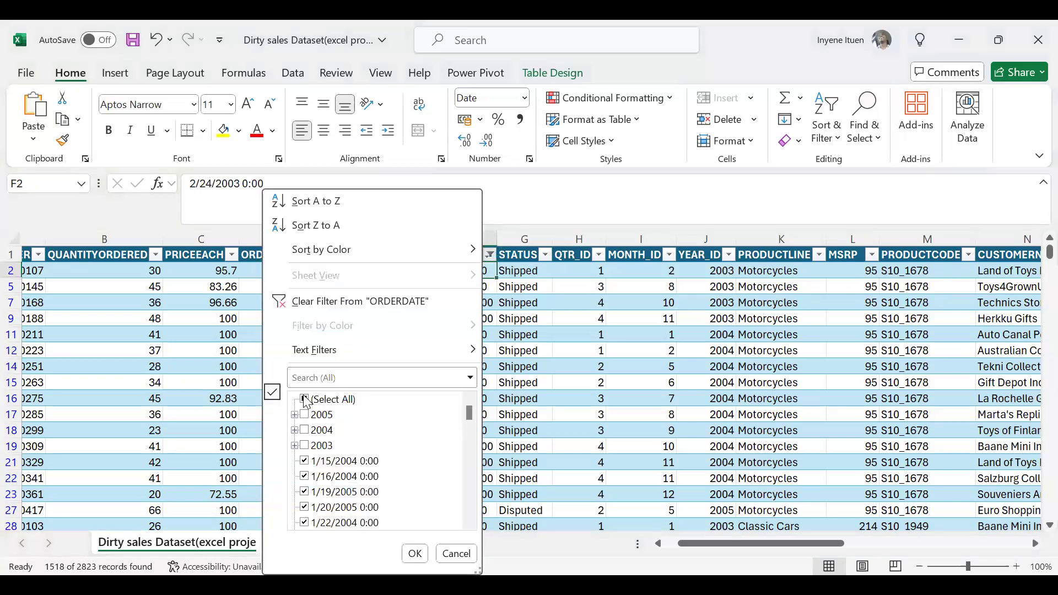
{"action": "left_click", "coordinate": [306, 400]}
{"action": "left_click", "coordinate": [413, 554]}
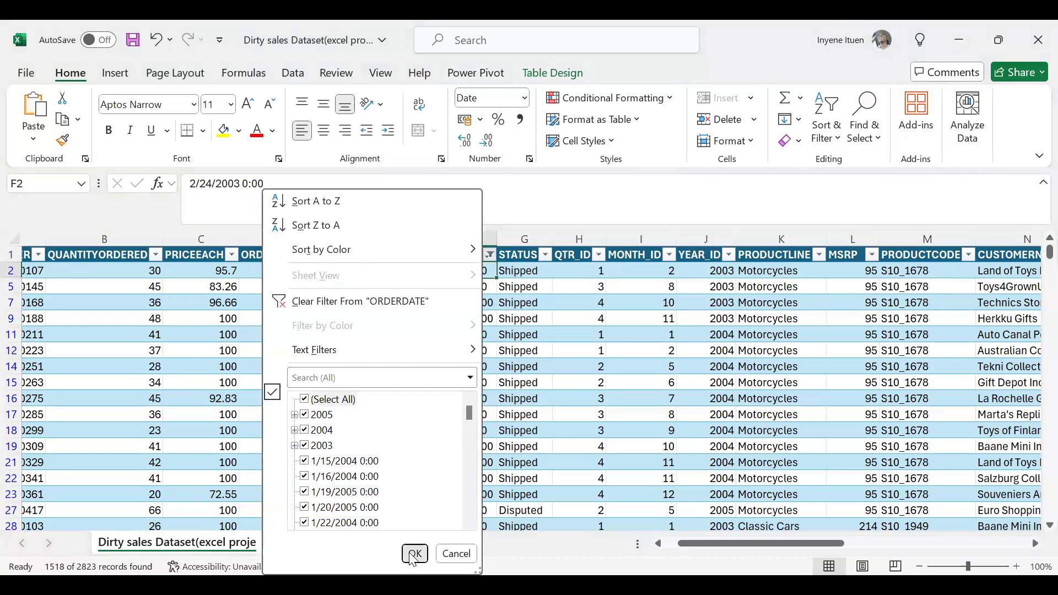
{"action": "left_click", "coordinate": [451, 324]}
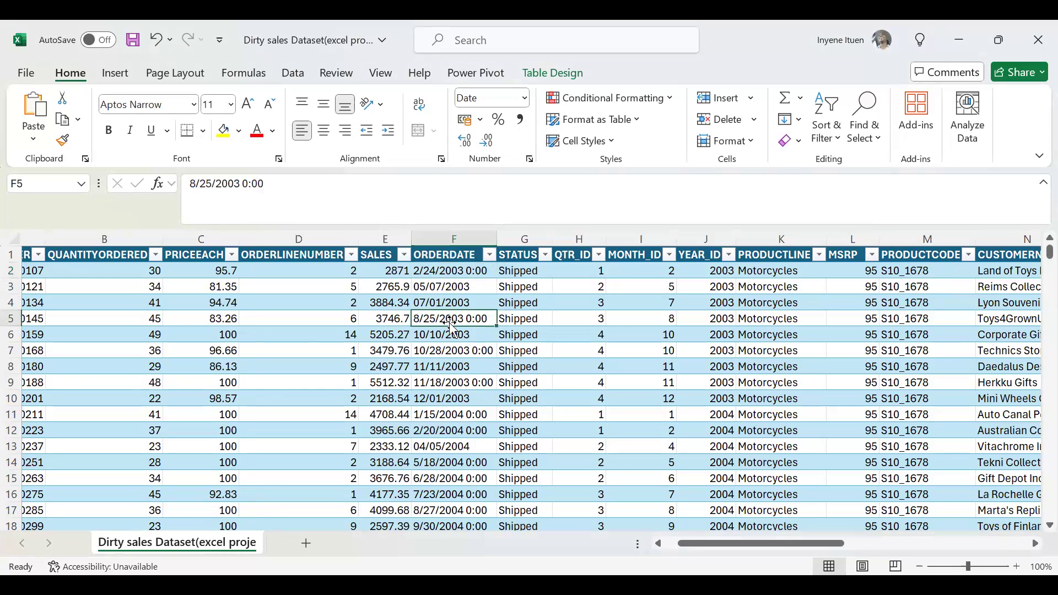
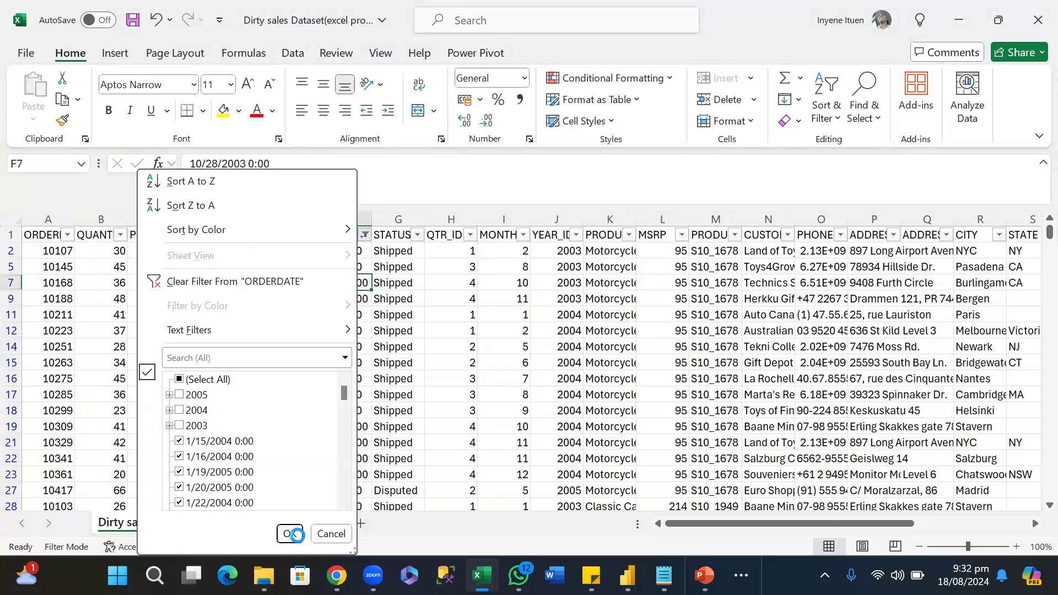
Copy the header and all filtered rows of the dataset into Sheet1, with the header placed in cell A1.
{"action": "left_click", "coordinate": [12, 235]}
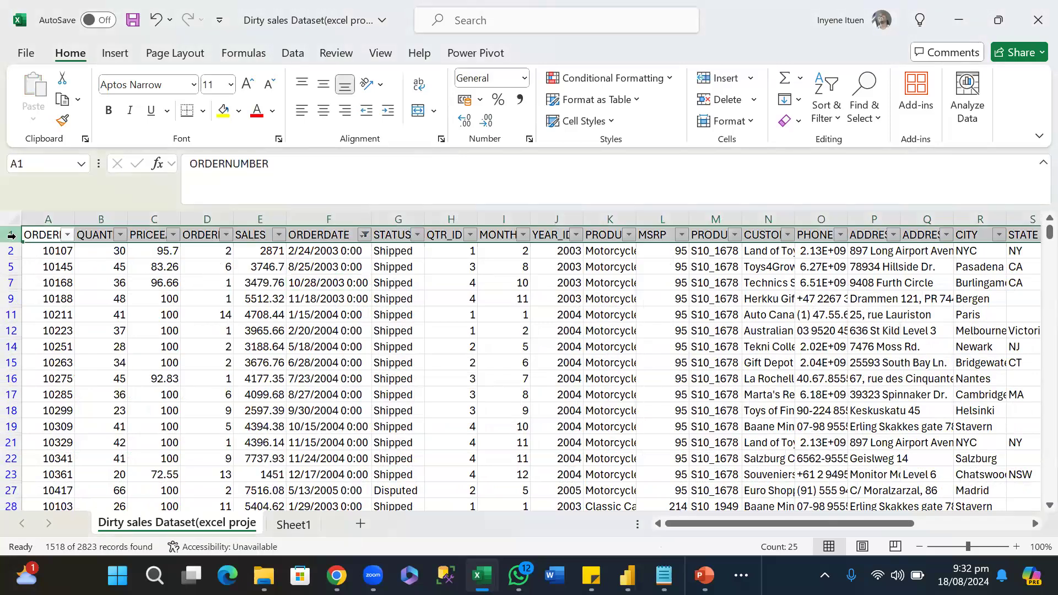
{"action": "key", "text": "ctrl+shift+Down"}
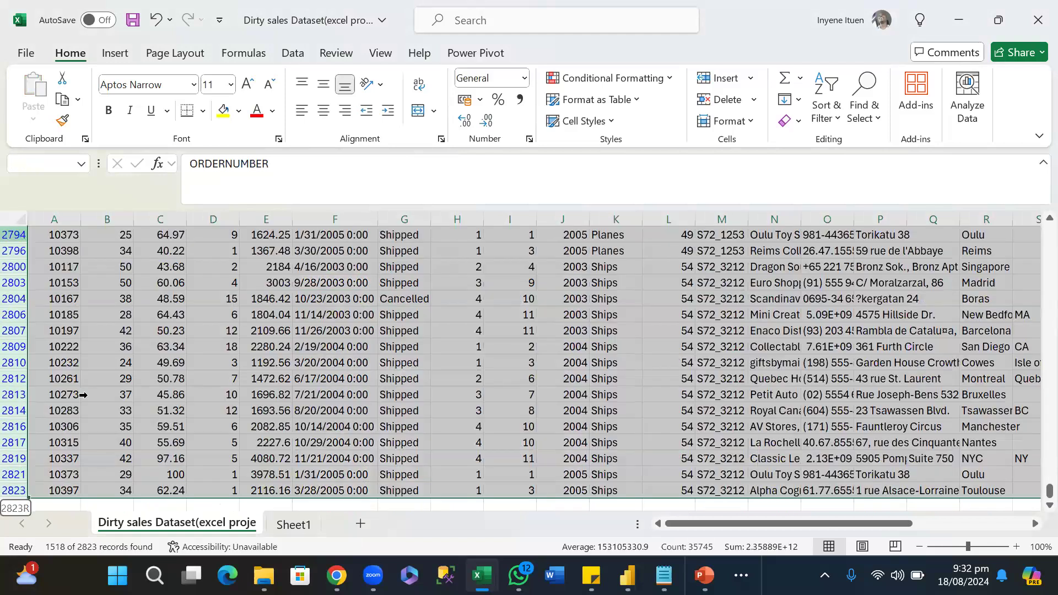
{"action": "key", "text": "ctrl+c"}
{"action": "left_click", "coordinate": [292, 524]}
{"action": "left_click", "coordinate": [55, 251]}
{"action": "key", "text": "ctrl+v"}
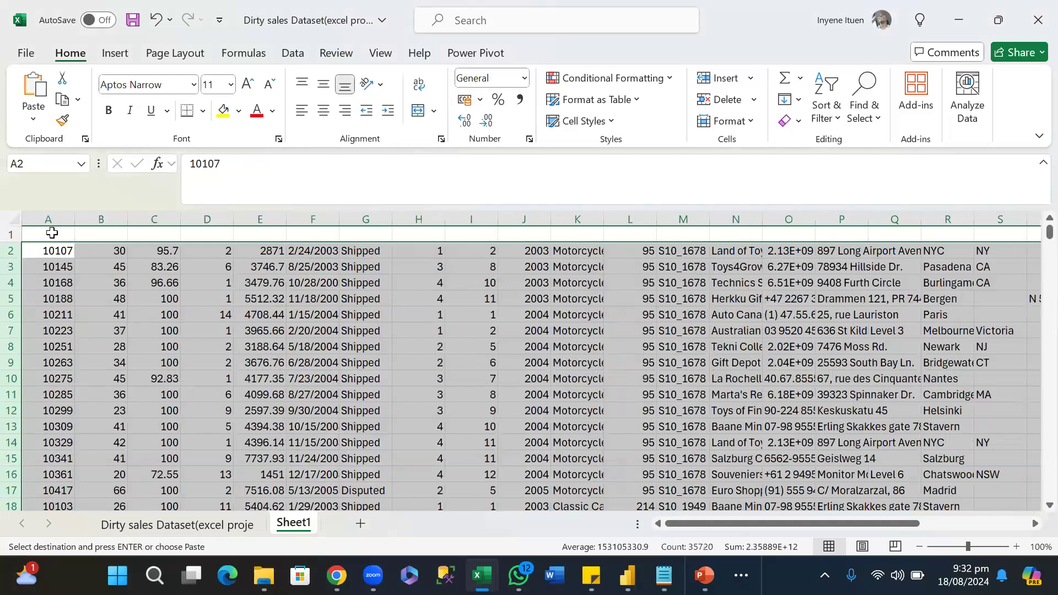
{"action": "left_click", "coordinate": [52, 234]}
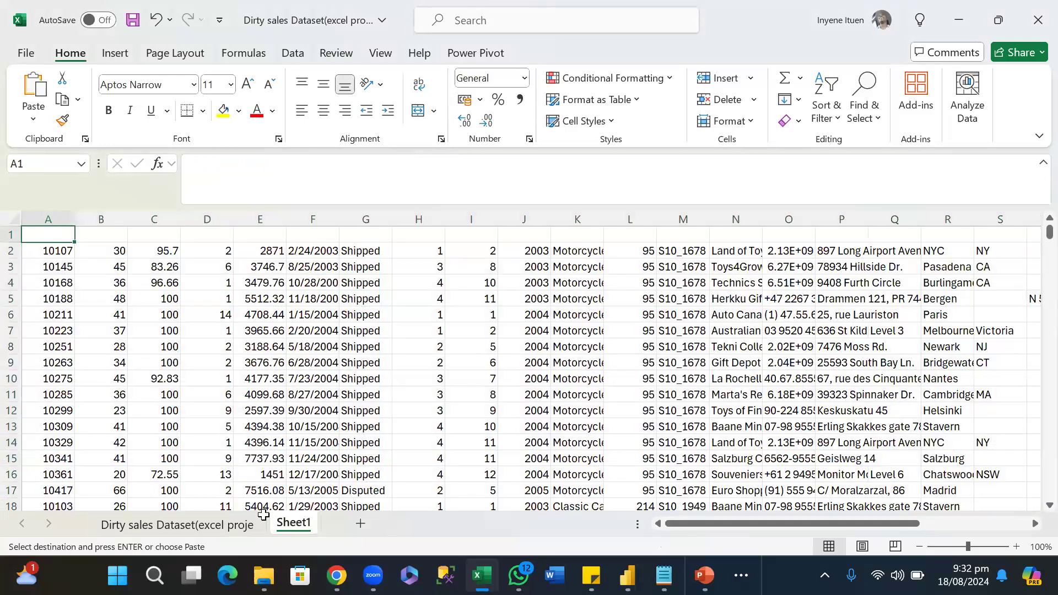
{"action": "key", "text": "Return"}
{"action": "key", "text": "ctrl+c"}
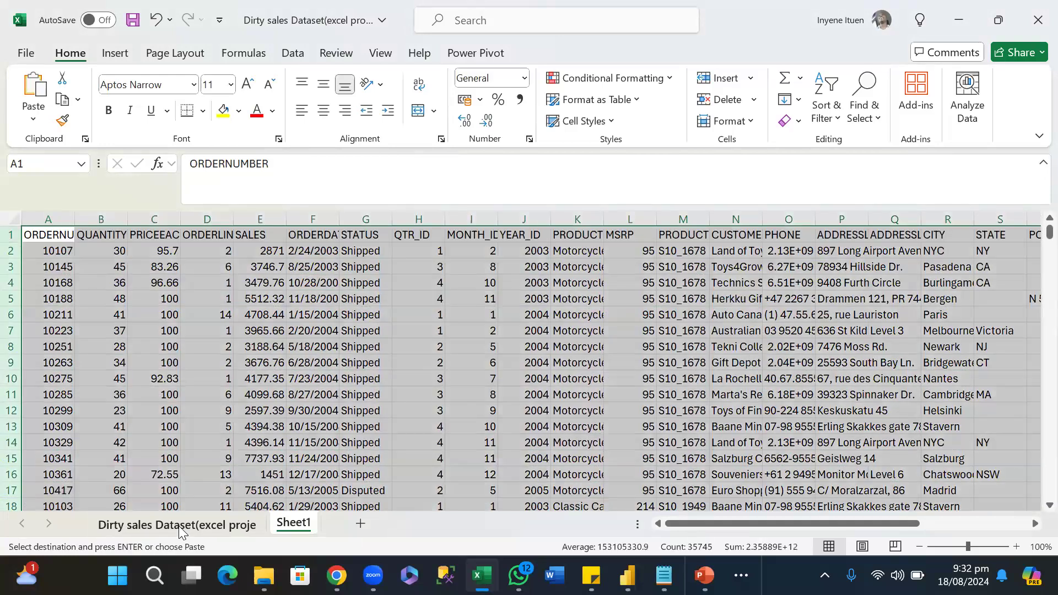
Look through the filtered rows on the dataset sheet, clear the pending copy selection and return to the first record.
{"action": "left_click", "coordinate": [180, 526]}
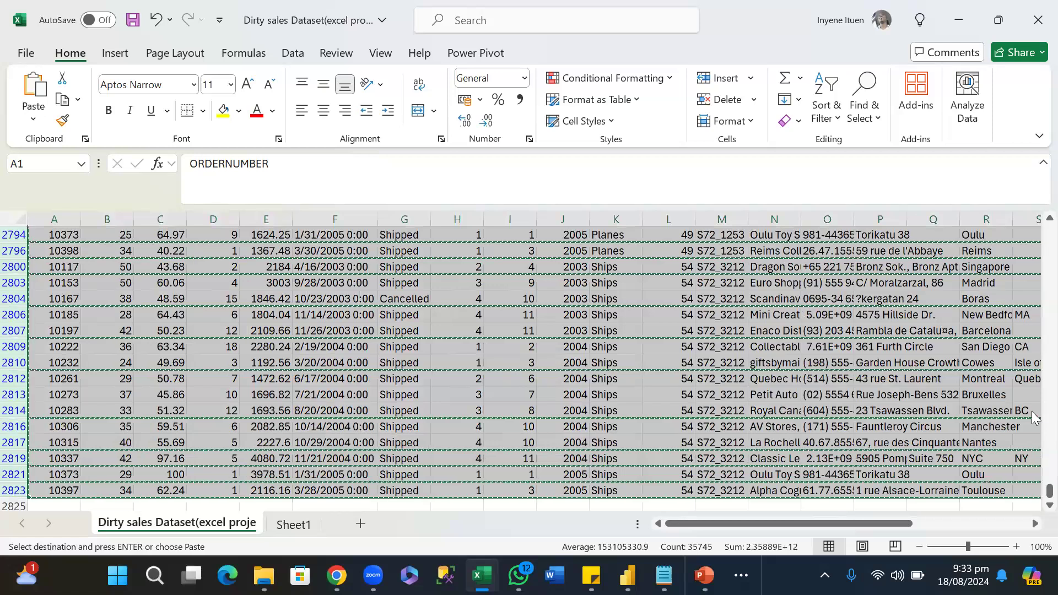
{"action": "key", "text": "ctrl+Home"}
{"action": "left_click", "coordinate": [699, 402]}
{"action": "left_click_drag", "start_coordinate": [1032, 234], "coordinate": [1032, 197]}
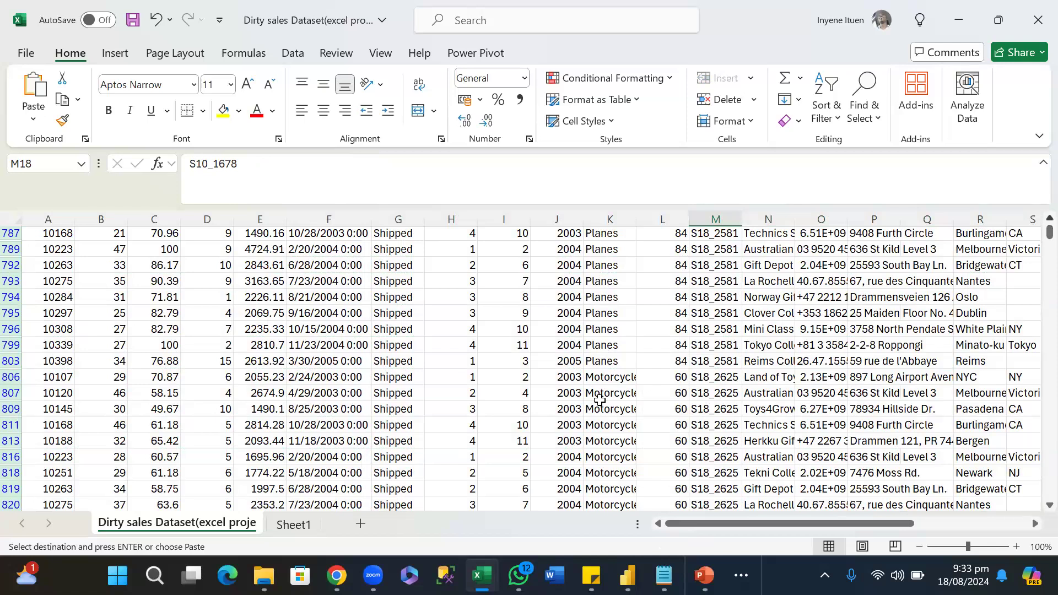
{"action": "scroll", "coordinate": [600, 401], "scroll_direction": "down", "scroll_amount": 6}
{"action": "scroll", "coordinate": [600, 400], "scroll_direction": "up", "scroll_amount": 14}
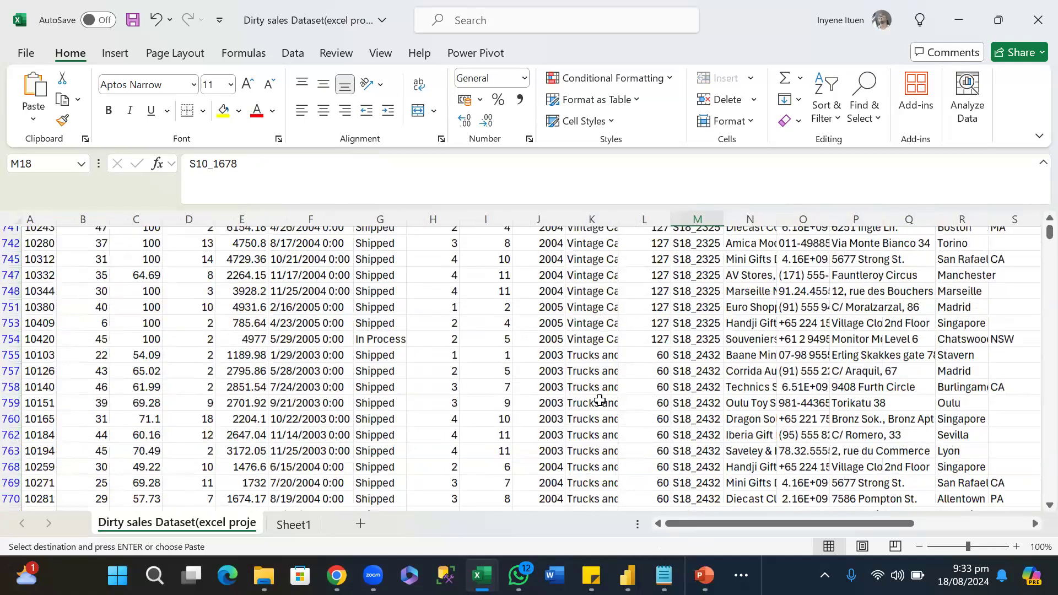
{"action": "scroll", "coordinate": [599, 401], "scroll_direction": "up", "scroll_amount": 20}
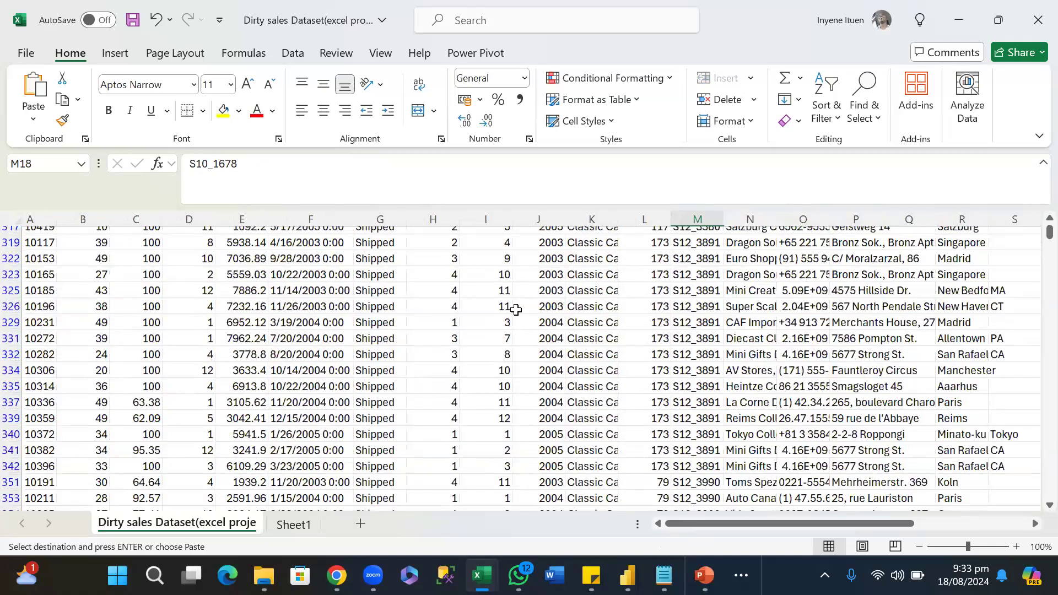
{"action": "scroll", "coordinate": [515, 319], "scroll_direction": "up", "scroll_amount": 10}
{"action": "key", "text": "Escape"}
{"action": "scroll", "coordinate": [329, 371], "scroll_direction": "down", "scroll_amount": 4}
{"action": "scroll", "coordinate": [329, 371], "scroll_direction": "up", "scroll_amount": 3}
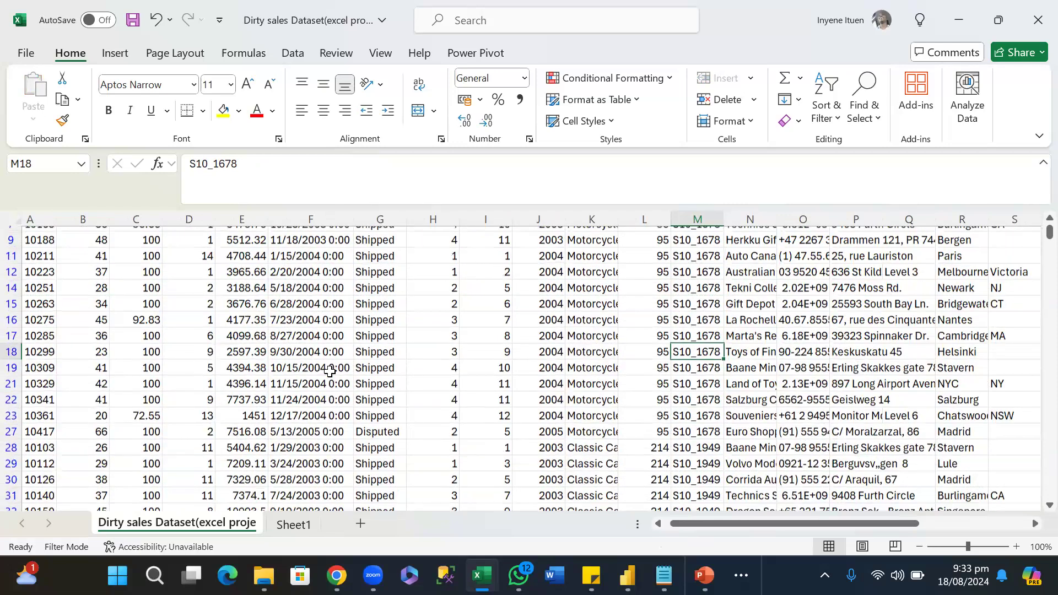
{"action": "scroll", "coordinate": [330, 370], "scroll_direction": "up", "scroll_amount": 2}
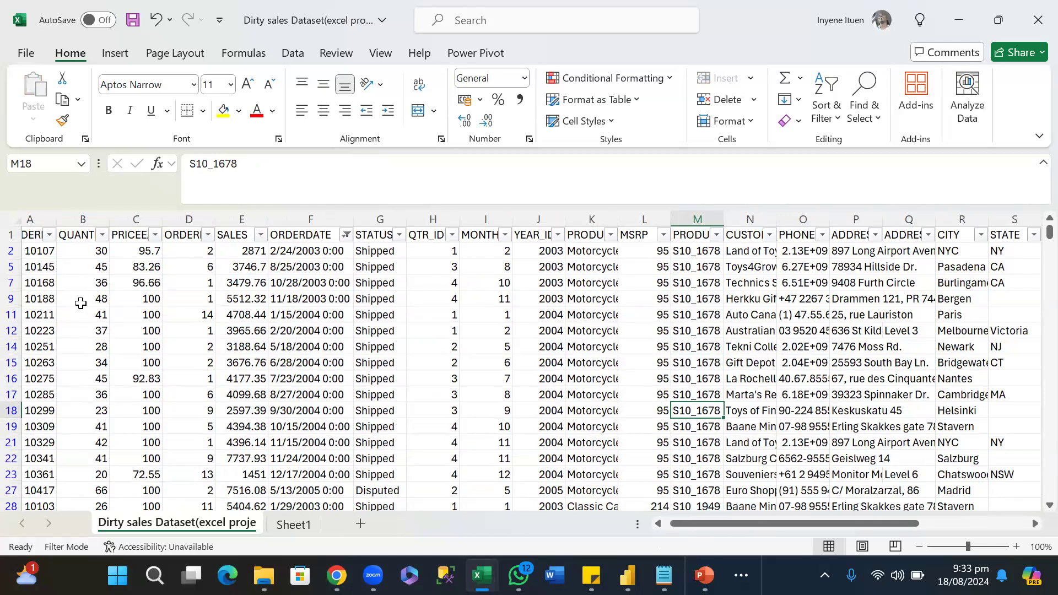
{"action": "left_click_drag", "start_coordinate": [693, 523], "coordinate": [664, 522]}
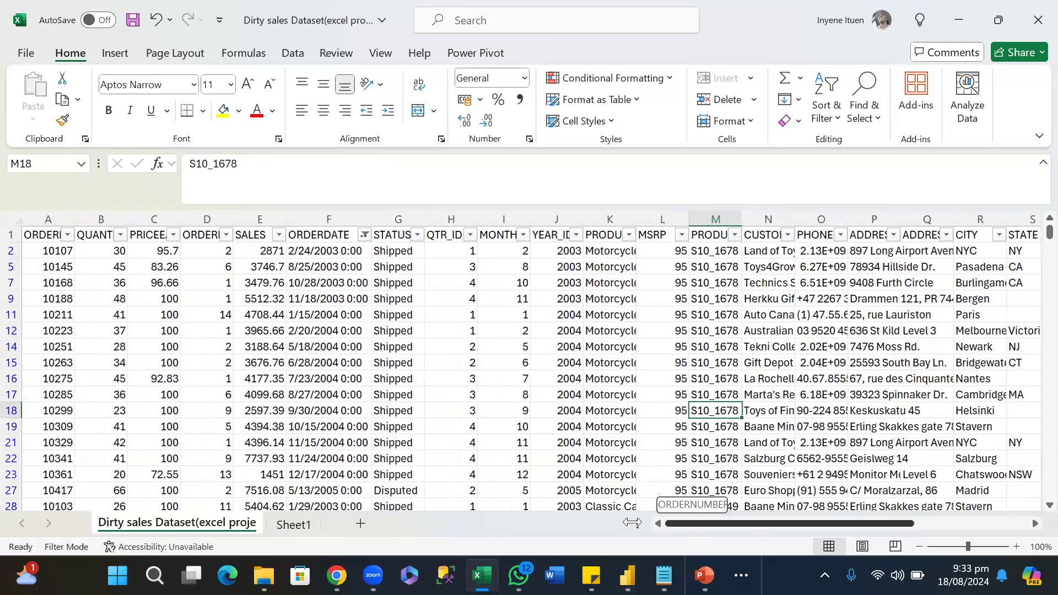
Compare the entry count of the QUANTITYORDERED column on the dataset sheet with the one on Sheet1.
{"action": "left_click", "coordinate": [106, 215]}
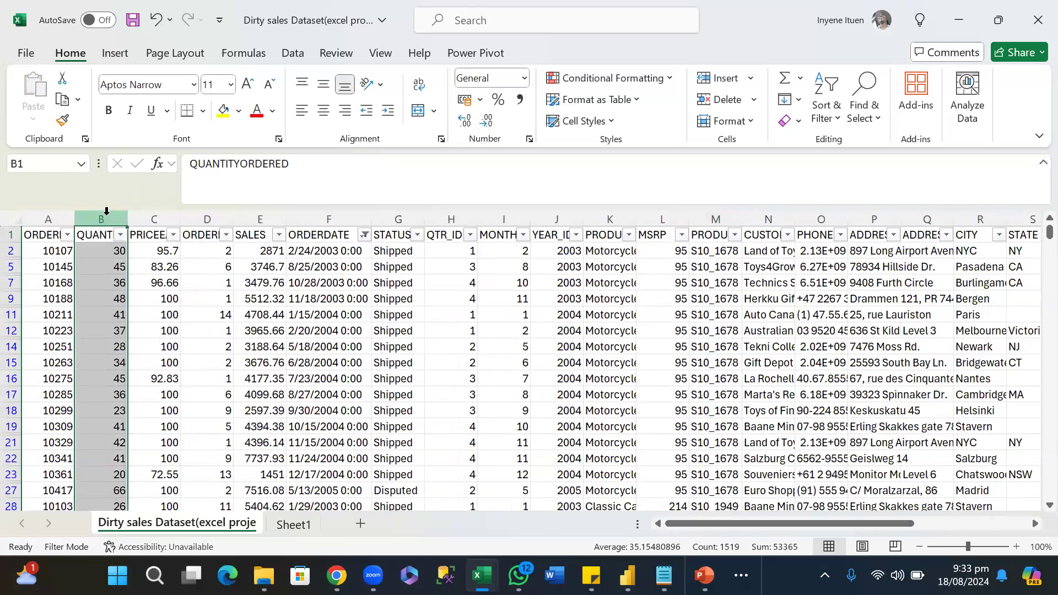
{"action": "left_click", "coordinate": [294, 525]}
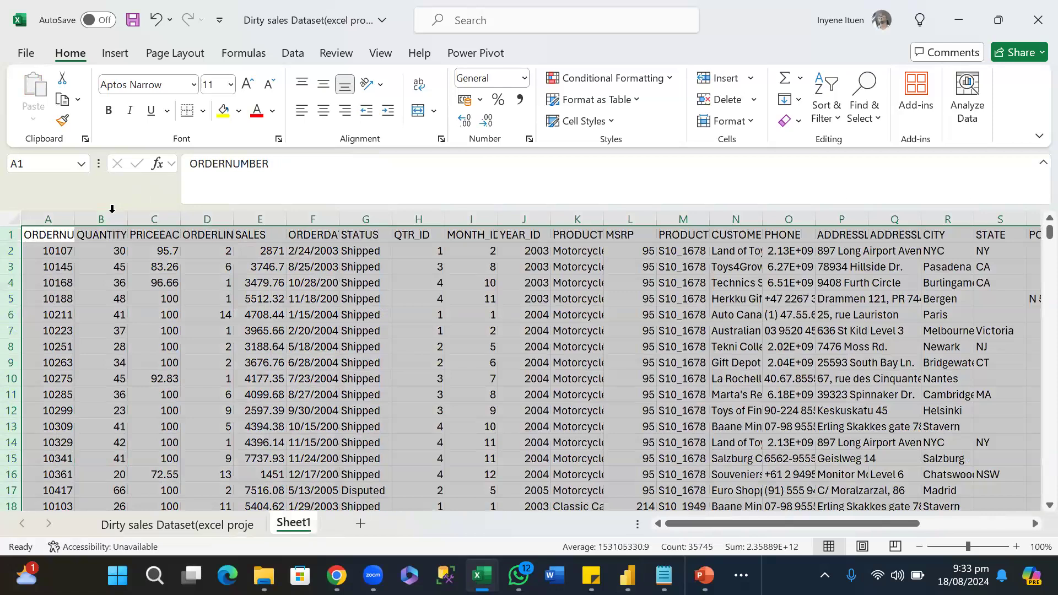
{"action": "left_click", "coordinate": [111, 208]}
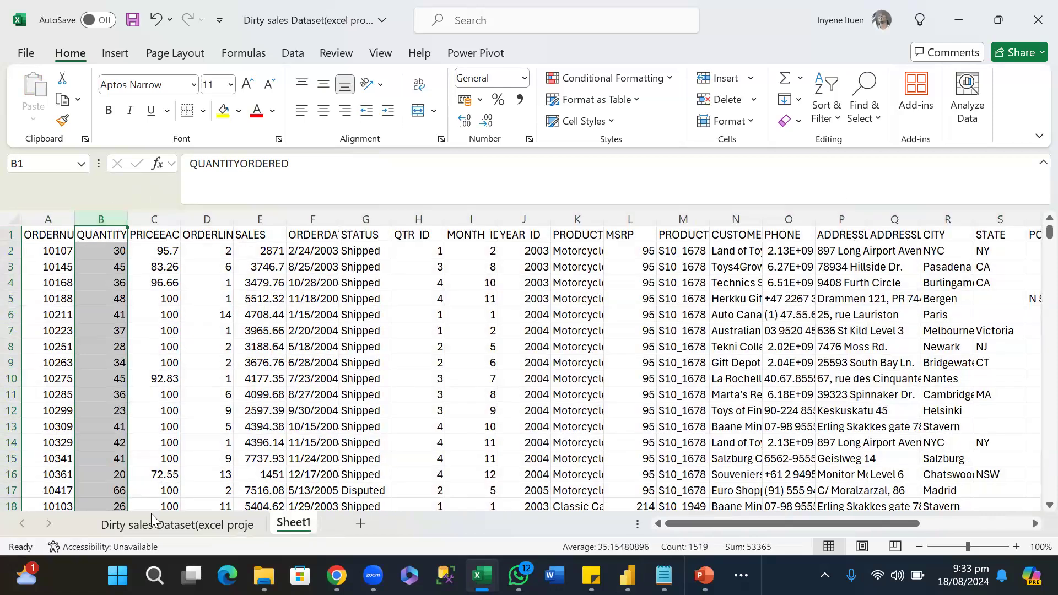
{"action": "left_click", "coordinate": [177, 526]}
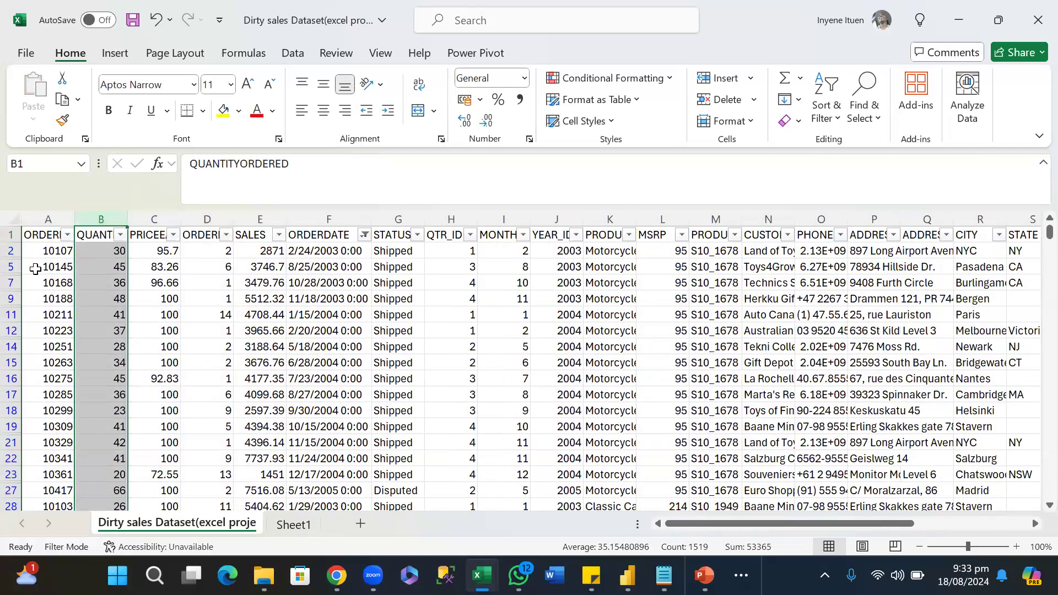
Delete all filtered rows below the header on the dataset sheet, from row 2 through row 2823.
{"action": "left_click", "coordinate": [297, 302]}
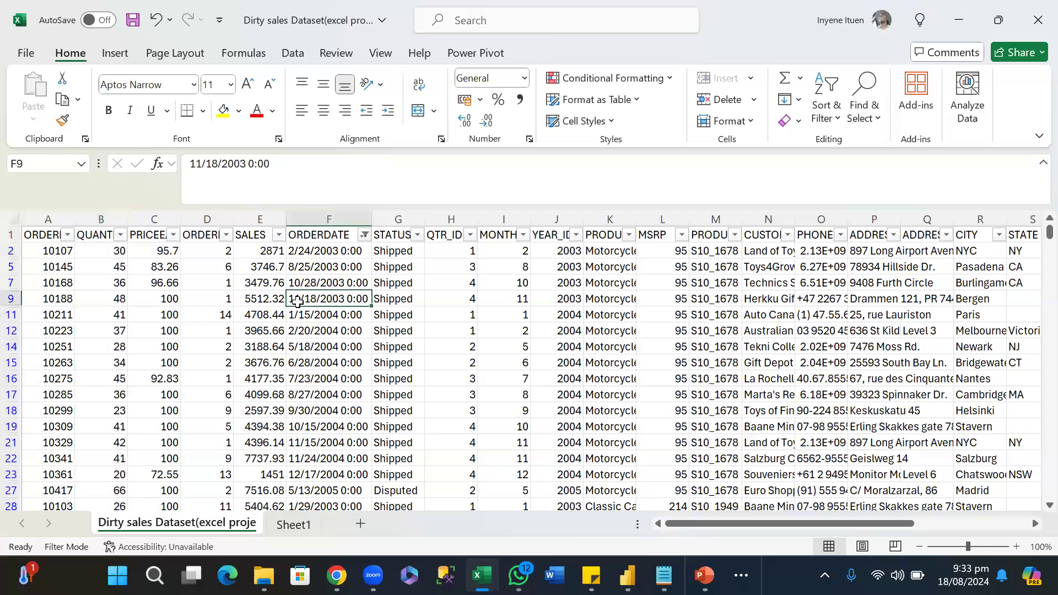
{"action": "left_click_drag", "start_coordinate": [11, 251], "coordinate": [701, 467]}
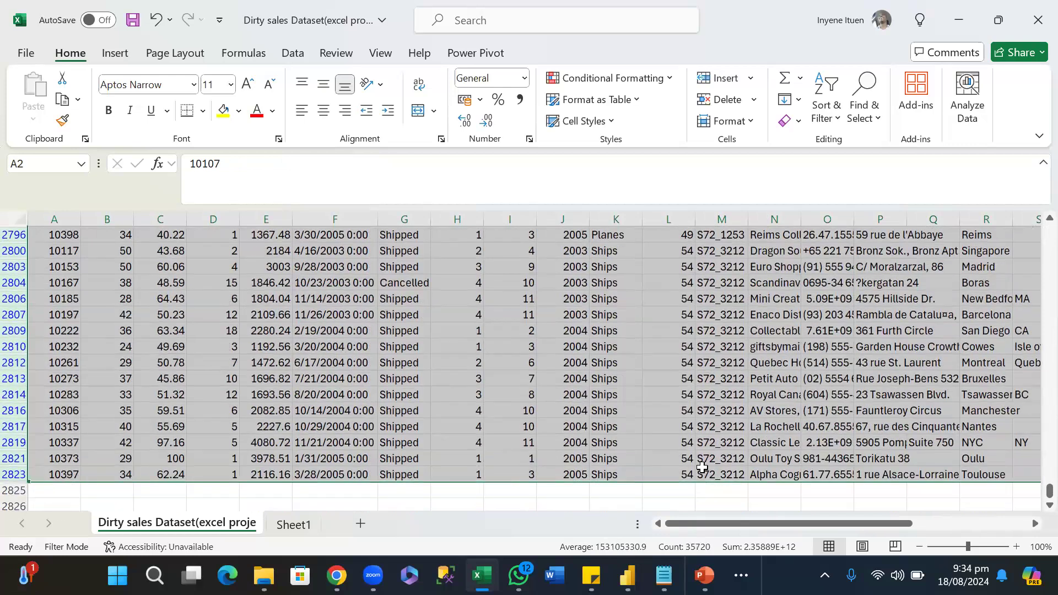
{"action": "right_click", "coordinate": [14, 376]}
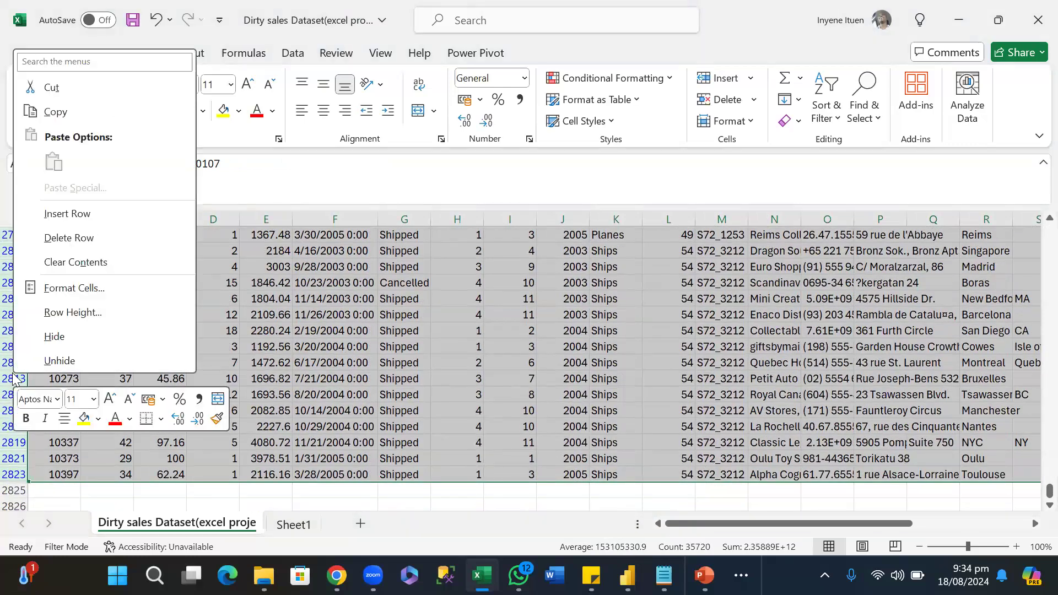
{"action": "left_click", "coordinate": [87, 244]}
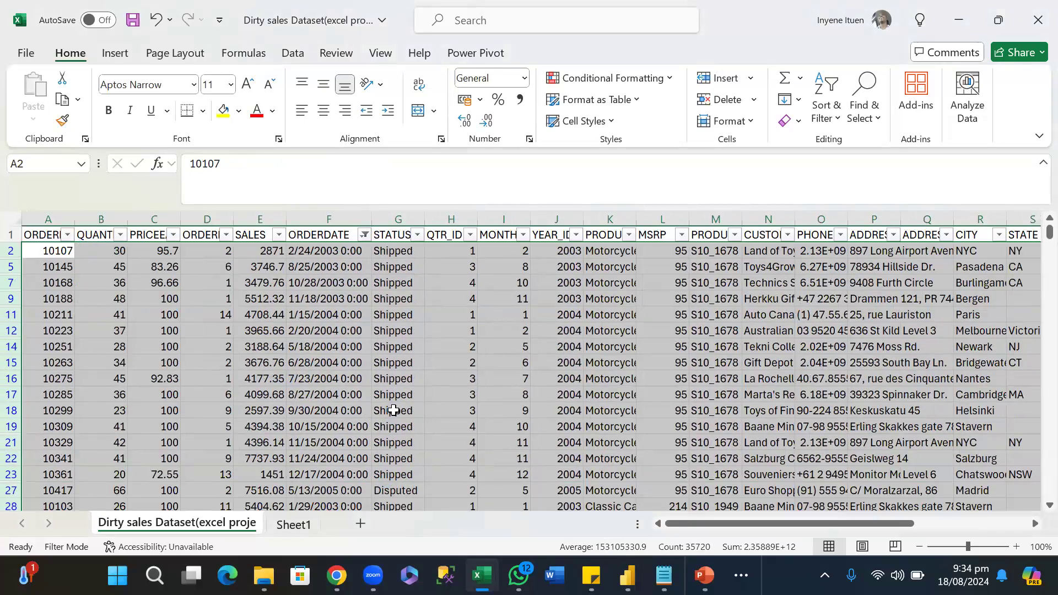
Include all remaining entries in the dataset sheet's ORDERDATE filter again.
{"action": "left_click", "coordinate": [374, 347]}
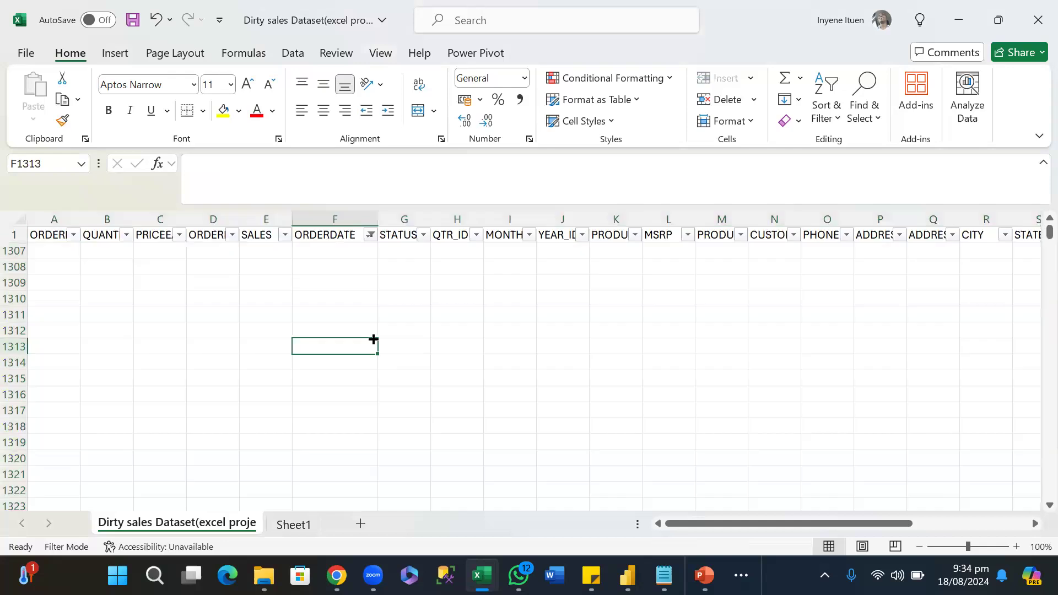
{"action": "left_click", "coordinate": [371, 235]}
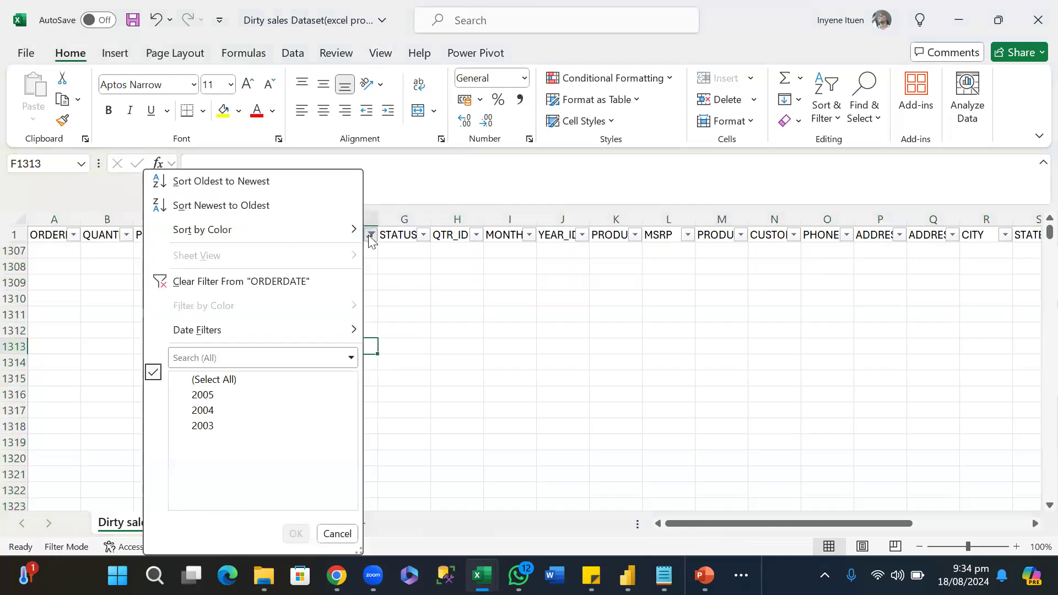
{"action": "left_click", "coordinate": [187, 380]}
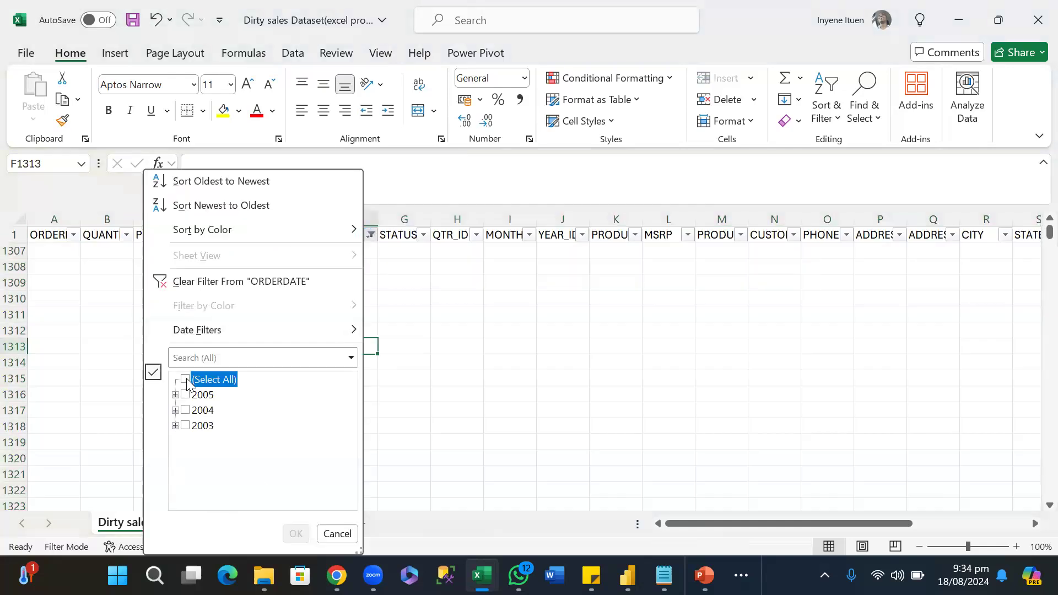
{"action": "left_click", "coordinate": [296, 534]}
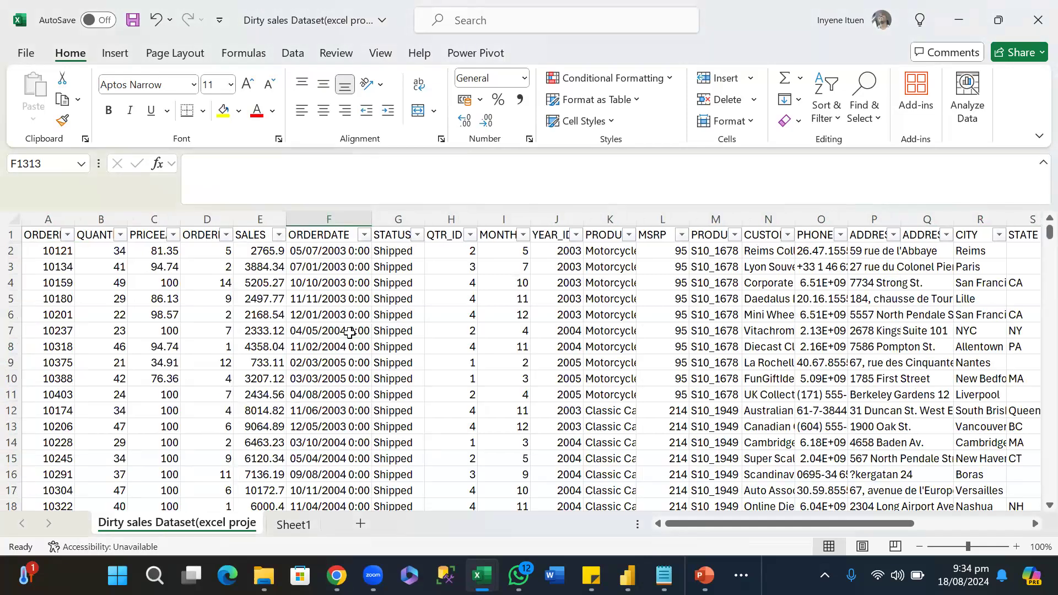
Format the dataset sheet's entire ORDERDATE column as Short Date and check the dates further down.
{"action": "left_click", "coordinate": [346, 300]}
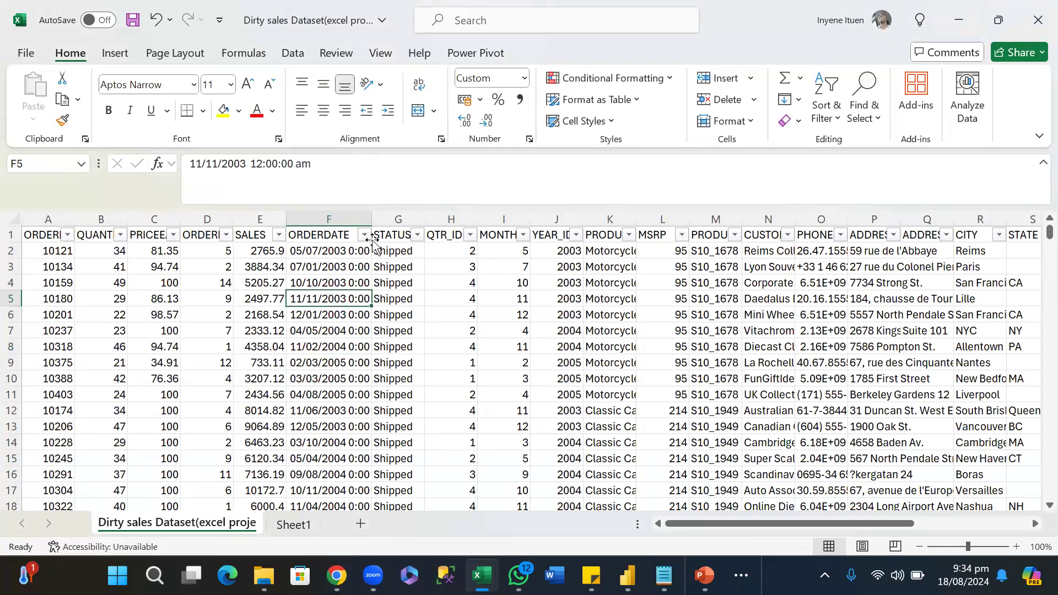
{"action": "left_click", "coordinate": [336, 216]}
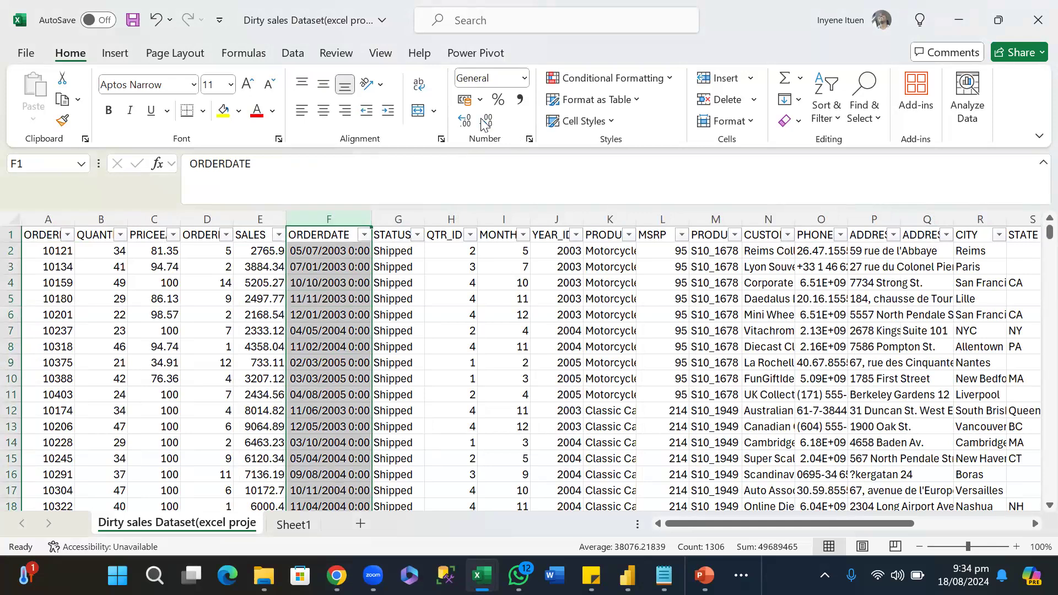
{"action": "left_click", "coordinate": [526, 87]}
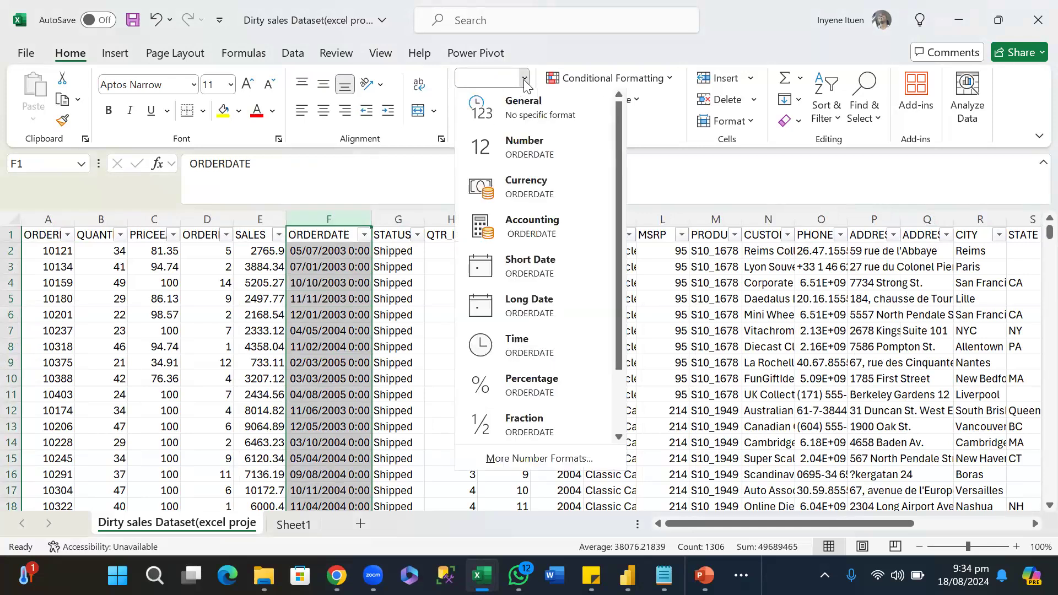
{"action": "left_click", "coordinate": [533, 268]}
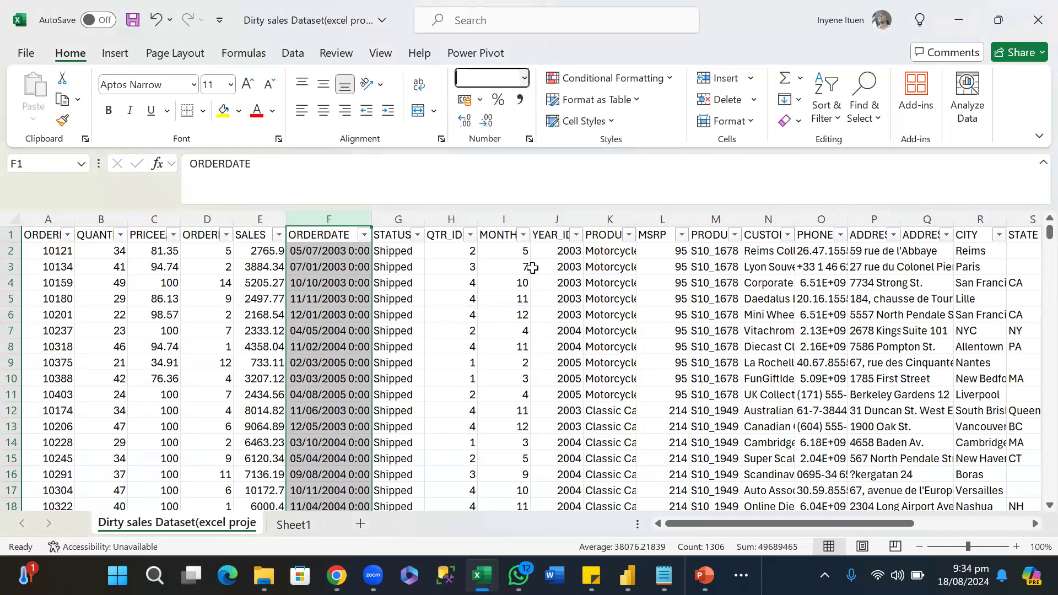
{"action": "left_click", "coordinate": [449, 409]}
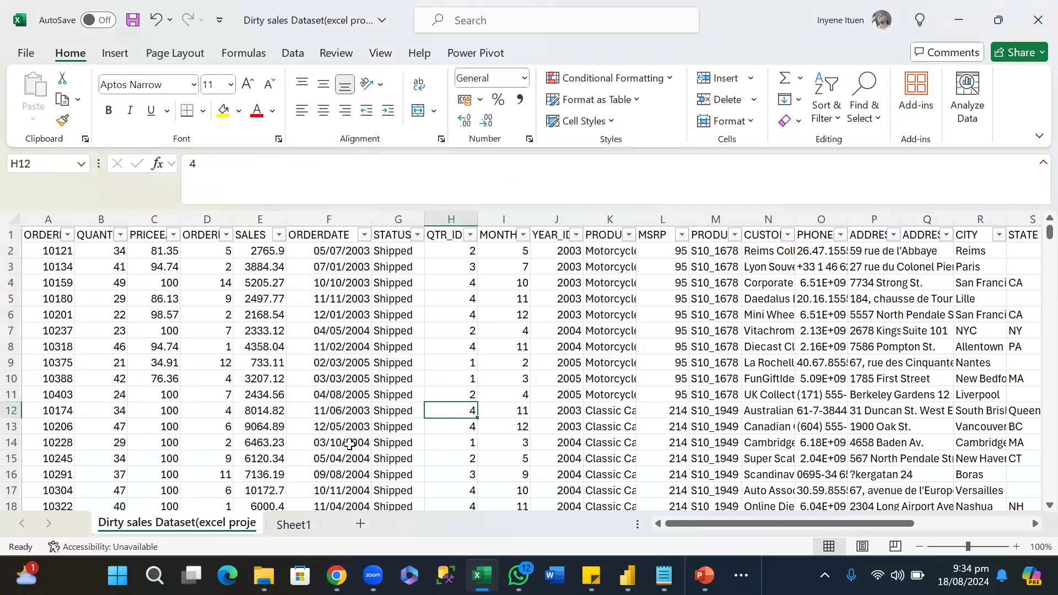
{"action": "scroll", "coordinate": [350, 444], "scroll_direction": "down", "scroll_amount": 20}
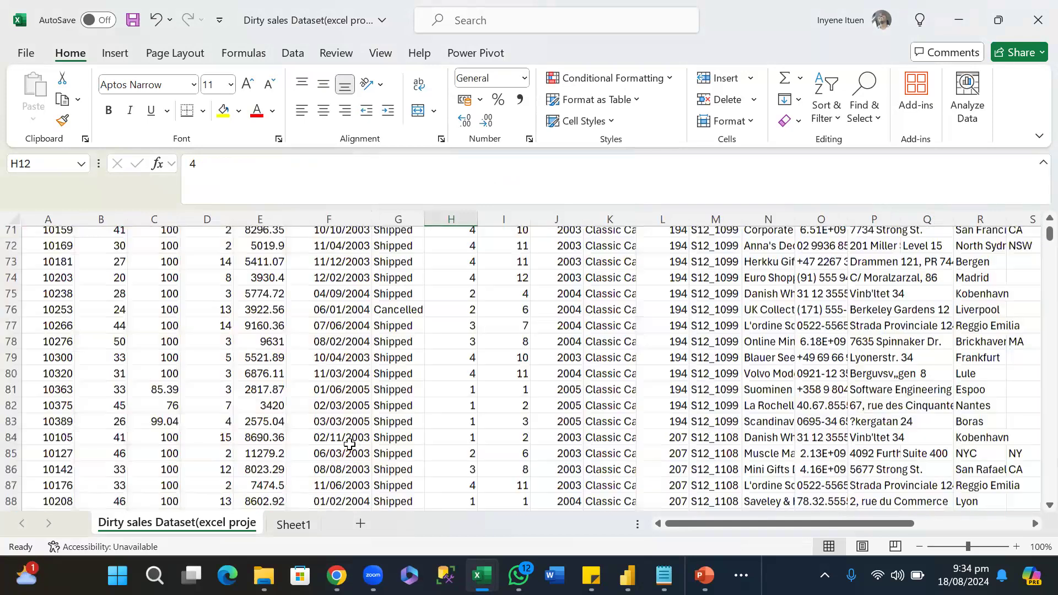
Fit the ORDERDATE column width to its contents on Sheet1 and inspect the date values in F3 and F2.
{"action": "left_click", "coordinate": [294, 525]}
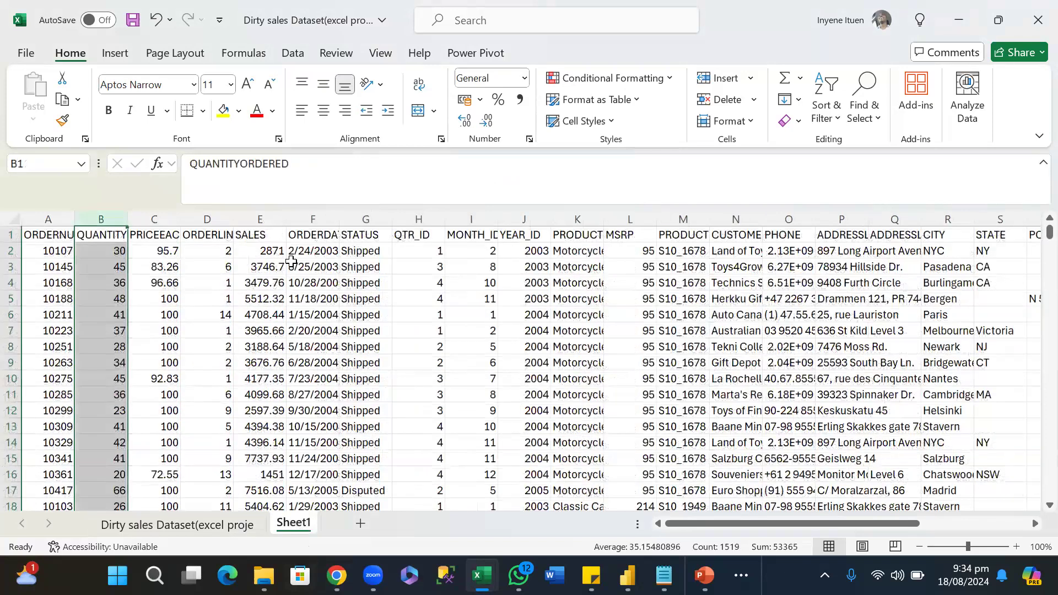
{"action": "double_click", "coordinate": [341, 222]}
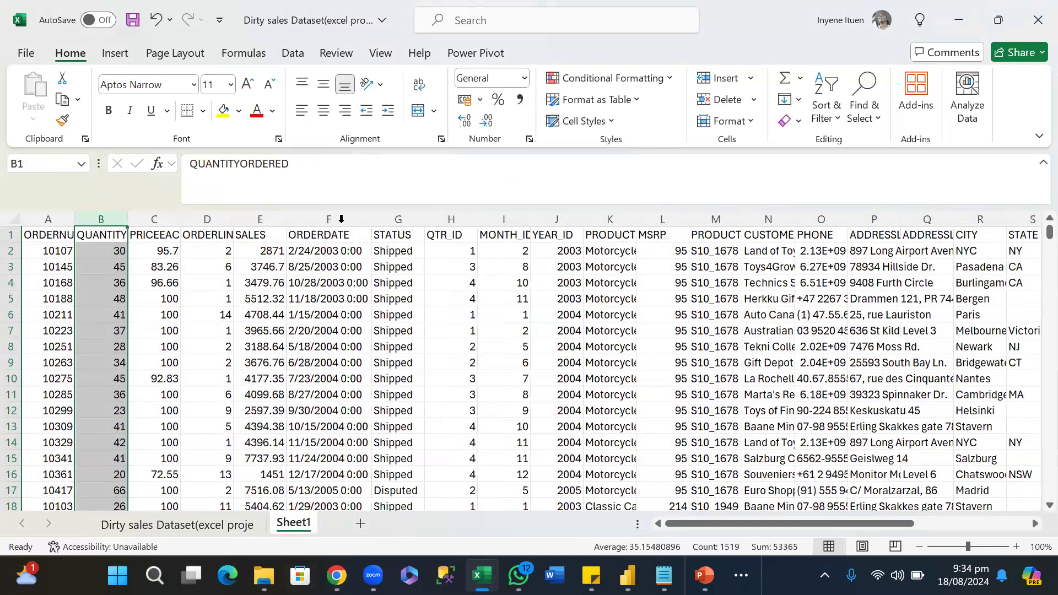
{"action": "left_click", "coordinate": [358, 279]}
{"action": "left_click", "coordinate": [355, 266]}
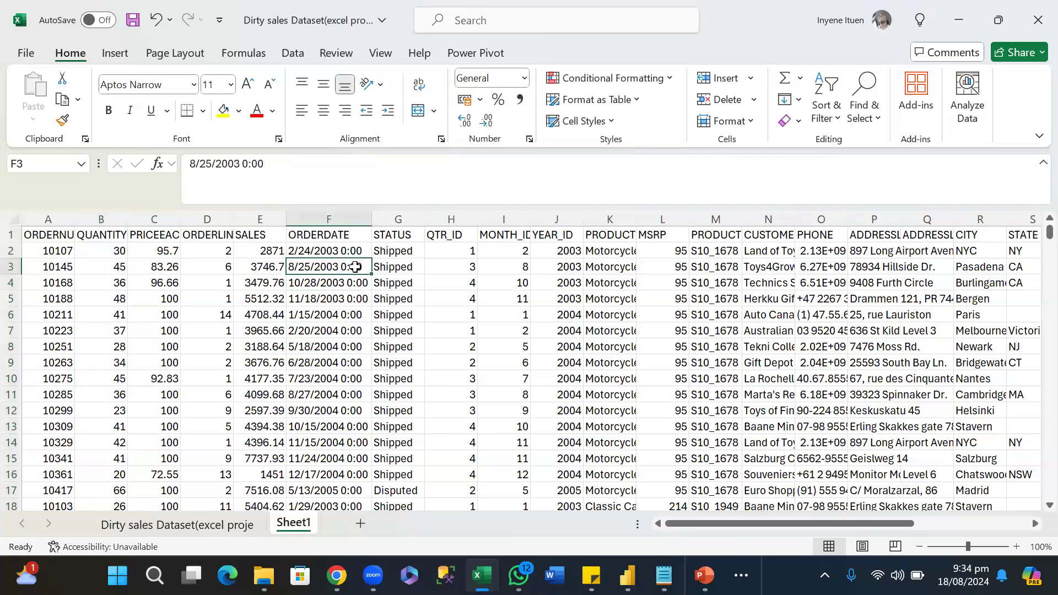
{"action": "left_click", "coordinate": [352, 251]}
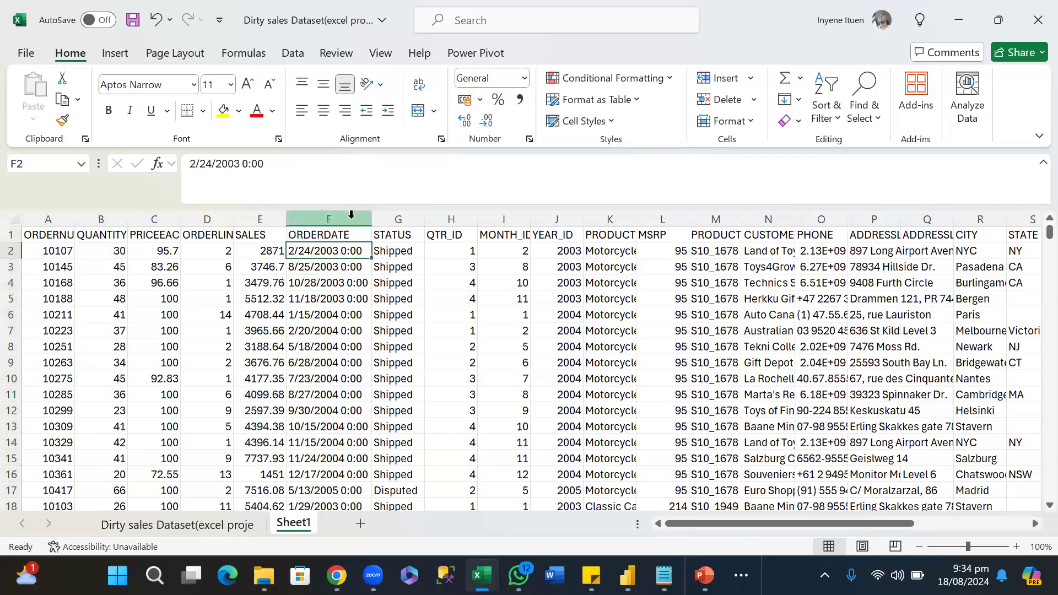
Format the entire ORDERDATE column on Sheet1 as Short Date.
{"action": "left_click", "coordinate": [351, 215]}
{"action": "left_click", "coordinate": [525, 79]}
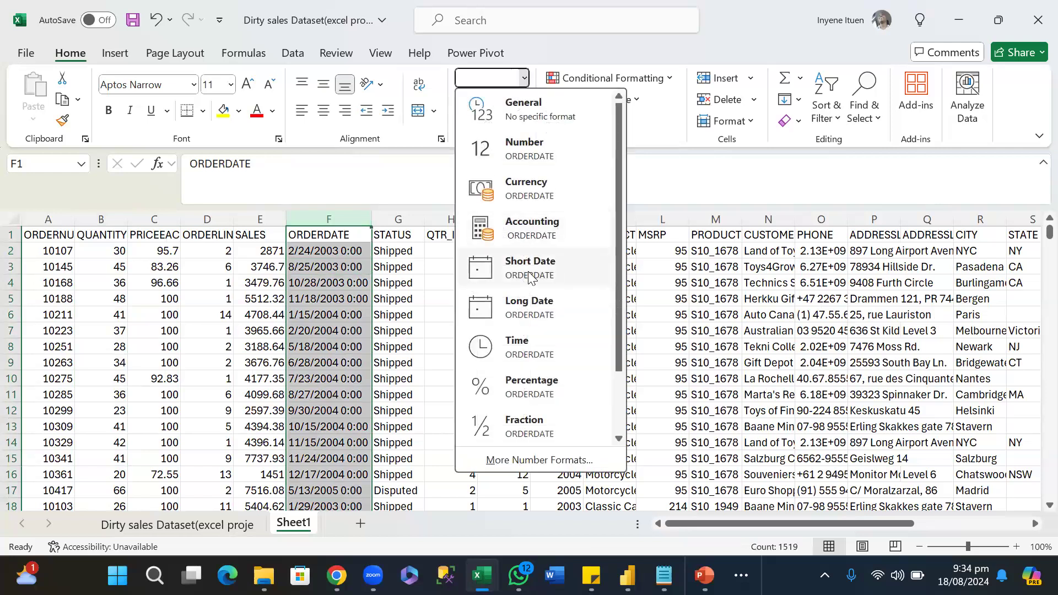
{"action": "left_click", "coordinate": [529, 276]}
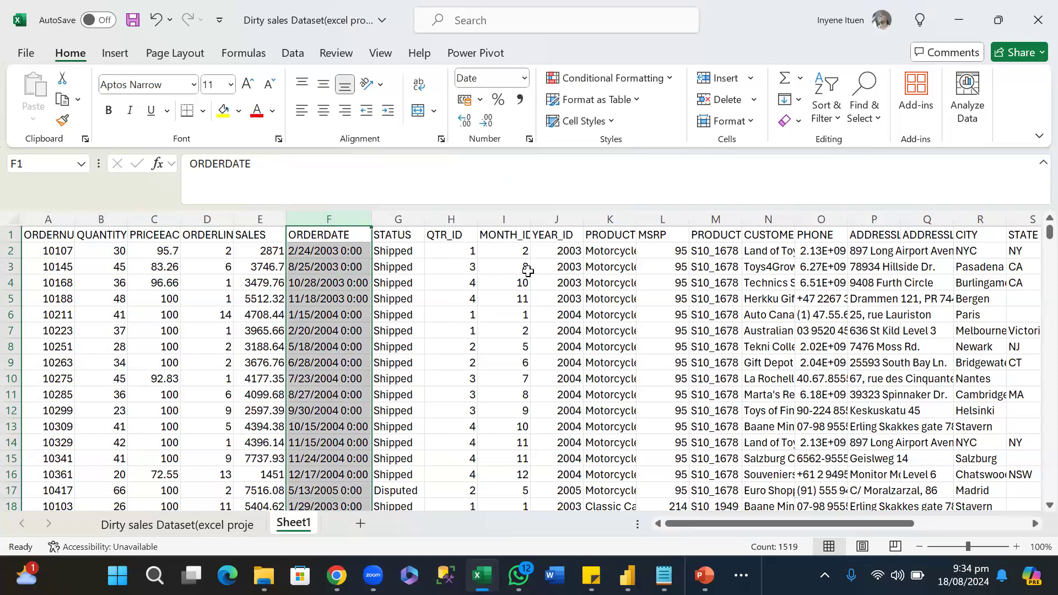
{"action": "left_click", "coordinate": [421, 285]}
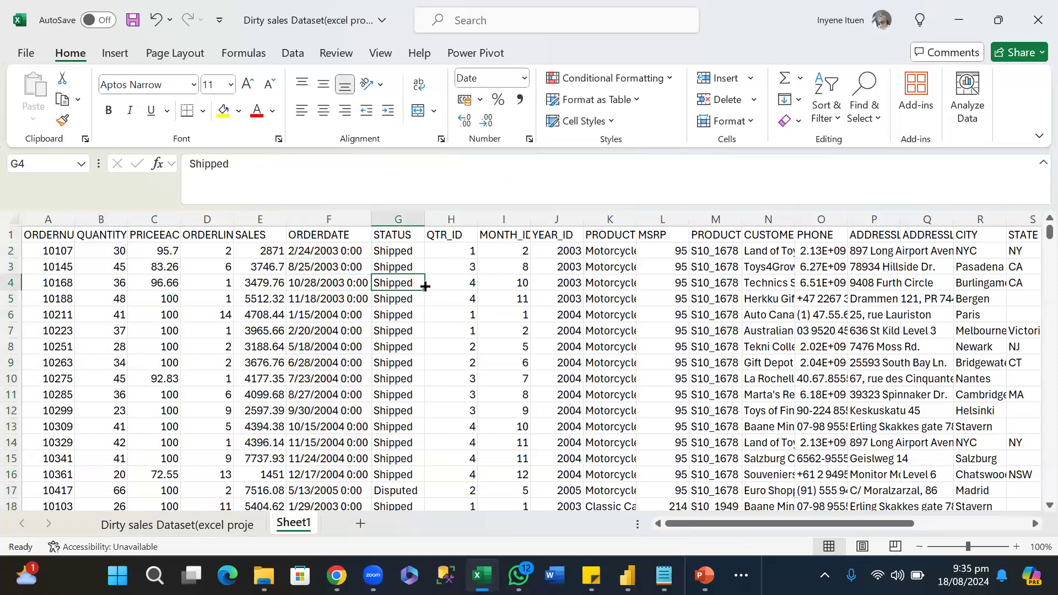
{"action": "left_click", "coordinate": [398, 220]}
{"action": "right_click", "coordinate": [401, 223]}
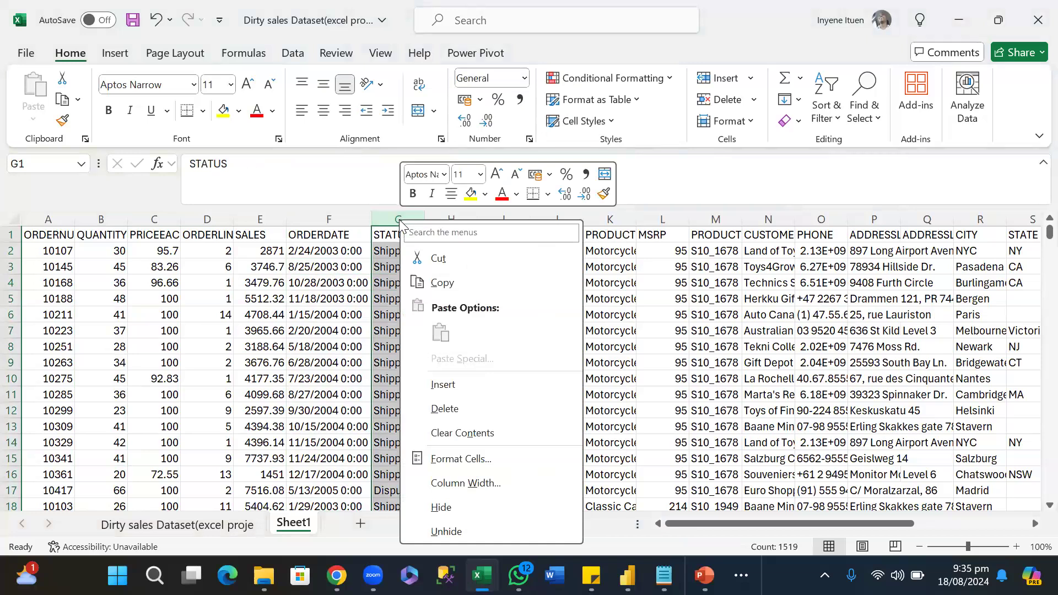
{"action": "left_click", "coordinate": [630, 338]}
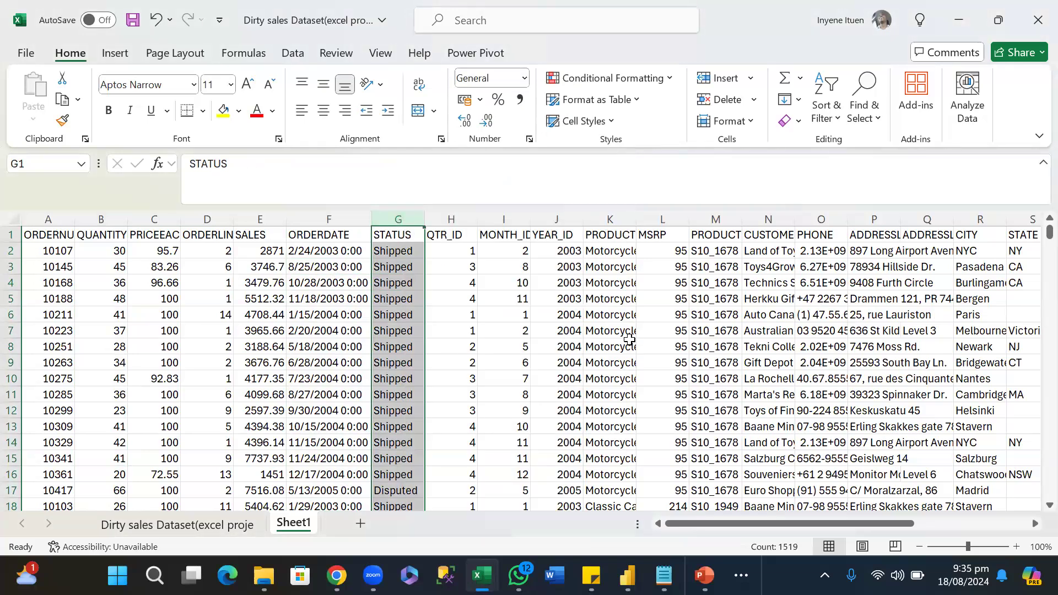
{"action": "left_click", "coordinate": [452, 356]}
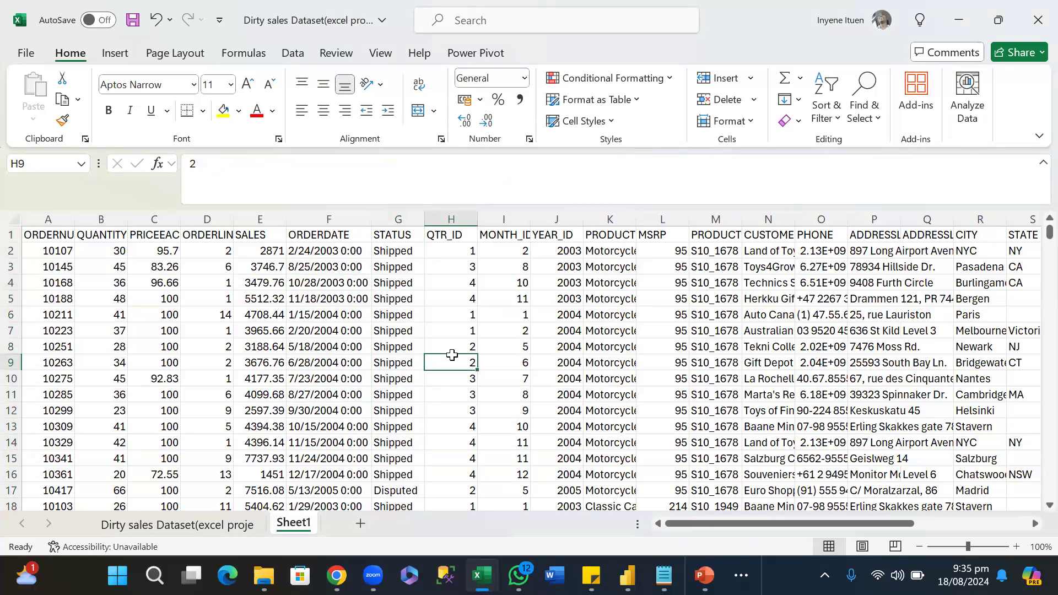
Apply the Short Date format to only the ORDERDATE entries on Sheet1, from F2 down to F1519, leaving out the header.
{"action": "left_click", "coordinate": [344, 252]}
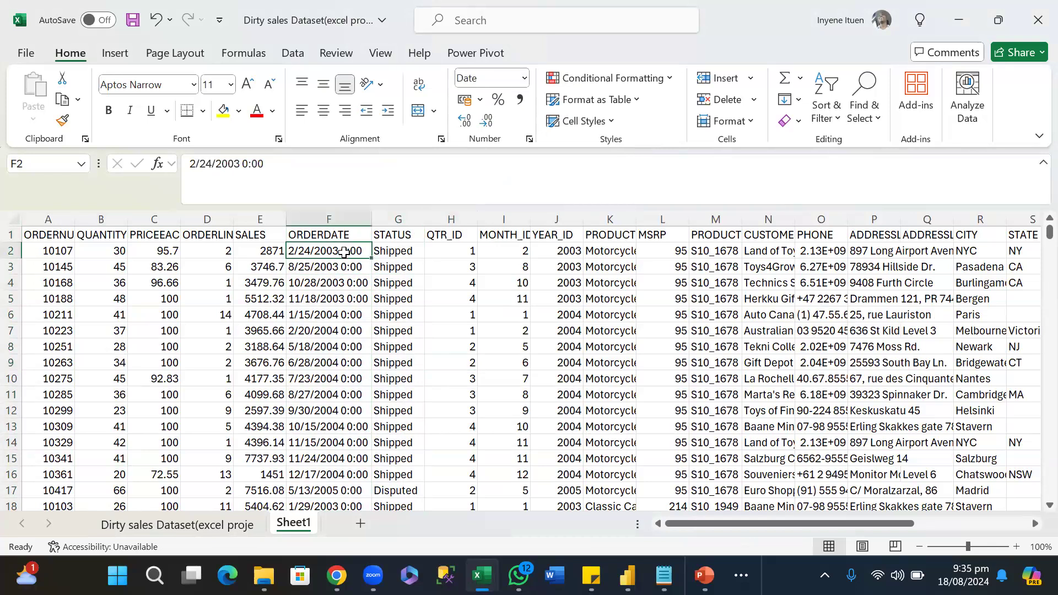
{"action": "key", "text": "ctrl+shift+Down"}
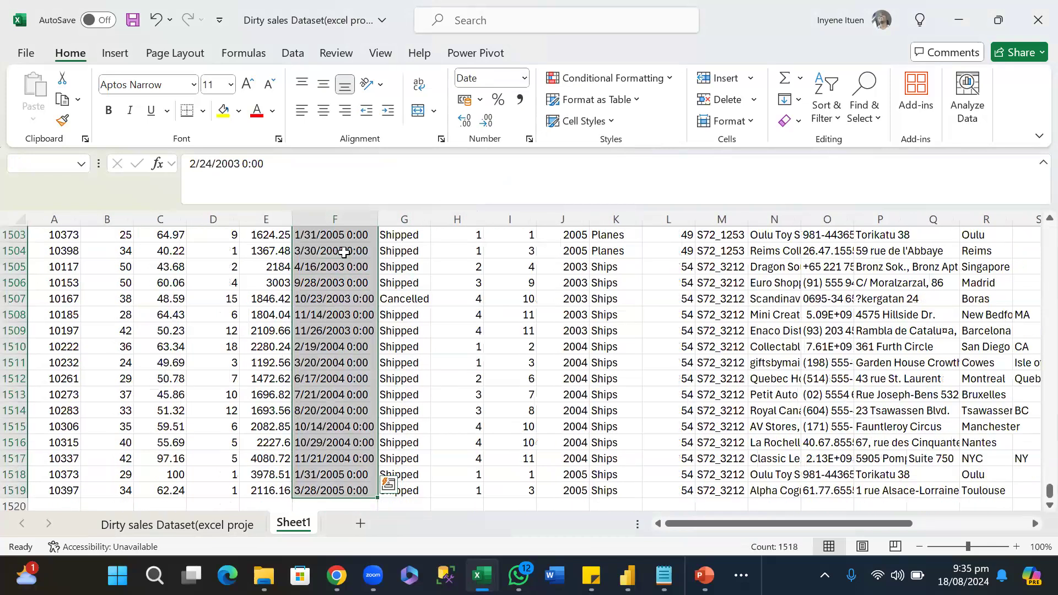
{"action": "left_click", "coordinate": [525, 79]}
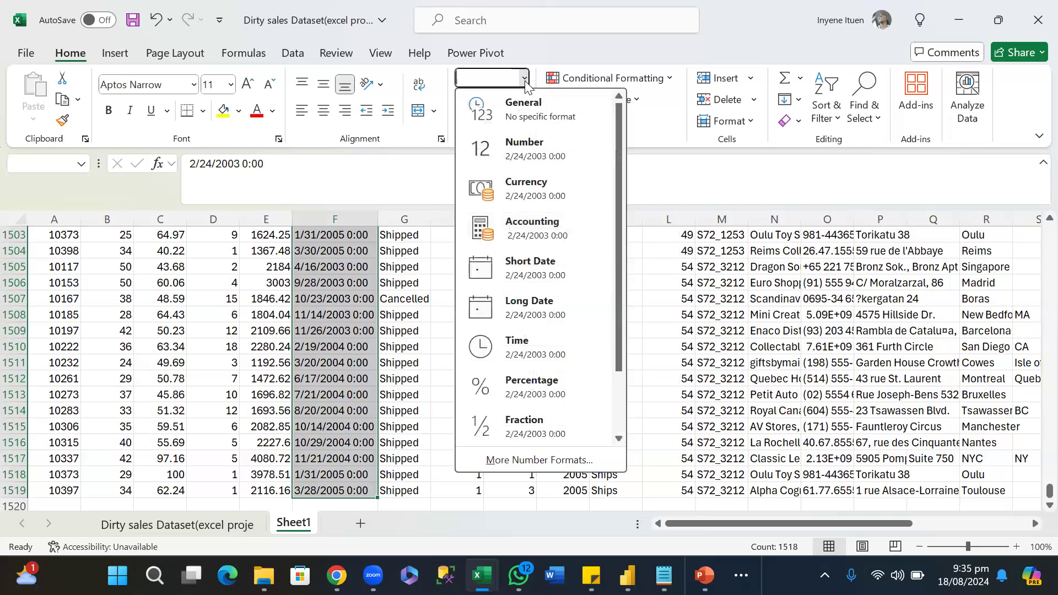
{"action": "left_click", "coordinate": [534, 270]}
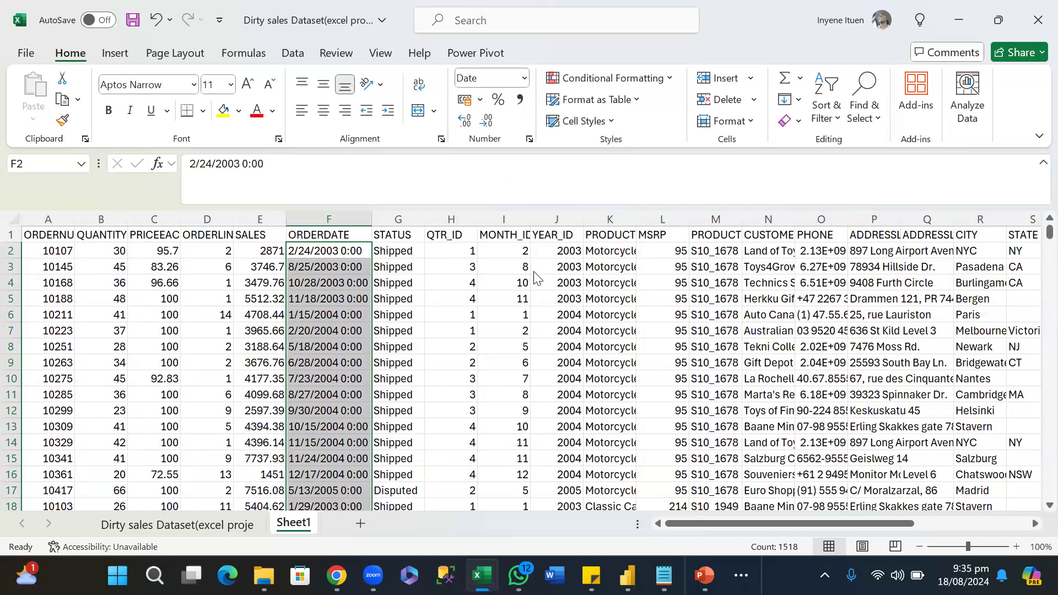
{"action": "left_click", "coordinate": [443, 302]}
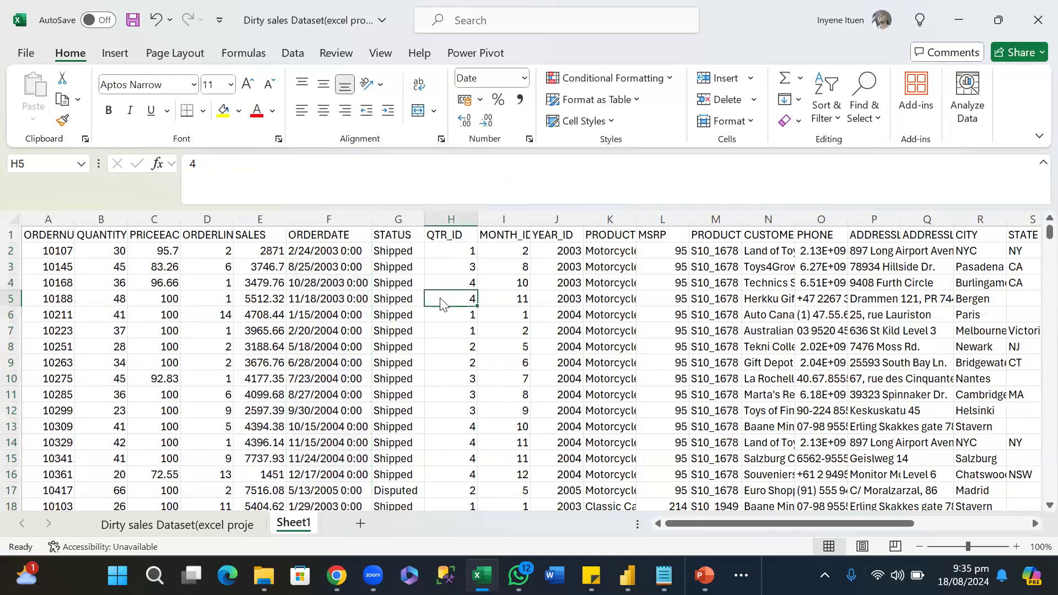
Examine the ORDERDATE entries on Sheet1 from F2 down to the last row and back up for their date format.
{"action": "left_click", "coordinate": [399, 218]}
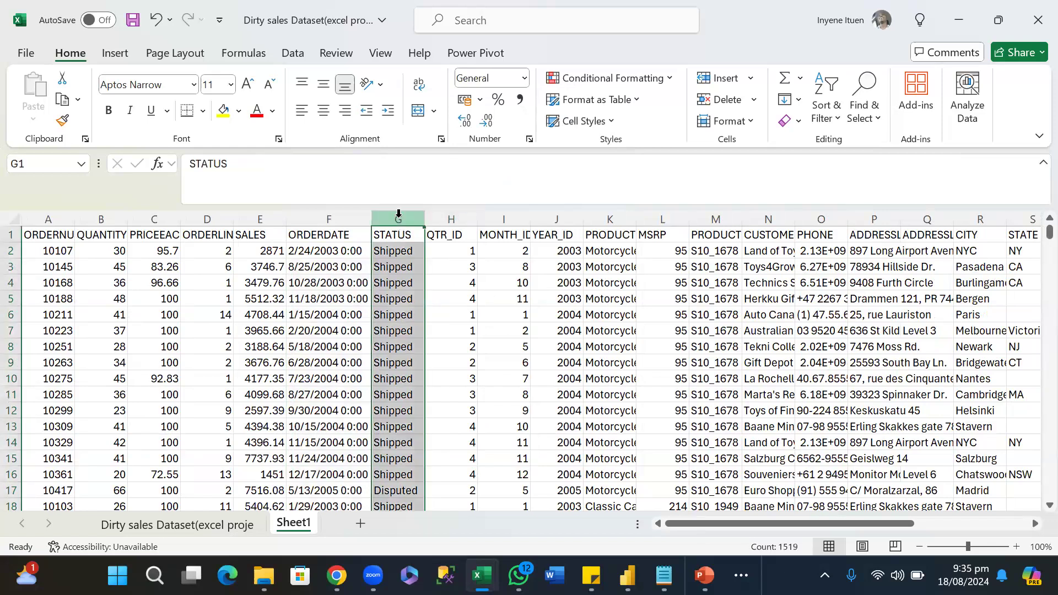
{"action": "left_click", "coordinate": [337, 252]}
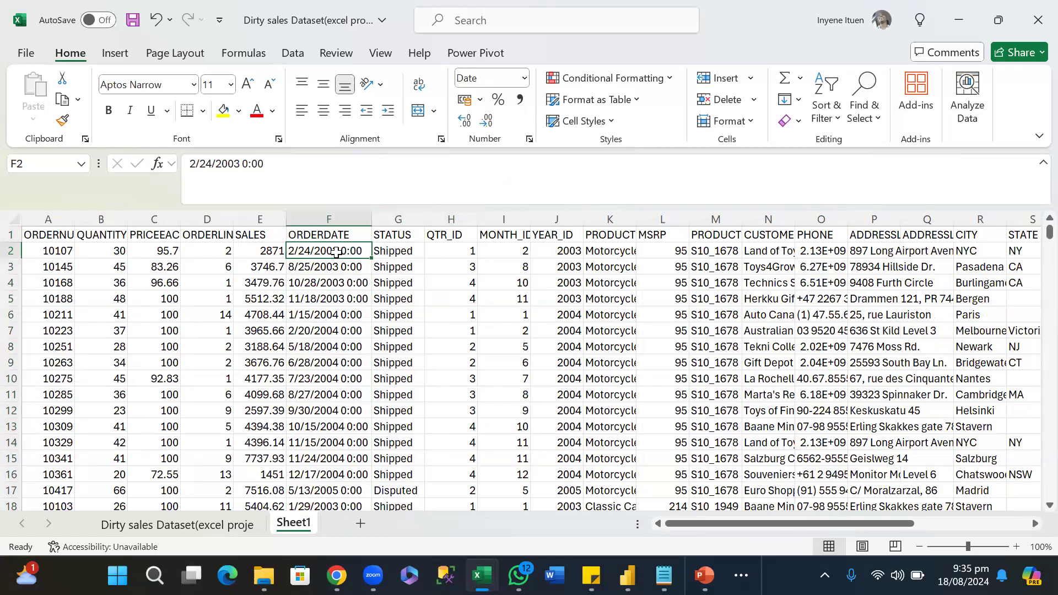
{"action": "key", "text": "ctrl+Down"}
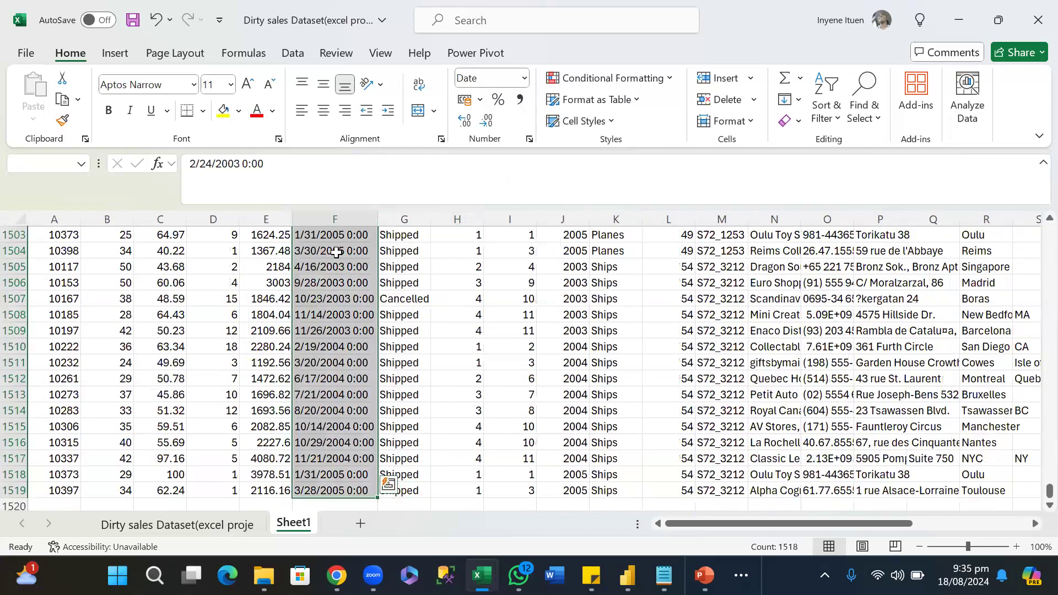
{"action": "left_click", "coordinate": [487, 300]}
{"action": "left_click", "coordinate": [631, 469]}
{"action": "scroll", "coordinate": [627, 467], "scroll_direction": "down", "scroll_amount": 8}
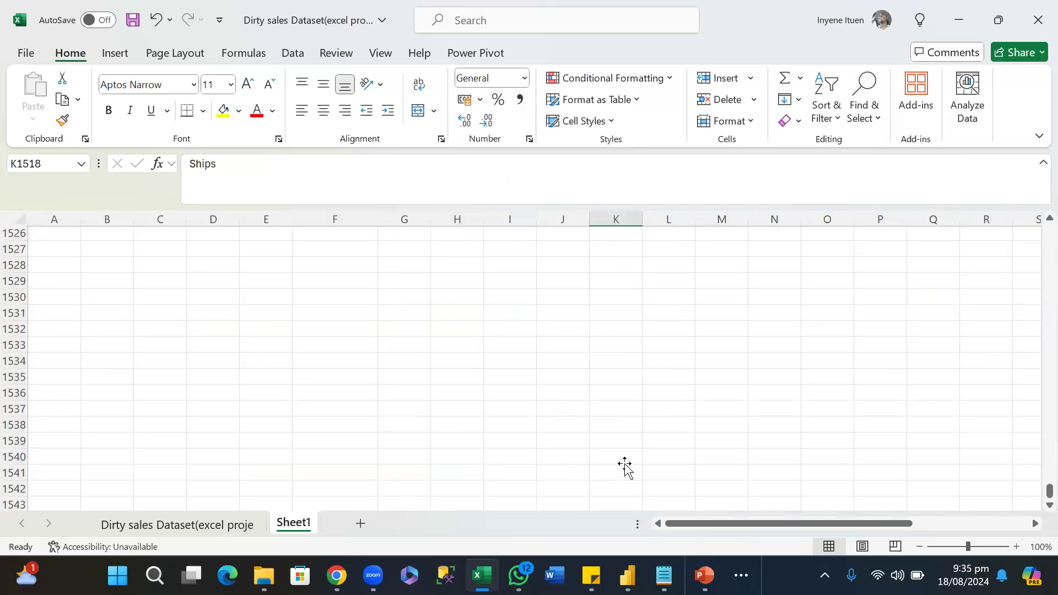
{"action": "scroll", "coordinate": [626, 467], "scroll_direction": "up", "scroll_amount": 20}
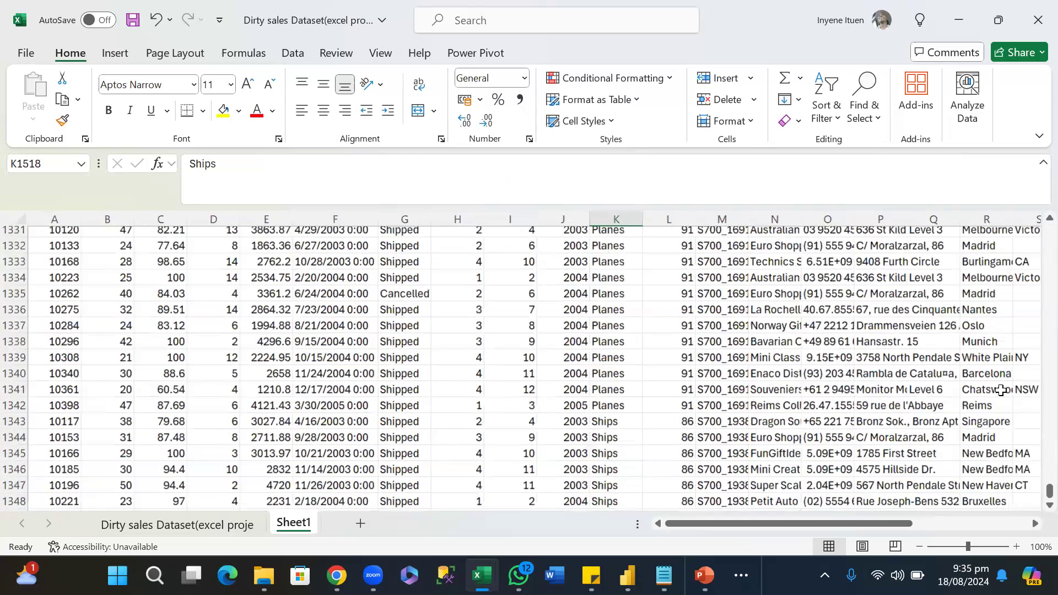
{"action": "scroll", "coordinate": [1034, 507], "scroll_direction": "up", "scroll_amount": 3}
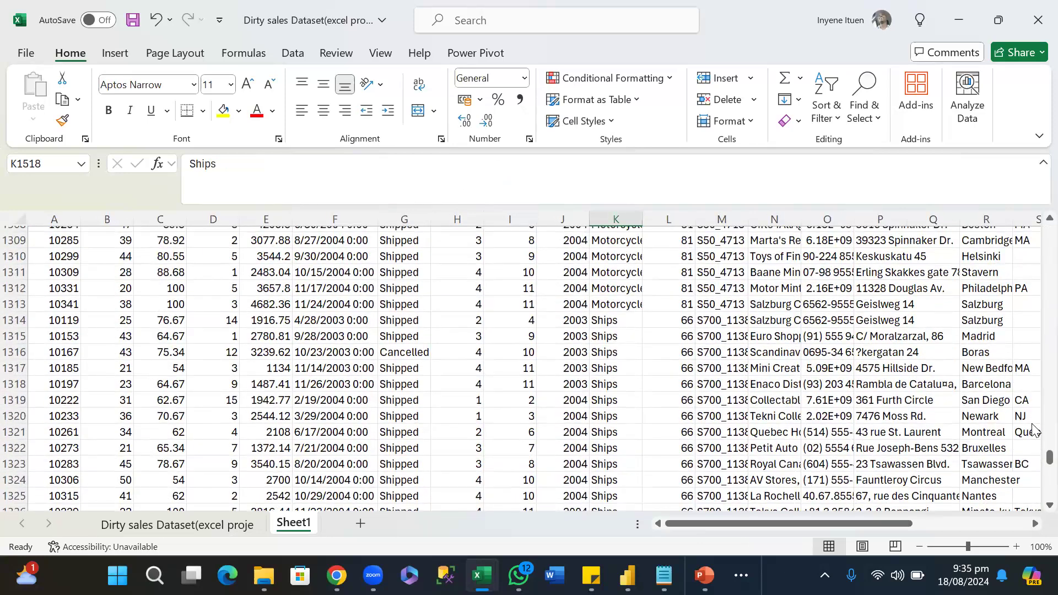
{"action": "scroll", "coordinate": [1037, 342], "scroll_direction": "up", "scroll_amount": 6}
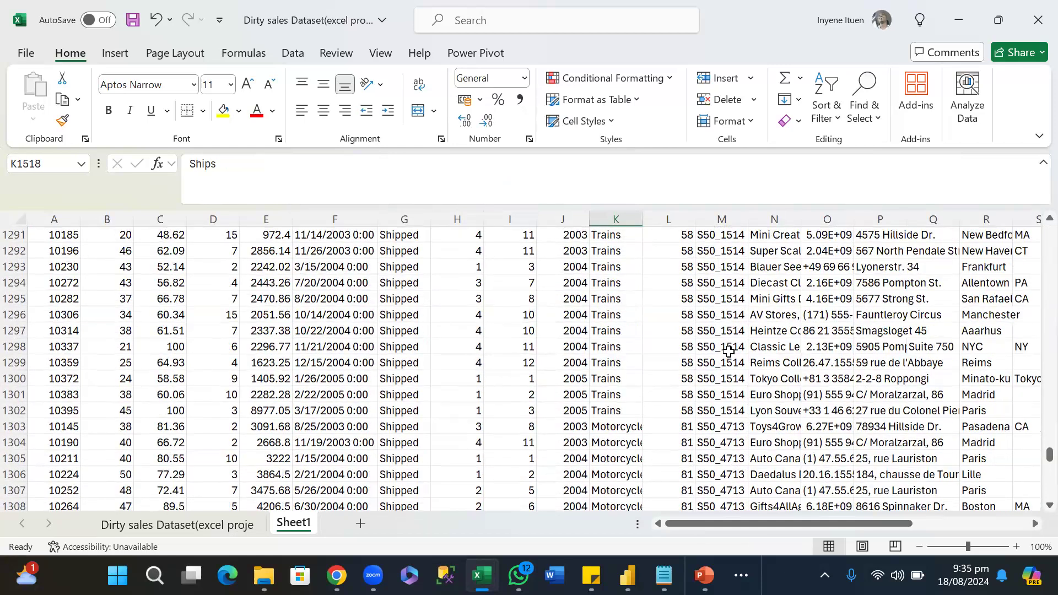
{"action": "scroll", "coordinate": [729, 351], "scroll_direction": "down", "scroll_amount": 4}
{"action": "scroll", "coordinate": [729, 351], "scroll_direction": "up", "scroll_amount": 20}
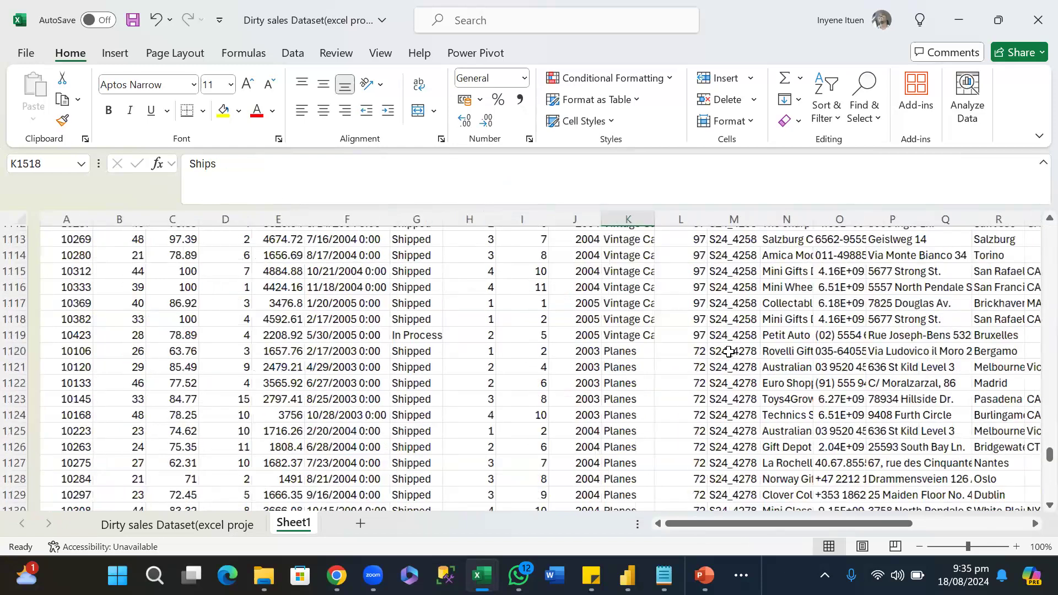
{"action": "scroll", "coordinate": [729, 351], "scroll_direction": "up", "scroll_amount": 20}
{"action": "scroll", "coordinate": [1033, 209], "scroll_direction": "up", "scroll_amount": 20}
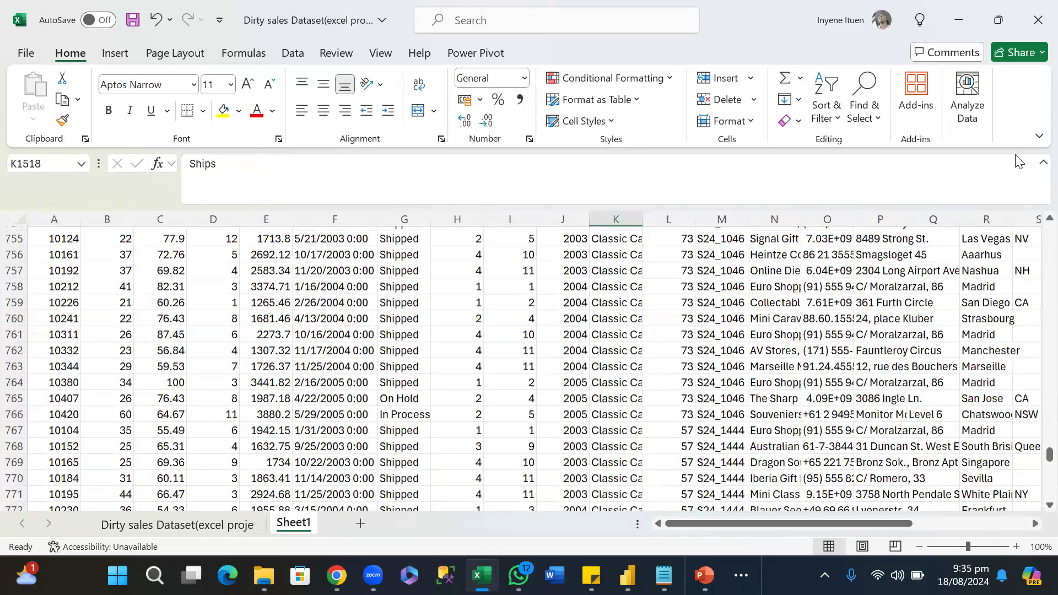
{"action": "scroll", "coordinate": [1036, 462], "scroll_direction": "up", "scroll_amount": 20}
{"action": "scroll", "coordinate": [1035, 349], "scroll_direction": "up", "scroll_amount": 7}
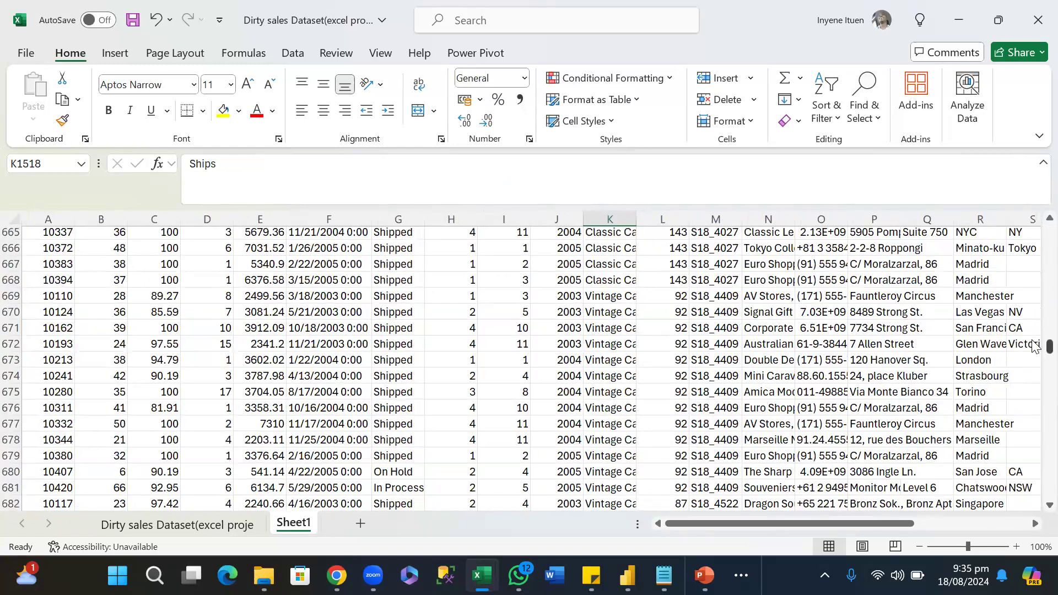
{"action": "left_click_drag", "start_coordinate": [1049, 346], "coordinate": [1049, 231]}
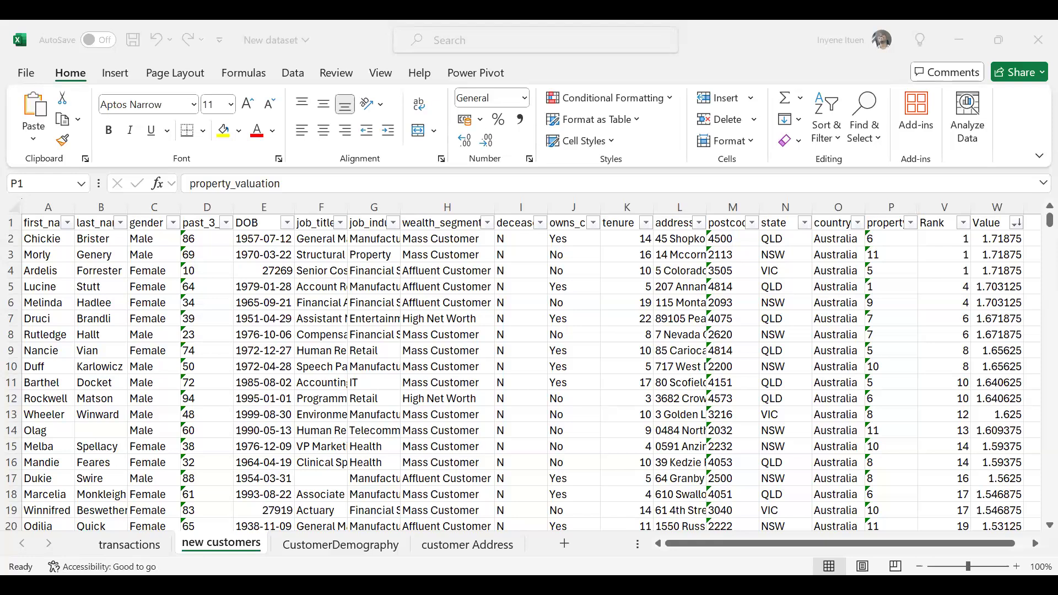
{"action": "key", "text": "F2"}
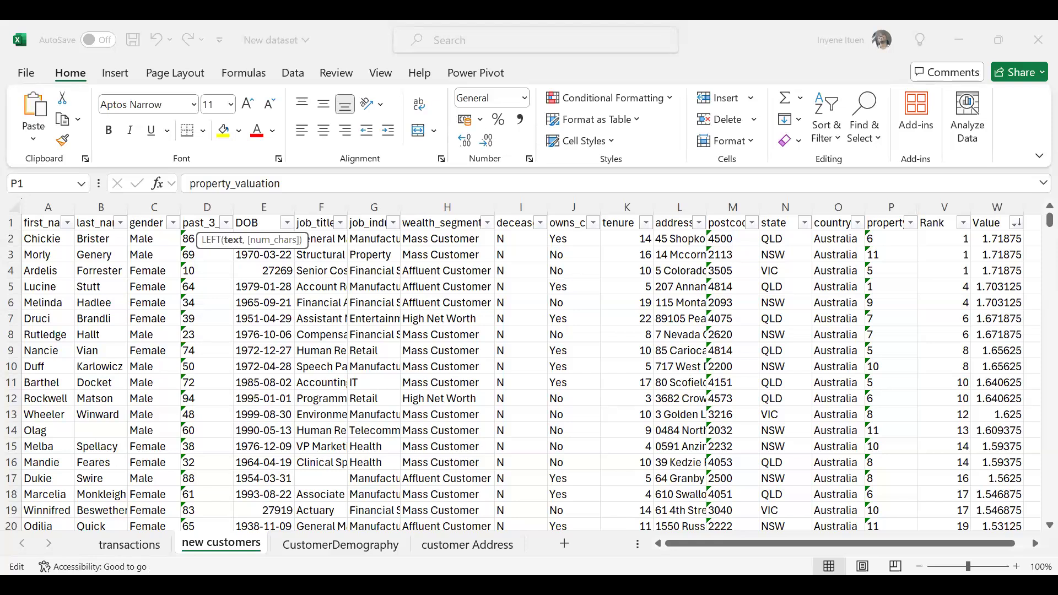
{"action": "key", "text": "Right"}
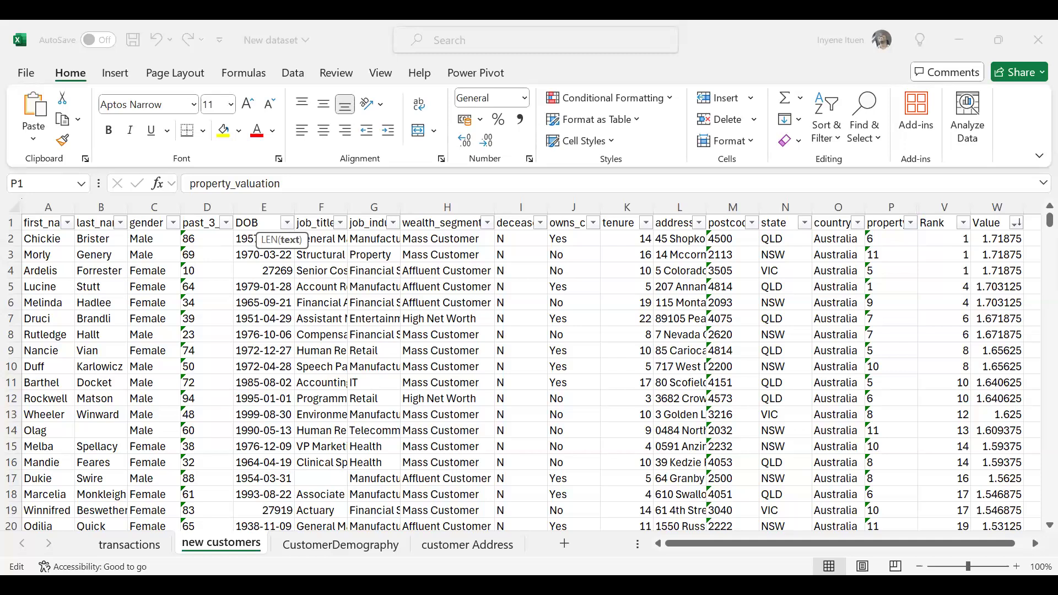
{"action": "key", "text": "Escape"}
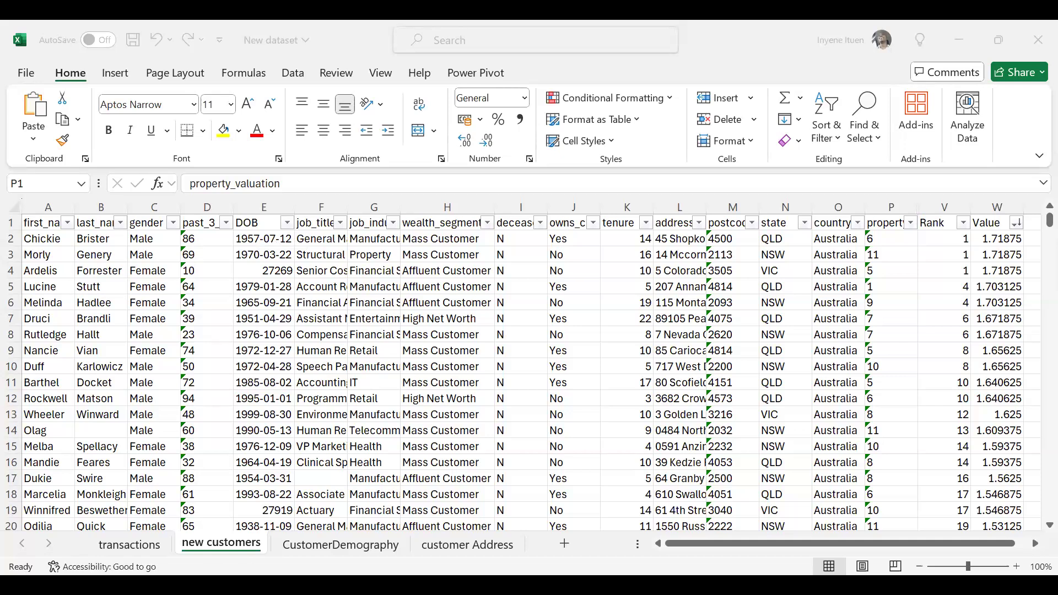
{"action": "key", "text": "ctrl+c"}
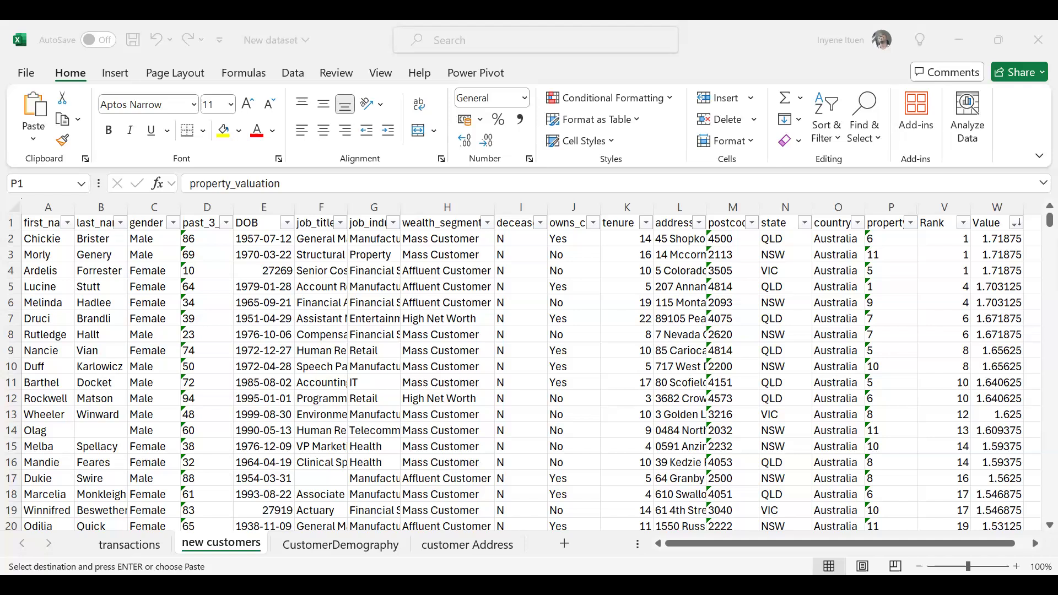
{"action": "key", "text": "Escape"}
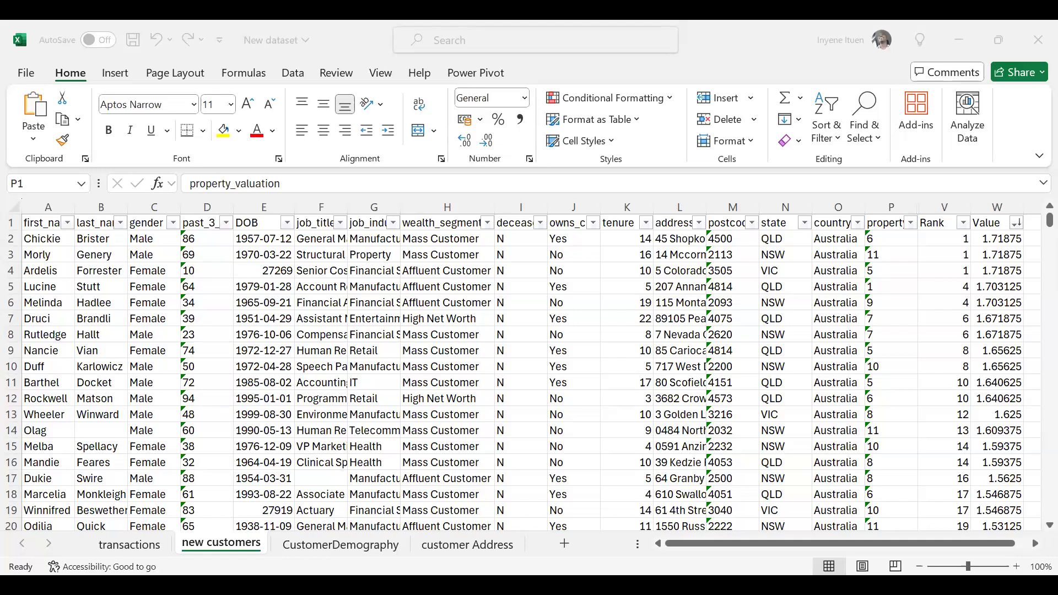
{"action": "key", "text": "ctrl+c"}
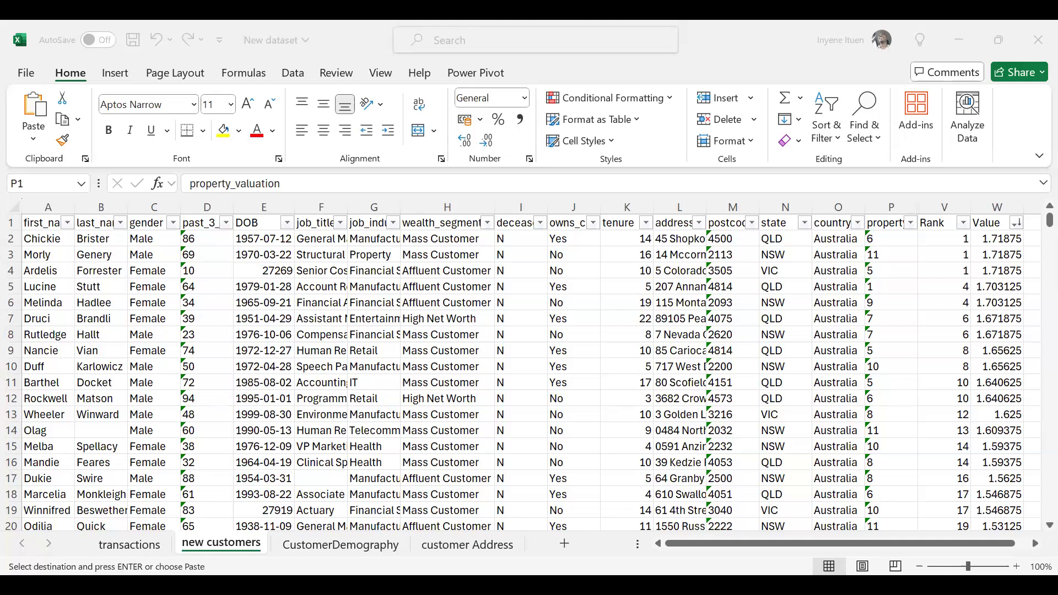
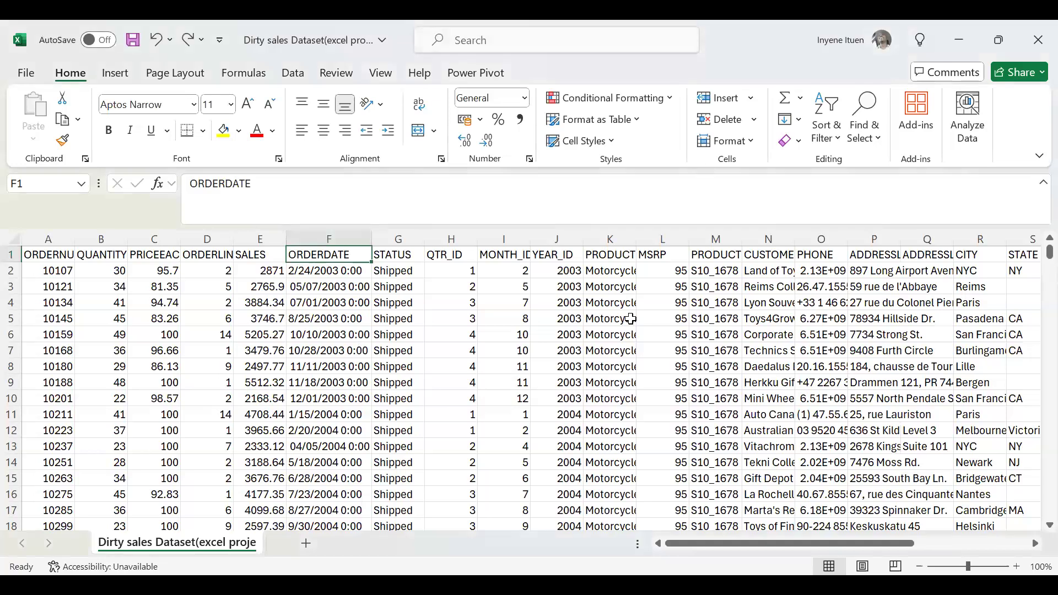
Widen the ORDERDATE column well beyond its contents and inspect the date entries in F4 and F6.
{"action": "left_click", "coordinate": [336, 304]}
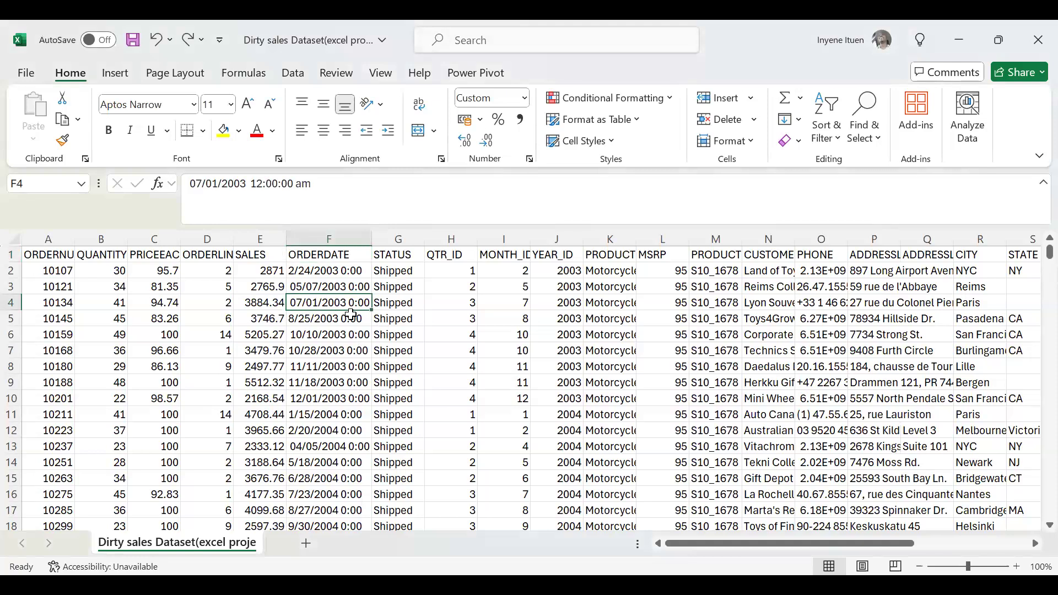
{"action": "left_click", "coordinate": [375, 240]}
{"action": "left_click", "coordinate": [374, 241]}
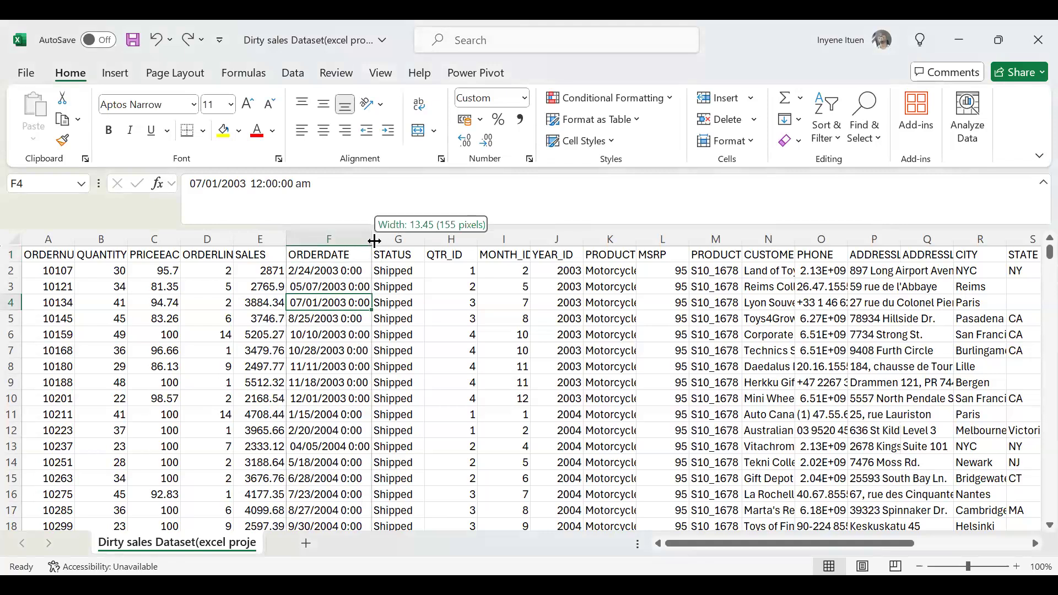
{"action": "left_click_drag", "start_coordinate": [372, 237], "coordinate": [447, 239]}
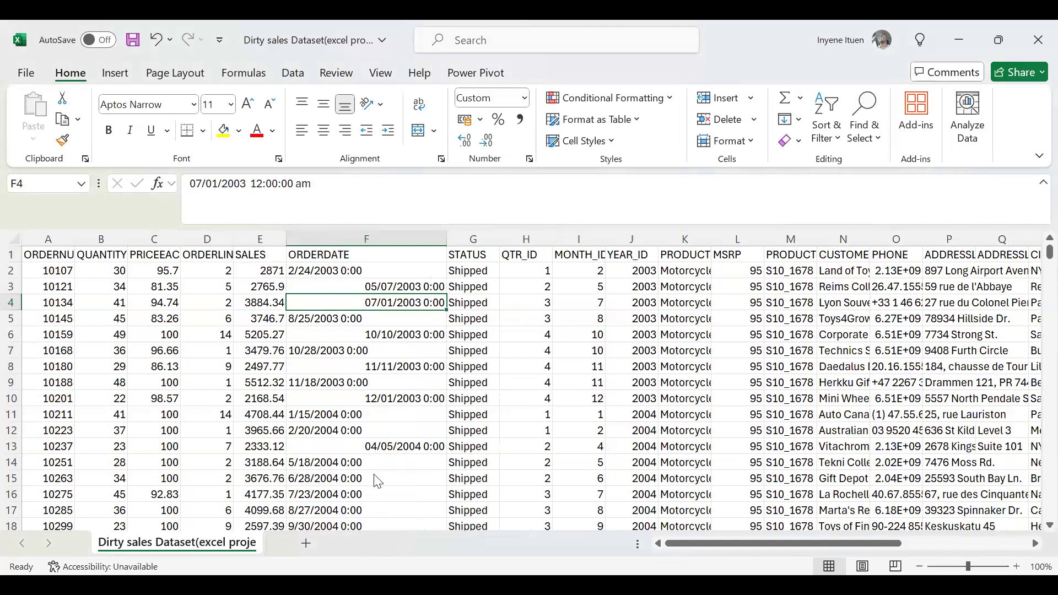
{"action": "left_click", "coordinate": [420, 335]}
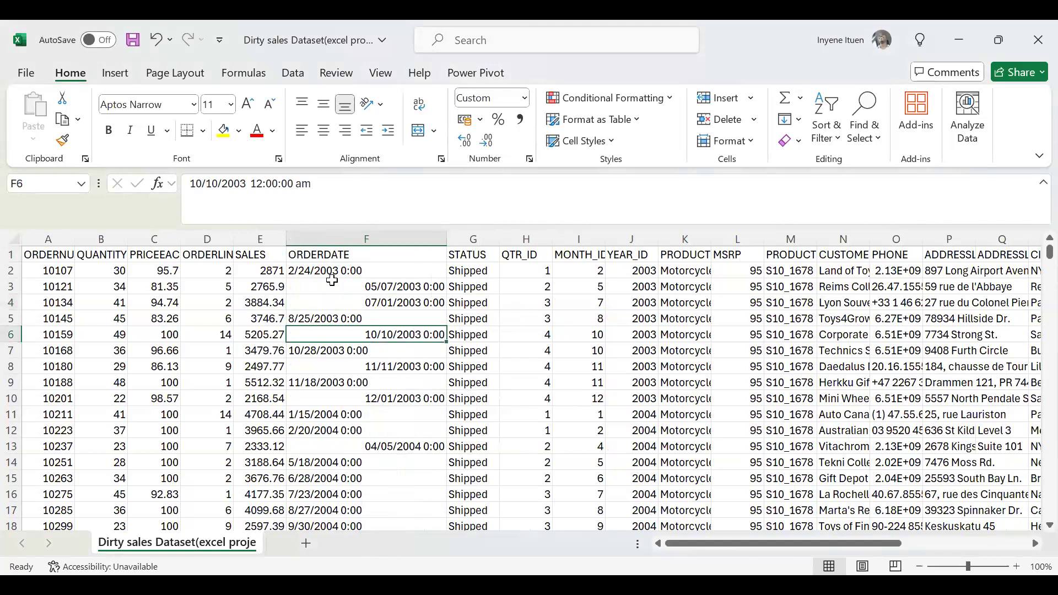
Add a leading zero to the month in F2 so the entry reads 02/24/2003 0:00.
{"action": "left_click", "coordinate": [334, 272]}
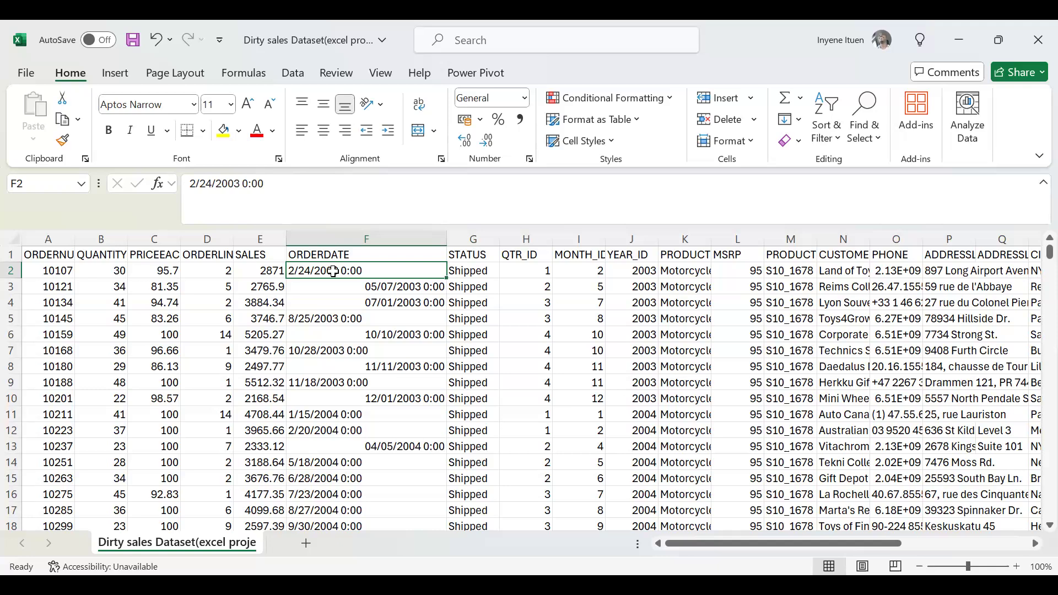
{"action": "left_click", "coordinate": [186, 182]}
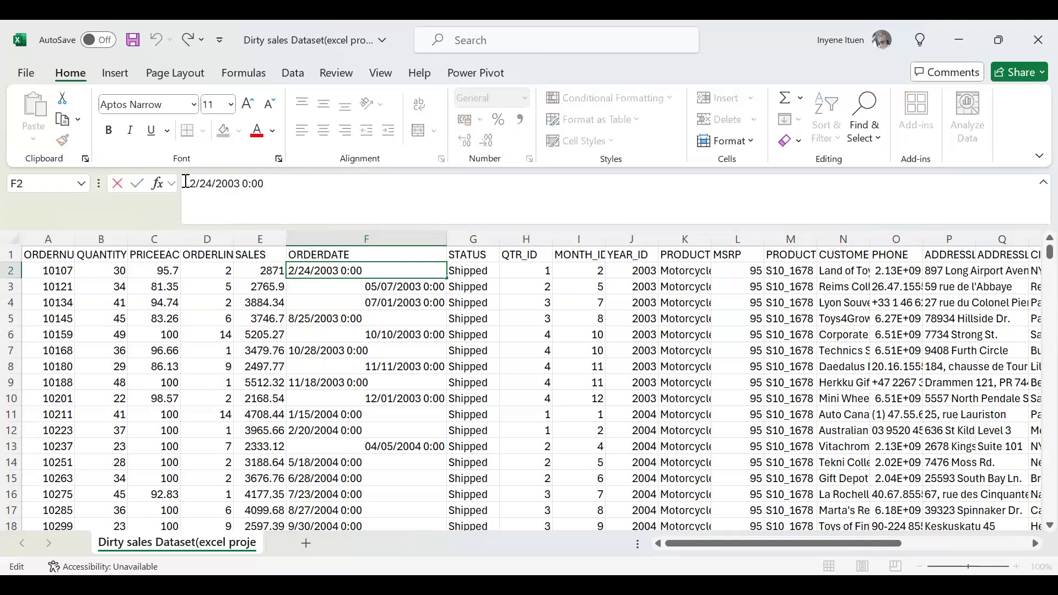
{"action": "type", "text": "0"}
{"action": "key", "text": "Return"}
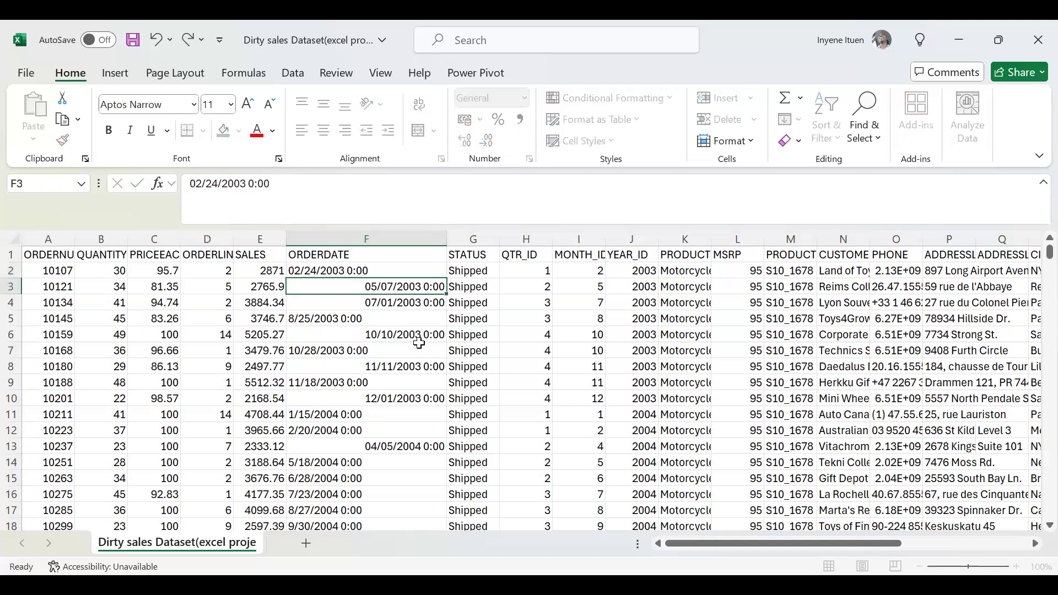
Apply the Short Date number format to the first ORDERDATE entry in F2.
{"action": "left_click", "coordinate": [327, 258]}
{"action": "left_click", "coordinate": [323, 273]}
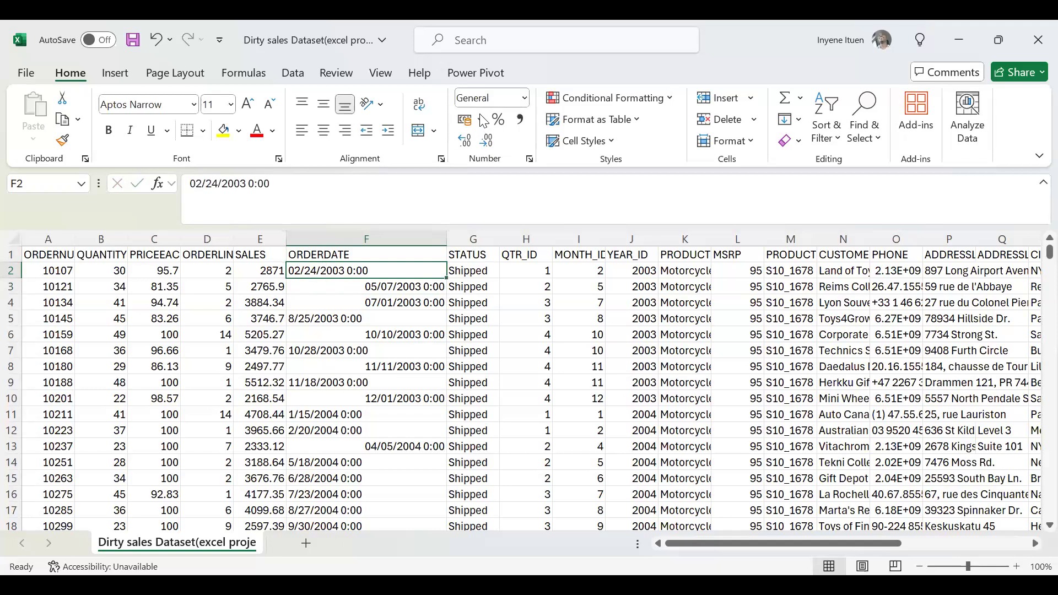
{"action": "left_click", "coordinate": [525, 105]}
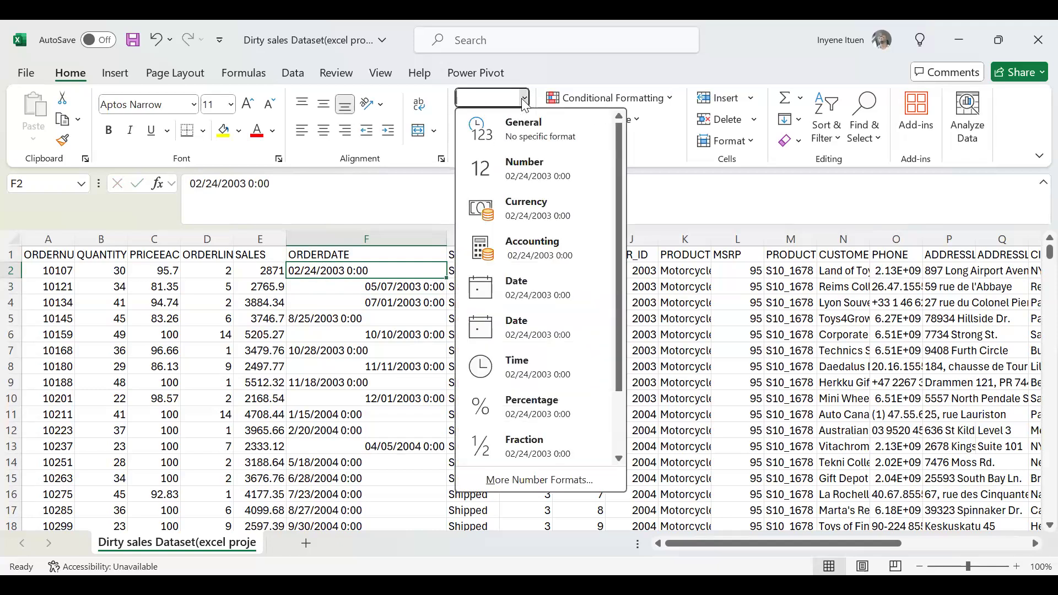
{"action": "left_click", "coordinate": [529, 298]}
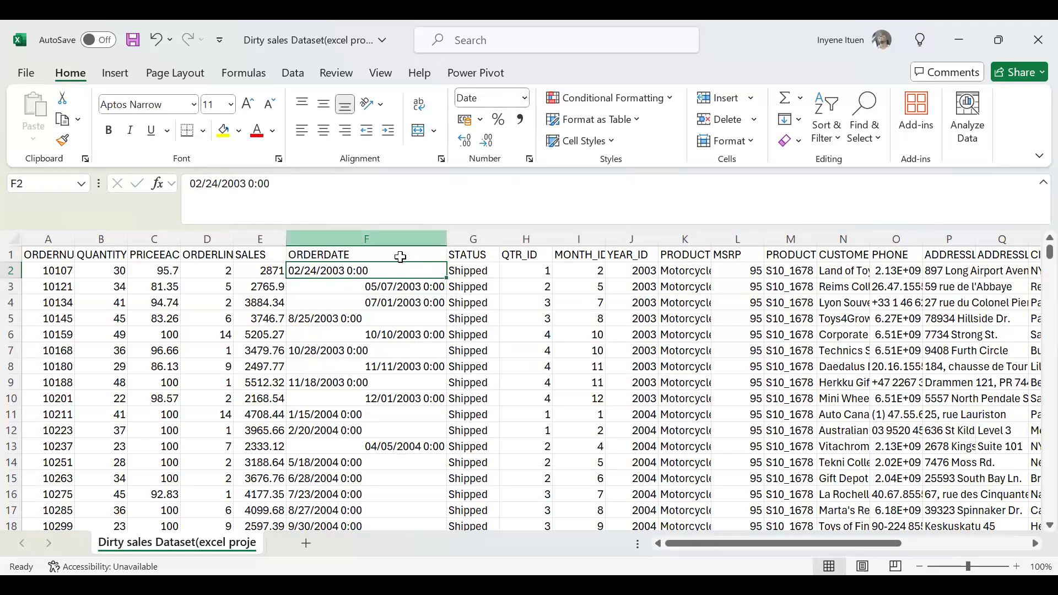
{"action": "right_click", "coordinate": [359, 273]}
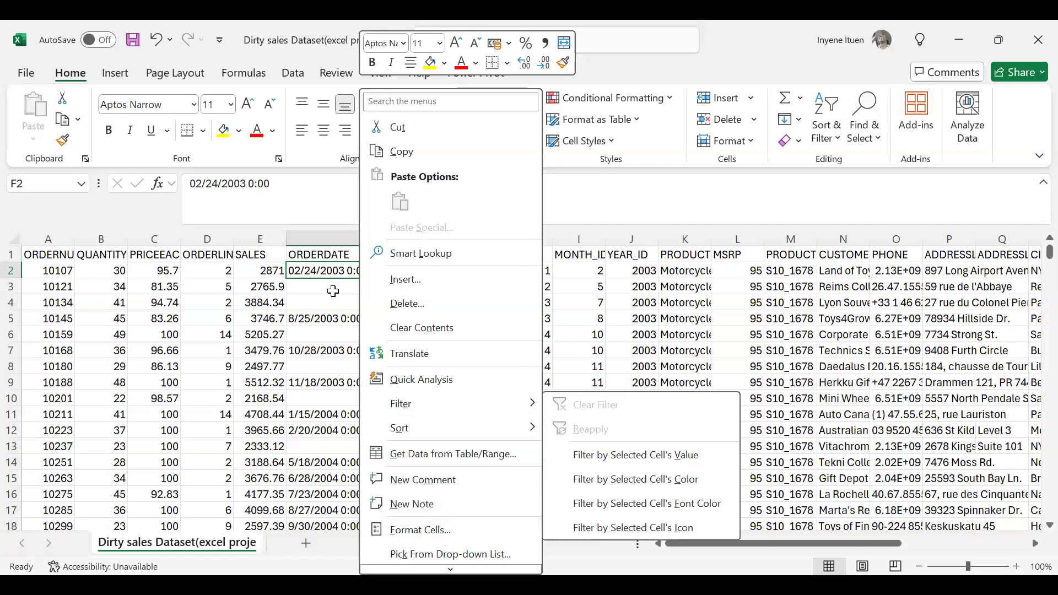
{"action": "left_click", "coordinate": [333, 291]}
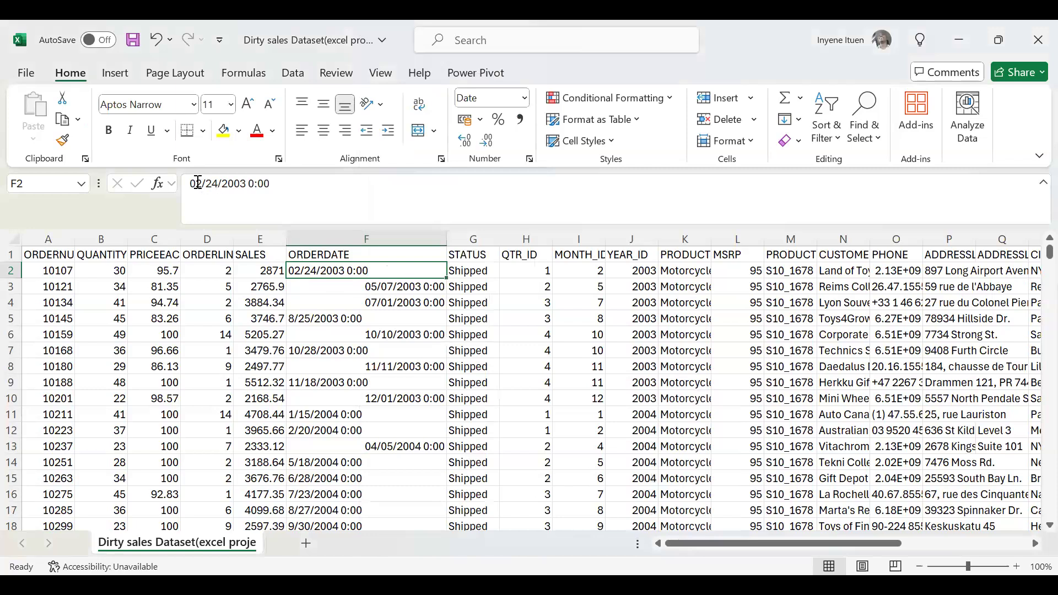
Remove the leading zero from the month in F2 so the entry reads 2/24/2003 0:00.
{"action": "left_click", "coordinate": [198, 183]}
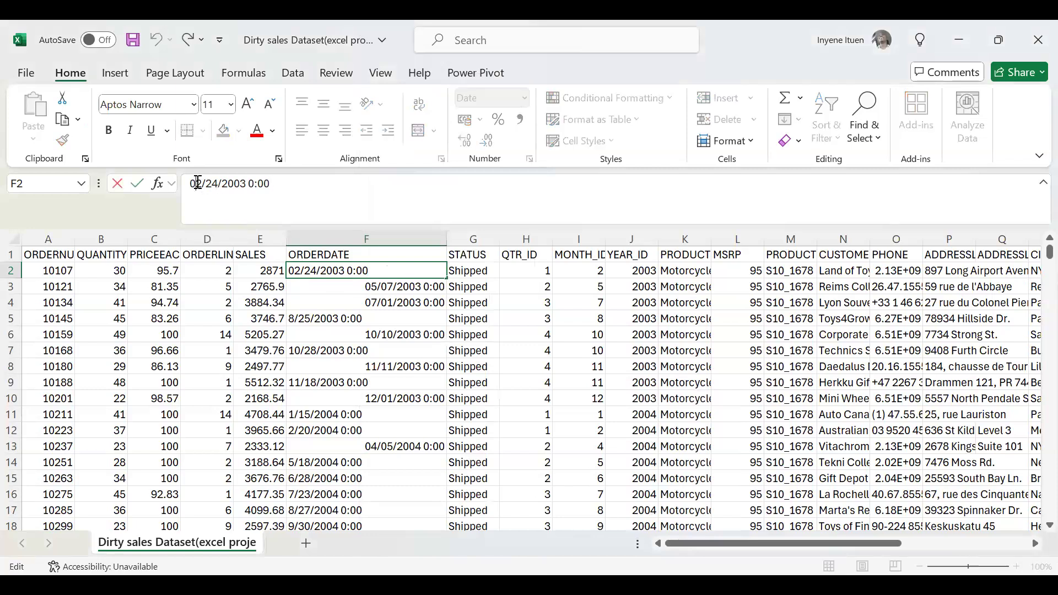
{"action": "key", "text": "BackSpace"}
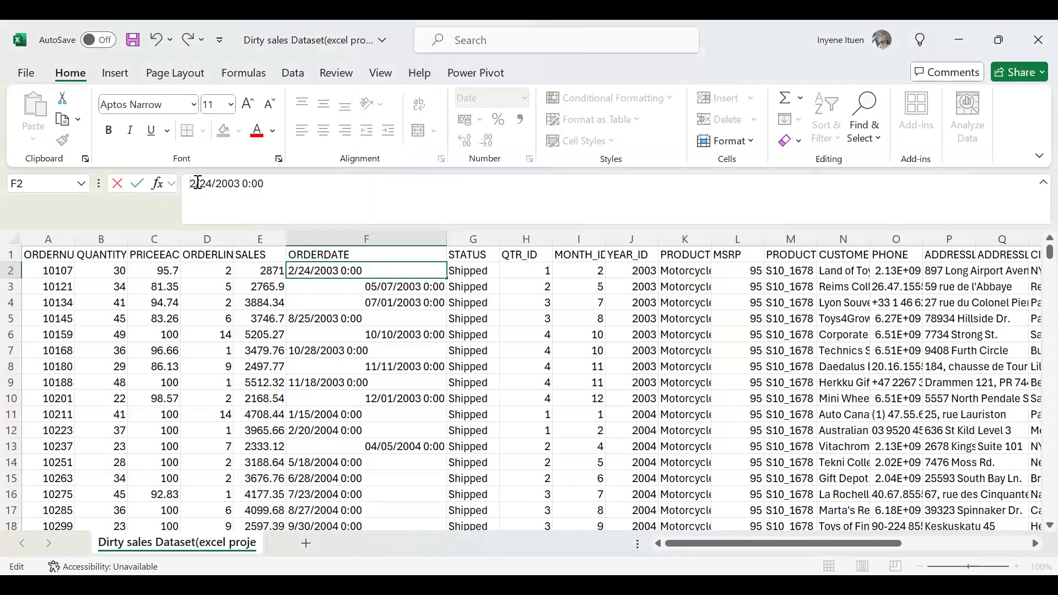
{"action": "left_click", "coordinate": [394, 289]}
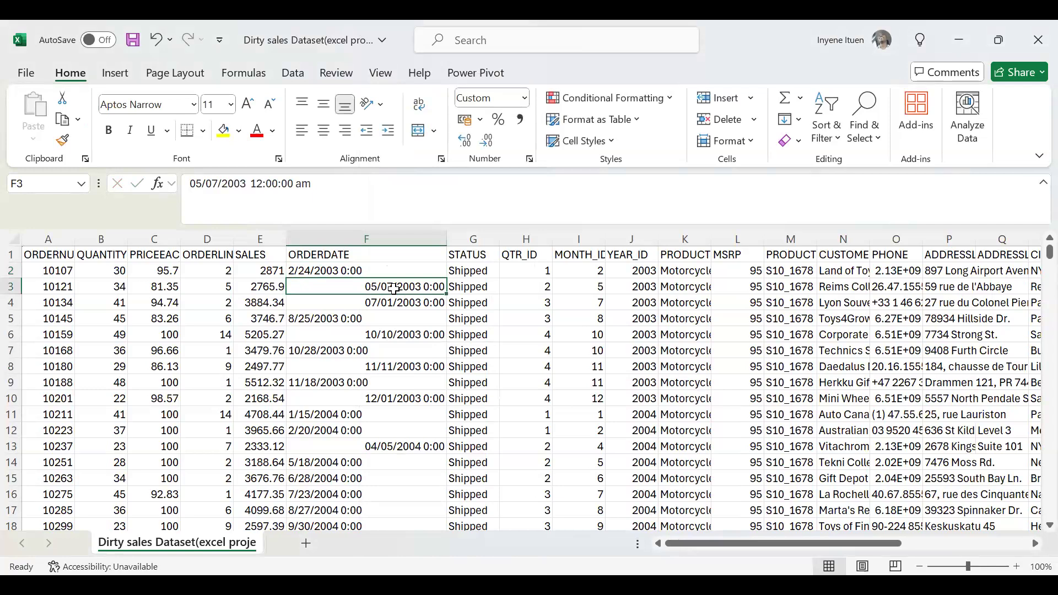
Compare the ORDERDATE entries in F4, F5 and F2, and apply the Short Date number format to F5.
{"action": "left_click", "coordinate": [392, 305]}
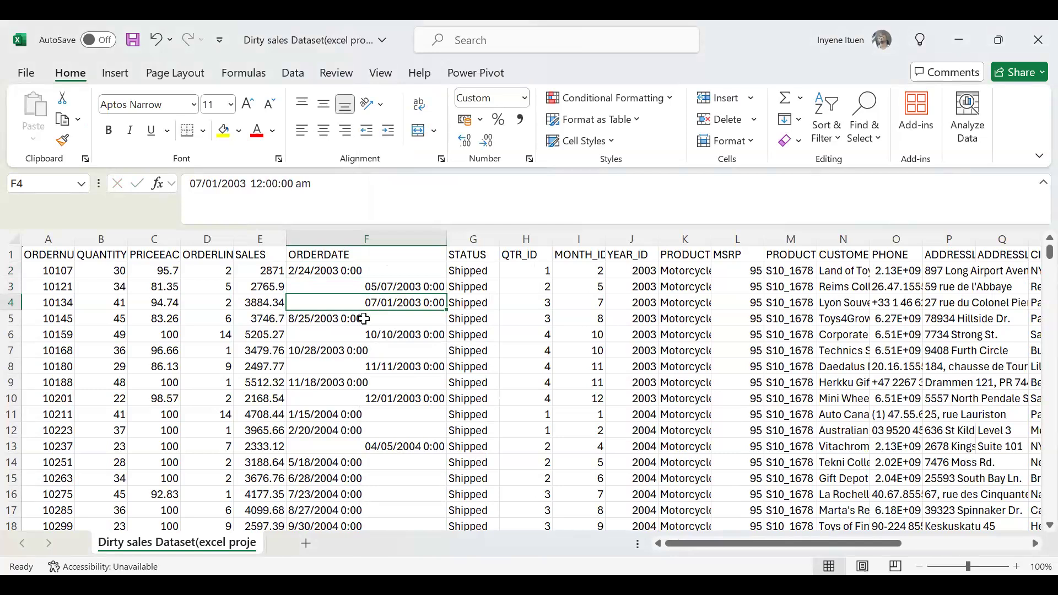
{"action": "left_click", "coordinate": [363, 319]}
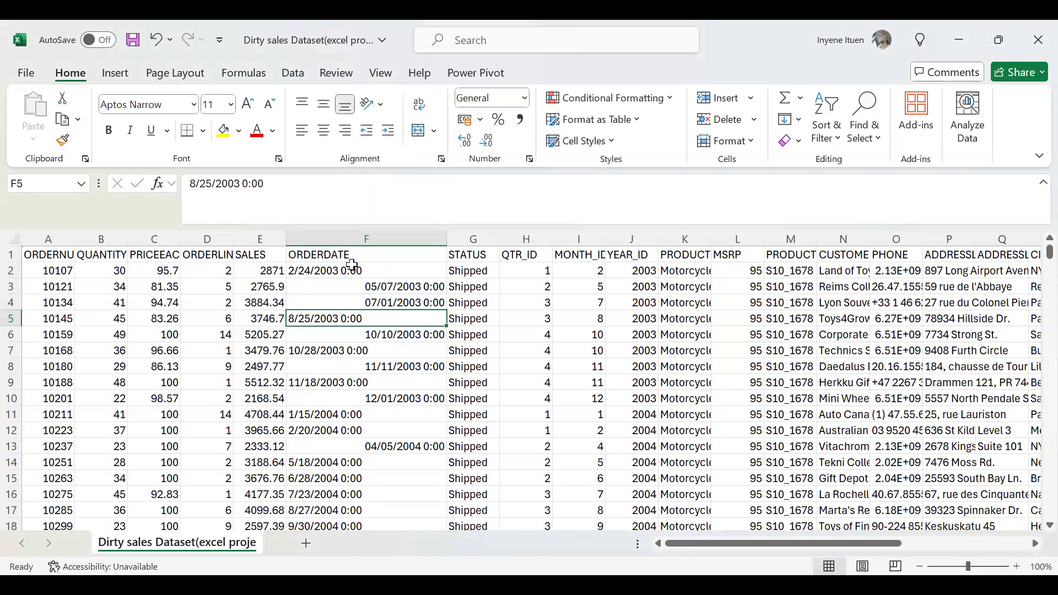
{"action": "left_click", "coordinate": [349, 270]}
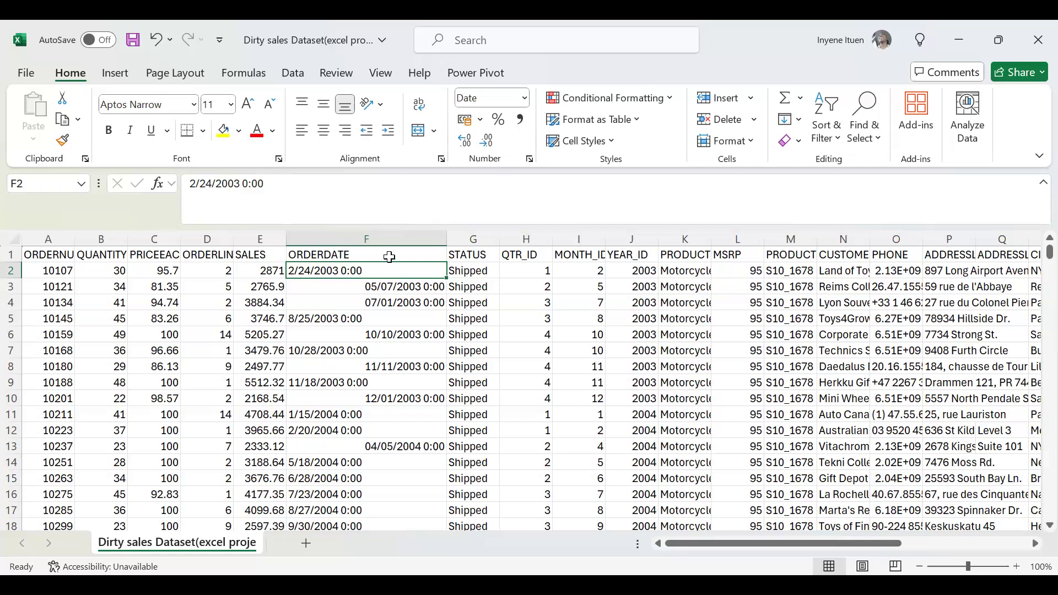
{"action": "left_click", "coordinate": [348, 318]}
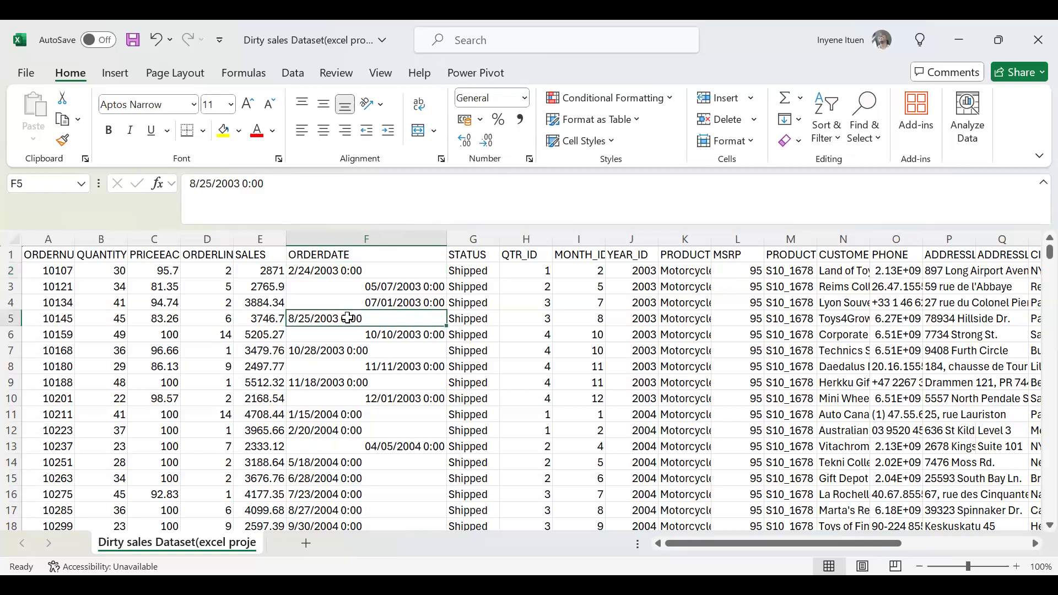
{"action": "left_click", "coordinate": [526, 104]}
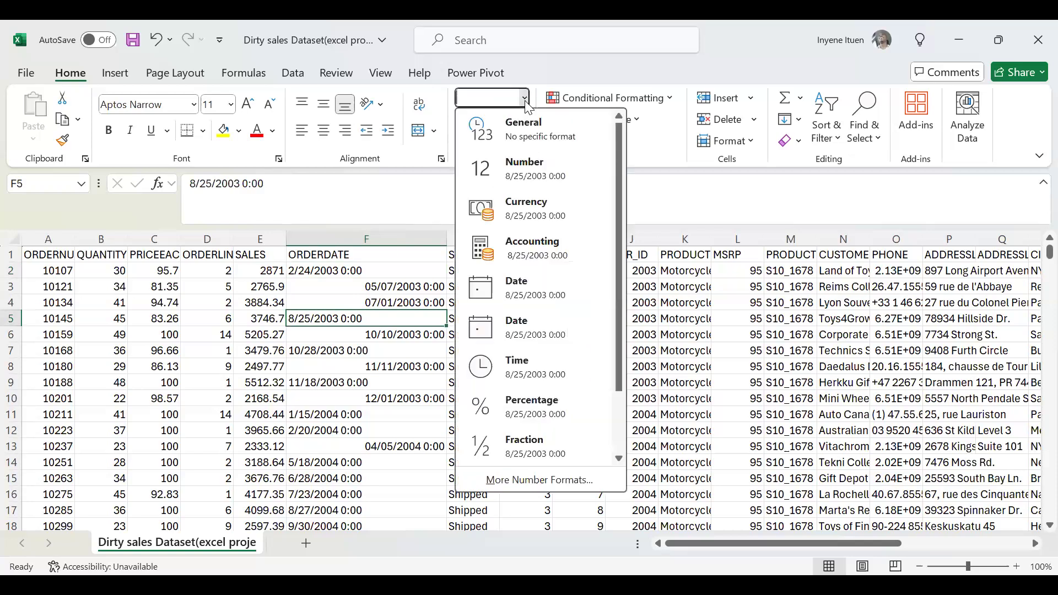
{"action": "left_click", "coordinate": [526, 287]}
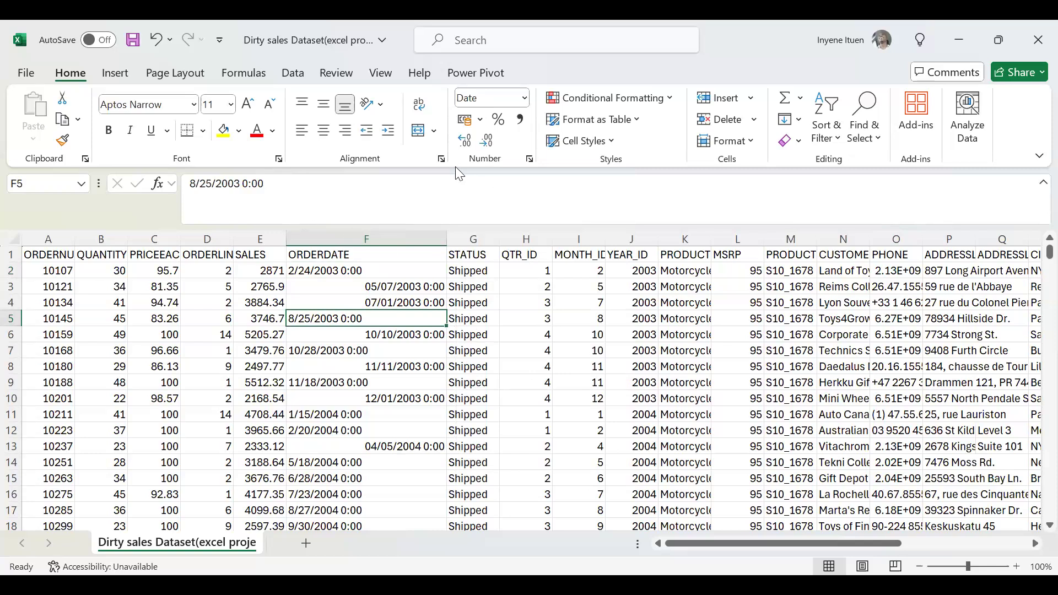
Set the number format of F5 to the Date type 3/14/2012 with the English (United States) locale.
{"action": "left_click", "coordinate": [524, 101]}
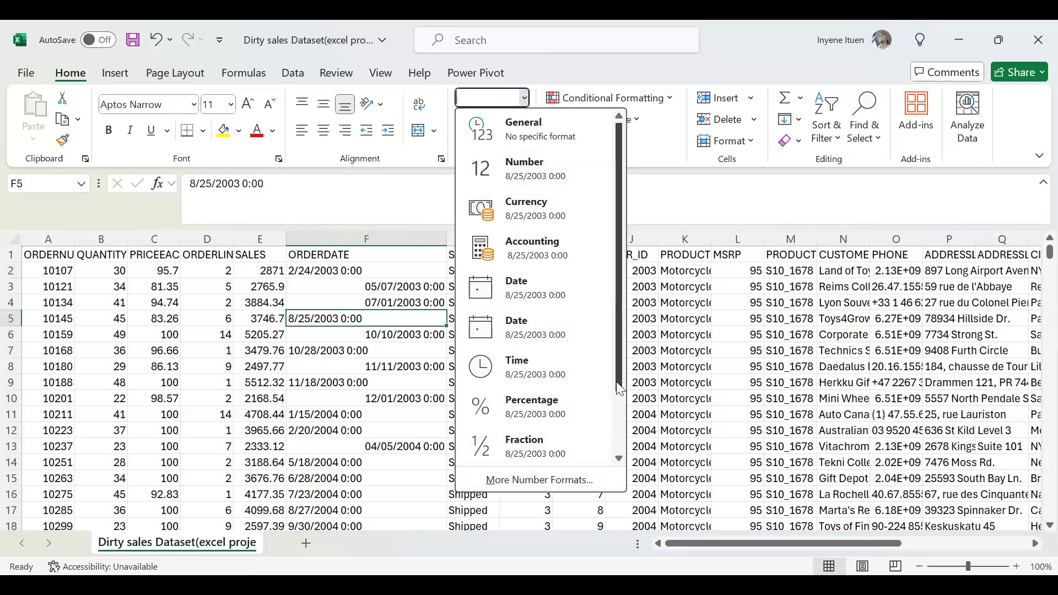
{"action": "scroll", "coordinate": [581, 401], "scroll_direction": "down", "scroll_amount": 2}
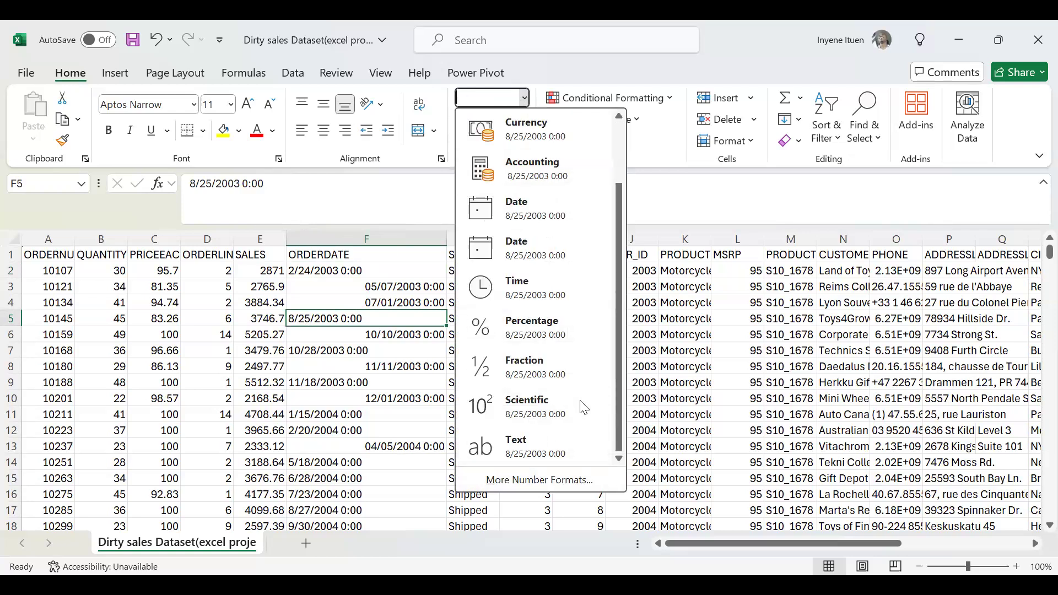
{"action": "left_click", "coordinate": [544, 485]}
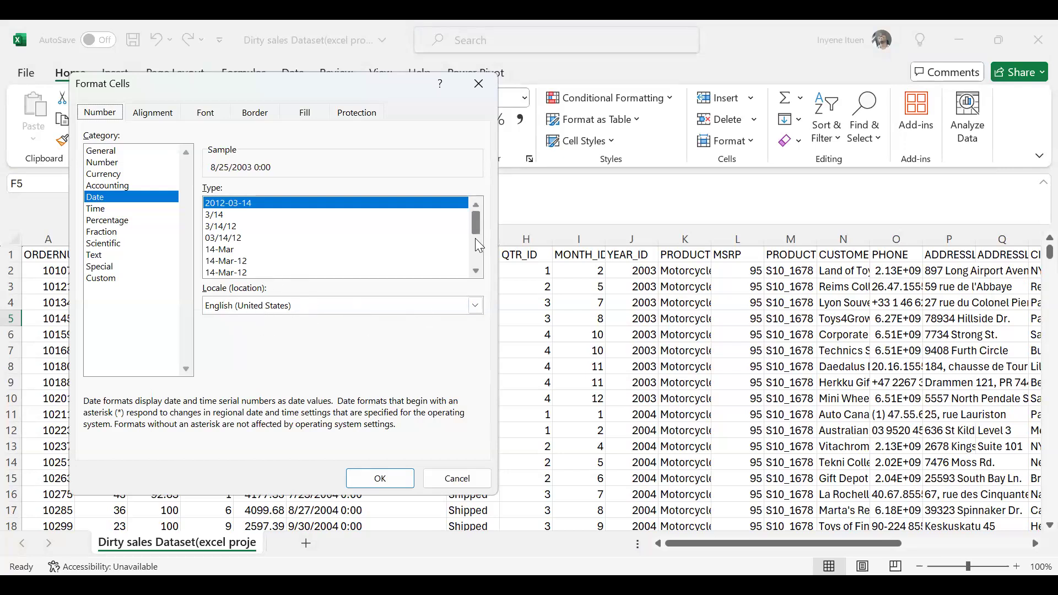
{"action": "scroll", "coordinate": [476, 267], "scroll_direction": "down", "scroll_amount": 4}
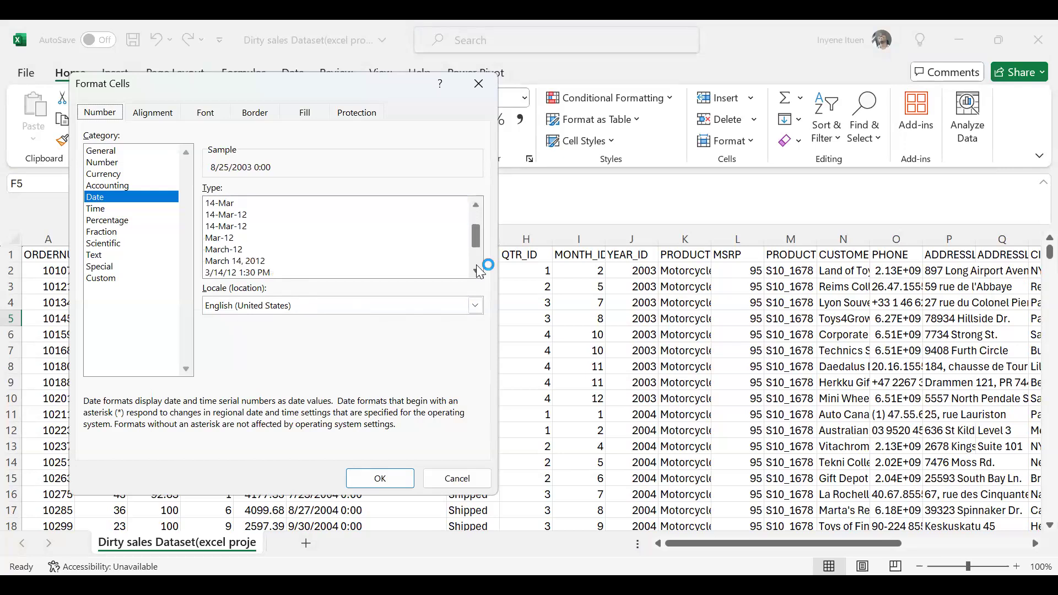
{"action": "left_click", "coordinate": [477, 270]}
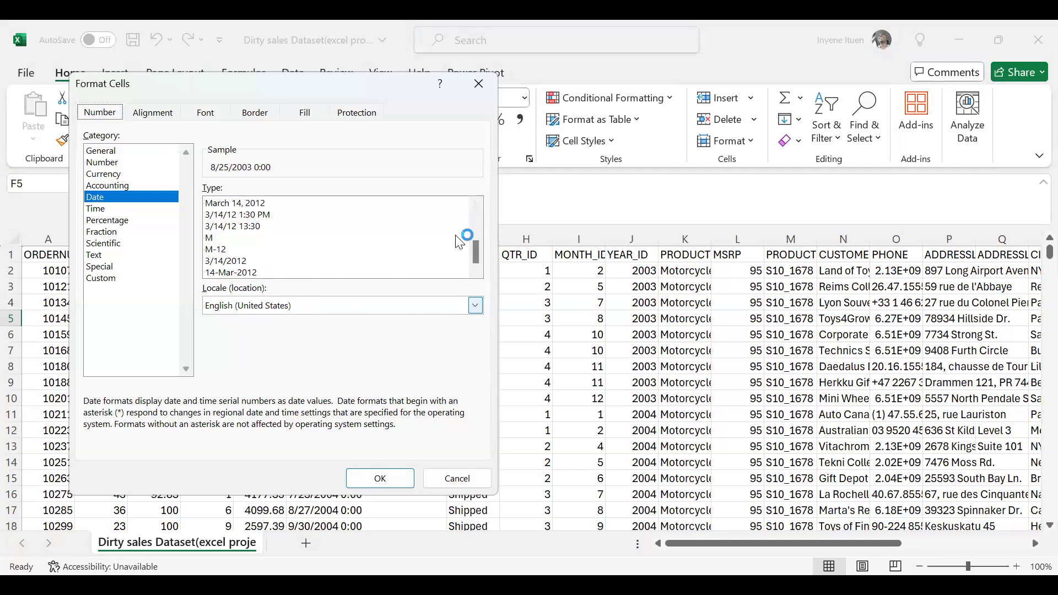
{"action": "left_click", "coordinate": [243, 261]}
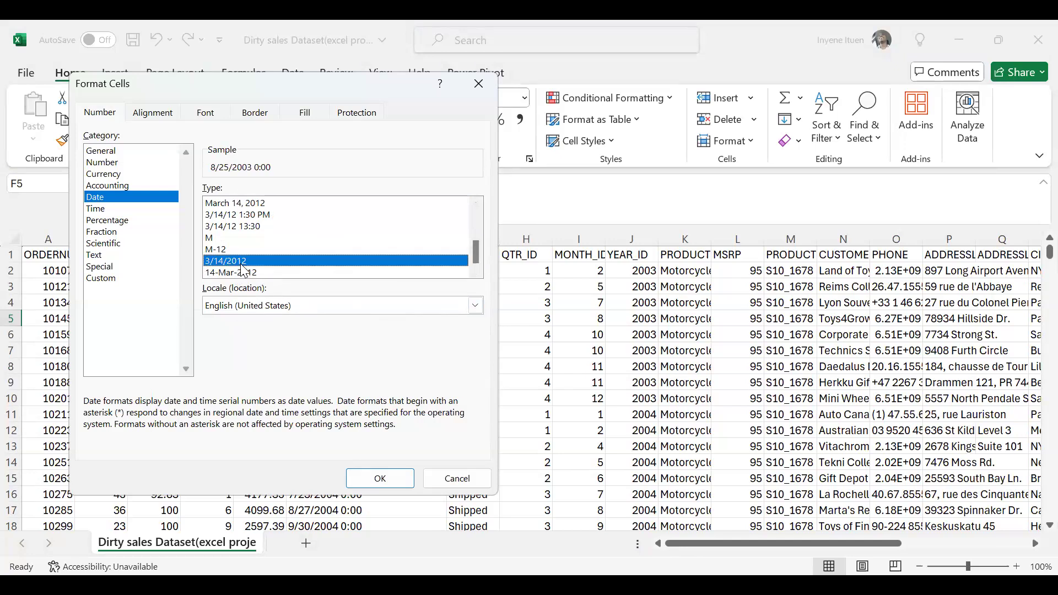
{"action": "left_click", "coordinate": [380, 479]}
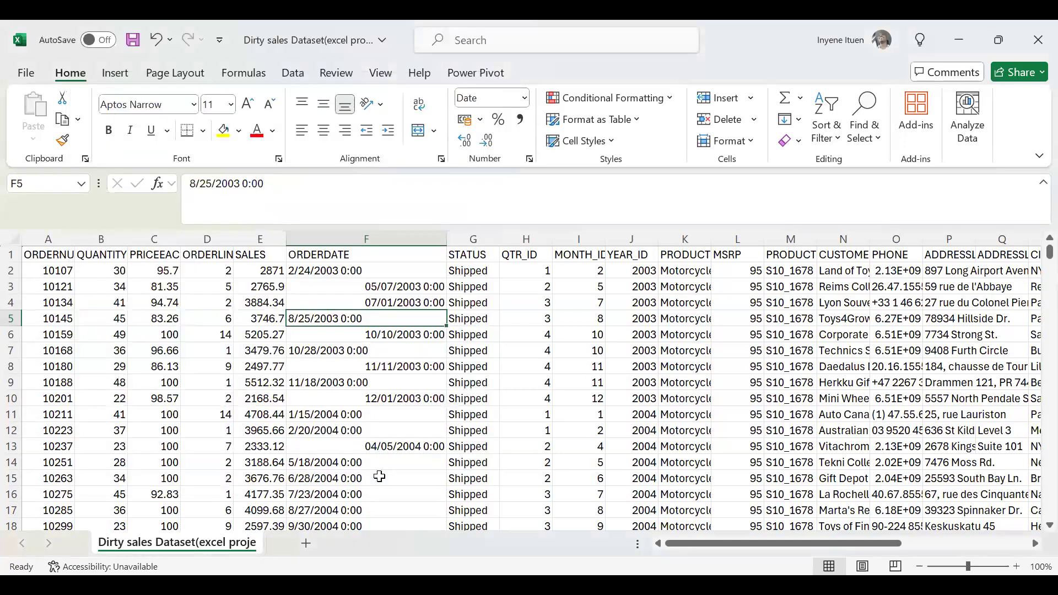
Review the date type applied to F5 and compare the stored values and formats of F4 and F5.
{"action": "left_click", "coordinate": [524, 99]}
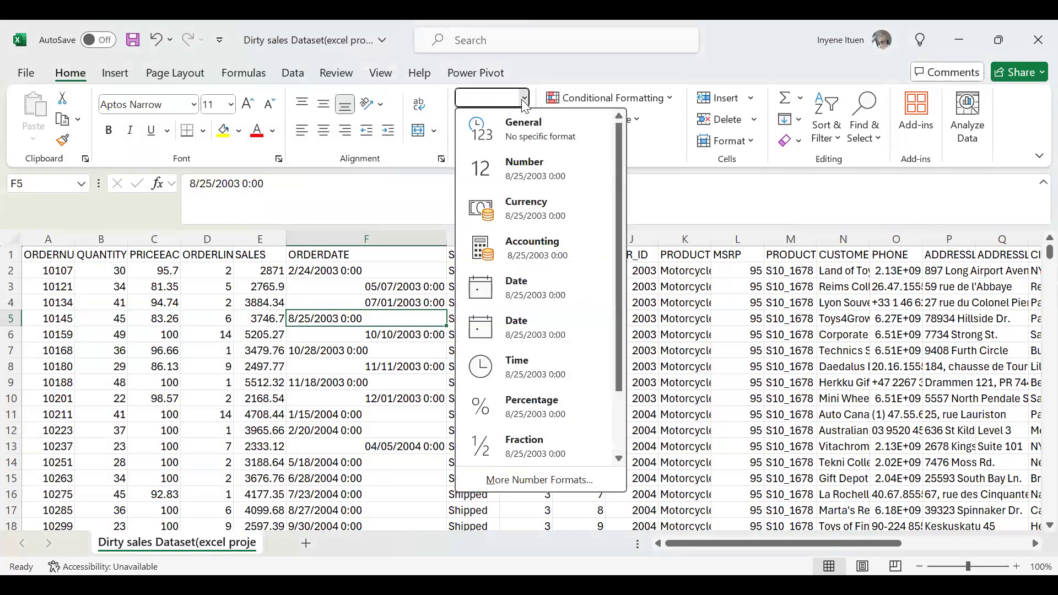
{"action": "left_click", "coordinate": [540, 480]}
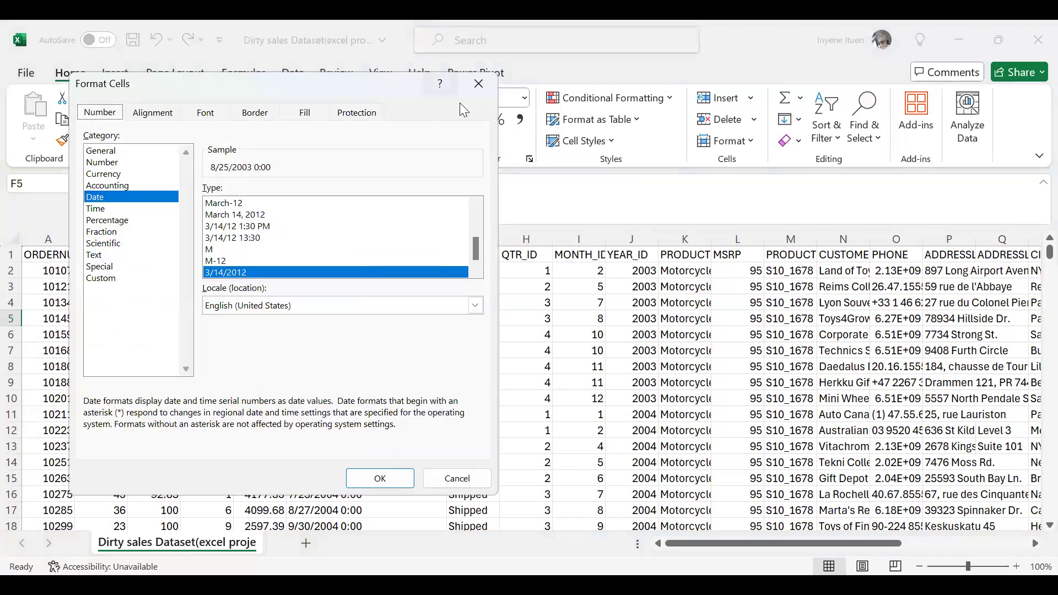
{"action": "left_click", "coordinate": [393, 488]}
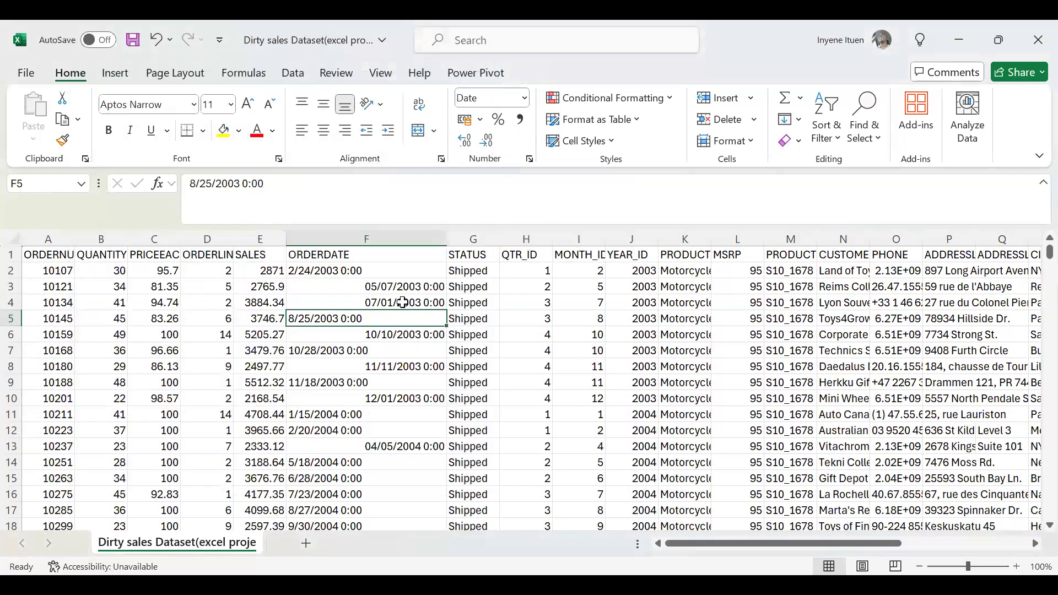
{"action": "left_click", "coordinate": [403, 303]}
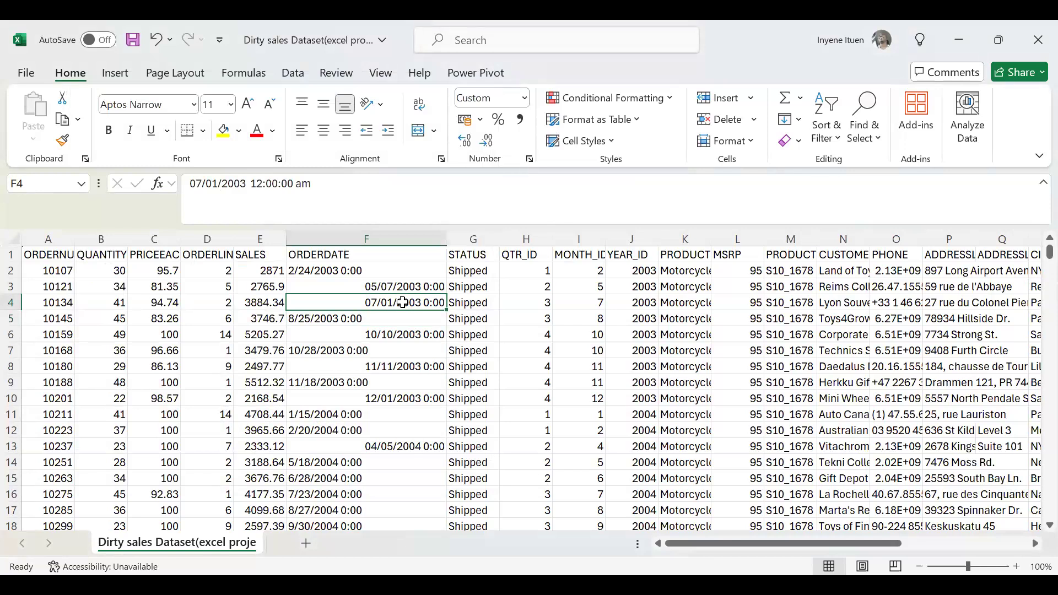
{"action": "left_click", "coordinate": [352, 320]}
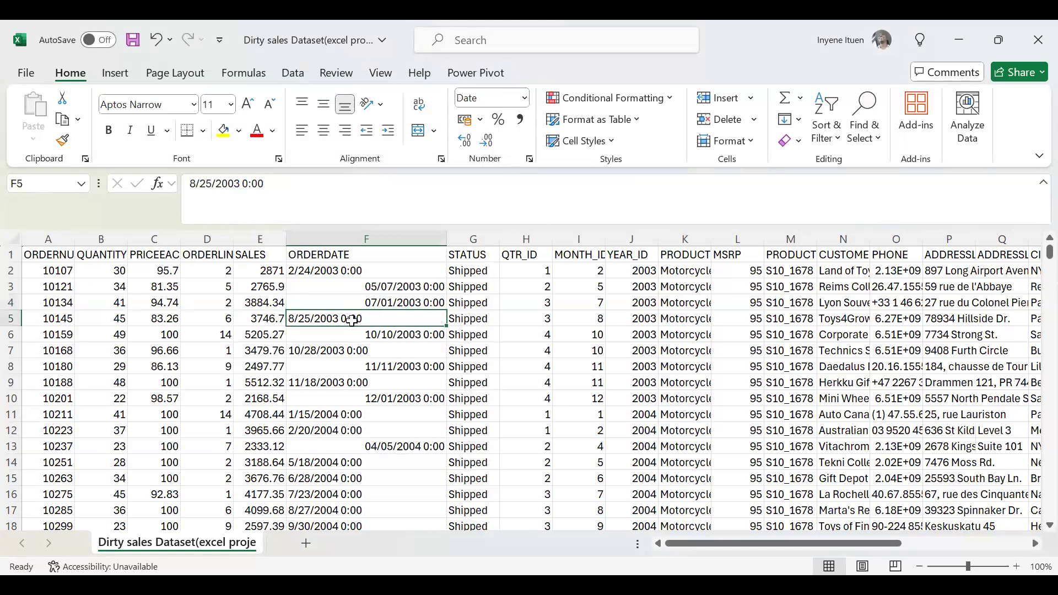
{"action": "left_click", "coordinate": [399, 301]}
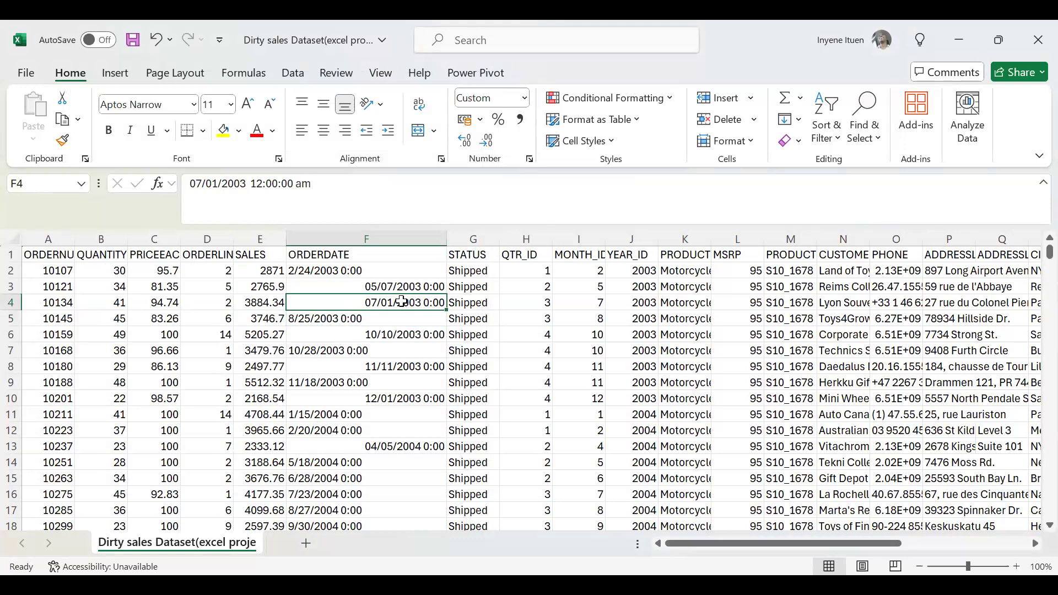
{"action": "left_click", "coordinate": [344, 320]}
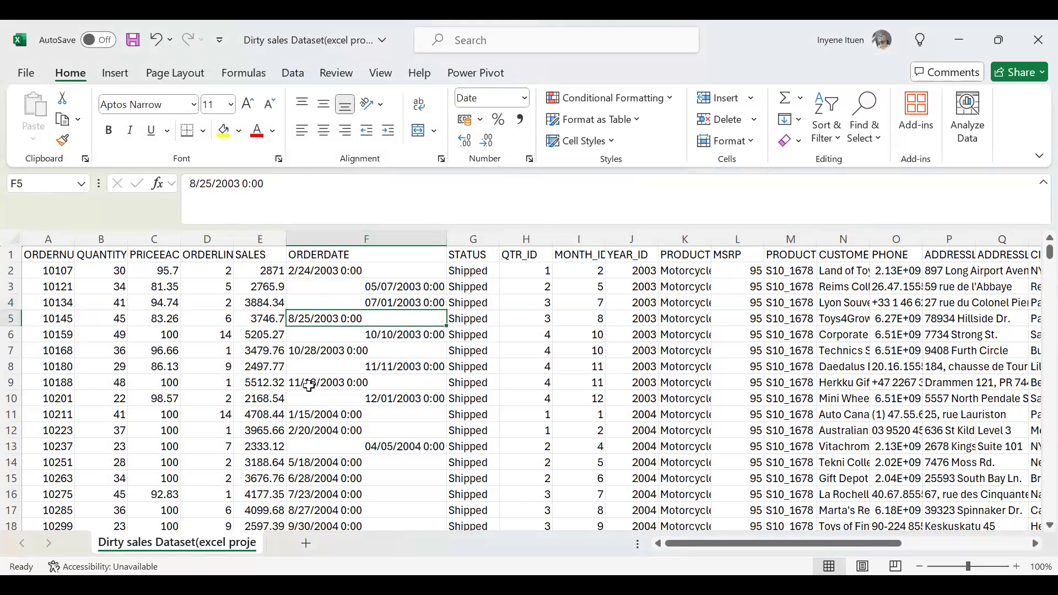
Compare the stored values of F4, F5, F3 and F2, and scan the ORDERDATE column for differently aligned entries.
{"action": "left_click", "coordinate": [415, 300]}
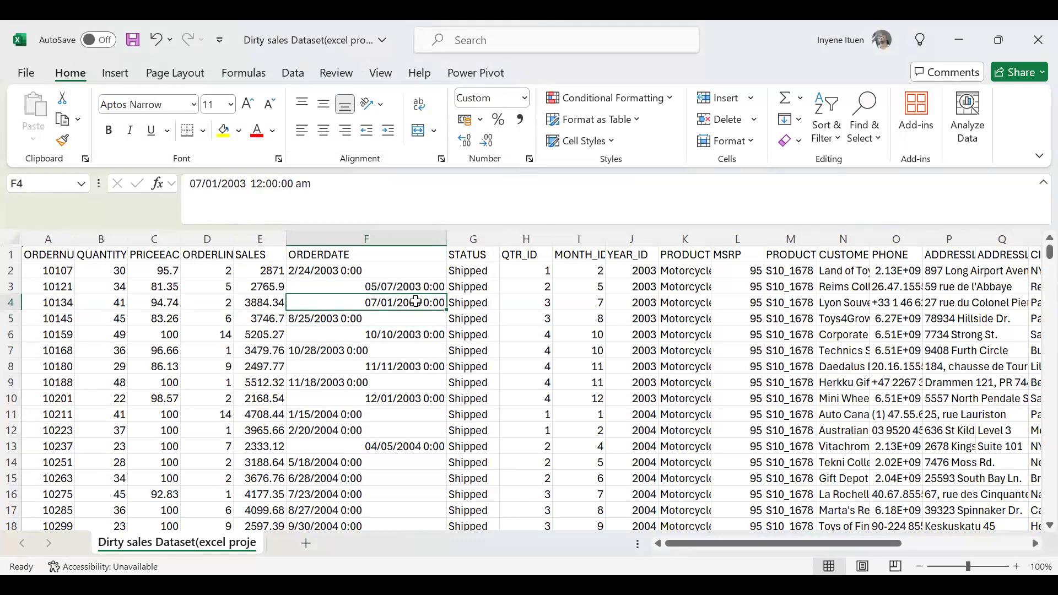
{"action": "left_click", "coordinate": [342, 323]}
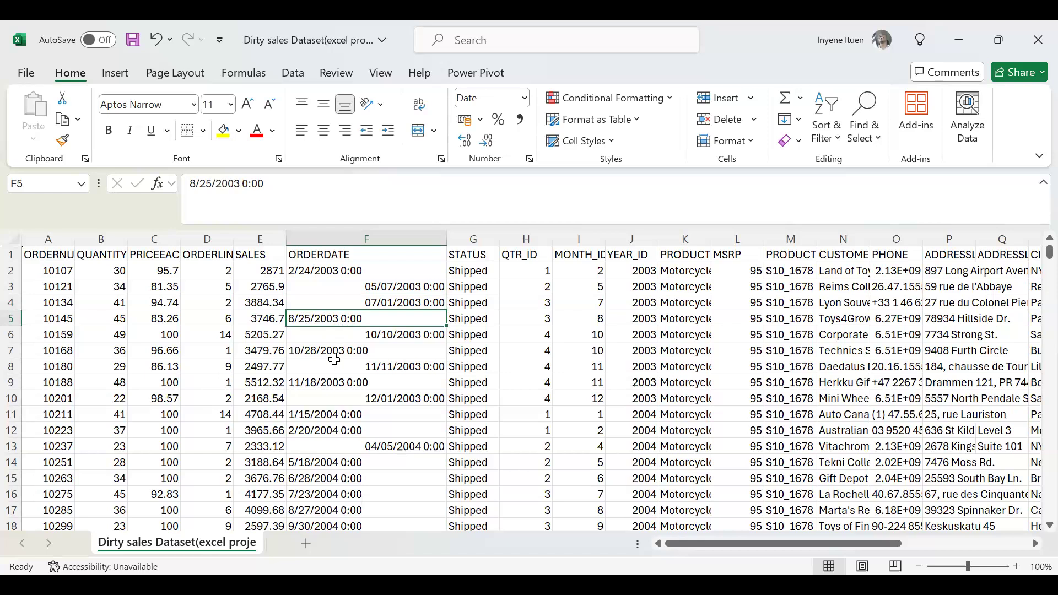
{"action": "scroll", "coordinate": [333, 420], "scroll_direction": "down", "scroll_amount": 8}
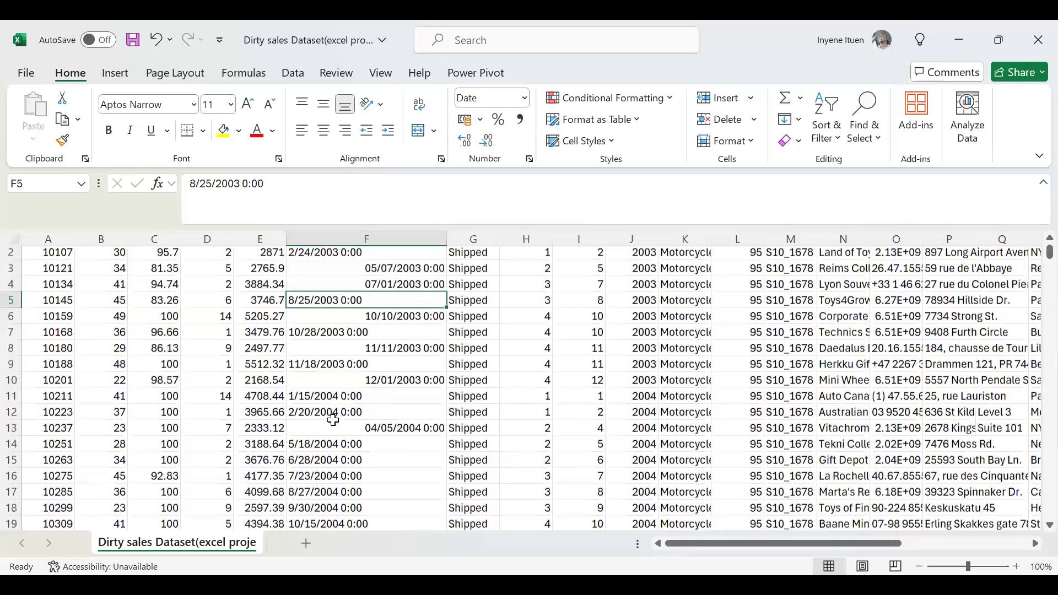
{"action": "scroll", "coordinate": [333, 420], "scroll_direction": "down", "scroll_amount": 7}
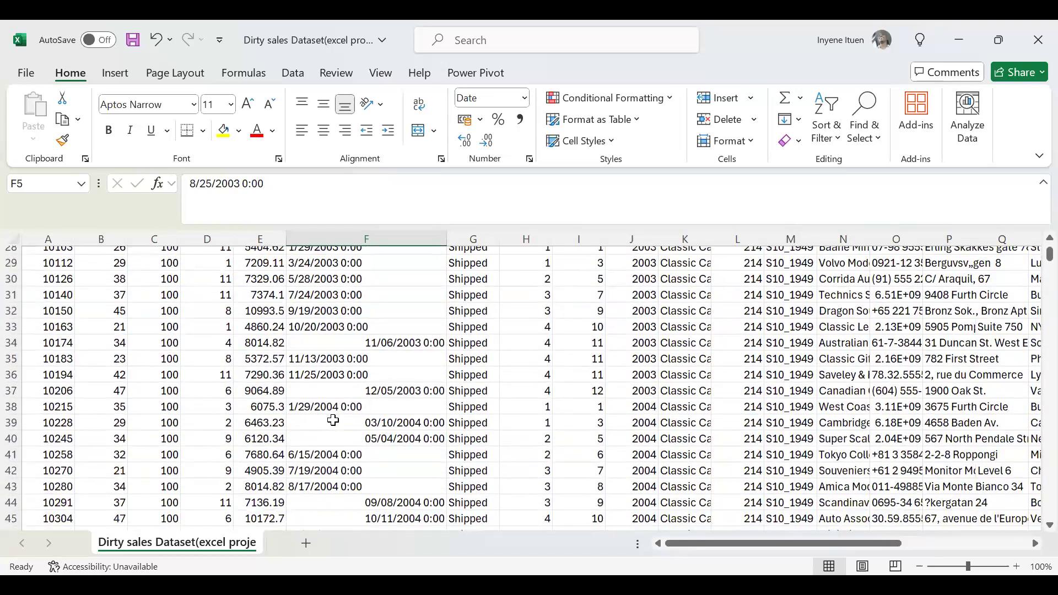
{"action": "scroll", "coordinate": [333, 420], "scroll_direction": "down", "scroll_amount": 1}
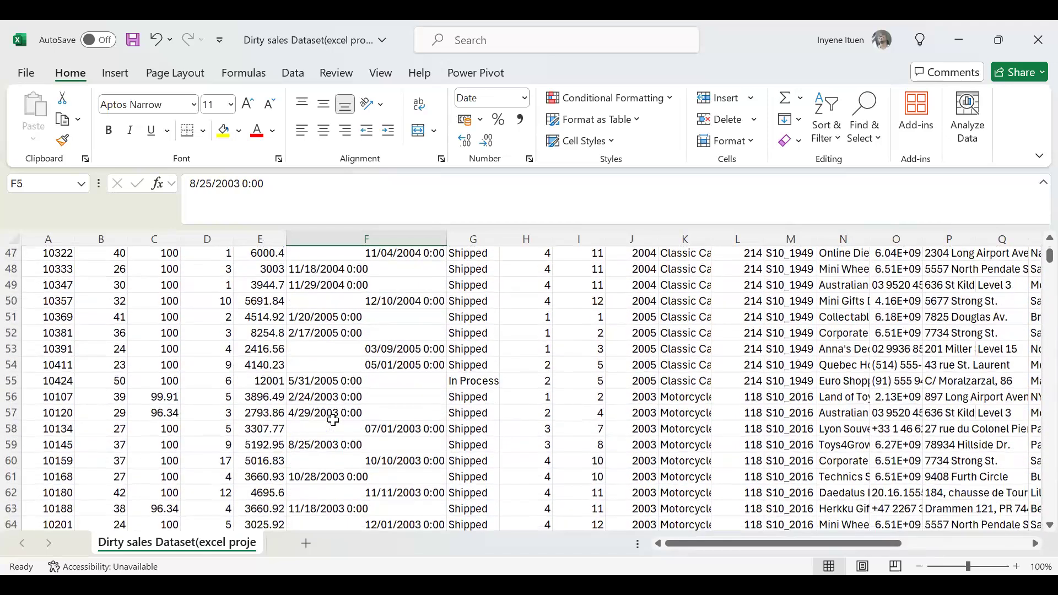
{"action": "scroll", "coordinate": [333, 420], "scroll_direction": "down", "scroll_amount": 8}
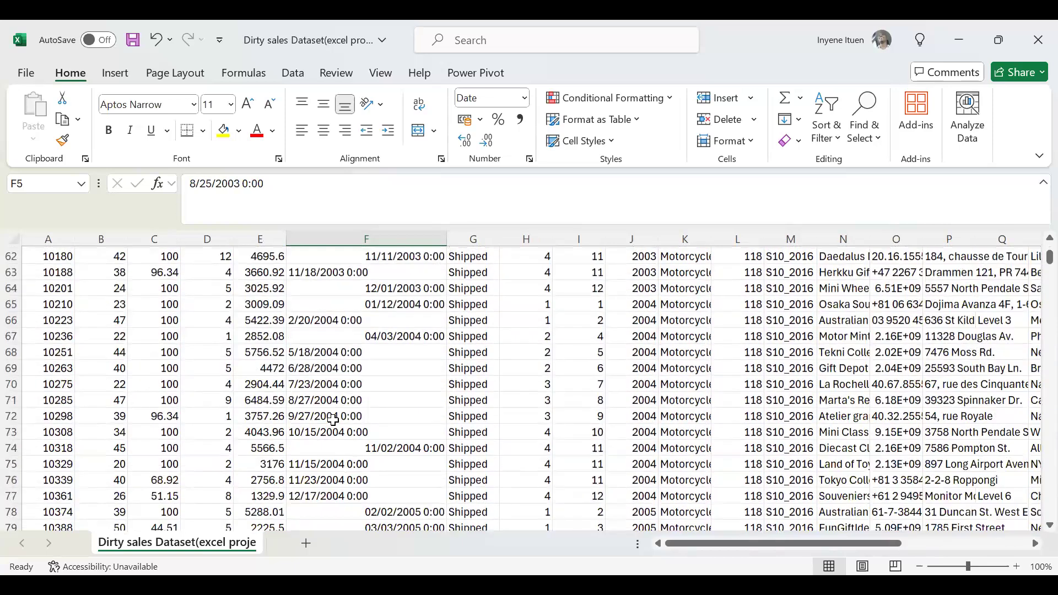
{"action": "scroll", "coordinate": [333, 420], "scroll_direction": "down", "scroll_amount": 9}
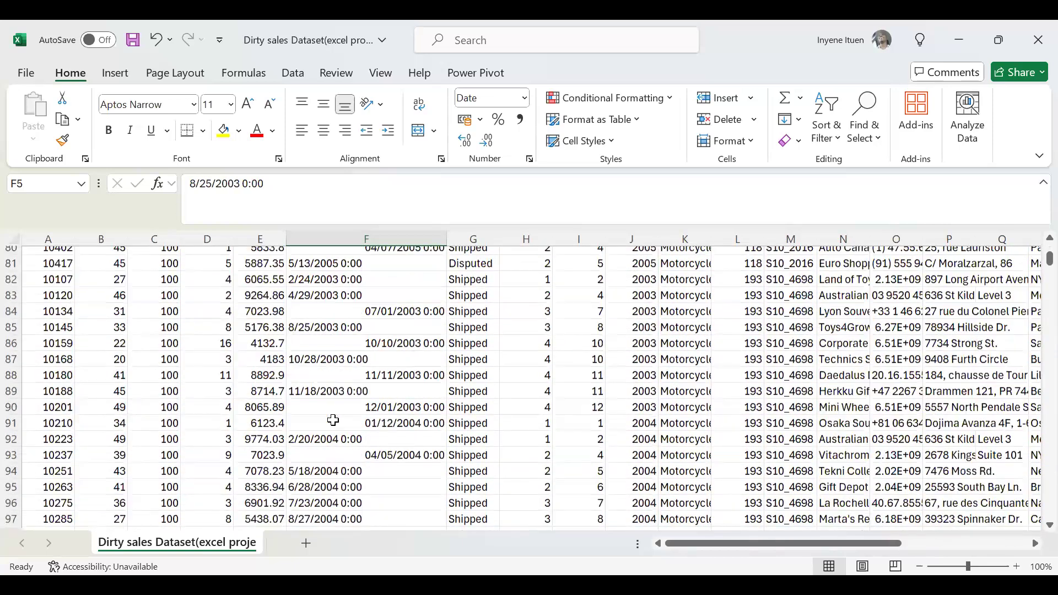
{"action": "scroll", "coordinate": [333, 420], "scroll_direction": "down", "scroll_amount": 13}
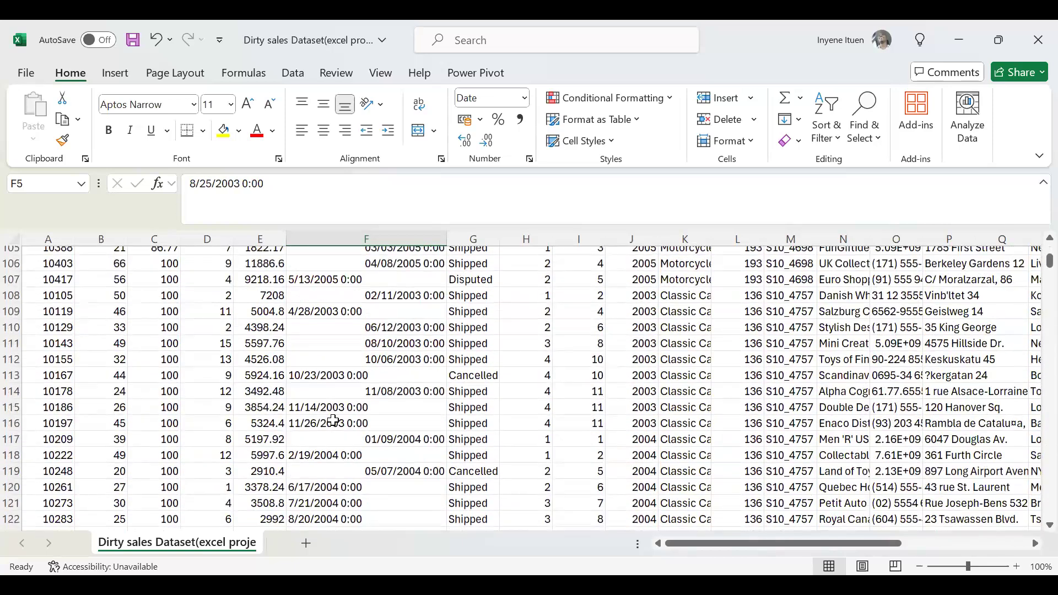
{"action": "scroll", "coordinate": [332, 420], "scroll_direction": "up", "scroll_amount": 20}
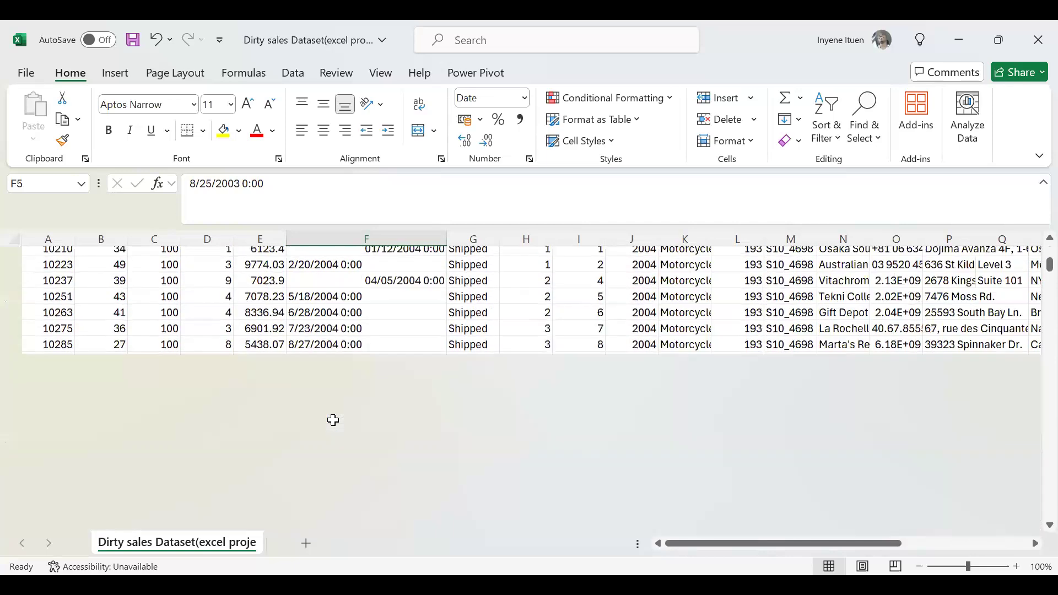
{"action": "scroll", "coordinate": [333, 420], "scroll_direction": "up", "scroll_amount": 16}
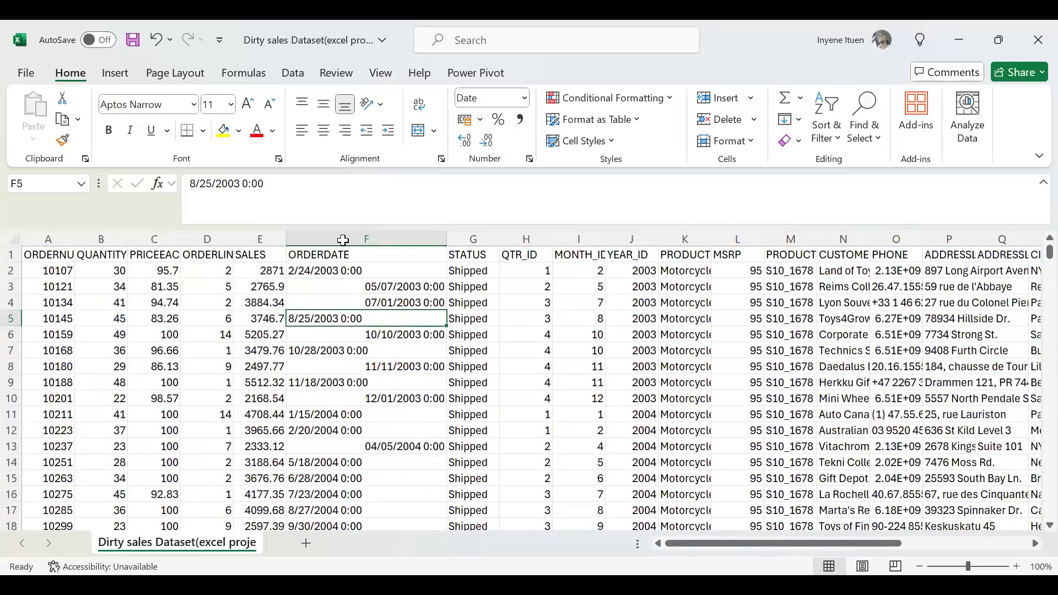
{"action": "left_click", "coordinate": [343, 289]}
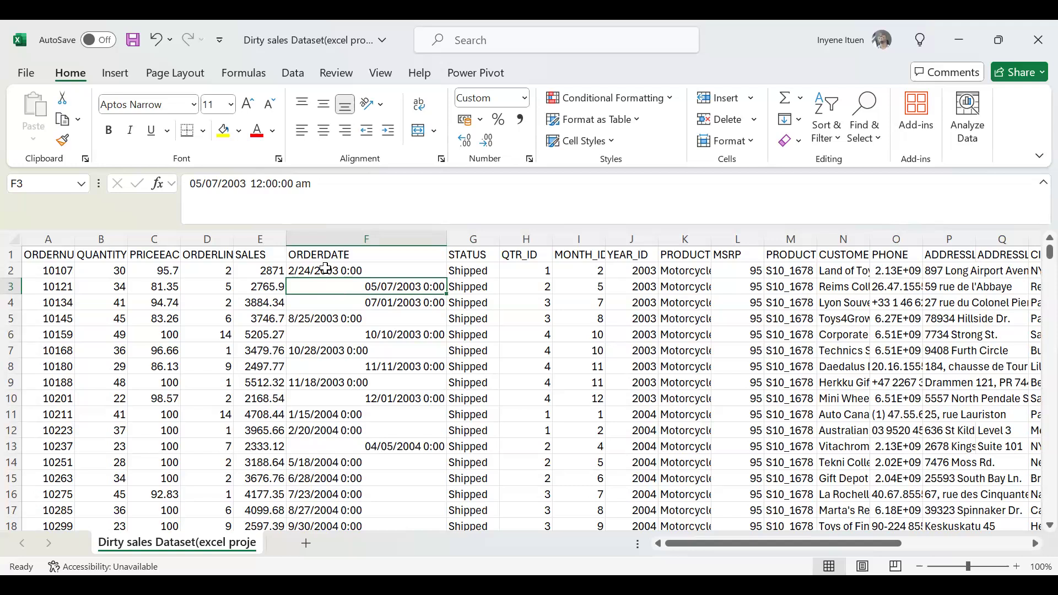
{"action": "left_click", "coordinate": [326, 269]}
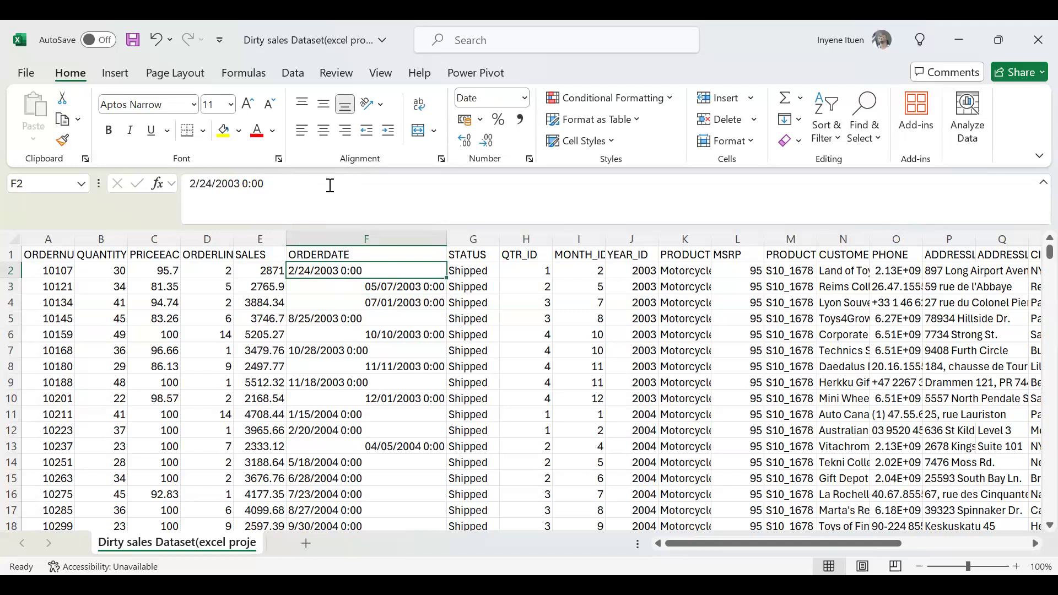
Insert an empty column between ORDERDATE and STATUS.
{"action": "left_click", "coordinate": [475, 237]}
{"action": "right_click", "coordinate": [476, 241]}
{"action": "left_click", "coordinate": [528, 408]}
Try the formula =FORMULATEXT(F2) in G2 and clear it from the cell.
{"action": "left_click", "coordinate": [483, 269]}
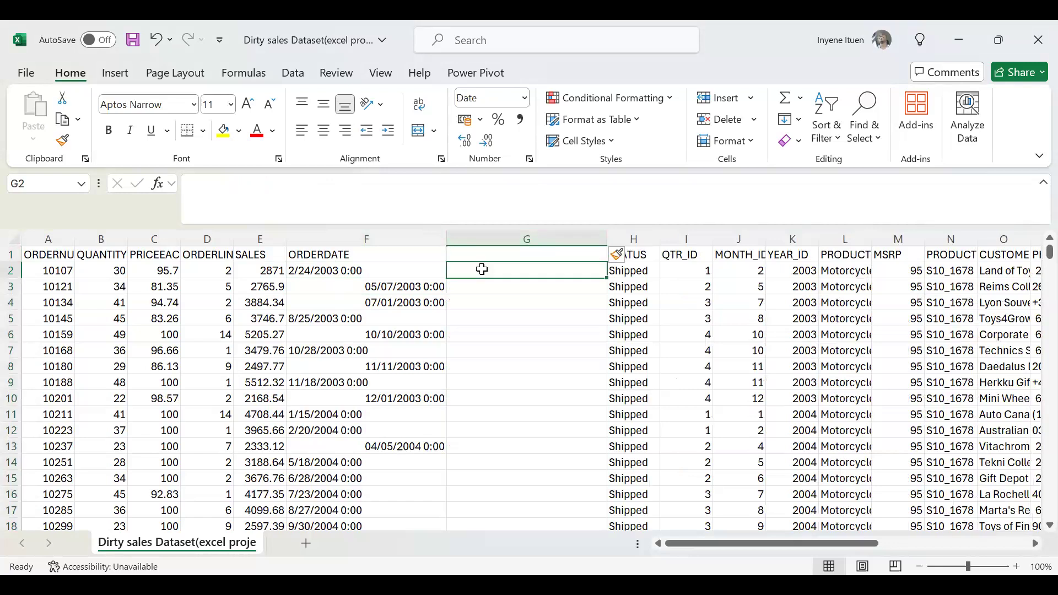
{"action": "type", "text": "="}
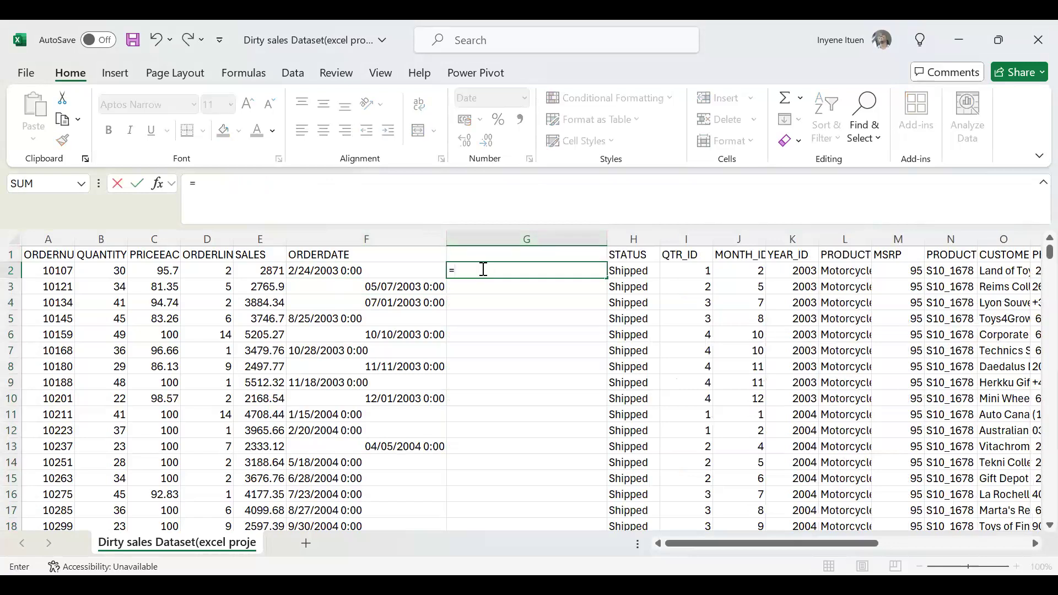
{"action": "type", "text": "FOR"}
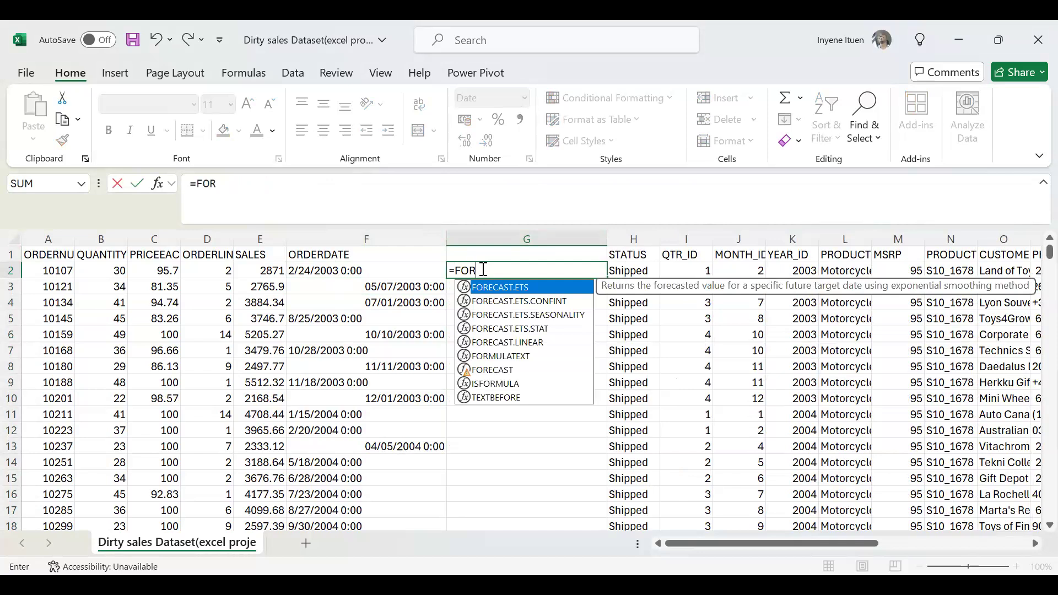
{"action": "type", "text": "M"}
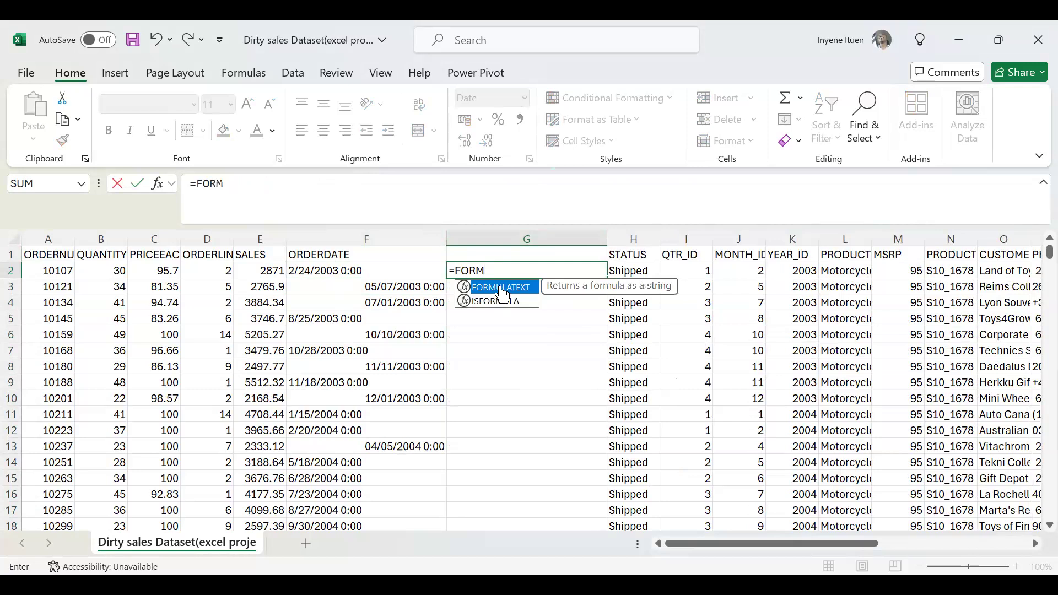
{"action": "double_click", "coordinate": [503, 288]}
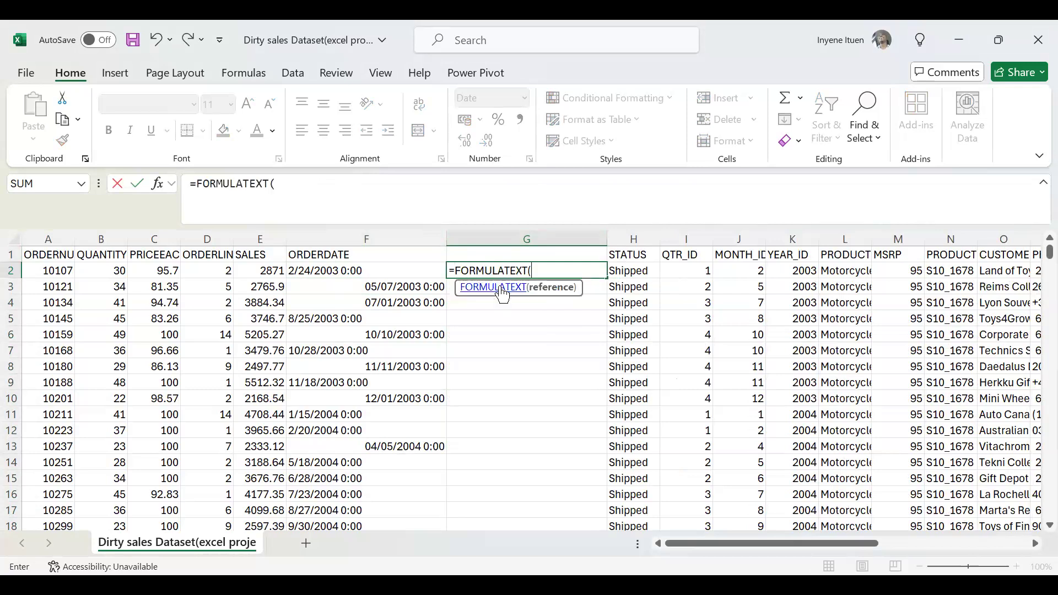
{"action": "left_click", "coordinate": [335, 272]}
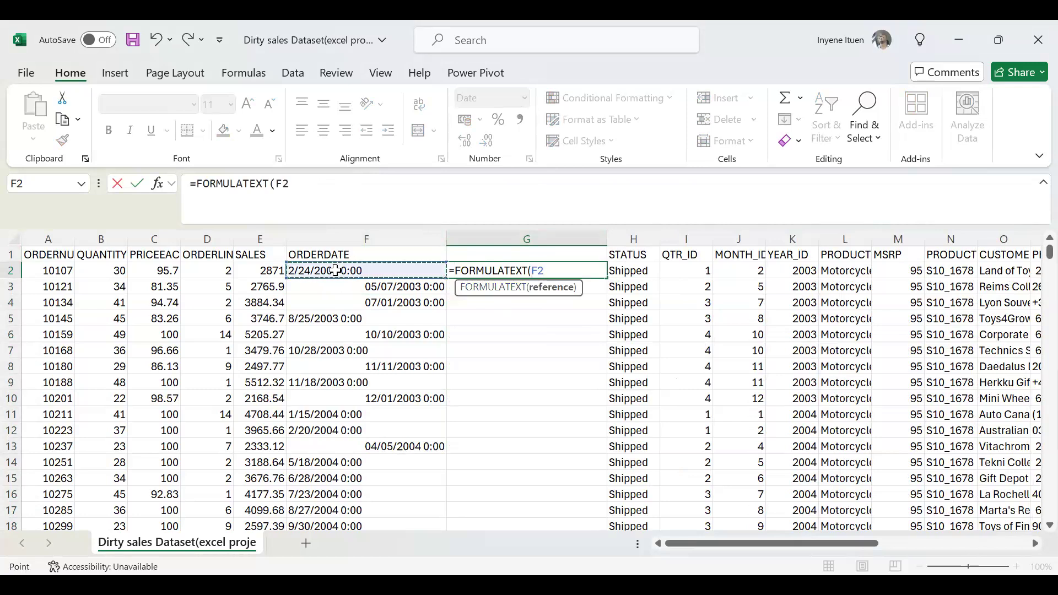
{"action": "type", "text": ")"}
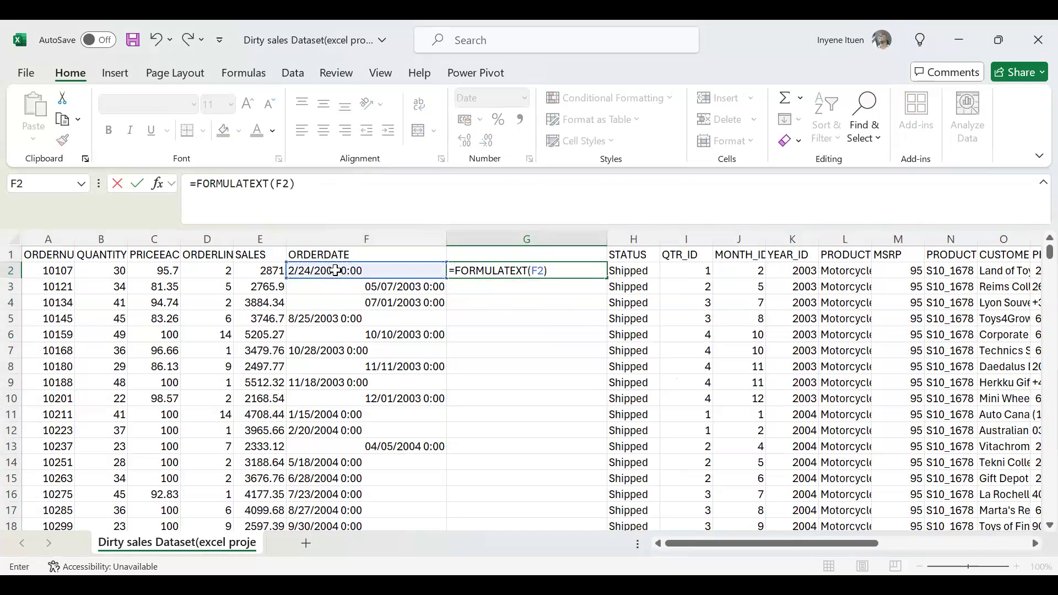
{"action": "key", "text": "Return"}
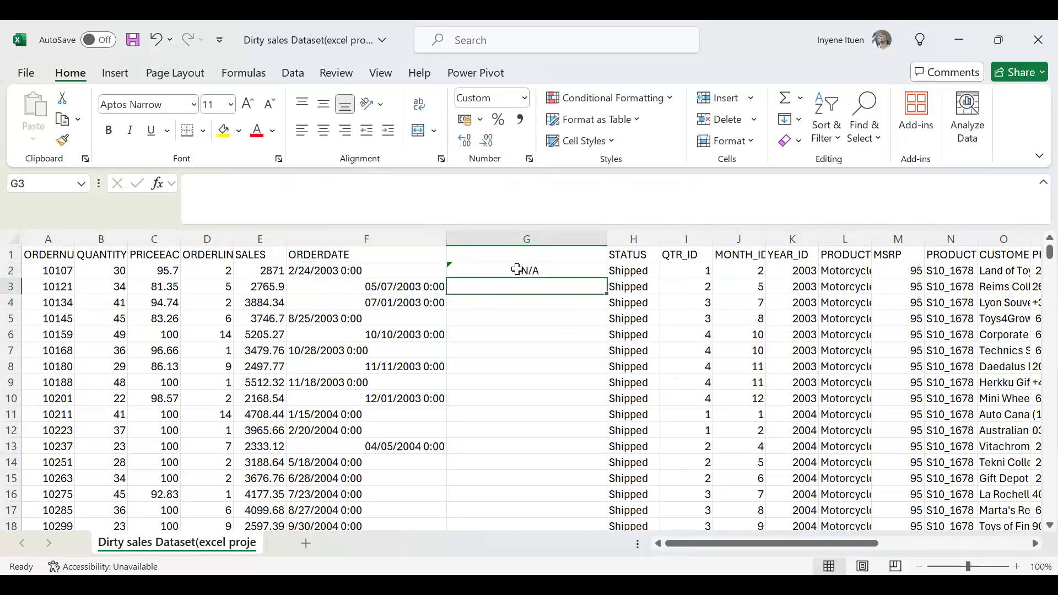
{"action": "double_click", "coordinate": [517, 271]}
{"action": "key", "text": "BackSpace"}
{"action": "key", "text": "BackSpace"}
{"action": "key", "text": "BackSpace"}
{"action": "key", "text": "BackSpace"}
{"action": "key", "text": "BackSpace"}
{"action": "key", "text": "BackSpace"}
{"action": "key", "text": "BackSpace"}
{"action": "key", "text": "BackSpace"}
{"action": "key", "text": "BackSpace"}
{"action": "key", "text": "BackSpace"}
{"action": "key", "text": "BackSpace"}
{"action": "key", "text": "BackSpace"}
{"action": "key", "text": "BackSpace"}
{"action": "key", "text": "BackSpace"}
{"action": "key", "text": "BackSpace"}
{"action": "key", "text": "BackSpace"}
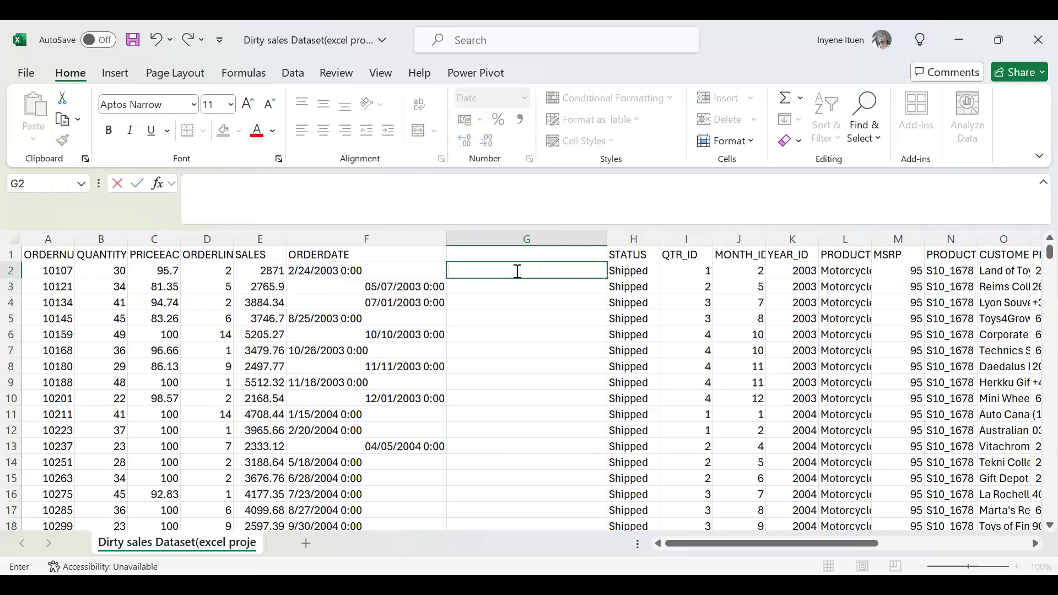
{"action": "type", "text": "="}
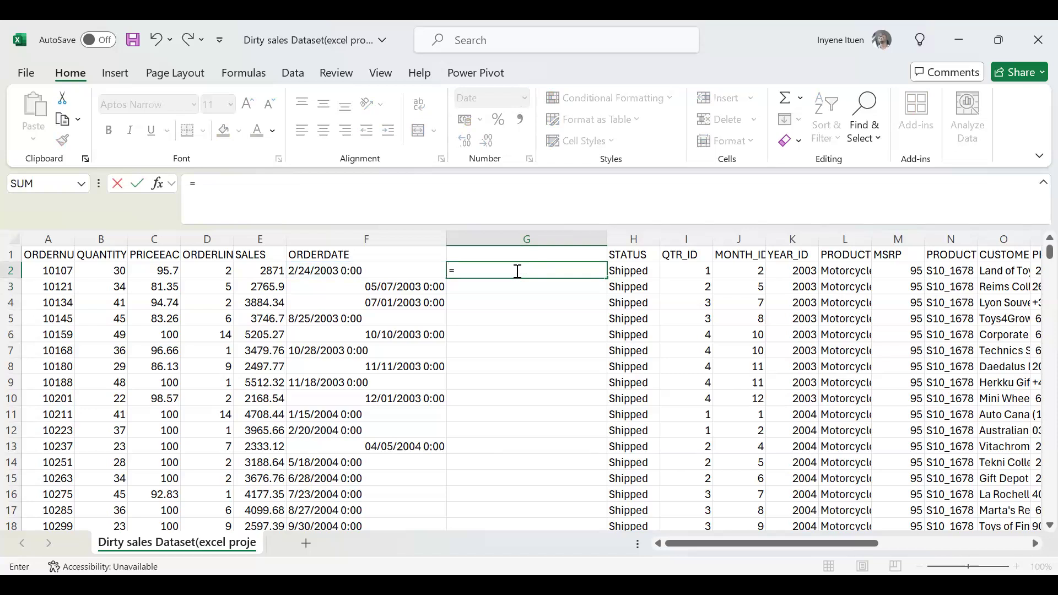
{"action": "type", "text": "TE"}
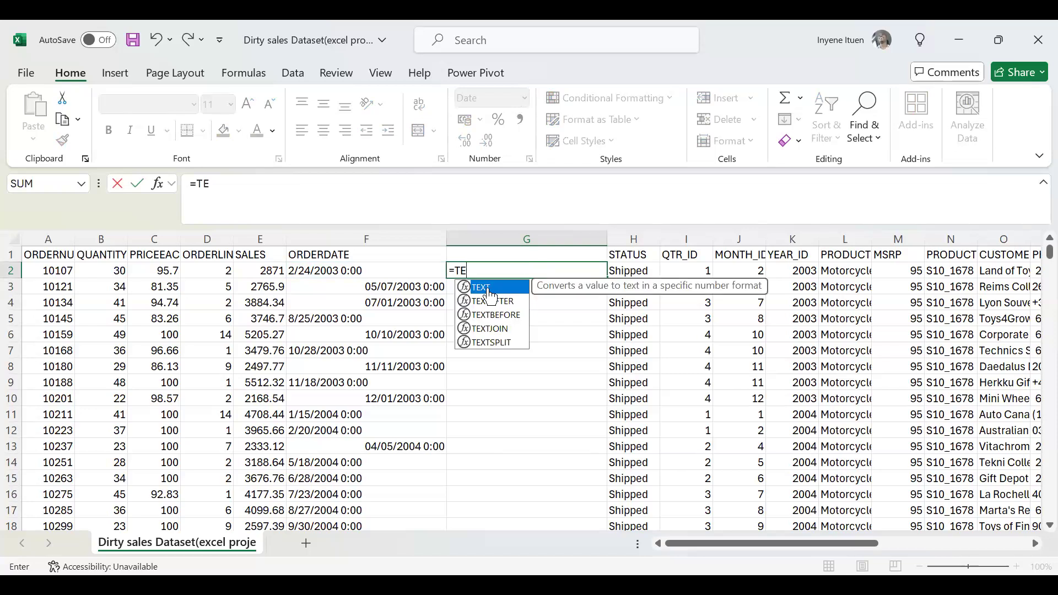
{"action": "double_click", "coordinate": [490, 289]}
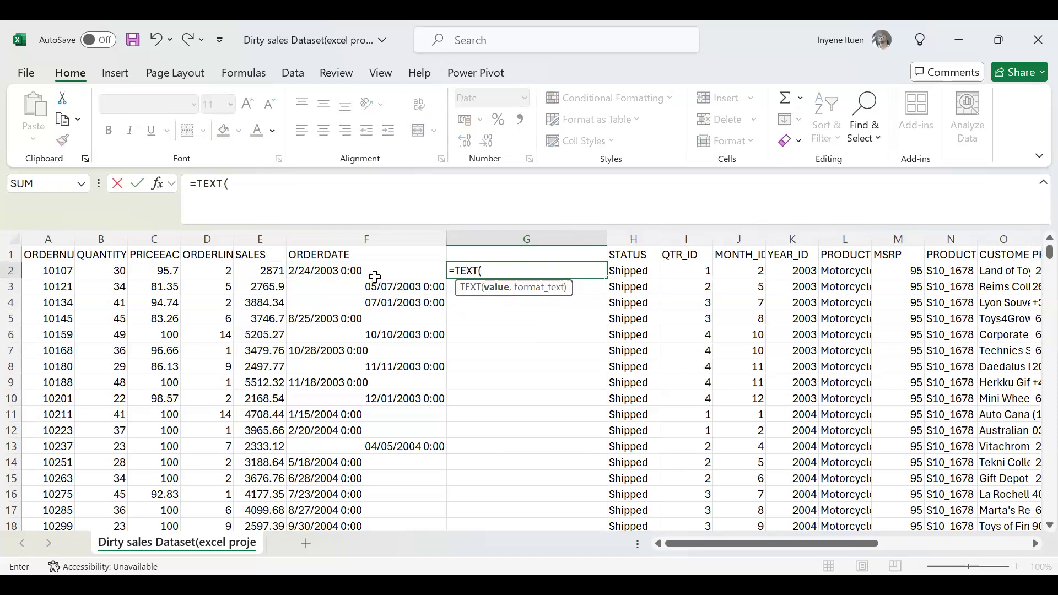
{"action": "left_click", "coordinate": [343, 271]}
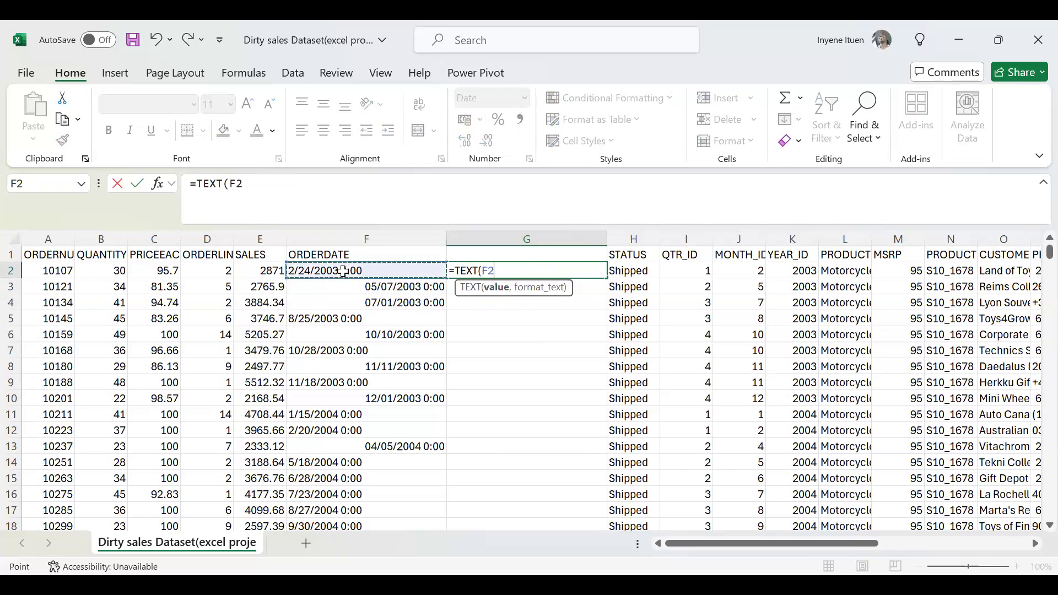
{"action": "type", "text": ","}
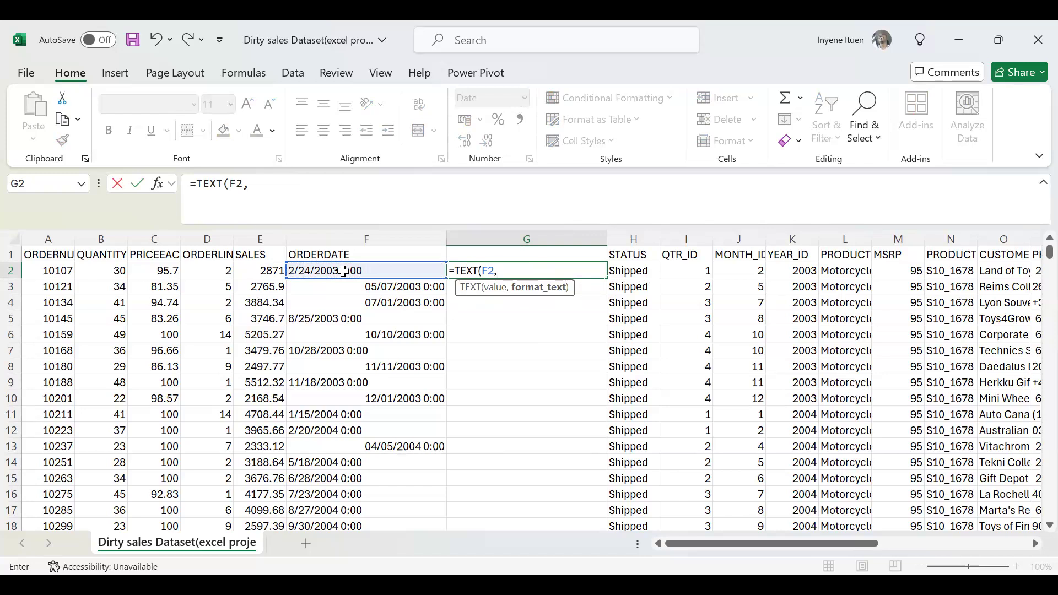
{"action": "key", "text": "Escape"}
{"action": "key", "text": "Delete"}
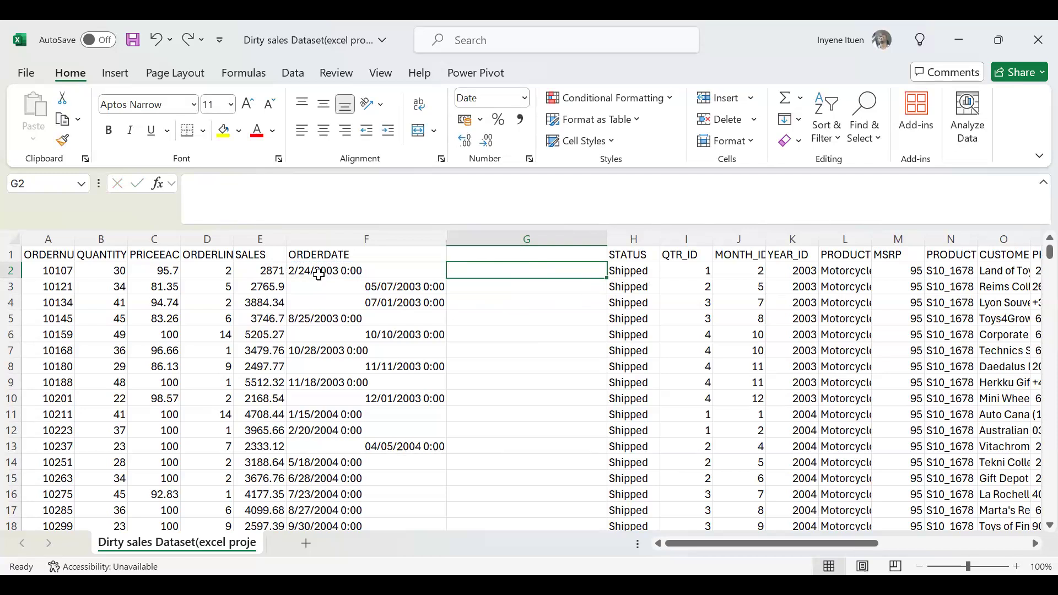
Copy the complete date entry text from F2 and switch to the other open window.
{"action": "left_click", "coordinate": [318, 274]}
{"action": "left_click_drag", "start_coordinate": [271, 183], "coordinate": [186, 184]}
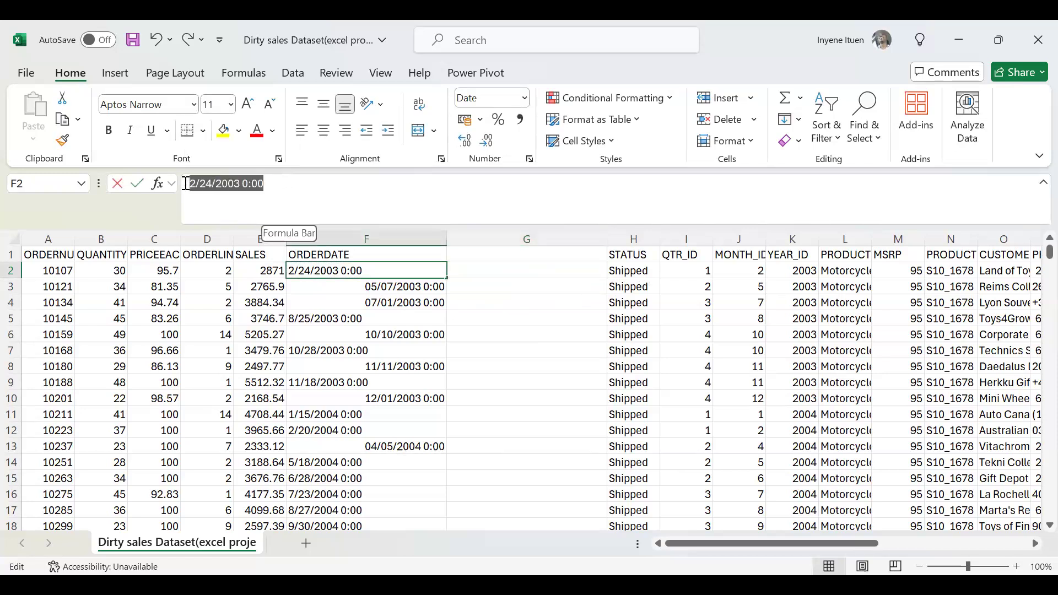
{"action": "key", "text": "ctrl+c"}
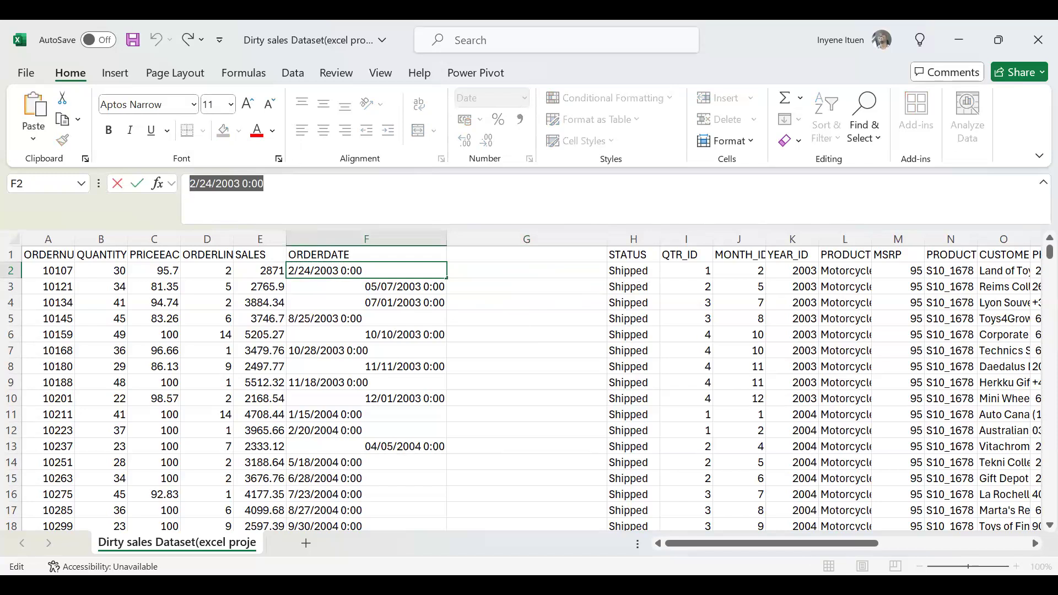
{"action": "key", "text": "alt+Tab"}
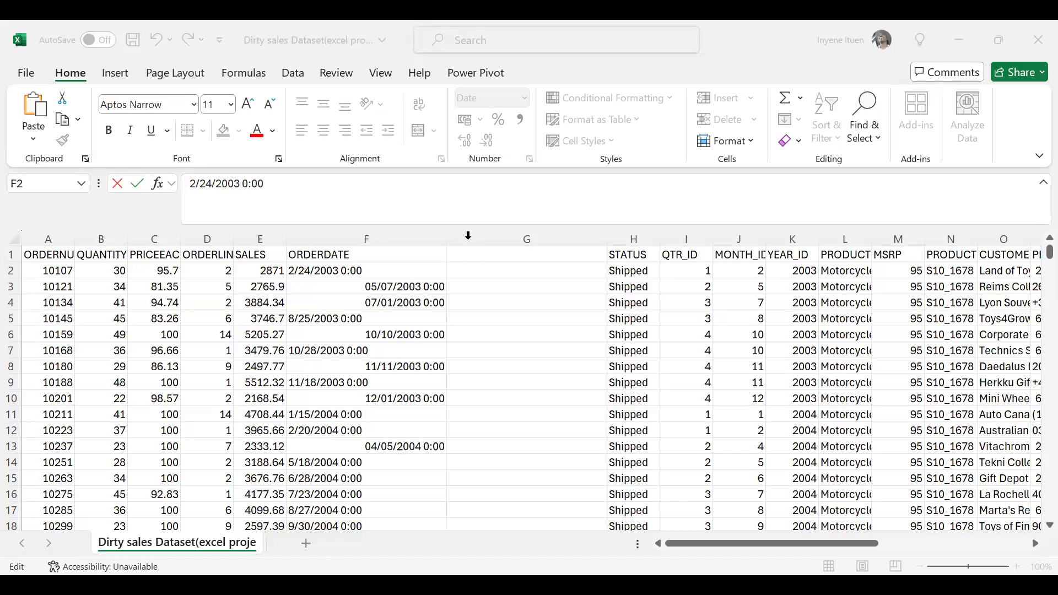
Try the formula =TEXT(F2, "MMMM DD, YYYY") in G2 to convert the first order date.
{"action": "left_click", "coordinate": [477, 267]}
{"action": "left_click", "coordinate": [477, 266]}
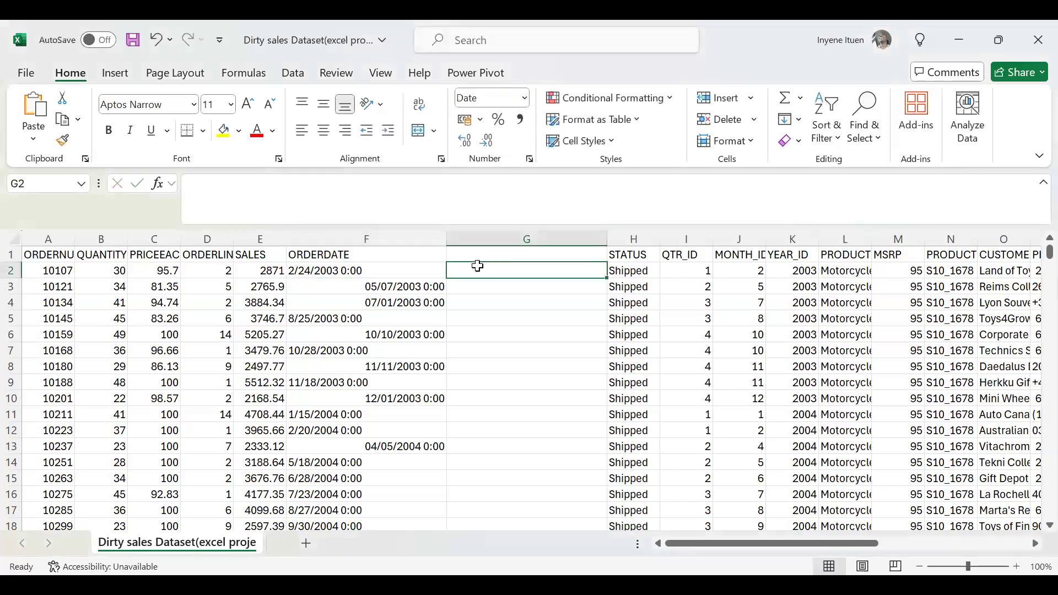
{"action": "key", "text": "ctrl+v"}
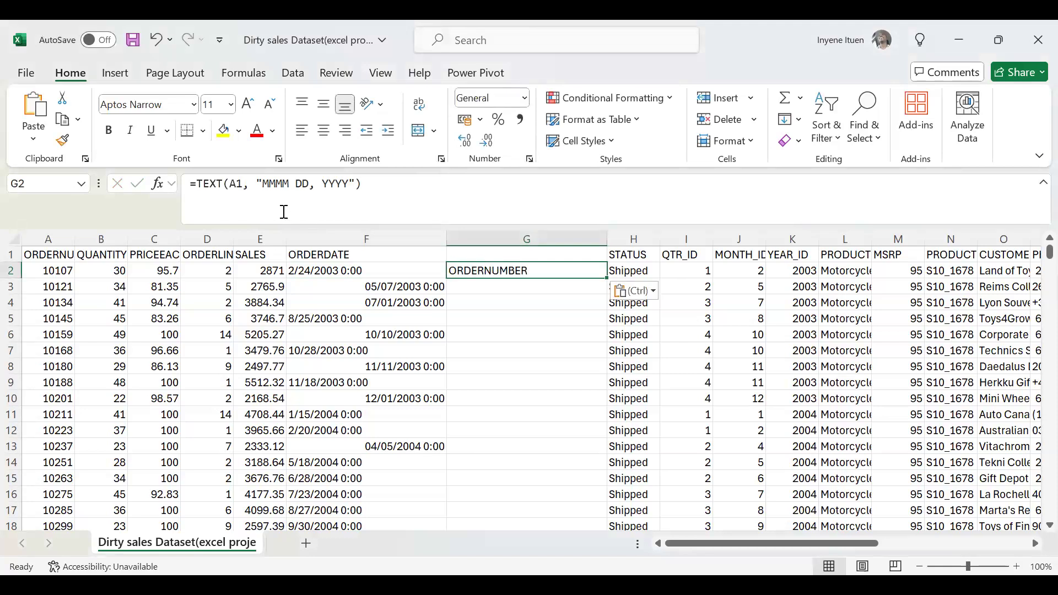
{"action": "left_click", "coordinate": [242, 185]}
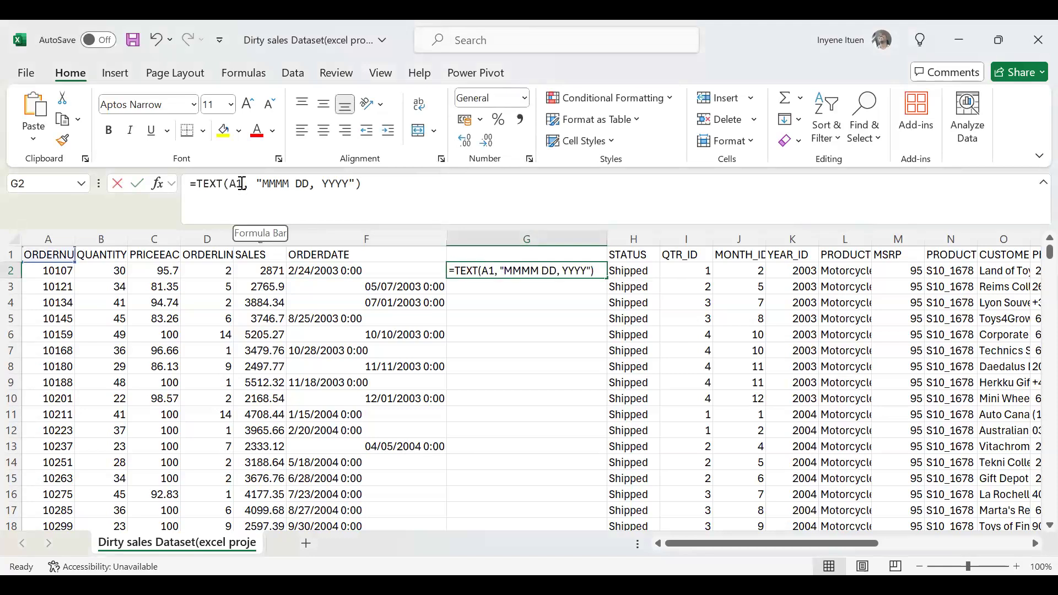
{"action": "key", "text": "BackSpace"}
{"action": "key", "text": "BackSpace"}
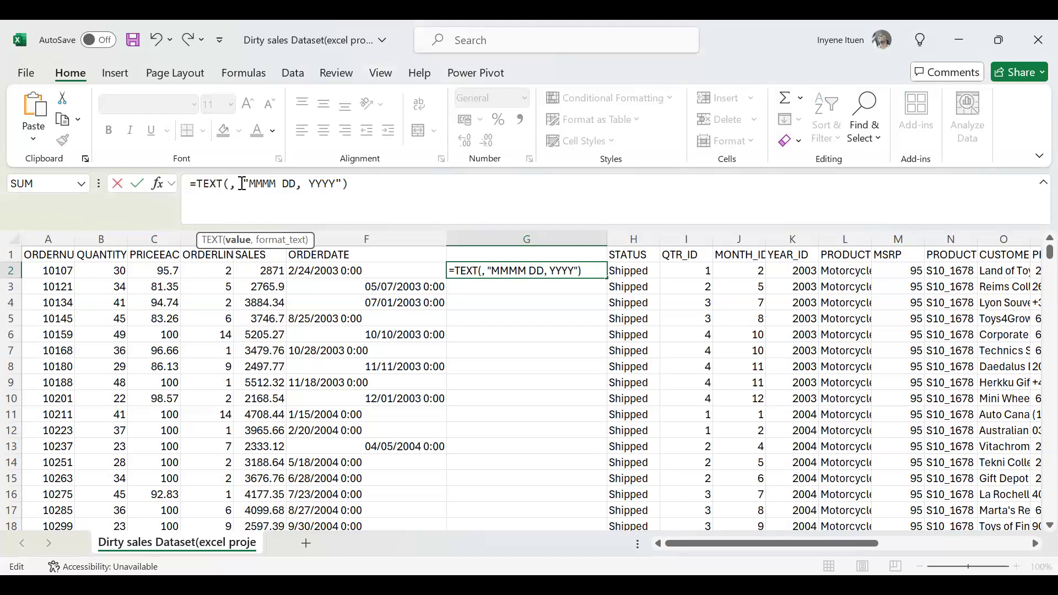
{"action": "type", "text": "F2"}
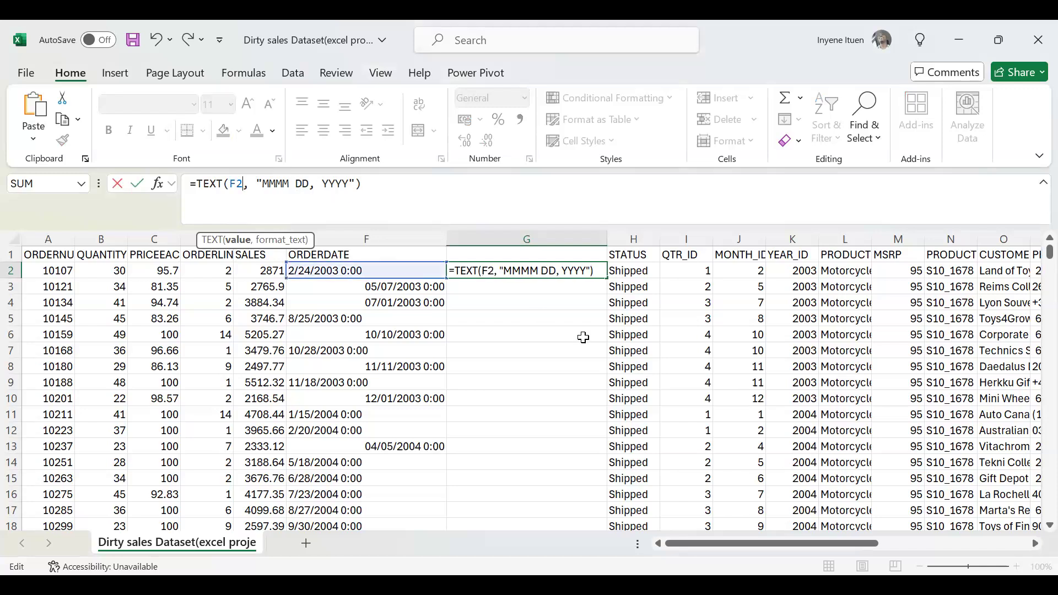
{"action": "key", "text": "Return"}
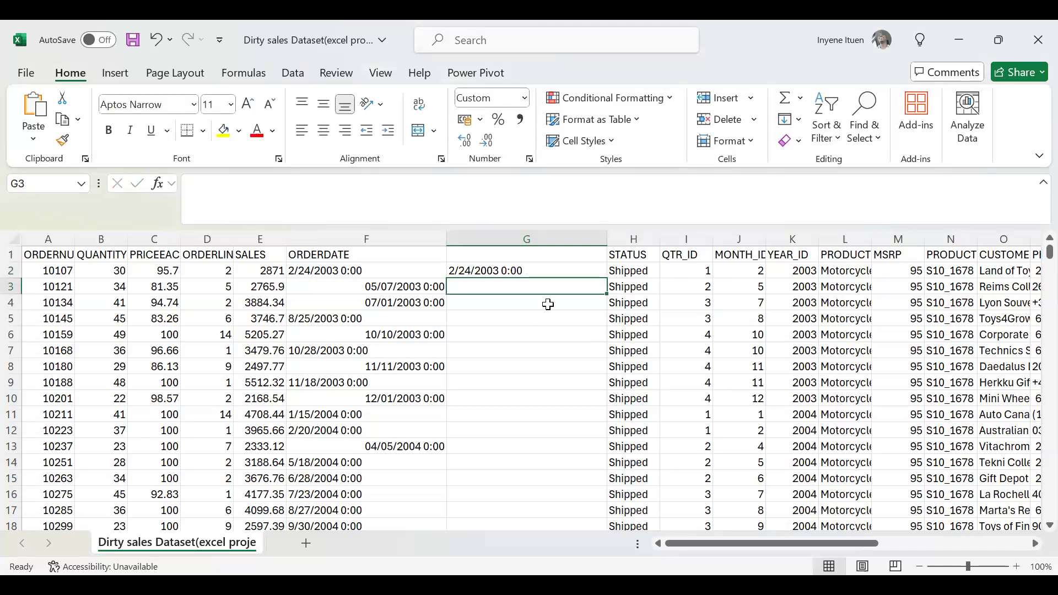
{"action": "left_click", "coordinate": [505, 270]}
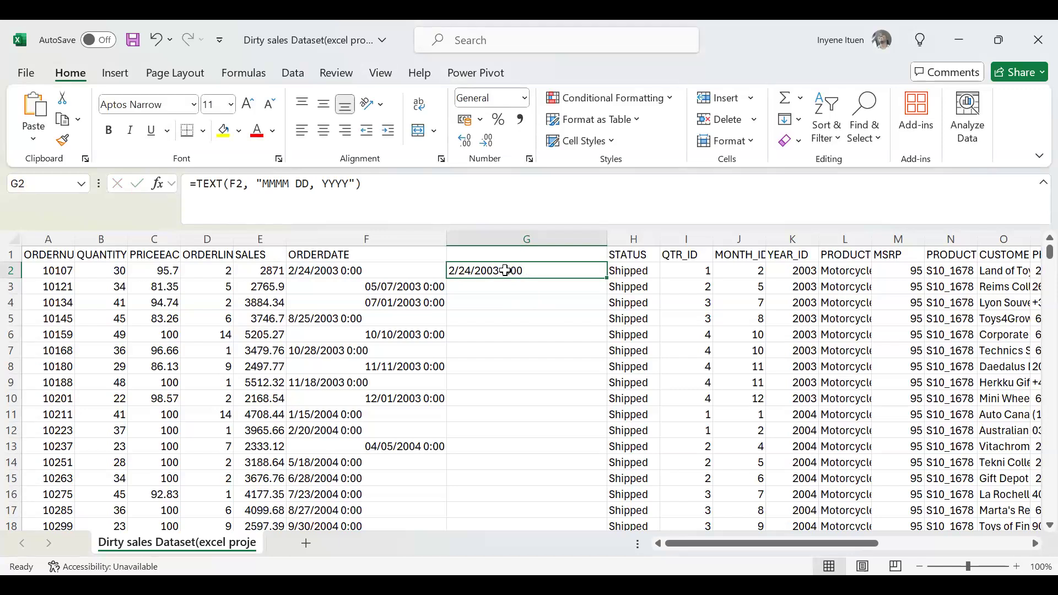
Undo the last edit to the G2 formula and delete the helper column between ORDERDATE and STATUS.
{"action": "key", "text": "ctrl+z"}
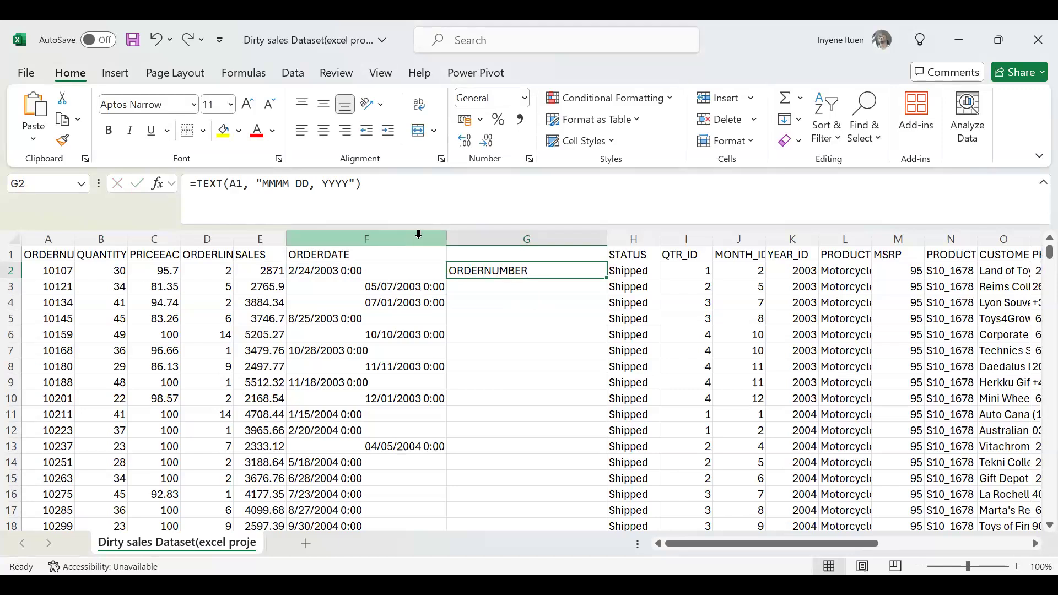
{"action": "left_click", "coordinate": [504, 238]}
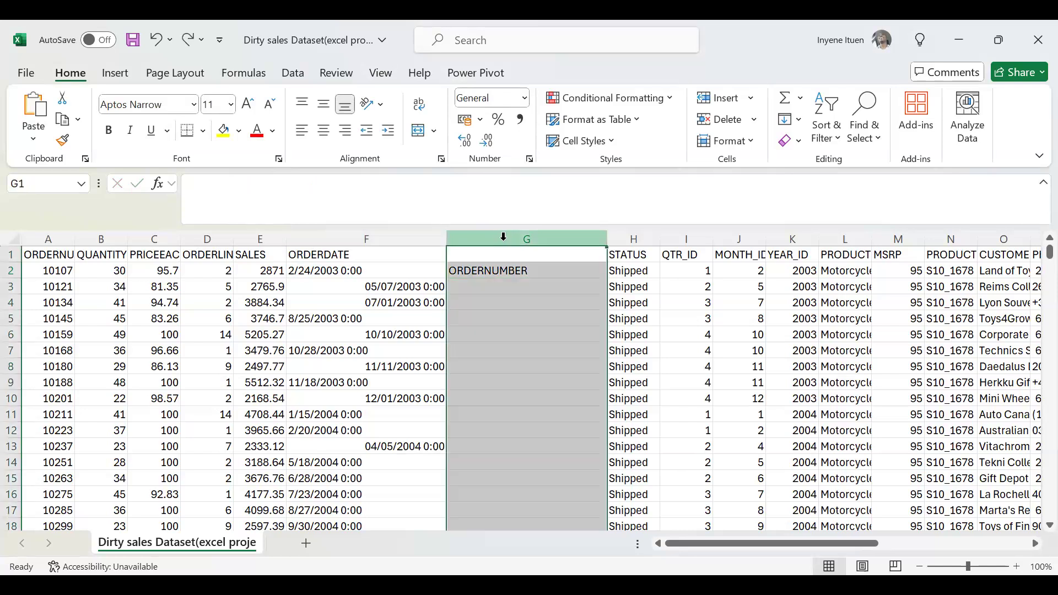
{"action": "right_click", "coordinate": [507, 270]}
{"action": "left_click", "coordinate": [564, 432]}
{"action": "left_click", "coordinate": [843, 320]}
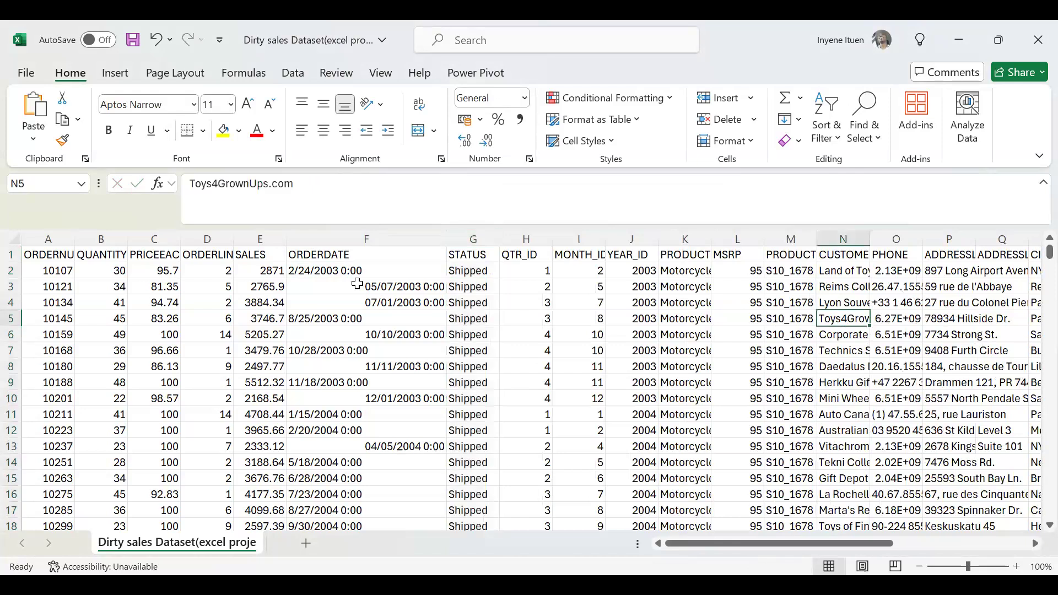
Copy the whole dataset from A1 to its last cell and add a new blank worksheet.
{"action": "left_click", "coordinate": [44, 255]}
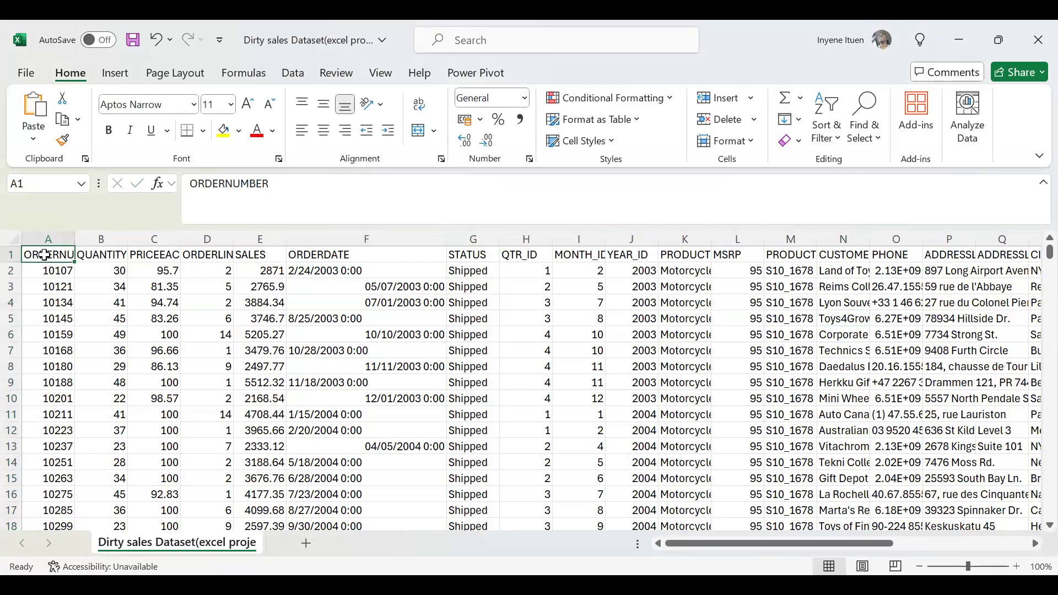
{"action": "key", "text": "ctrl+shift+End"}
{"action": "key", "text": "ctrl+c"}
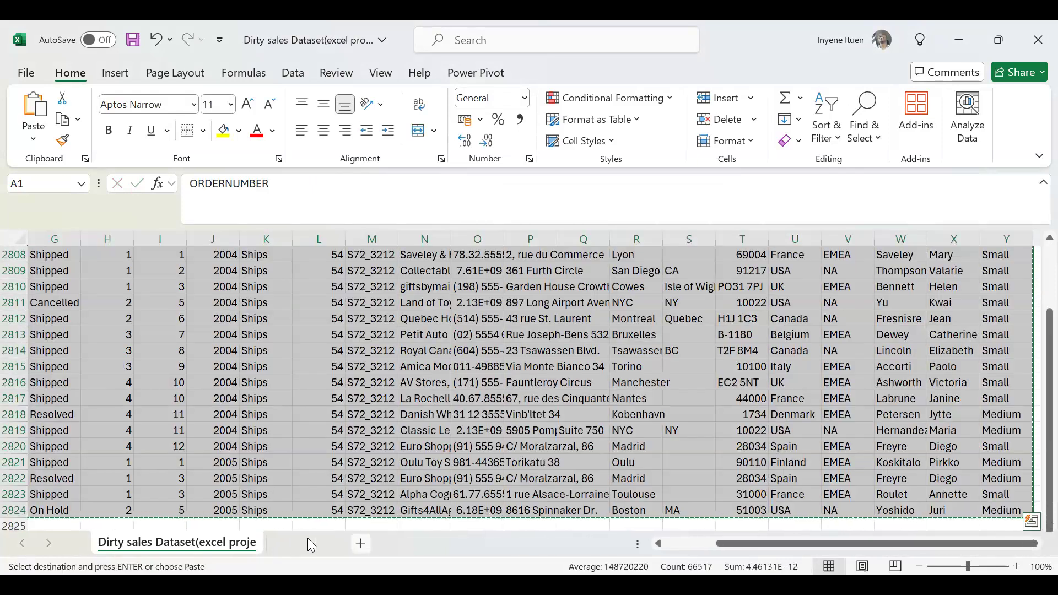
{"action": "left_click", "coordinate": [306, 543]}
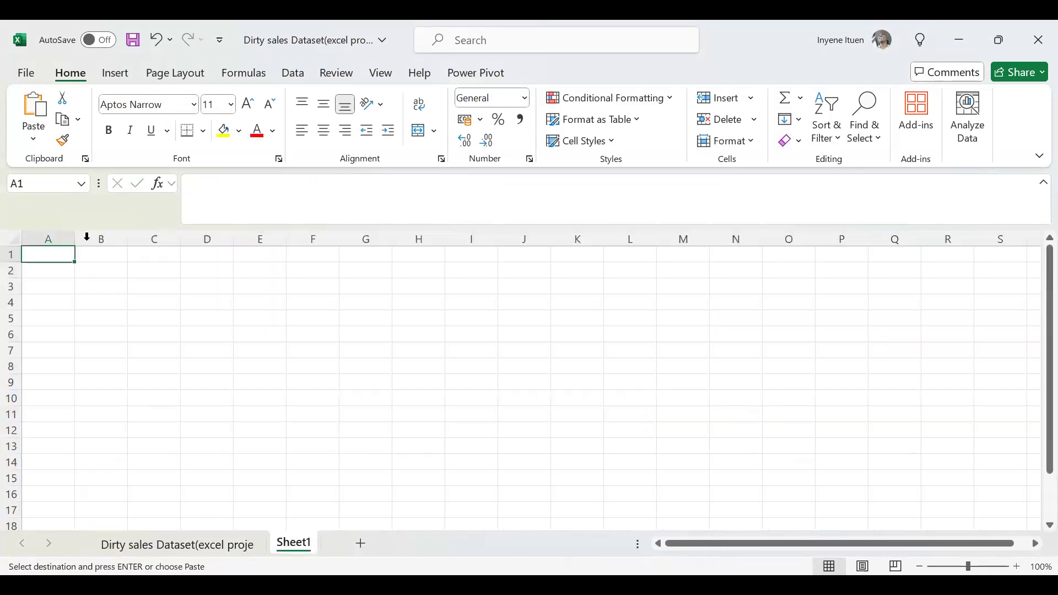
Try pasting the copied dataset as values only at A1 of Sheet1 with a wider ORDERDATE column, and undo both changes.
{"action": "right_click", "coordinate": [49, 254]}
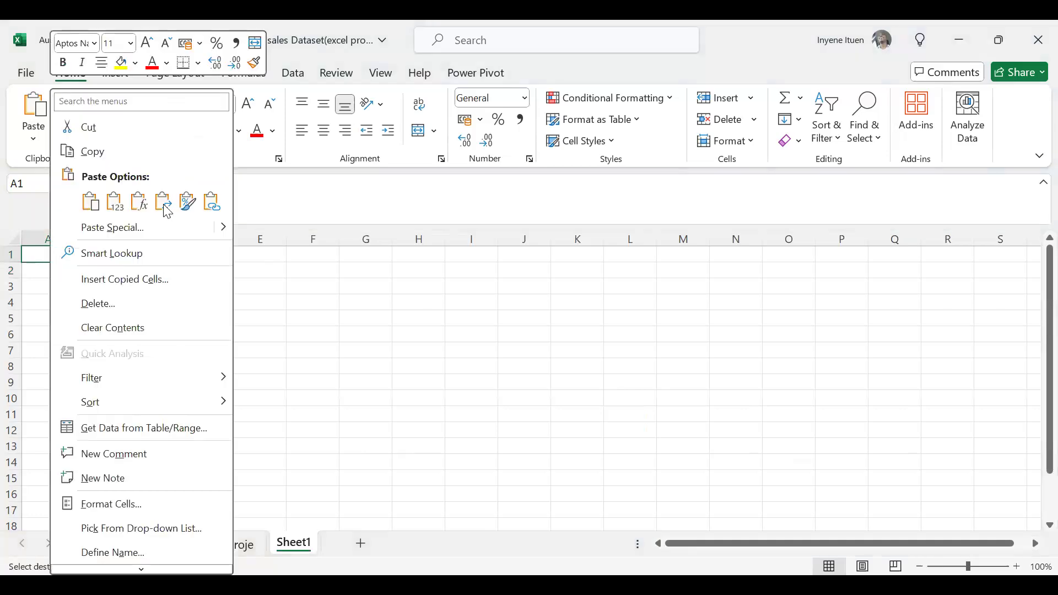
{"action": "left_click", "coordinate": [116, 201]}
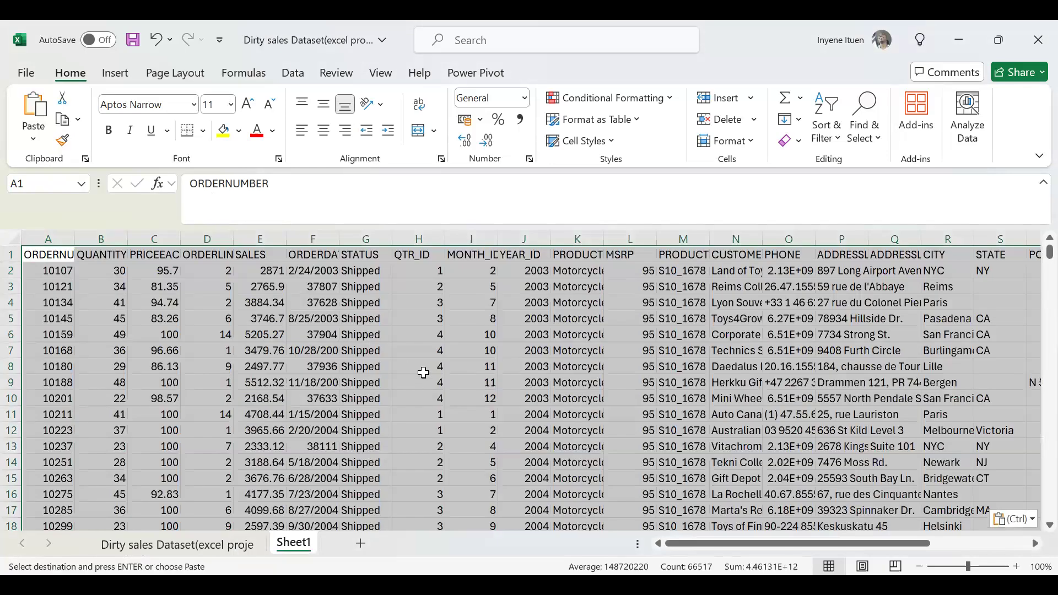
{"action": "left_click", "coordinate": [422, 373]}
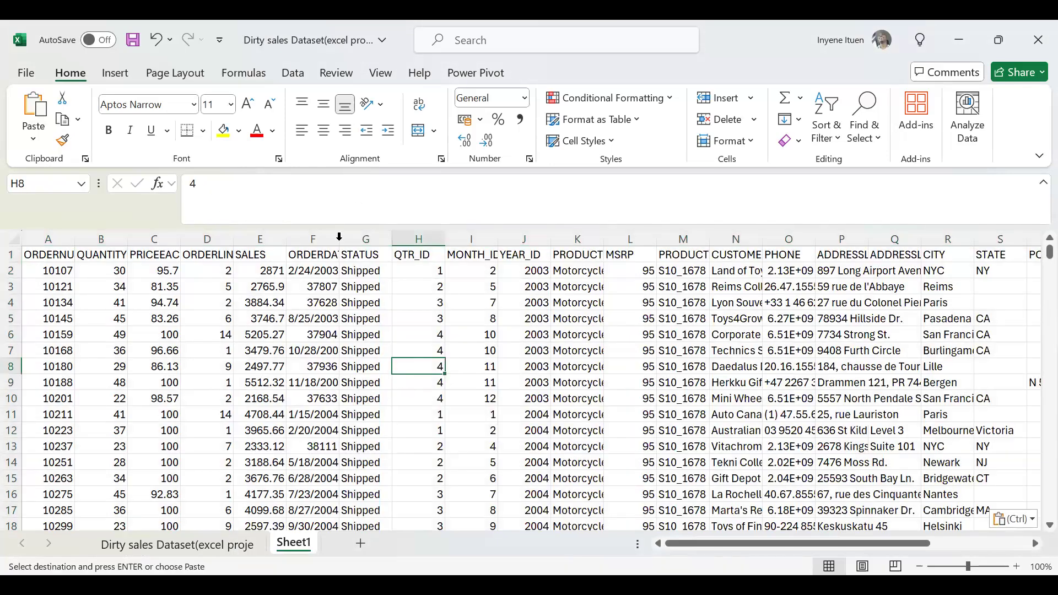
{"action": "left_click_drag", "start_coordinate": [339, 239], "coordinate": [372, 239]}
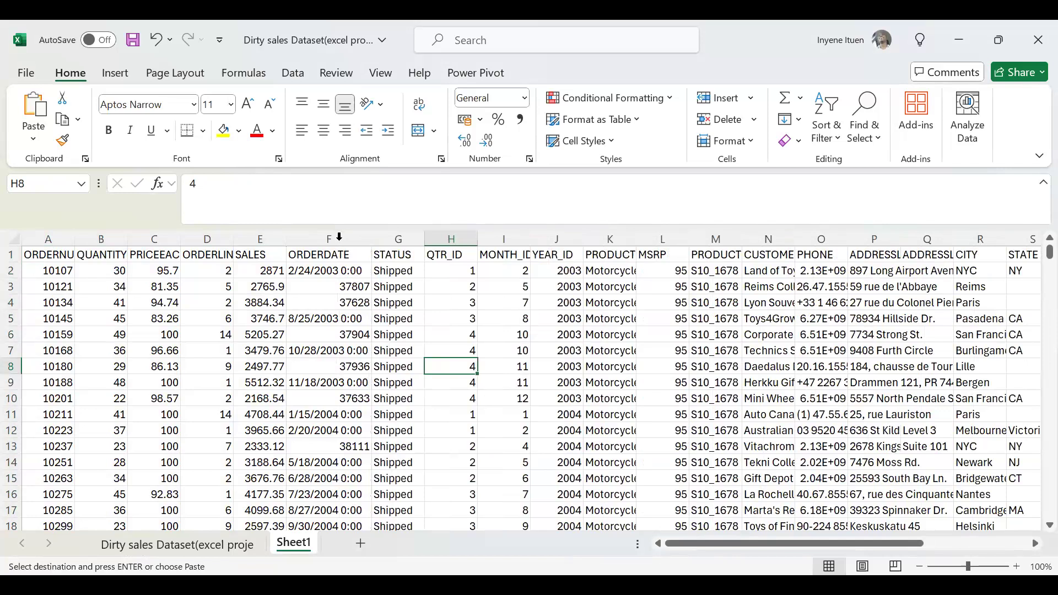
{"action": "left_click", "coordinate": [352, 336]}
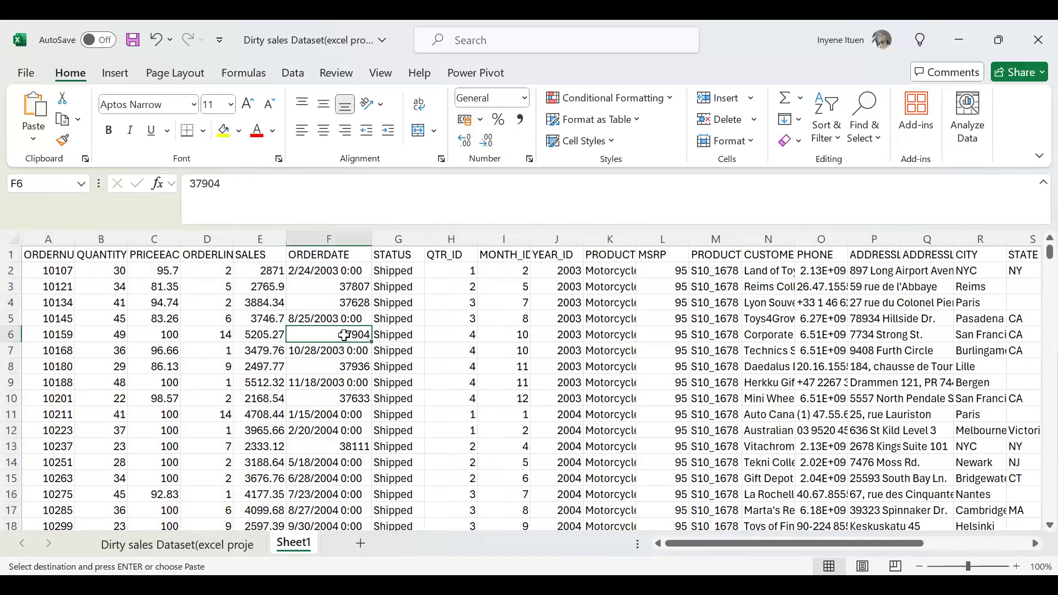
{"action": "left_click", "coordinate": [339, 317]}
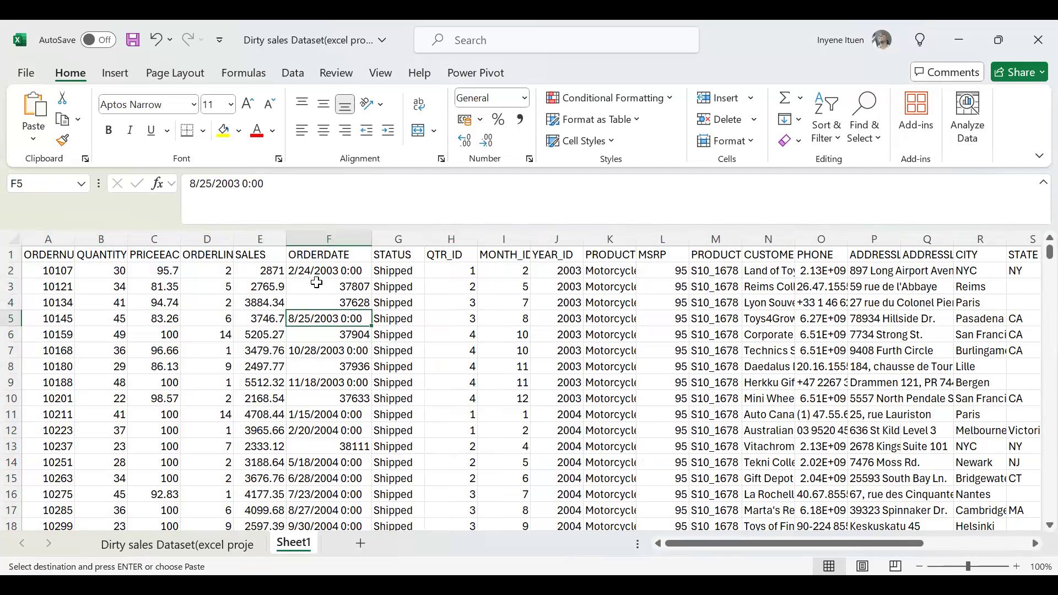
{"action": "key", "text": "ctrl+z"}
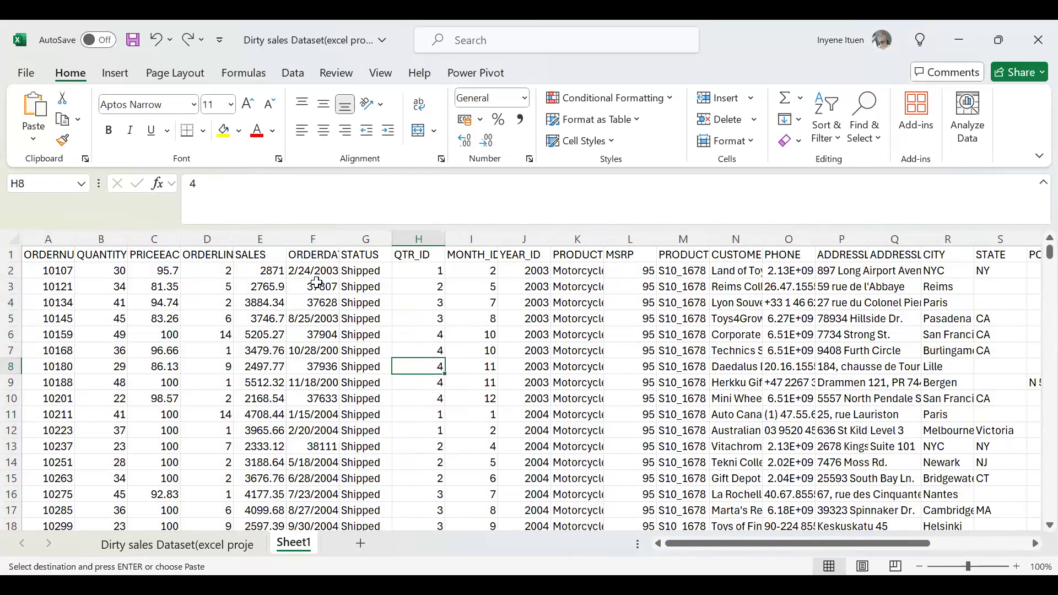
{"action": "key", "text": "ctrl+z"}
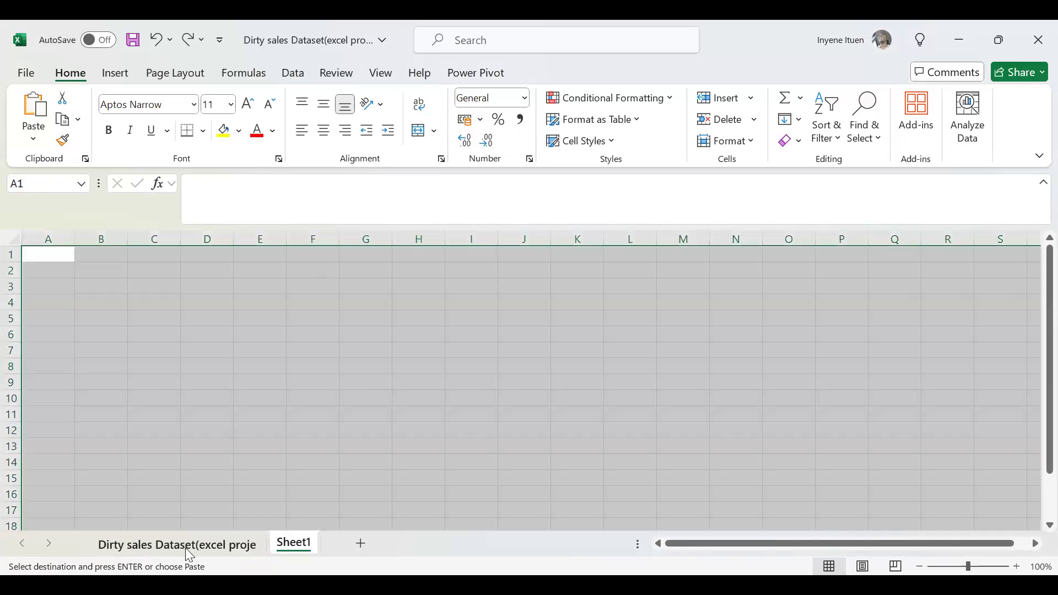
Paste the complete dataset with its formatting at A1 of Sheet1 and fit the ORDERDATE column width to its contents.
{"action": "left_click", "coordinate": [185, 547]}
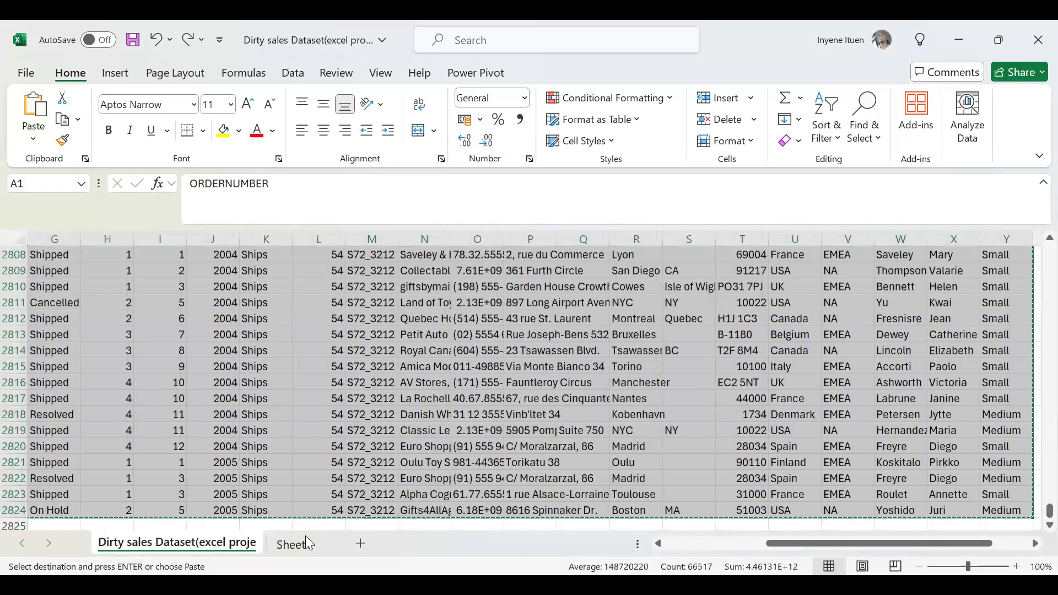
{"action": "left_click", "coordinate": [293, 548]}
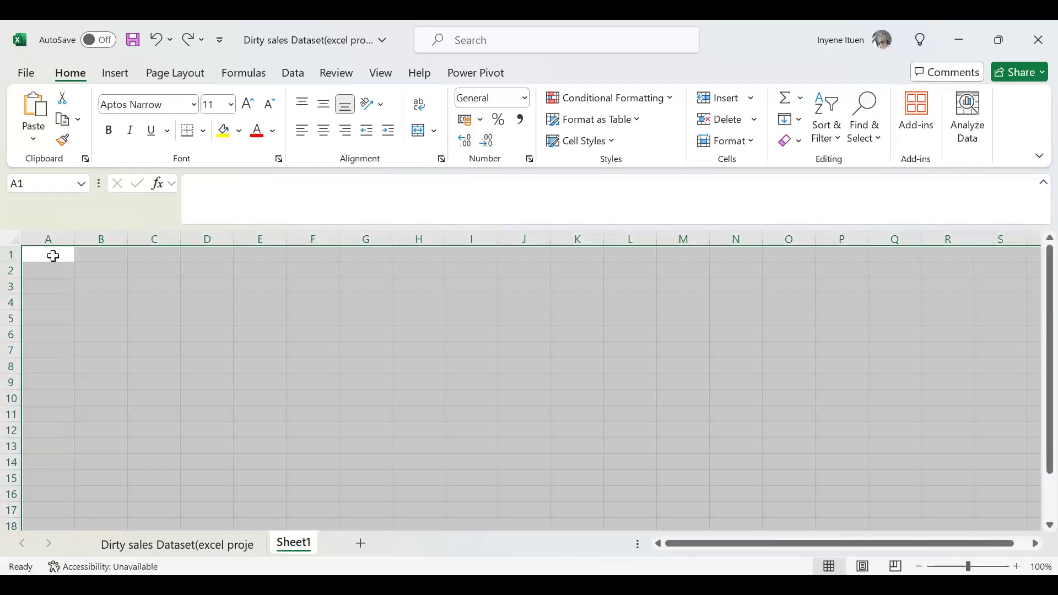
{"action": "key", "text": "ctrl+v"}
{"action": "left_click", "coordinate": [356, 344]}
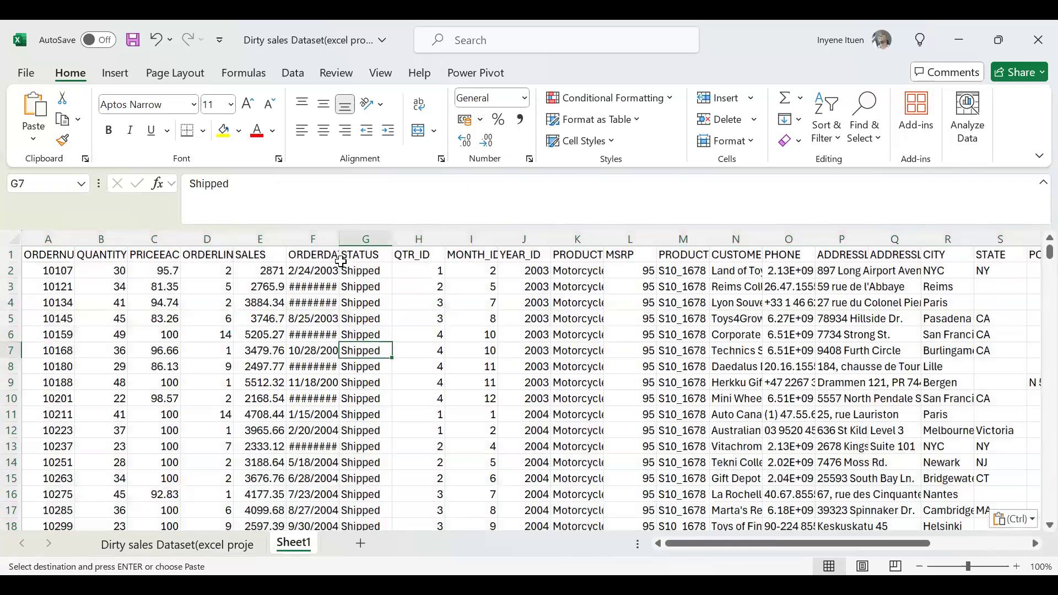
{"action": "left_click_drag", "start_coordinate": [339, 238], "coordinate": [339, 238]}
{"action": "double_click", "coordinate": [339, 239]}
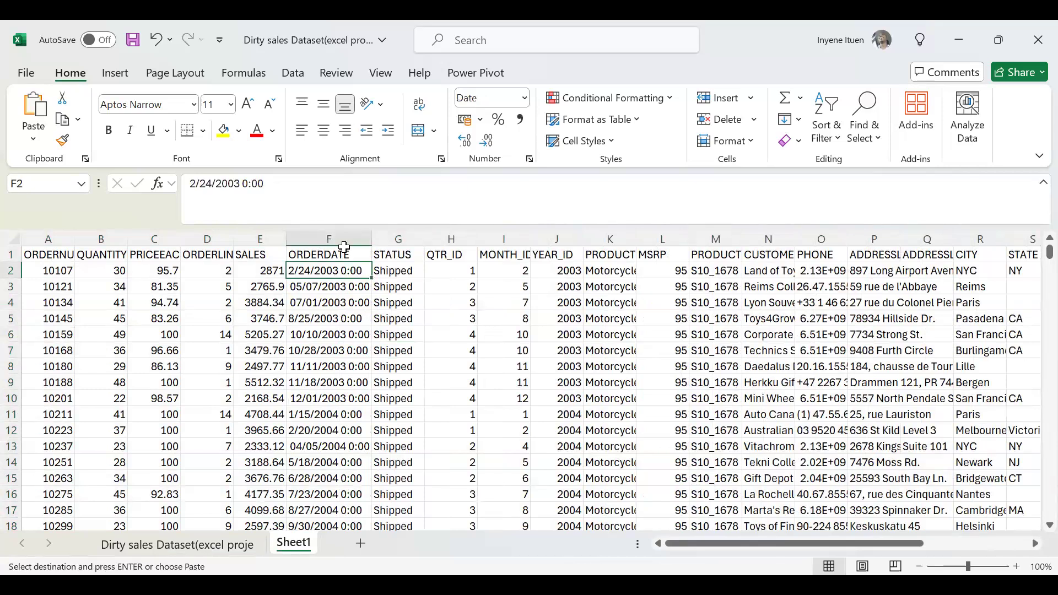
Try the second preset Date format on the entire ORDERDATE column, and apply the first preset Date format instead.
{"action": "left_click", "coordinate": [346, 233]}
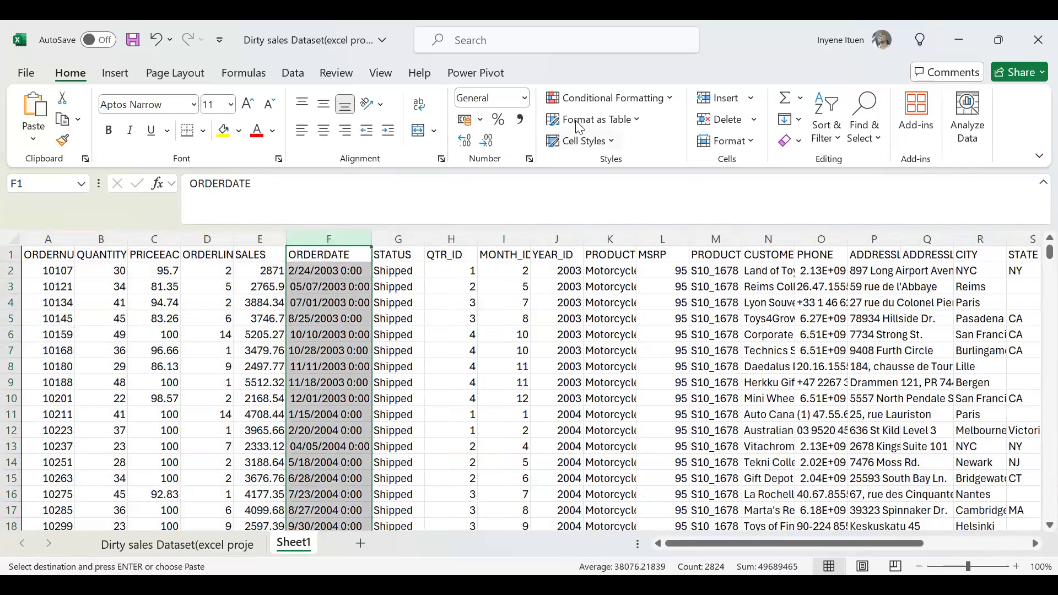
{"action": "left_click", "coordinate": [524, 99]}
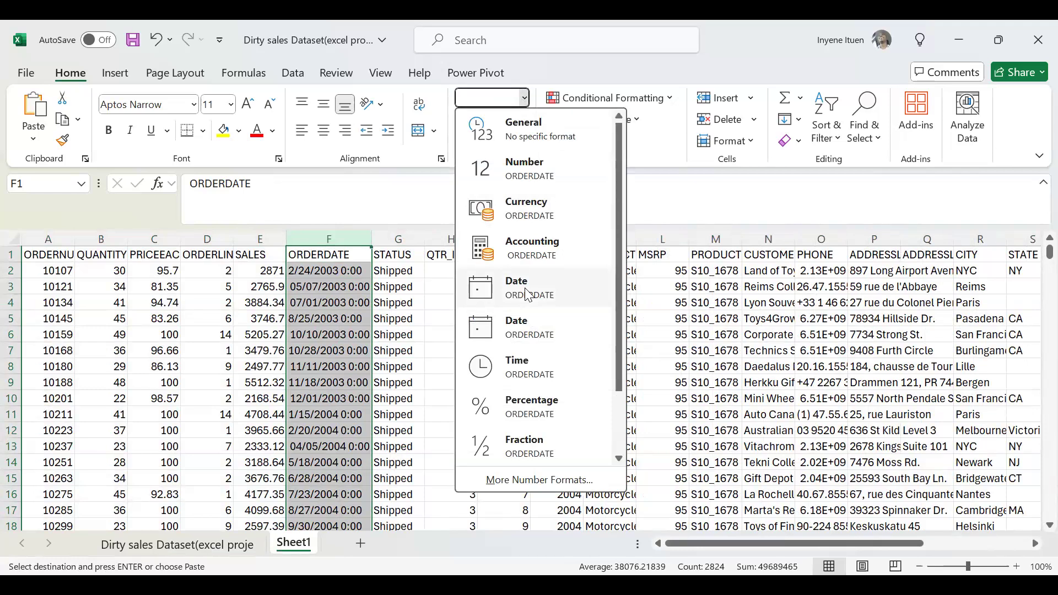
{"action": "left_click", "coordinate": [549, 343]}
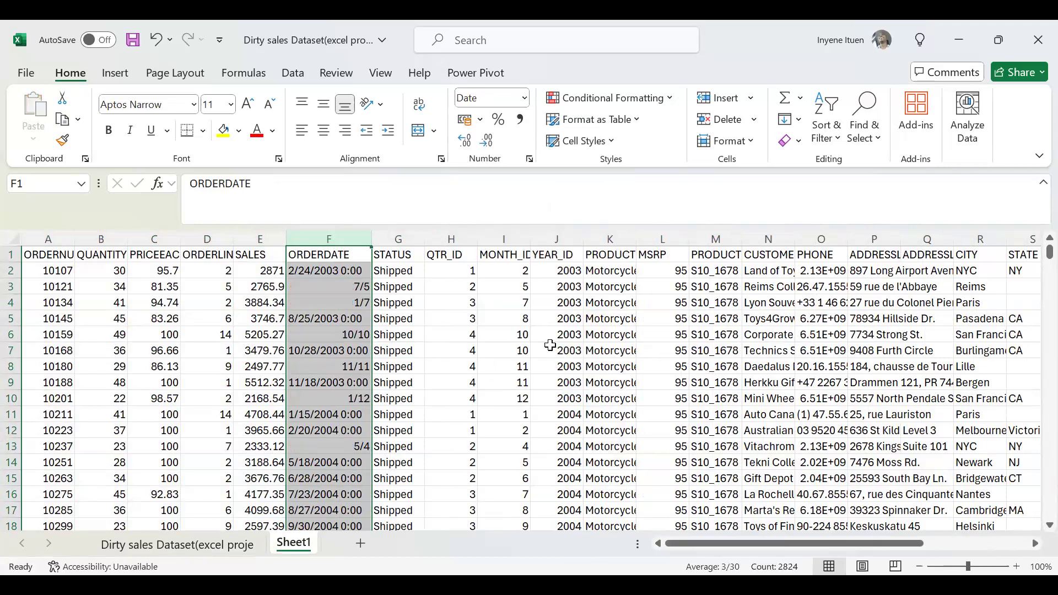
{"action": "left_click_drag", "start_coordinate": [370, 237], "coordinate": [370, 237]}
{"action": "left_click", "coordinate": [524, 99]}
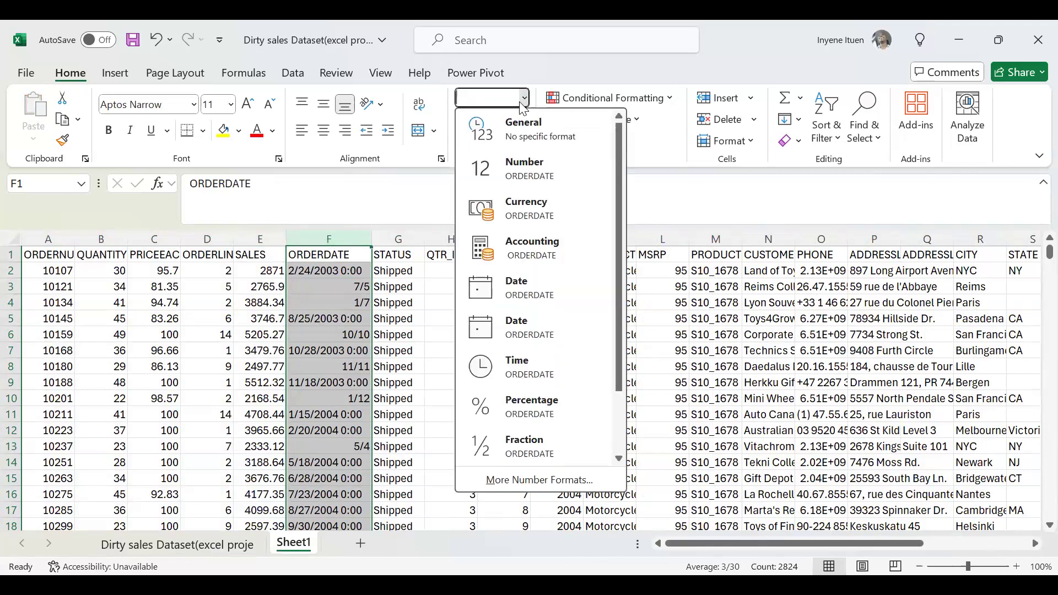
{"action": "left_click", "coordinate": [538, 298]}
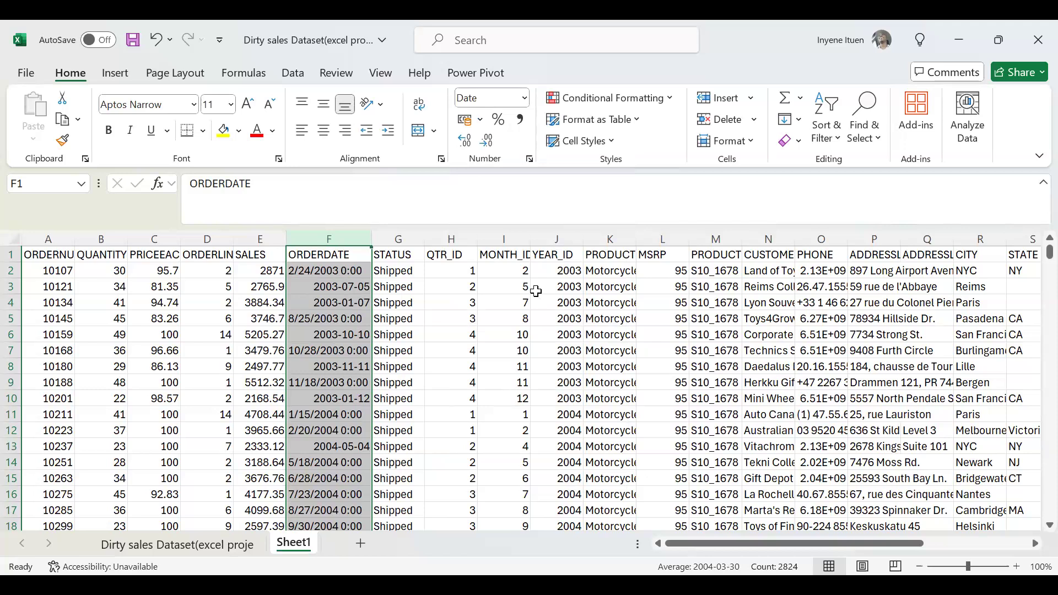
Examine the ORDERDATE column from the last data row upward for entries that do not follow the applied date format.
{"action": "left_click", "coordinate": [536, 291]}
{"action": "key", "text": "ctrl+Down"}
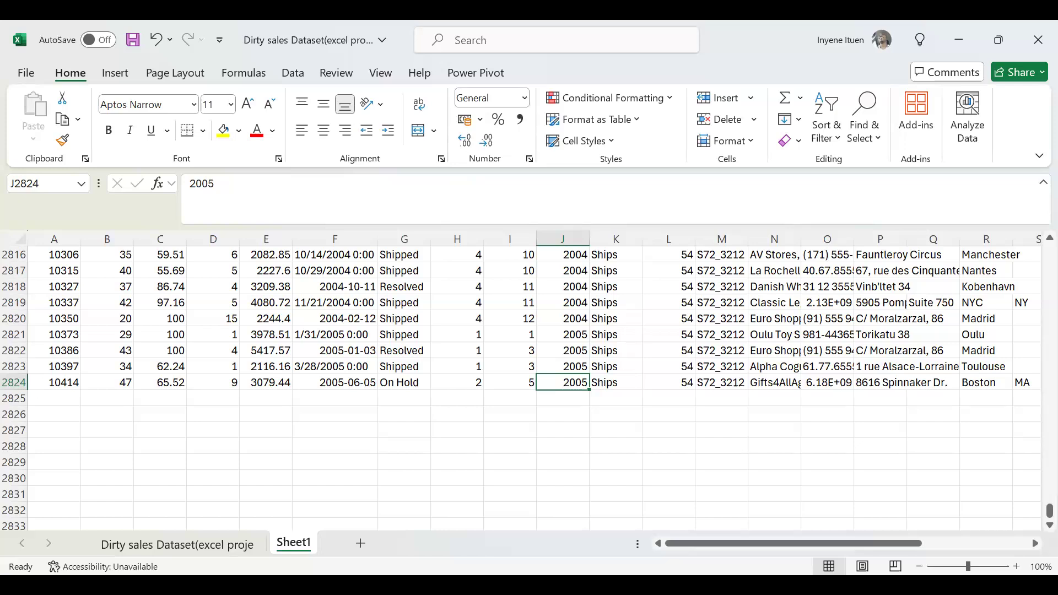
{"action": "left_click", "coordinate": [472, 384]}
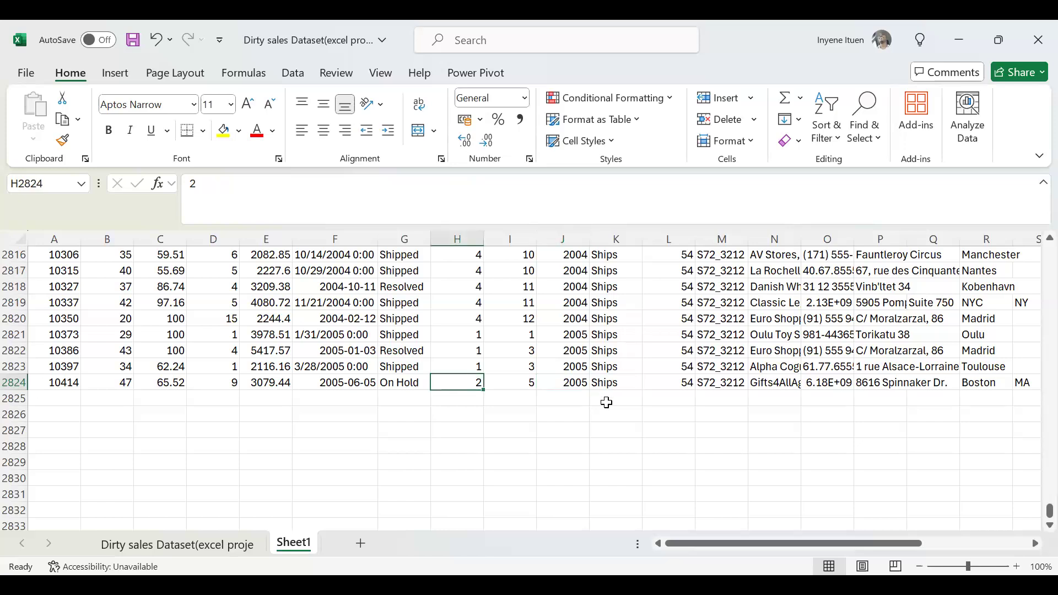
{"action": "scroll", "coordinate": [606, 403], "scroll_direction": "down", "scroll_amount": 3}
{"action": "scroll", "coordinate": [607, 402], "scroll_direction": "up", "scroll_amount": 18}
{"action": "scroll", "coordinate": [607, 402], "scroll_direction": "up", "scroll_amount": 20}
{"action": "scroll", "coordinate": [606, 402], "scroll_direction": "right", "scroll_amount": 1}
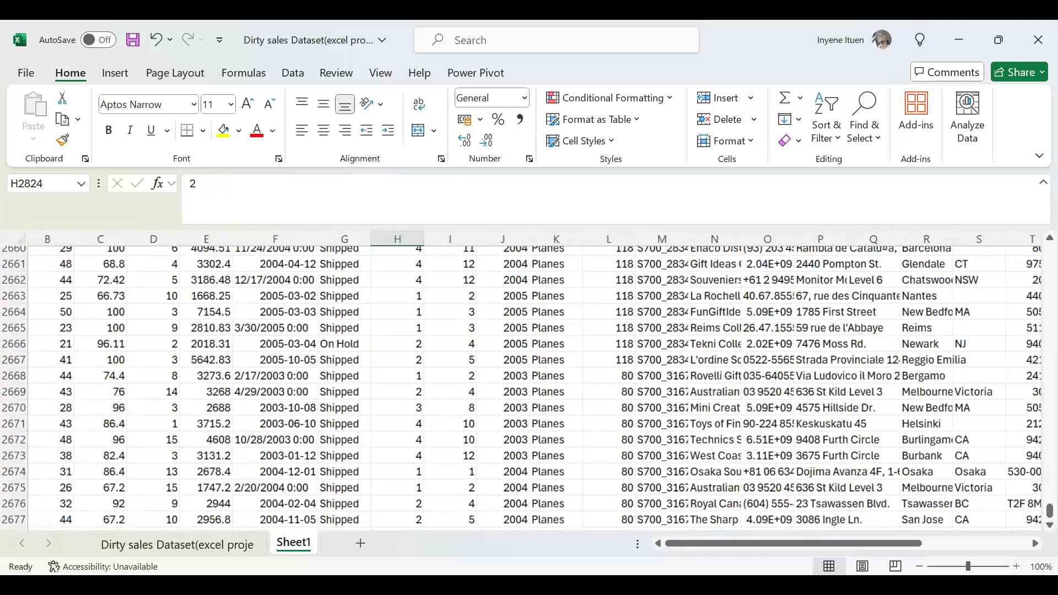
{"action": "scroll", "coordinate": [321, 439], "scroll_direction": "up", "scroll_amount": 1}
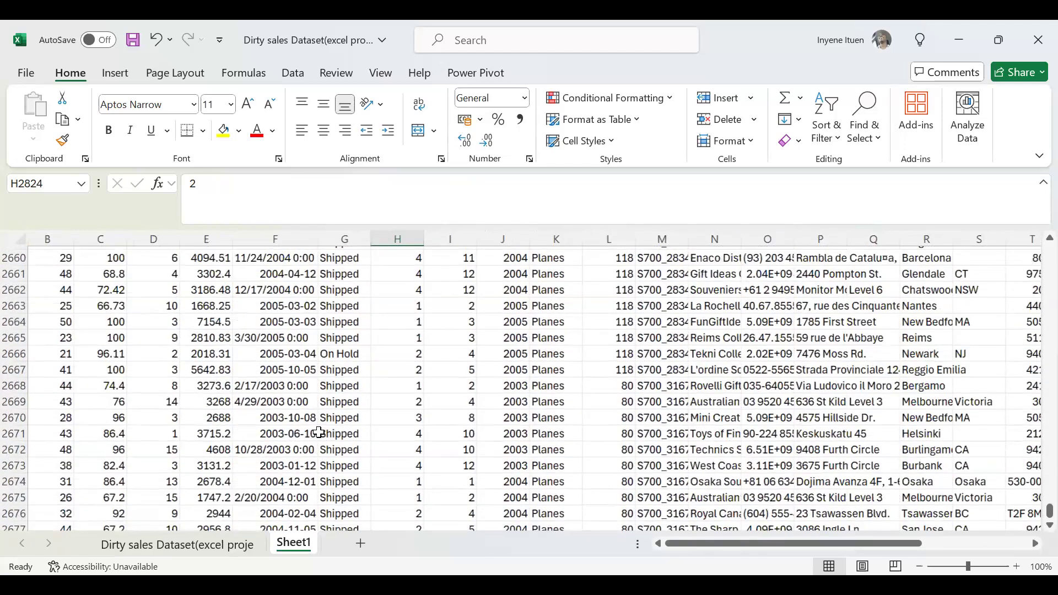
{"action": "scroll", "coordinate": [318, 433], "scroll_direction": "up", "scroll_amount": 20}
{"action": "scroll", "coordinate": [318, 433], "scroll_direction": "up", "scroll_amount": 15}
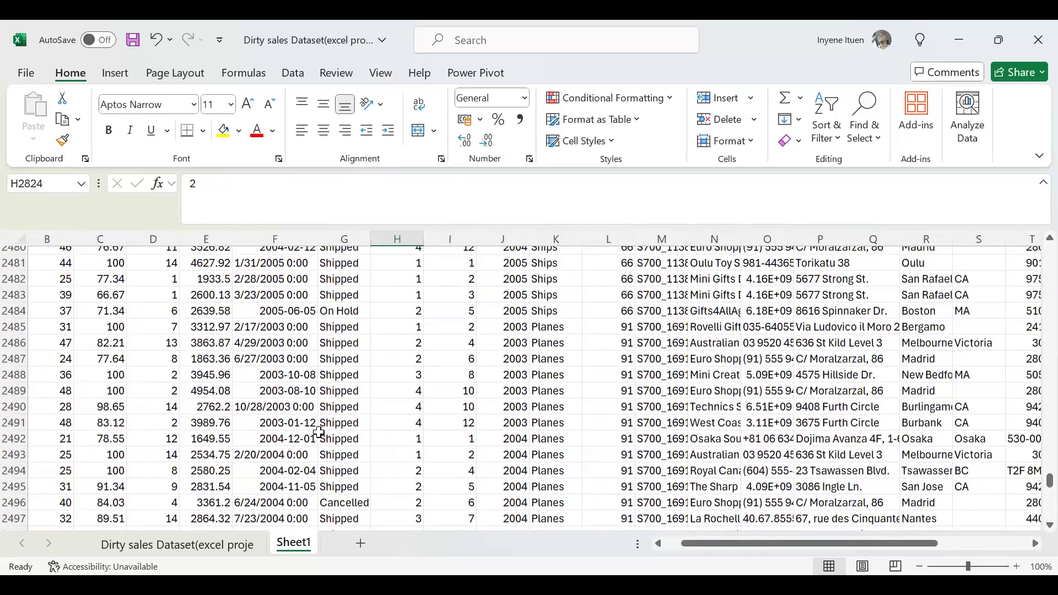
Examine the ORDERDATE entries in the rows above 2497 for text dates that still include a time.
{"action": "scroll", "coordinate": [319, 433], "scroll_direction": "up", "scroll_amount": 20}
{"action": "scroll", "coordinate": [319, 433], "scroll_direction": "up", "scroll_amount": 9}
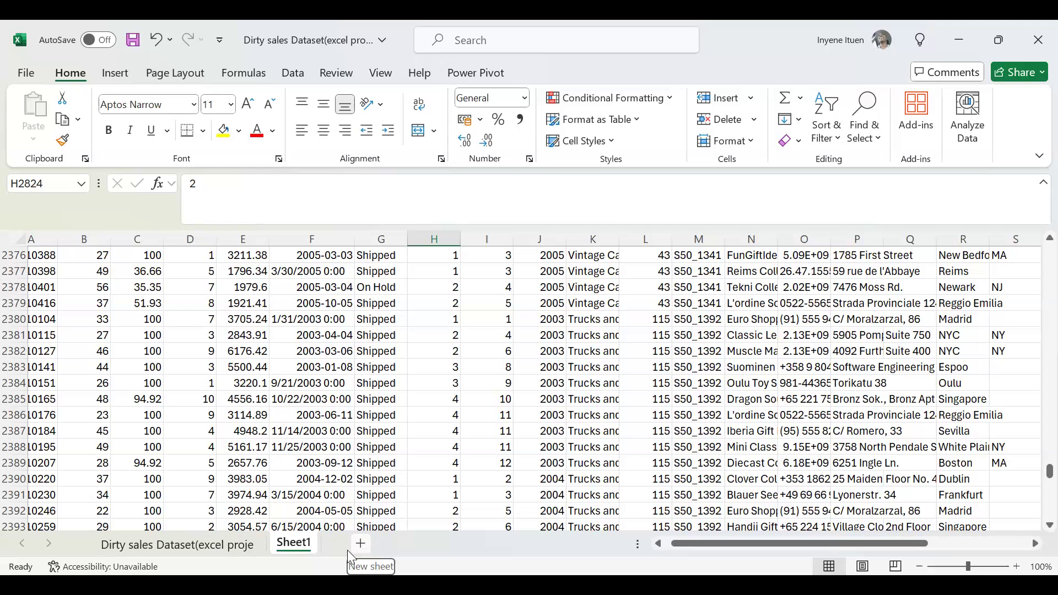
{"action": "scroll", "coordinate": [348, 550], "scroll_direction": "right", "scroll_amount": 1}
{"action": "scroll", "coordinate": [348, 550], "scroll_direction": "left", "scroll_amount": 1}
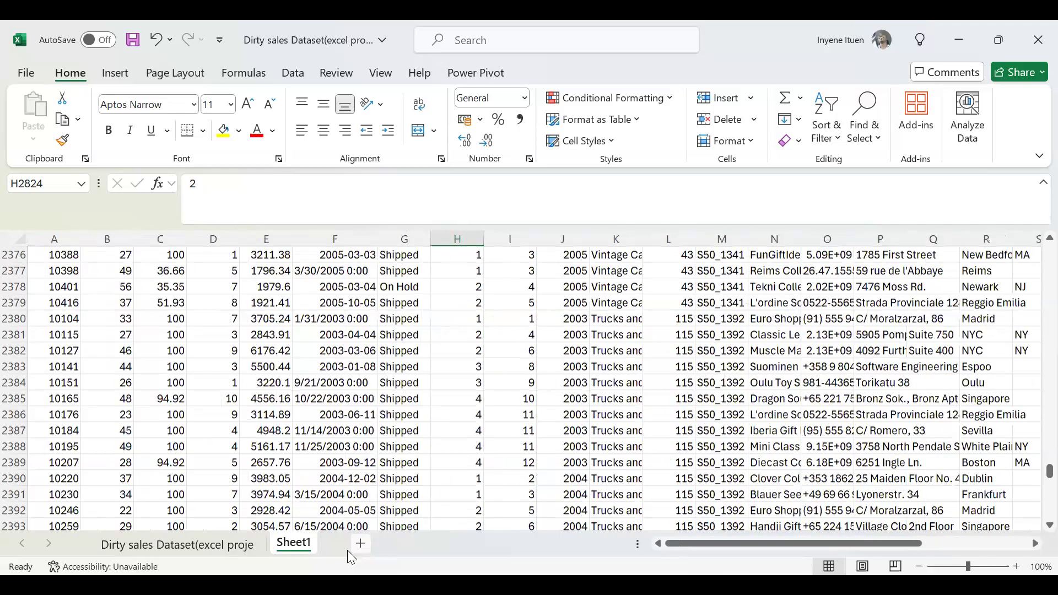
{"action": "scroll", "coordinate": [347, 550], "scroll_direction": "up", "scroll_amount": 10}
{"action": "scroll", "coordinate": [348, 550], "scroll_direction": "up", "scroll_amount": 2}
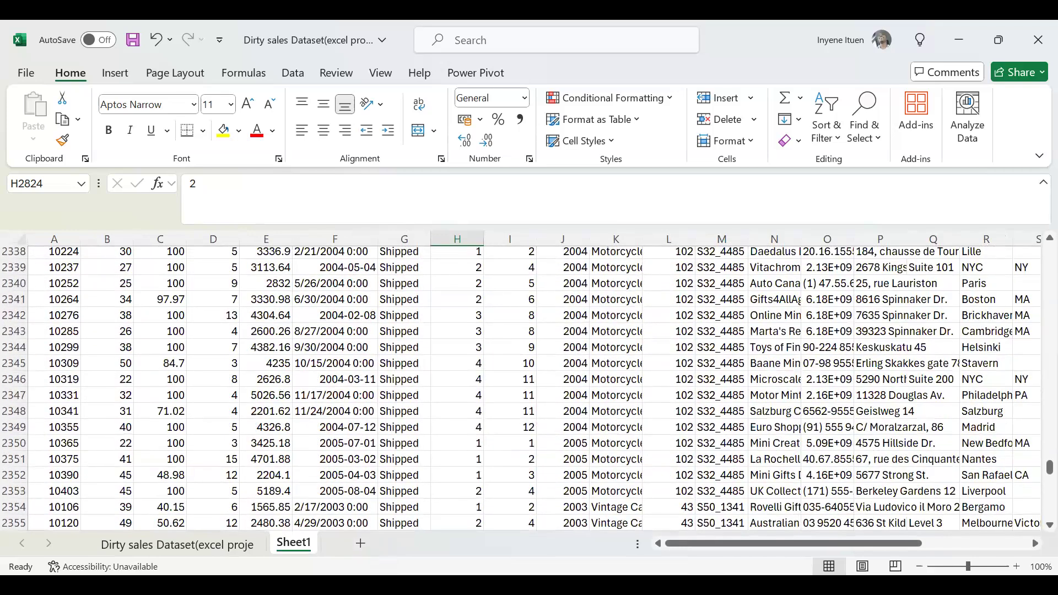
{"action": "key", "text": "alt+Tab"}
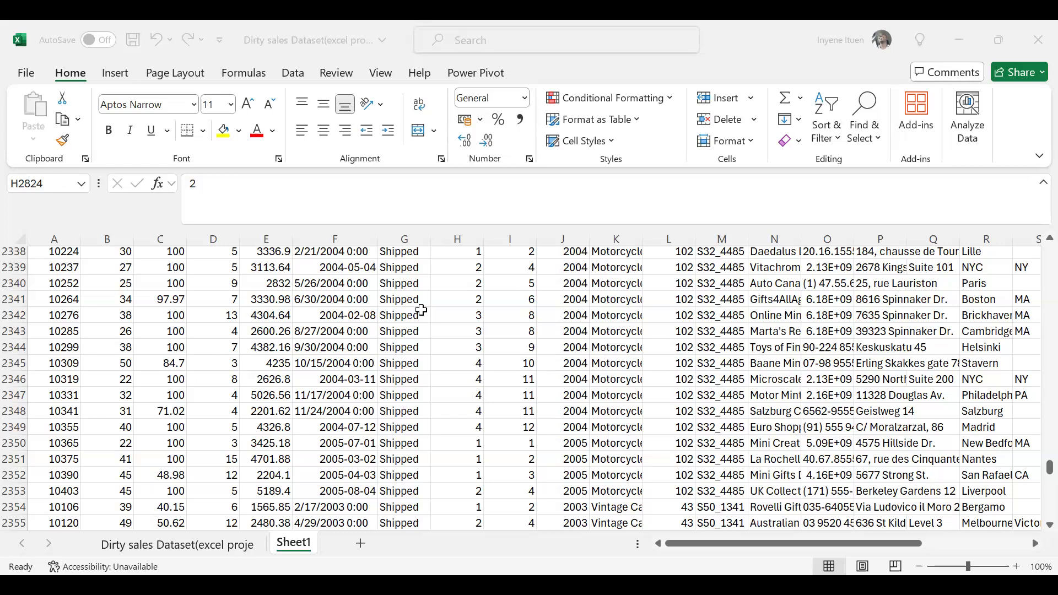
{"action": "scroll", "coordinate": [403, 374], "scroll_direction": "down", "scroll_amount": 6}
{"action": "scroll", "coordinate": [402, 373], "scroll_direction": "up", "scroll_amount": 20}
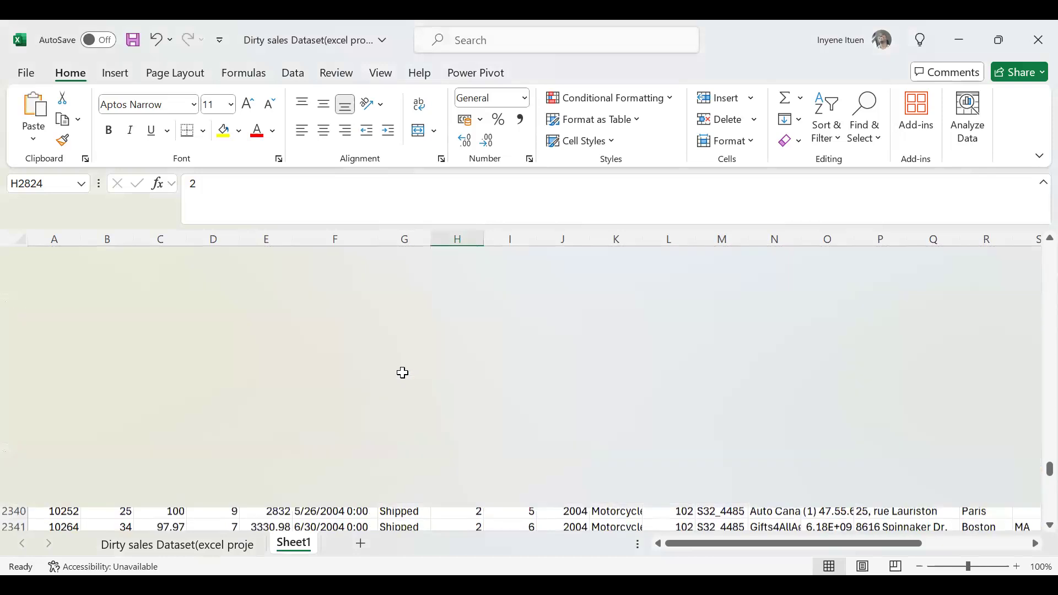
{"action": "scroll", "coordinate": [880, 429], "scroll_direction": "up", "scroll_amount": 14}
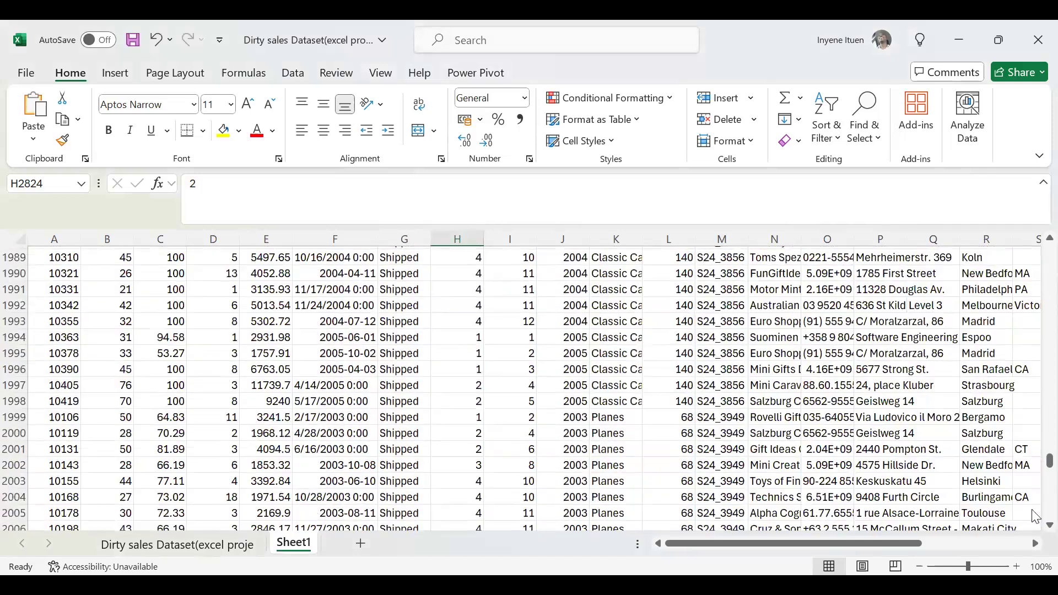
Insert a blank column between ORDERDATE and STATUS in Sheet1.
{"action": "left_click", "coordinate": [1049, 445]}
{"action": "left_click_drag", "start_coordinate": [1049, 435], "coordinate": [1034, 157]}
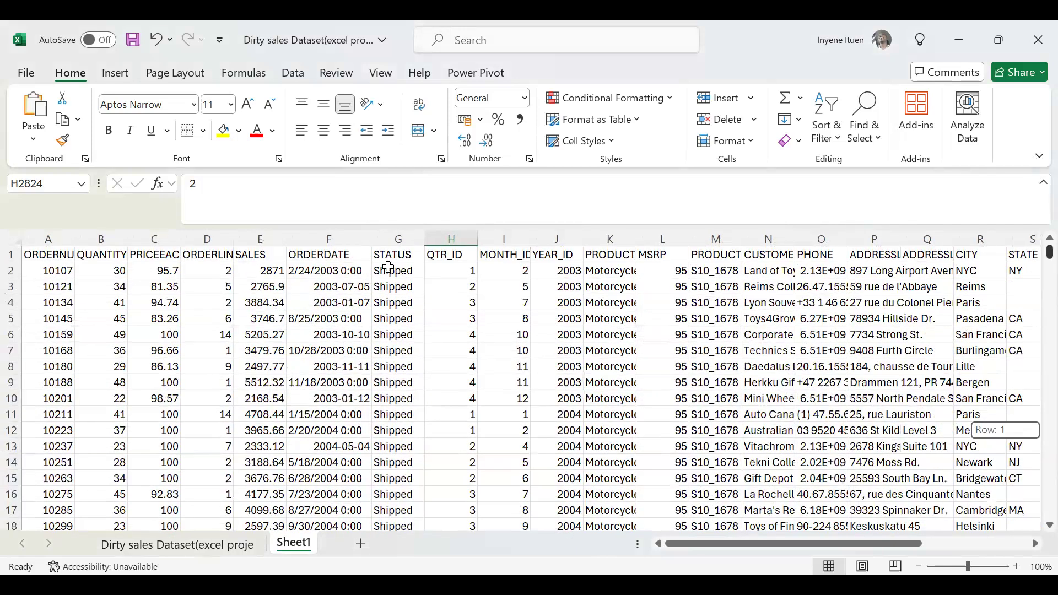
{"action": "left_click", "coordinate": [398, 238]}
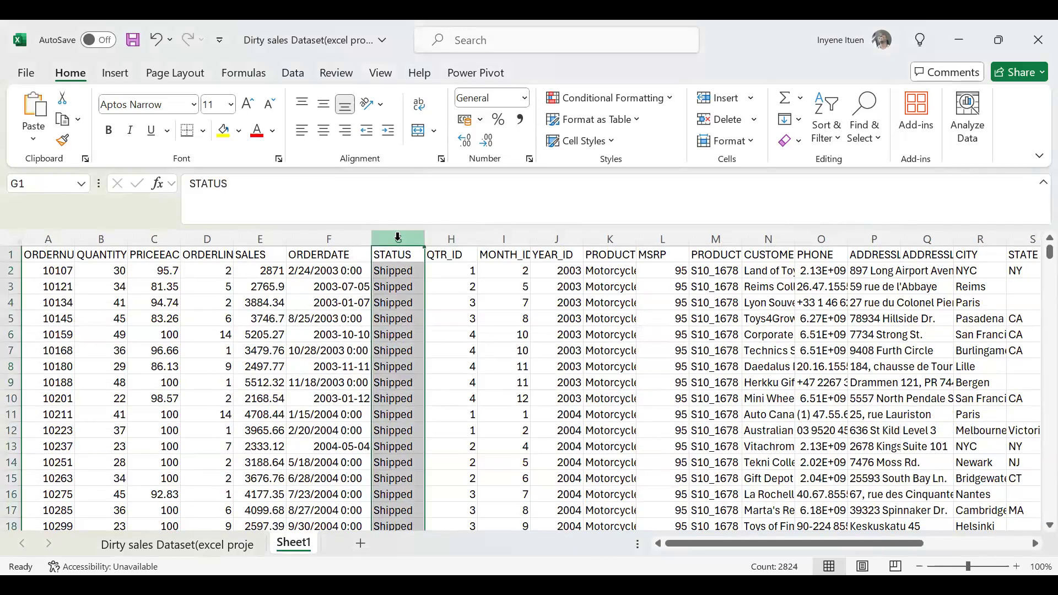
{"action": "right_click", "coordinate": [398, 239]}
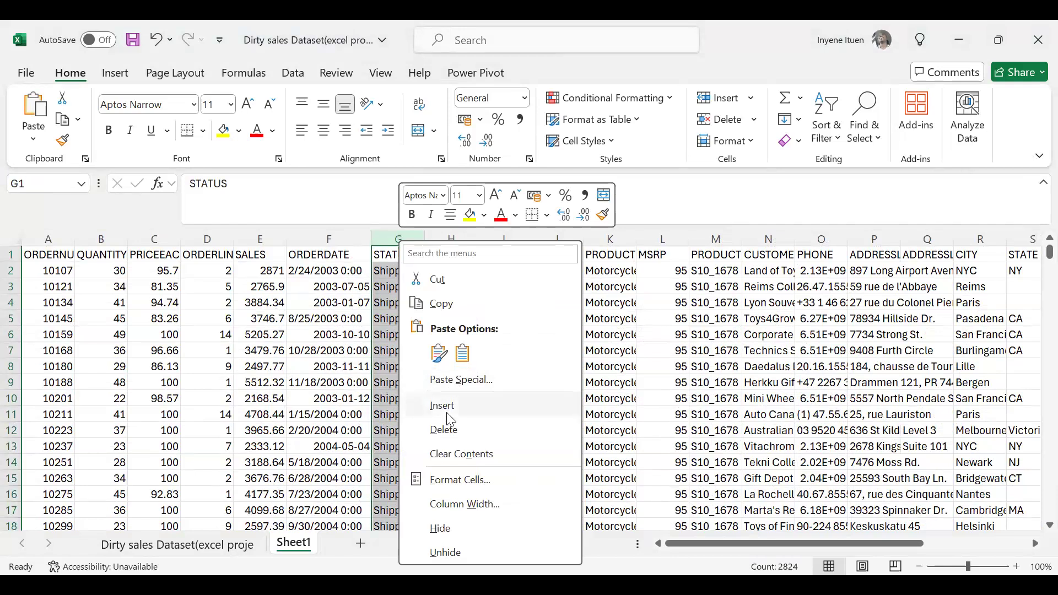
{"action": "left_click", "coordinate": [444, 407]}
Try pasting the copied DATEVALUE(date_text expression into G2 of the blank column, and clear it again.
{"action": "left_click", "coordinate": [411, 269]}
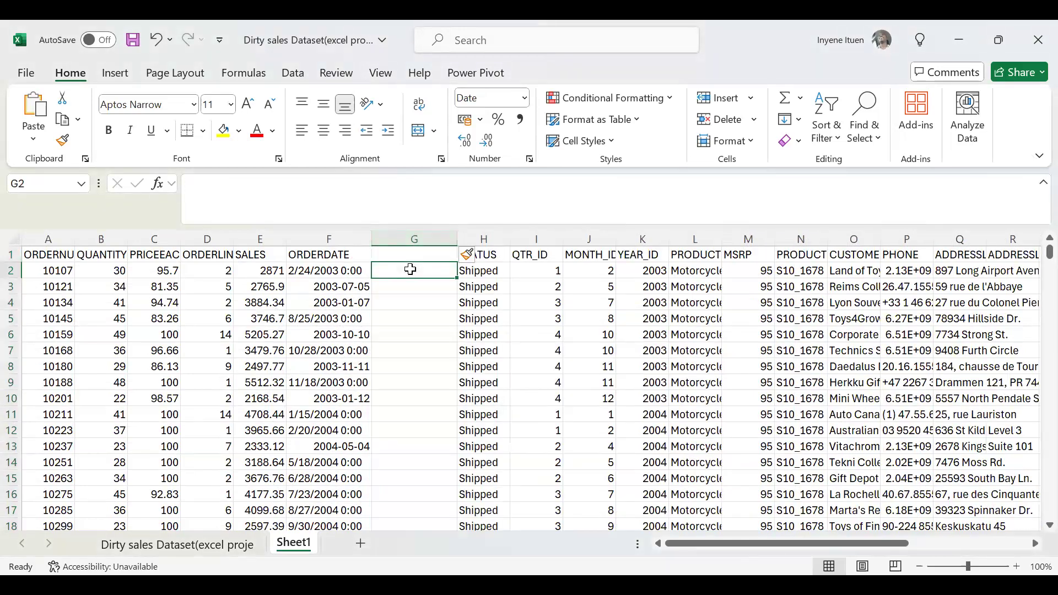
{"action": "type", "text": "DATEVALUE(date_text"}
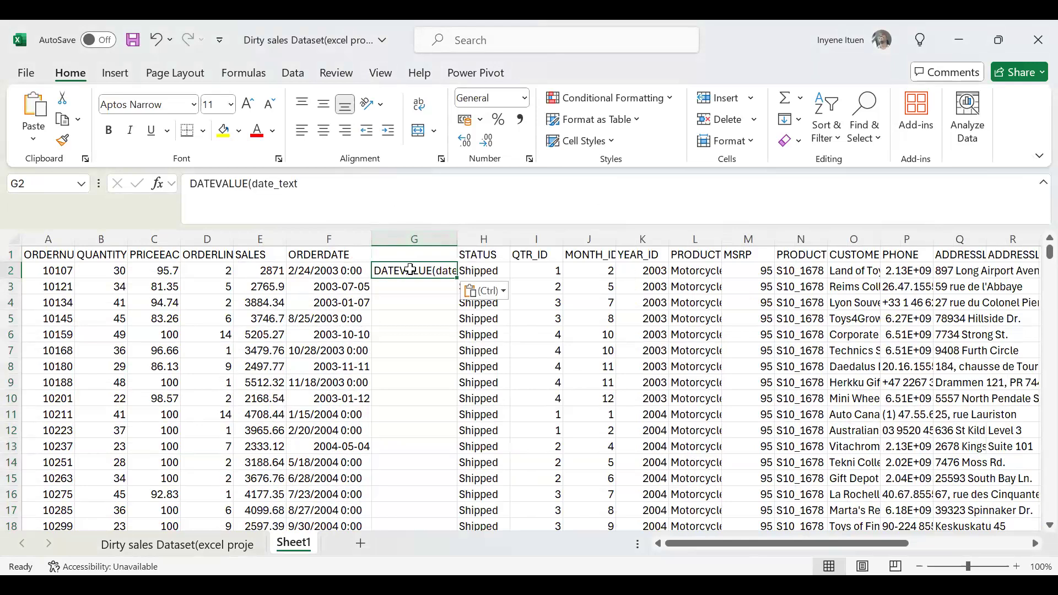
{"action": "left_click", "coordinate": [306, 184]}
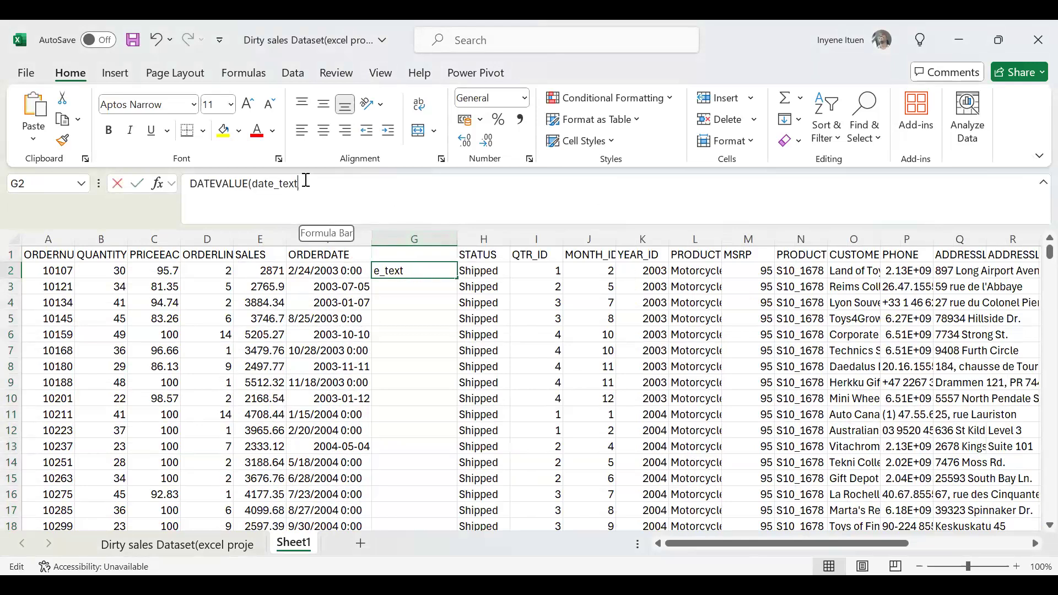
{"action": "type", "text": ")"}
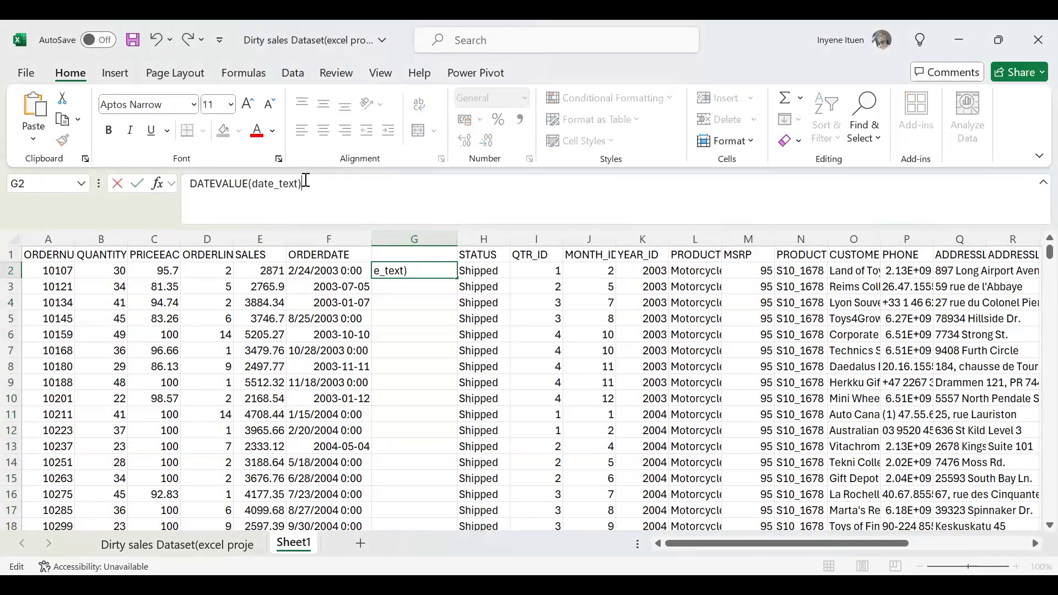
{"action": "key", "text": "BackSpace"}
{"action": "key", "text": "BackSpace"}
{"action": "key", "text": "BackSpace"}
{"action": "key", "text": "BackSpace"}
{"action": "key", "text": "BackSpace"}
{"action": "key", "text": "BackSpace"}
{"action": "key", "text": "BackSpace"}
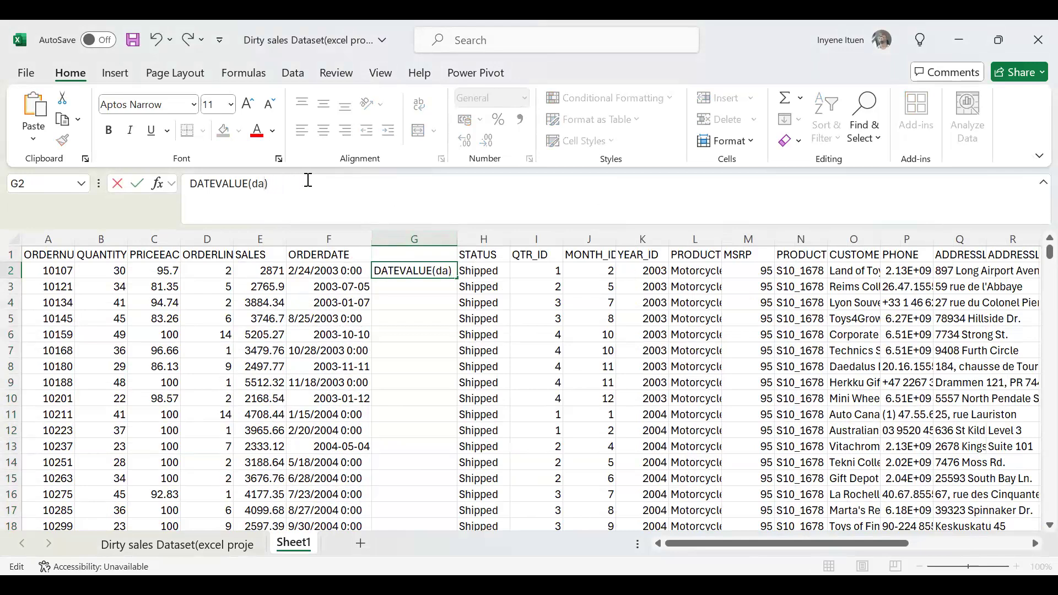
{"action": "left_click_drag", "start_coordinate": [302, 184], "coordinate": [181, 191]}
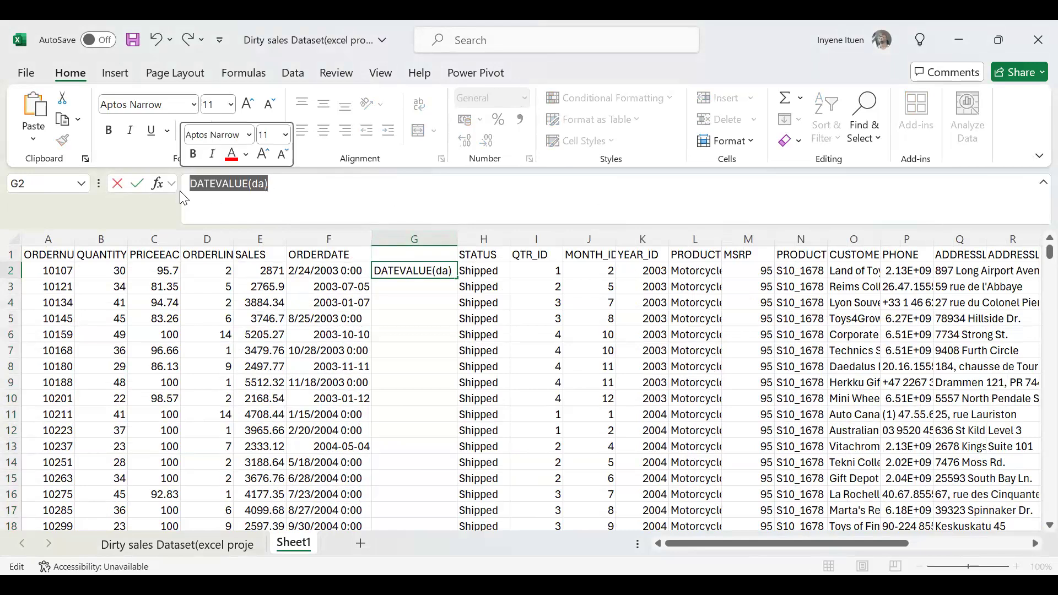
{"action": "key", "text": "BackSpace"}
Enter the formula =DATEVALUE(F2) in G2 to convert the first ORDERDATE entry.
{"action": "type", "text": "=DATEVALUE(date_text"}
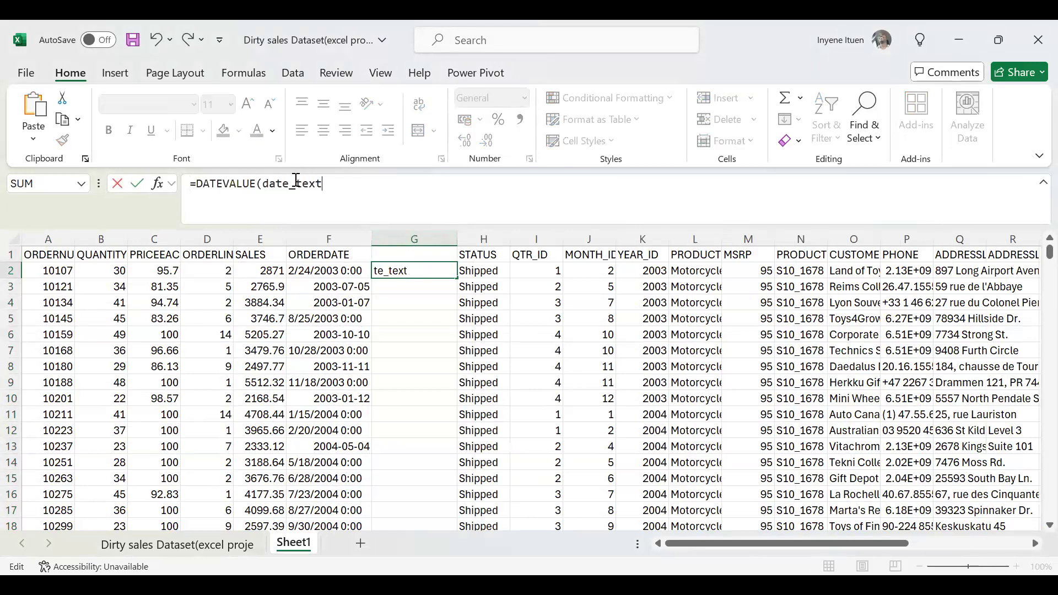
{"action": "double_click", "coordinate": [319, 183]}
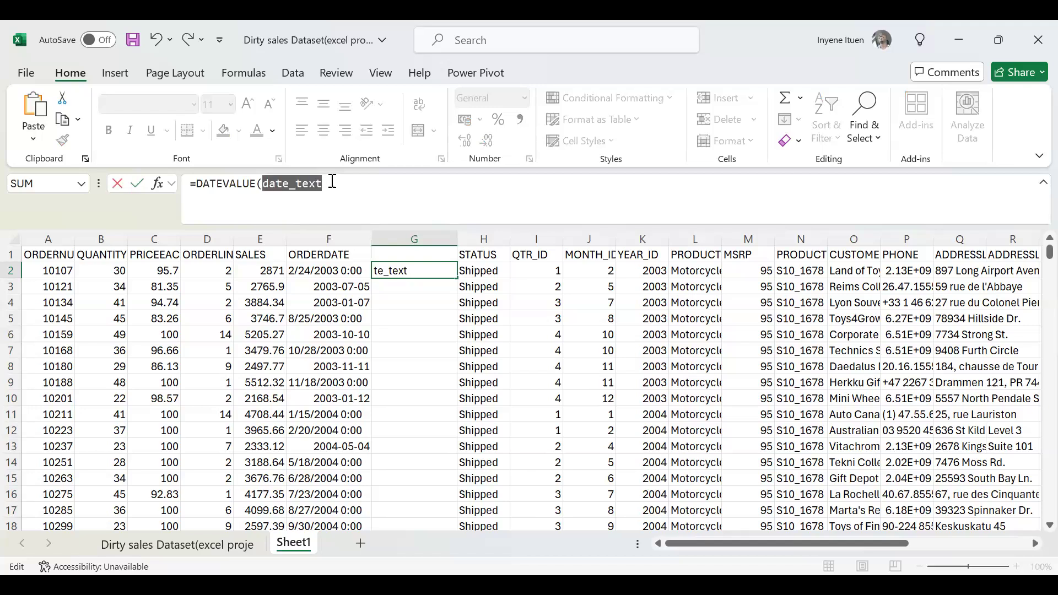
{"action": "type", "text": "F2"}
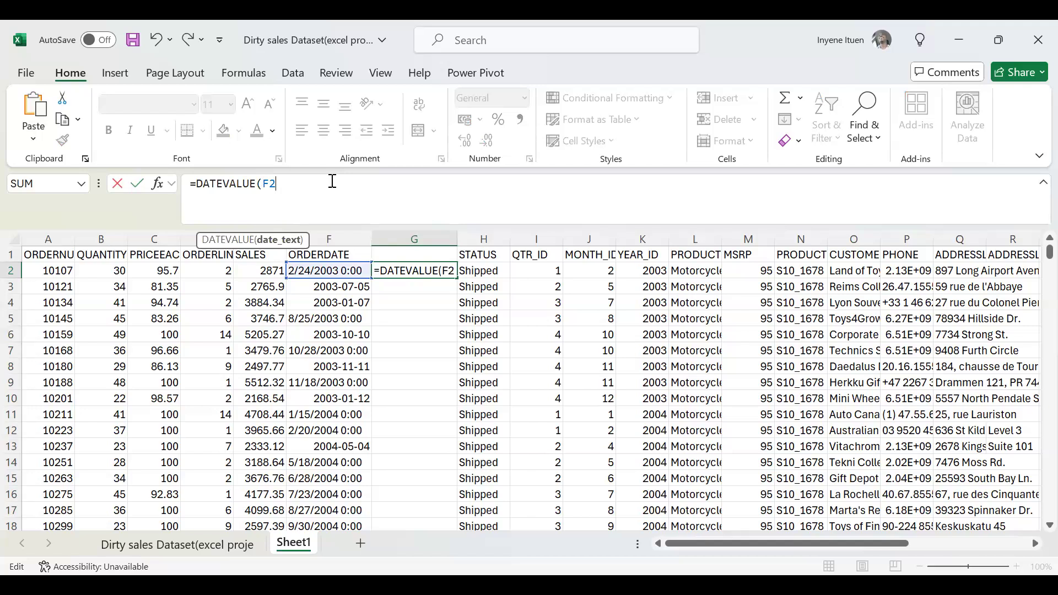
{"action": "type", "text": ")"}
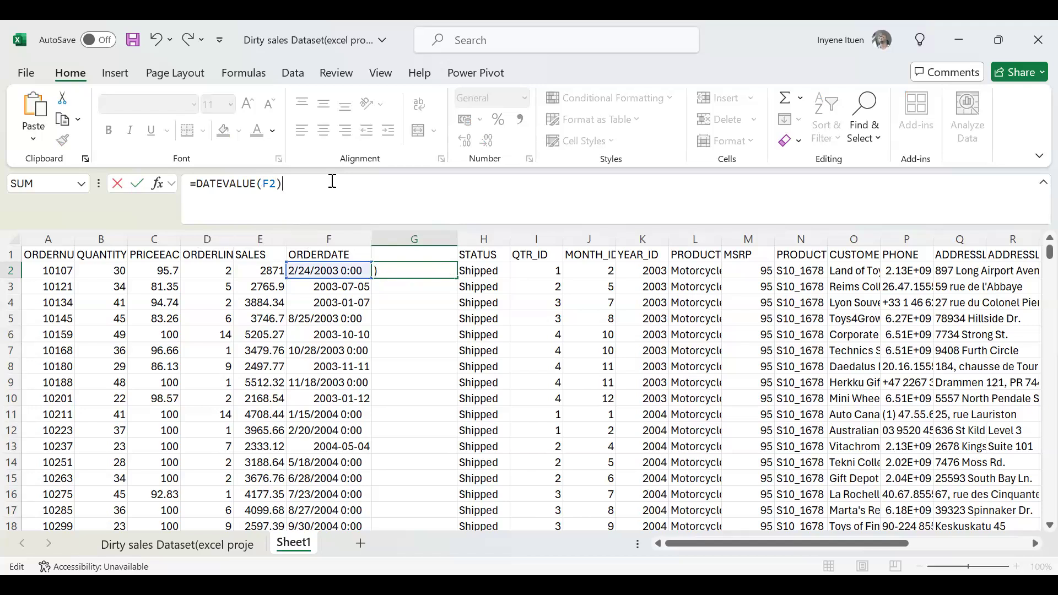
{"action": "key", "text": "Return"}
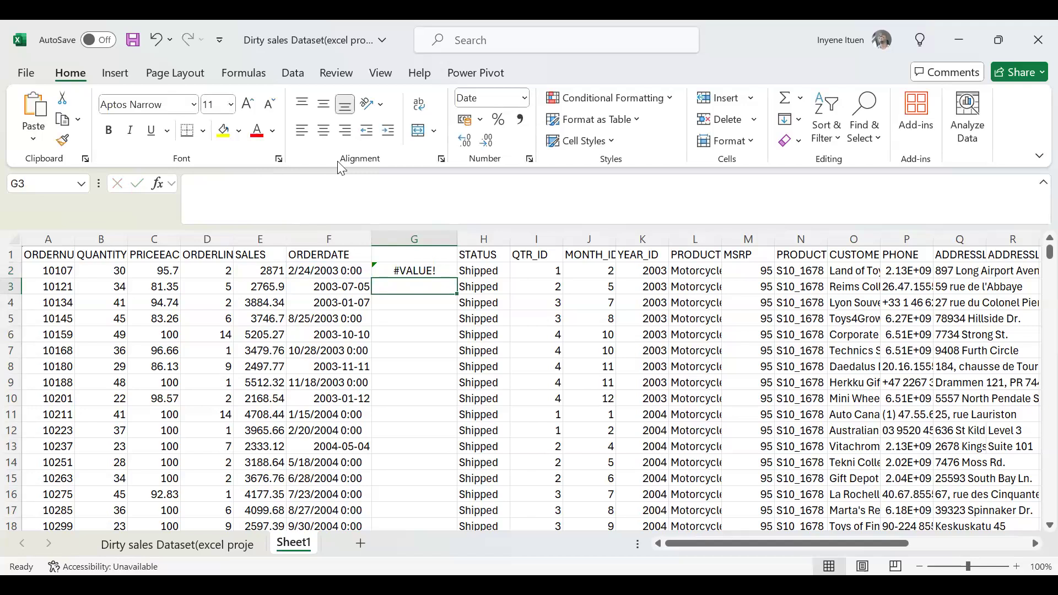
Rebuild the DATEVALUE formula in G2, replacing its argument with a fresh reference to ORDERDATE cell F2.
{"action": "left_click", "coordinate": [406, 271]}
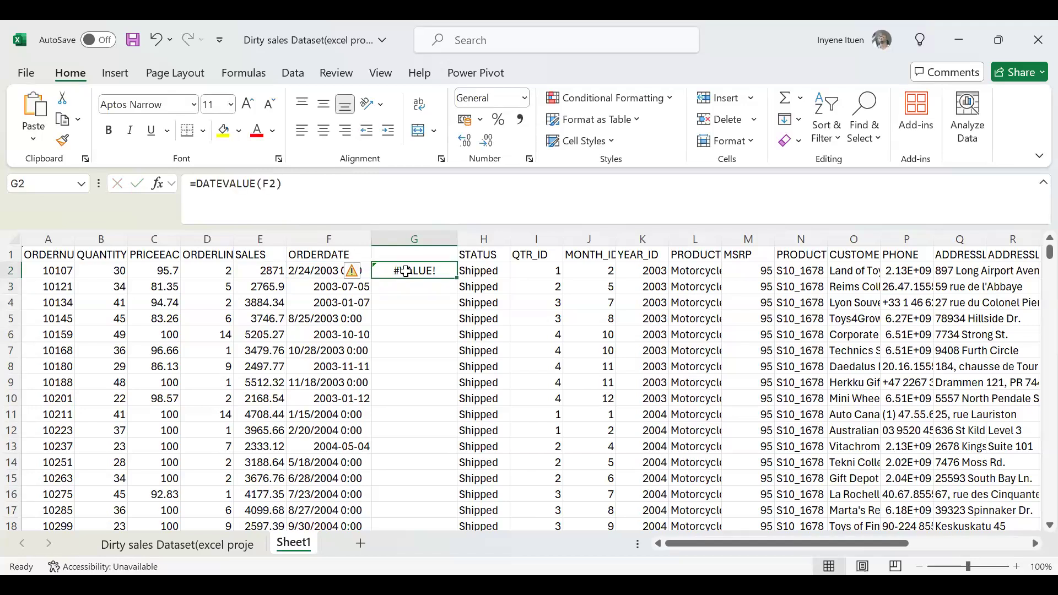
{"action": "left_click", "coordinate": [289, 183]}
{"action": "left_click", "coordinate": [261, 184], "text": "shift"}
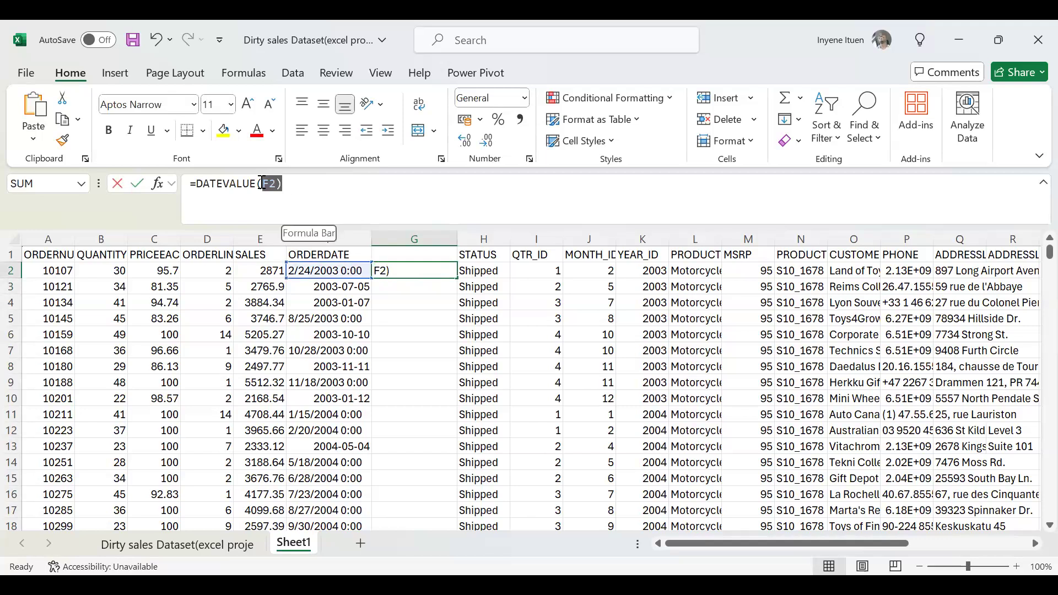
{"action": "left_click", "coordinate": [258, 184], "text": "shift"}
{"action": "key", "text": "BackSpace"}
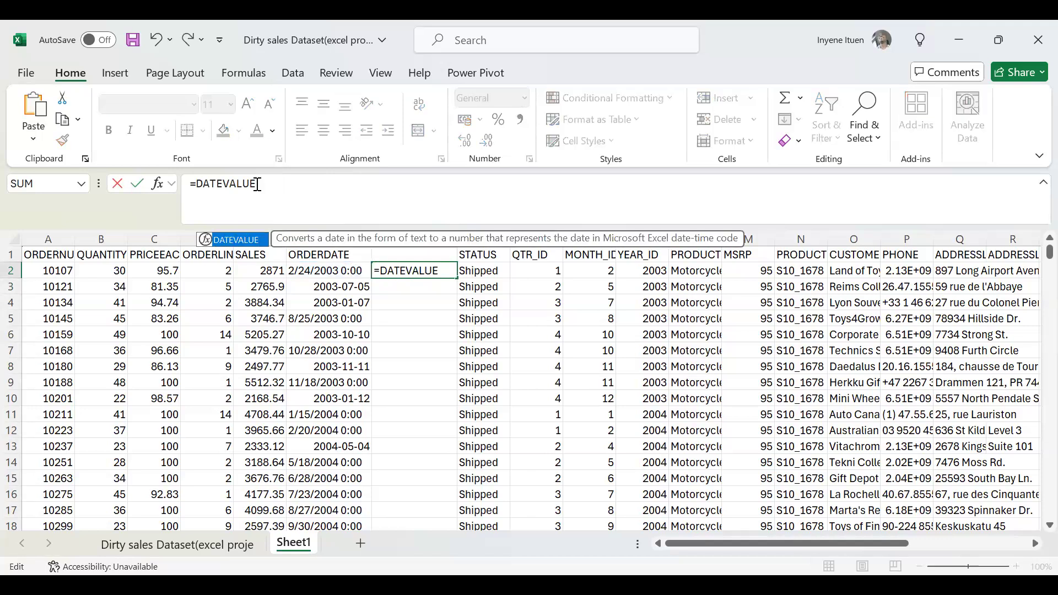
{"action": "type", "text": "("}
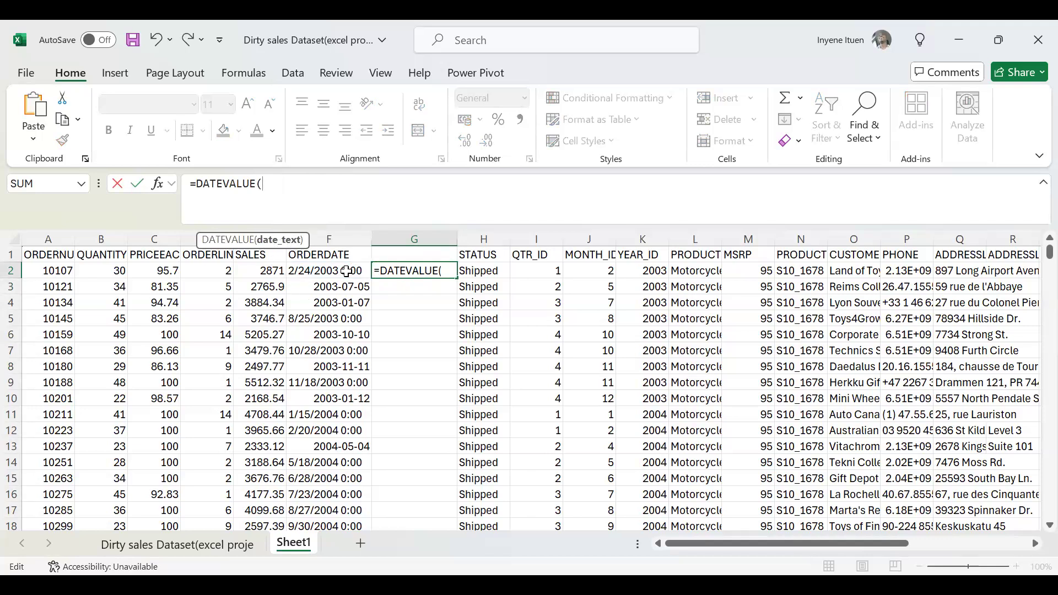
{"action": "left_click", "coordinate": [320, 268]}
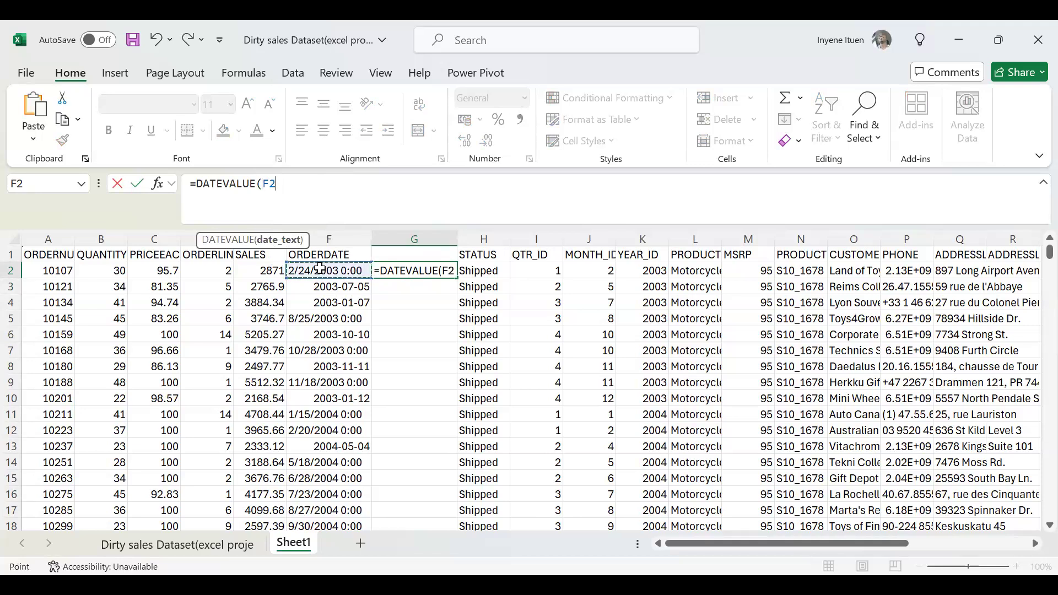
{"action": "type", "text": ")"}
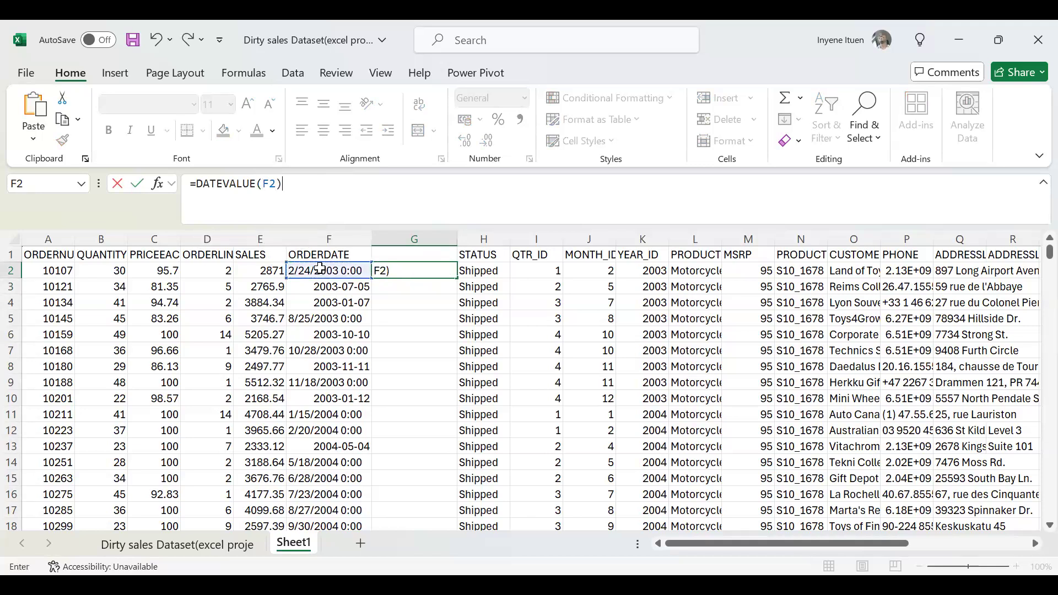
{"action": "key", "text": "Return"}
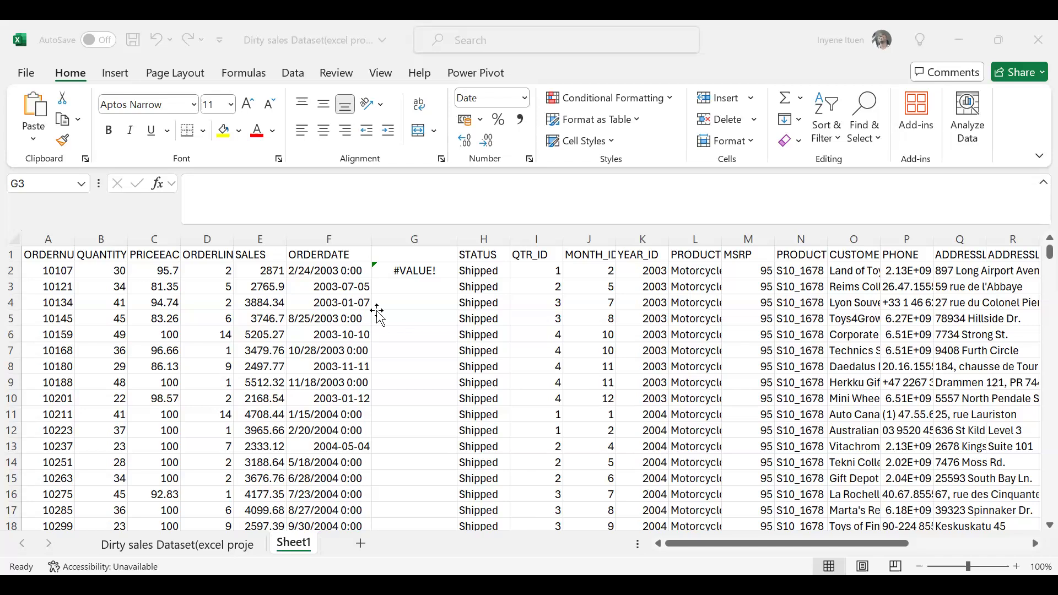
Delete helper column G with the DATEVALUE formula from Sheet1.
{"action": "left_click", "coordinate": [404, 229]}
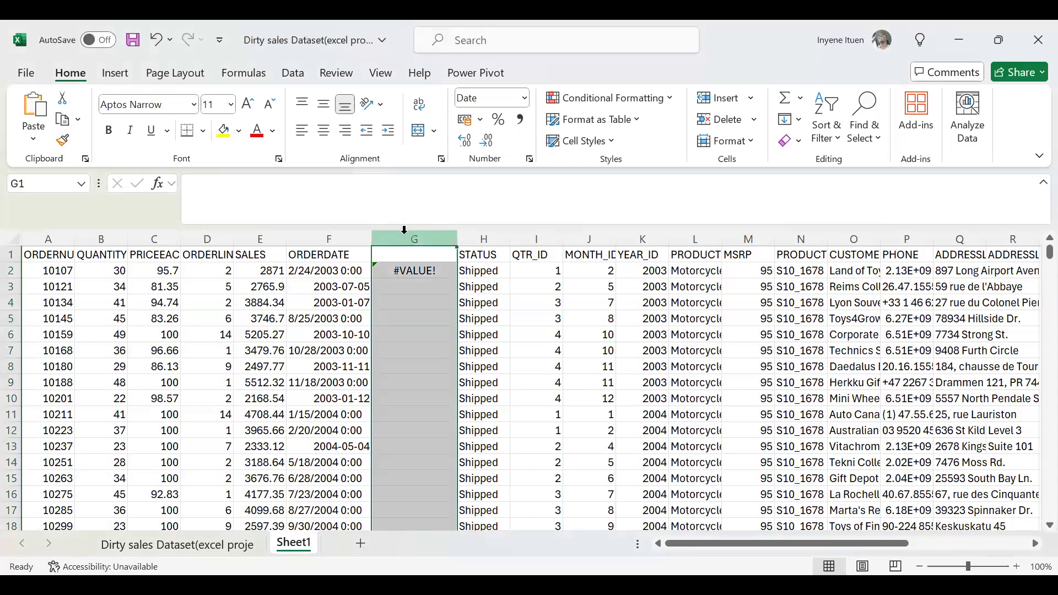
{"action": "right_click", "coordinate": [404, 231]}
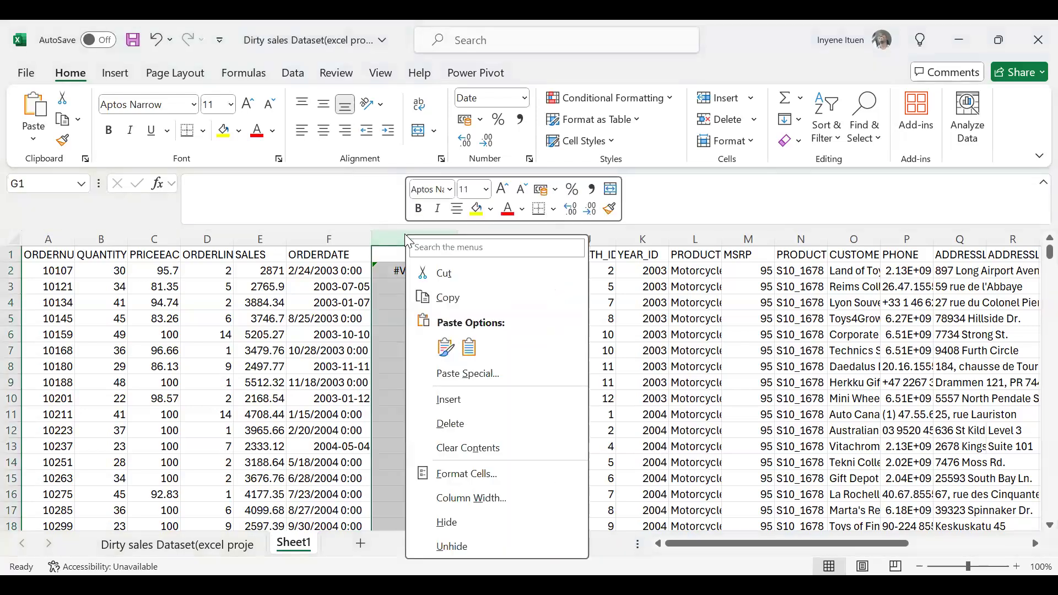
{"action": "left_click", "coordinate": [461, 424]}
Create a PivotTable from the range Sheet1!$A$1:$Y$2824 on a new worksheet.
{"action": "left_click", "coordinate": [329, 366]}
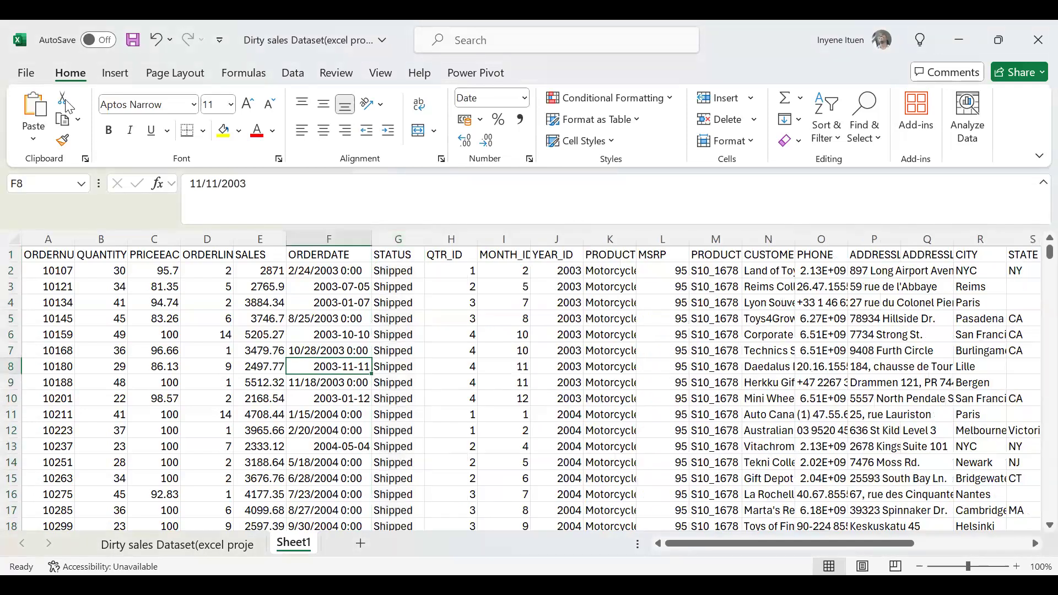
{"action": "left_click", "coordinate": [115, 73]}
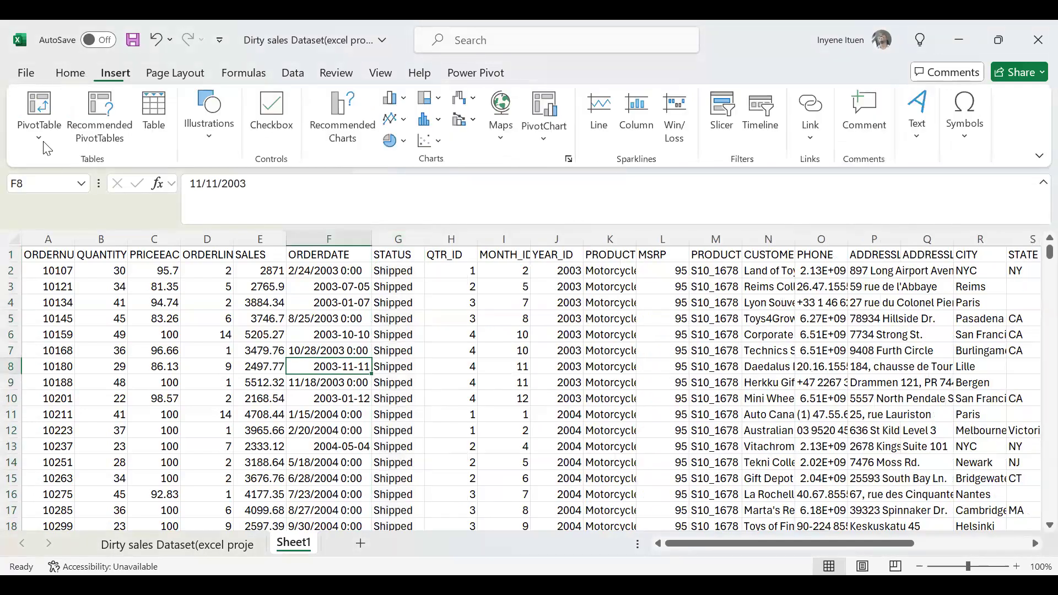
{"action": "left_click", "coordinate": [46, 135]}
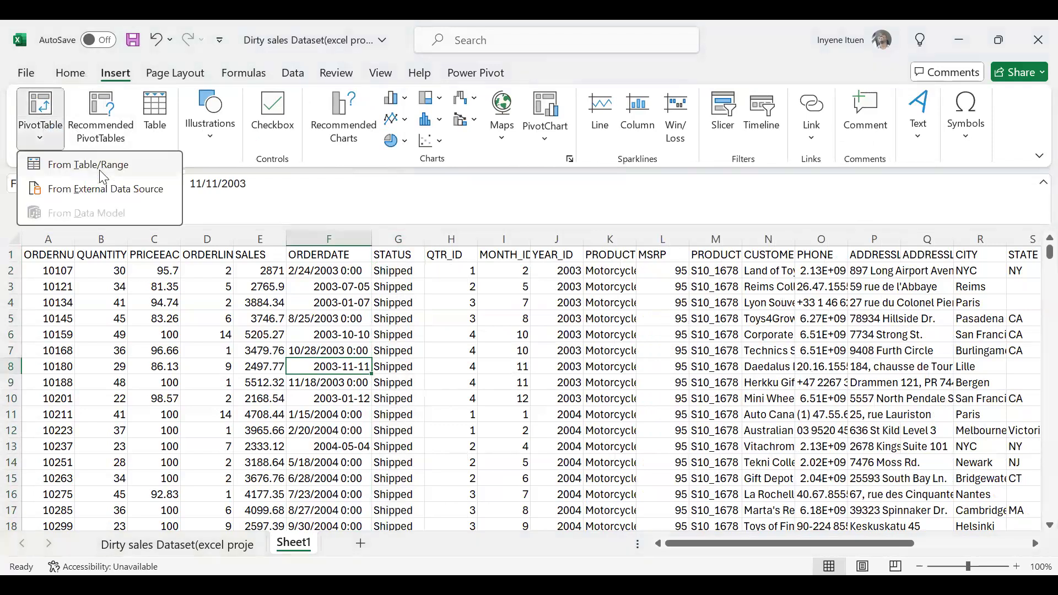
{"action": "left_click", "coordinate": [99, 175]}
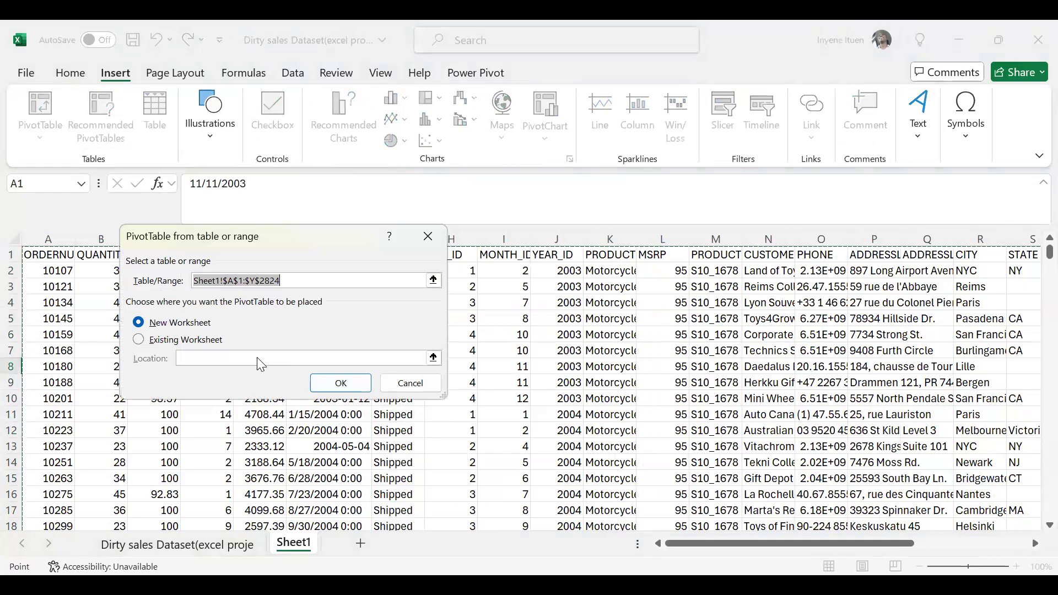
{"action": "left_click", "coordinate": [339, 390]}
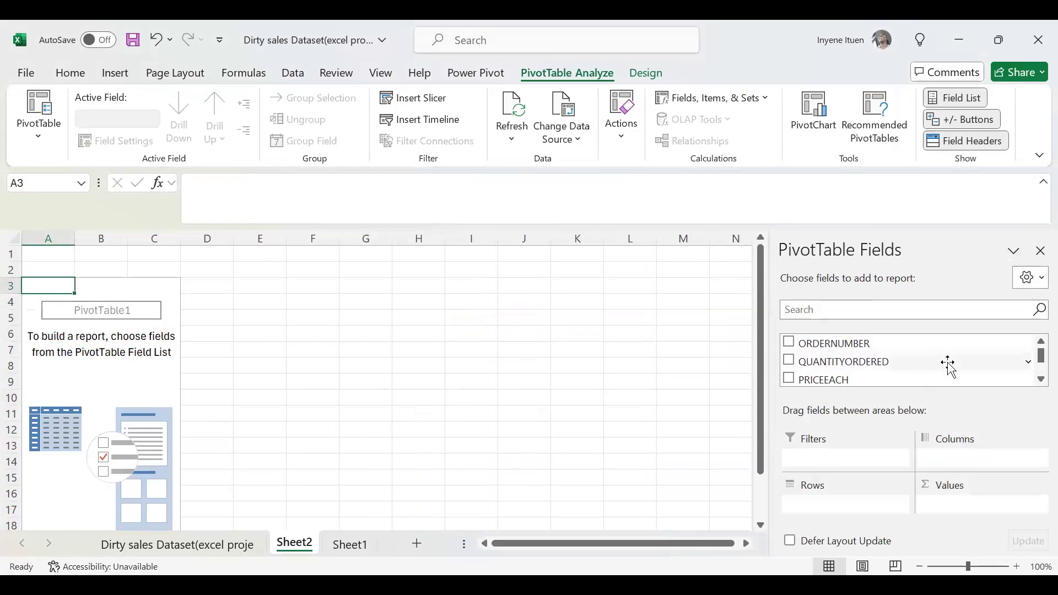
Look through the PivotTable's complete list of available fields, from ORDERNUMBER to DEALSIZE.
{"action": "left_click", "coordinate": [1032, 378]}
{"action": "left_click", "coordinate": [1033, 378]}
{"action": "left_click", "coordinate": [1033, 378]}
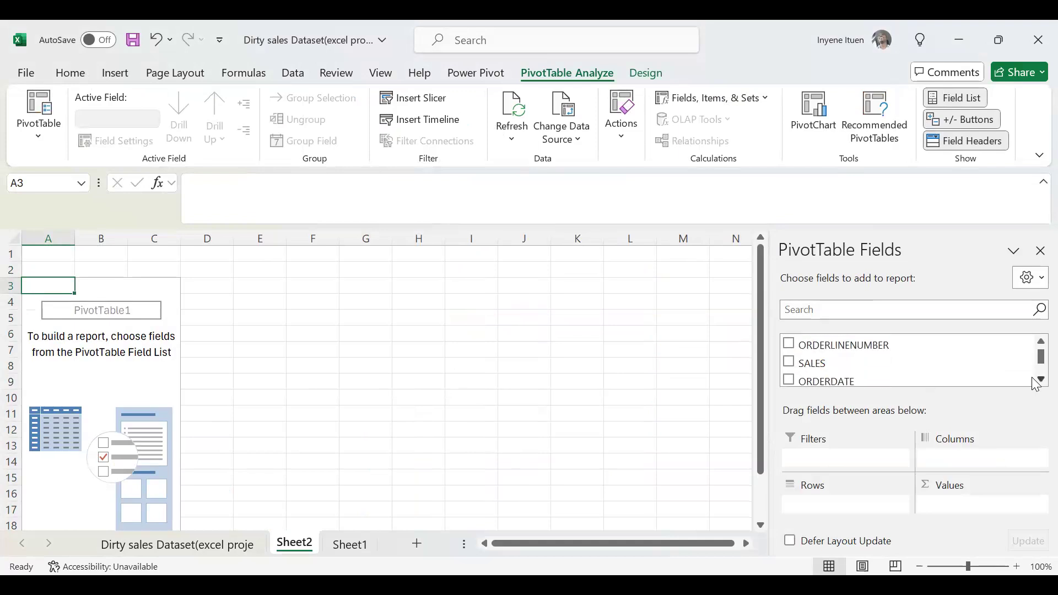
{"action": "left_click", "coordinate": [1033, 378]}
{"action": "left_click", "coordinate": [1033, 378]}
{"action": "left_click", "coordinate": [1033, 378]}
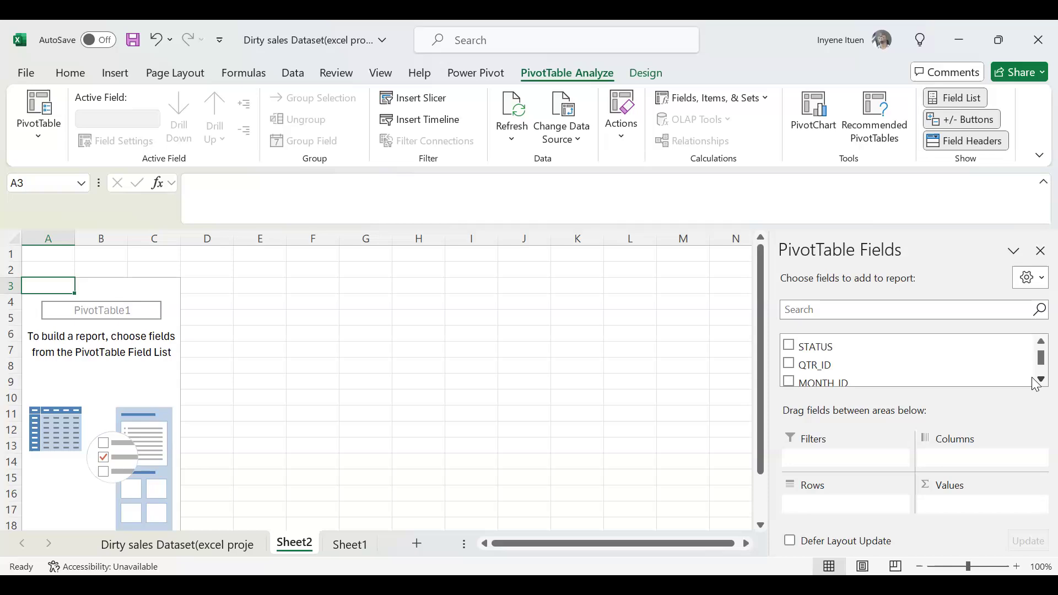
{"action": "left_click", "coordinate": [1035, 380]}
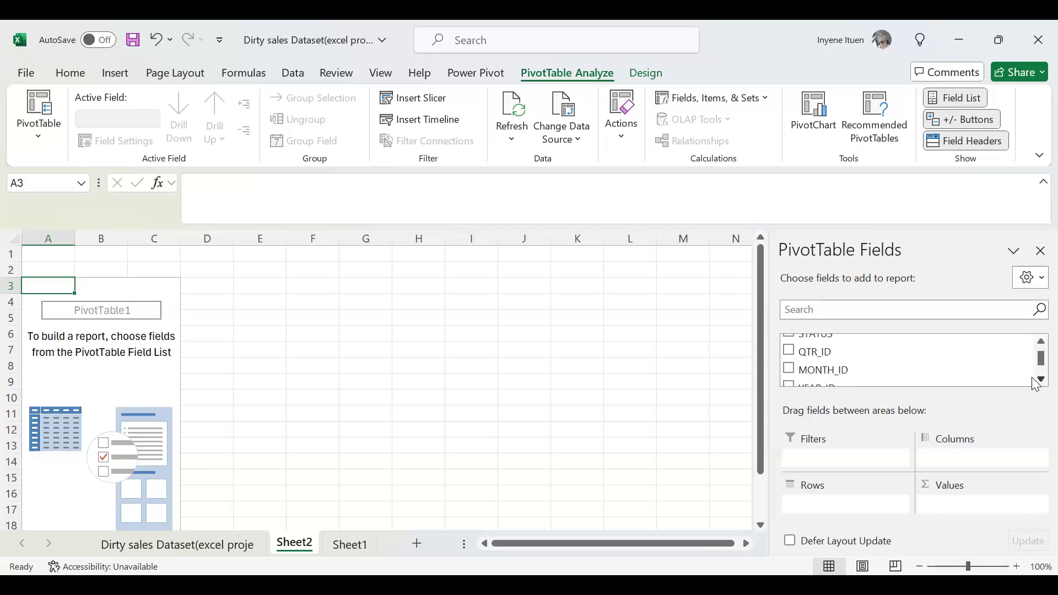
{"action": "left_click", "coordinate": [1035, 380]}
{"action": "left_click", "coordinate": [1035, 380]}
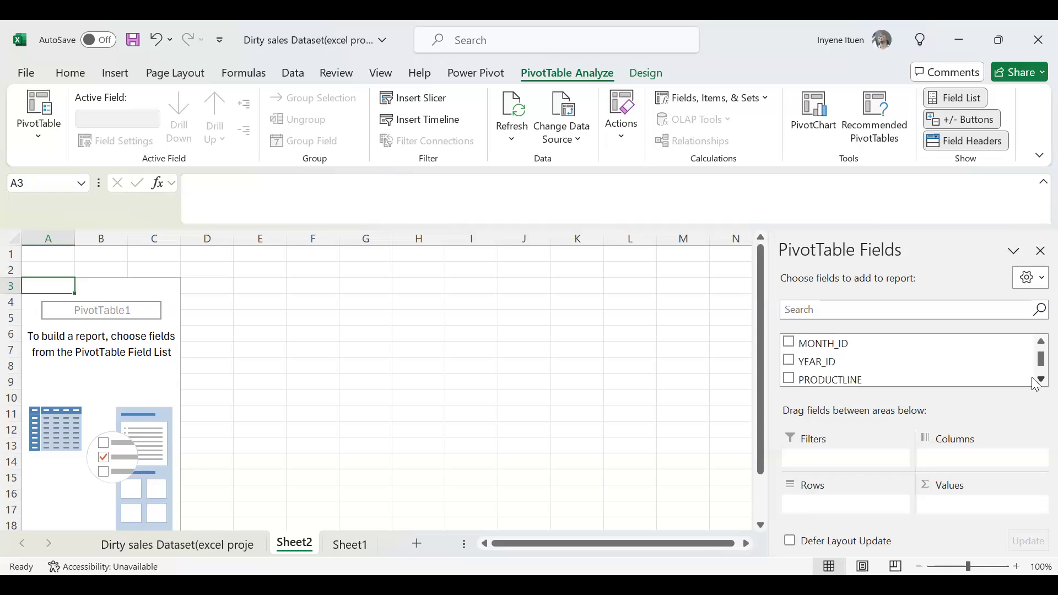
{"action": "left_click", "coordinate": [1036, 380]}
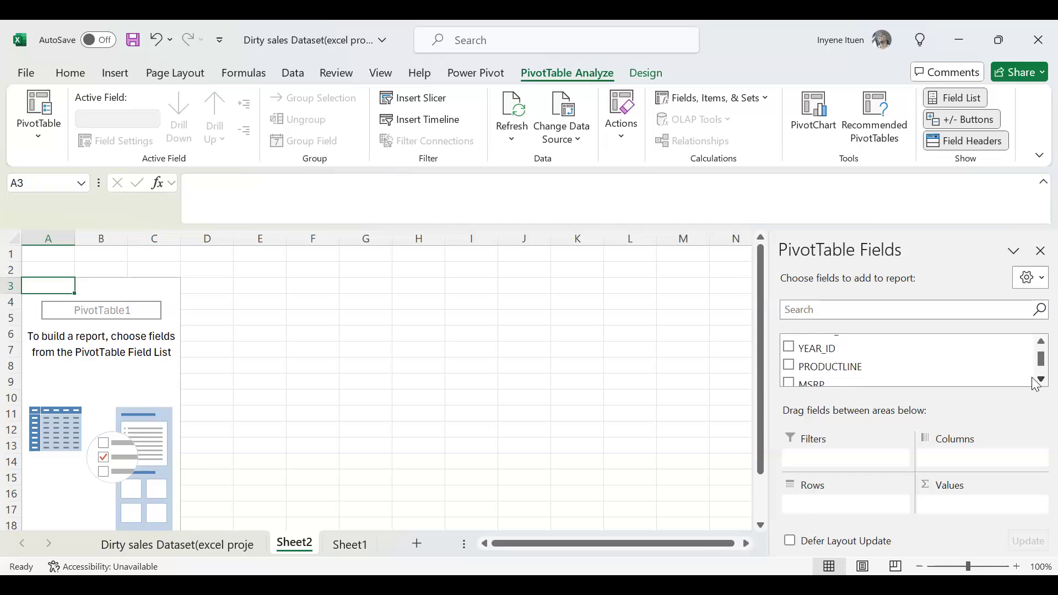
{"action": "left_click", "coordinate": [1036, 380]}
{"action": "left_click", "coordinate": [1034, 381]}
{"action": "left_click", "coordinate": [1034, 381]}
{"action": "left_click", "coordinate": [1036, 380]}
{"action": "left_click", "coordinate": [1035, 380]}
{"action": "left_click", "coordinate": [1035, 381]}
{"action": "left_click", "coordinate": [1036, 380]}
{"action": "left_click", "coordinate": [1035, 381]}
{"action": "left_click", "coordinate": [1036, 380]}
{"action": "left_click", "coordinate": [1036, 380]}
{"action": "left_click", "coordinate": [1036, 381]}
{"action": "left_click", "coordinate": [1035, 380]}
{"action": "left_click", "coordinate": [1035, 381]}
{"action": "left_click", "coordinate": [1036, 380]}
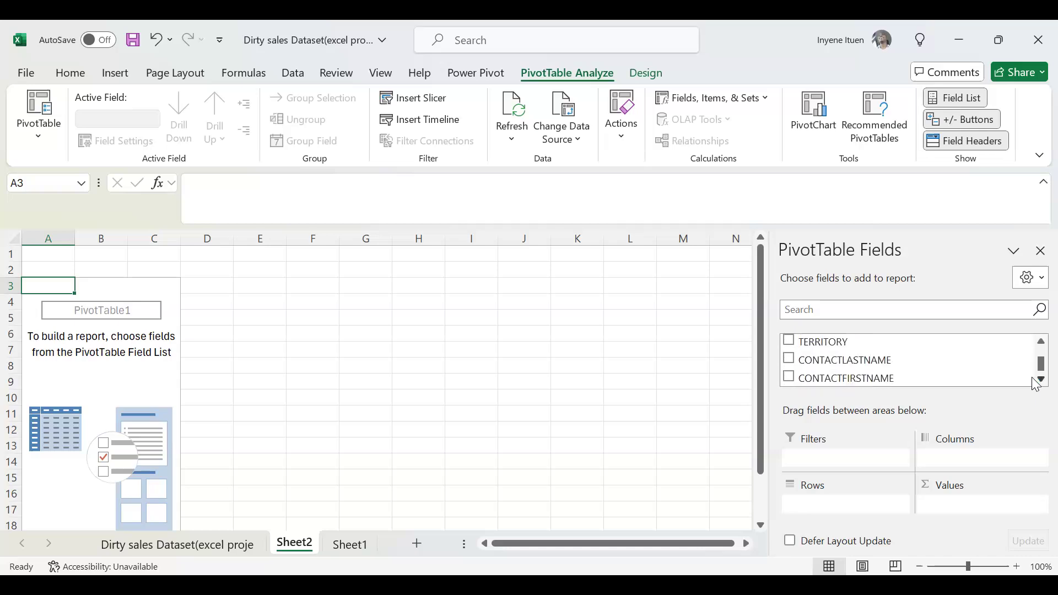
{"action": "left_click", "coordinate": [1036, 381]}
{"action": "left_click", "coordinate": [1036, 381]}
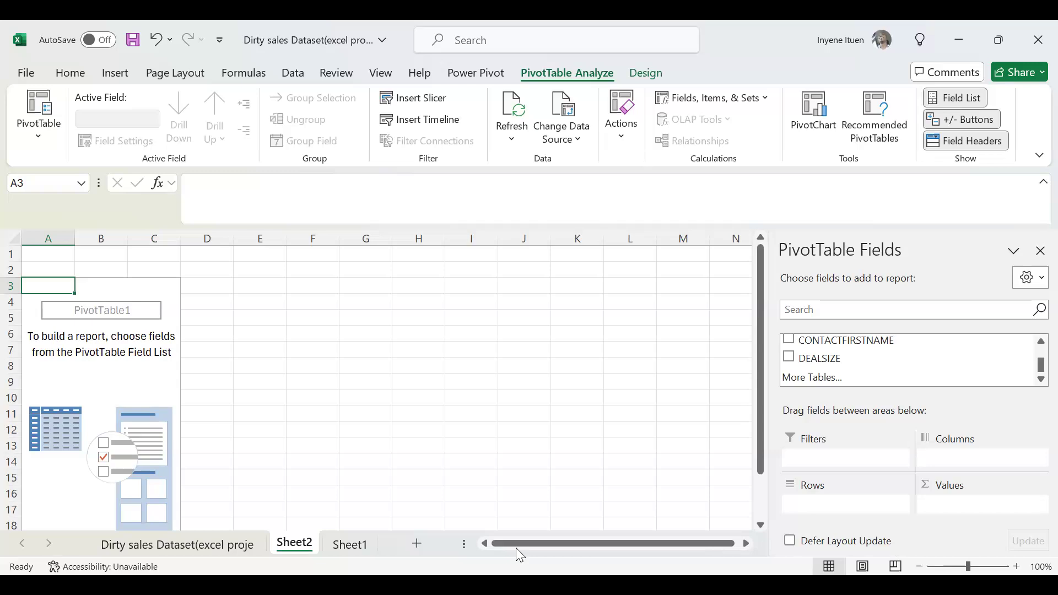
Return to the Dirty sales Dataset sheet and fit the PRODUCTLINE and CUSTOMERNAME columns to their contents.
{"action": "left_click", "coordinate": [182, 547]}
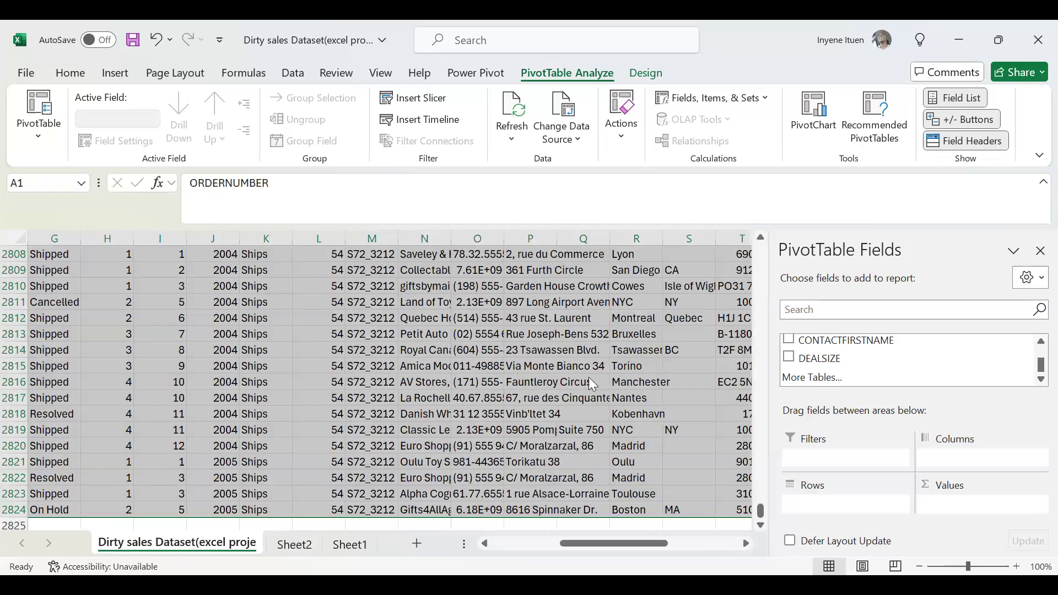
{"action": "left_click", "coordinate": [884, 414]}
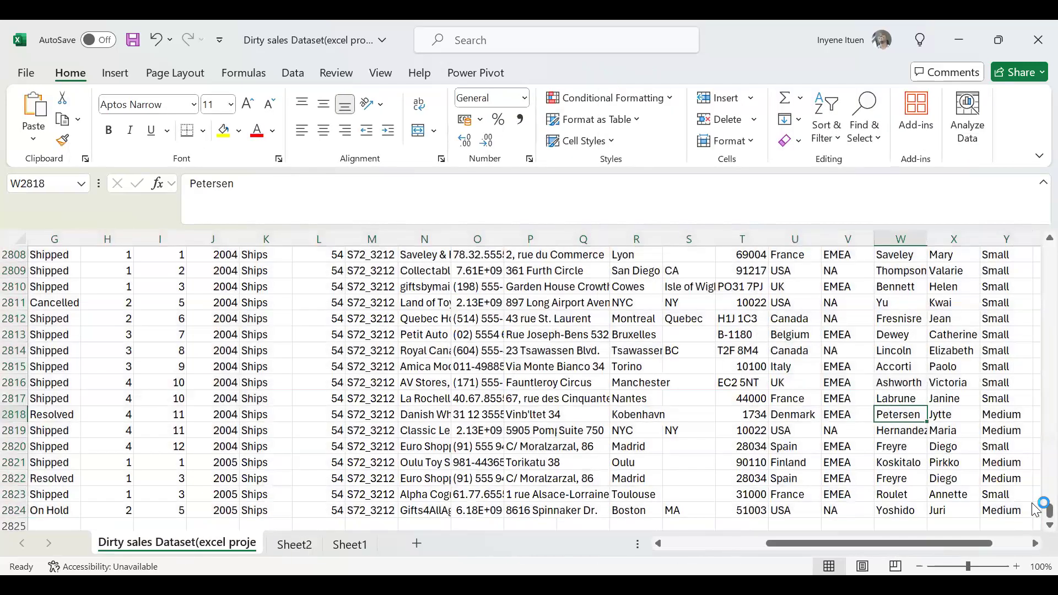
{"action": "left_click_drag", "start_coordinate": [1049, 511], "coordinate": [1049, 224]}
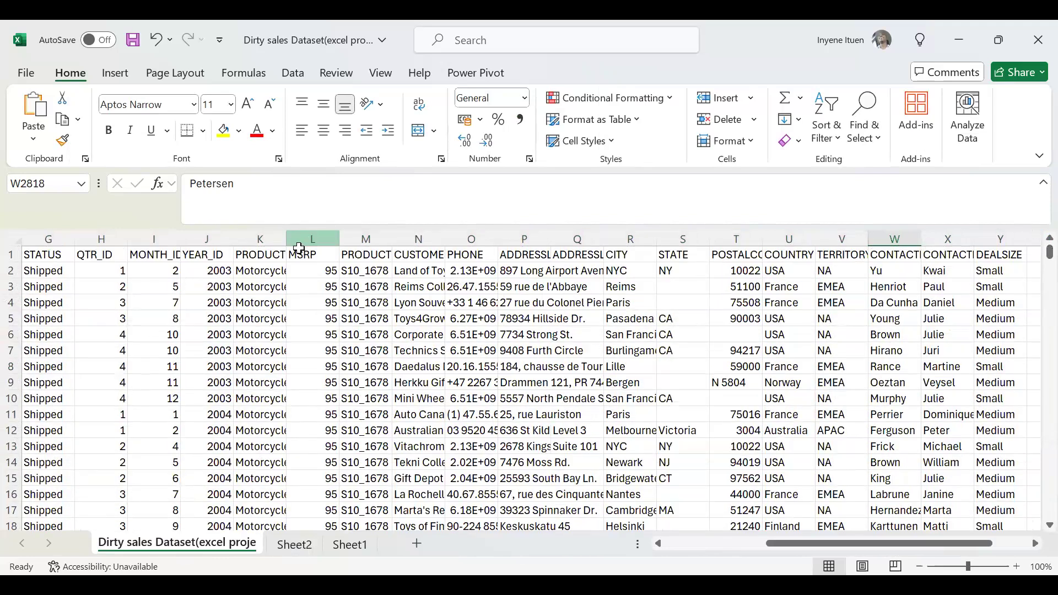
{"action": "double_click", "coordinate": [286, 235]}
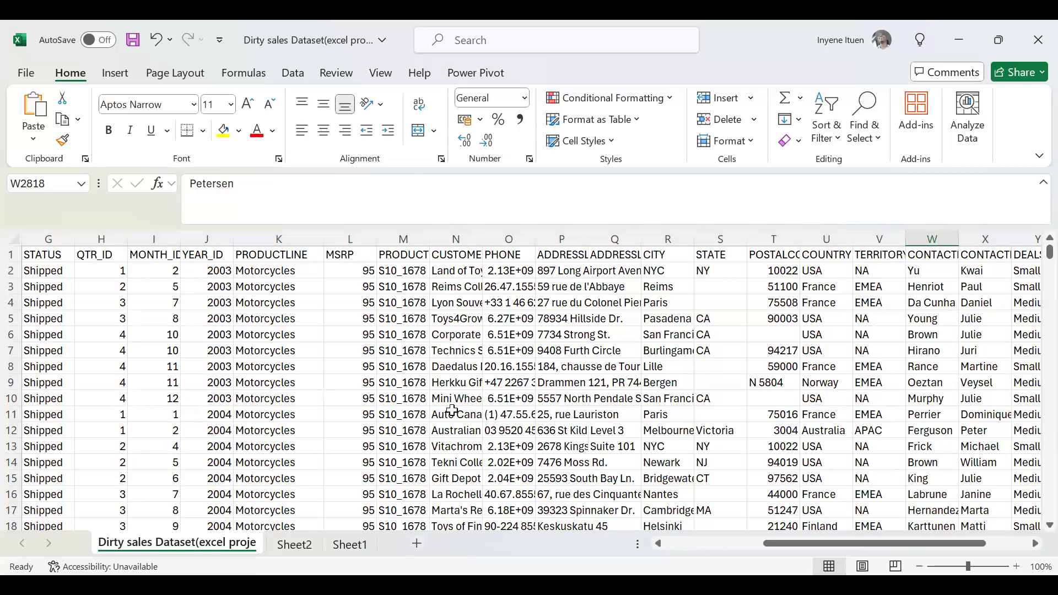
{"action": "double_click", "coordinate": [483, 239]}
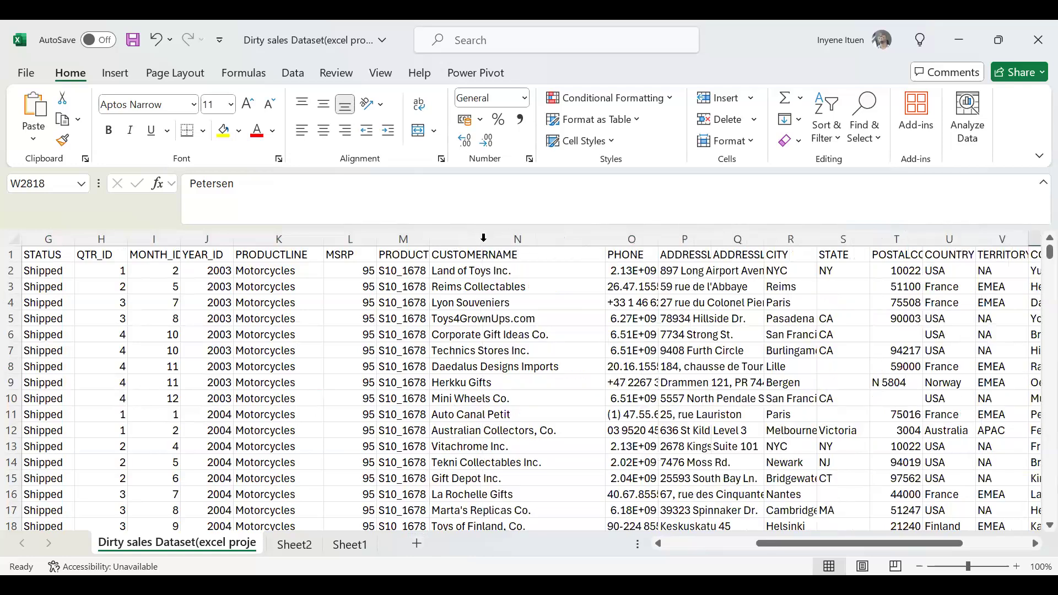
Inspect the product code, city and postal code entries, and fit the POSTALCODE, TERRITORY and CONTACTLASTNAME columns to their contents.
{"action": "left_click", "coordinate": [412, 255]}
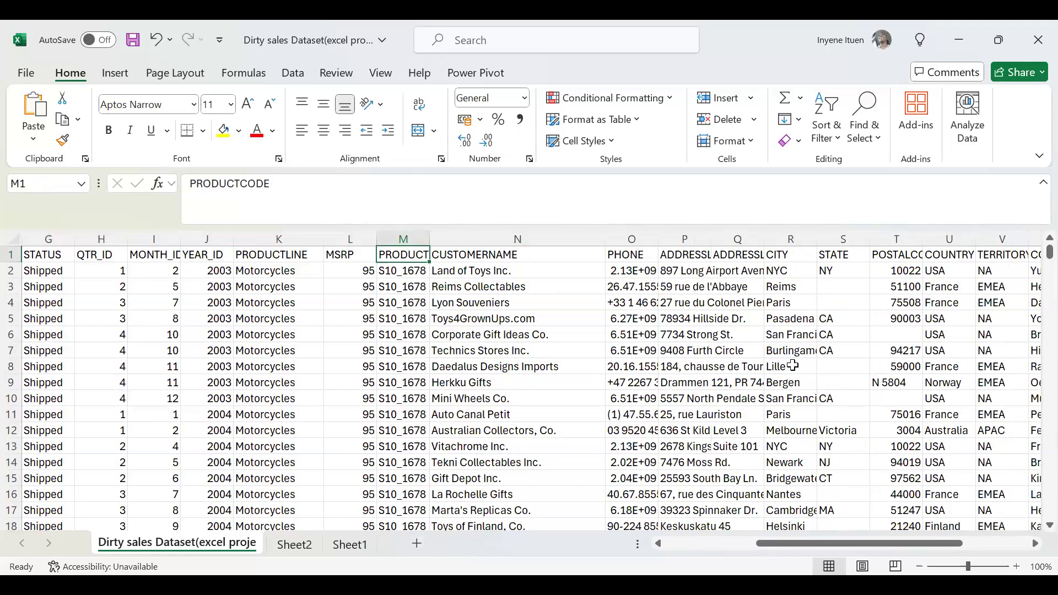
{"action": "left_click", "coordinate": [788, 267]}
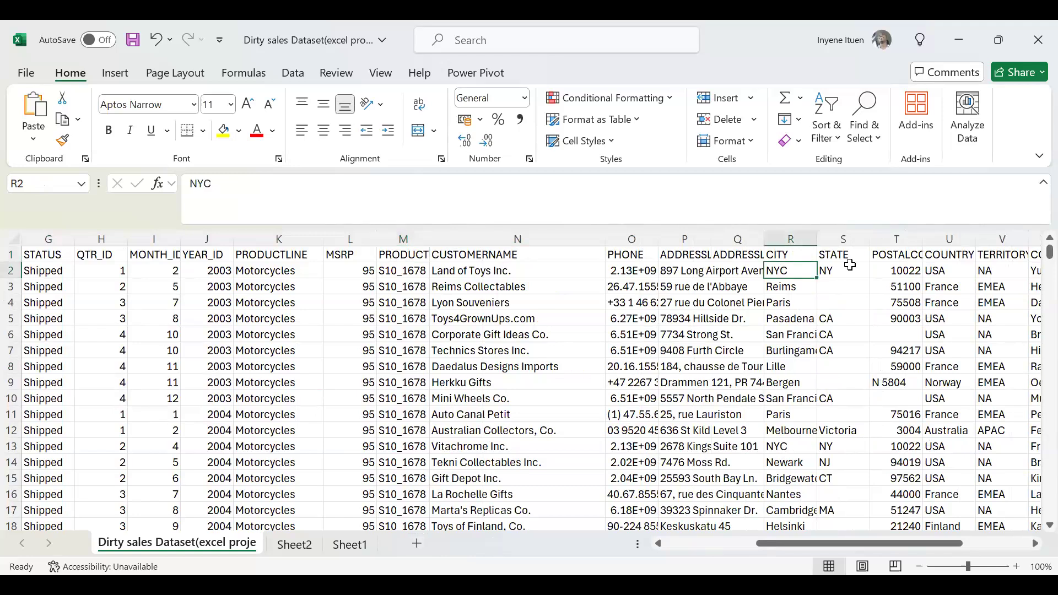
{"action": "left_click_drag", "start_coordinate": [842, 547], "coordinate": [857, 541]}
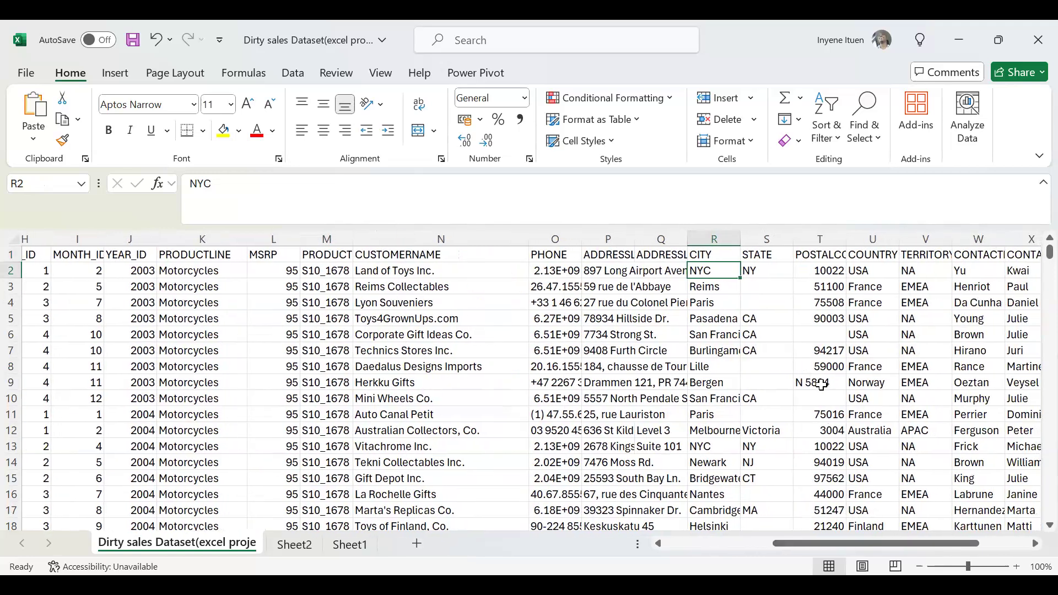
{"action": "left_click", "coordinate": [821, 384]}
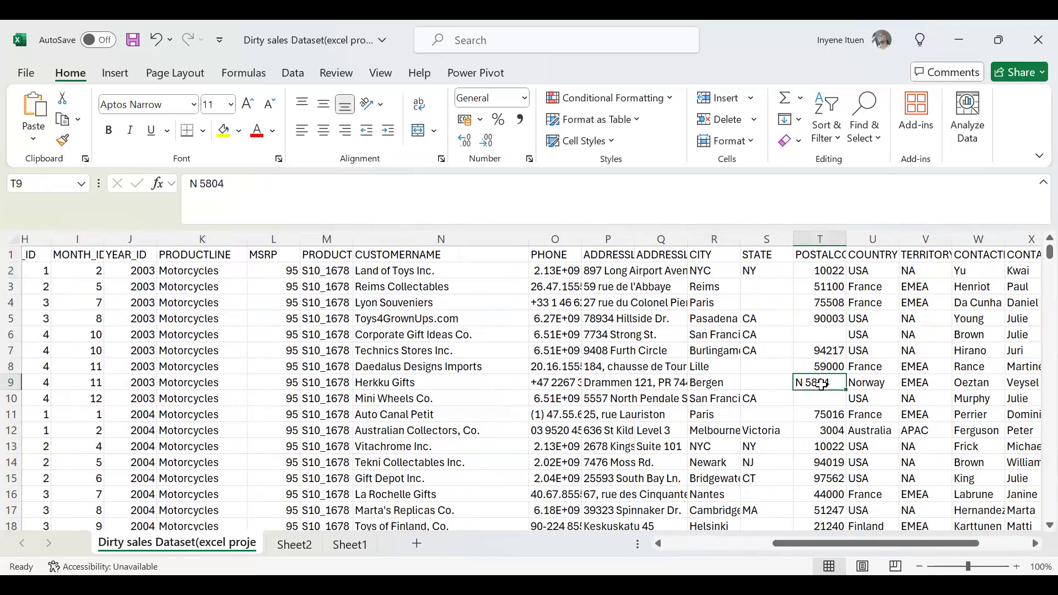
{"action": "left_click", "coordinate": [832, 268]}
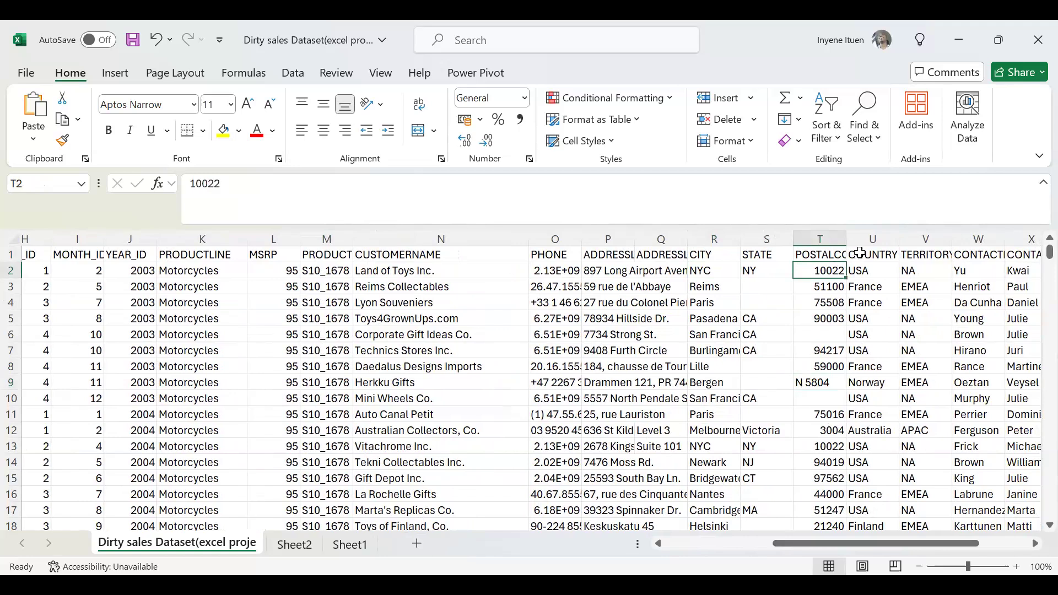
{"action": "left_click", "coordinate": [825, 331]}
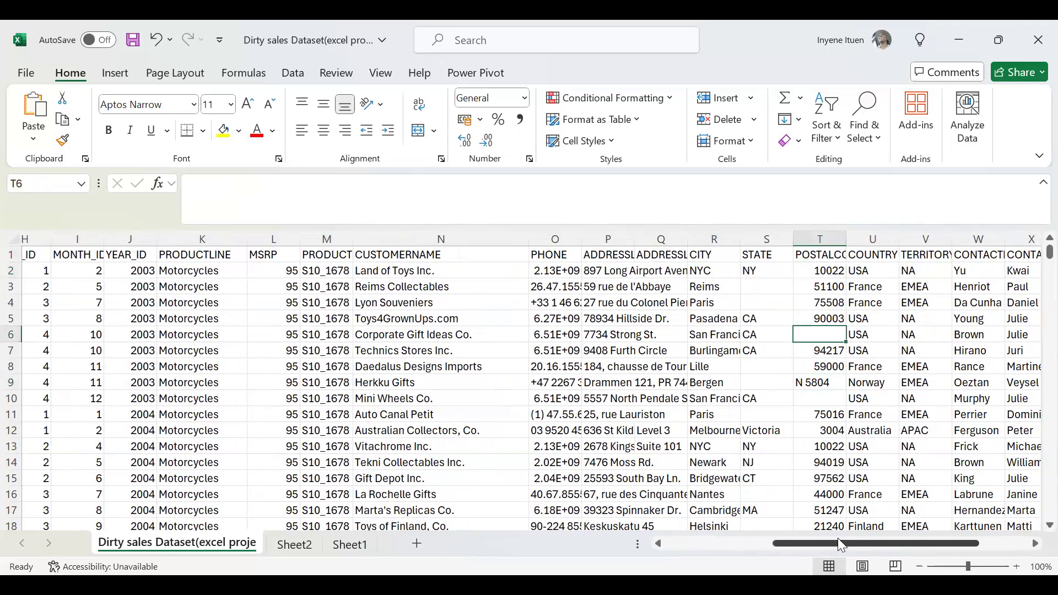
{"action": "left_click_drag", "start_coordinate": [835, 544], "coordinate": [885, 526]}
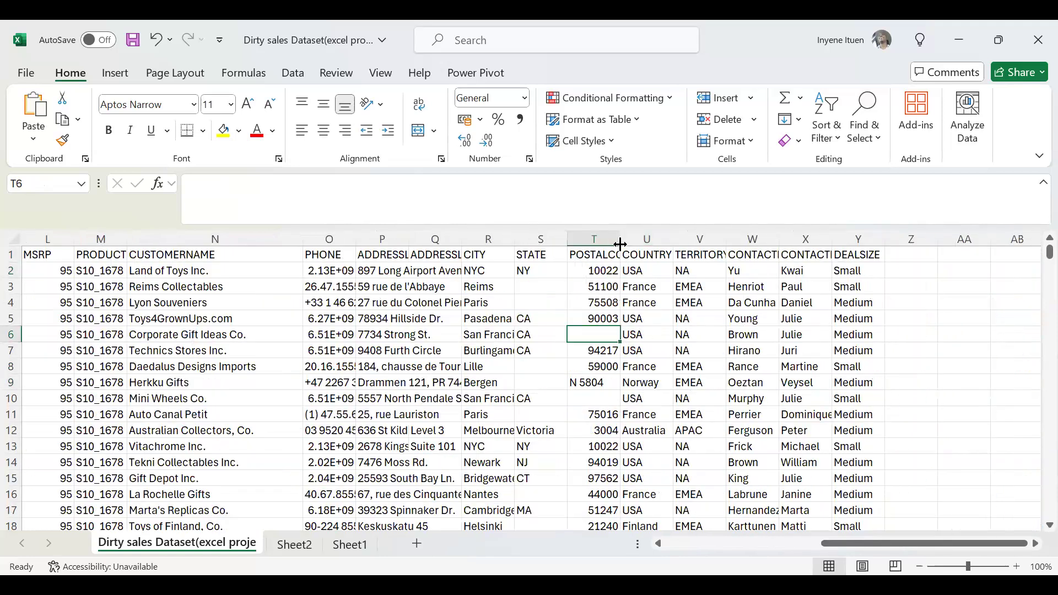
{"action": "double_click", "coordinate": [620, 240]}
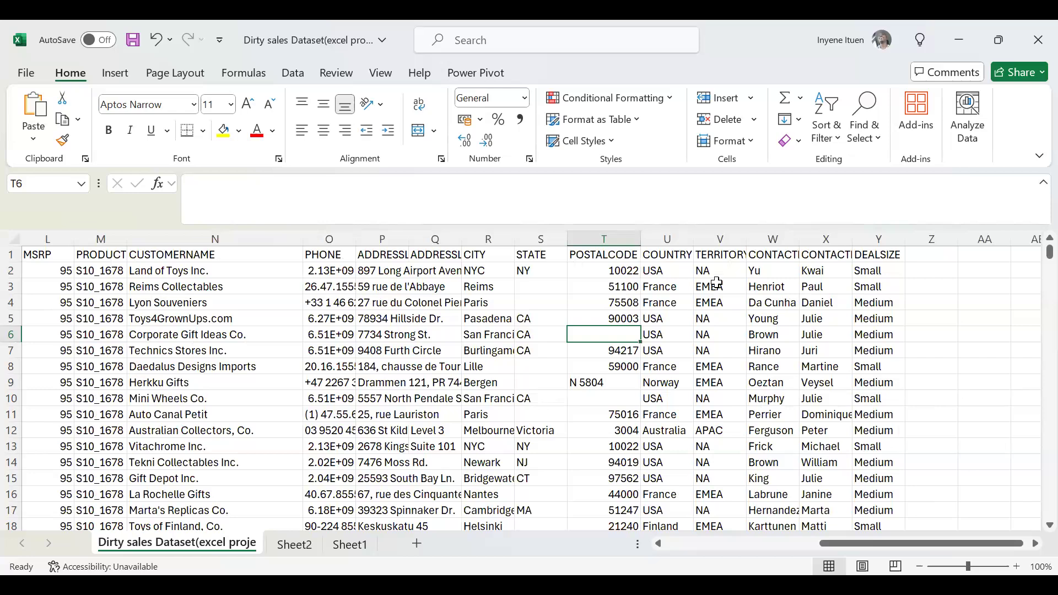
{"action": "double_click", "coordinate": [742, 244]}
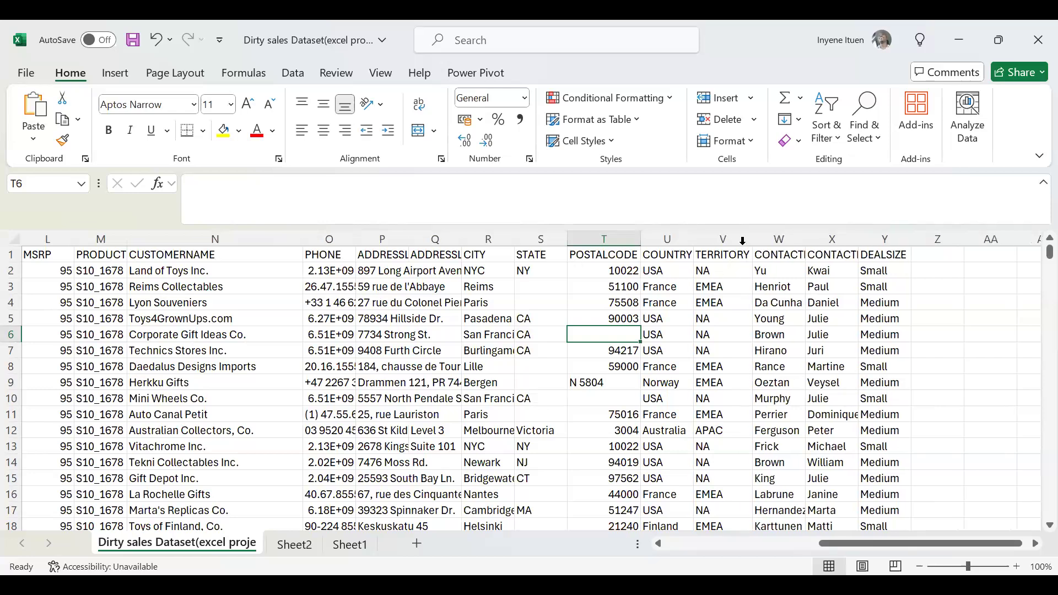
{"action": "double_click", "coordinate": [805, 240]}
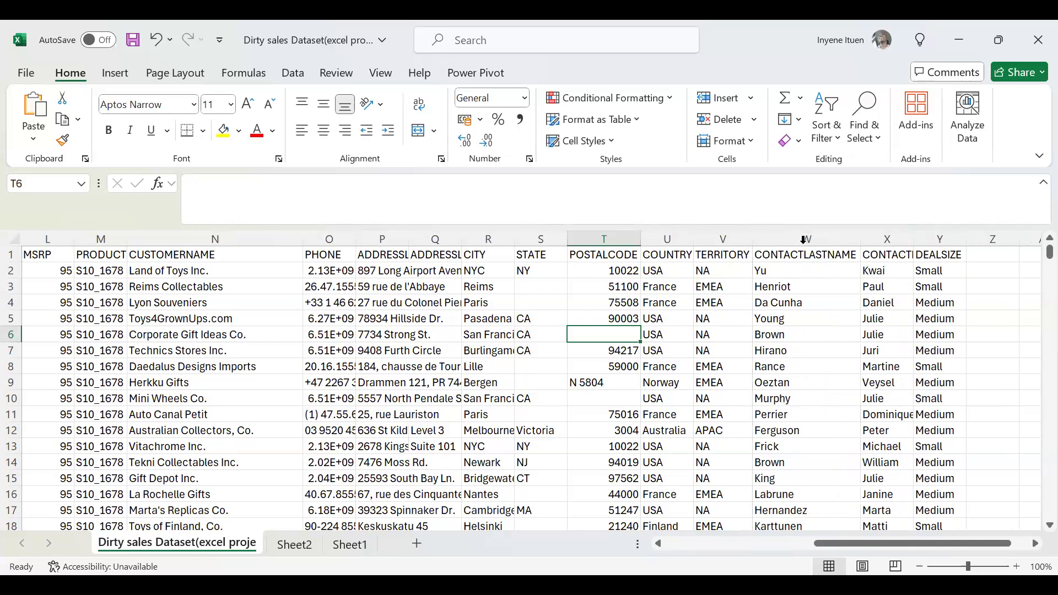
Check the QUANTITYORDERED and PRICEEACH columns and fit the ORDERLINENUMBER column to its contents.
{"action": "left_click_drag", "start_coordinate": [835, 544], "coordinate": [678, 570]}
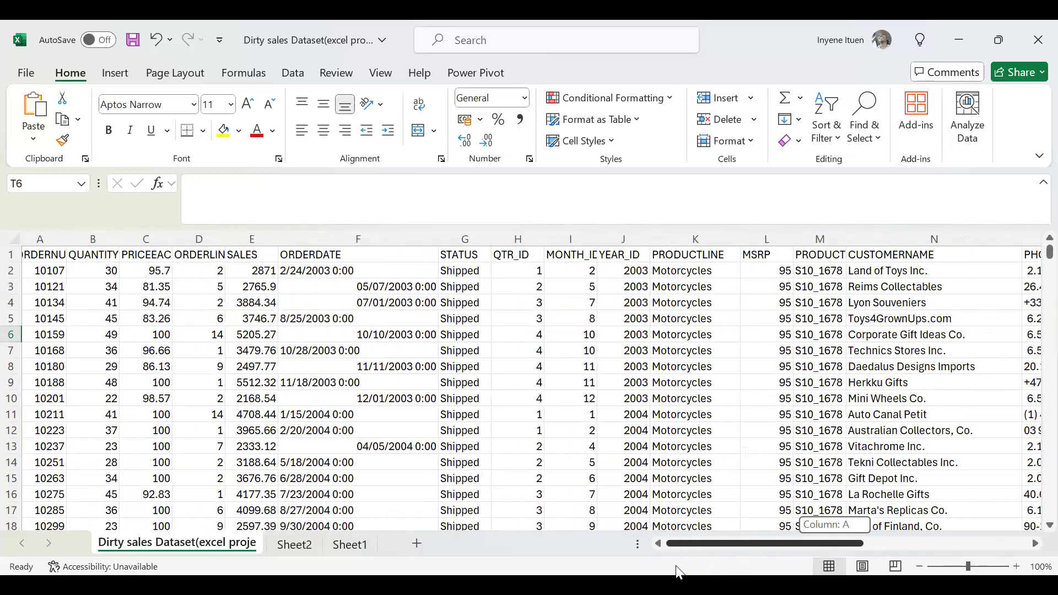
{"action": "left_click", "coordinate": [107, 254]}
{"action": "left_click", "coordinate": [114, 240]}
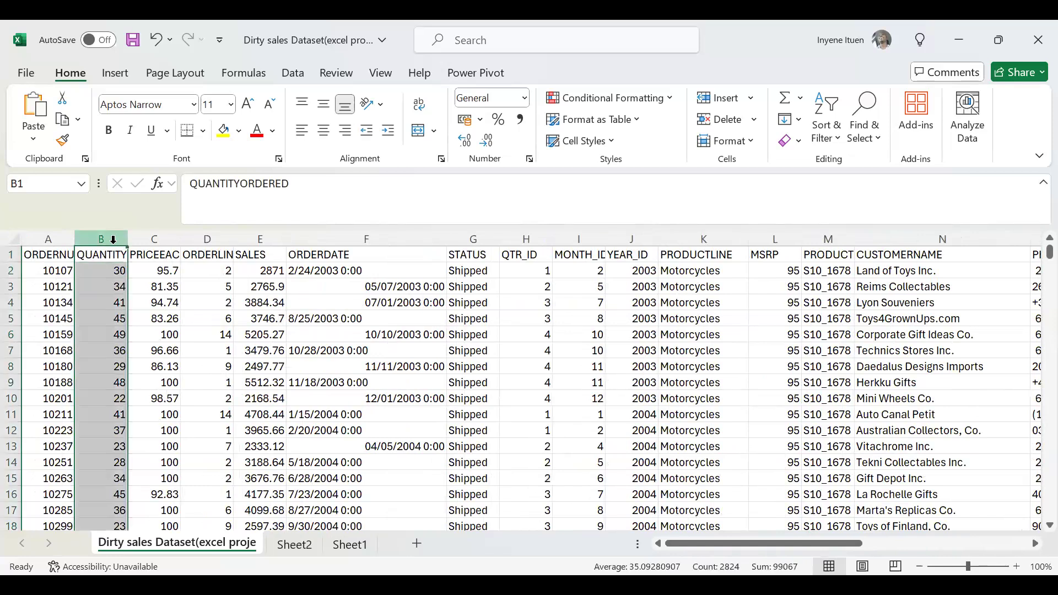
{"action": "left_click", "coordinate": [165, 254]}
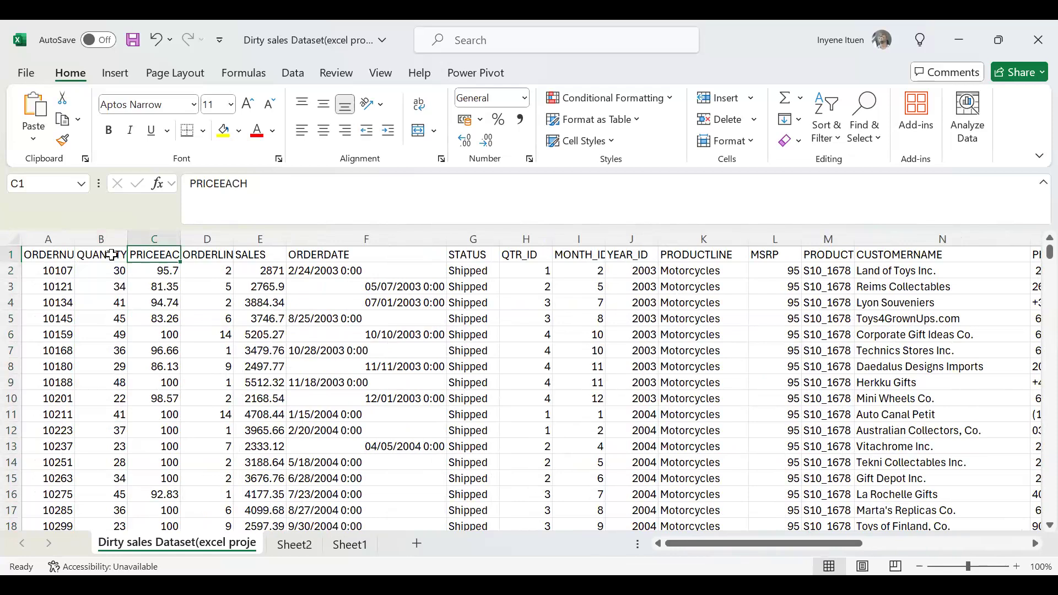
{"action": "left_click", "coordinate": [113, 254]}
{"action": "left_click", "coordinate": [162, 255]}
{"action": "left_click", "coordinate": [211, 255]}
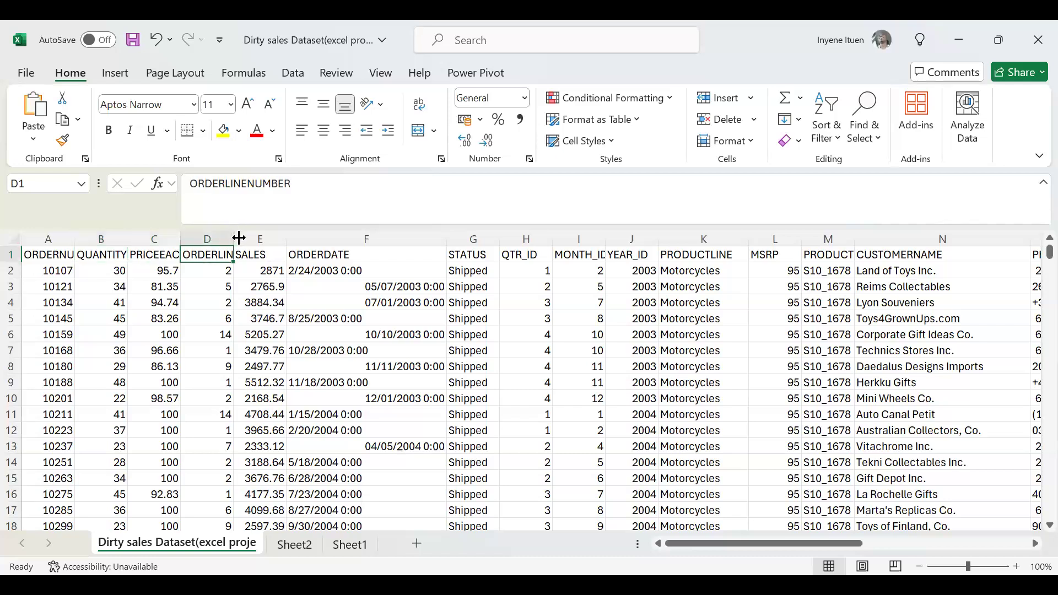
{"action": "double_click", "coordinate": [240, 231]}
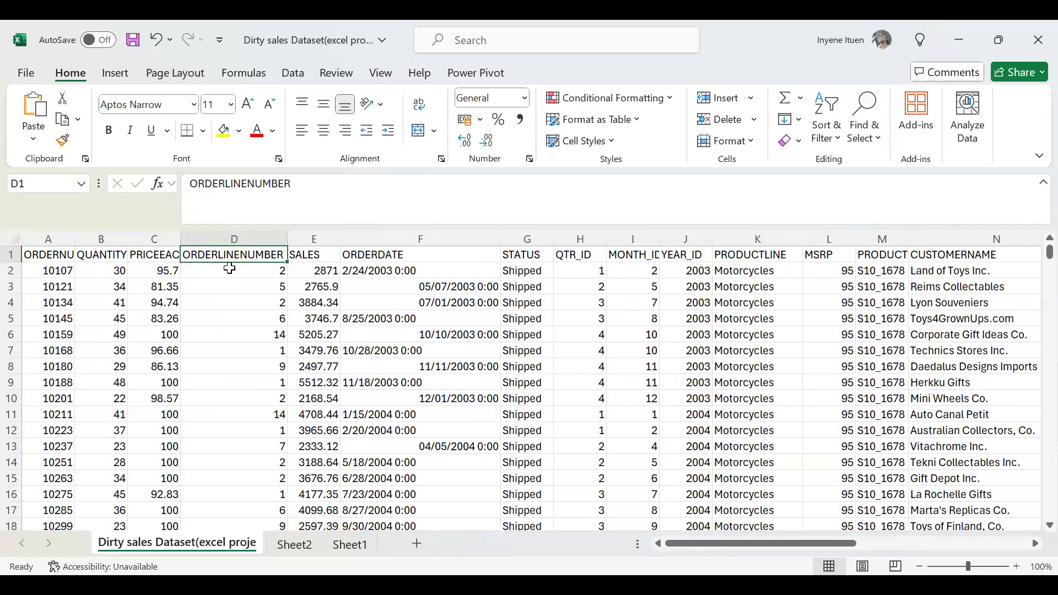
Insert a blank column between PRICEEACH and ORDERLINENUMBER.
{"action": "left_click", "coordinate": [259, 231]}
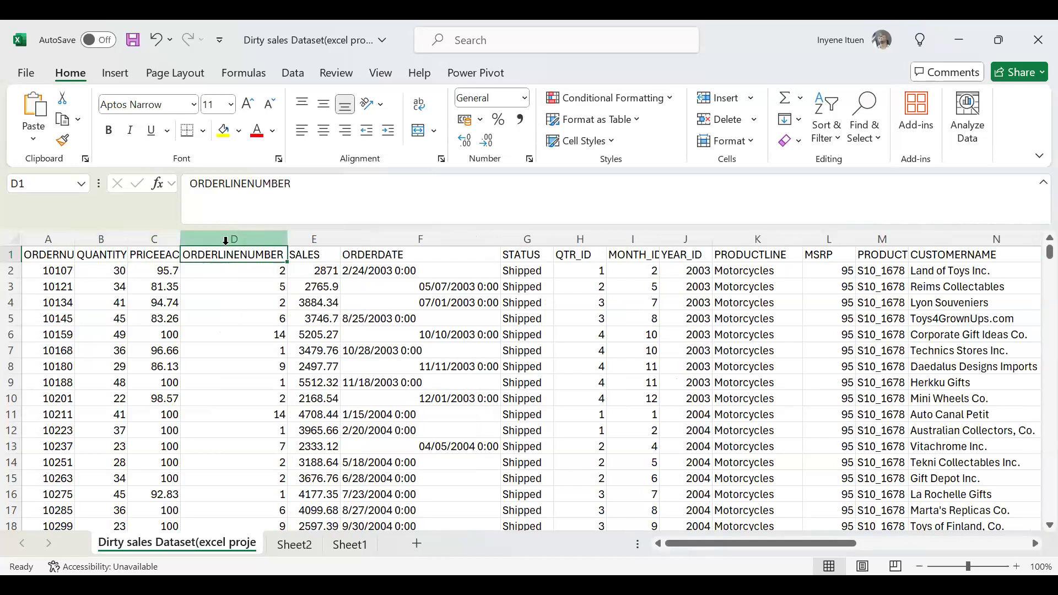
{"action": "left_click", "coordinate": [219, 238]}
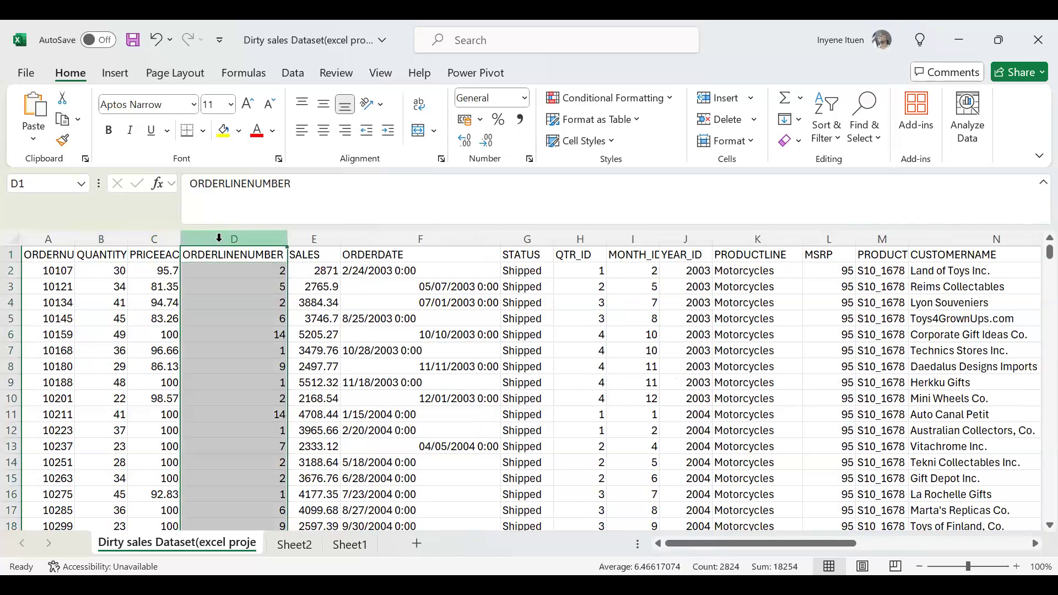
{"action": "right_click", "coordinate": [230, 253]}
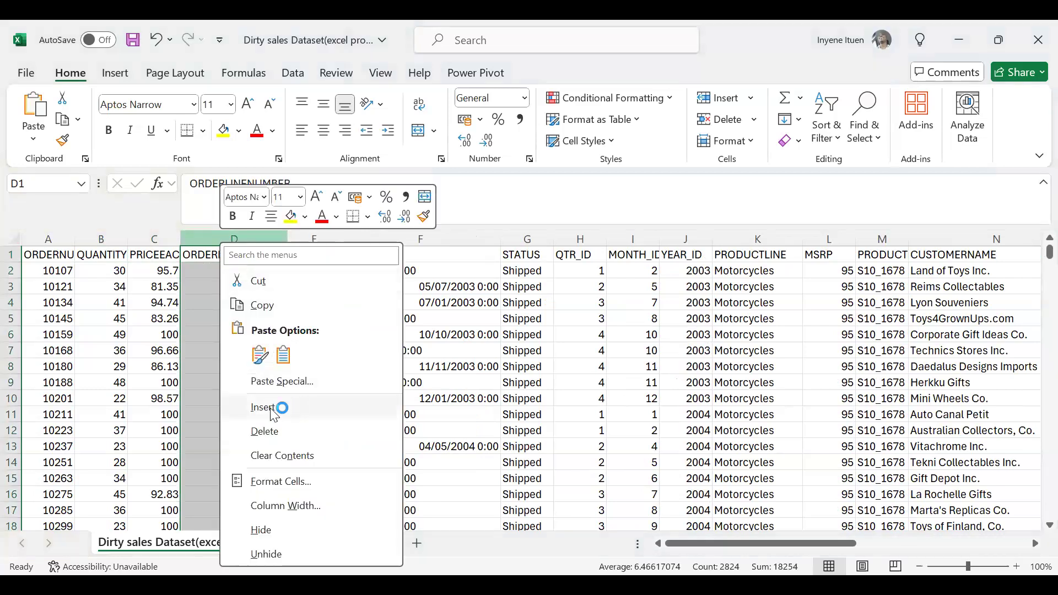
{"action": "left_click", "coordinate": [270, 407]}
Enter the formula =C2*B2 in D2 to multiply the first order's unit price by its quantity.
{"action": "left_click", "coordinate": [218, 271]}
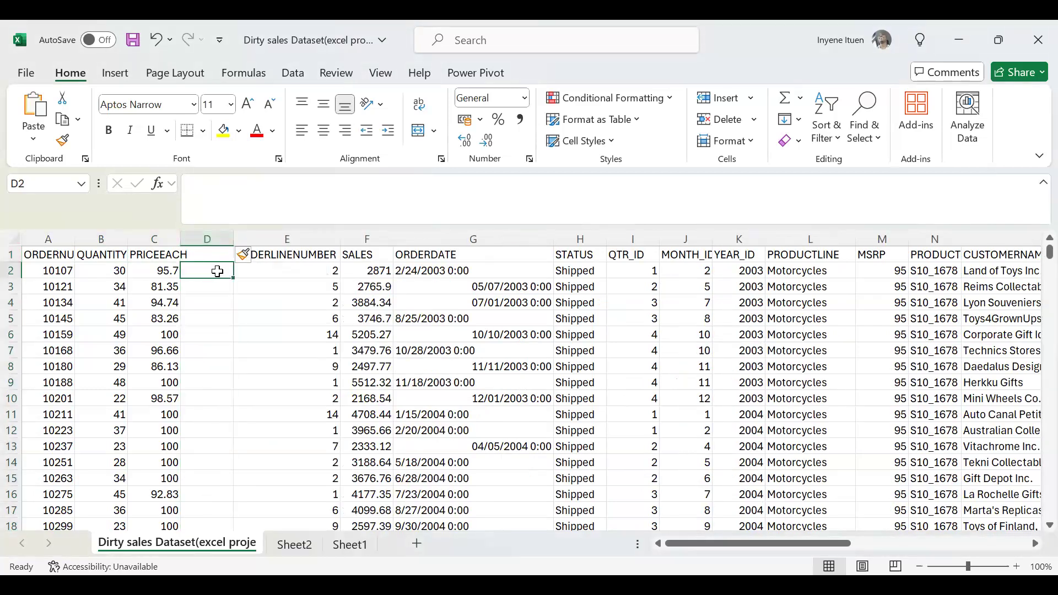
{"action": "type", "text": "="}
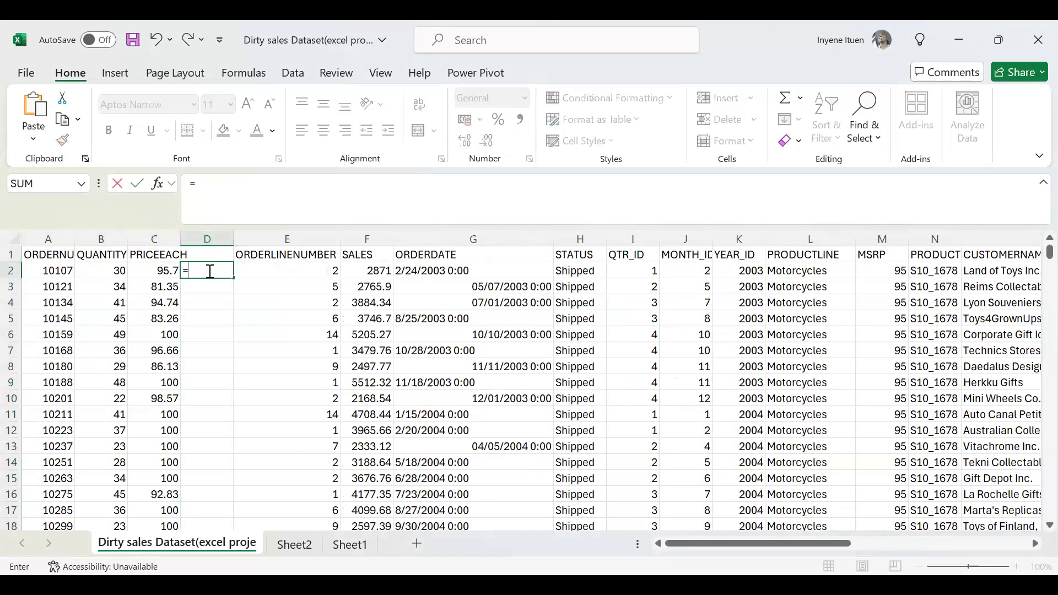
{"action": "left_click", "coordinate": [158, 274]}
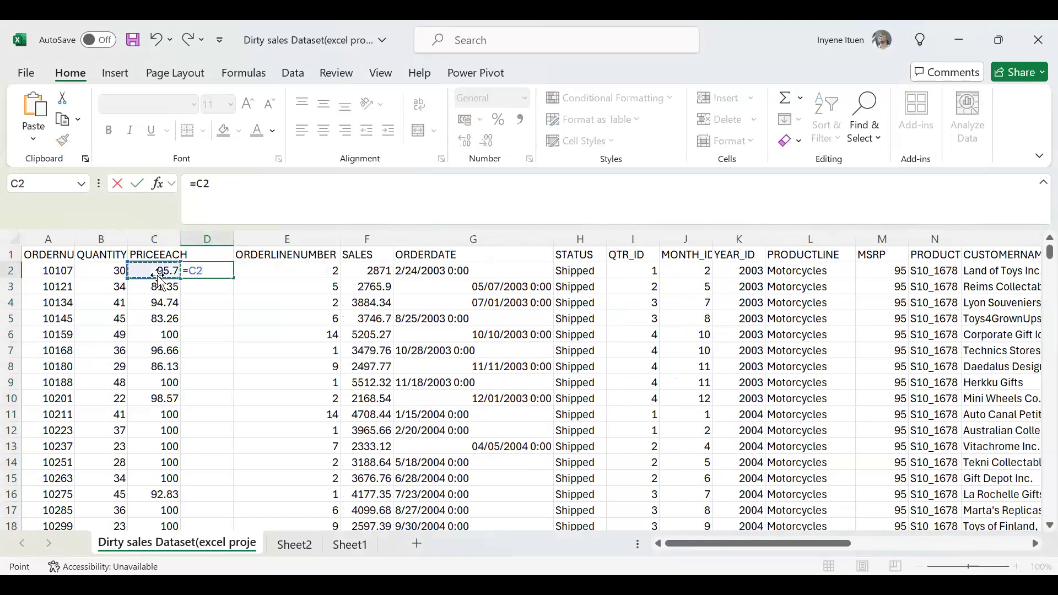
{"action": "type", "text": "*"}
{"action": "left_click", "coordinate": [104, 268]}
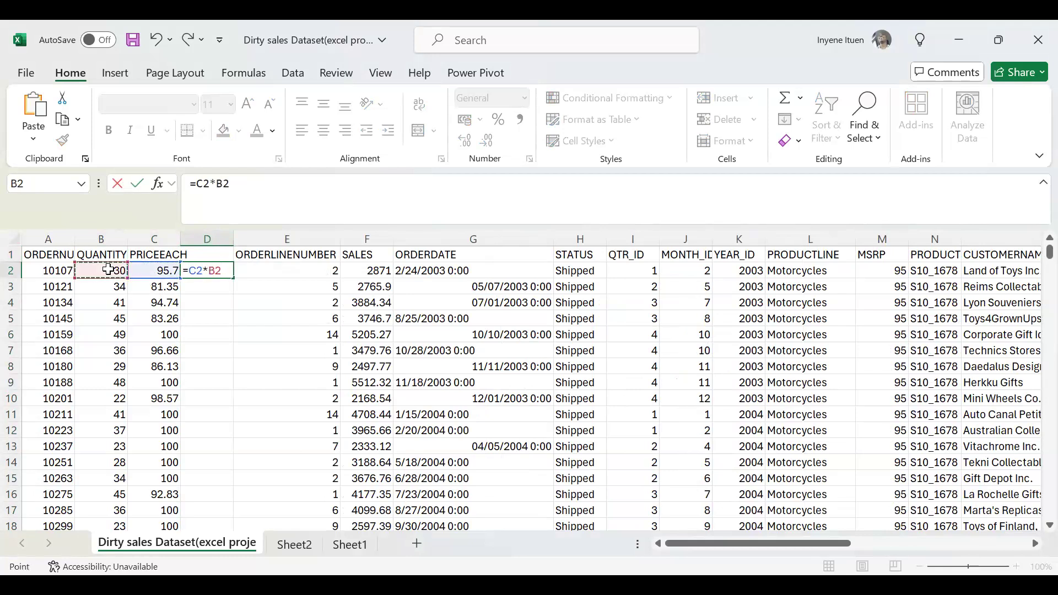
{"action": "key", "text": "Return"}
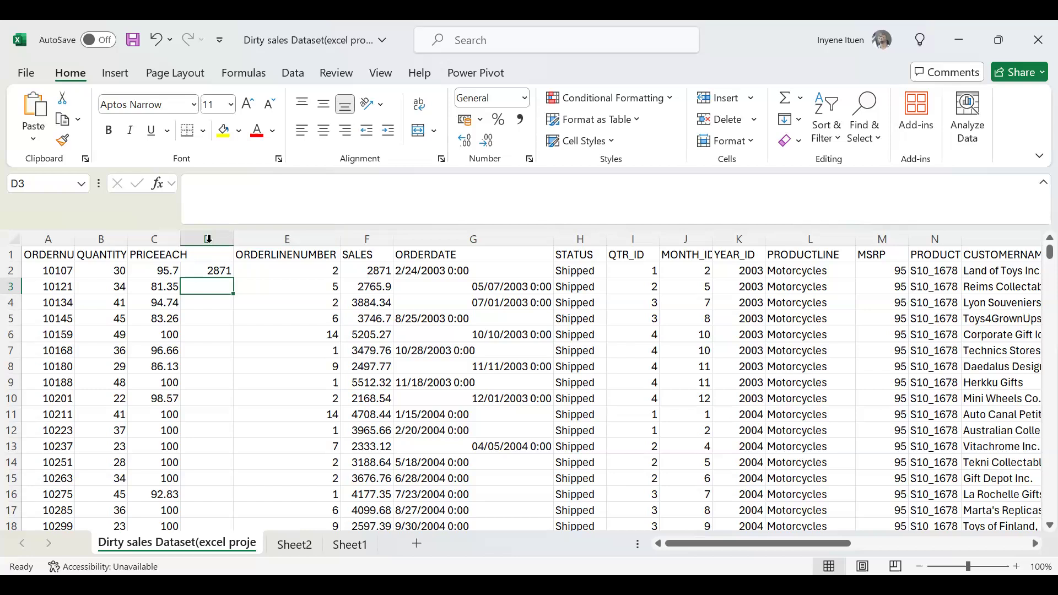
Delete the helper column between PRICEEACH and ORDERLINENUMBER, and review the first SALES entry alongside PRICEEACH.
{"action": "left_click", "coordinate": [133, 257]}
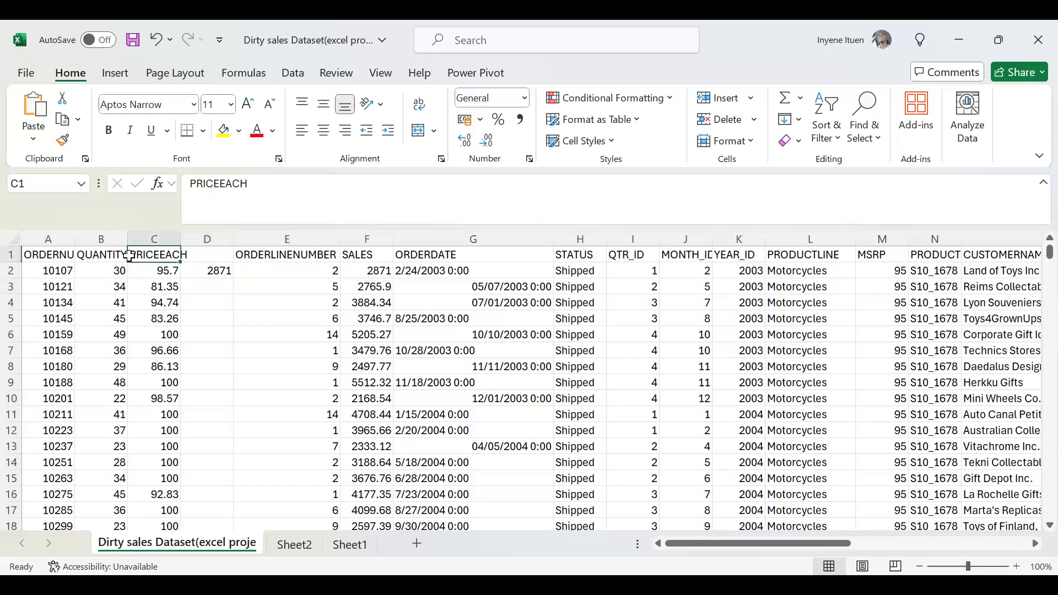
{"action": "left_click", "coordinate": [108, 257]}
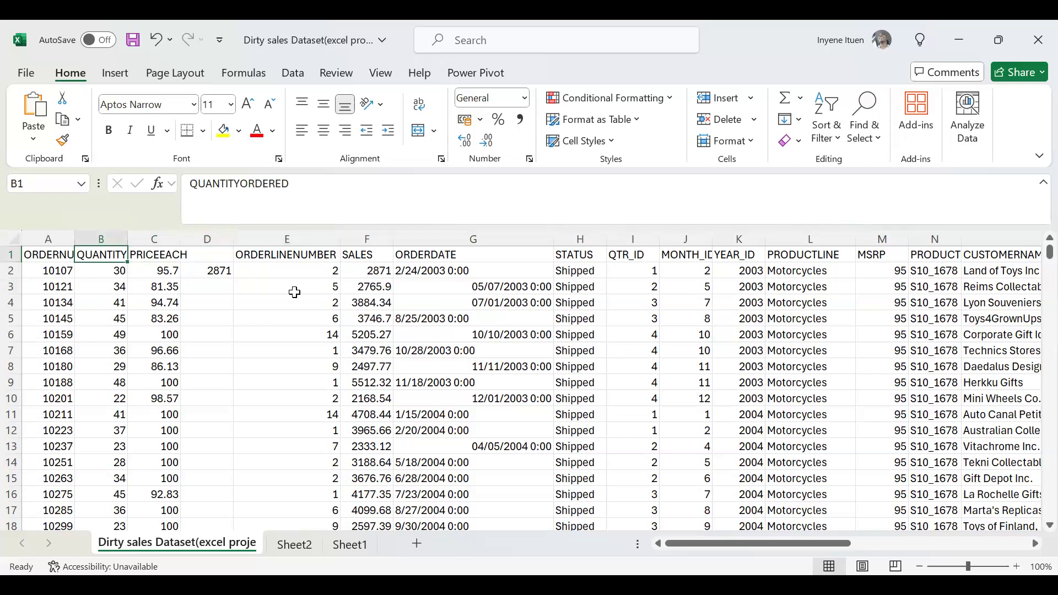
{"action": "left_click", "coordinate": [367, 256]}
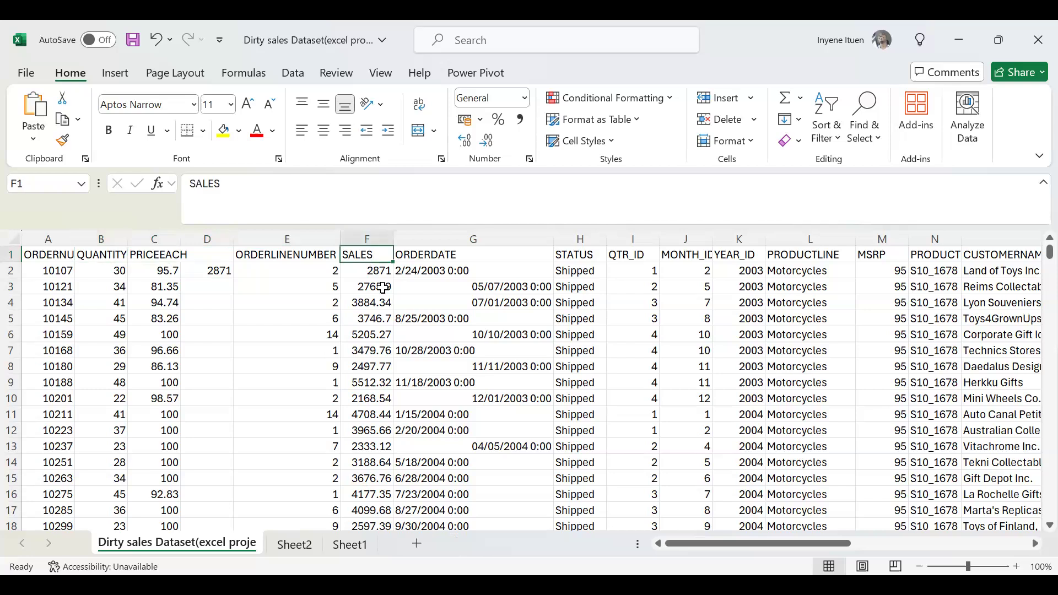
{"action": "left_click", "coordinate": [226, 239]}
{"action": "right_click", "coordinate": [226, 240]}
{"action": "left_click", "coordinate": [272, 428]}
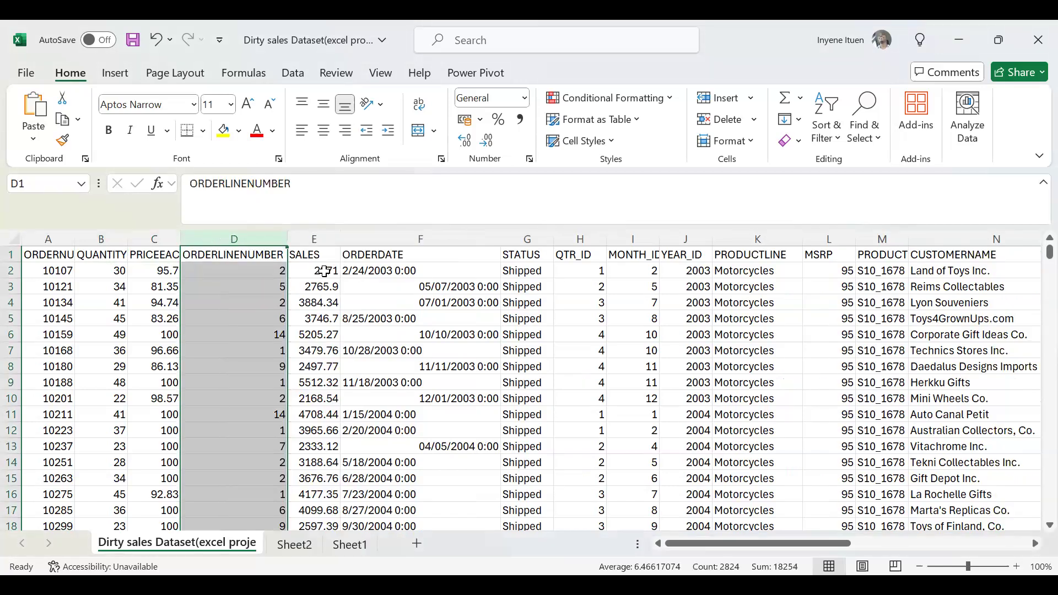
{"action": "left_click", "coordinate": [325, 272]}
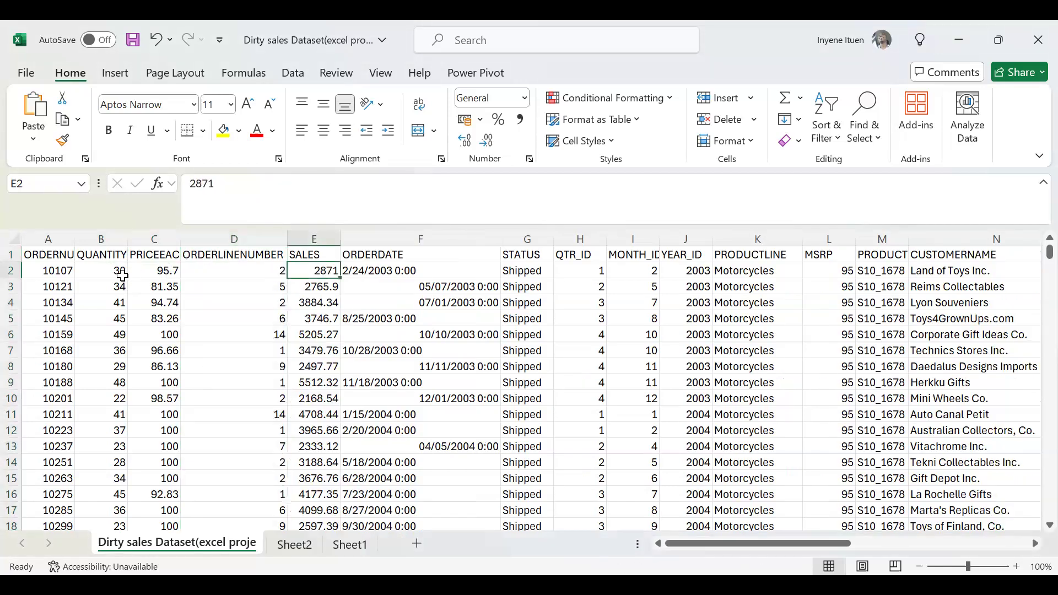
{"action": "left_click", "coordinate": [170, 258]}
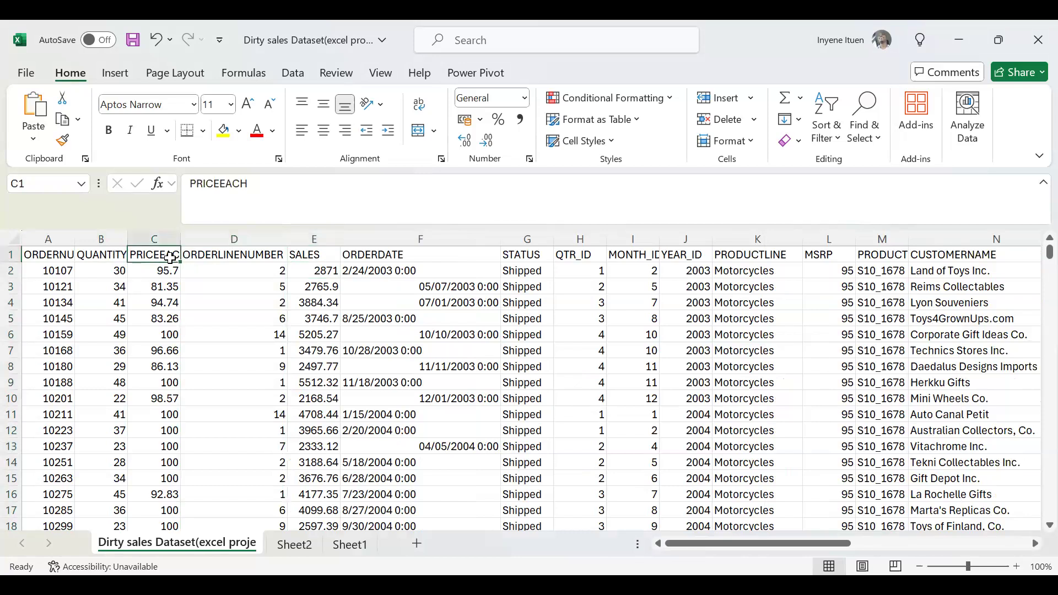
{"action": "left_click", "coordinate": [321, 273]}
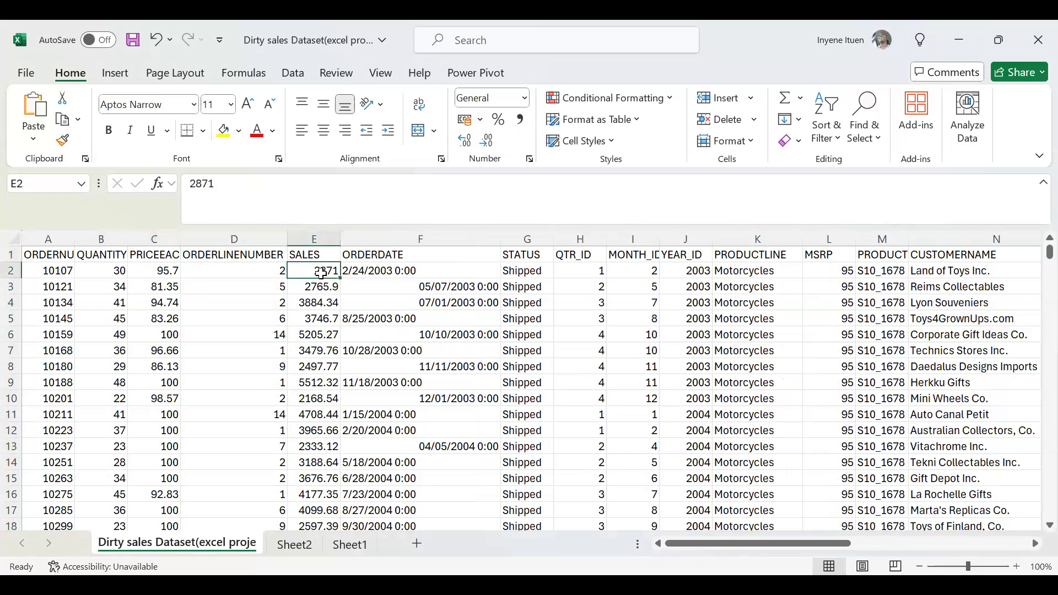
Add filters to the header row and review the distinct entries in the STATUS column without filtering them.
{"action": "left_click", "coordinate": [538, 258]}
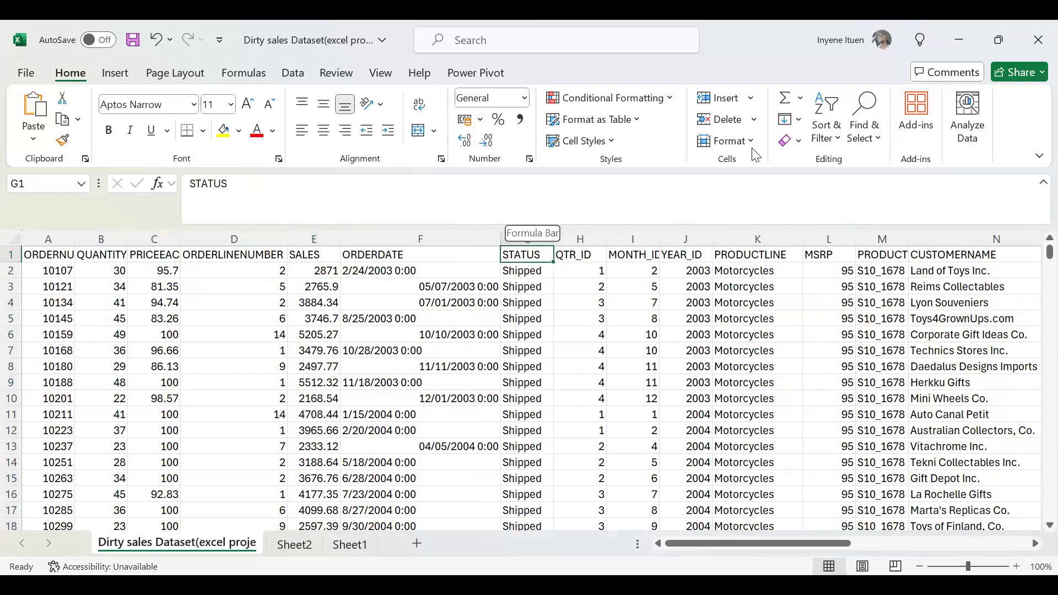
{"action": "left_click", "coordinate": [835, 113]}
{"action": "left_click", "coordinate": [856, 241]}
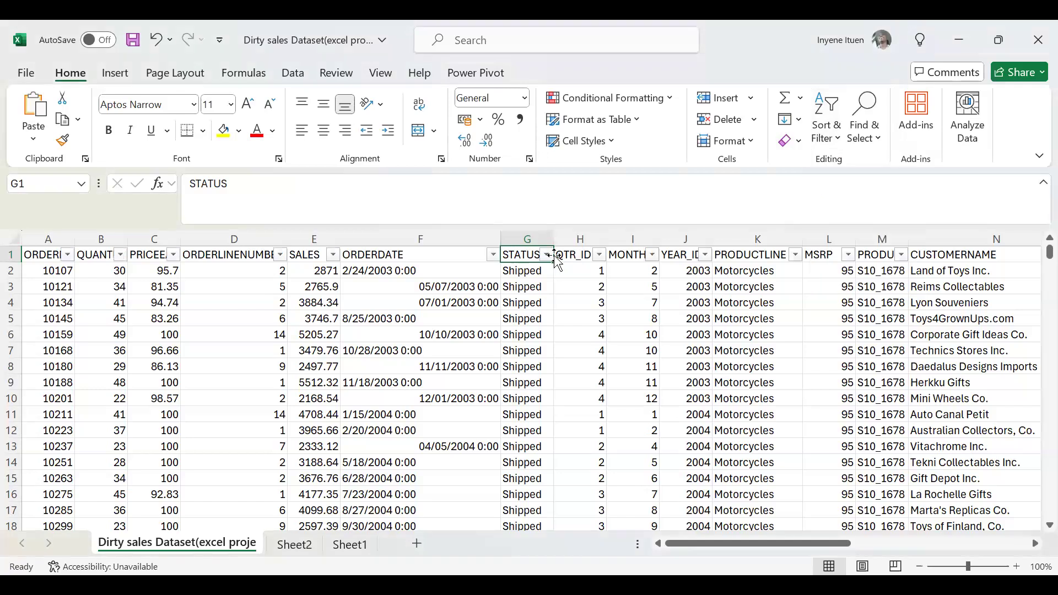
{"action": "left_click", "coordinate": [547, 255]}
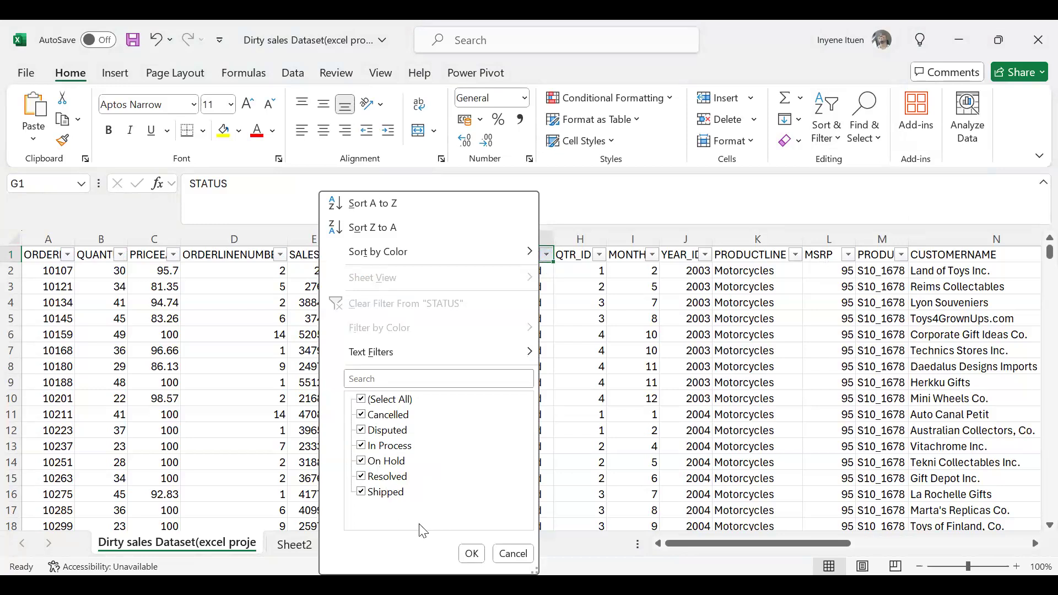
{"action": "left_click", "coordinate": [563, 404]}
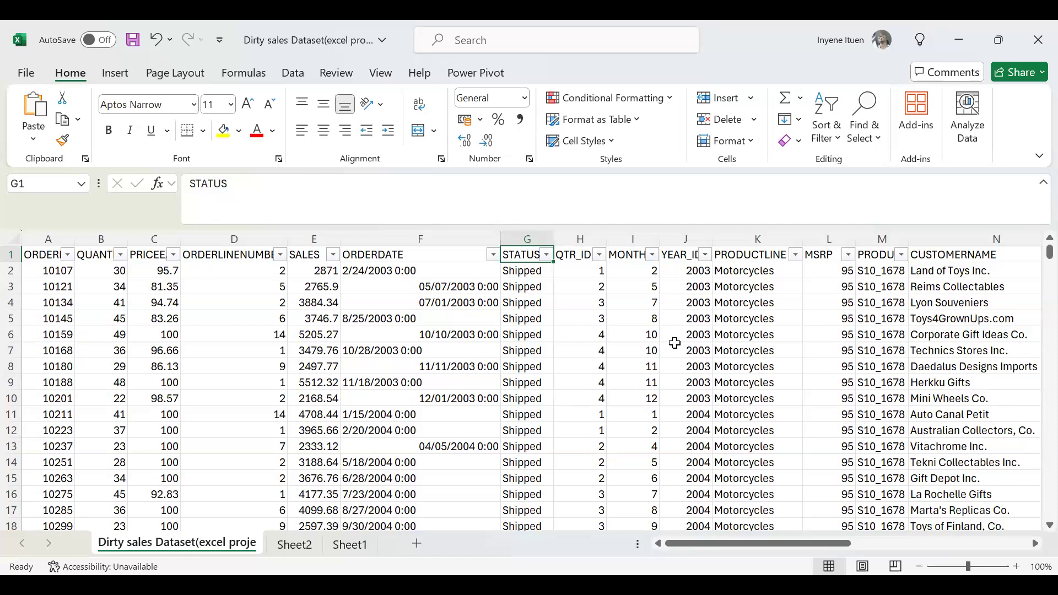
Narrow the MSRP column slightly and copy its header cell, ending with the copy selection cleared.
{"action": "left_click_drag", "start_coordinate": [855, 237], "coordinate": [849, 237]}
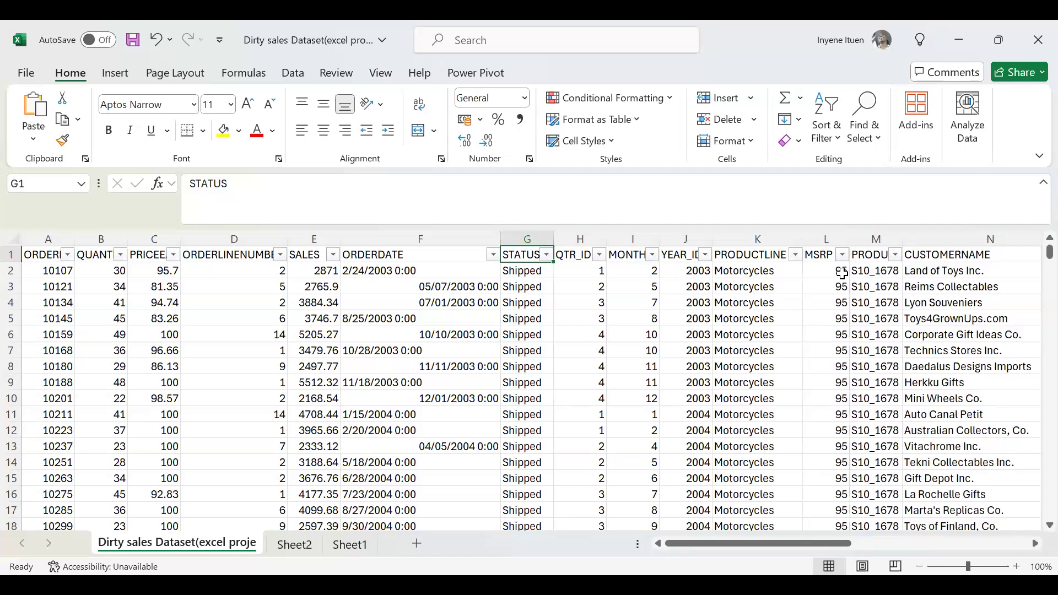
{"action": "left_click", "coordinate": [842, 273]}
{"action": "left_click", "coordinate": [823, 253]}
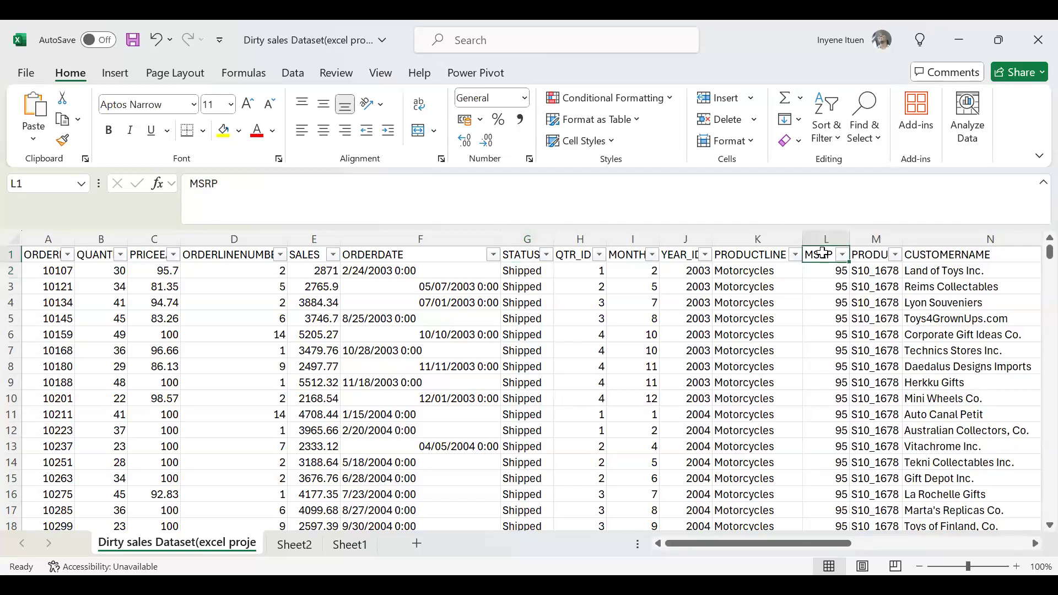
{"action": "key", "text": "ctrl+c"}
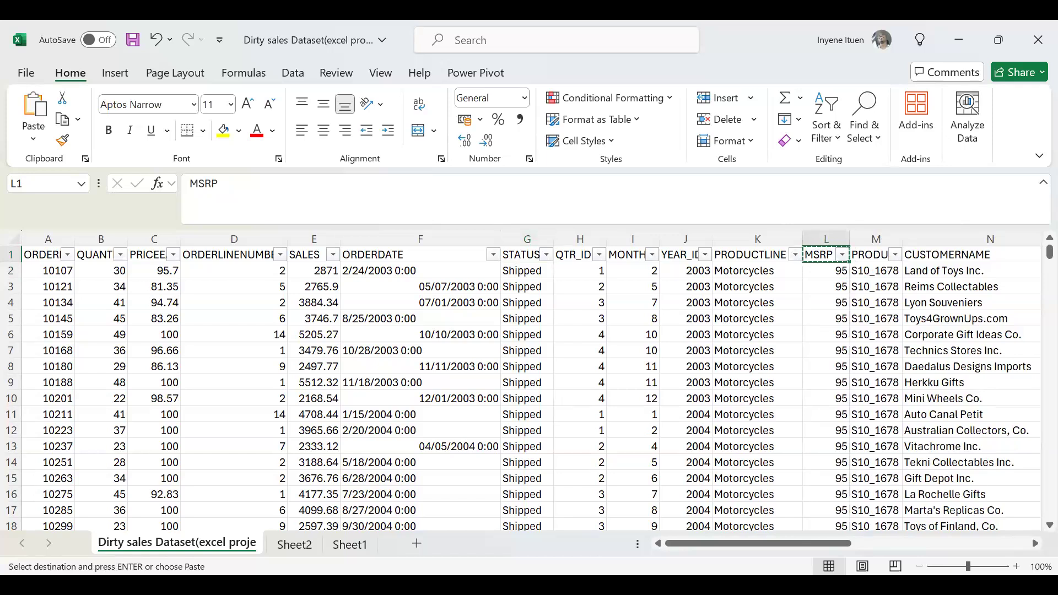
{"action": "key", "text": "alt+Tab"}
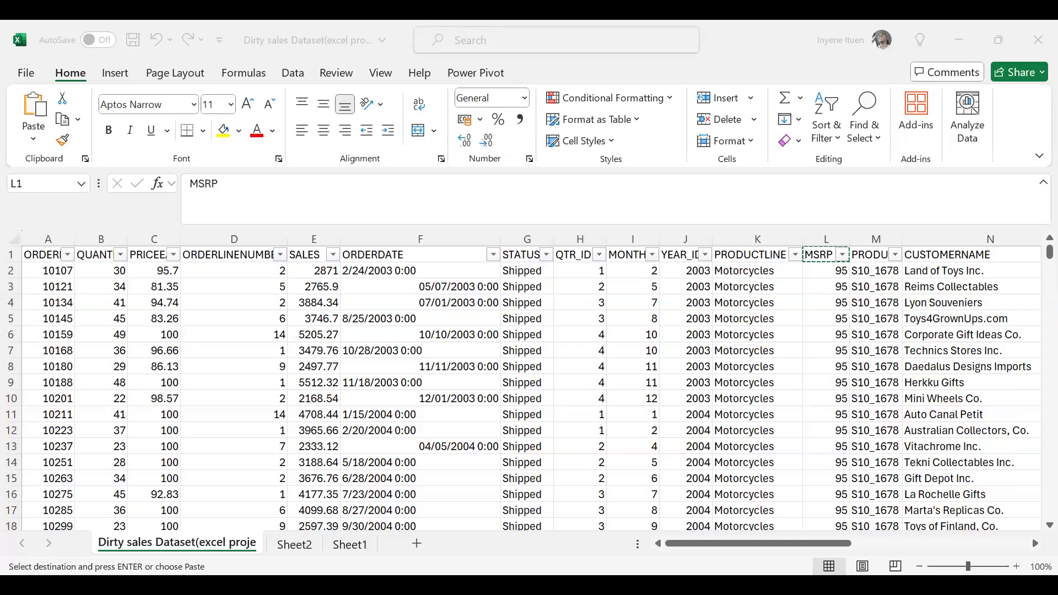
{"action": "left_click", "coordinate": [826, 340]}
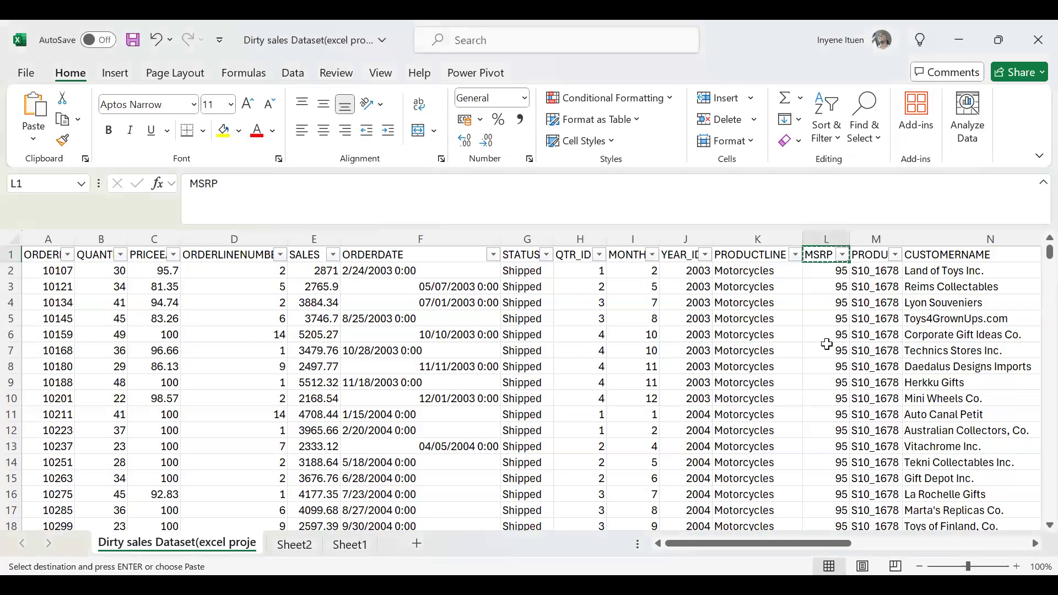
{"action": "left_click", "coordinate": [849, 234]}
{"action": "left_click", "coordinate": [825, 271]}
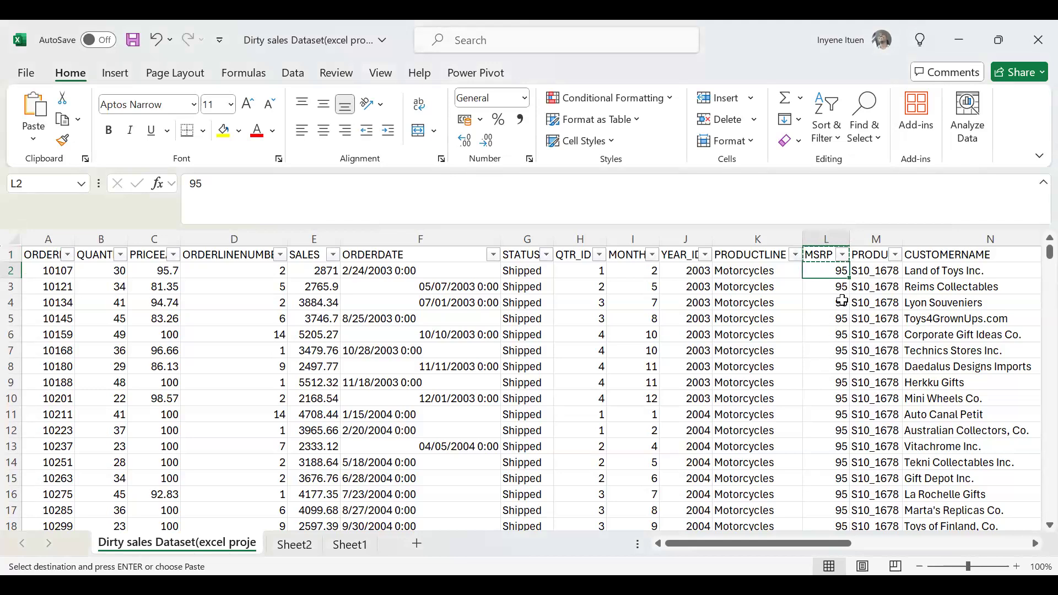
{"action": "key", "text": "Escape"}
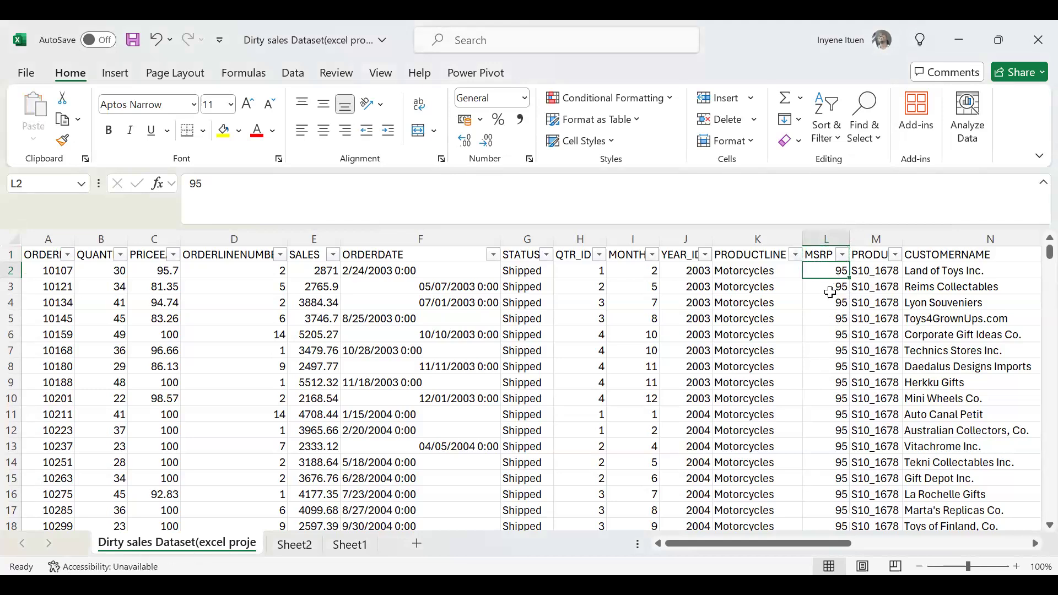
Fit the PRICEEACH column to its contents and review the distinct MSRP values without filtering them.
{"action": "left_click", "coordinate": [832, 292]}
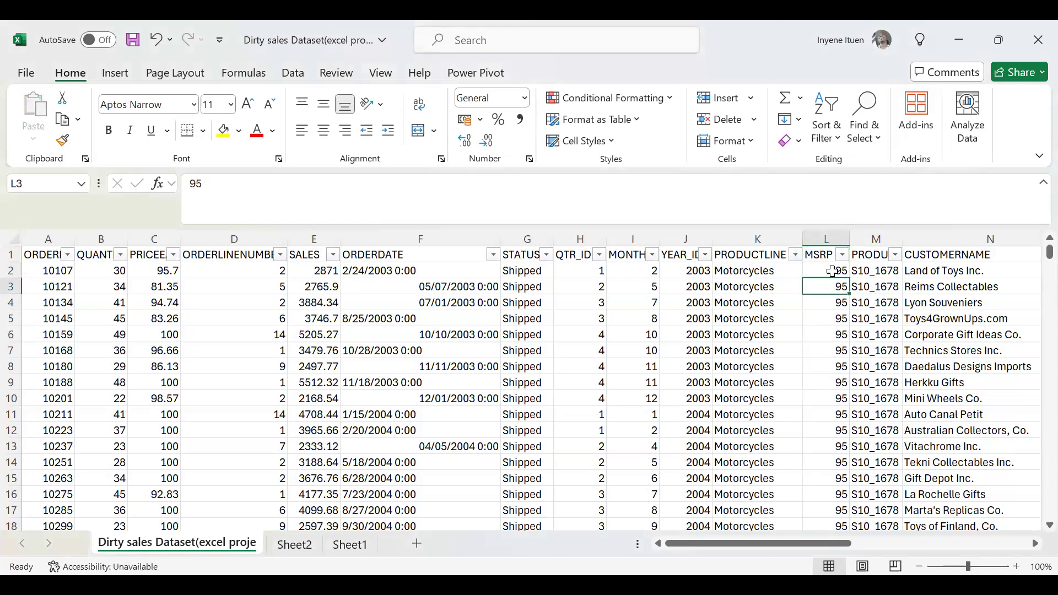
{"action": "double_click", "coordinate": [177, 239]}
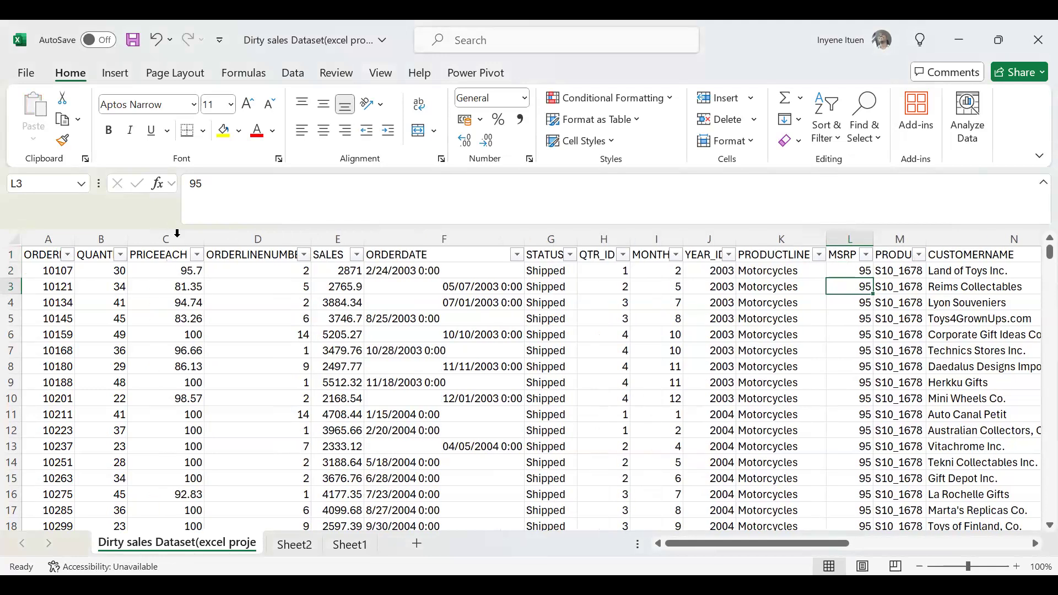
{"action": "left_click", "coordinate": [183, 273]}
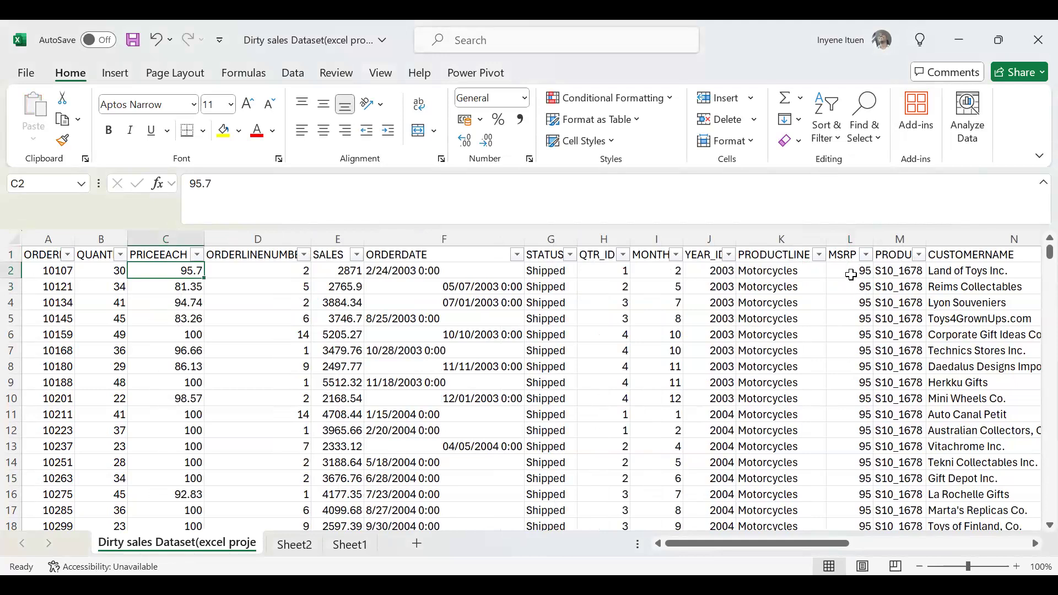
{"action": "left_click", "coordinate": [866, 255]}
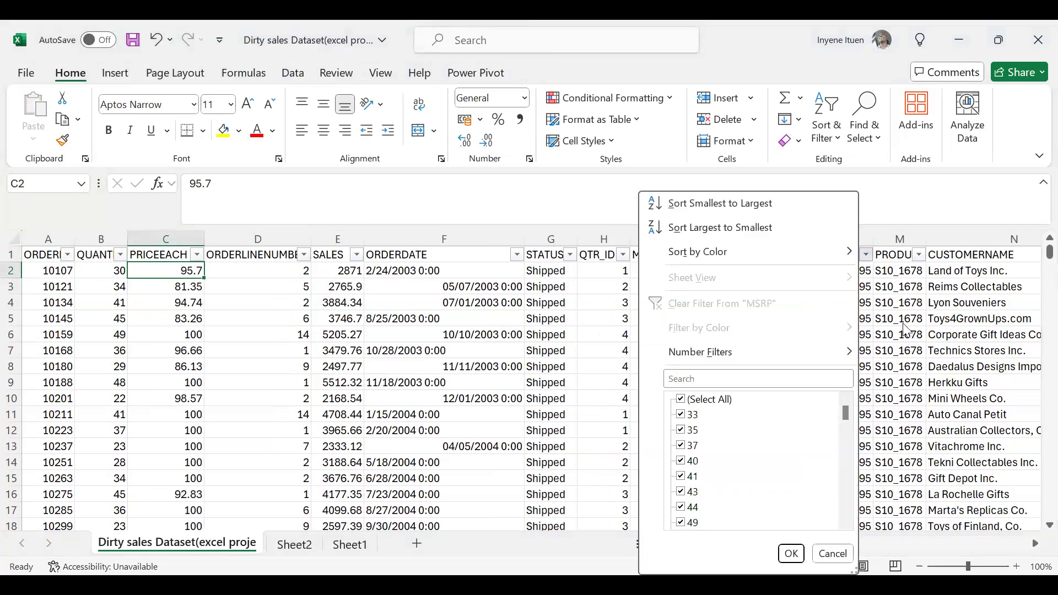
{"action": "left_click", "coordinate": [852, 334]}
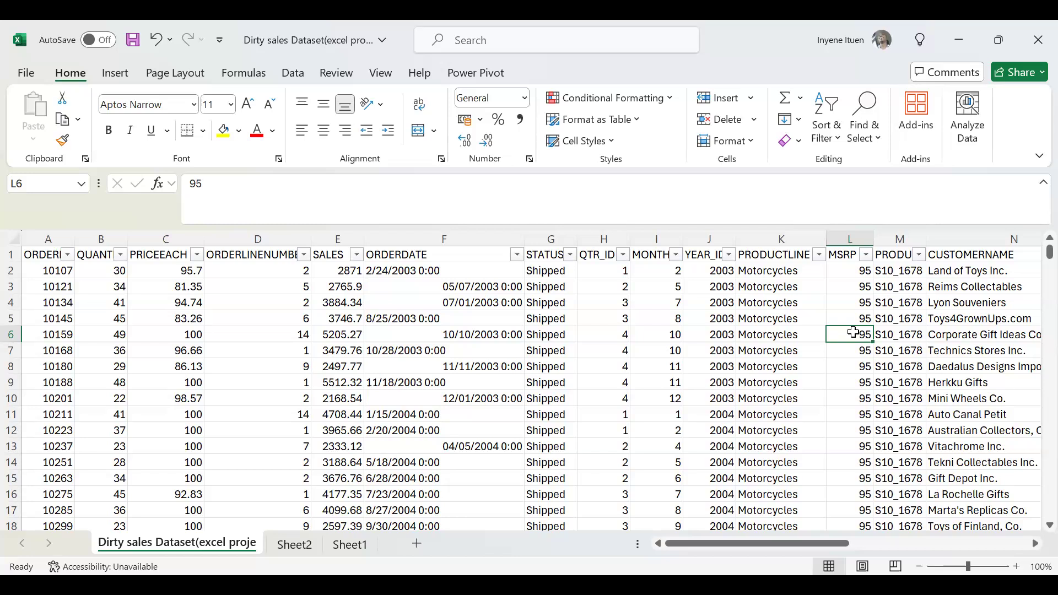
Review the header row's fields from QUANTITYORDERED across SALES, ORDERDATE, STATUS and MONTH_ID to MSRP.
{"action": "left_click", "coordinate": [522, 330]}
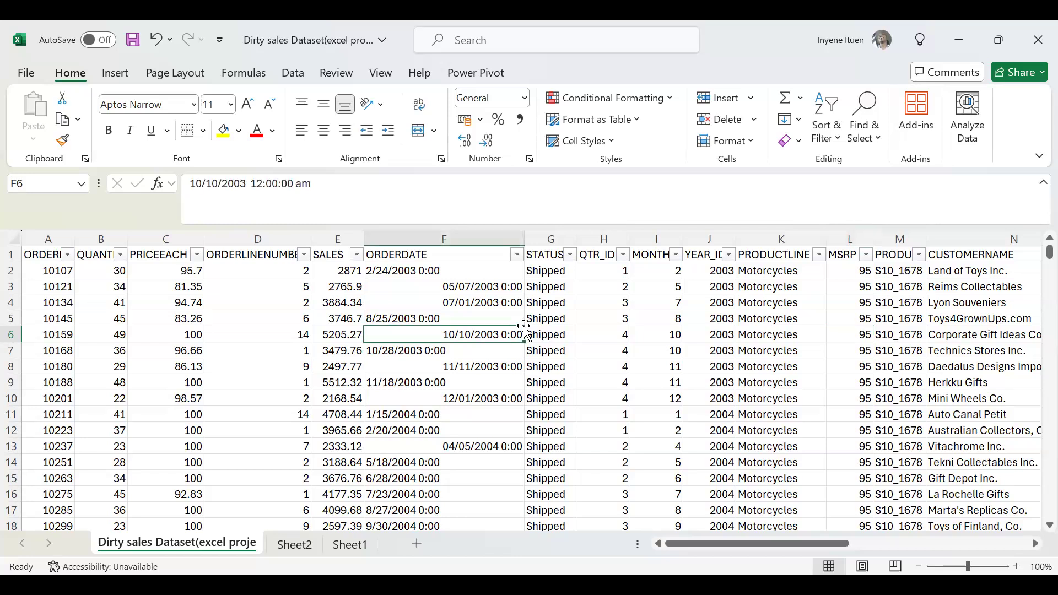
{"action": "left_click", "coordinate": [549, 254]}
{"action": "key", "text": "Left"}
{"action": "key", "text": "Left"}
{"action": "key", "text": "Left"}
{"action": "key", "text": "Left"}
{"action": "key", "text": "Left"}
{"action": "key", "text": "Left"}
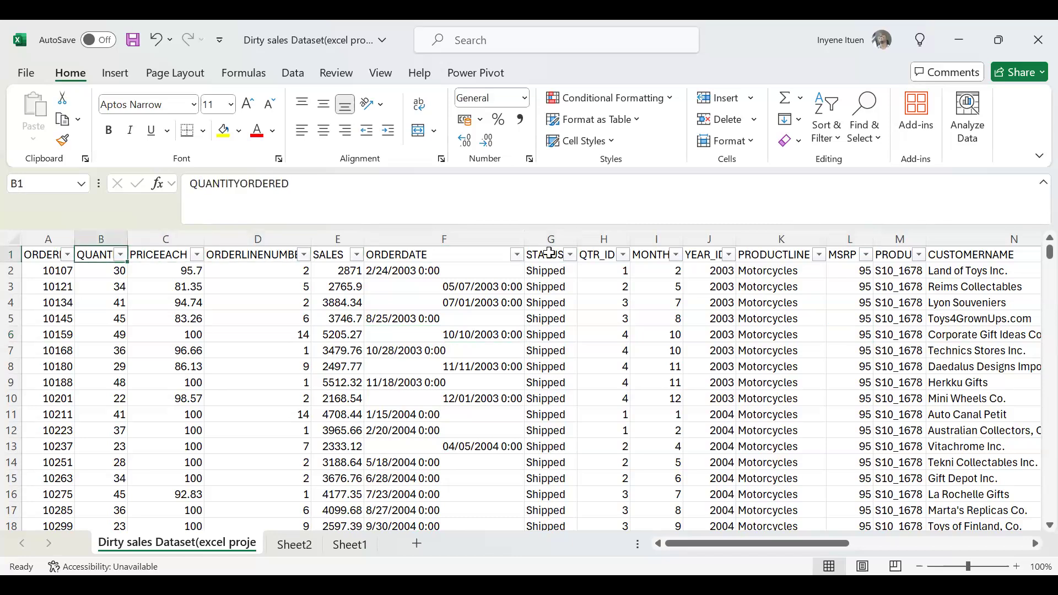
{"action": "key", "text": "Right"}
{"action": "key", "text": "Right"}
{"action": "key", "text": "Right"}
{"action": "key", "text": "Right"}
{"action": "key", "text": "Right"}
{"action": "key", "text": "Right"}
{"action": "key", "text": "Right"}
{"action": "key", "text": "Right"}
{"action": "key", "text": "Right"}
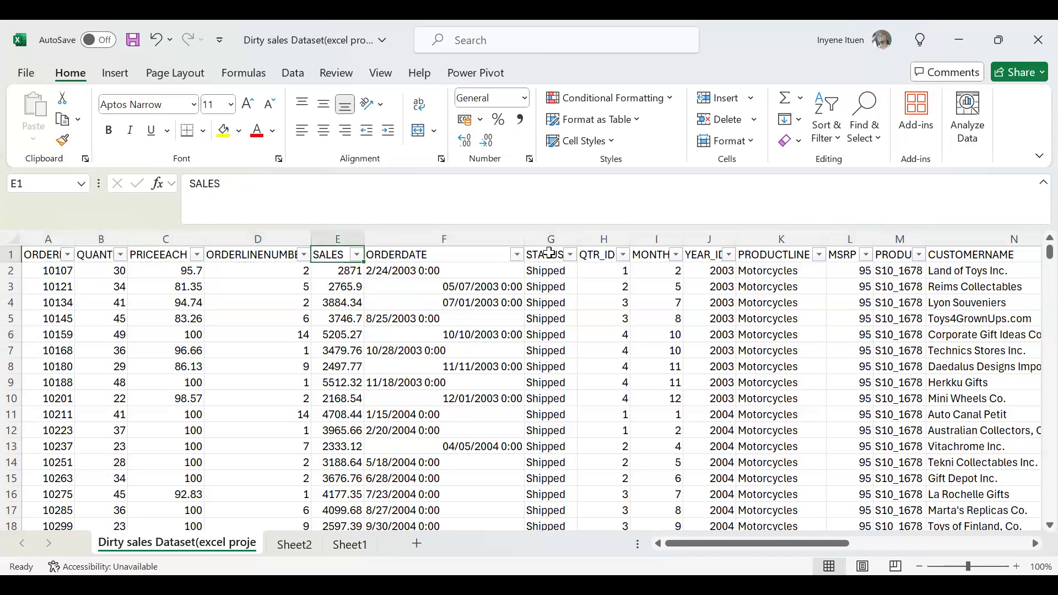
{"action": "key", "text": "Right"}
{"action": "key", "text": "Right"}
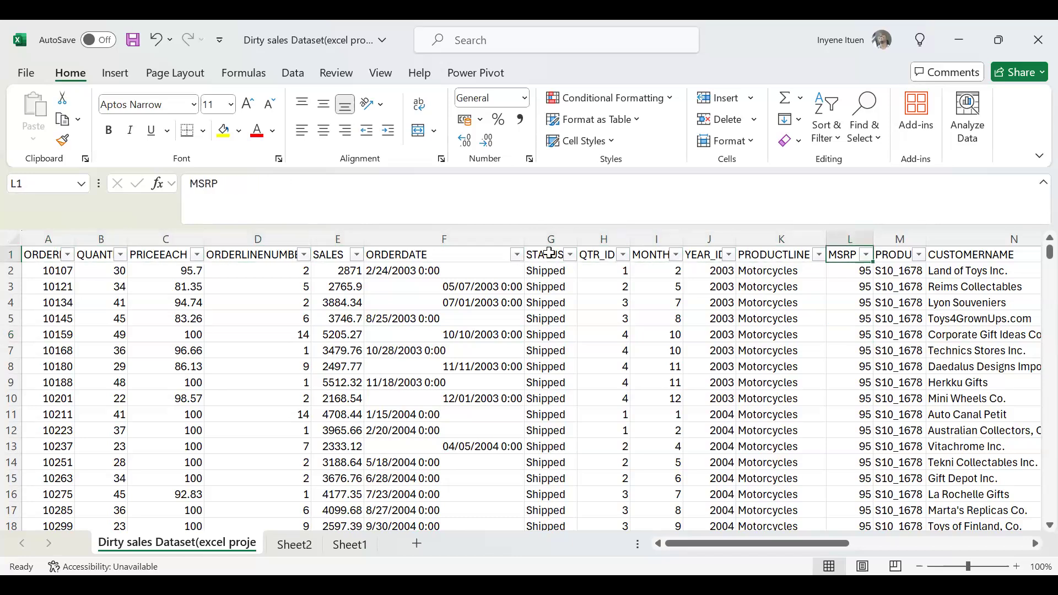
{"action": "key", "text": "Right"}
{"action": "key", "text": "Right"}
{"action": "key", "text": "Left"}
{"action": "key", "text": "Left"}
{"action": "key", "text": "Left"}
{"action": "key", "text": "Left"}
{"action": "key", "text": "Left"}
{"action": "key", "text": "Left"}
{"action": "key", "text": "Left"}
{"action": "key", "text": "Left"}
{"action": "key", "text": "Left"}
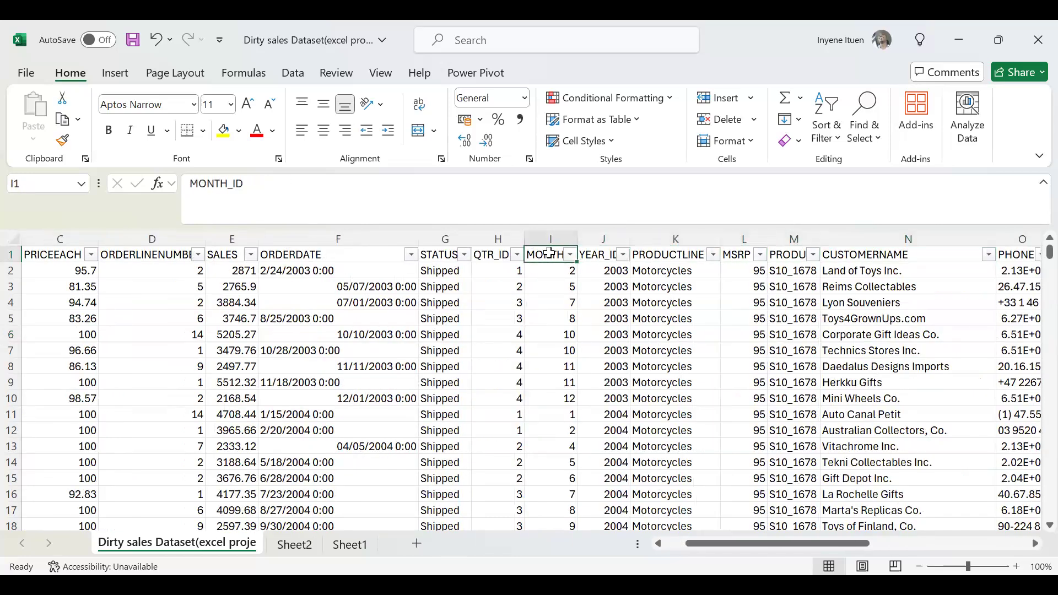
{"action": "key", "text": "Right"}
{"action": "key", "text": "Right"}
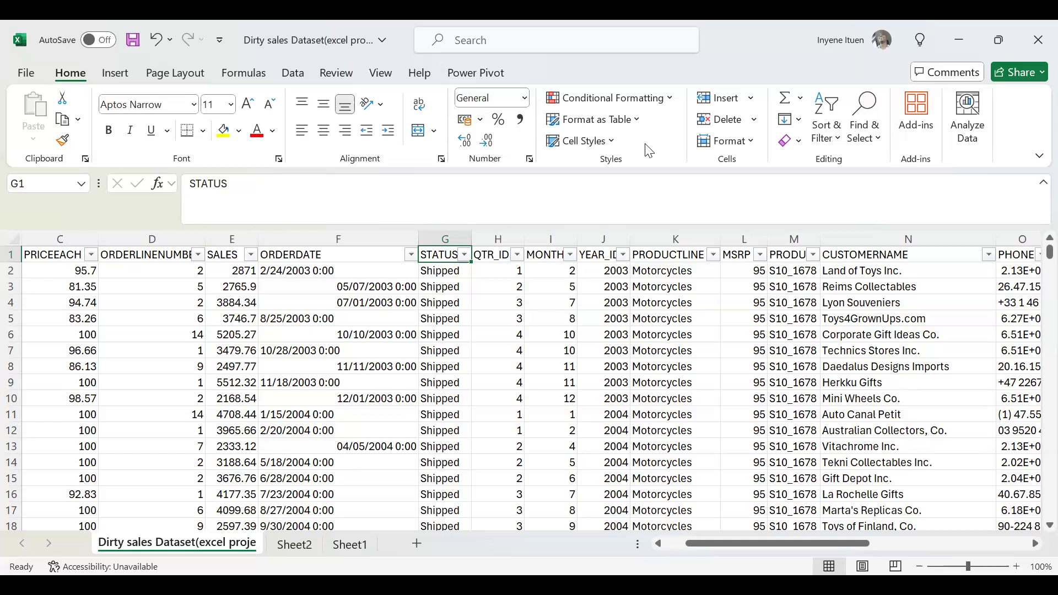
{"action": "key", "text": "alt+Tab"}
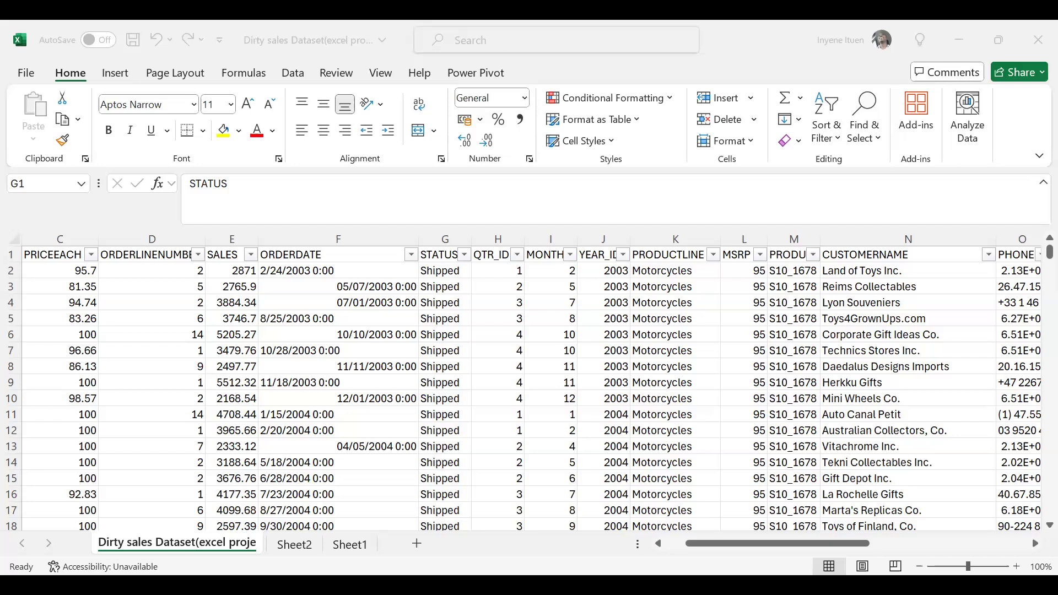
{"action": "left_click", "coordinate": [472, 382]}
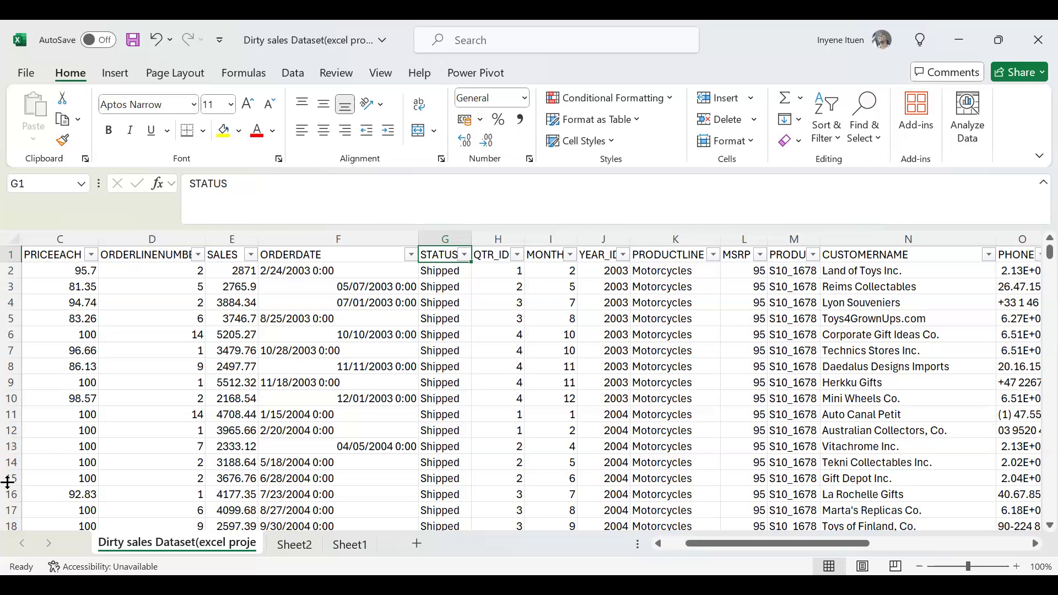
Review the ORDERLINENUMBER entries from row 14 up to row 6, and examine row 6's QTR_ID, MONTH_ID and YEAR_ID.
{"action": "left_click", "coordinate": [126, 460]}
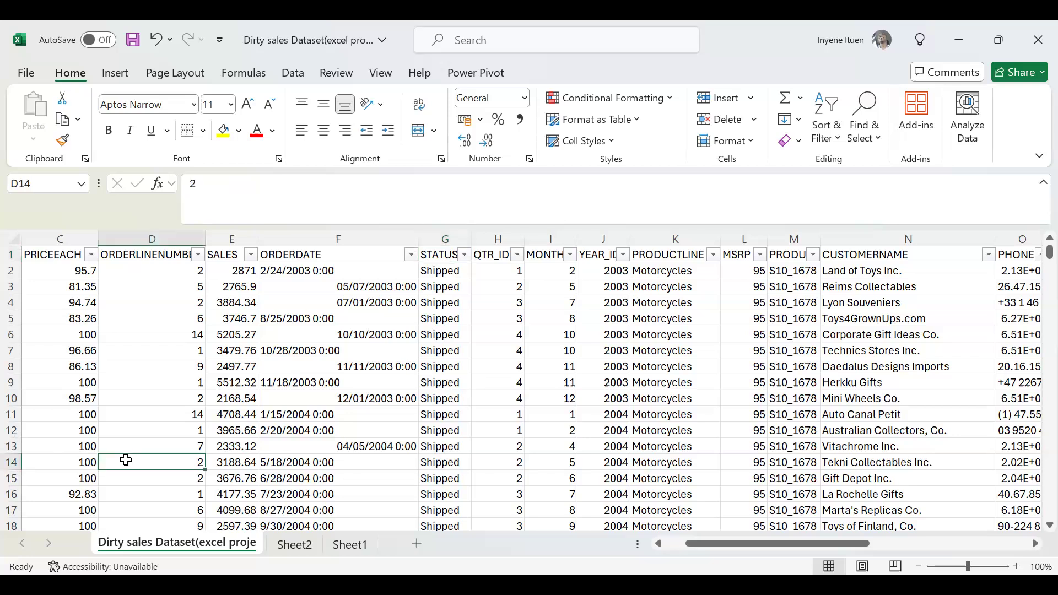
{"action": "key", "text": "Up"}
{"action": "key", "text": "Up"}
{"action": "key", "text": "Up"}
{"action": "key", "text": "Up"}
{"action": "key", "text": "Up"}
{"action": "key", "text": "Up"}
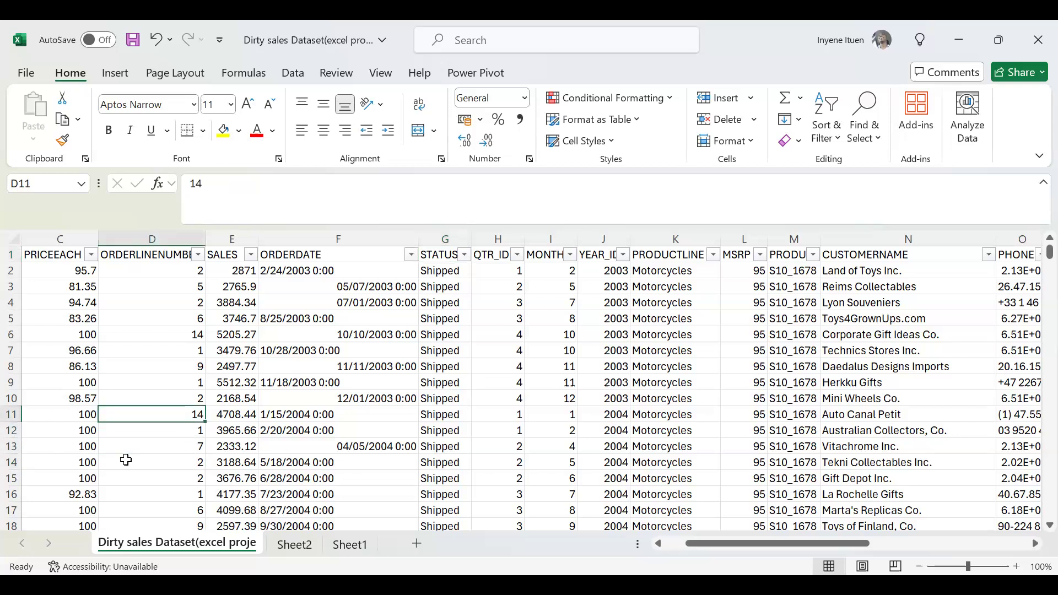
{"action": "key", "text": "Up"}
{"action": "key", "text": "Up"}
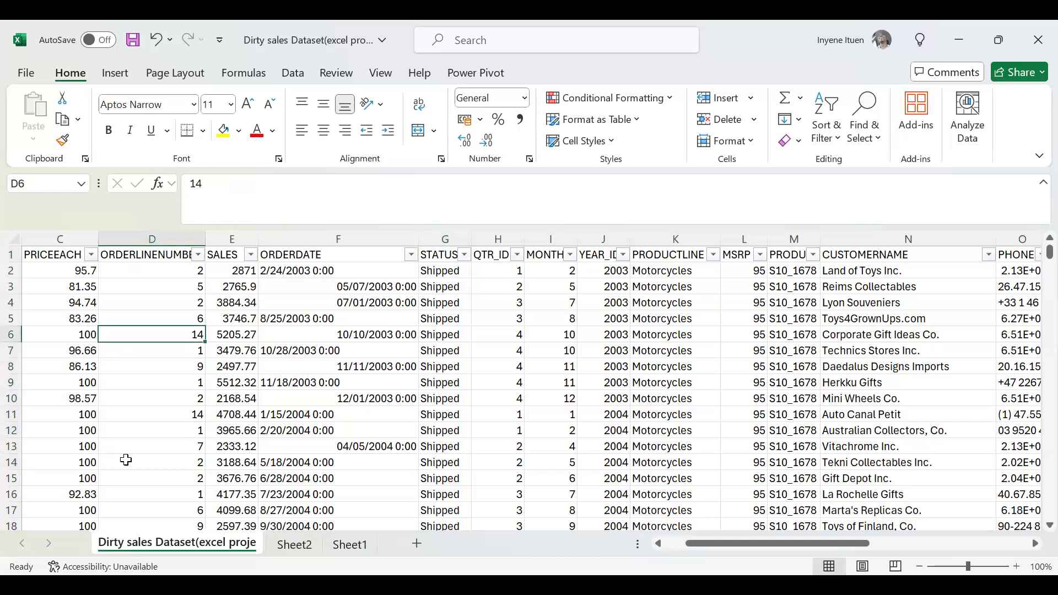
{"action": "key", "text": "Right"}
{"action": "key", "text": "Right"}
{"action": "key", "text": "Right"}
{"action": "key", "text": "Right"}
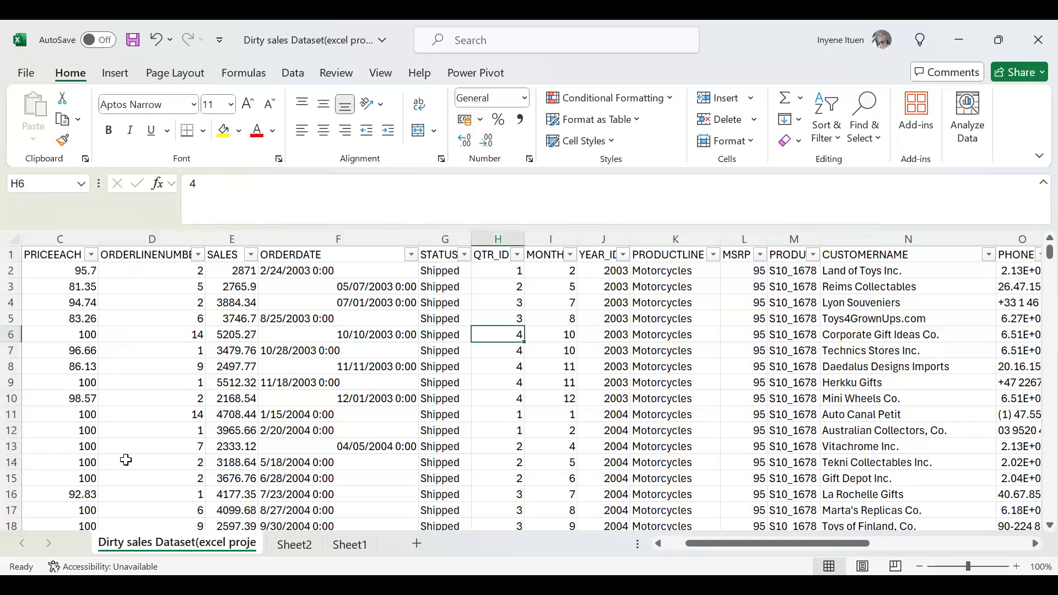
{"action": "key", "text": "Right"}
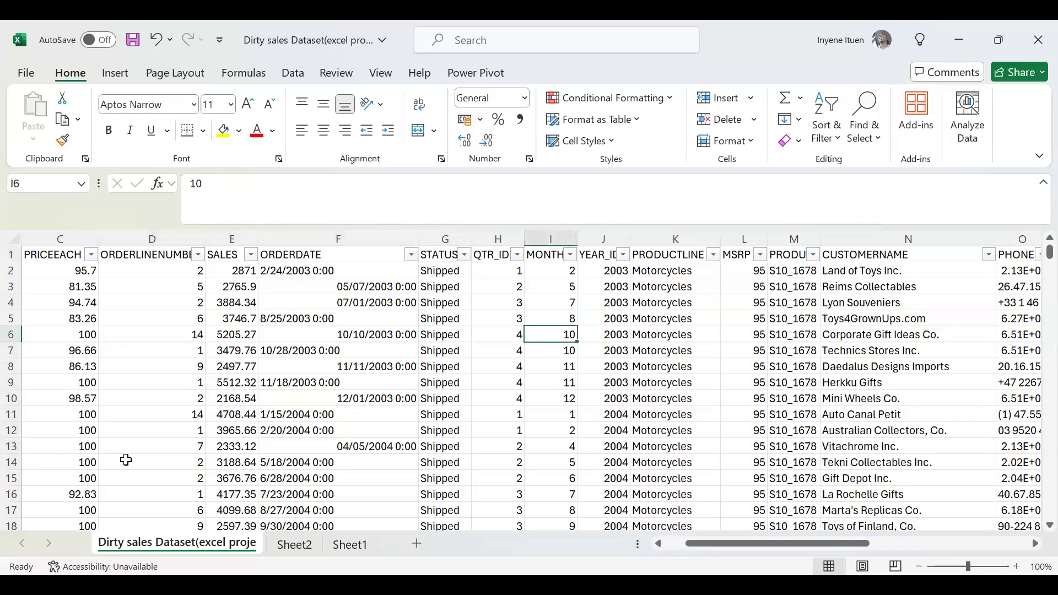
{"action": "key", "text": "Right"}
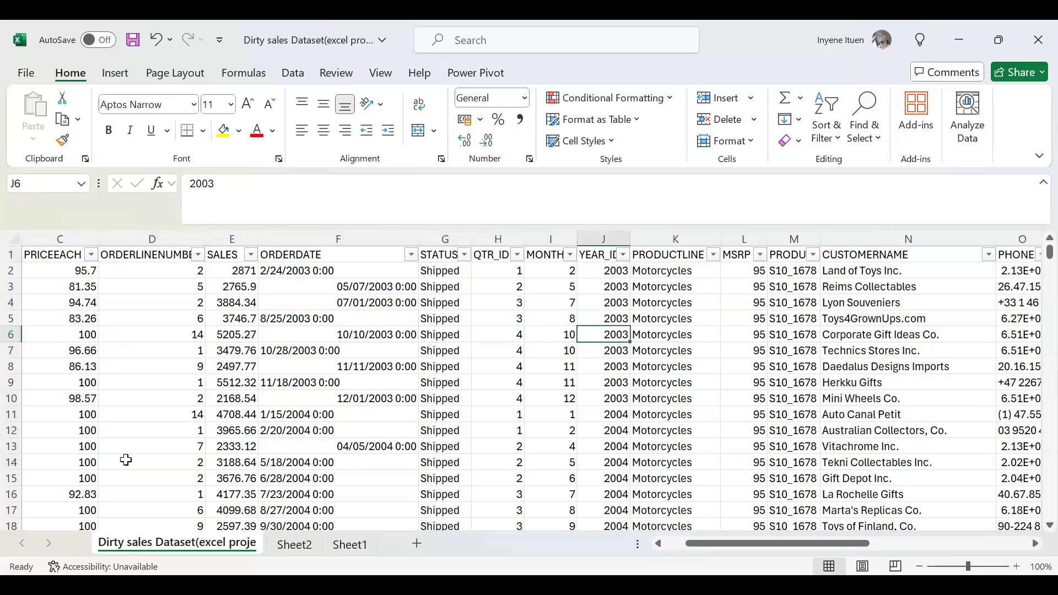
{"action": "key", "text": "Left"}
{"action": "key", "text": "Left"}
{"action": "key", "text": "Left"}
{"action": "key", "text": "Left"}
{"action": "key", "text": "Left"}
{"action": "key", "text": "Left"}
{"action": "key", "text": "Left"}
{"action": "key", "text": "Left"}
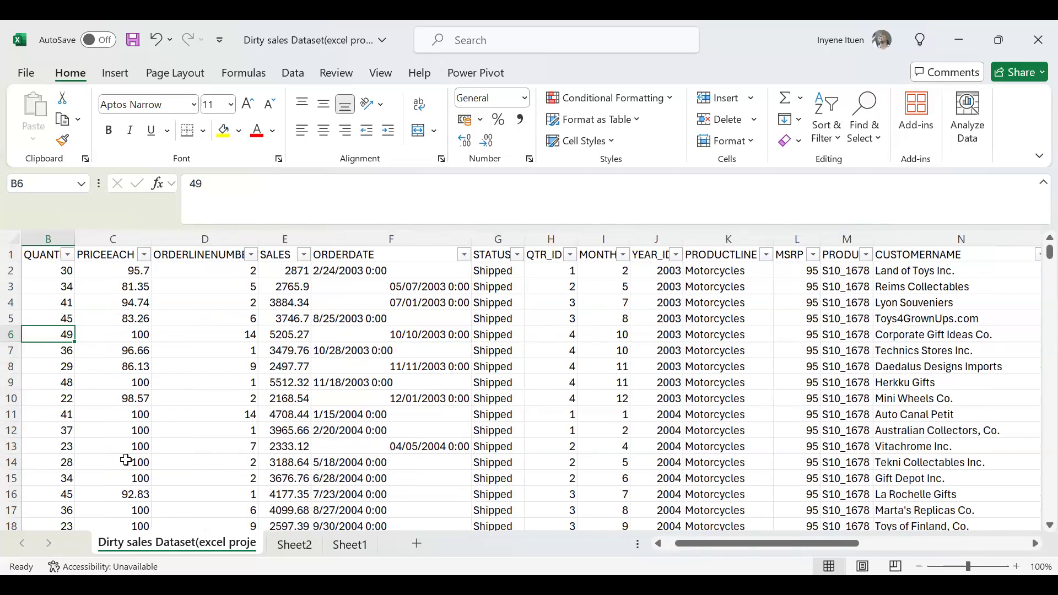
{"action": "key", "text": "Right"}
{"action": "key", "text": "Right"}
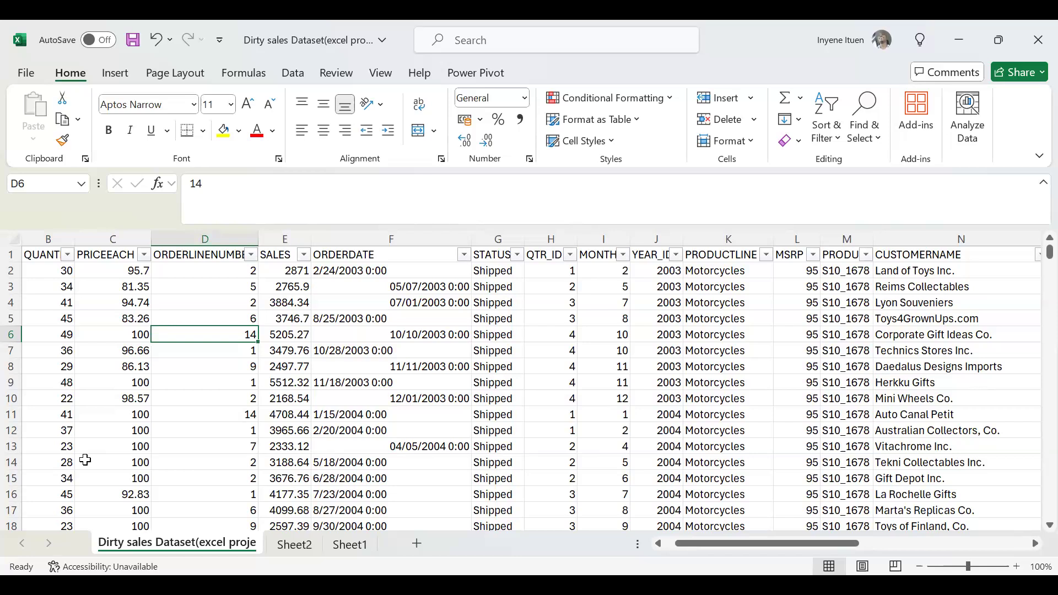
Compare row 6's quantity ordered, PRICEEACH and SALES, and check its ORDERDATE and STATUS.
{"action": "left_click", "coordinate": [111, 340]}
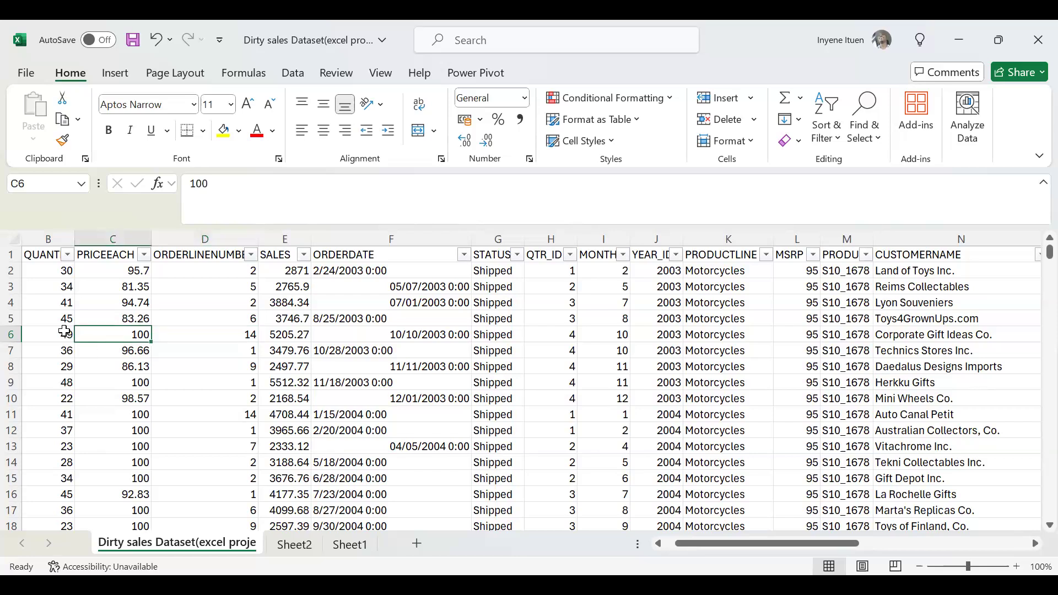
{"action": "left_click", "coordinate": [65, 332]}
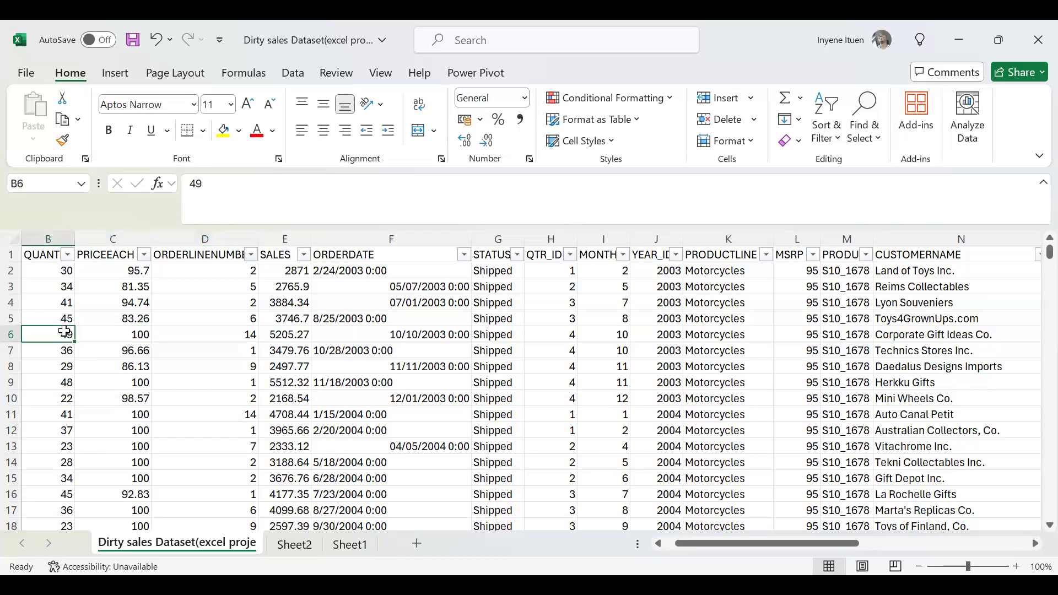
{"action": "key", "text": "Right"}
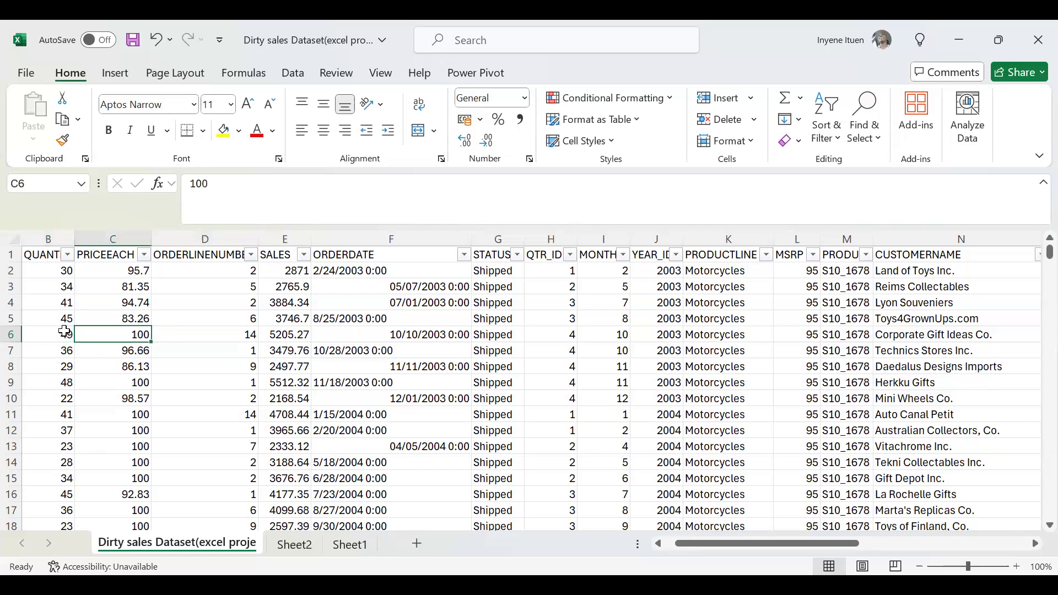
{"action": "key", "text": "Right"}
{"action": "key", "text": "Right"}
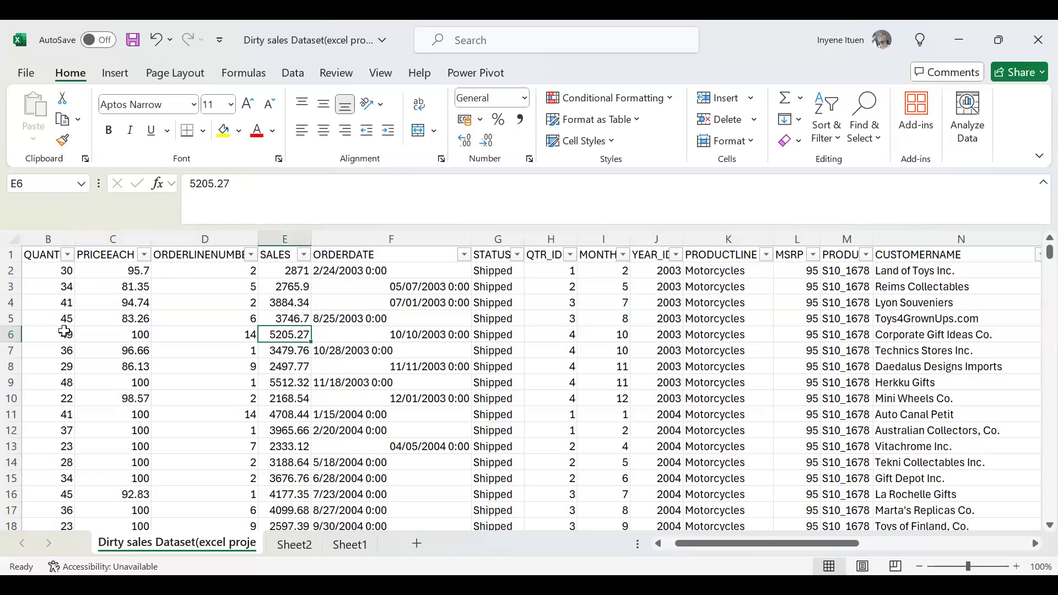
{"action": "key", "text": "Right"}
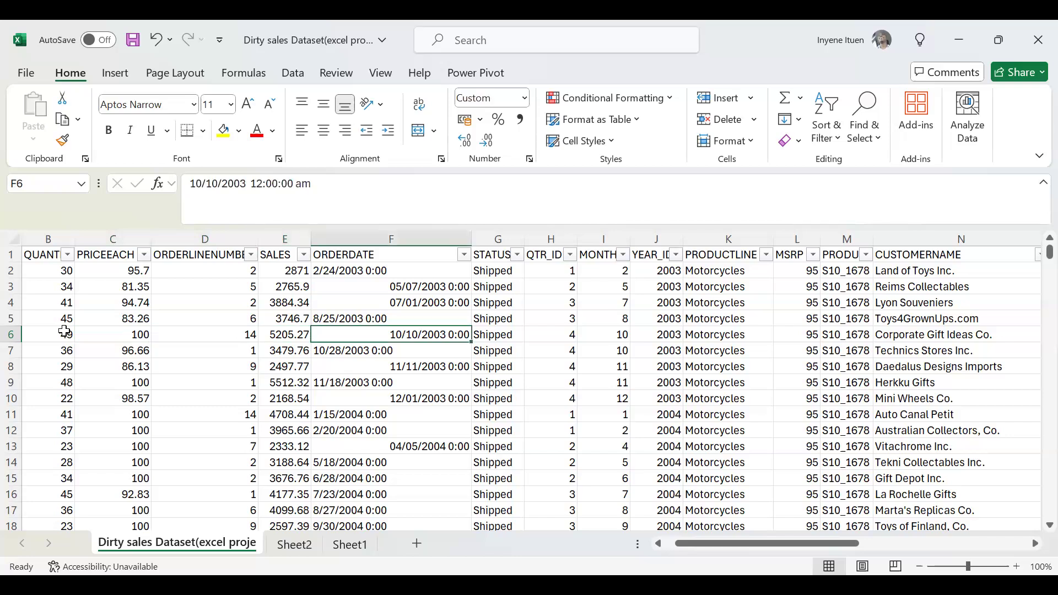
{"action": "key", "text": "Right"}
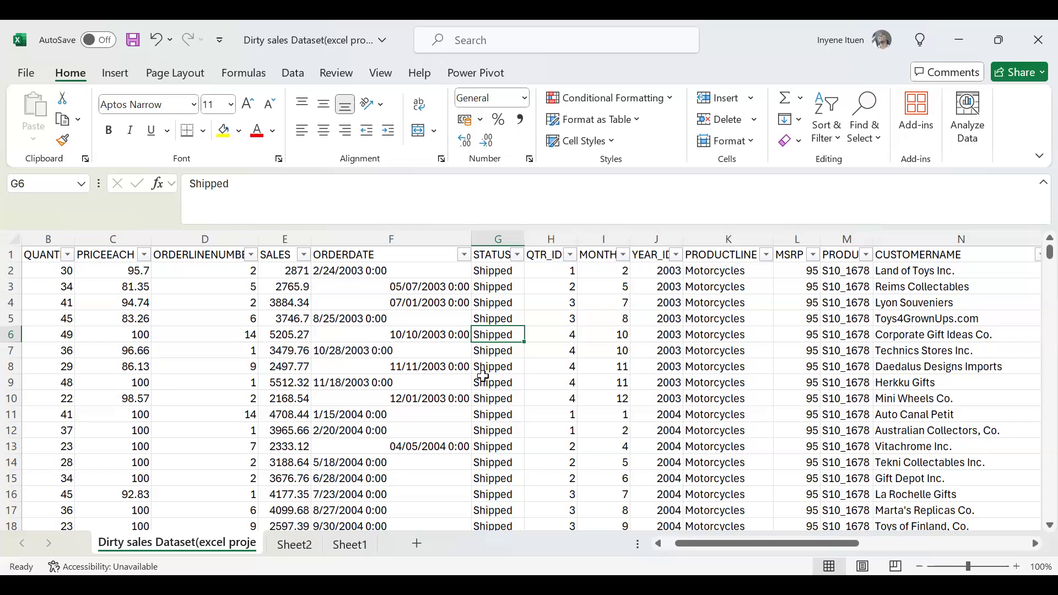
Examine the rest of row 6 from QTR_ID through the product, customer, address and territory fields to the deal size.
{"action": "left_click", "coordinate": [574, 332]}
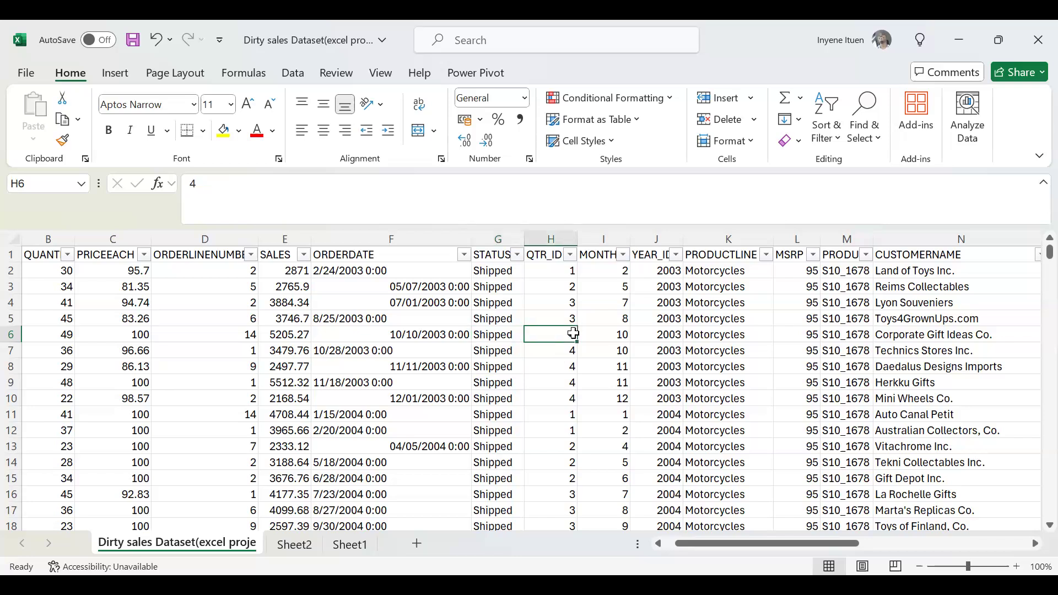
{"action": "key", "text": "Right"}
{"action": "key", "text": "Right"}
{"action": "key", "text": "Right"}
{"action": "key", "text": "Right"}
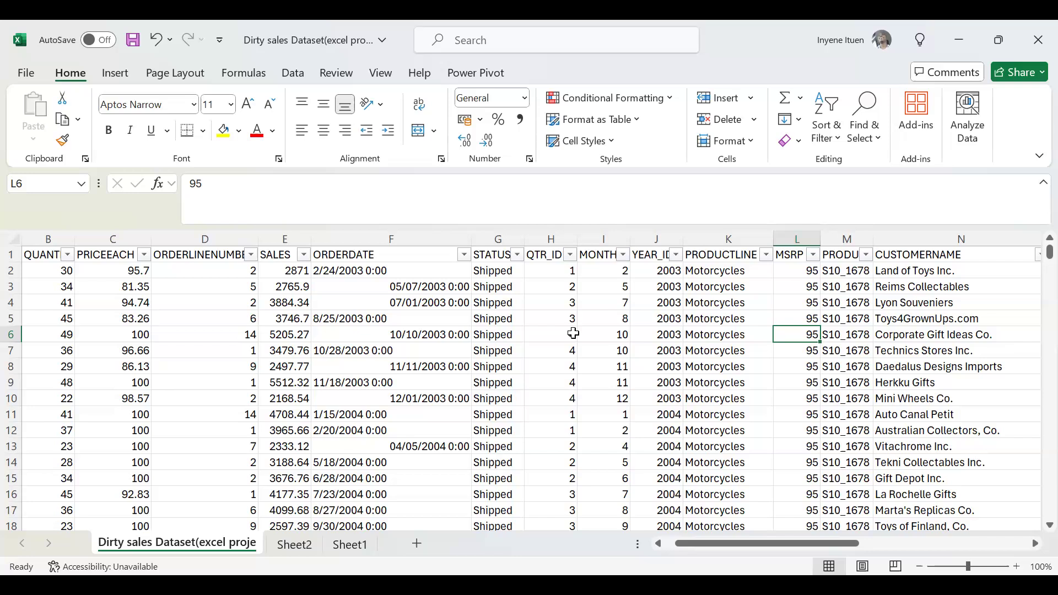
{"action": "key", "text": "Right"}
{"action": "key", "text": "Right"}
{"action": "key", "text": "Right"}
{"action": "key", "text": "Right"}
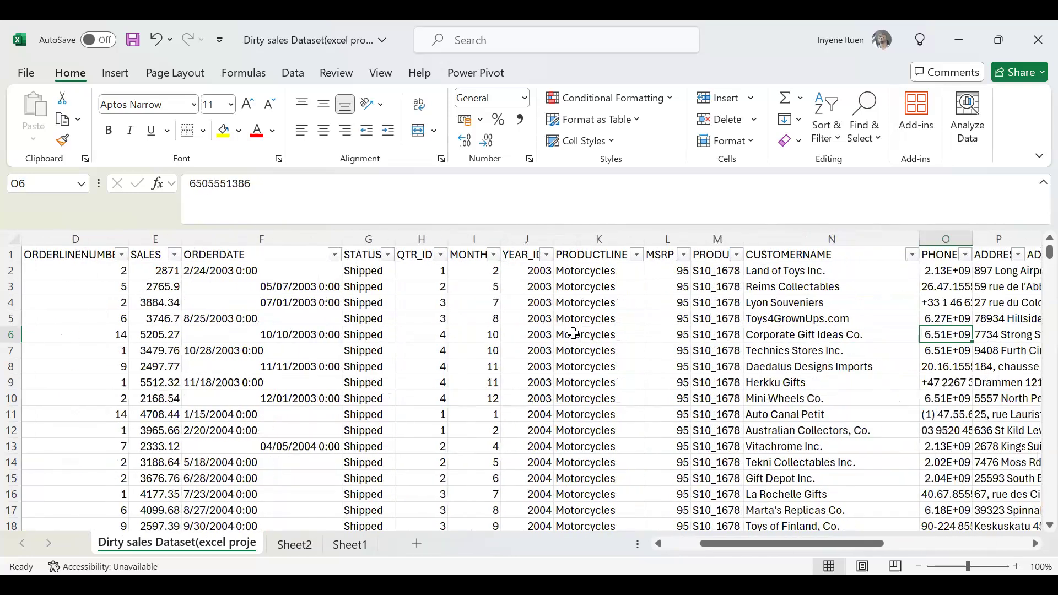
{"action": "key", "text": "Right"}
{"action": "key", "text": "Right"}
{"action": "key", "text": "Right"}
{"action": "key", "text": "Right"}
{"action": "key", "text": "Right"}
{"action": "key", "text": "Right"}
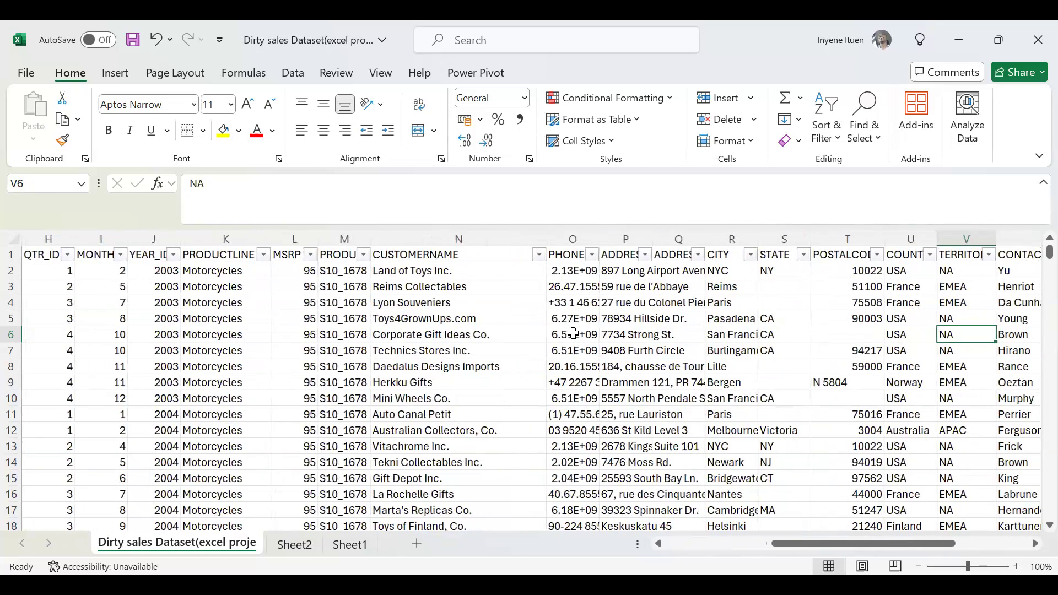
{"action": "key", "text": "Right"}
{"action": "key", "text": "Right"}
{"action": "key", "text": "Right"}
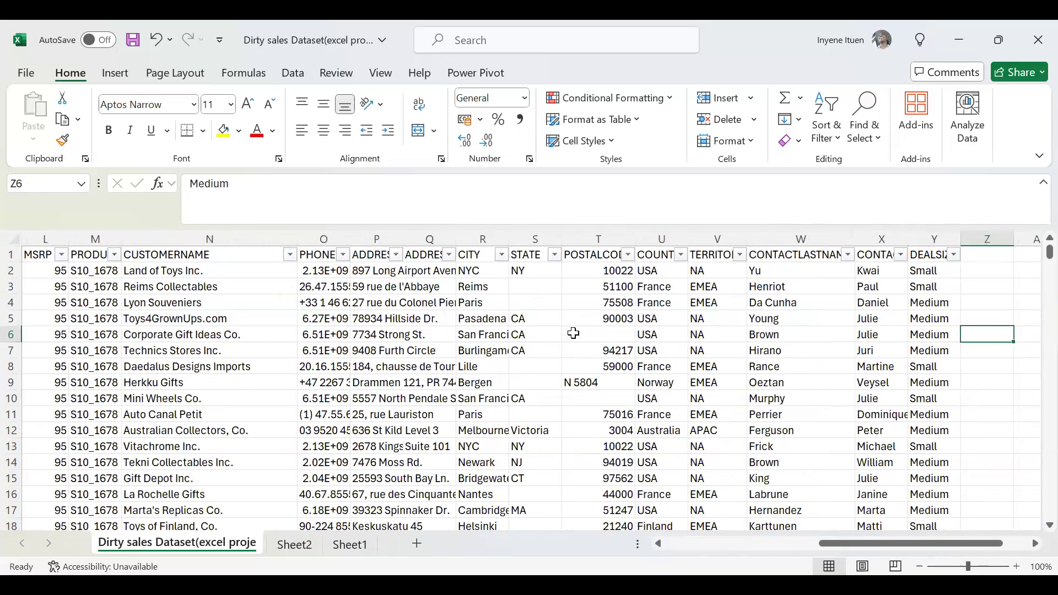
Return to the start of row 6 and review its order number, quantity ordered, PRICEEACH, ORDERLINENUMBER and SALES.
{"action": "key", "text": "Left"}
{"action": "key", "text": "Left"}
{"action": "key", "text": "Left"}
{"action": "key", "text": "Left"}
{"action": "key", "text": "Left"}
{"action": "key", "text": "Left"}
{"action": "key", "text": "Left"}
{"action": "key", "text": "Left"}
{"action": "key", "text": "Left"}
{"action": "key", "text": "Left"}
{"action": "key", "text": "Left"}
{"action": "key", "text": "Left"}
{"action": "key", "text": "Left"}
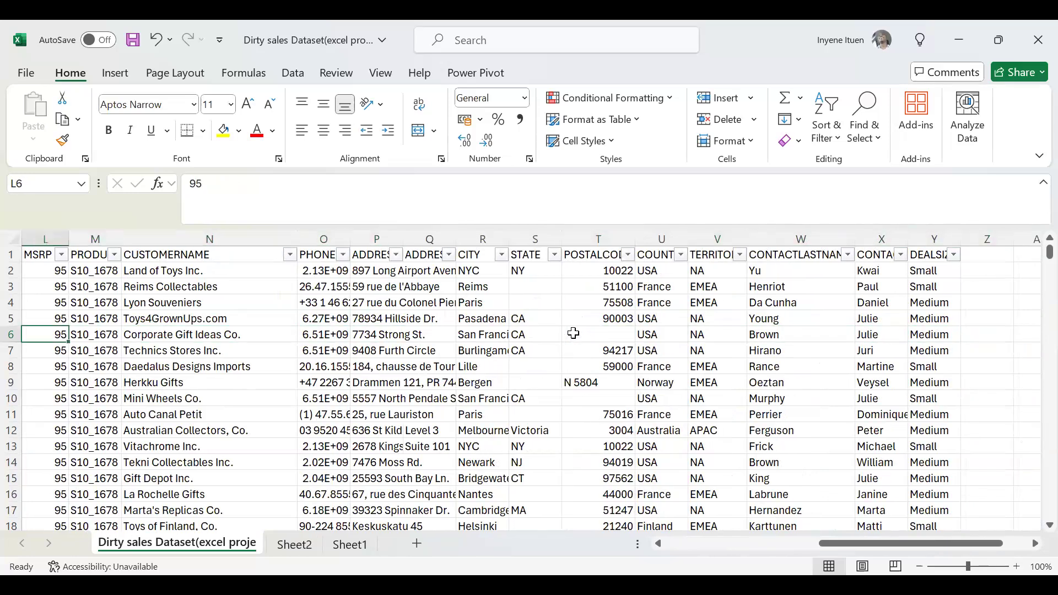
{"action": "key", "text": "Left"}
{"action": "key", "text": "Left"}
{"action": "key", "text": "Left"}
{"action": "key", "text": "Left"}
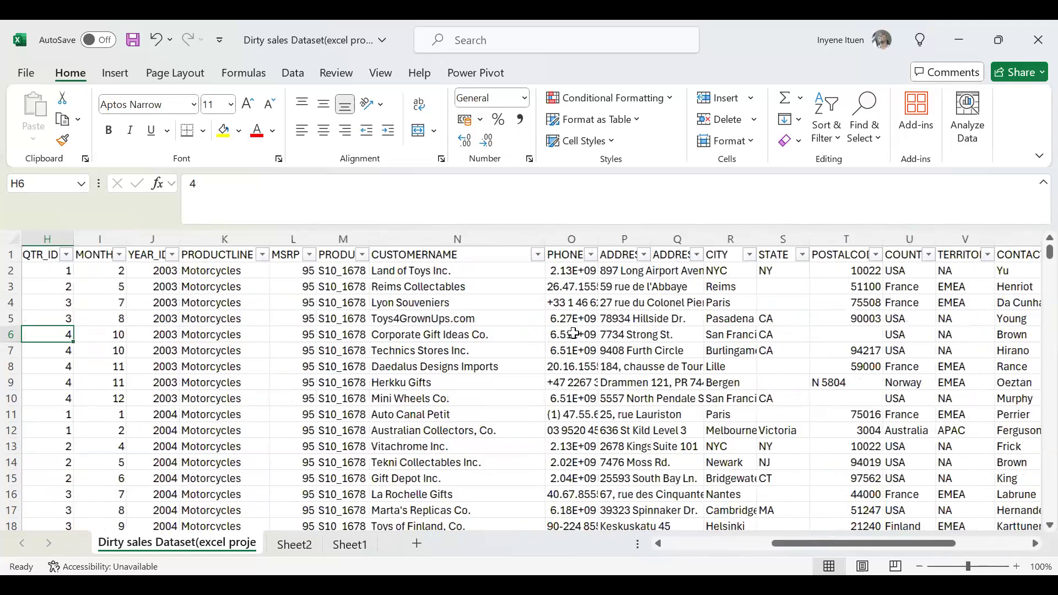
{"action": "key", "text": "Left"}
{"action": "key", "text": "Left"}
{"action": "key", "text": "Left"}
{"action": "key", "text": "Left"}
{"action": "key", "text": "Left"}
{"action": "key", "text": "Left"}
{"action": "key", "text": "Left"}
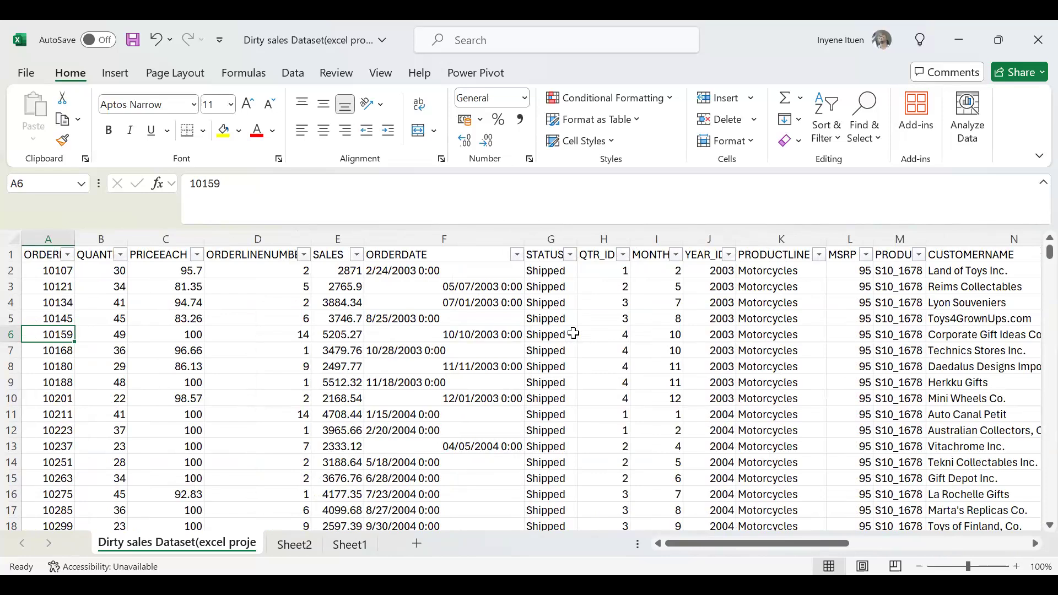
{"action": "key", "text": "Right"}
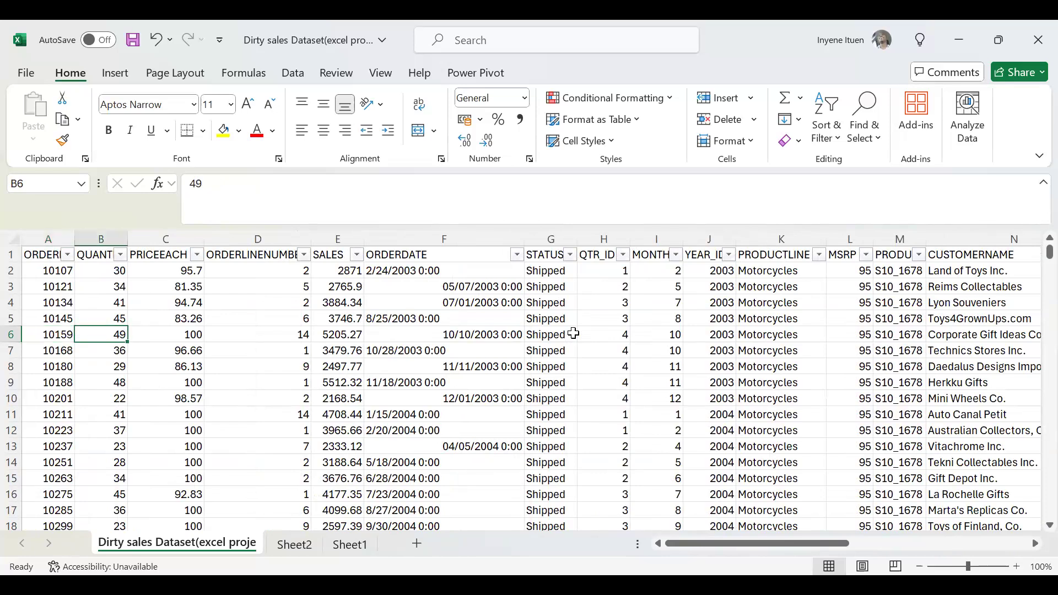
{"action": "key", "text": "Right"}
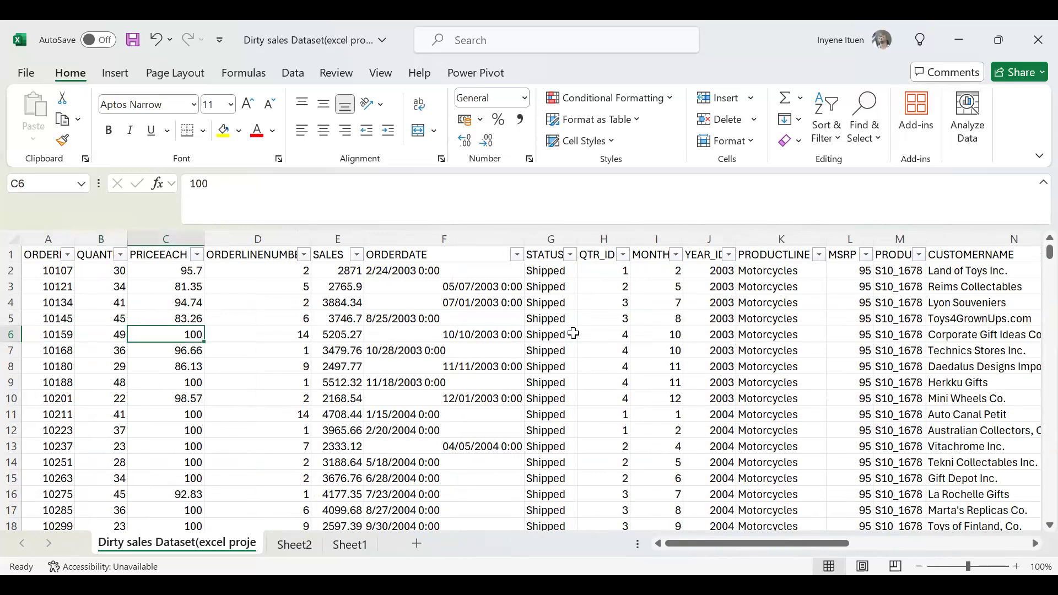
{"action": "key", "text": "Right"}
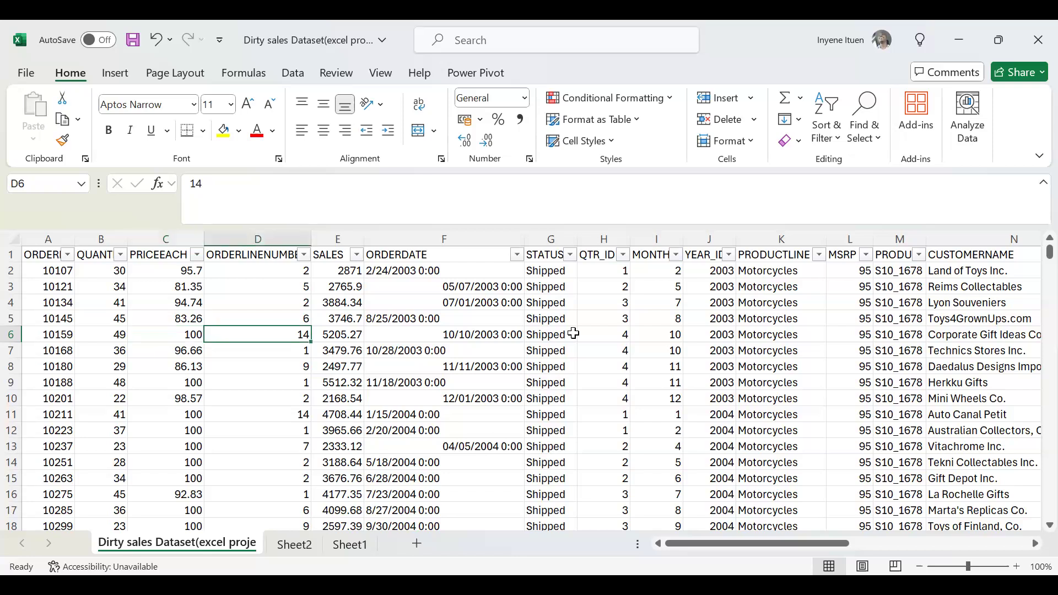
{"action": "key", "text": "Left"}
{"action": "key", "text": "Left"}
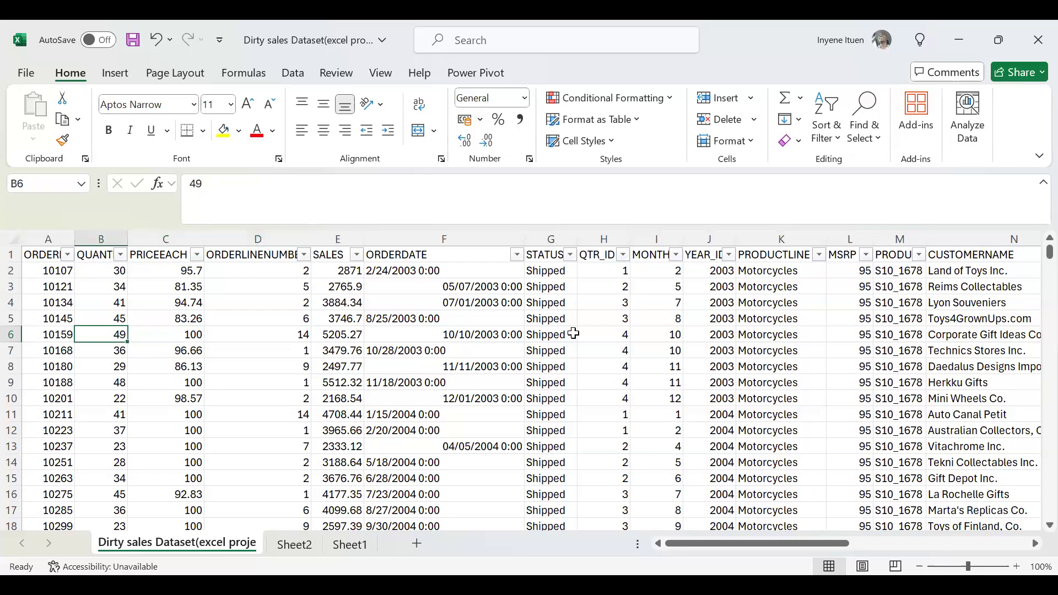
{"action": "key", "text": "Right"}
{"action": "key", "text": "Right"}
{"action": "key", "text": "Right"}
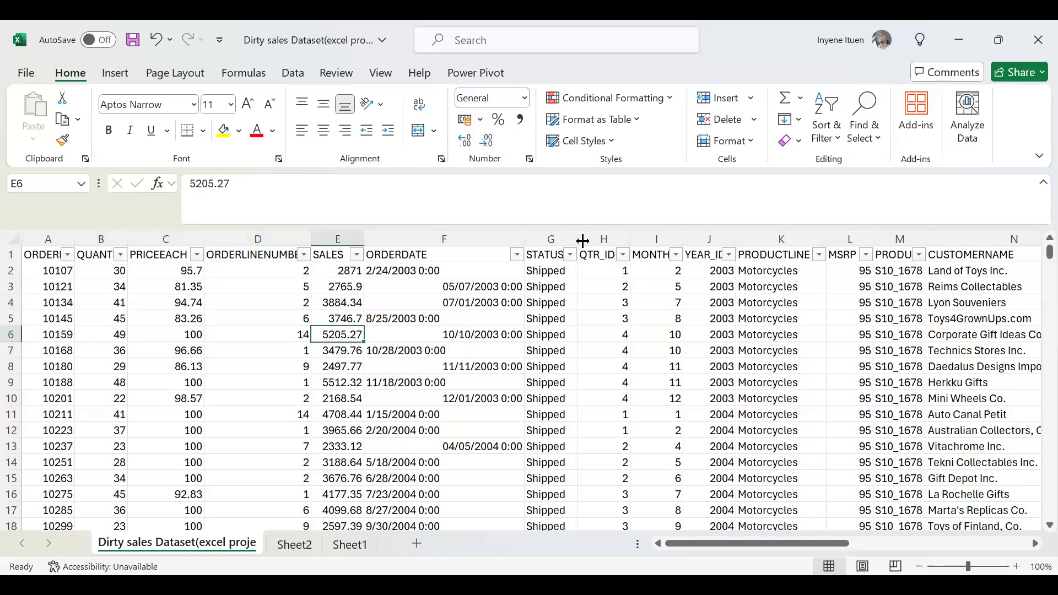
Filter the STATUS column to show only the In Process orders.
{"action": "left_click", "coordinate": [570, 255]}
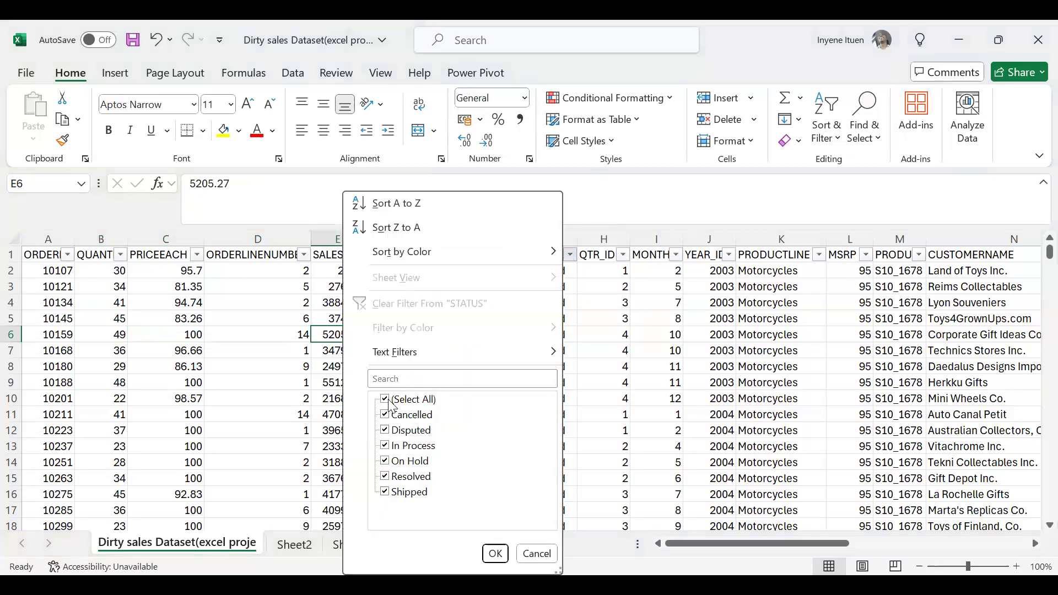
{"action": "left_click", "coordinate": [390, 403]}
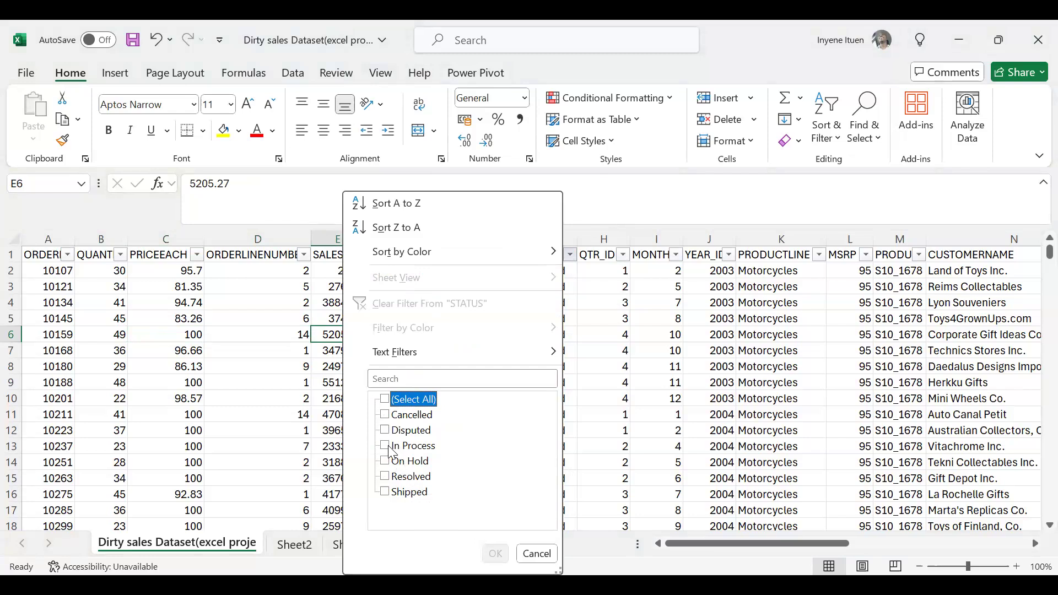
{"action": "left_click", "coordinate": [387, 447]}
{"action": "left_click", "coordinate": [499, 555]}
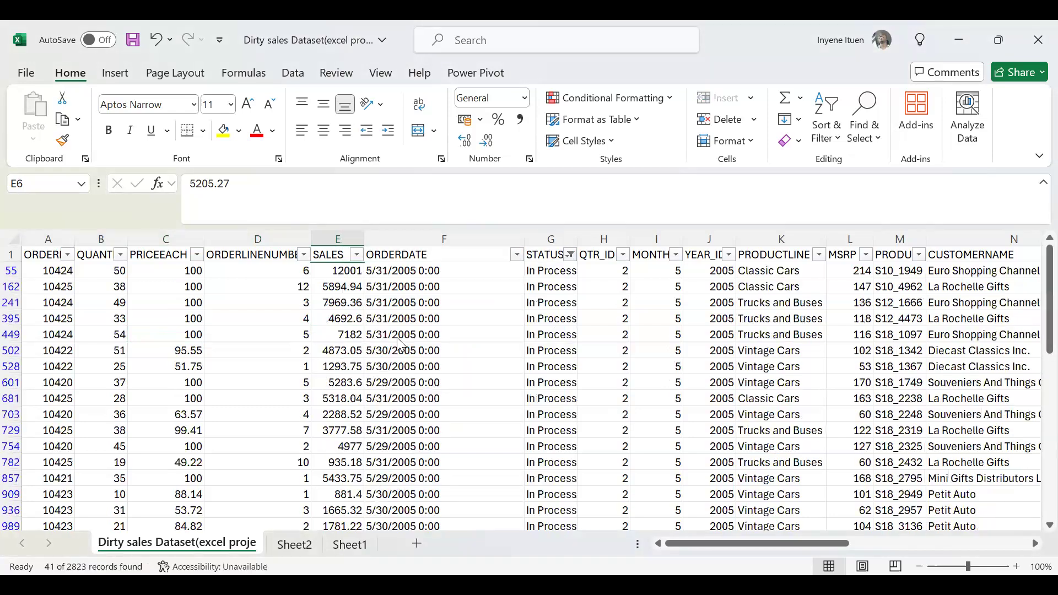
Review row 395's quantity ordered, PRICEEACH and ORDERLINENUMBER, and compare its SALES with its ORDERDATE.
{"action": "left_click", "coordinate": [123, 323]}
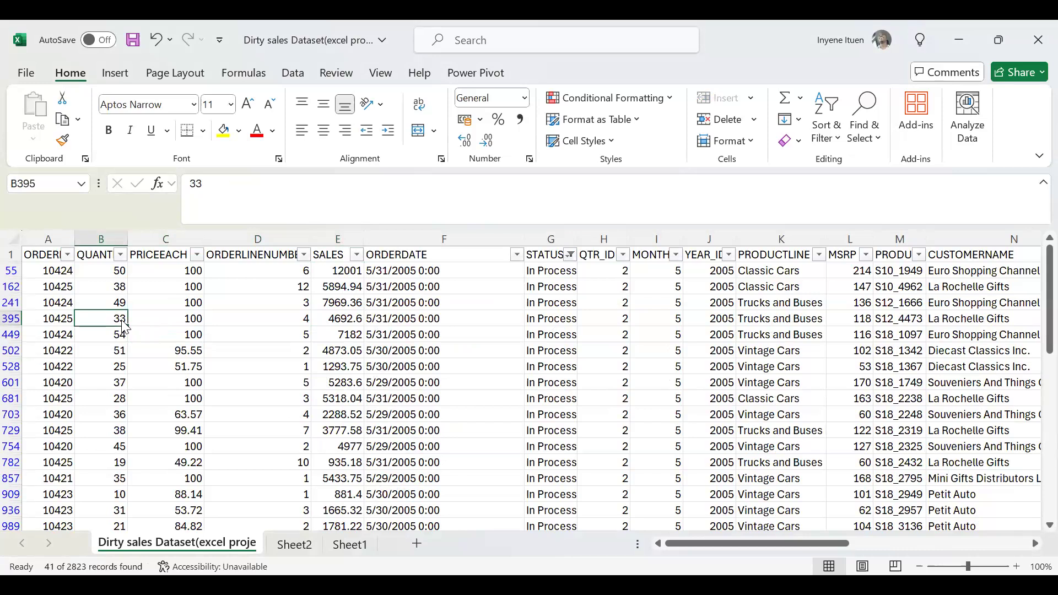
{"action": "key", "text": "Right"}
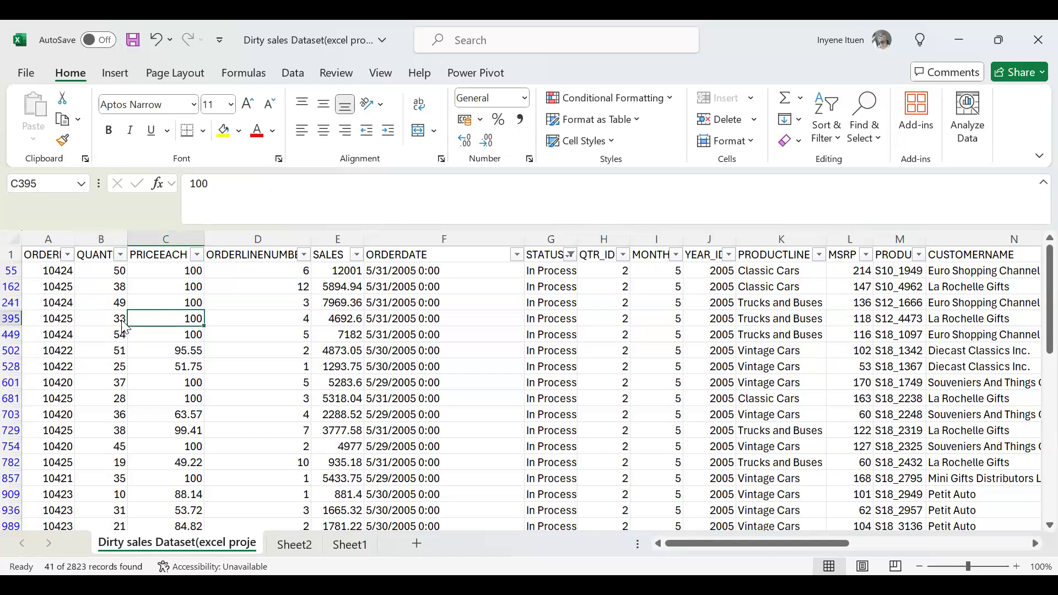
{"action": "key", "text": "Right"}
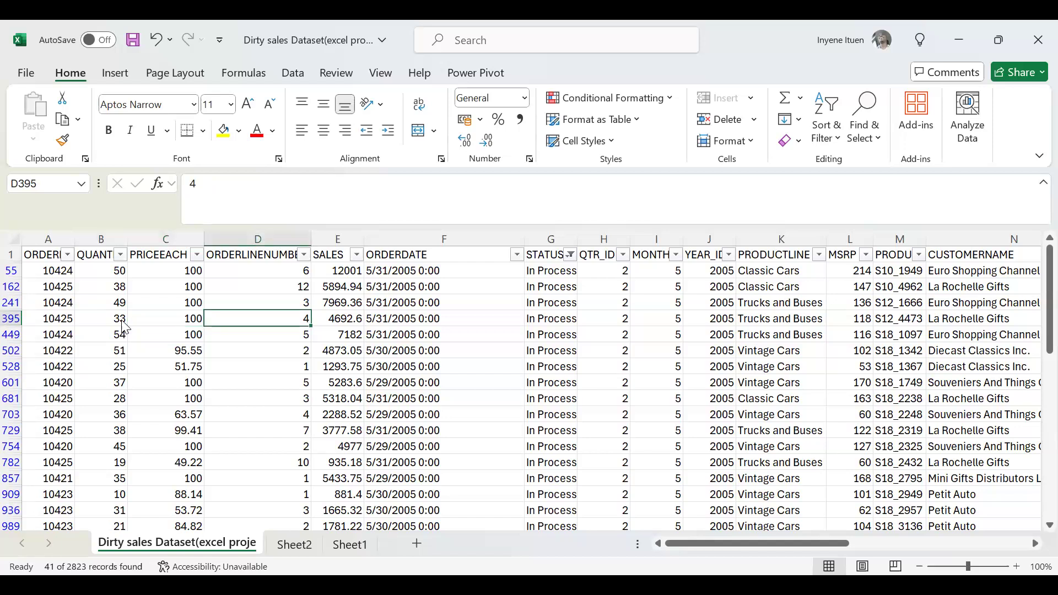
{"action": "key", "text": "Right"}
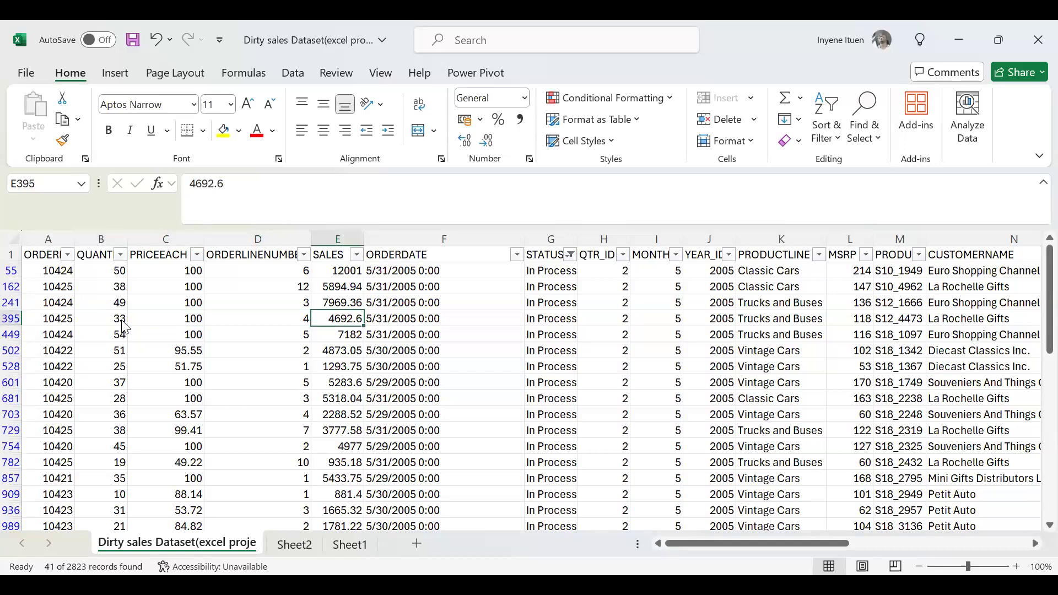
{"action": "key", "text": "Right"}
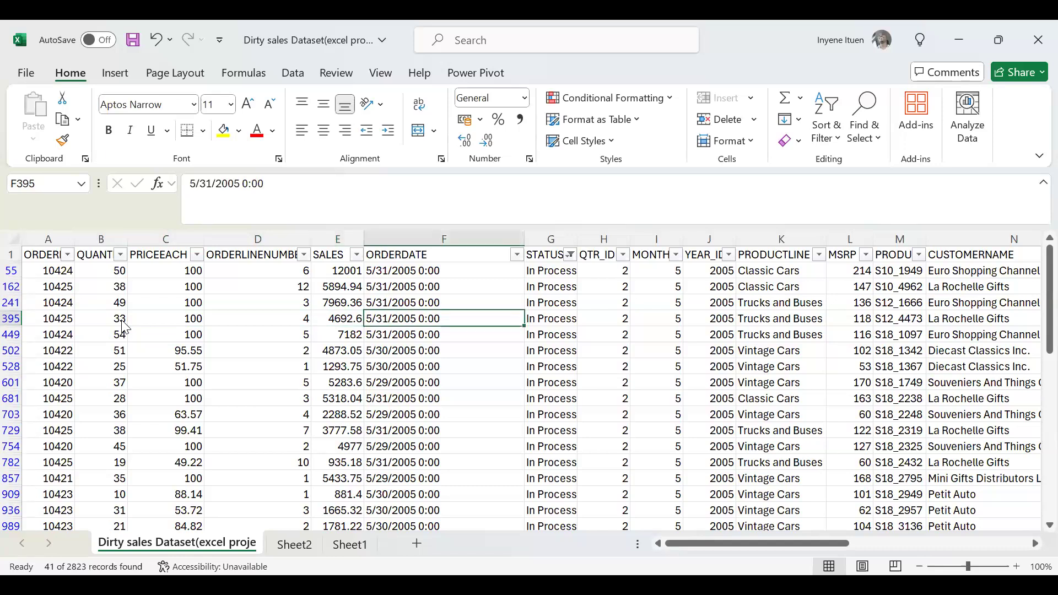
{"action": "key", "text": "Left"}
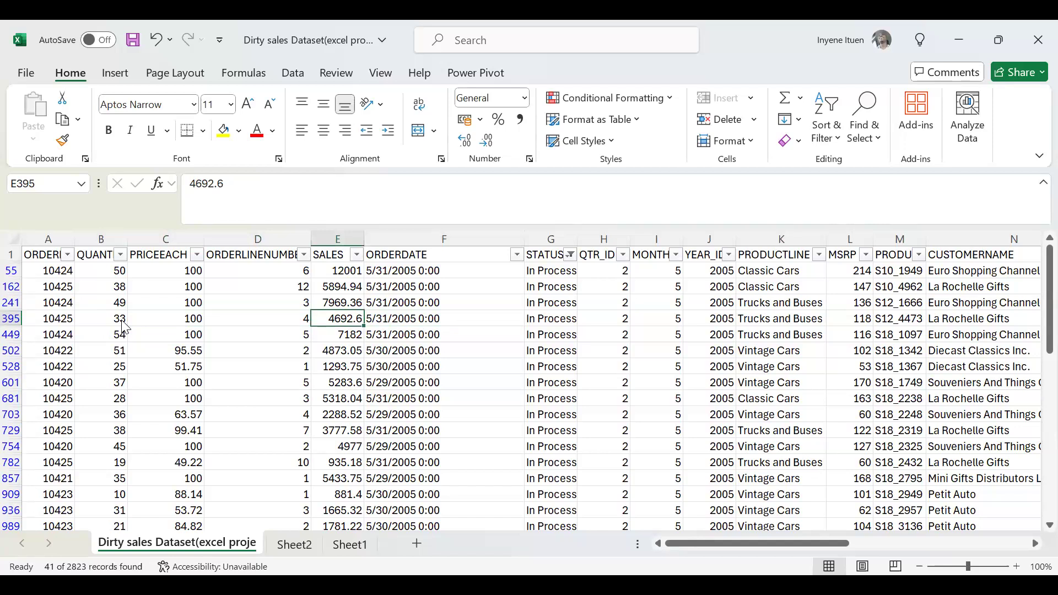
{"action": "key", "text": "Right"}
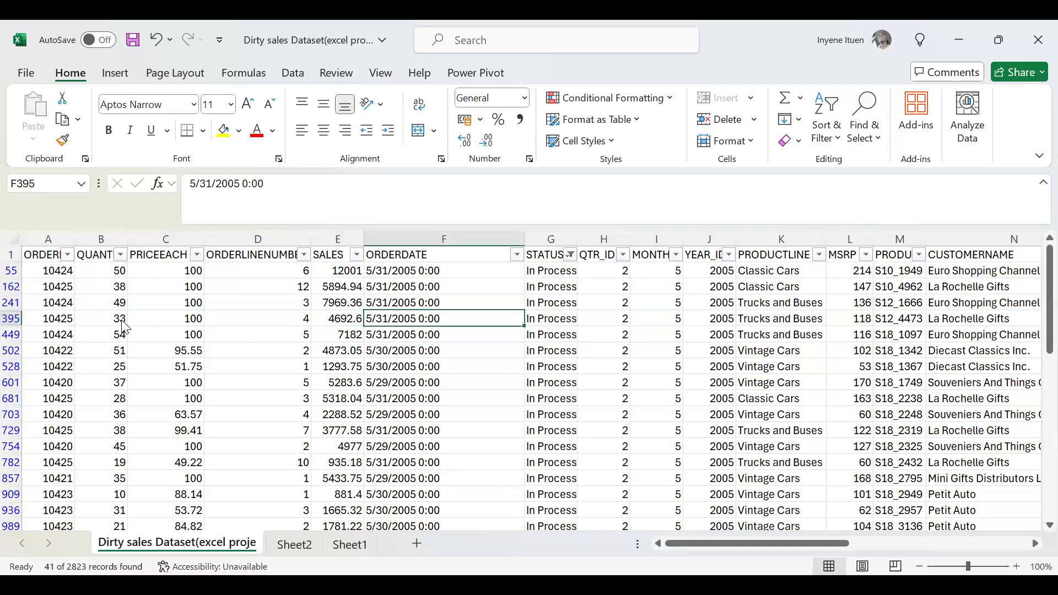
Examine row 395 from STATUS through the quarter, month, year, product and customer fields to the address lines.
{"action": "key", "text": "Right"}
{"action": "key", "text": "Right"}
{"action": "key", "text": "Right"}
{"action": "key", "text": "Right"}
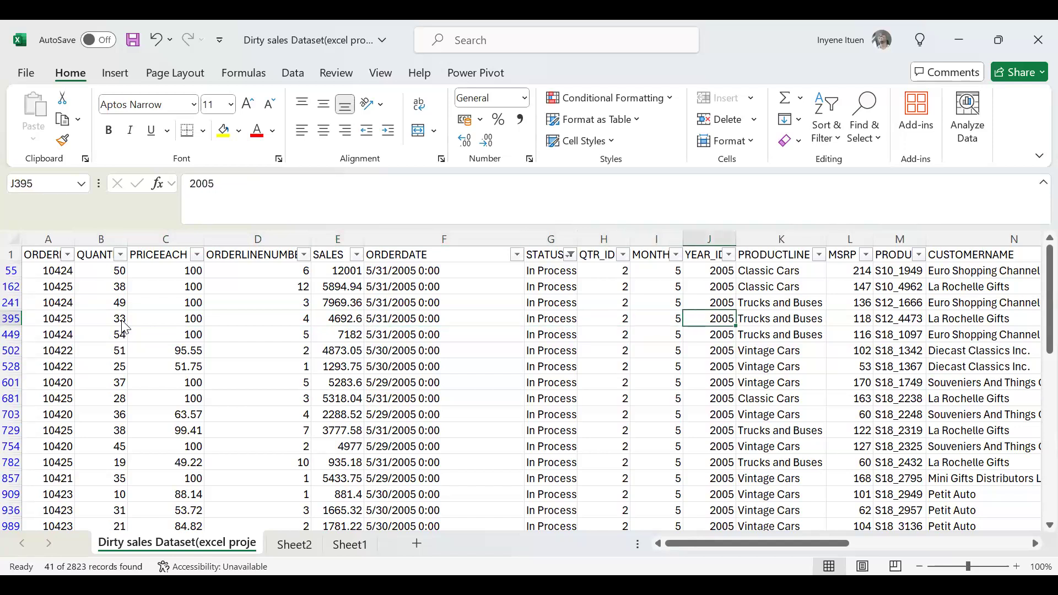
{"action": "key", "text": "Right"}
{"action": "key", "text": "Right"}
{"action": "key", "text": "Right"}
{"action": "key", "text": "Right"}
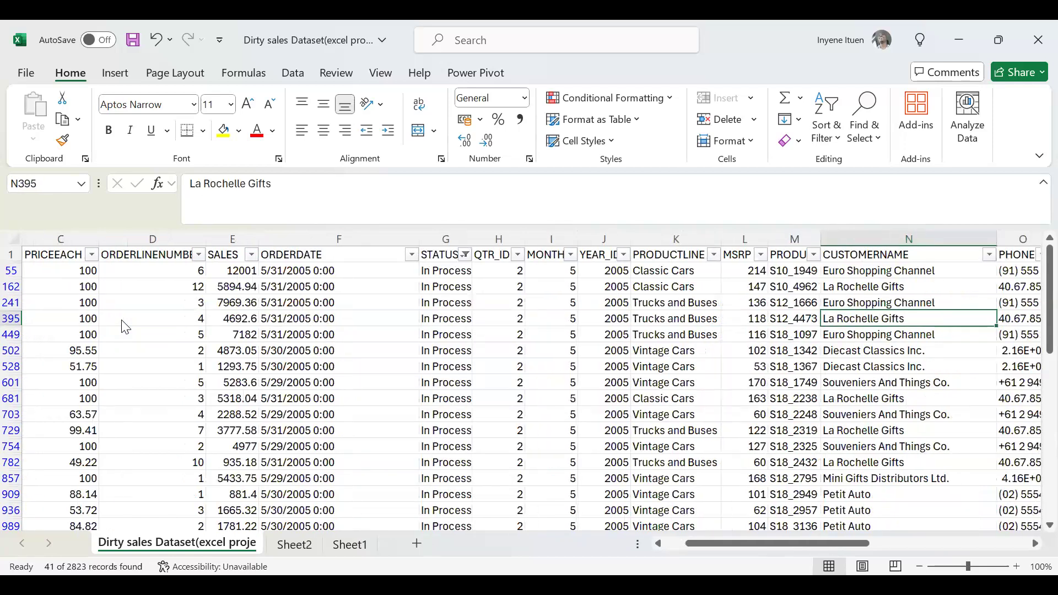
{"action": "key", "text": "Right"}
{"action": "key", "text": "Right"}
{"action": "key", "text": "Right"}
{"action": "key", "text": "Right"}
{"action": "key", "text": "Right"}
{"action": "key", "text": "Right"}
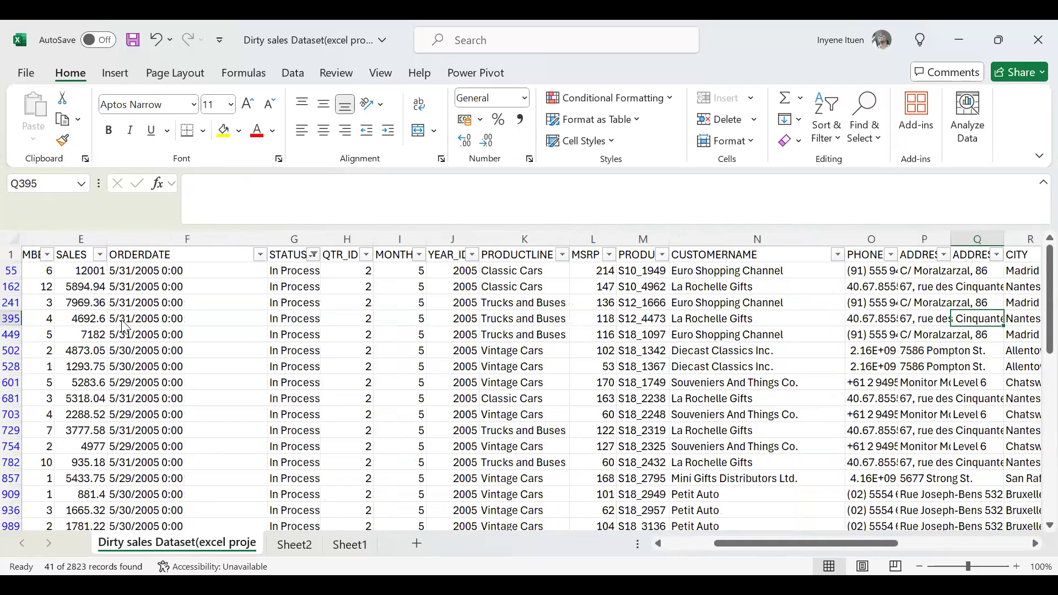
Check row 395's postal code, country, territory, contact name and DEALSIZE up to the end of the record.
{"action": "scroll", "coordinate": [126, 326], "scroll_direction": "right", "scroll_amount": 1}
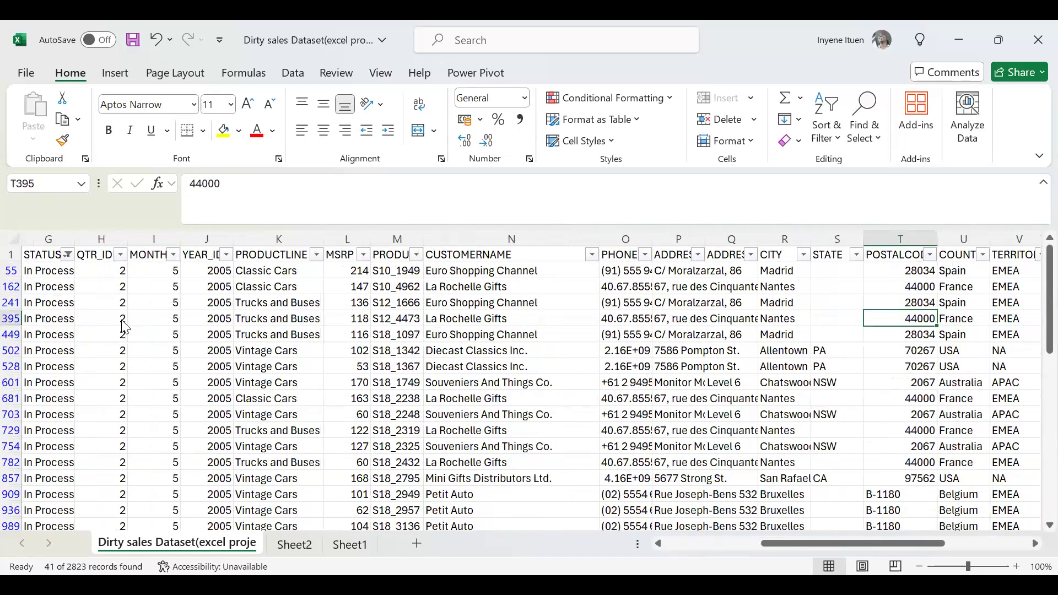
{"action": "key", "text": "Right"}
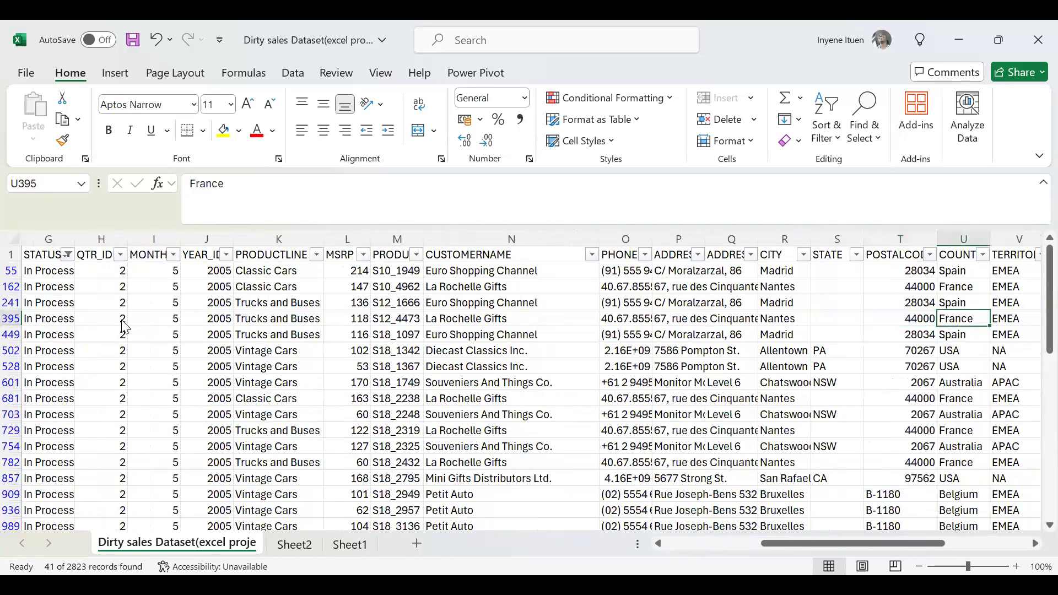
{"action": "key", "text": "Right"}
{"action": "key", "text": "Right"}
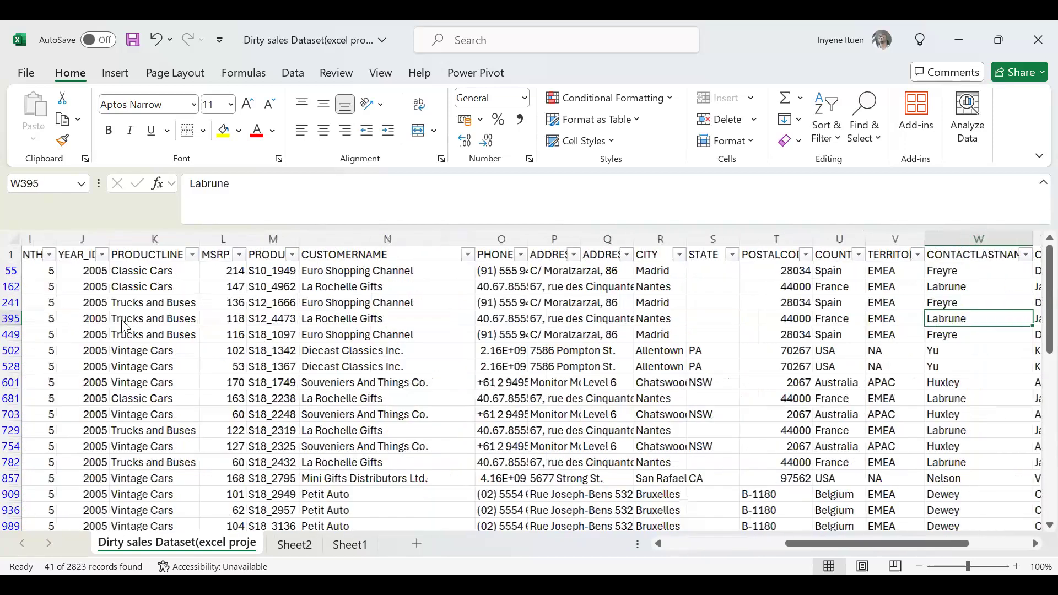
{"action": "key", "text": "Right"}
{"action": "key", "text": "Right"}
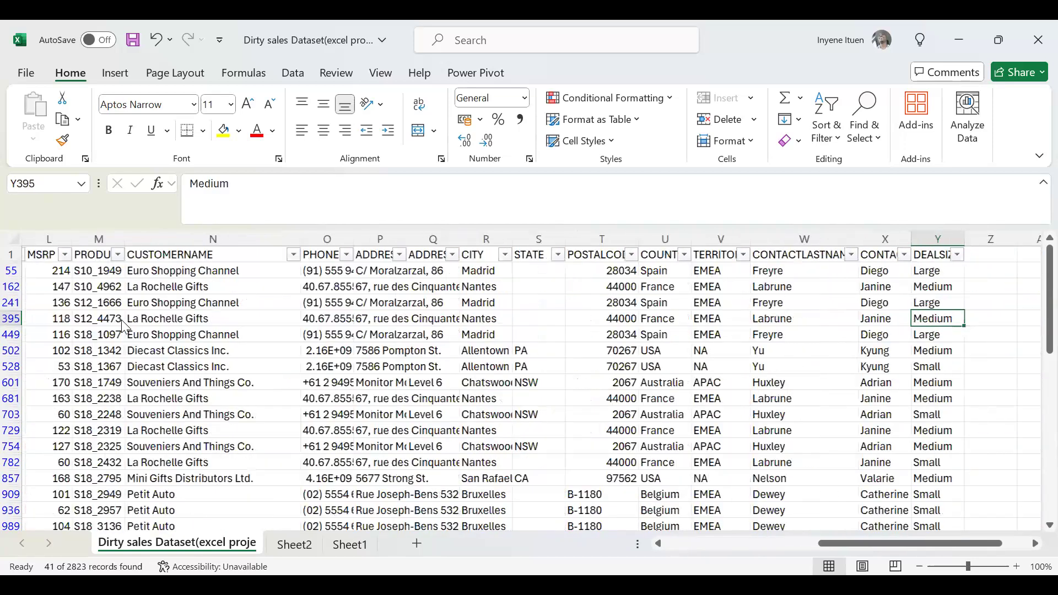
{"action": "key", "text": "Right"}
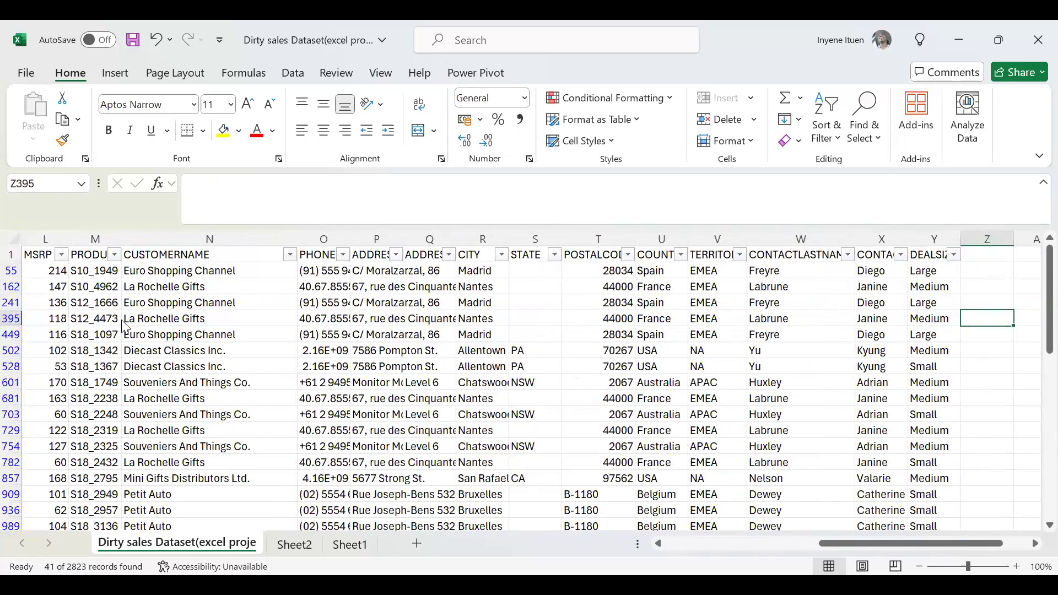
Review the DEALSIZE entries from row 395 up to the header and back down to row 502.
{"action": "key", "text": "Left"}
{"action": "key", "text": "Up"}
{"action": "key", "text": "Up"}
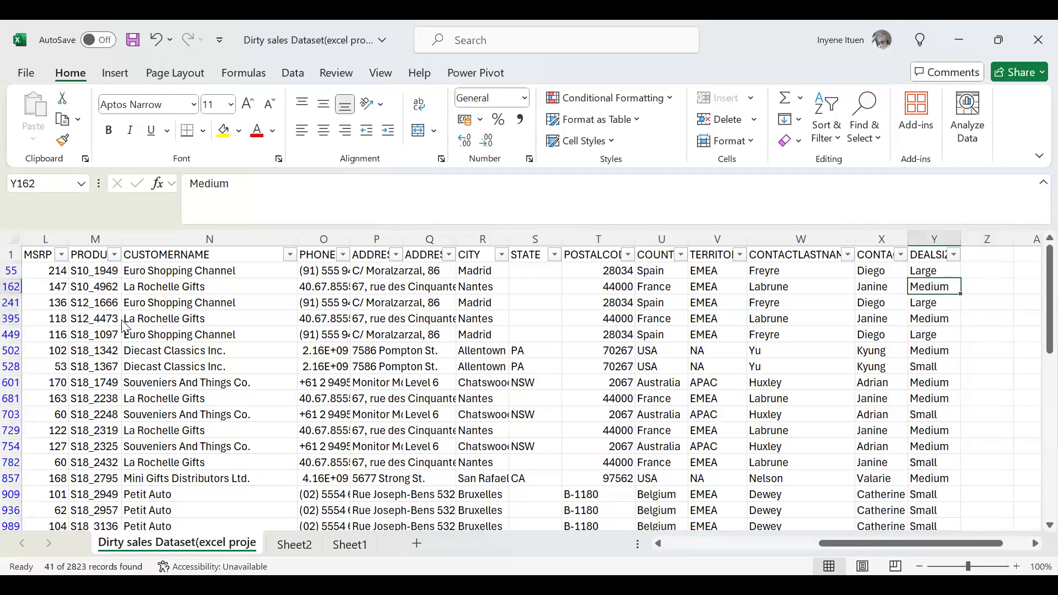
{"action": "key", "text": "Up"}
{"action": "key", "text": "Up"}
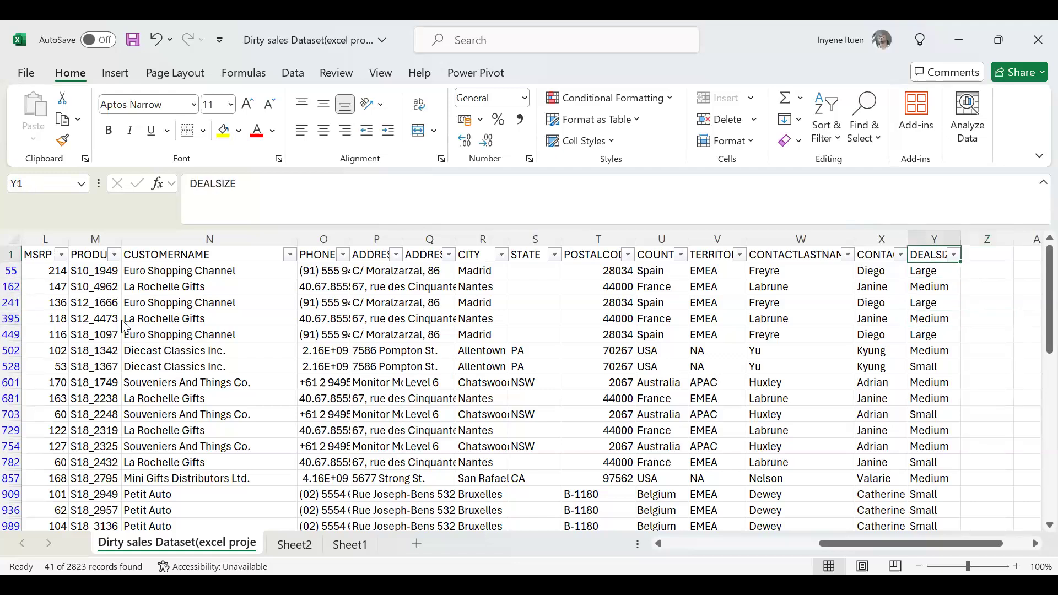
{"action": "key", "text": "Down"}
{"action": "key", "text": "Down"}
{"action": "key", "text": "Down"}
{"action": "key", "text": "Down"}
{"action": "key", "text": "Down"}
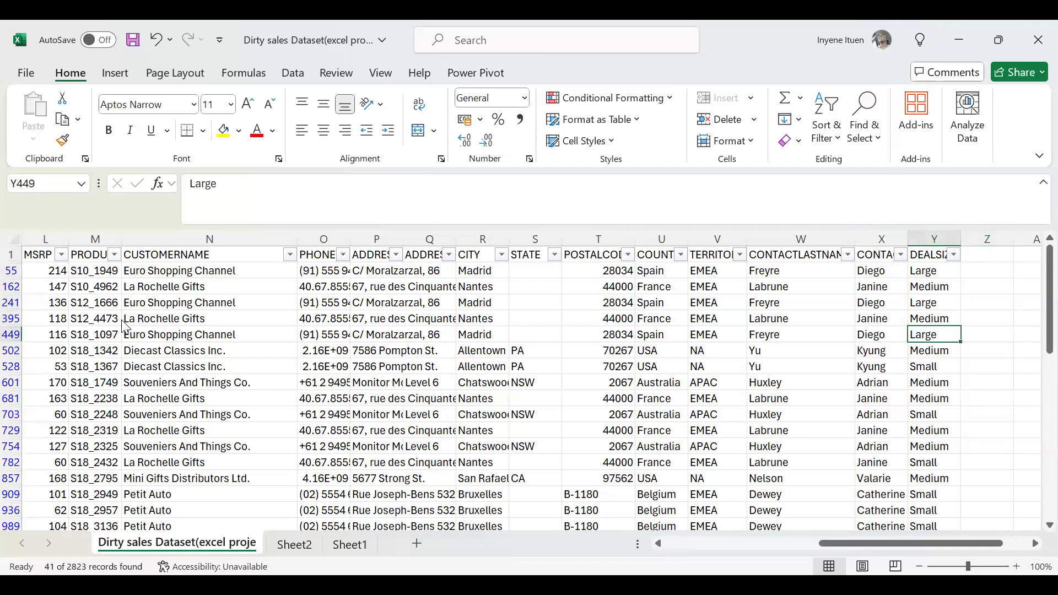
{"action": "key", "text": "Down"}
Examine row 502 backwards from the contact name fields through territory, country, postal code and STATE to CITY.
{"action": "key", "text": "Left"}
{"action": "key", "text": "Left"}
{"action": "key", "text": "Left"}
{"action": "key", "text": "Left"}
{"action": "key", "text": "Left"}
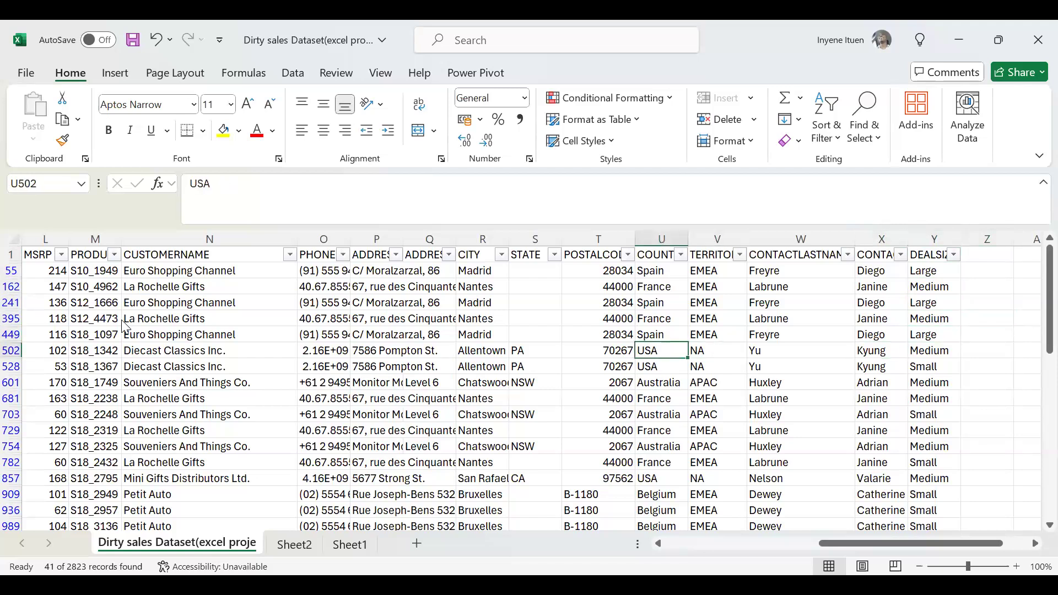
{"action": "key", "text": "Left"}
Continue back along row 502 through the address, customer, product, MSRP and PRODUCTLINE fields to QTR_ID.
{"action": "key", "text": "Left"}
{"action": "key", "text": "Left"}
{"action": "key", "text": "Left"}
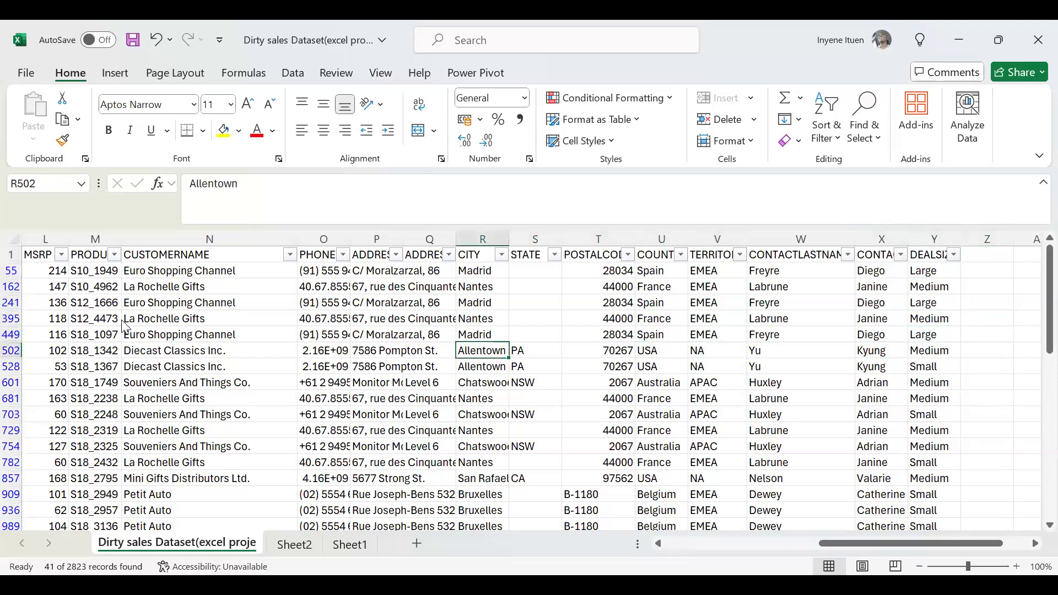
{"action": "key", "text": "Left"}
{"action": "key", "text": "Left"}
{"action": "key", "text": "Left"}
{"action": "key", "text": "Left"}
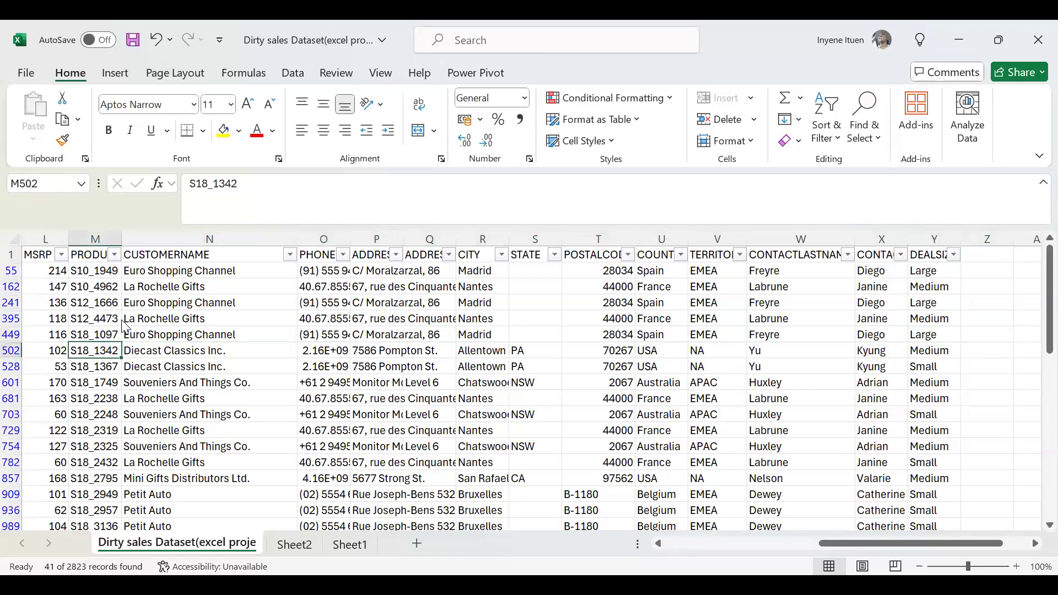
{"action": "key", "text": "Left"}
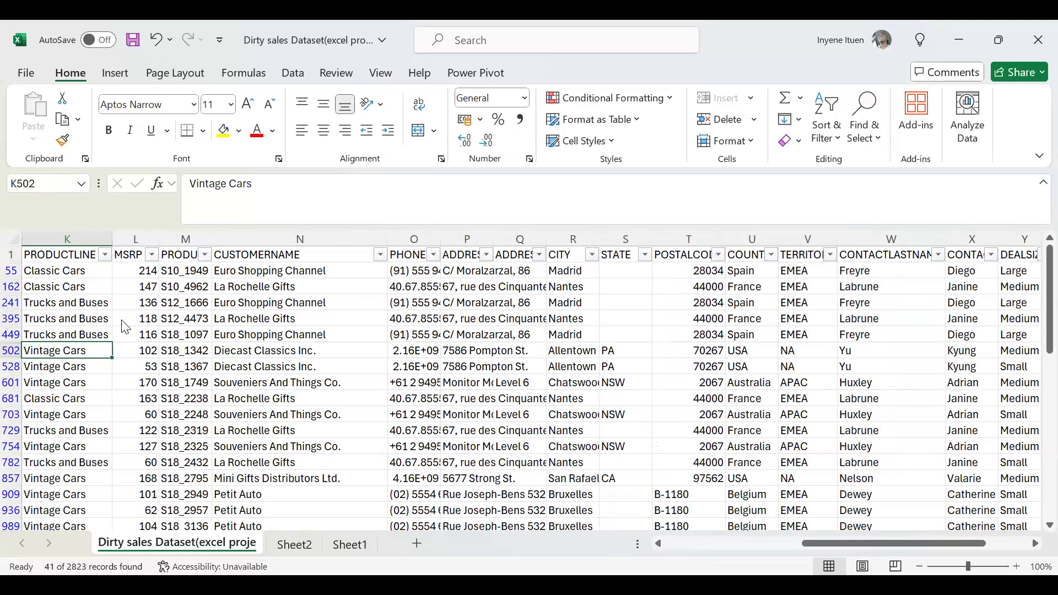
{"action": "key", "text": "Left"}
{"action": "key", "text": "Left"}
{"action": "key", "text": "Left"}
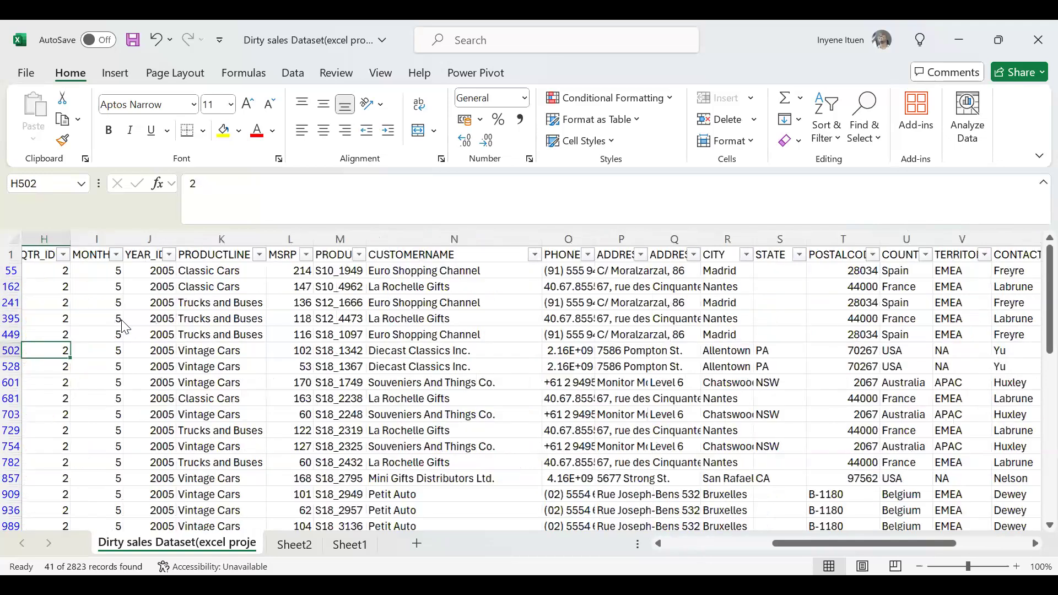
Review row 502 forward from QTR_ID through the address, country, territory and contact fields to DEALSIZE.
{"action": "key", "text": "Right"}
{"action": "key", "text": "Right"}
{"action": "key", "text": "Right"}
{"action": "key", "text": "Right"}
{"action": "key", "text": "Right"}
{"action": "key", "text": "Right"}
{"action": "key", "text": "Right"}
{"action": "key", "text": "Right"}
{"action": "key", "text": "Right"}
{"action": "key", "text": "Right"}
{"action": "key", "text": "Right"}
{"action": "key", "text": "Right"}
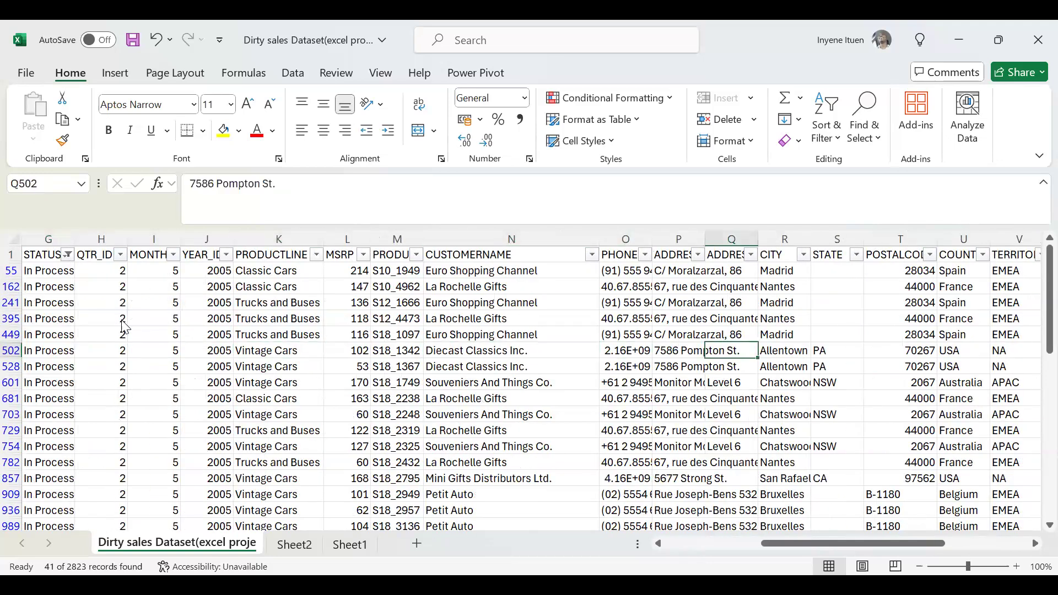
{"action": "key", "text": "Right"}
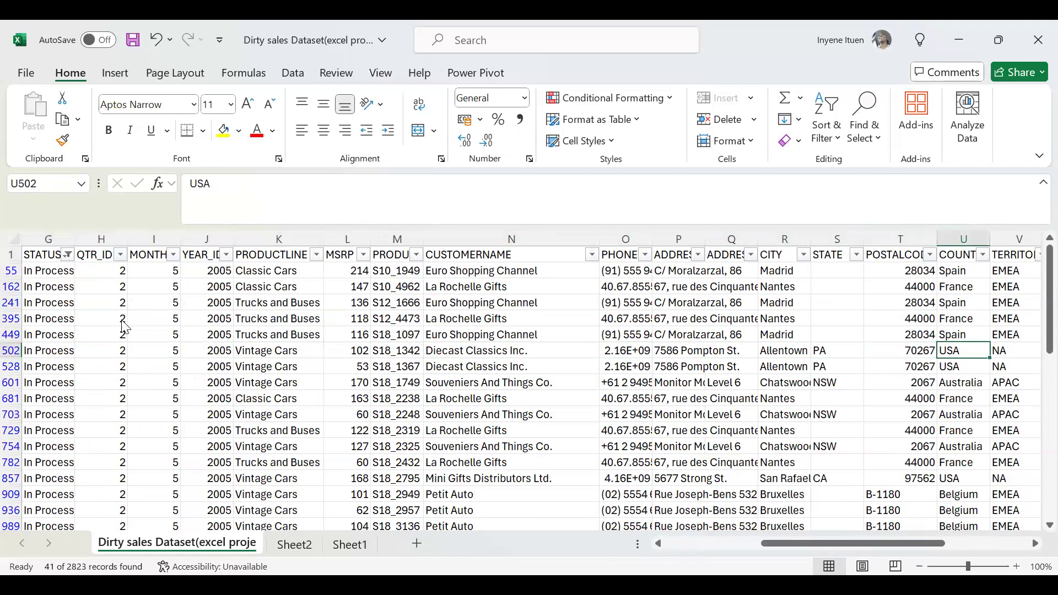
{"action": "key", "text": "Right"}
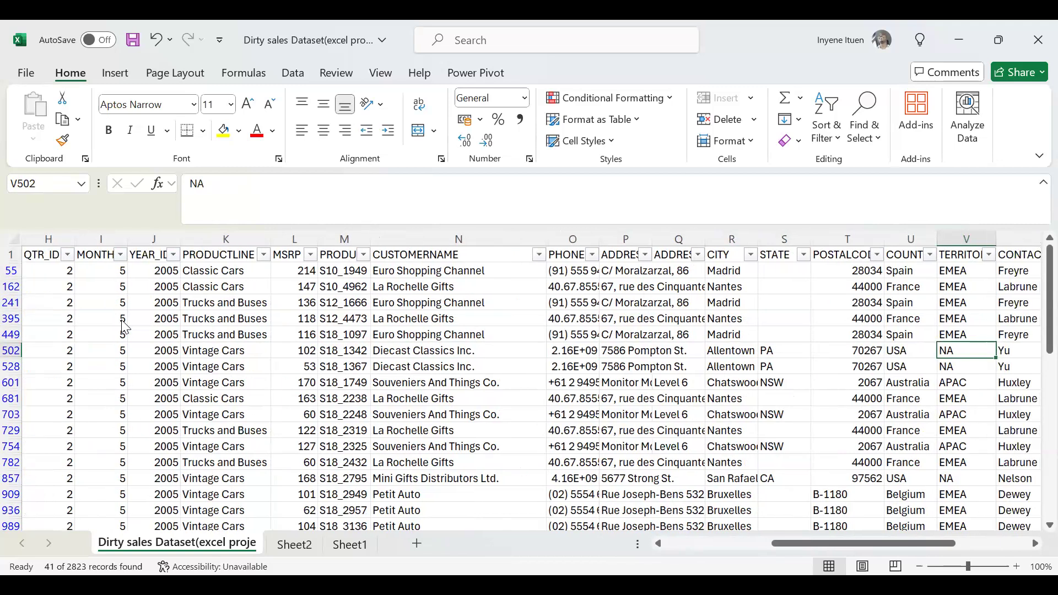
{"action": "key", "text": "Right"}
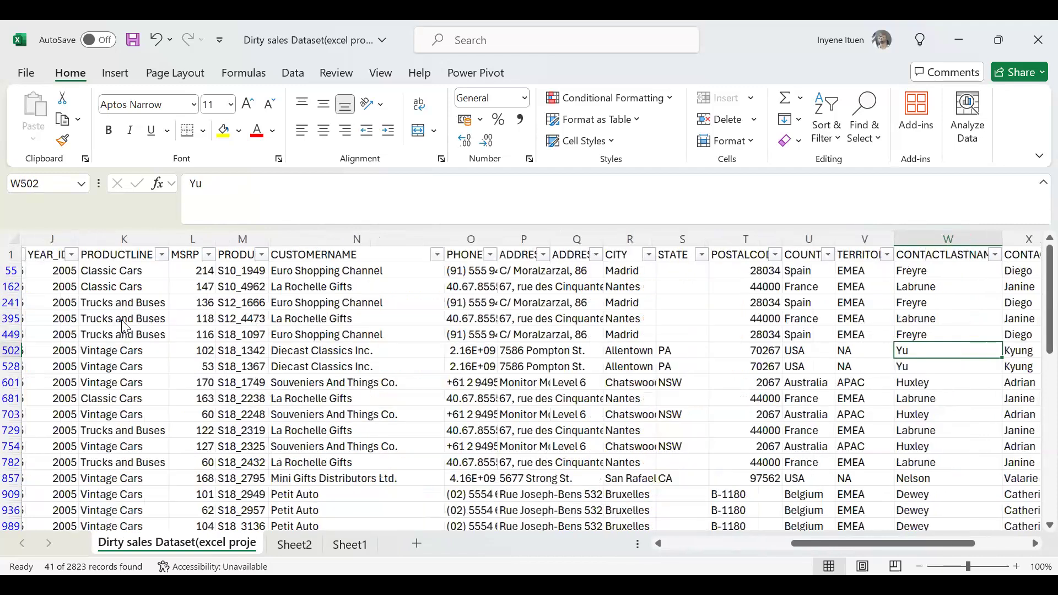
{"action": "key", "text": "Right"}
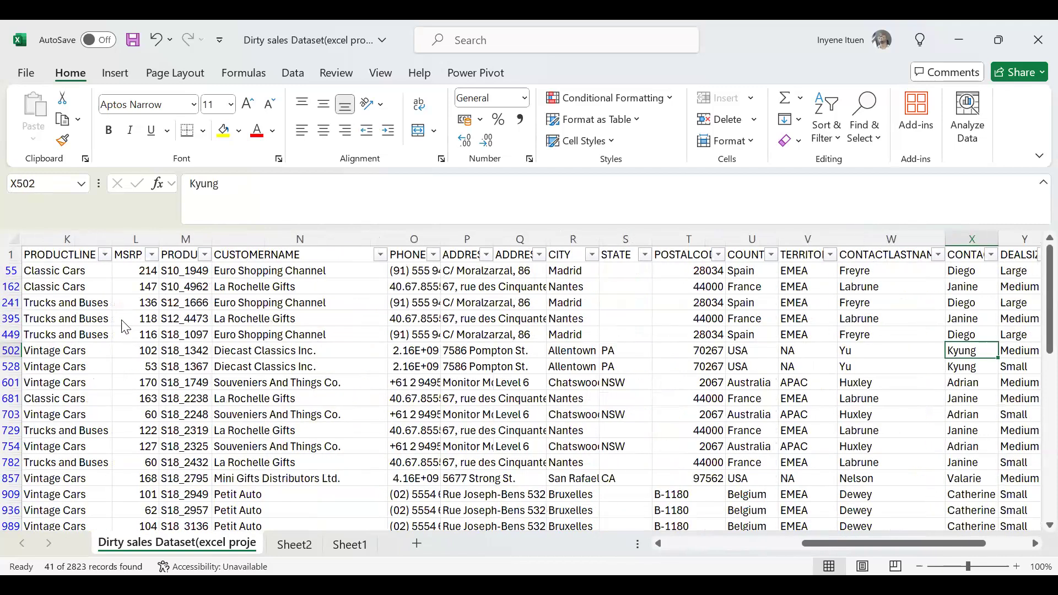
{"action": "key", "text": "Right"}
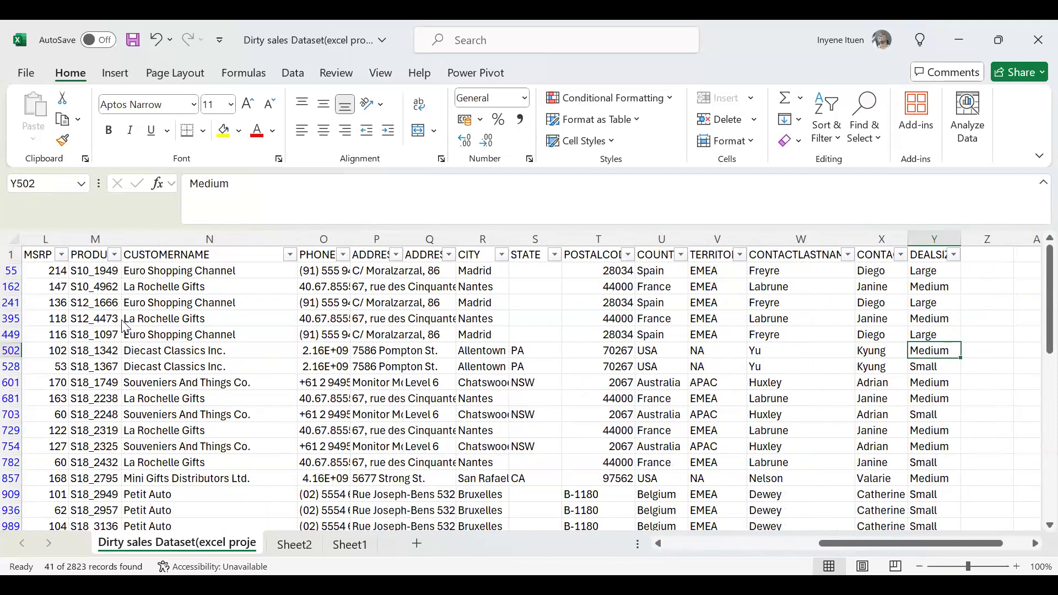
Recheck row 502's contact first and last name fields, ending on its DEALSIZE.
{"action": "key", "text": "Left"}
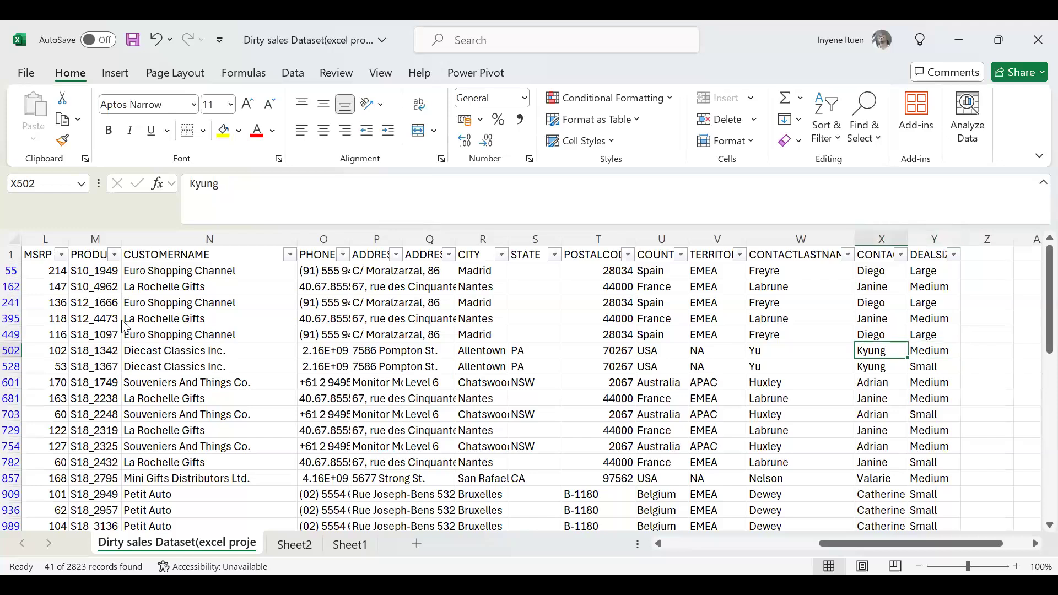
{"action": "key", "text": "Left"}
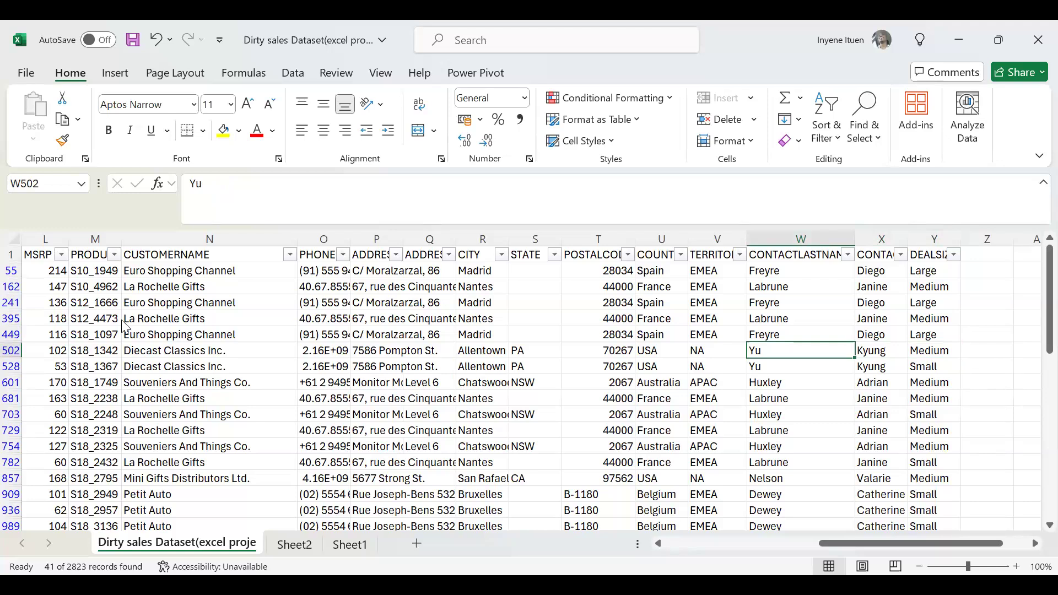
{"action": "key", "text": "Right"}
{"action": "key", "text": "Right"}
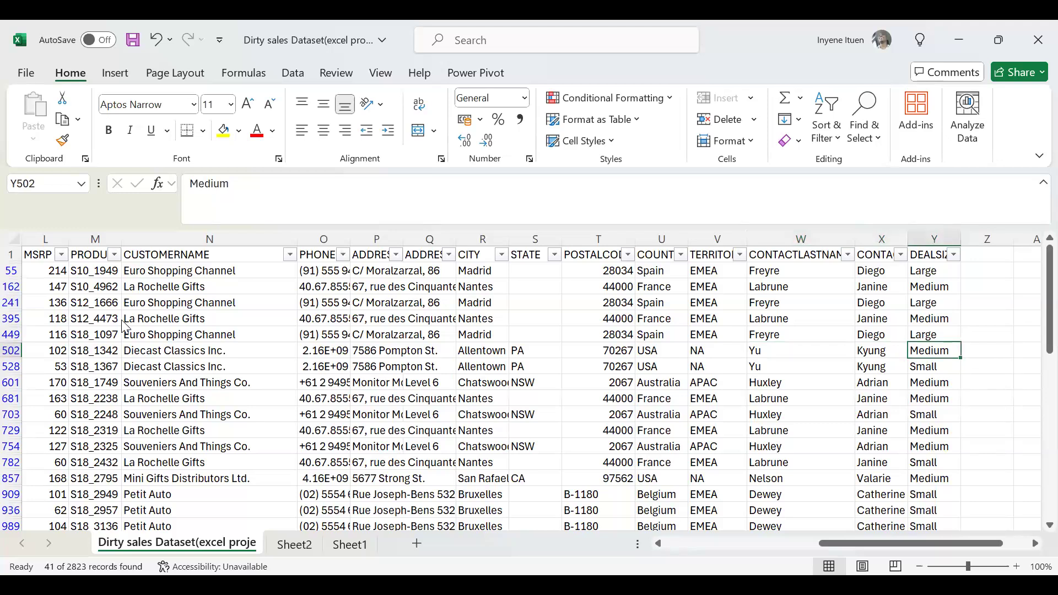
Review row 502 backwards from DEALSIZE through the contact, territory, address and customer fields to MSRP.
{"action": "key", "text": "Left"}
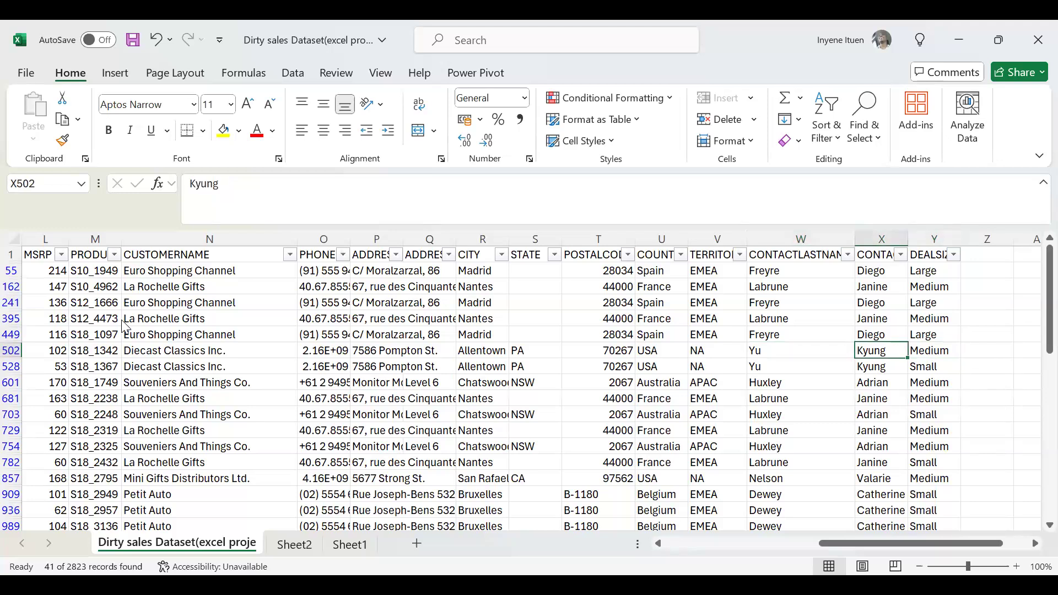
{"action": "key", "text": "Left"}
{"action": "key", "text": "Left"}
{"action": "key", "text": "Left"}
{"action": "key", "text": "Left"}
{"action": "key", "text": "Left"}
{"action": "key", "text": "Left"}
{"action": "key", "text": "Left"}
{"action": "key", "text": "Left"}
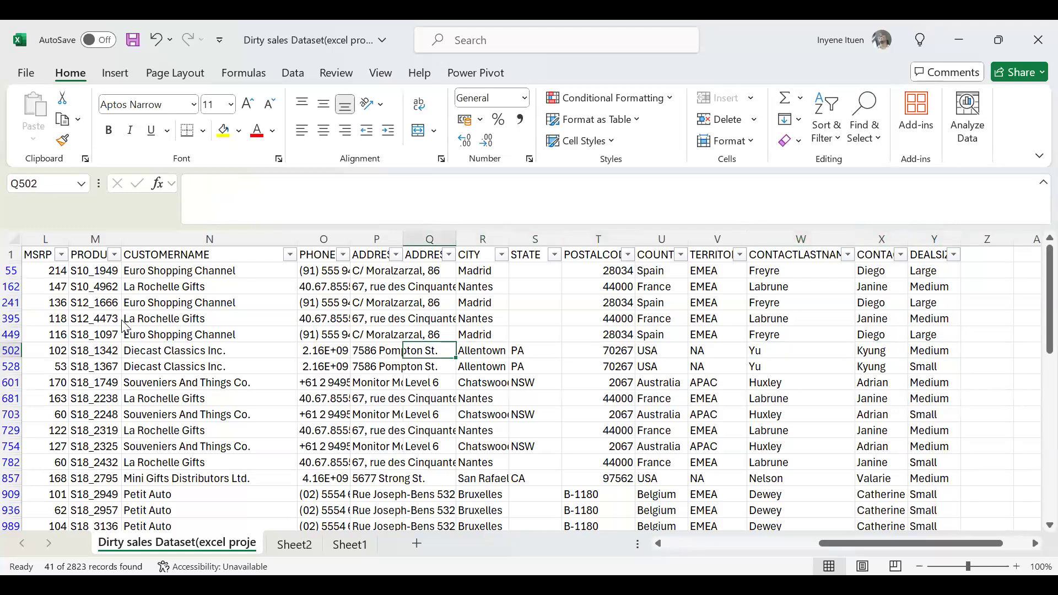
{"action": "key", "text": "Left"}
{"action": "key", "text": "Left"}
{"action": "key", "text": "Left"}
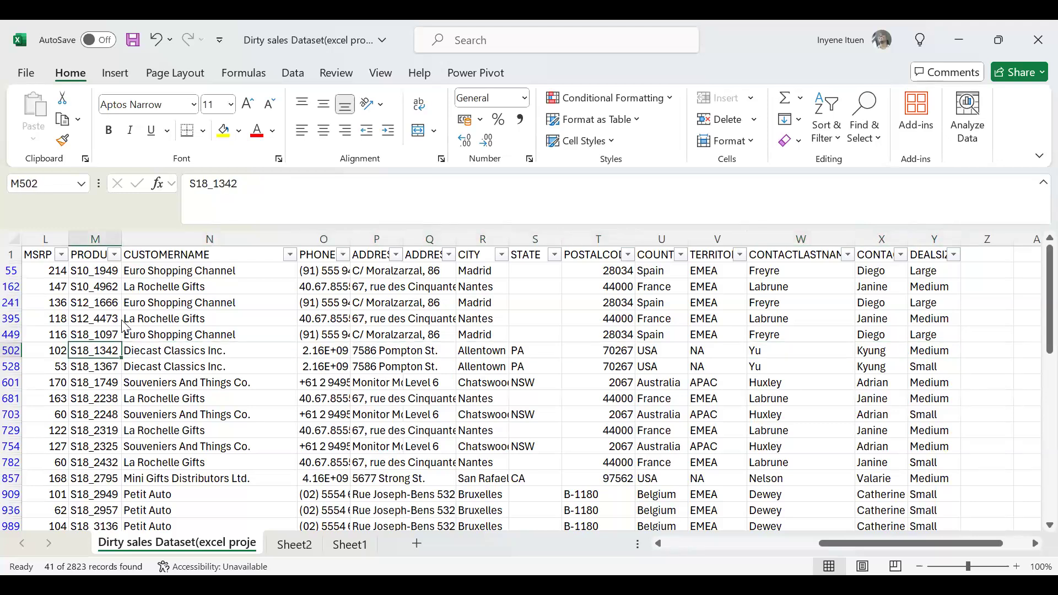
{"action": "key", "text": "Left"}
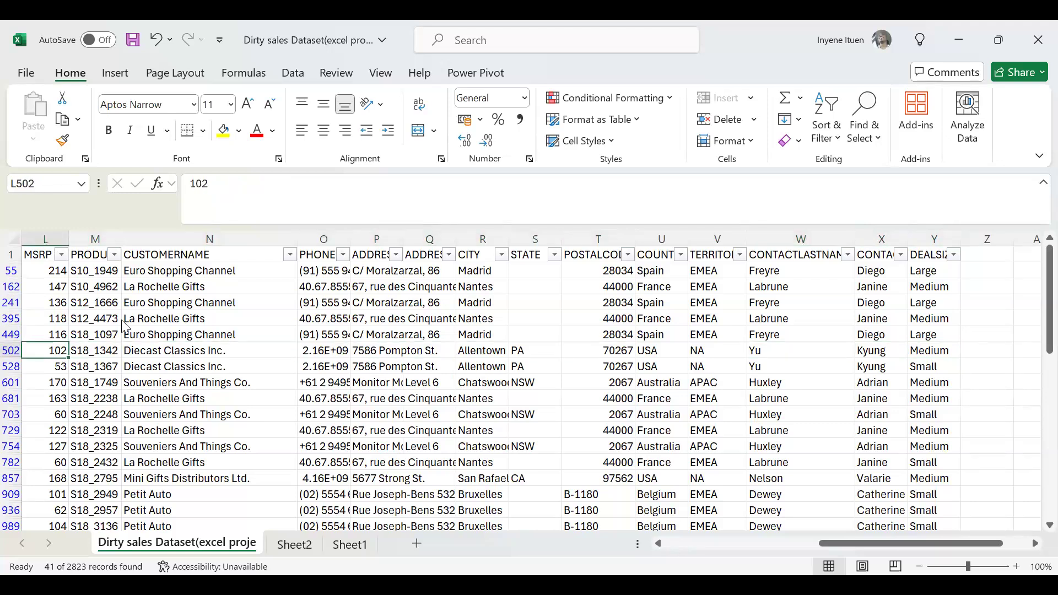
Continue back along row 502 through PRODUCTLINE, the date and STATUS fields, SALES and PRICEEACH to the order quantity.
{"action": "key", "text": "Left"}
{"action": "key", "text": "Left"}
{"action": "key", "text": "Left"}
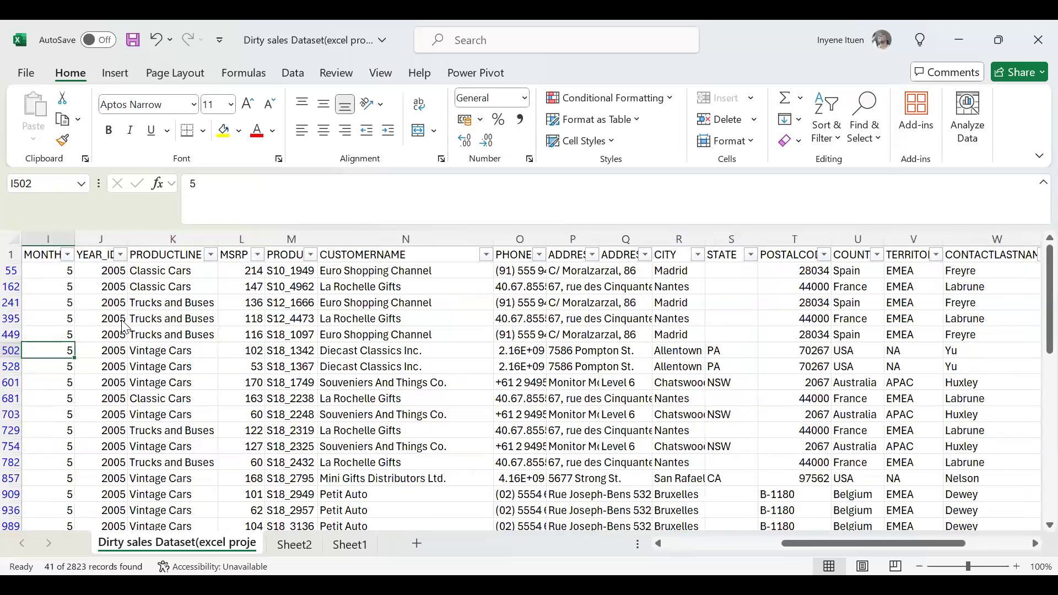
{"action": "key", "text": "Left"}
{"action": "key", "text": "Left"}
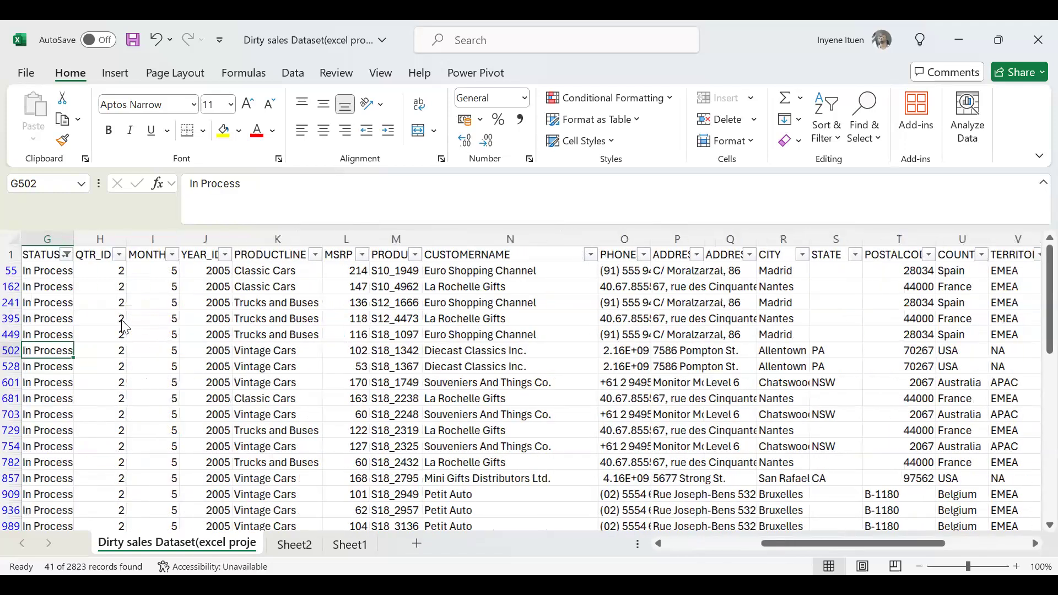
{"action": "key", "text": "Left"}
{"action": "key", "text": "Left"}
{"action": "key", "text": "Left"}
{"action": "key", "text": "Left"}
{"action": "key", "text": "Left"}
{"action": "key", "text": "Left"}
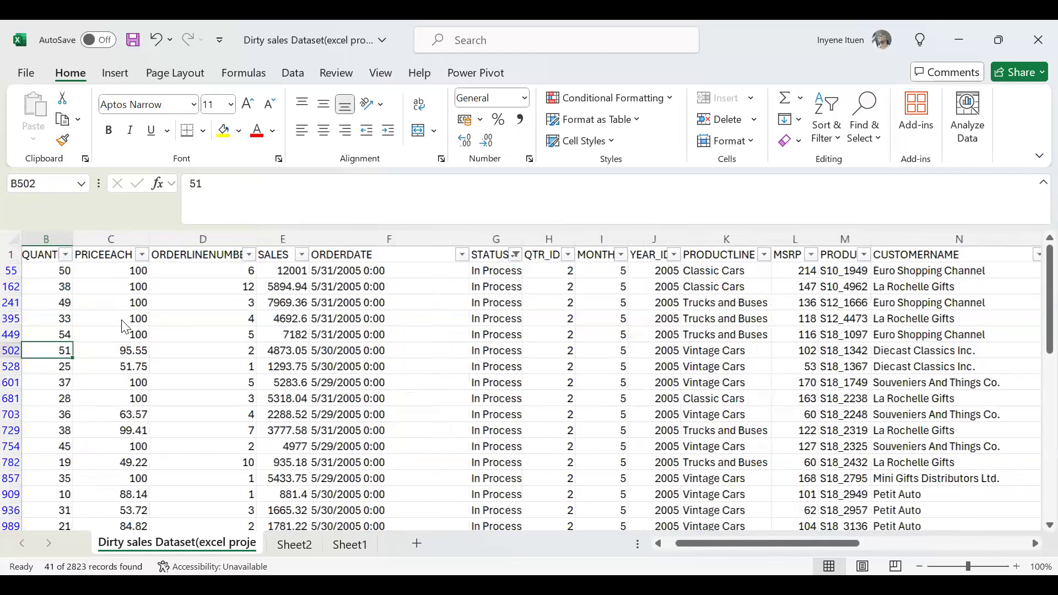
Examine row 502 forward from the order fields through QTR_ID, STATE and DEALSIZE to the empty column beyond the data.
{"action": "key", "text": "Right"}
{"action": "key", "text": "Right"}
{"action": "key", "text": "Right"}
{"action": "key", "text": "Right"}
{"action": "key", "text": "Right"}
{"action": "key", "text": "Right"}
{"action": "key", "text": "Right"}
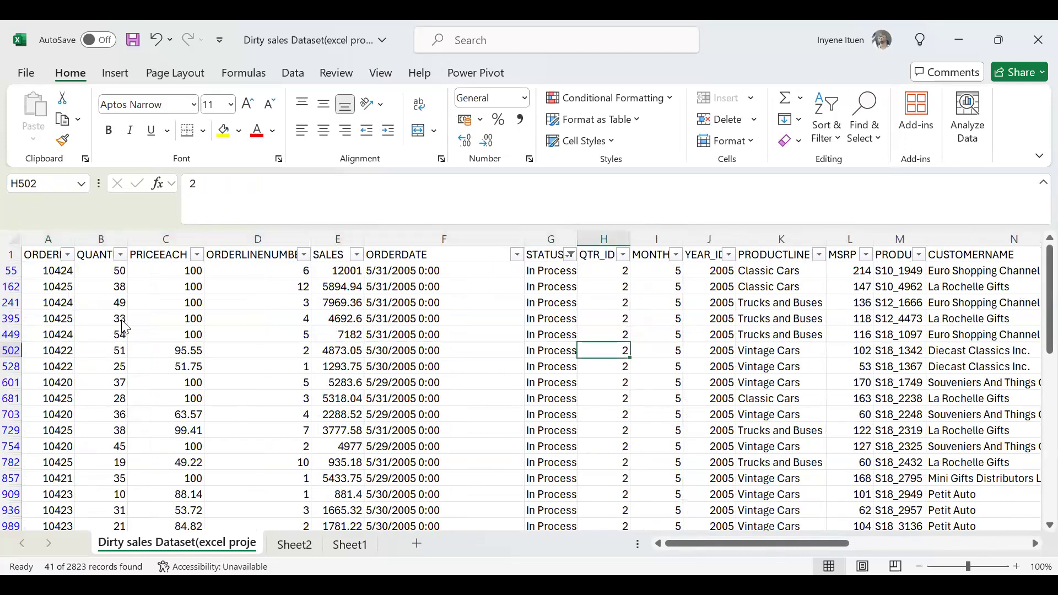
{"action": "key", "text": "Right"}
{"action": "key", "text": "Right"}
{"action": "key", "text": "Right"}
{"action": "key", "text": "Right"}
{"action": "key", "text": "Right"}
{"action": "key", "text": "Right"}
{"action": "key", "text": "Right"}
{"action": "key", "text": "Right"}
{"action": "key", "text": "Right"}
{"action": "key", "text": "Right"}
{"action": "key", "text": "Right"}
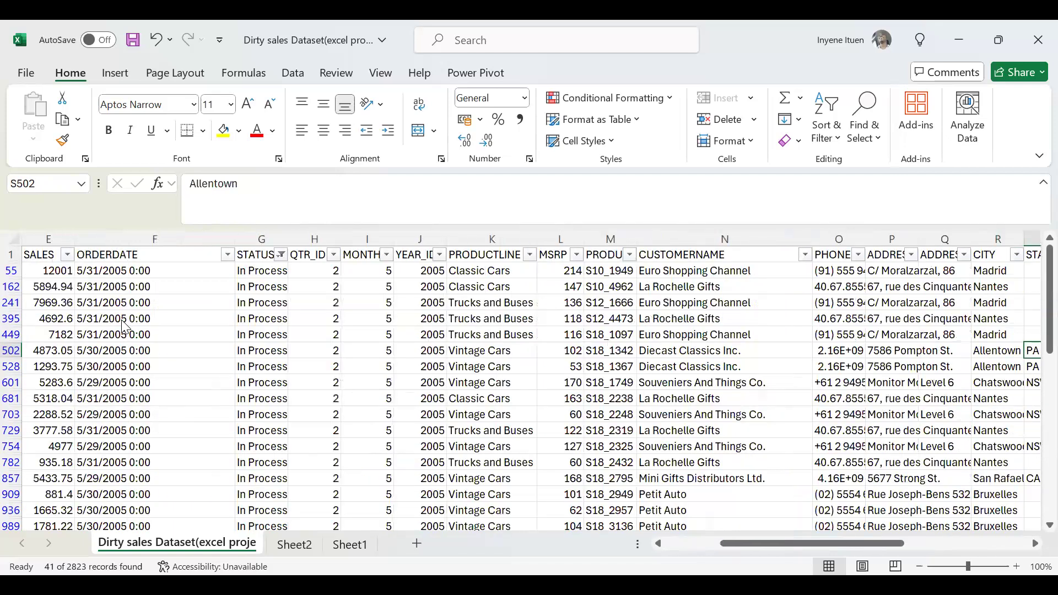
{"action": "key", "text": "Right"}
{"action": "key", "text": "Right"}
{"action": "key", "text": "Right"}
{"action": "key", "text": "Right"}
{"action": "key", "text": "Right"}
{"action": "key", "text": "Right"}
{"action": "key", "text": "Right"}
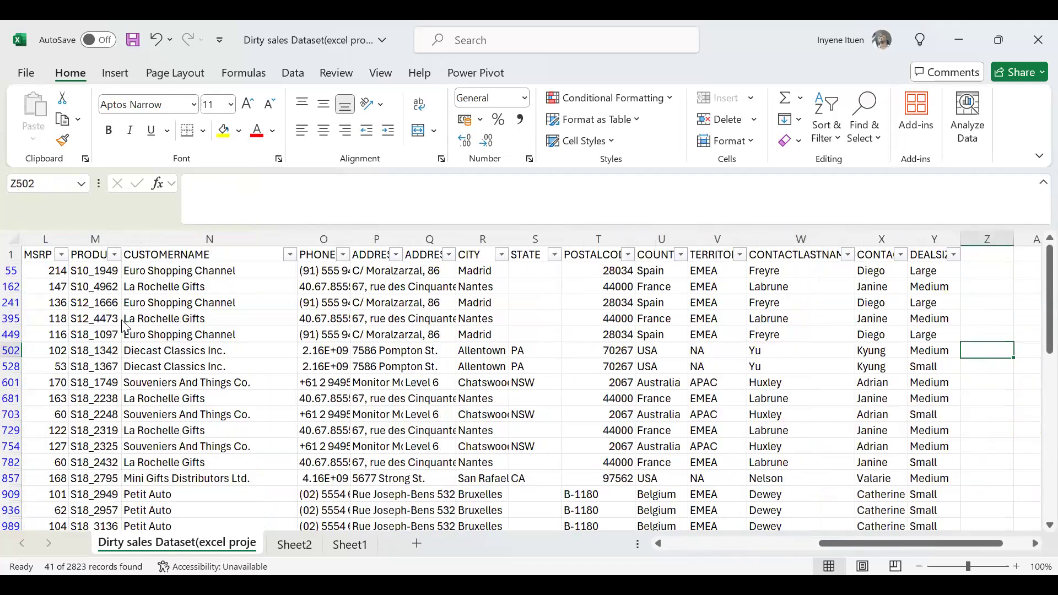